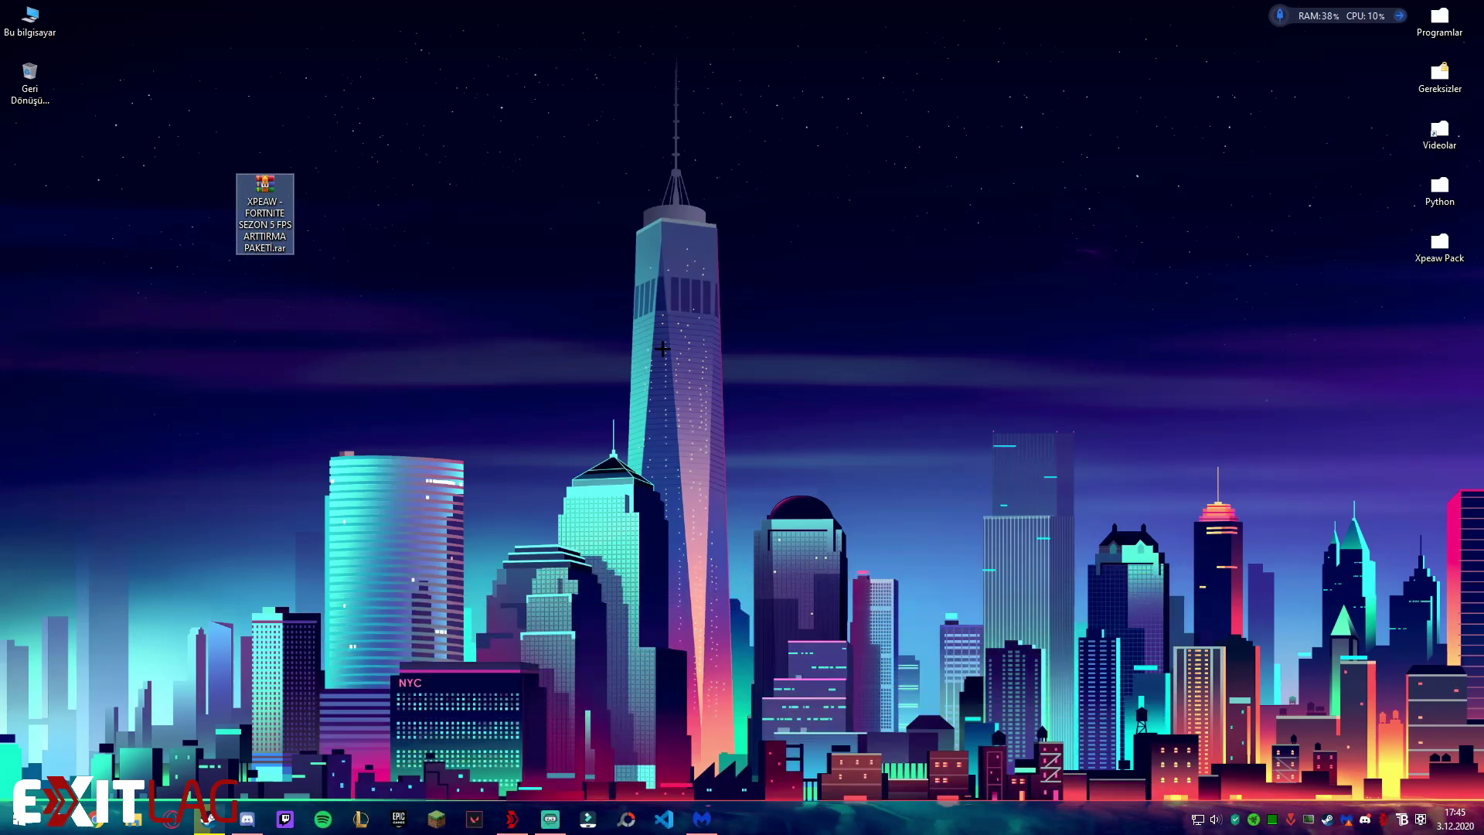
pyautogui.moveTo(453, 234); pyautogui.dragTo(1079, 559)
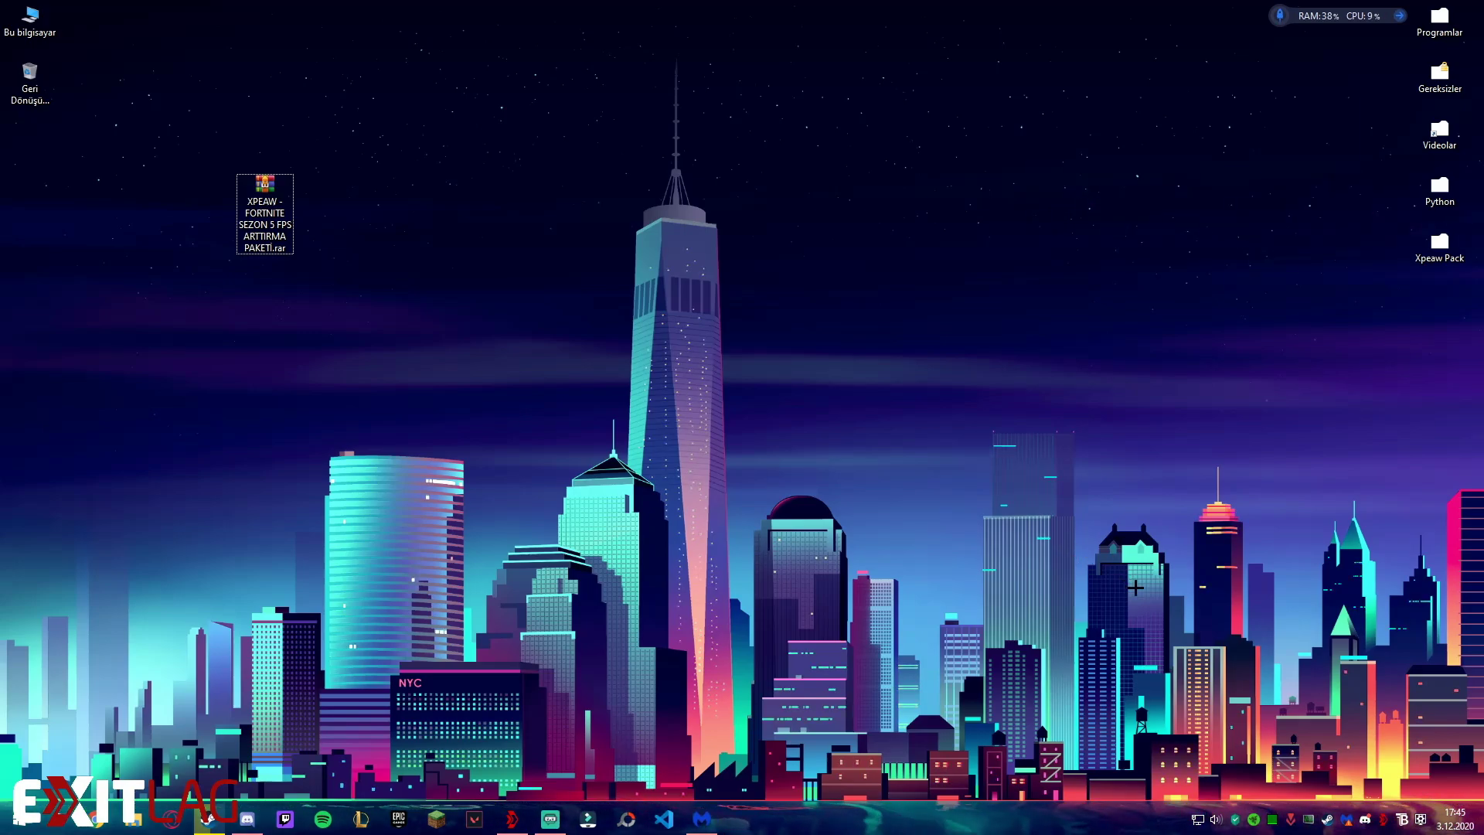
pyautogui.moveTo(1138, 597); pyautogui.dragTo(534, 304)
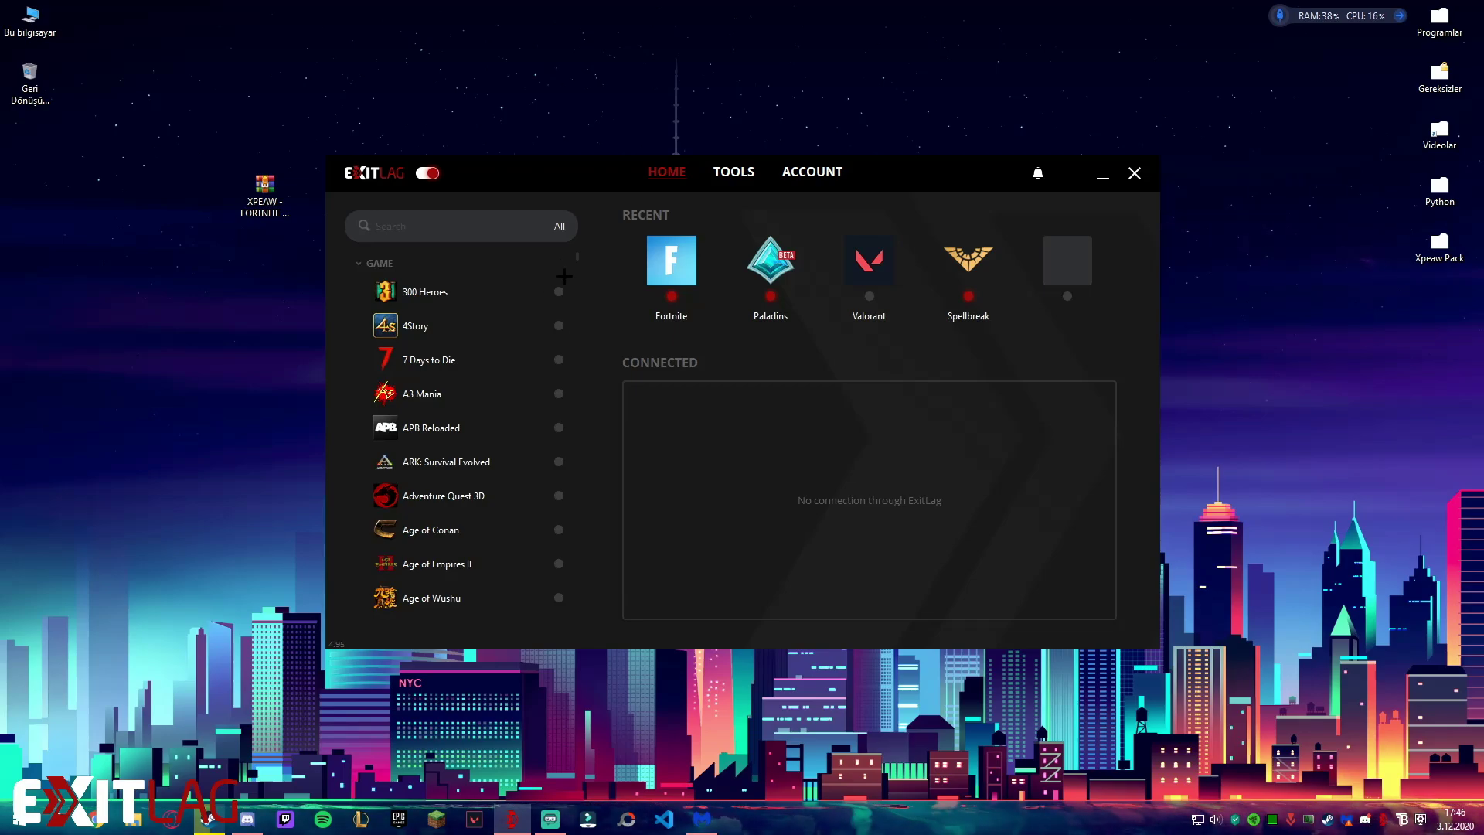
# Browse the list of supported games in ExitLag.
pyautogui.scroll(-1, 576, 259)
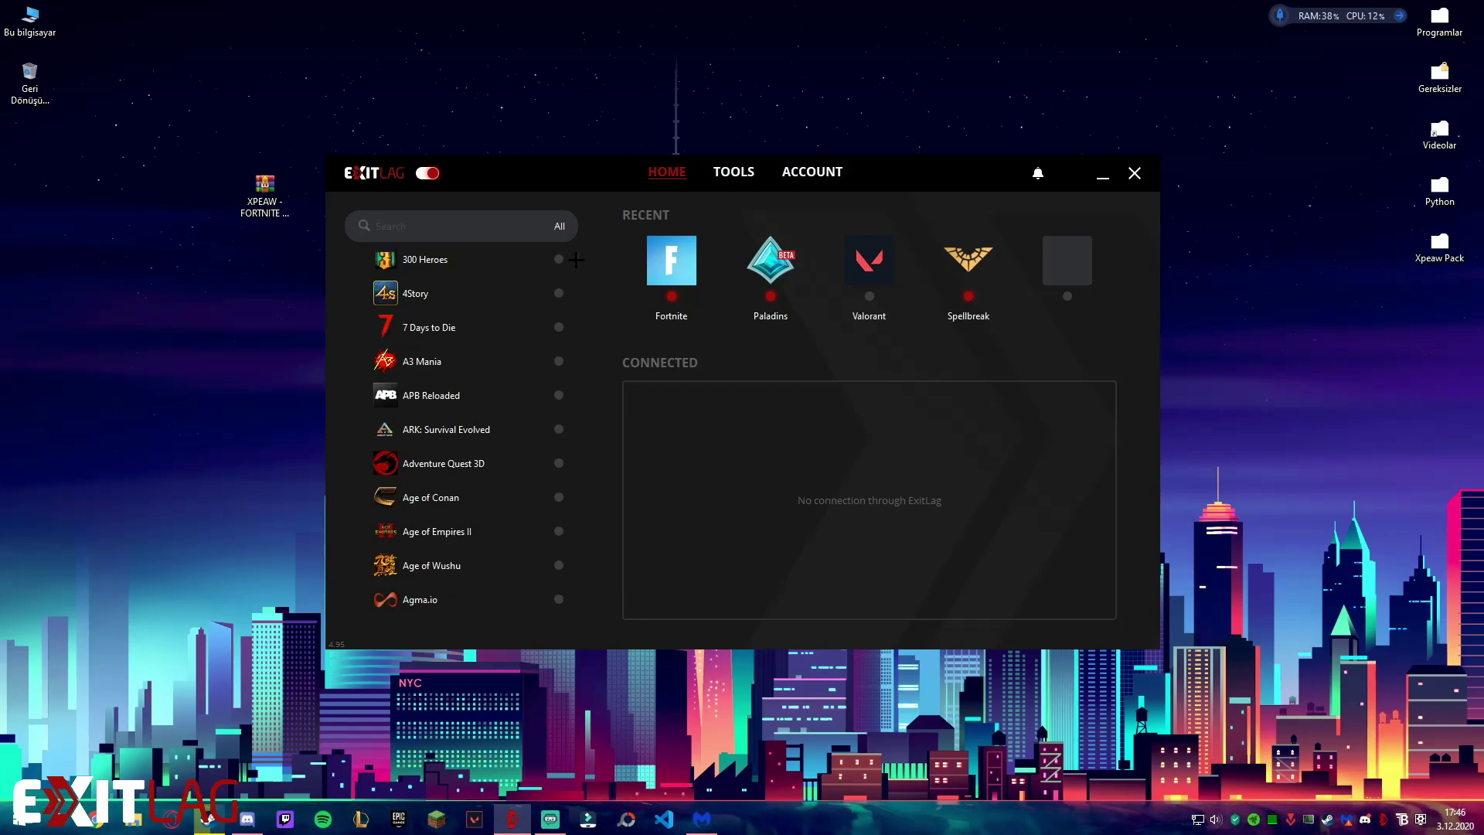
pyautogui.scroll(-15, 576, 259)
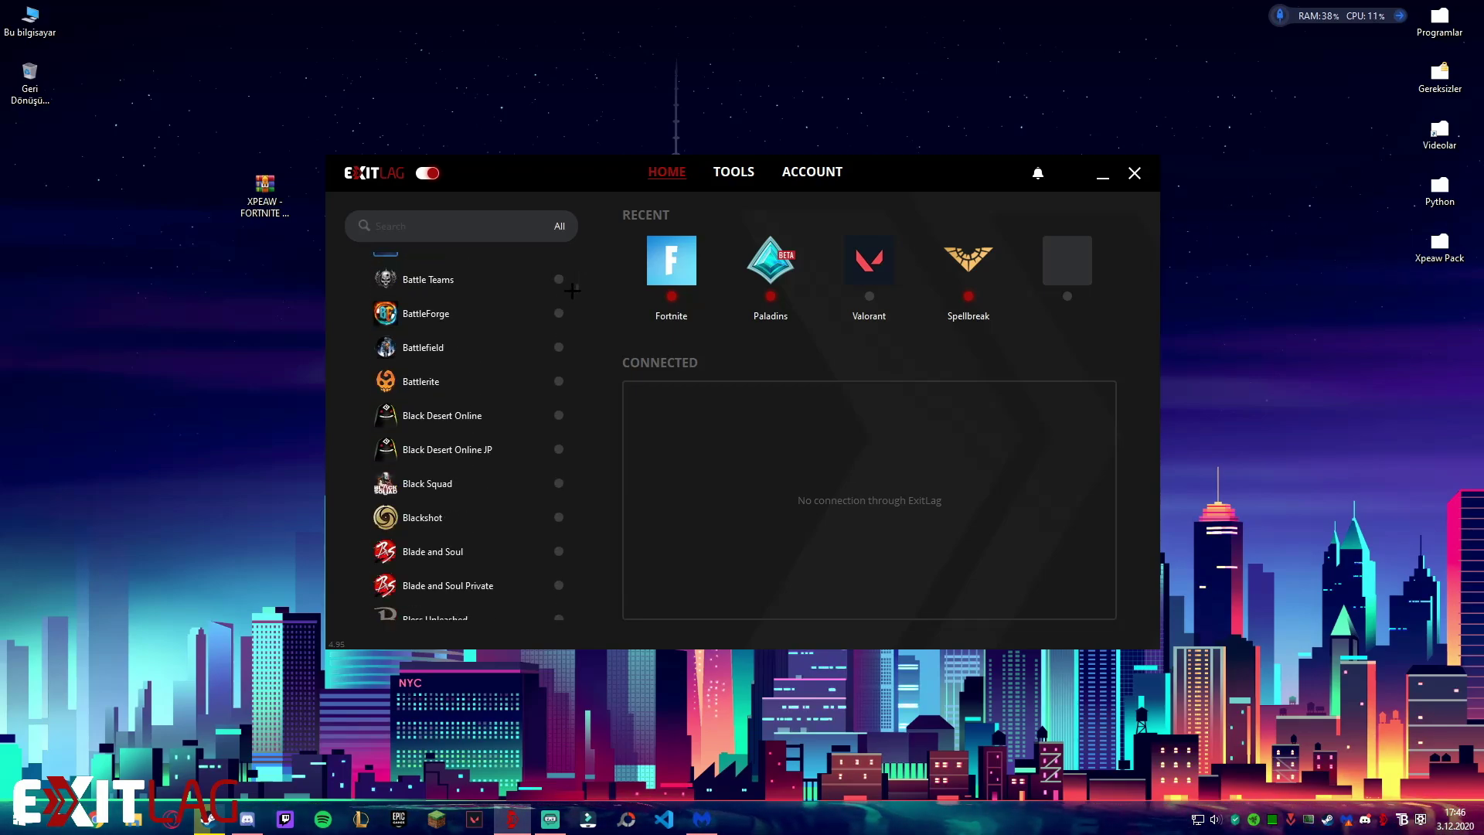
pyautogui.moveTo(569, 309); pyautogui.dragTo(562, 209)
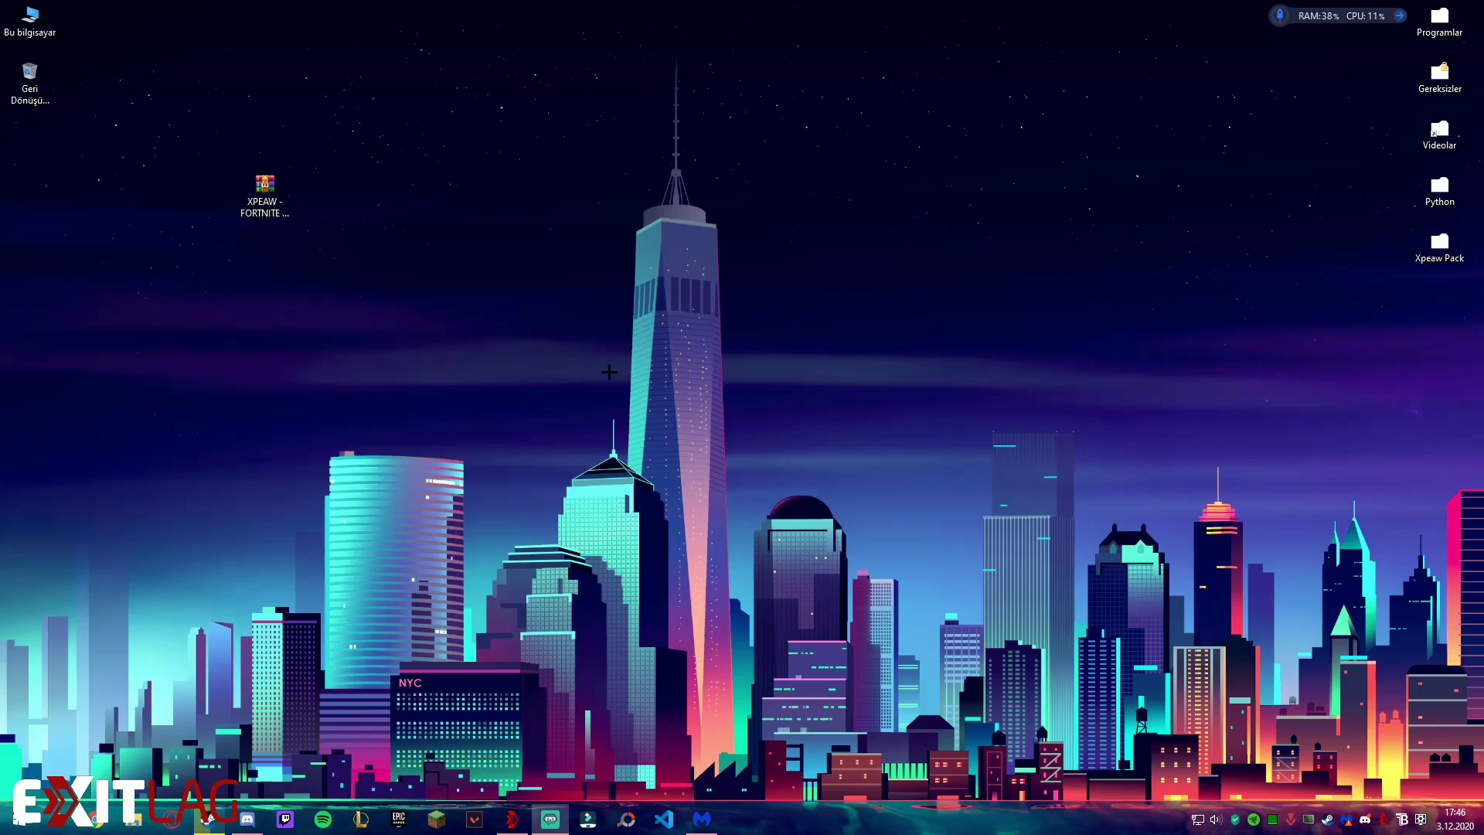
pyautogui.rightClick(608, 372)
pyautogui.click(962, 386)
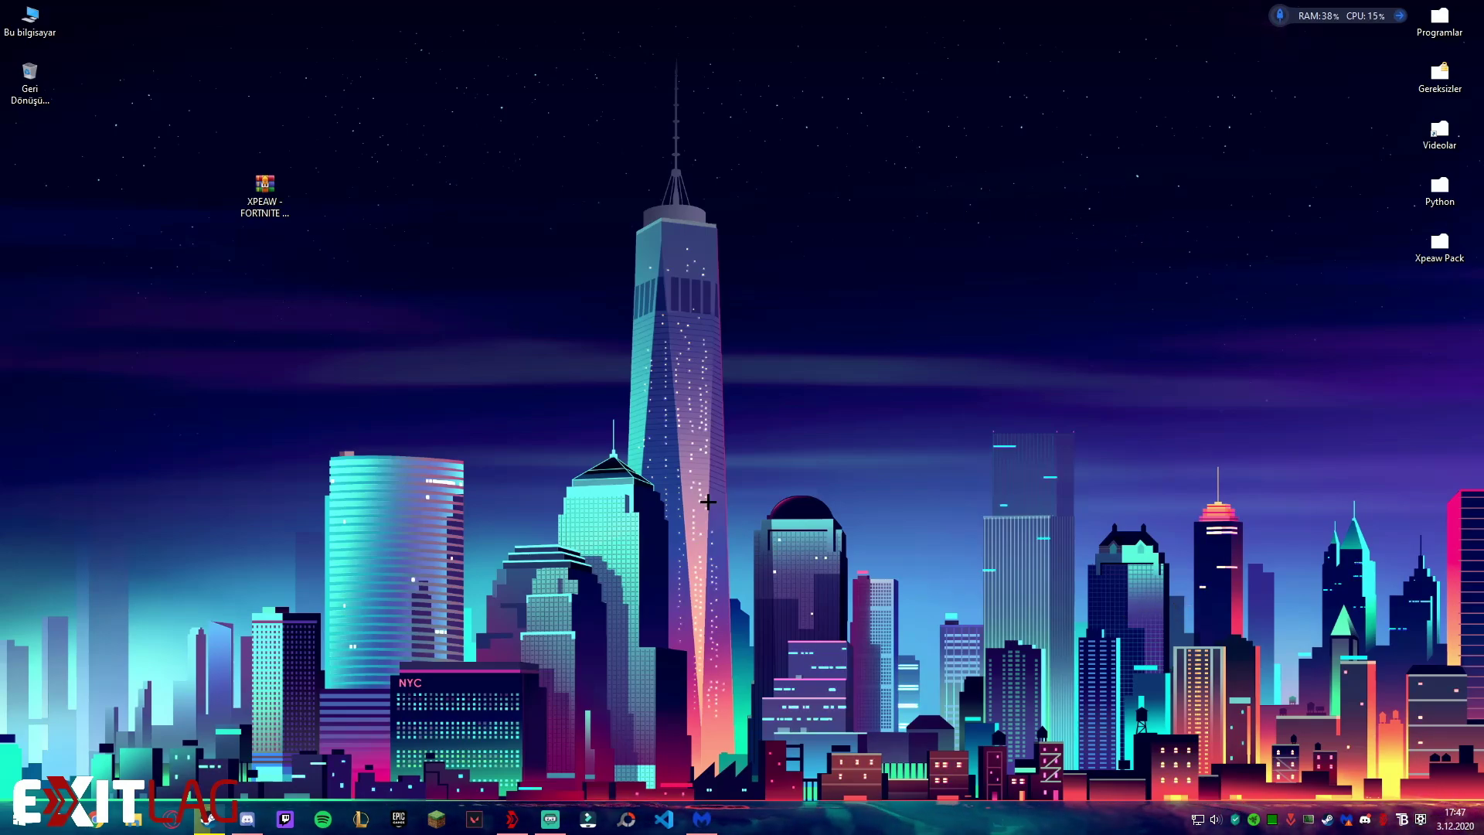
# Check the file size of the XPEAW - FORTNITE SEZON 5 FPS ARTTIRMA PAKETİ.rar archive in its properties.
pyautogui.click(264, 189)
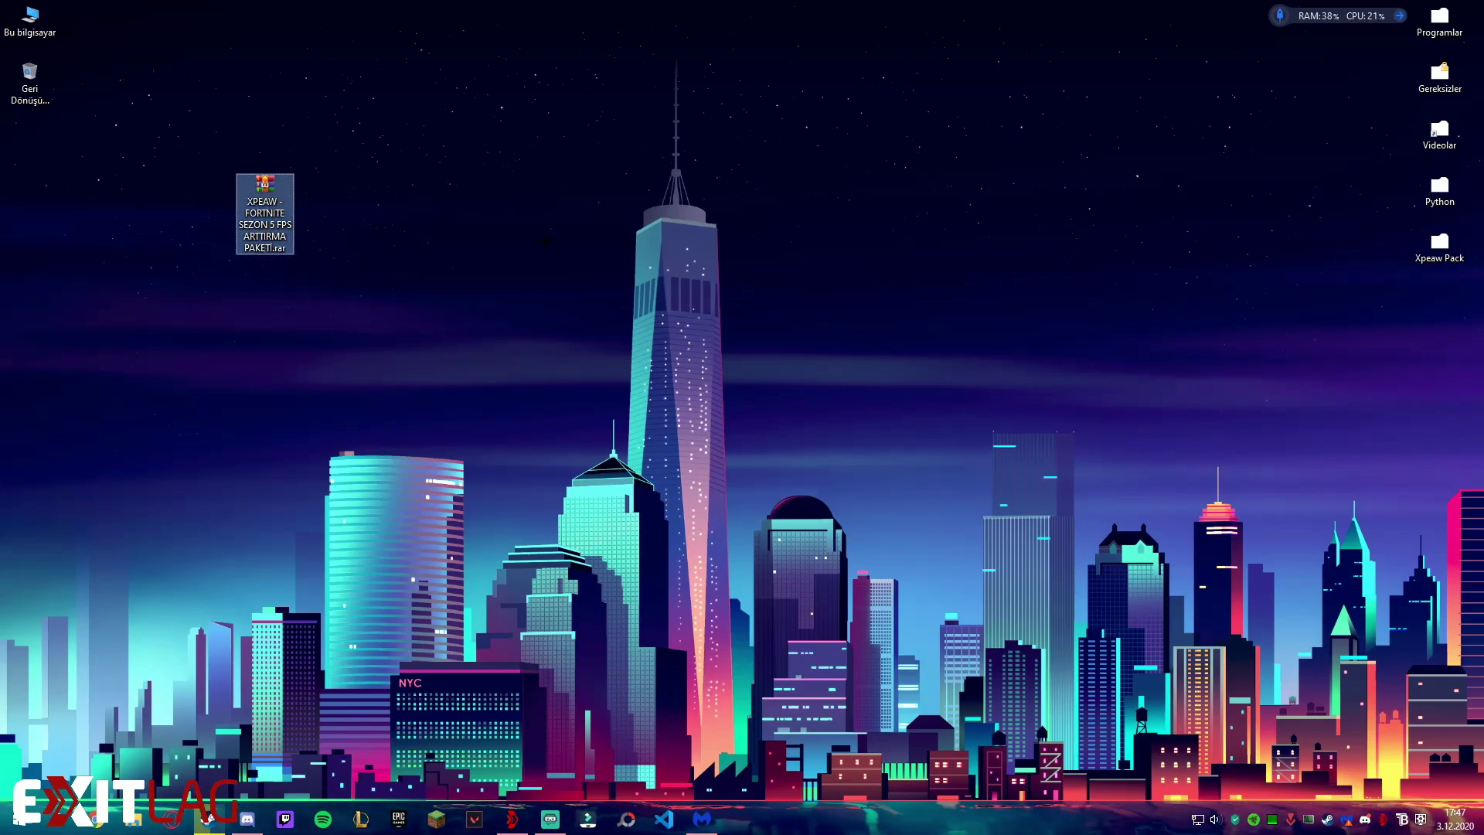
pyautogui.rightClick(261, 210)
pyautogui.click(360, 557)
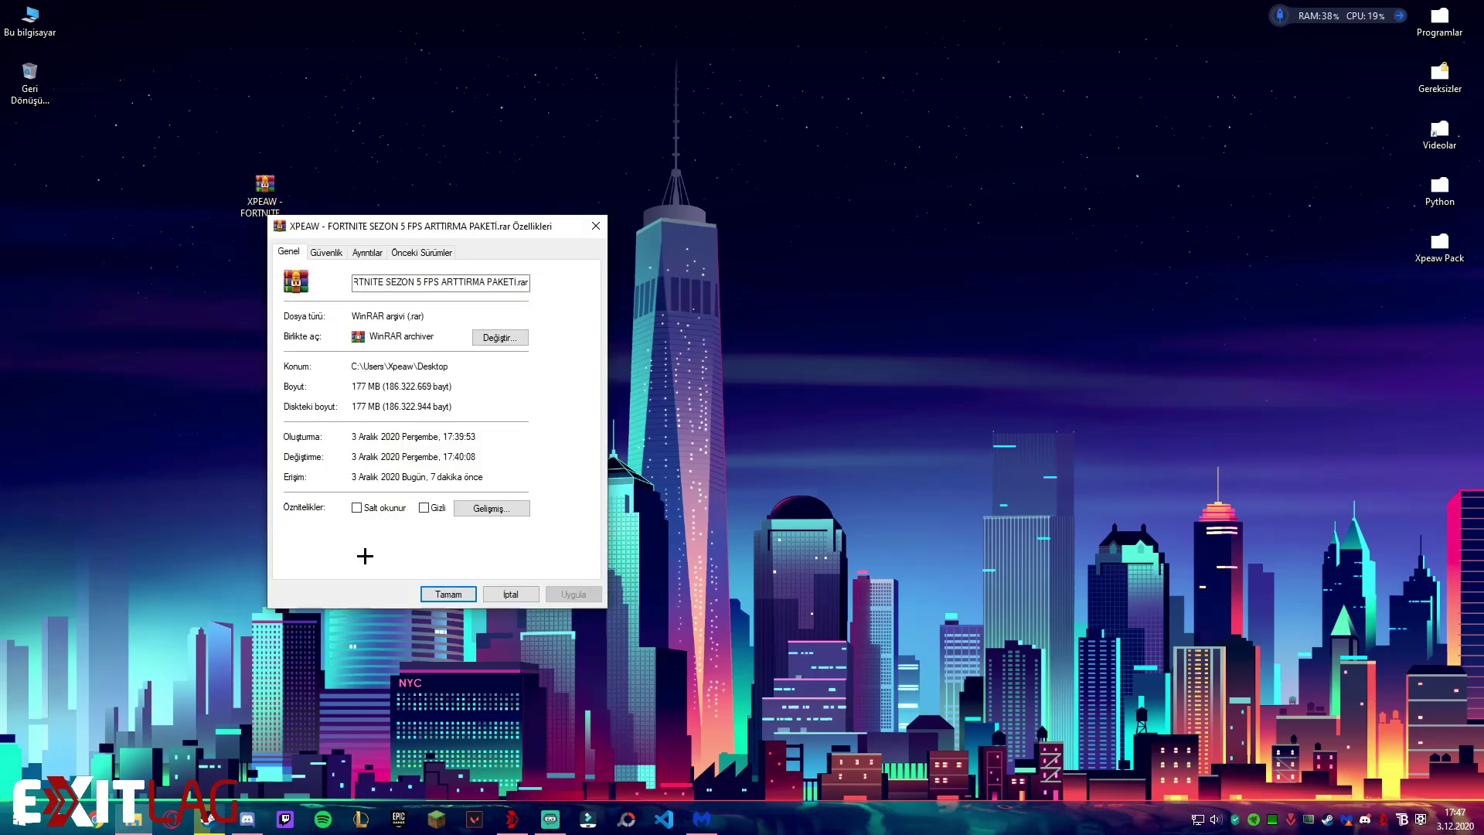
pyautogui.click(374, 386)
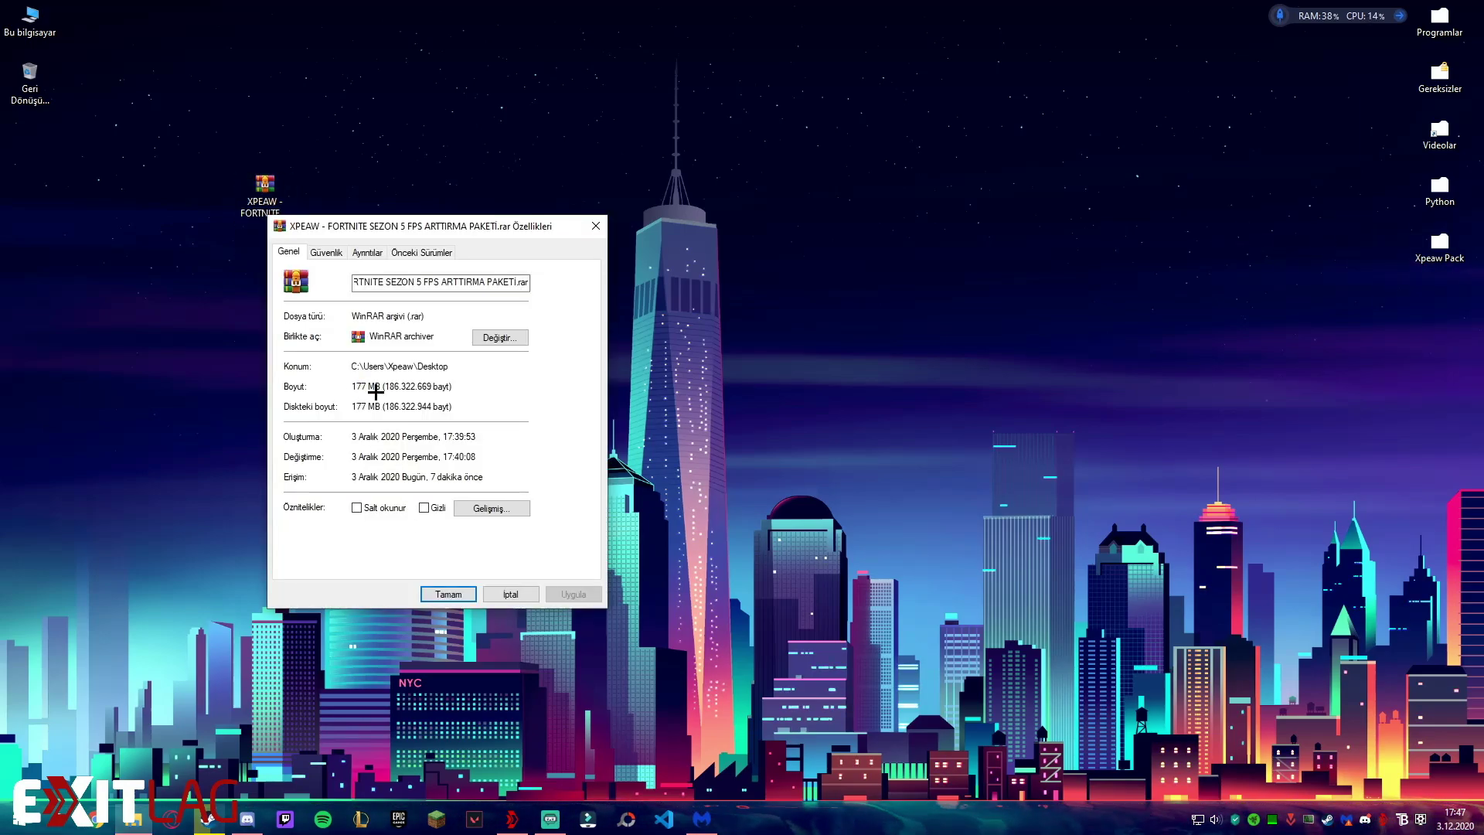
pyautogui.click(595, 226)
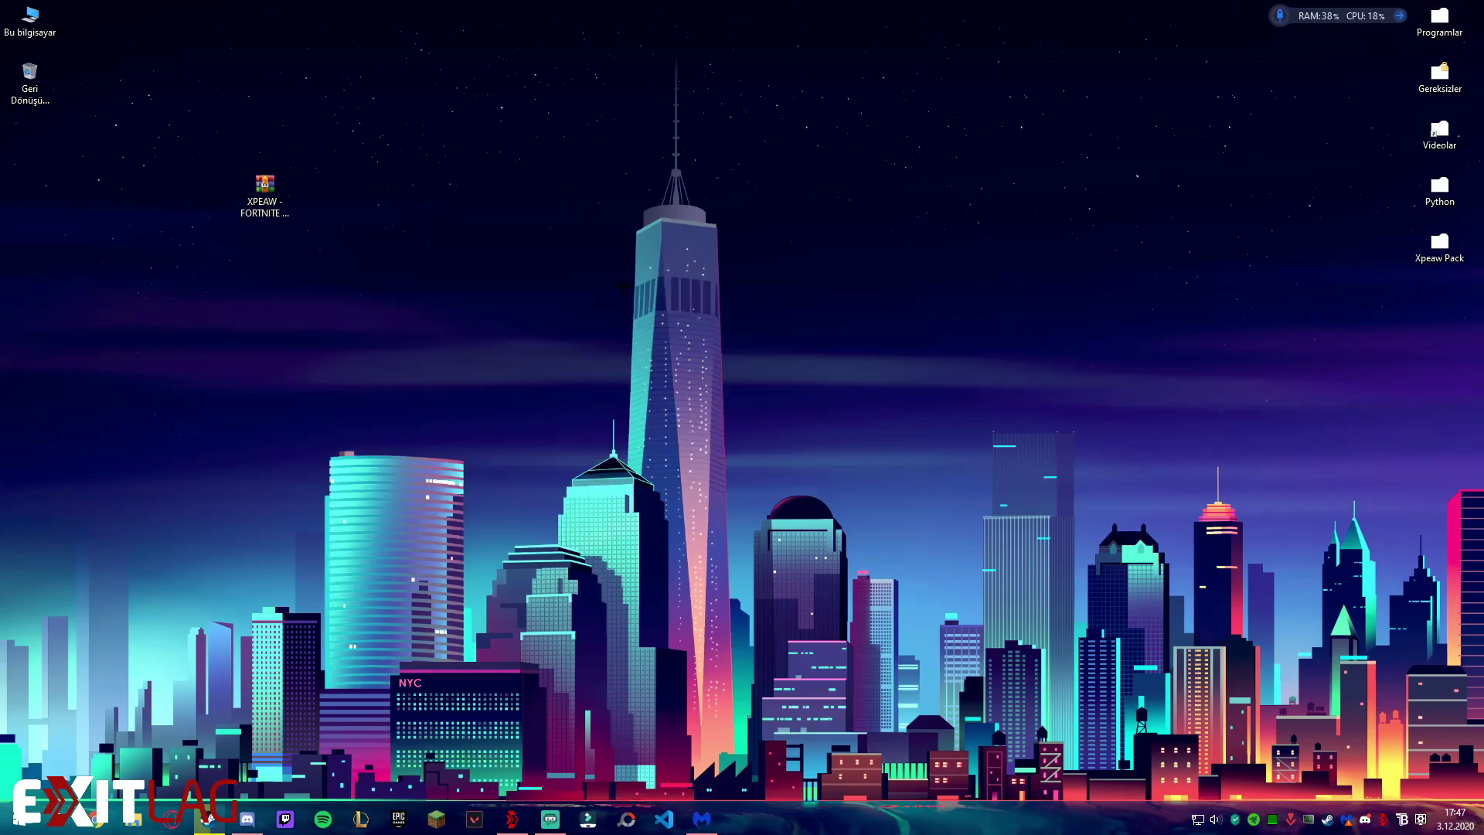
# Extract the DUR ÖNCE BENİ OKU folder from the FPS package archive to the desktop and close WinRAR.
pyautogui.doubleClick(264, 193)
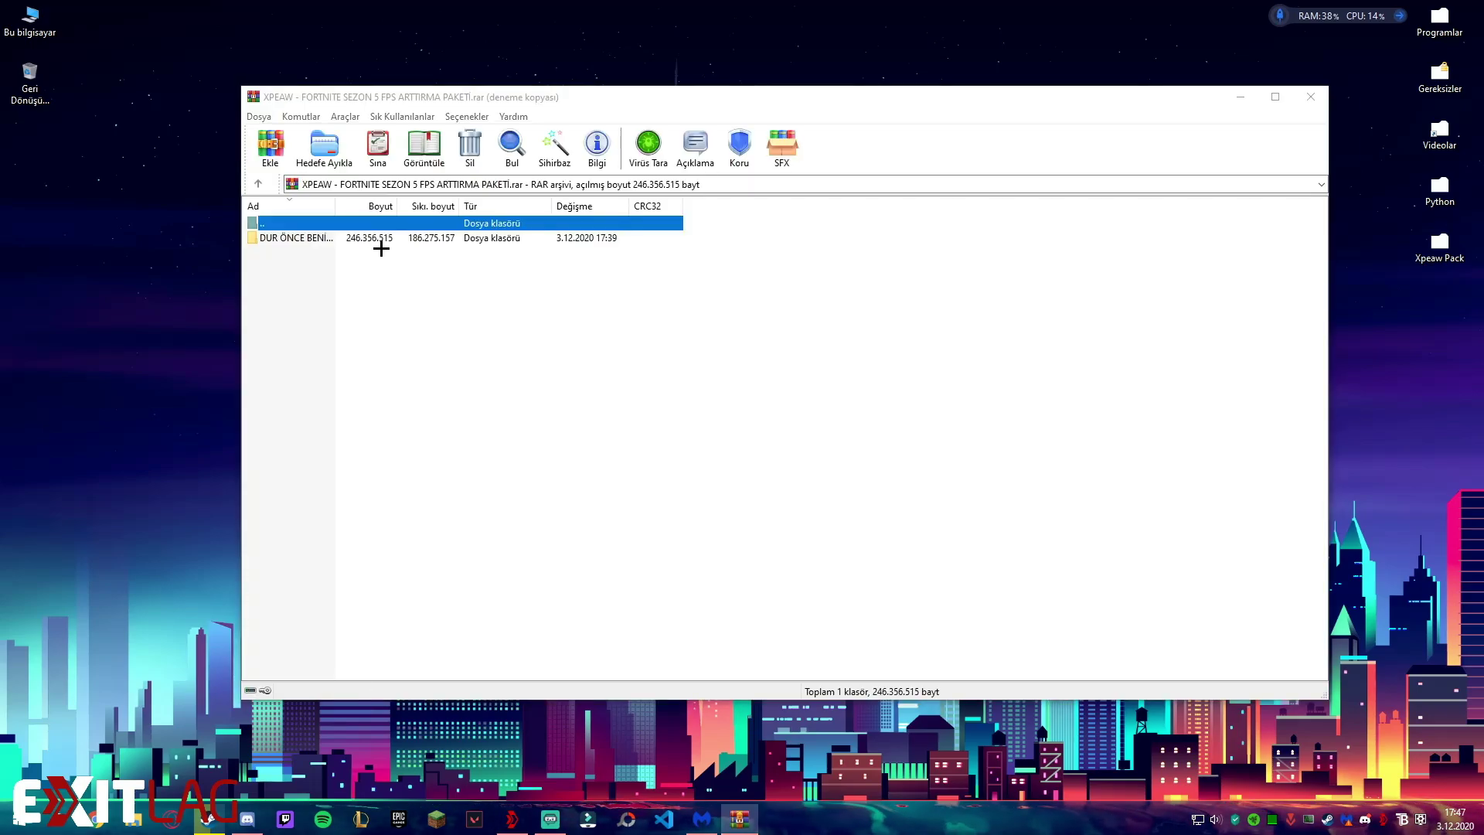
pyautogui.moveTo(381, 239); pyautogui.dragTo(232, 281)
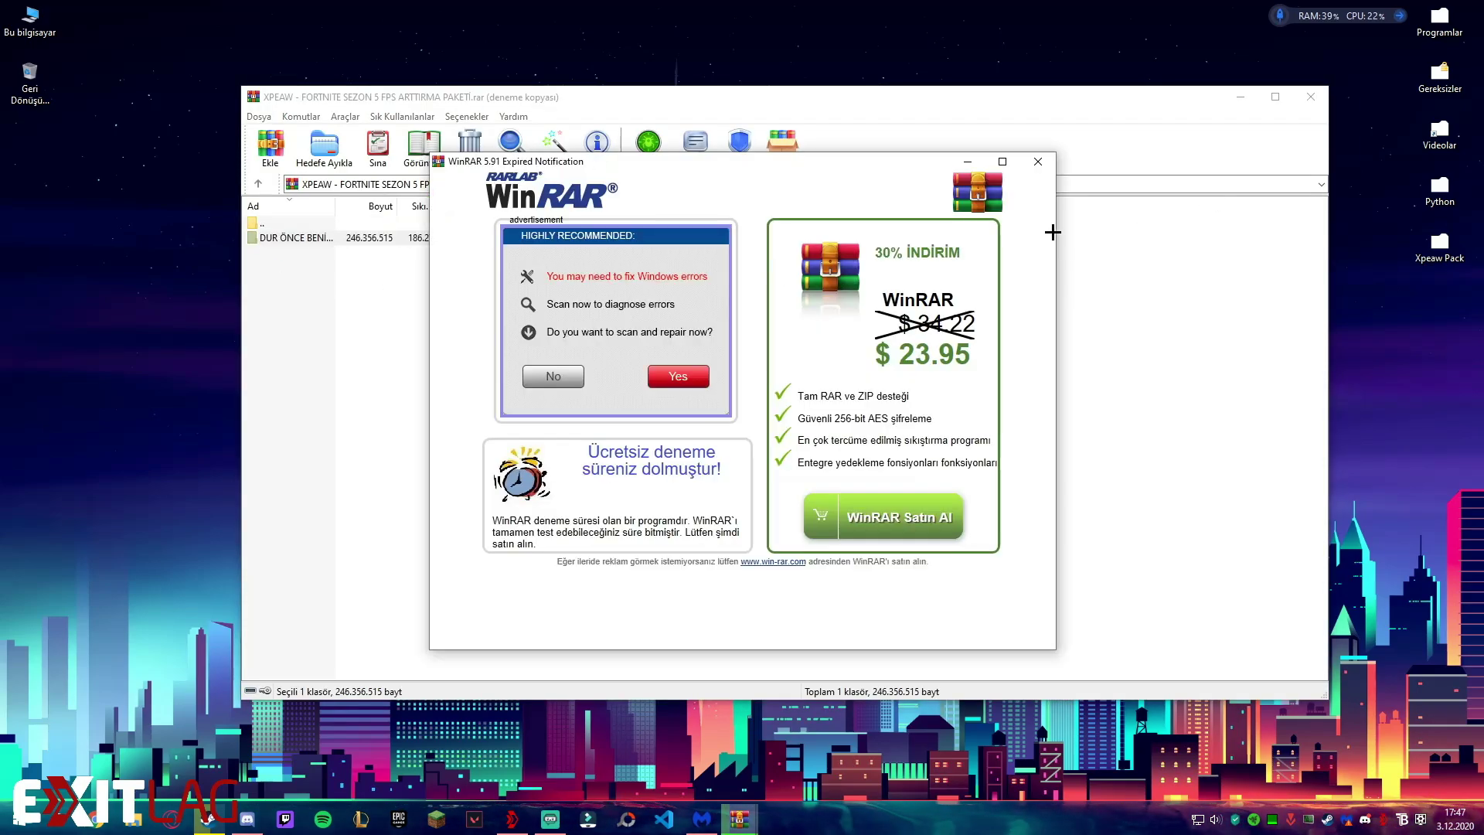
pyautogui.click(1039, 161)
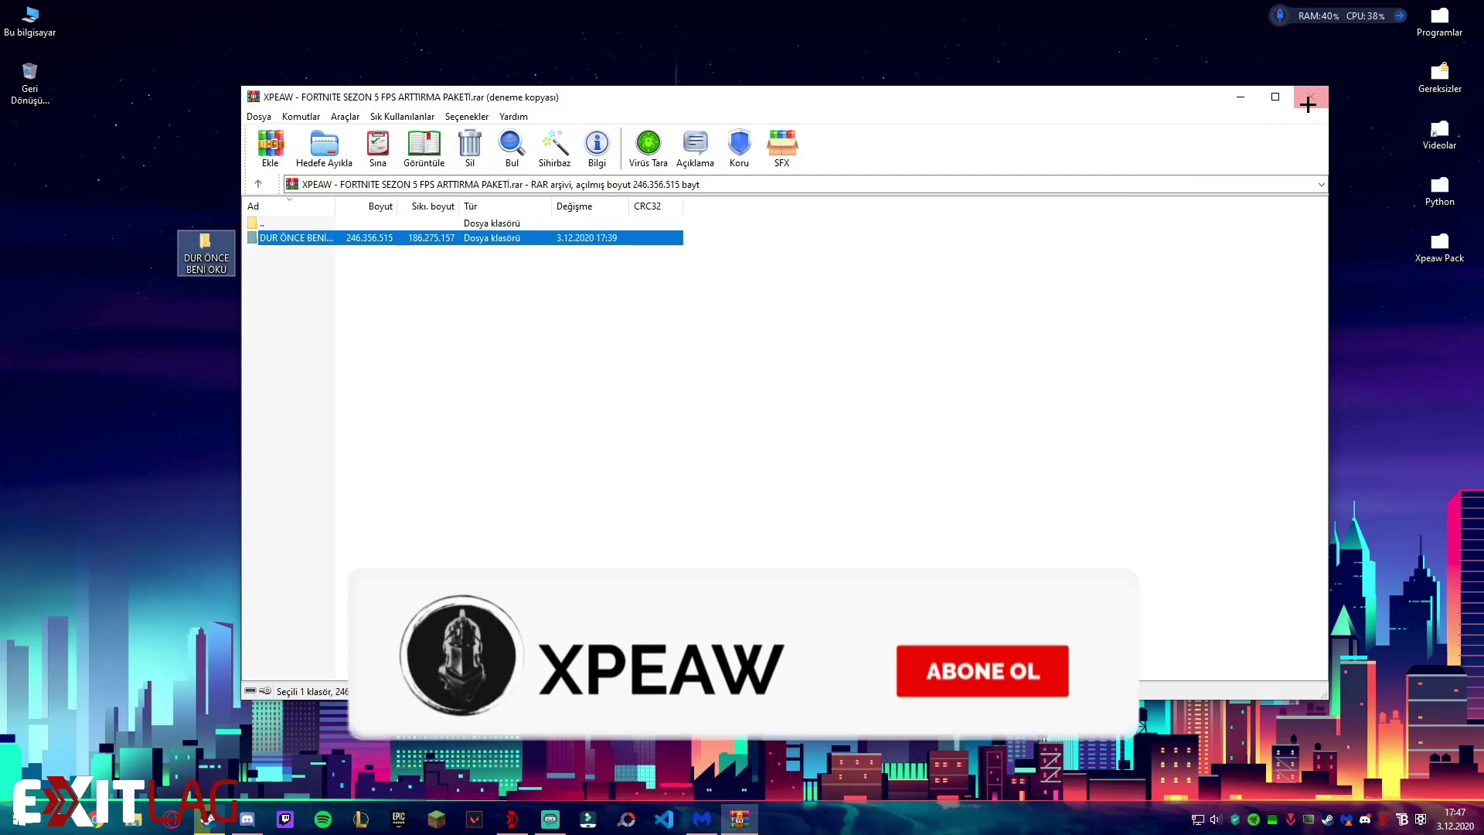
pyautogui.click(1310, 97)
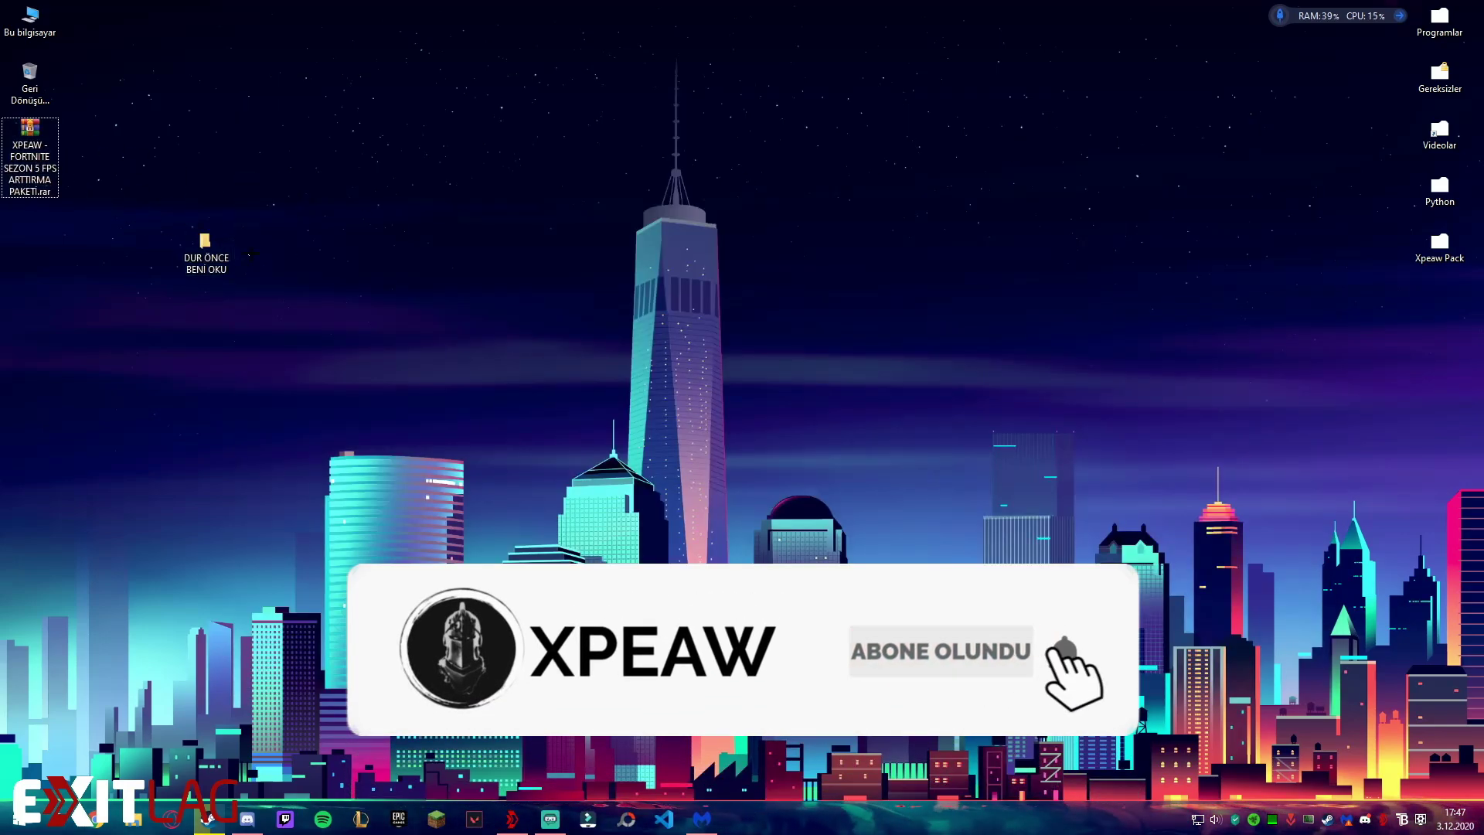
# Move the DUR ÖNCE BENİ OKU folder to a clear spot on the desktop and refresh the desktop.
pyautogui.moveTo(205, 246); pyautogui.dragTo(441, 255)
pyautogui.rightClick(388, 218)
pyautogui.click(500, 263)
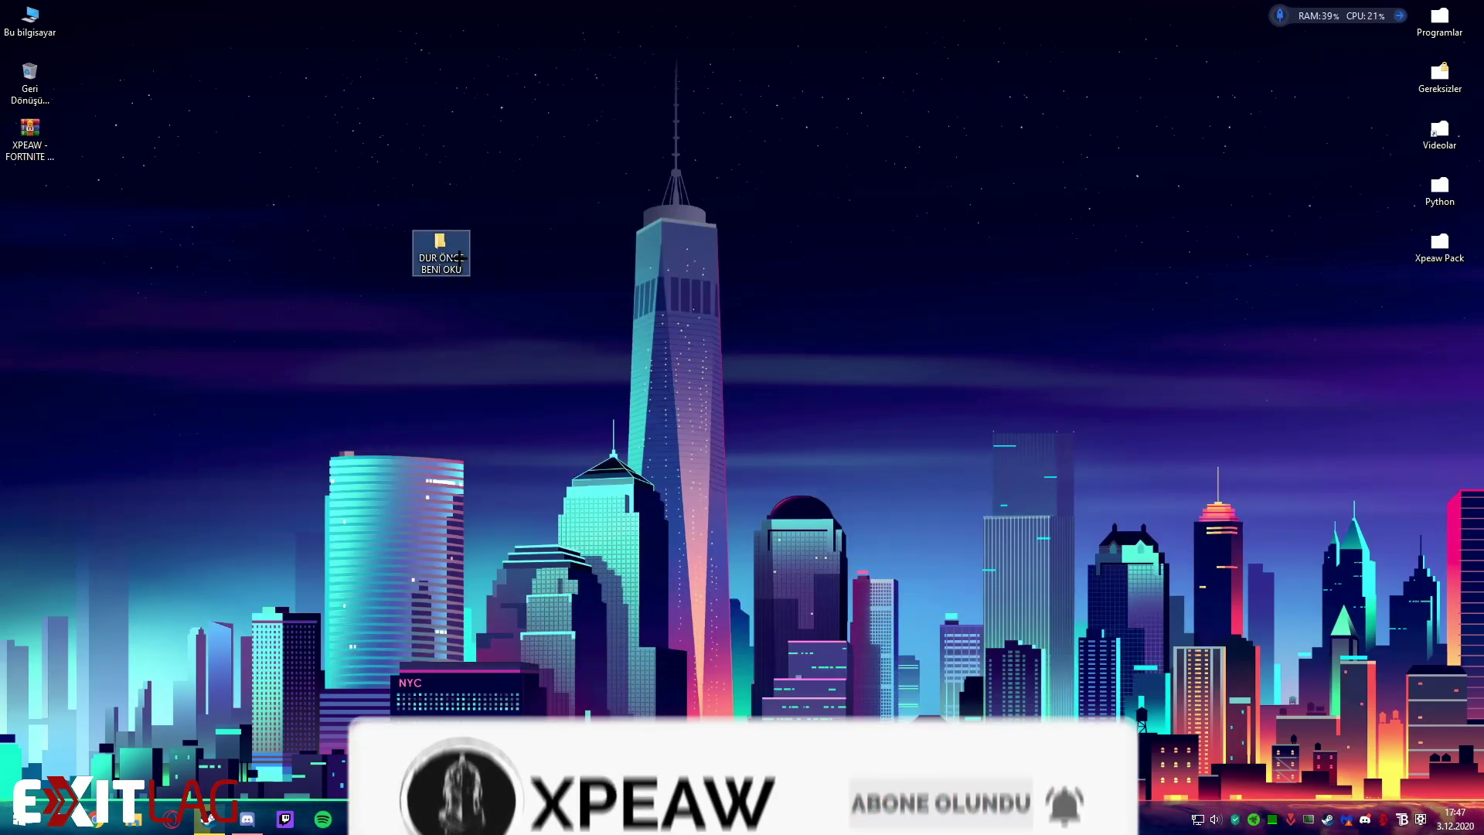
# Open the DUR ÖNCE BENİ OKU folder and read the restore point instructions in BENİ OKU.jpg.
pyautogui.doubleClick(440, 253)
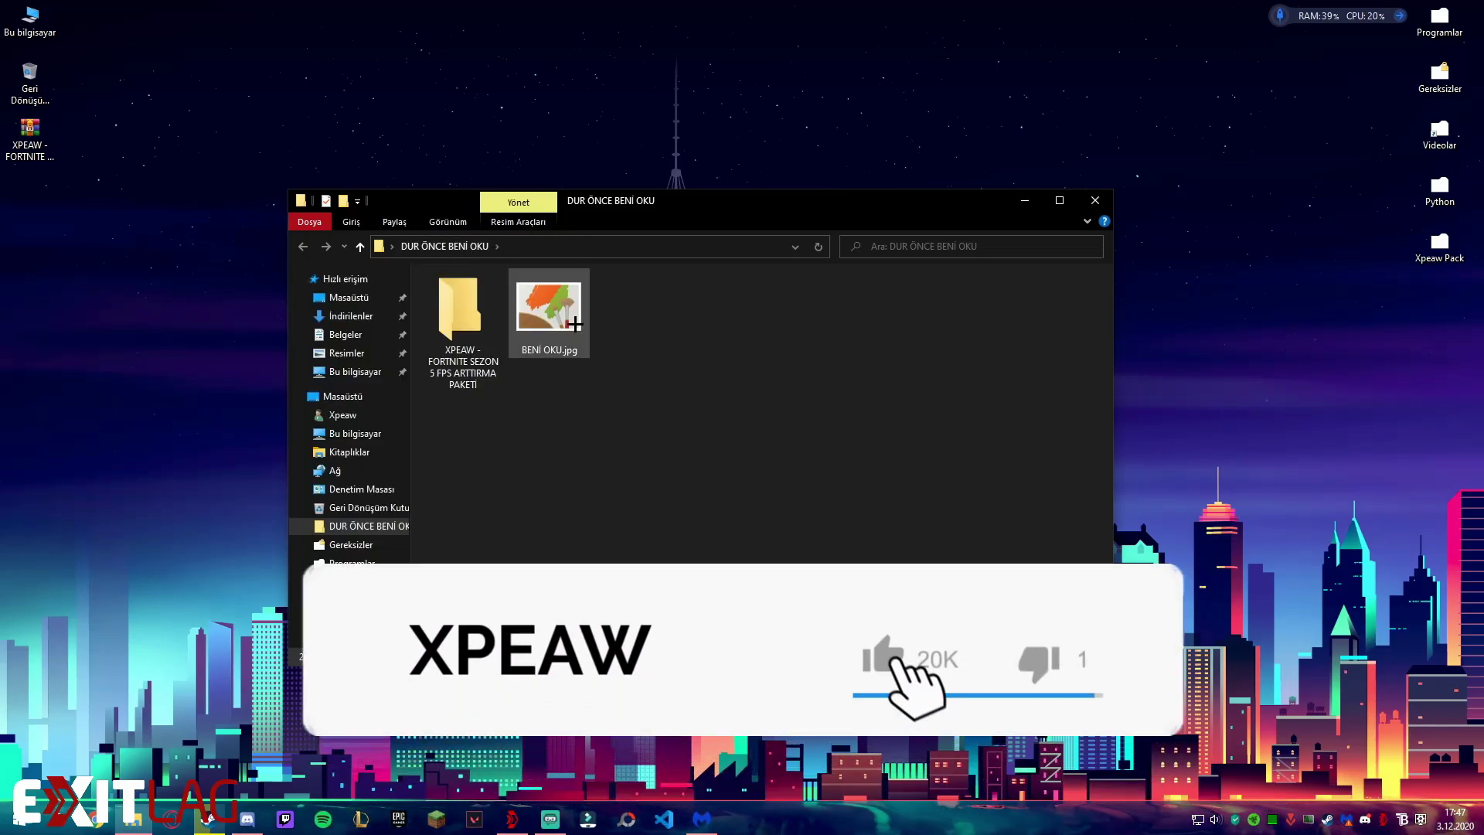
pyautogui.click(577, 324)
pyautogui.doubleClick(577, 325)
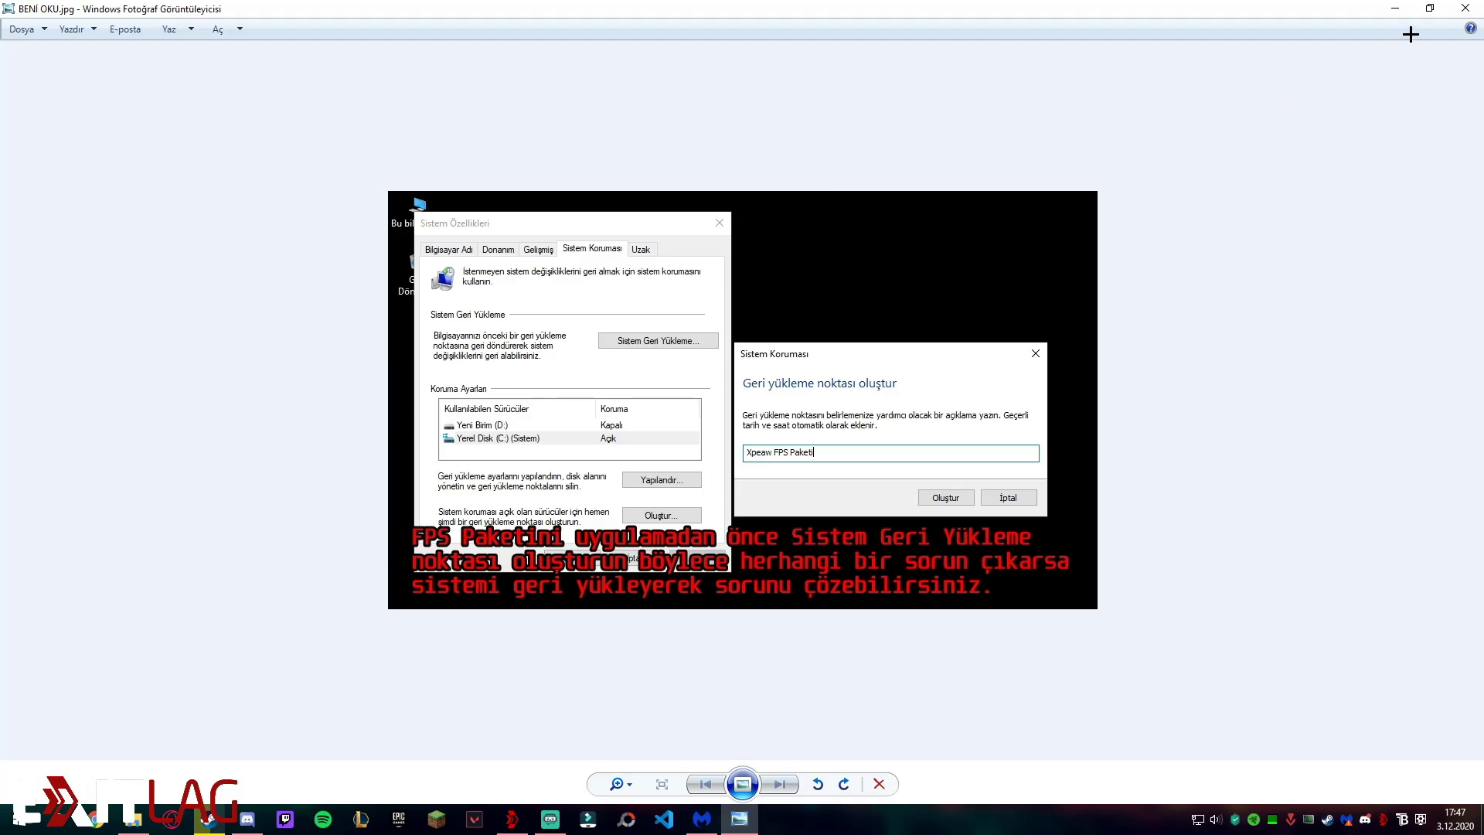
pyautogui.click(1465, 8)
# Open the XPEAW - FORTNITE SEZON 5 FPS ARTTIRMA PAKETİ folder and refresh its contents.
pyautogui.doubleClick(457, 305)
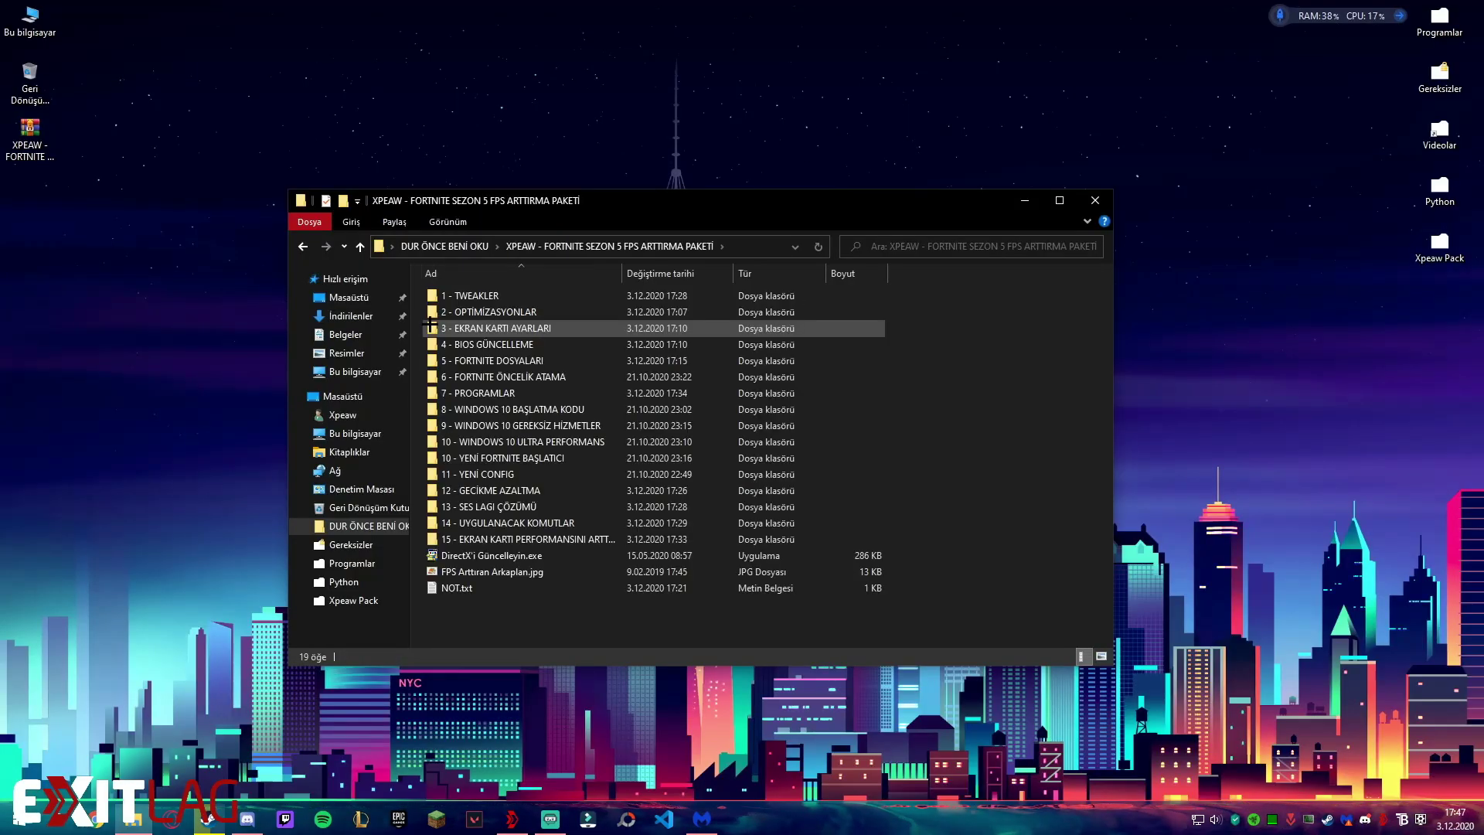
pyautogui.rightClick(541, 309)
pyautogui.click(495, 344)
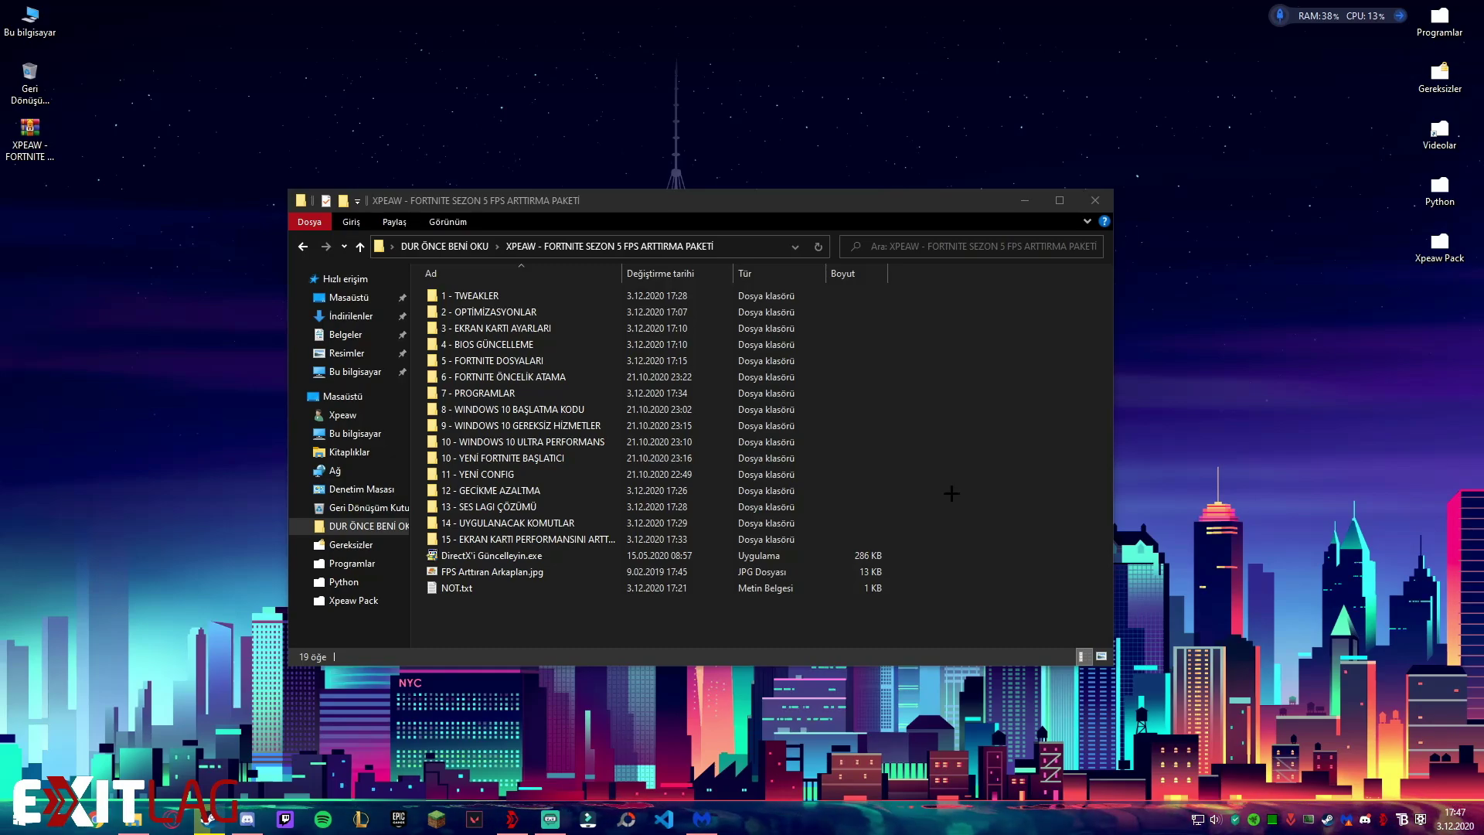
pyautogui.rightClick(482, 283)
pyautogui.press('Escape')
# Look through the 1 - TWEAKLER folder and its Thread Ayarları and Geri Almak İçin subfolders, and return to the package folder.
pyautogui.click(464, 298)
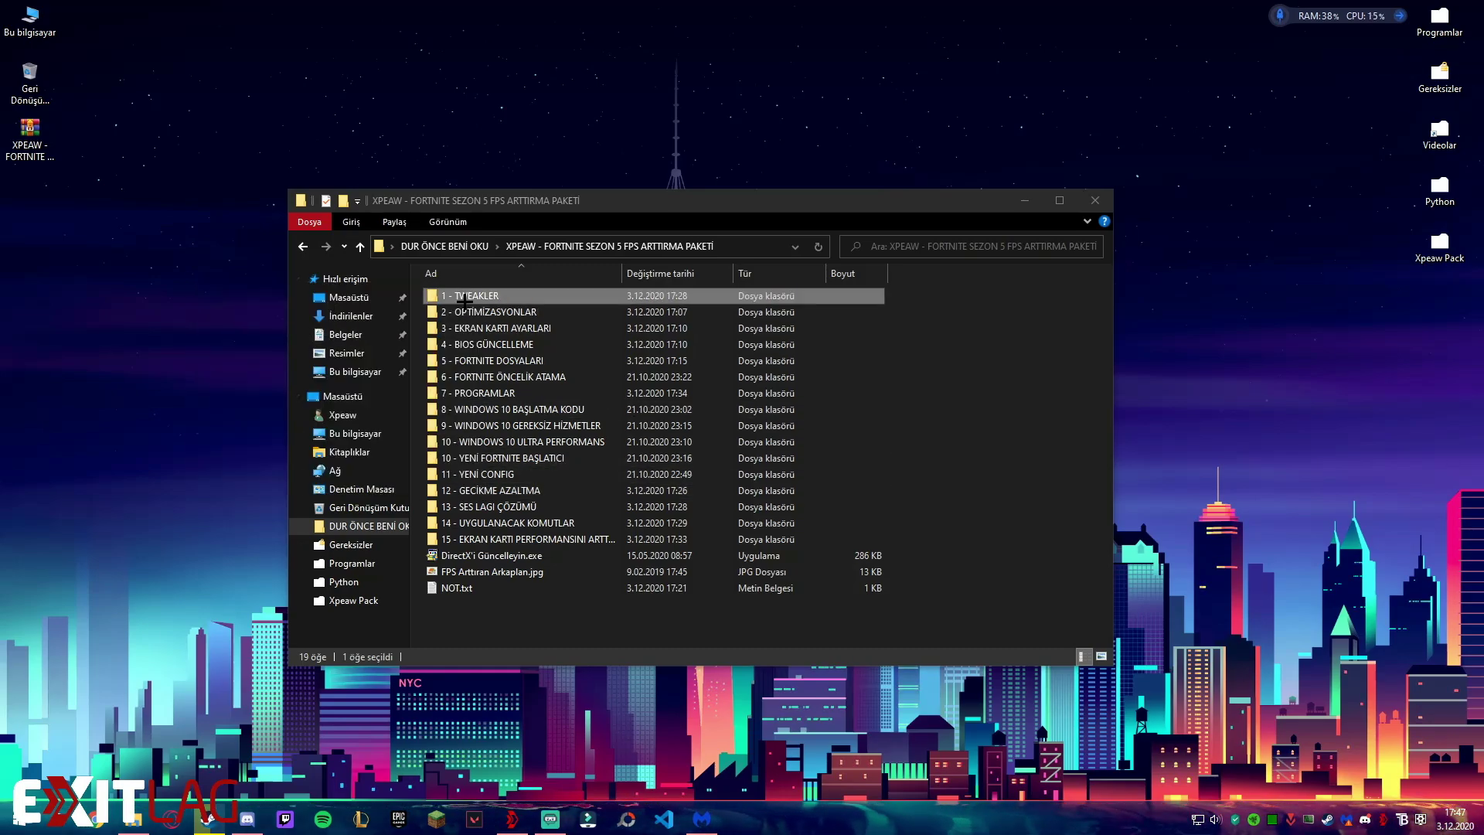
pyautogui.doubleClick(463, 298)
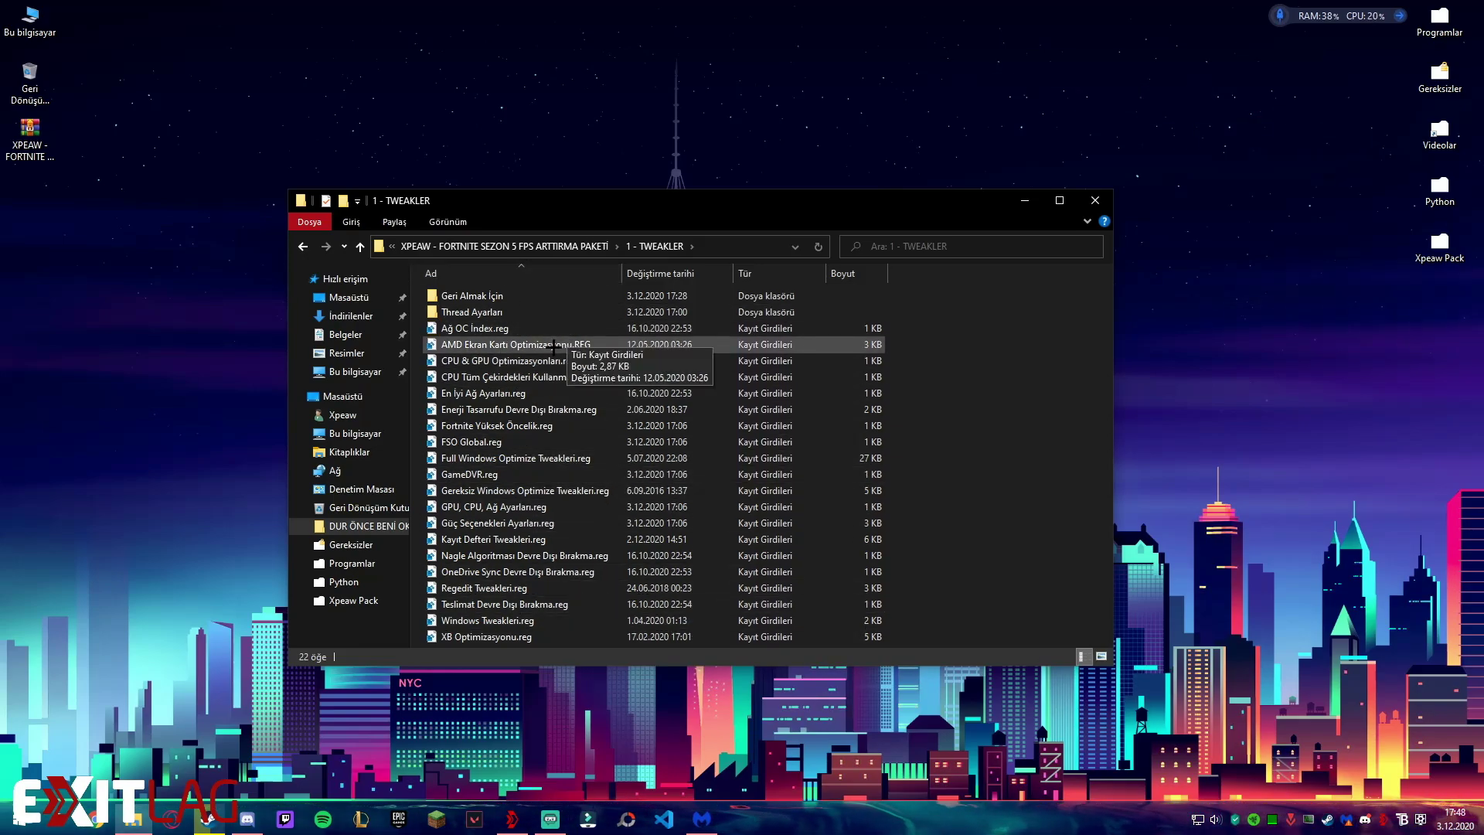
pyautogui.doubleClick(473, 311)
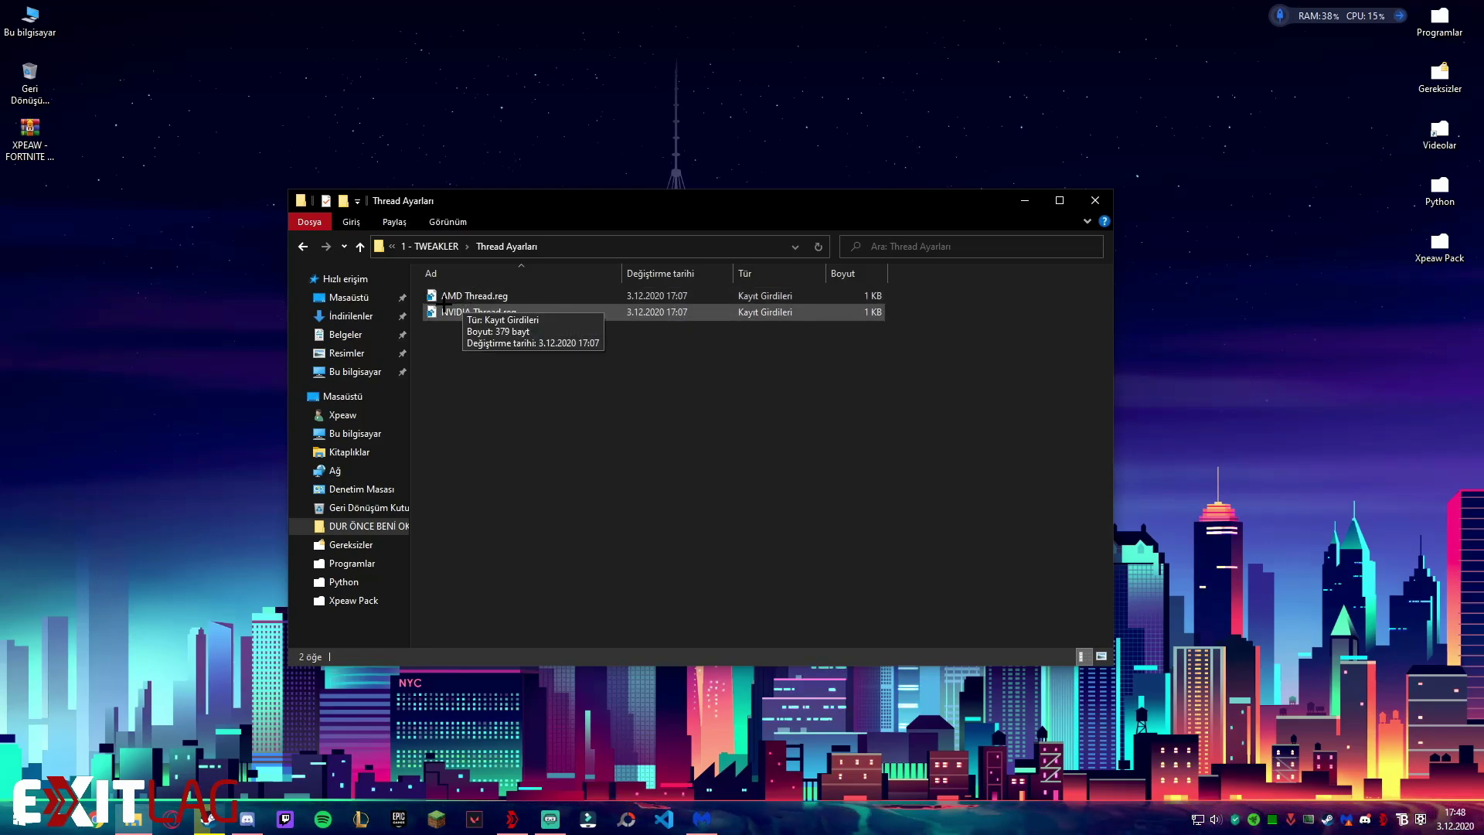
pyautogui.hotkey('alt', 'Left')
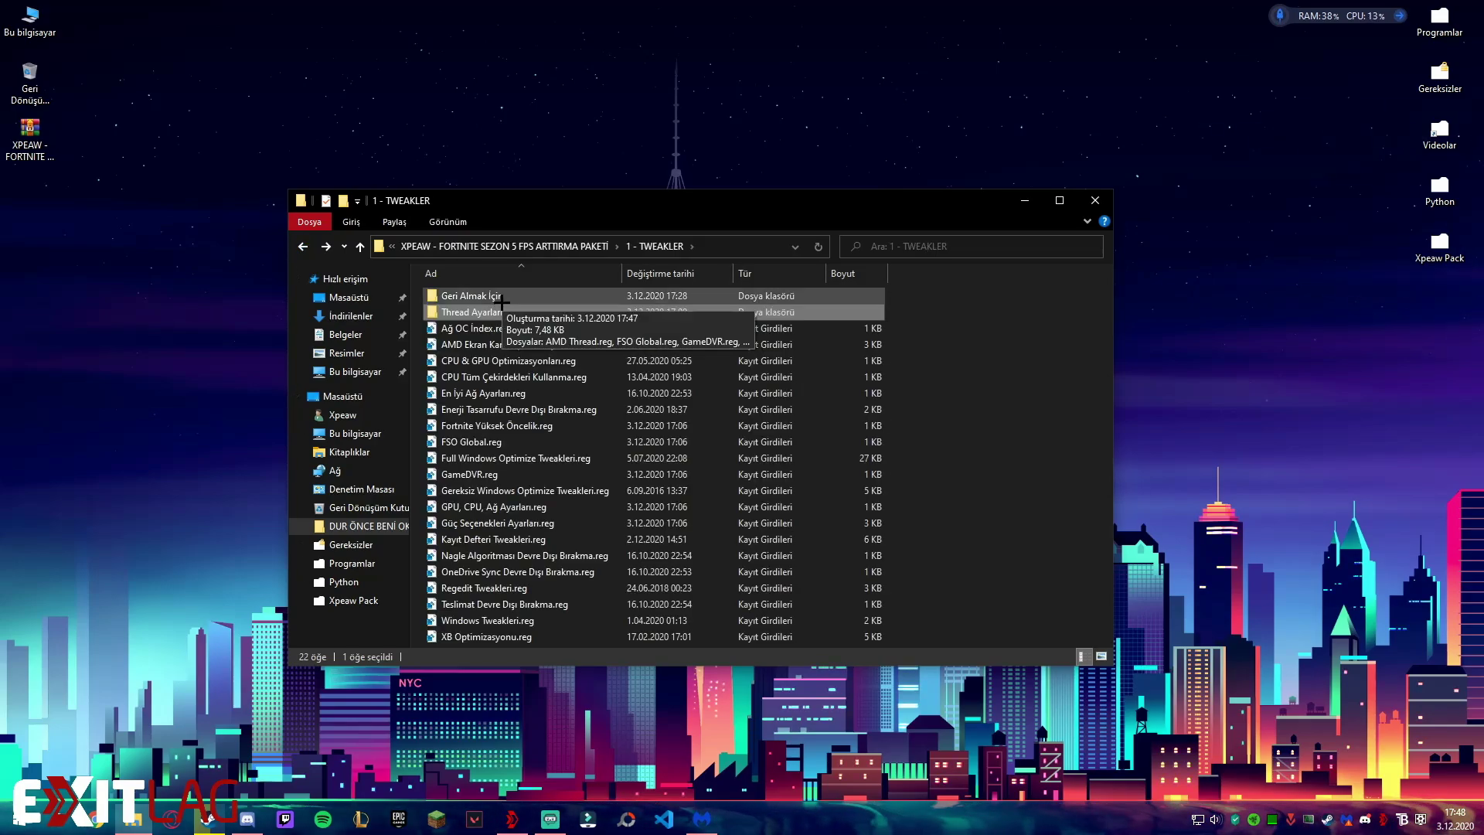
pyautogui.doubleClick(501, 298)
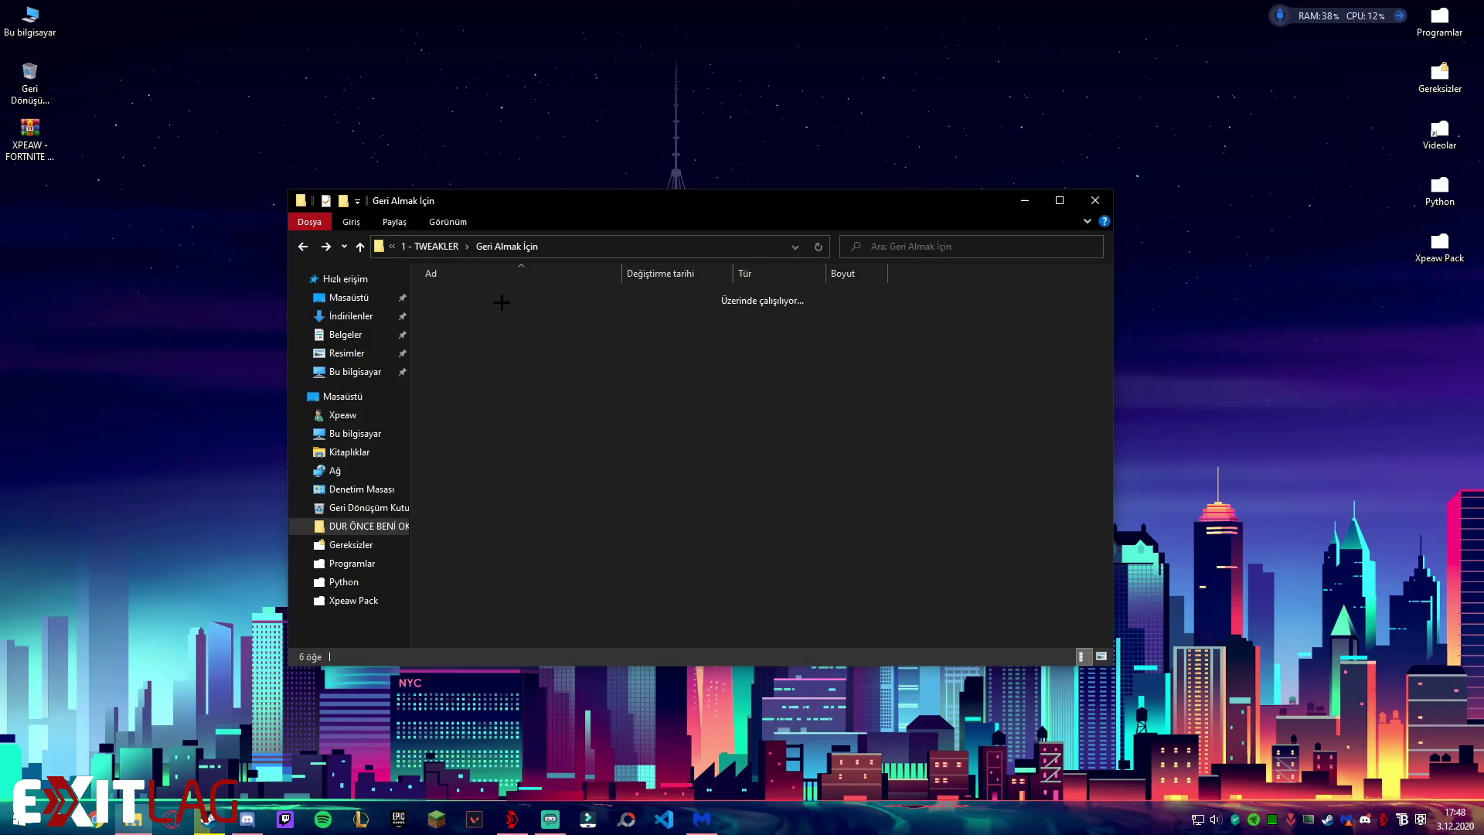
pyautogui.click(297, 243)
pyautogui.click(296, 244)
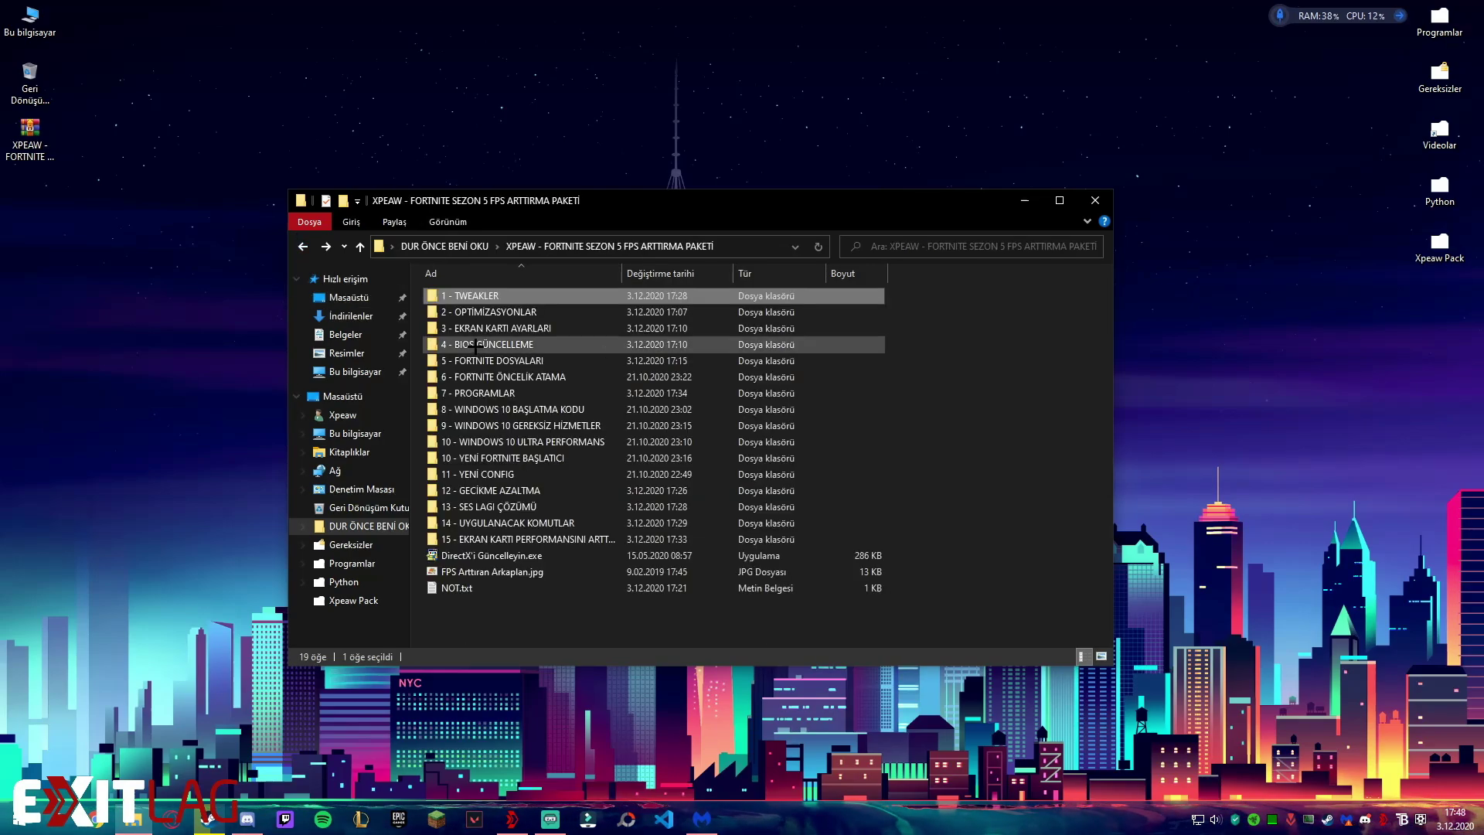
# Open the 2 - OPTİMİZASYONLAR folder and review the available file actions for Komutlar.cmd.
pyautogui.doubleClick(510, 313)
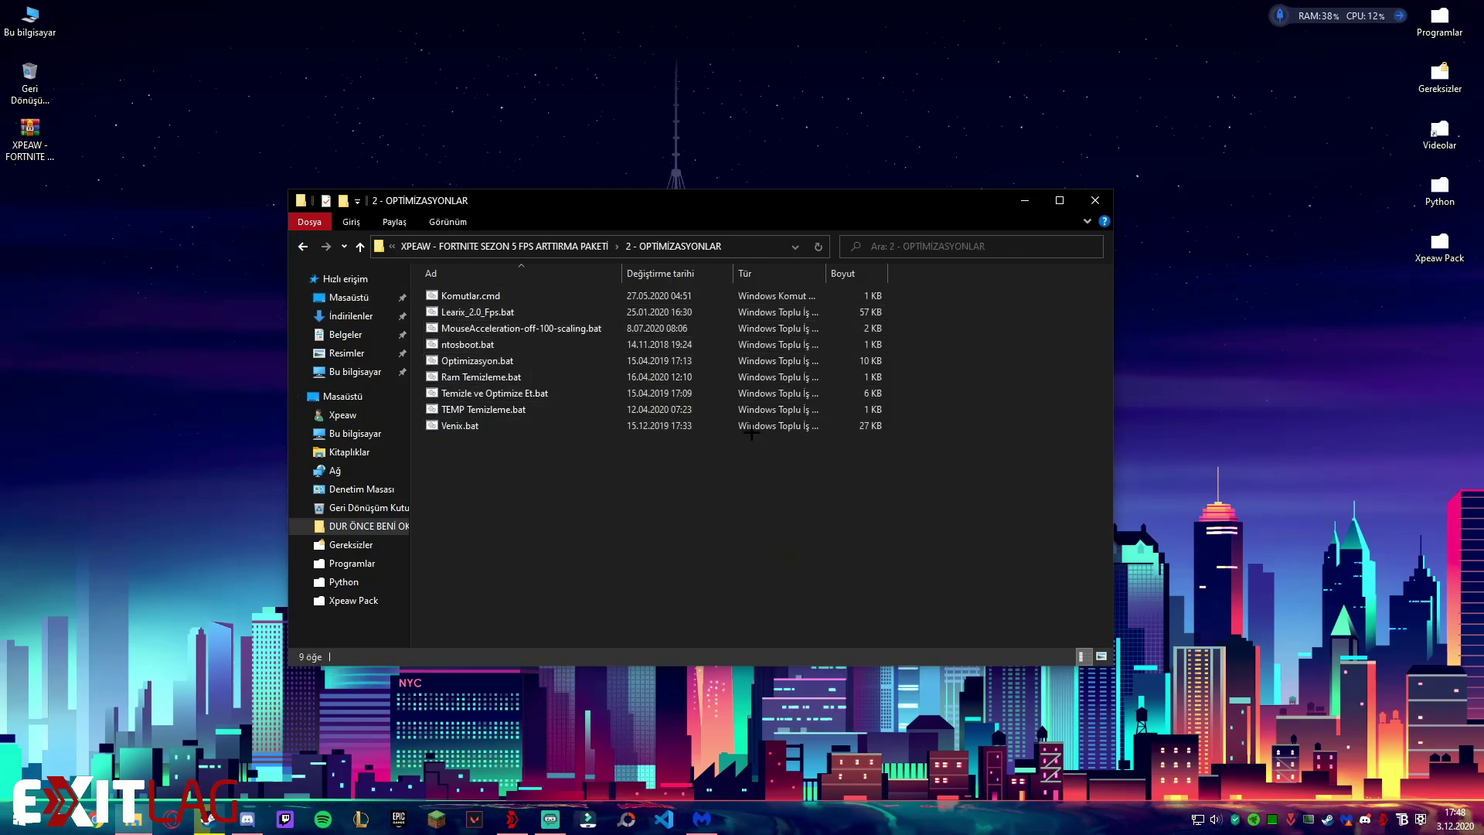
pyautogui.rightClick(500, 296)
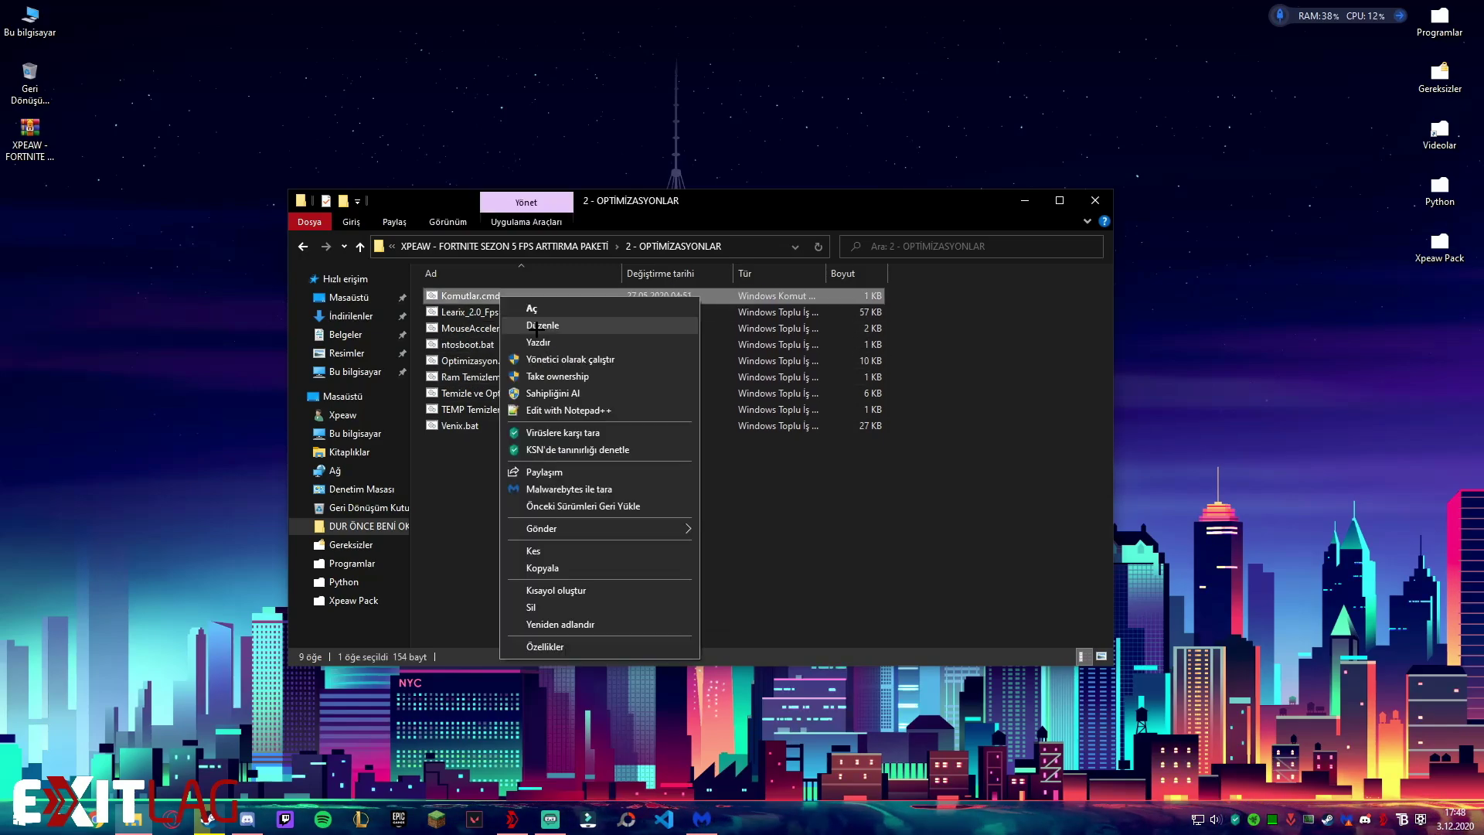
pyautogui.click(841, 521)
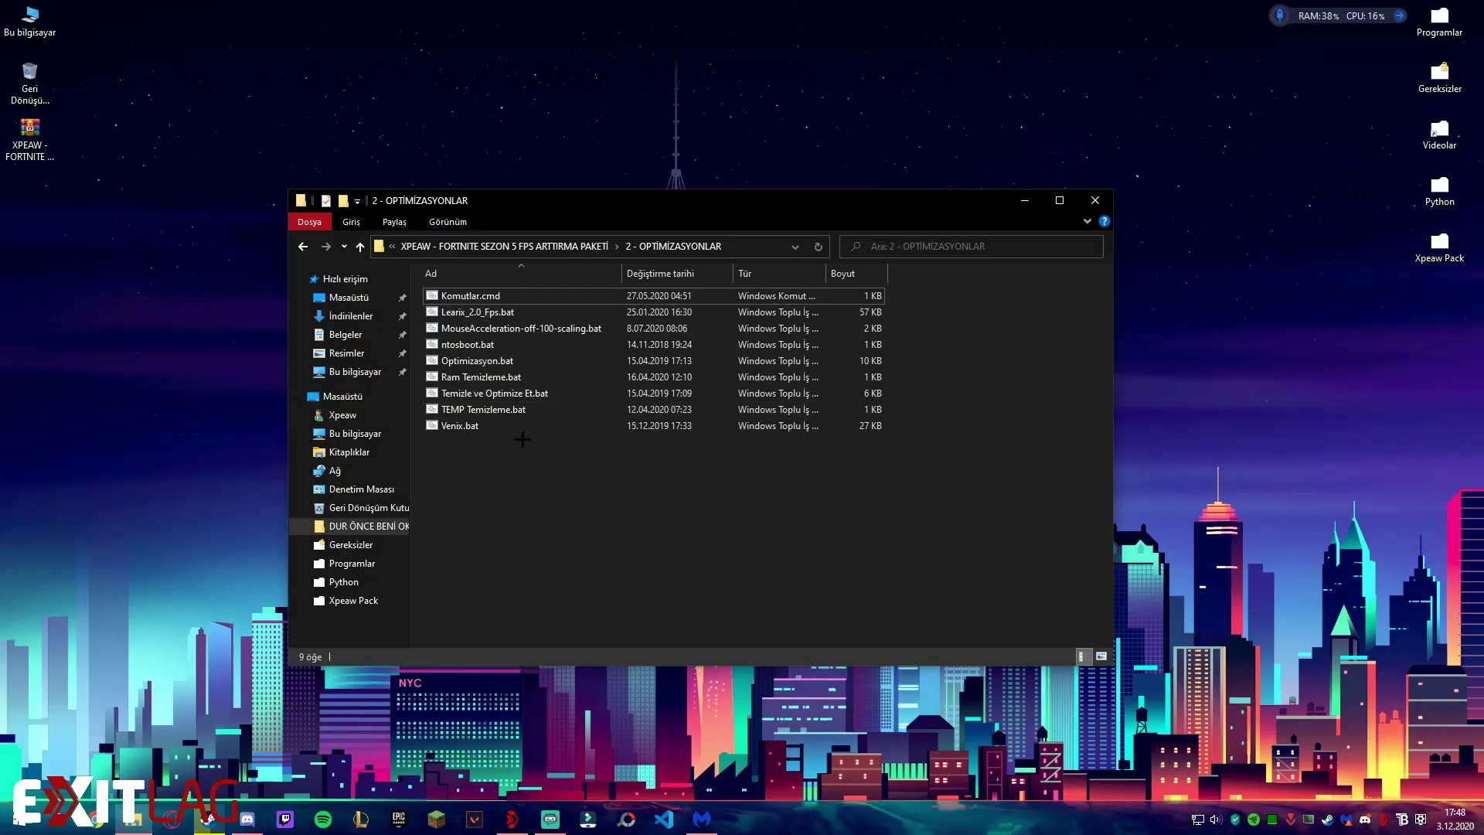
pyautogui.click(483, 426)
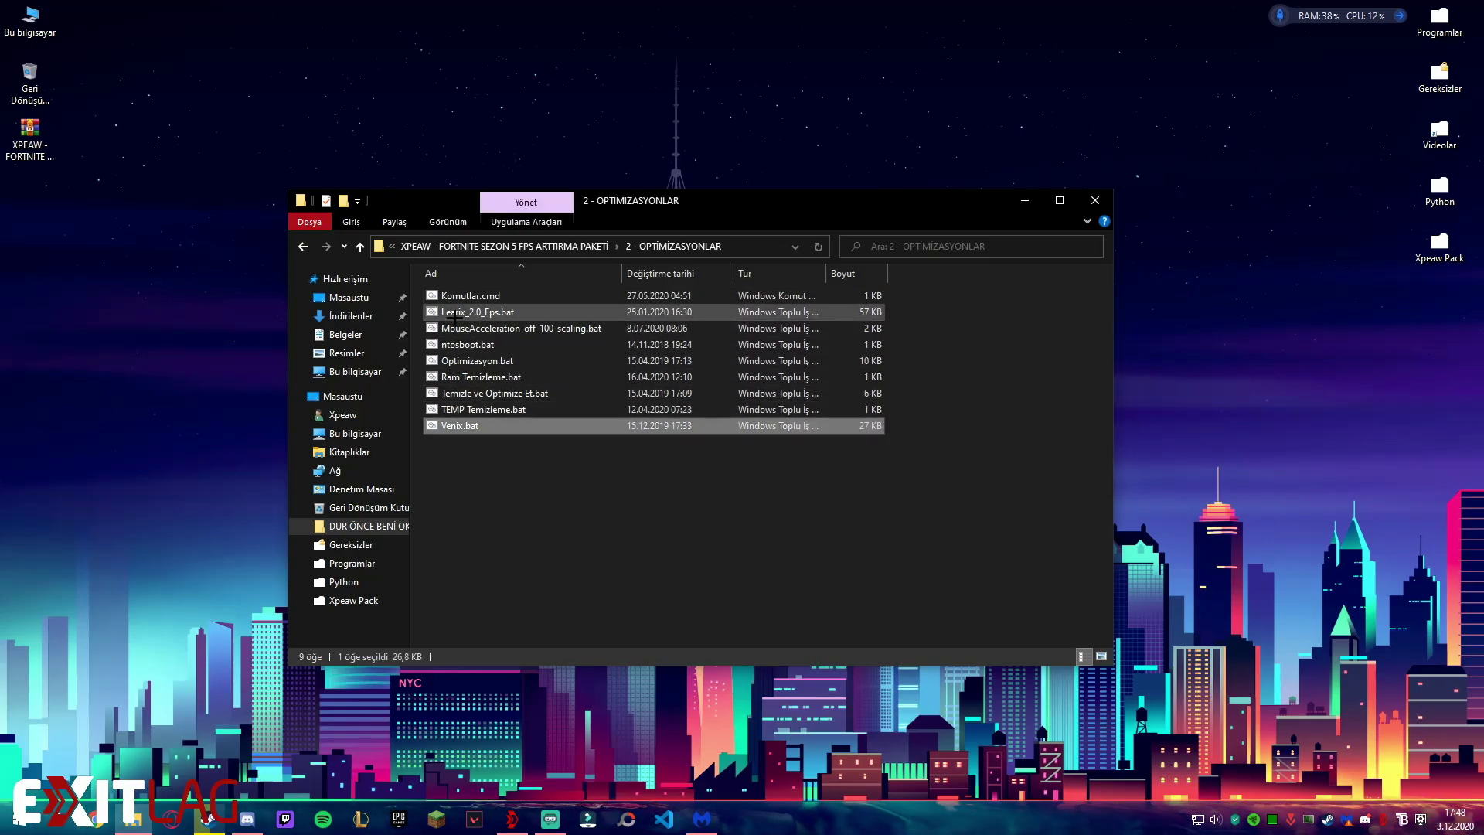
# Run Learix_2.0_Fps.bat as administrator, examine its Fps Tweaks menu, and close the program.
pyautogui.click(454, 313)
pyautogui.rightClick(454, 313)
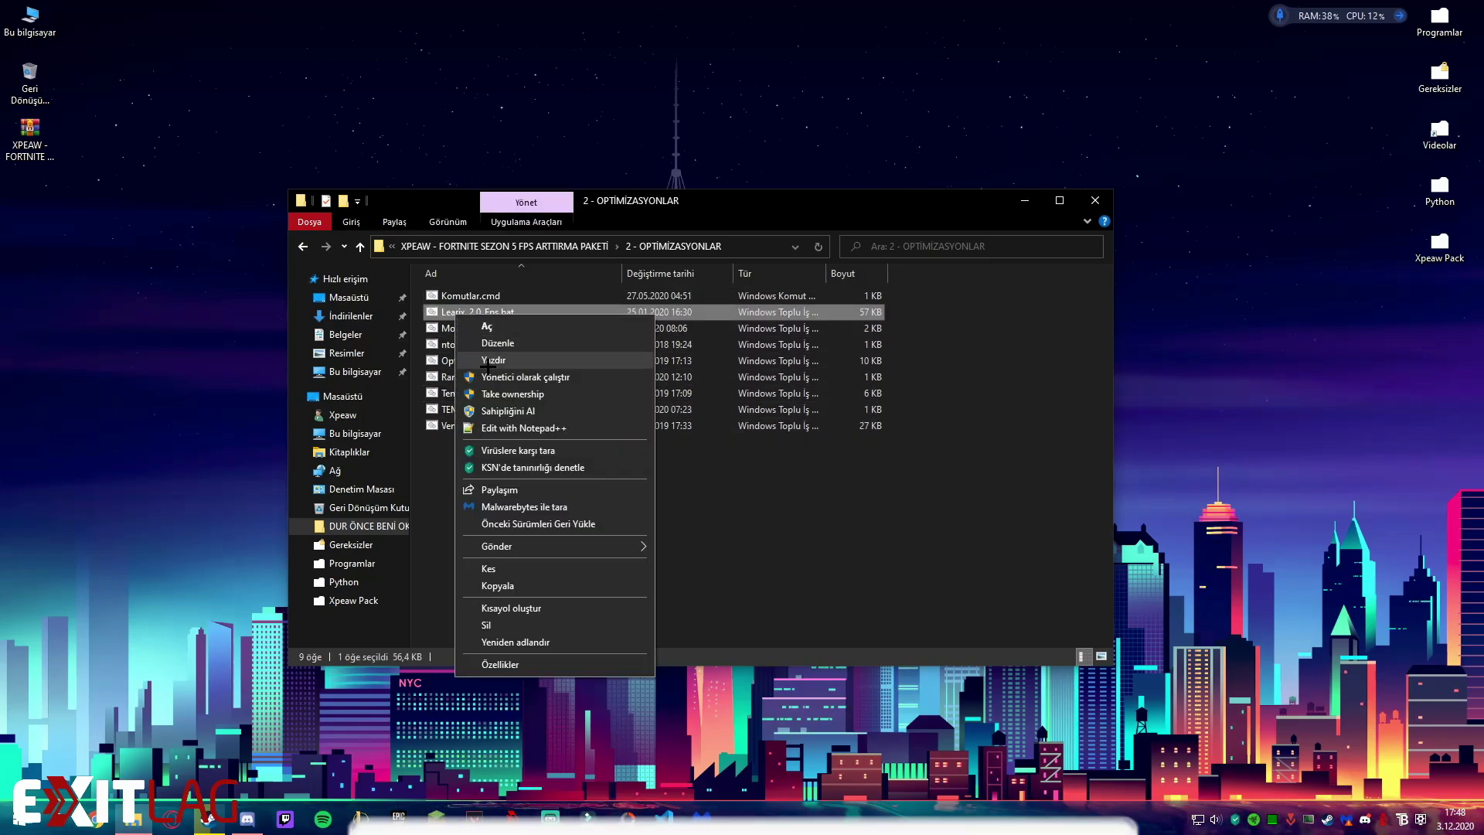
pyautogui.click(482, 371)
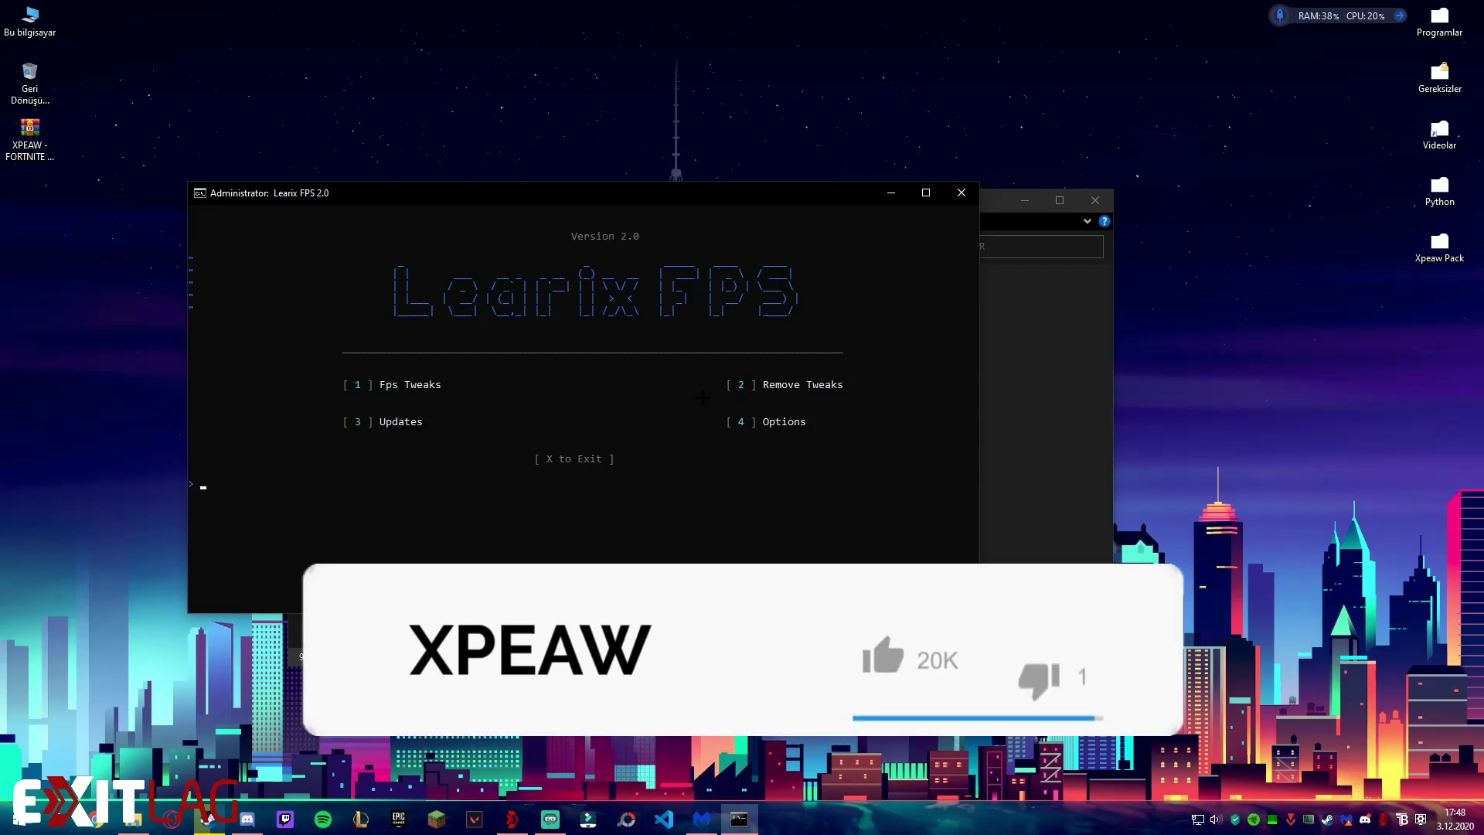
pyautogui.write('1')
pyautogui.press('Return')
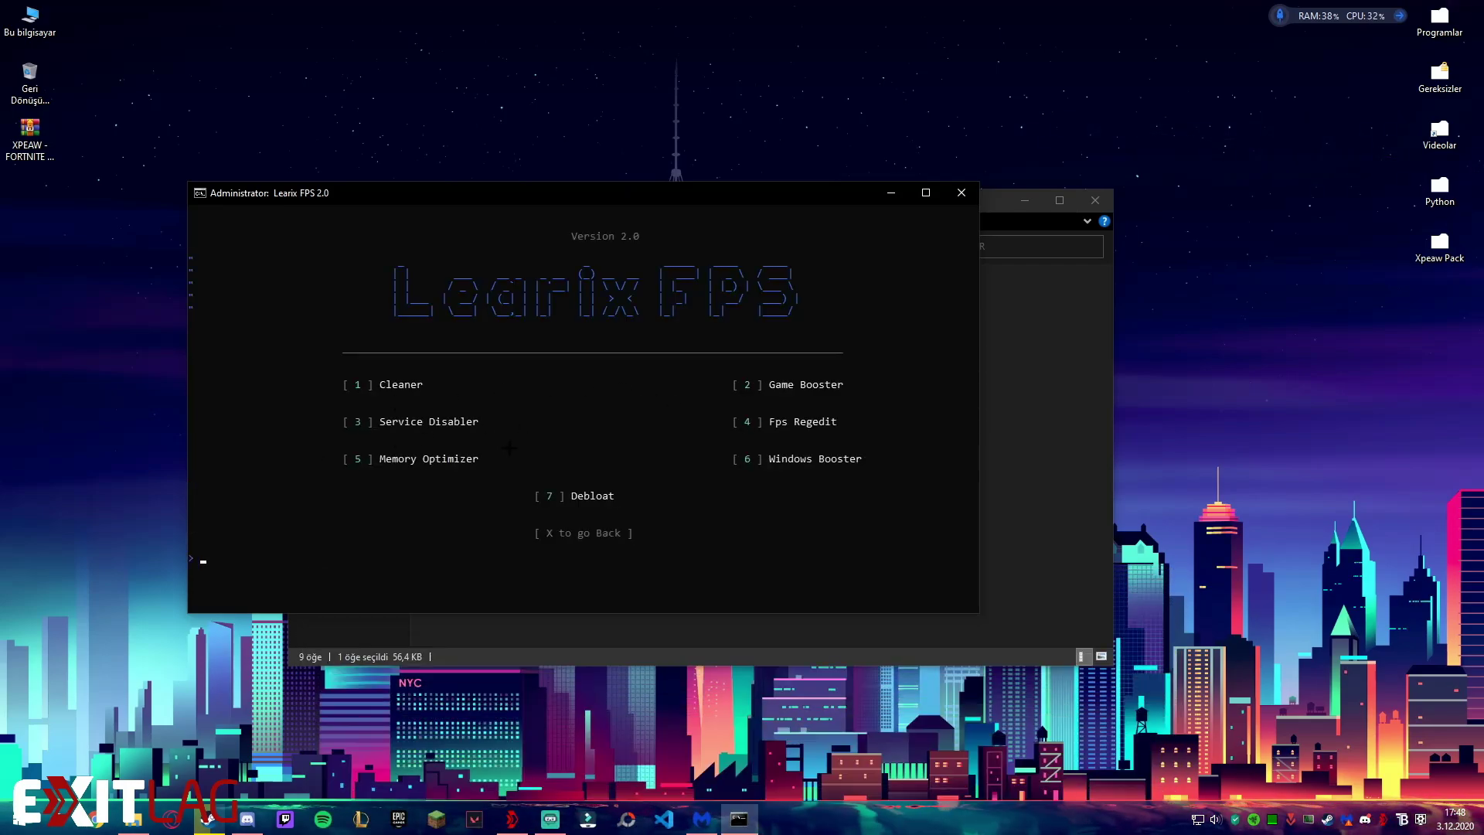
pyautogui.write('1')
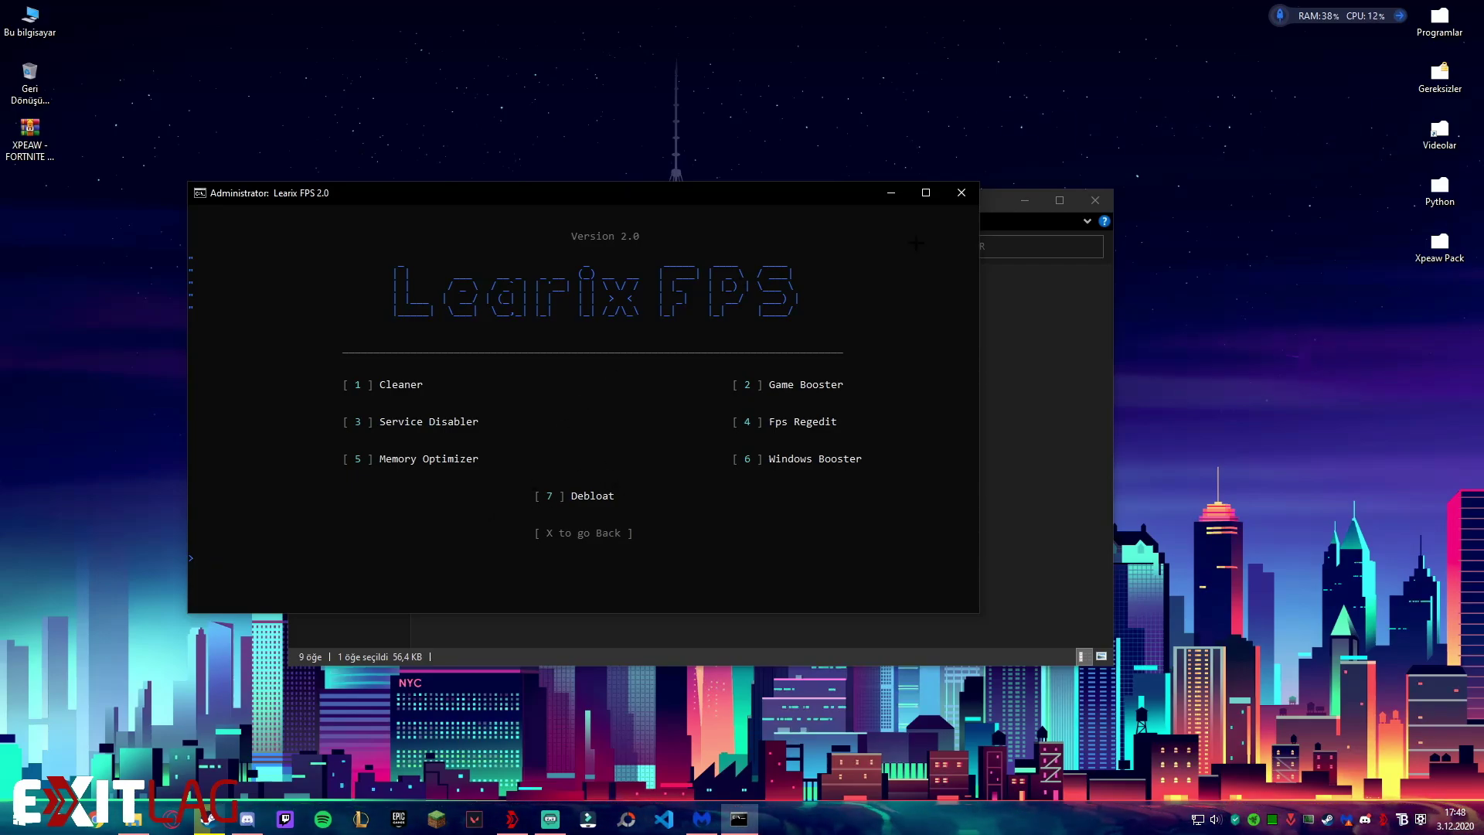
pyautogui.hotkey('alt', 'F4')
# Run Venix.bat as administrator to examine its main menu, and close the program.
pyautogui.rightClick(477, 425)
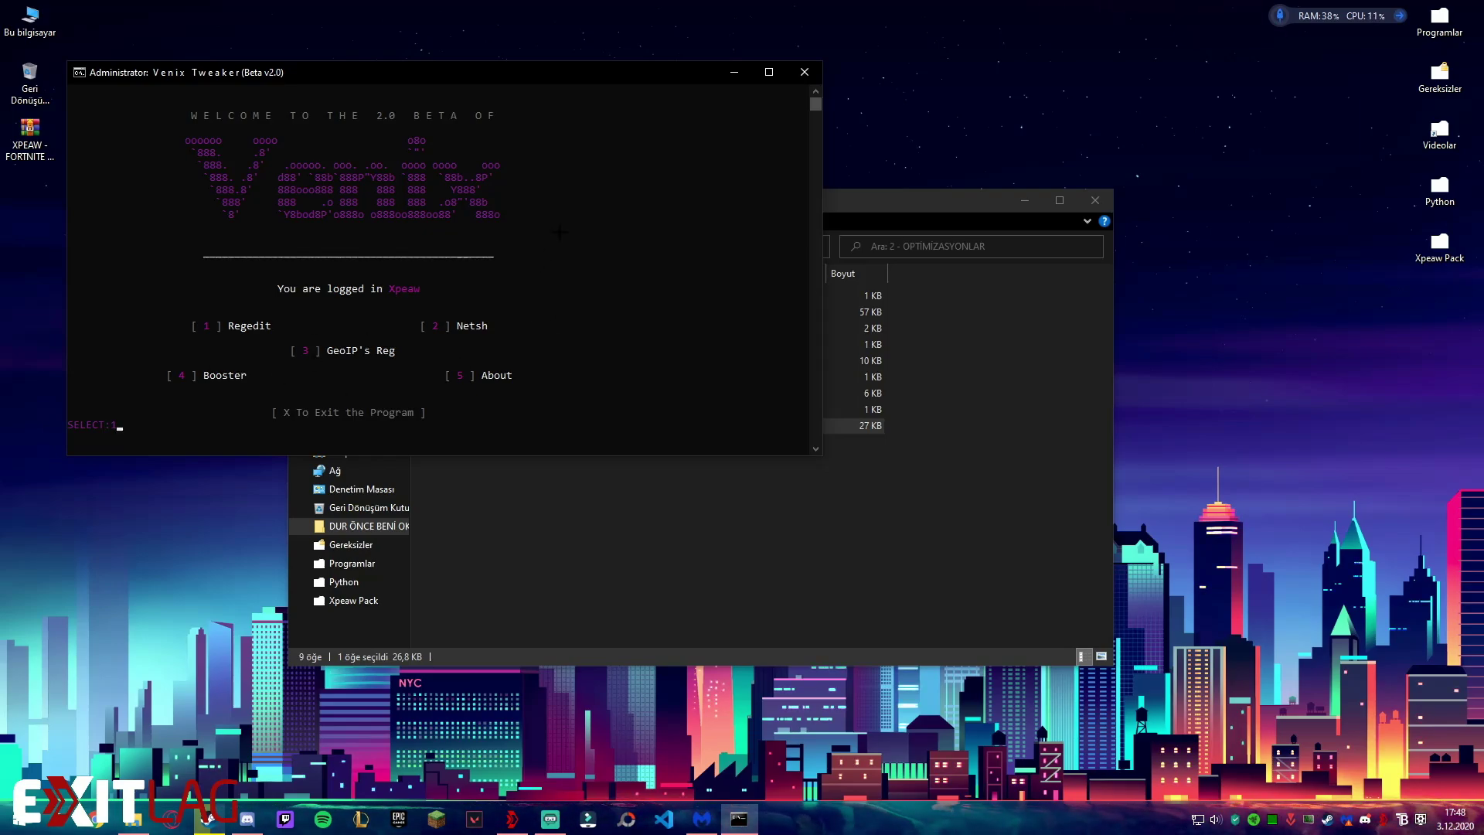
pyautogui.click(804, 72)
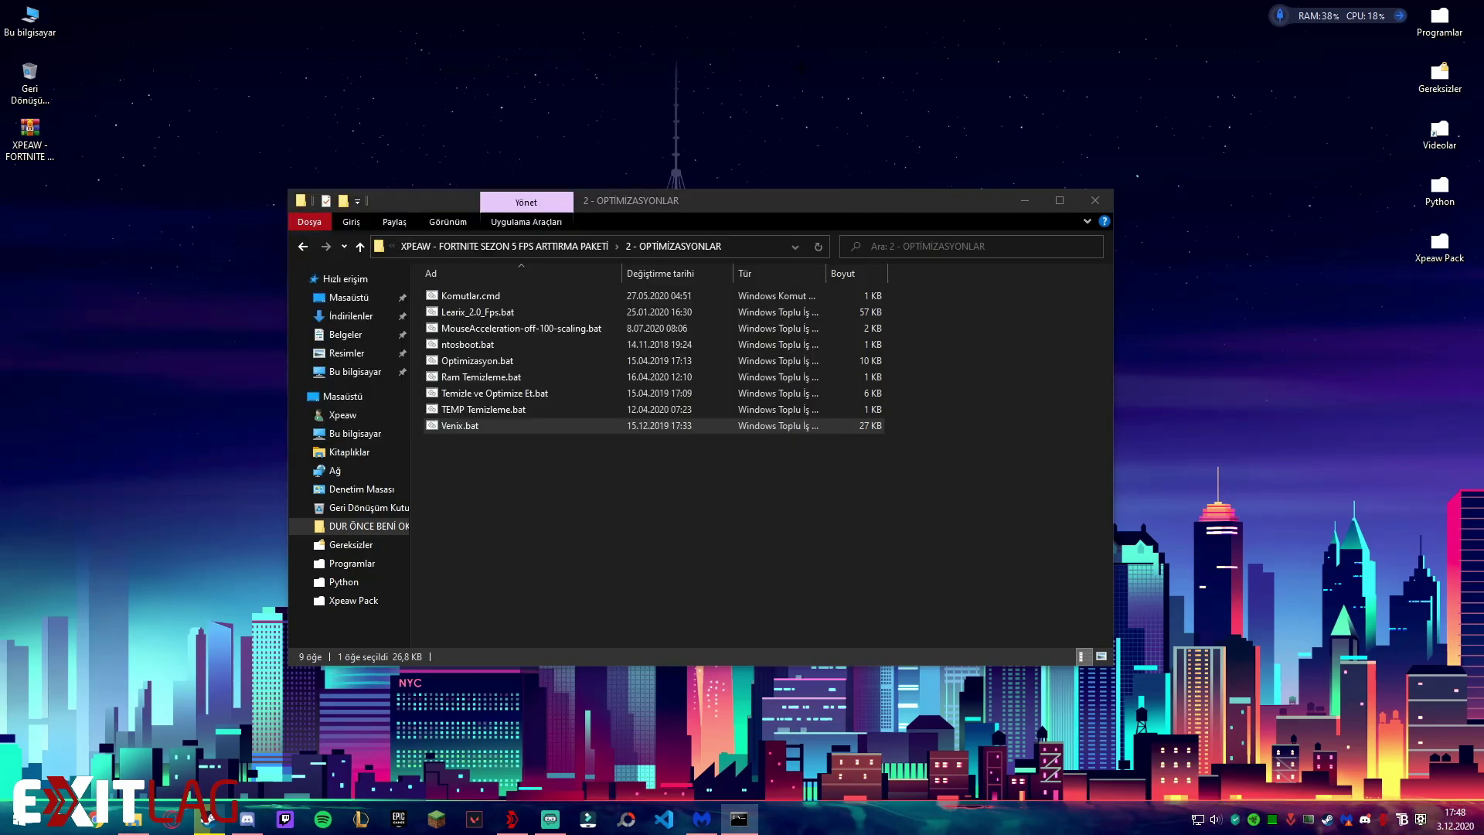
# Bring up the file actions for TEMP Temizleme.bat and go back to the main package folder.
pyautogui.rightClick(467, 409)
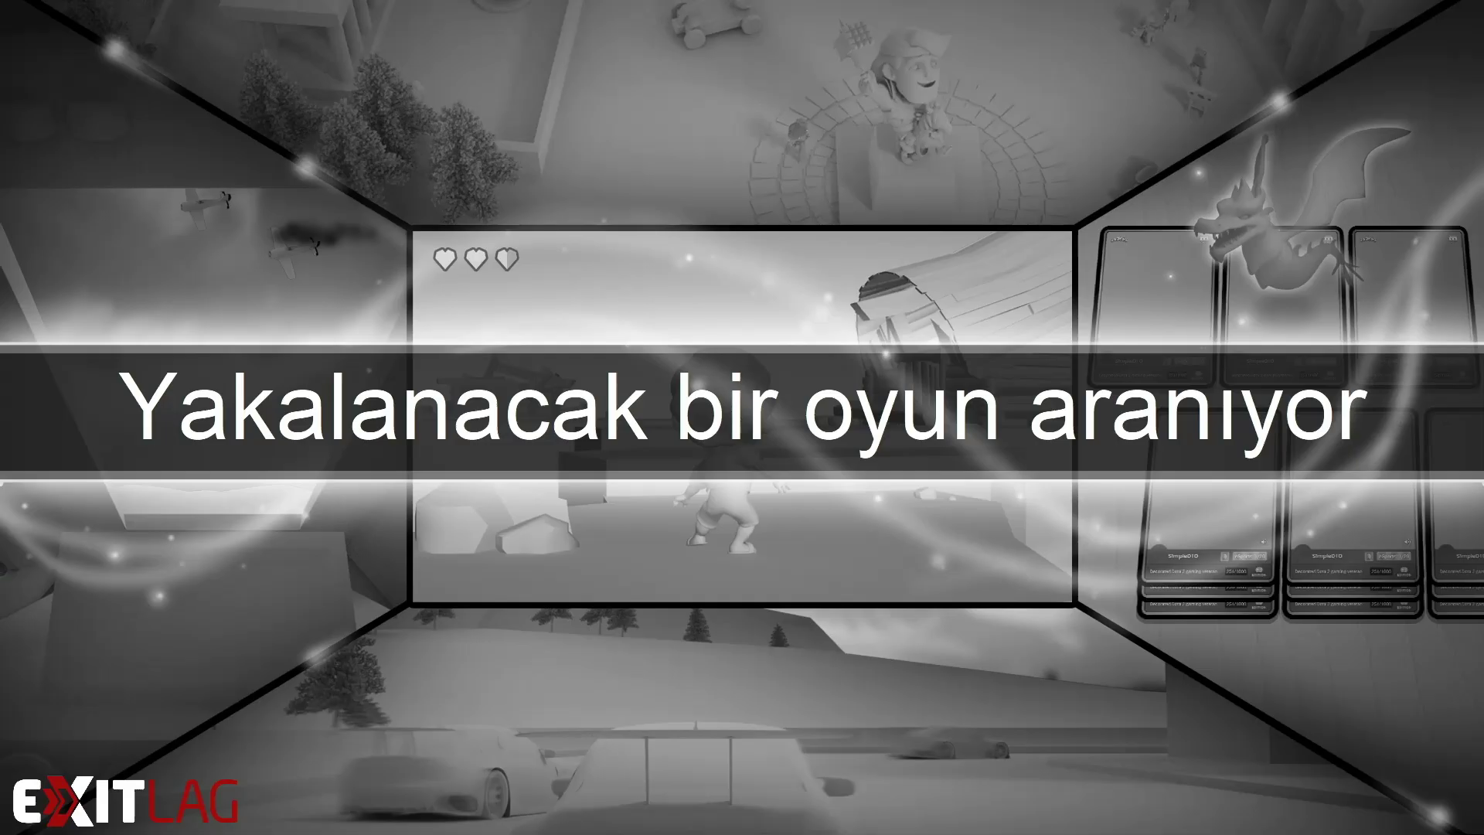
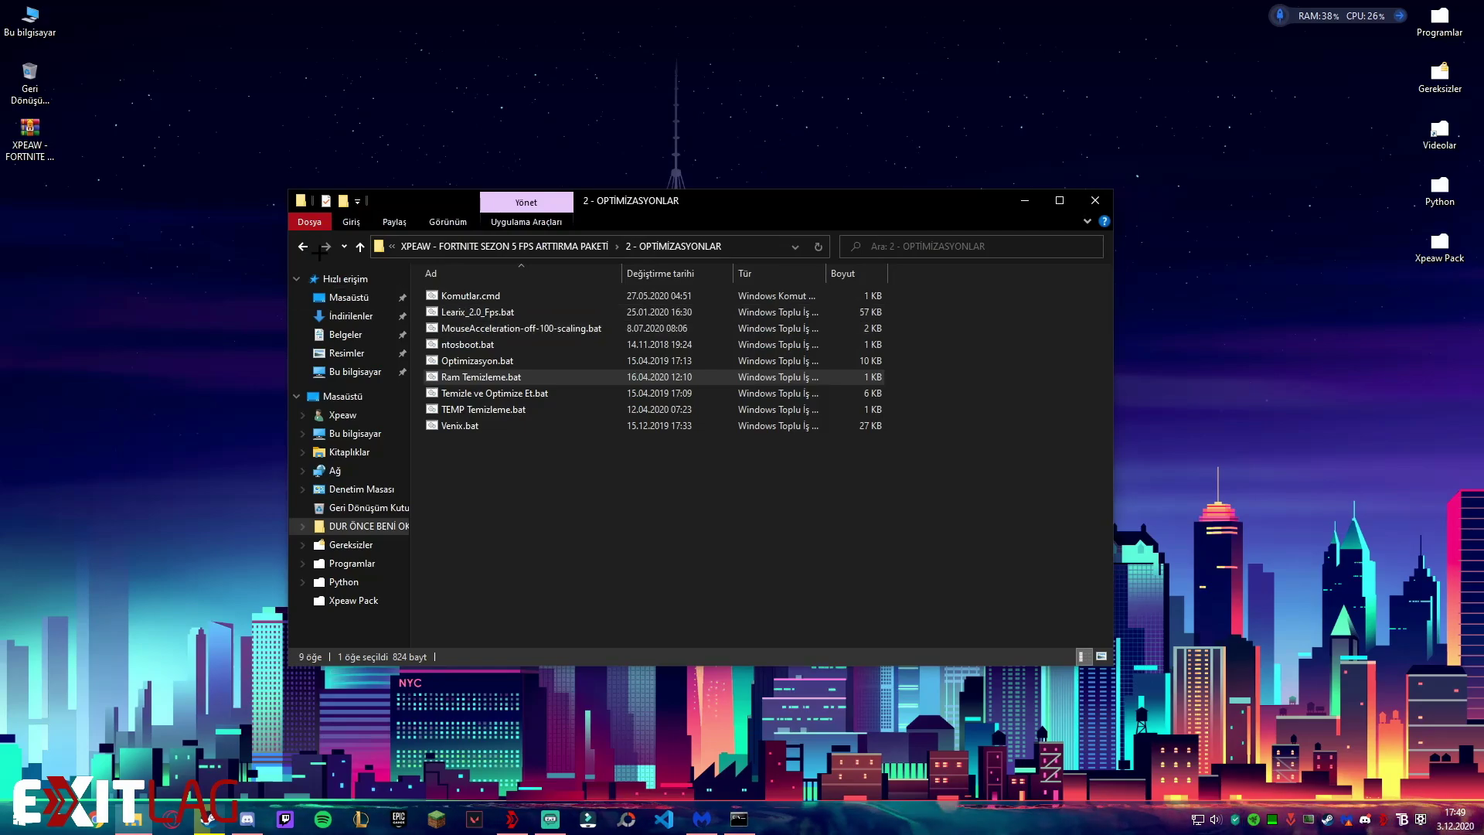
pyautogui.click(303, 245)
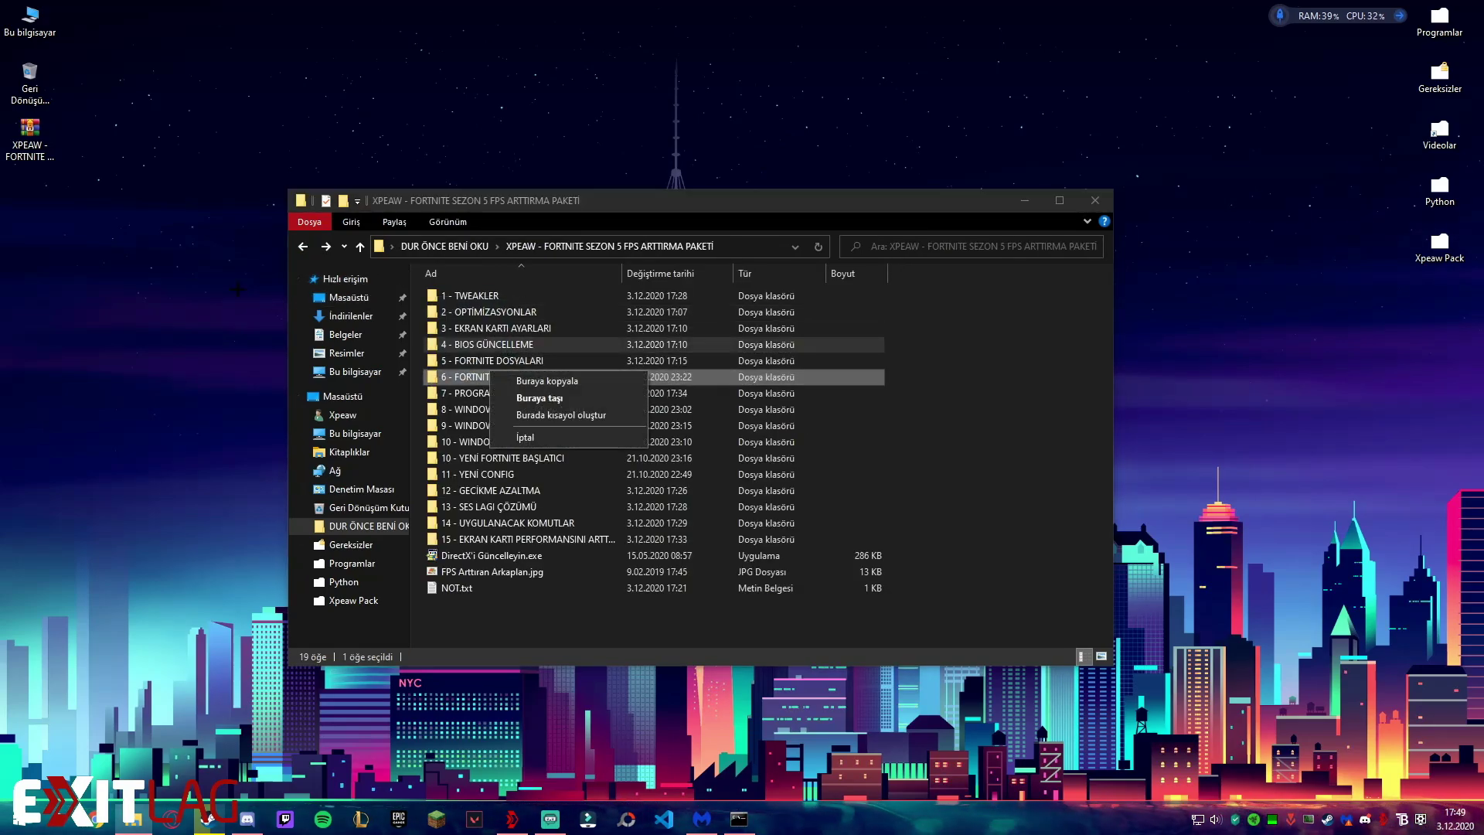
pyautogui.rightClick(237, 289)
pyautogui.click(353, 339)
# Look through the AMD and EKRAN KARTINA ÖNCELİK VERME subfolders of 3 - EKRAN KARTI AYARLARI, and return to the package folder.
pyautogui.doubleClick(483, 328)
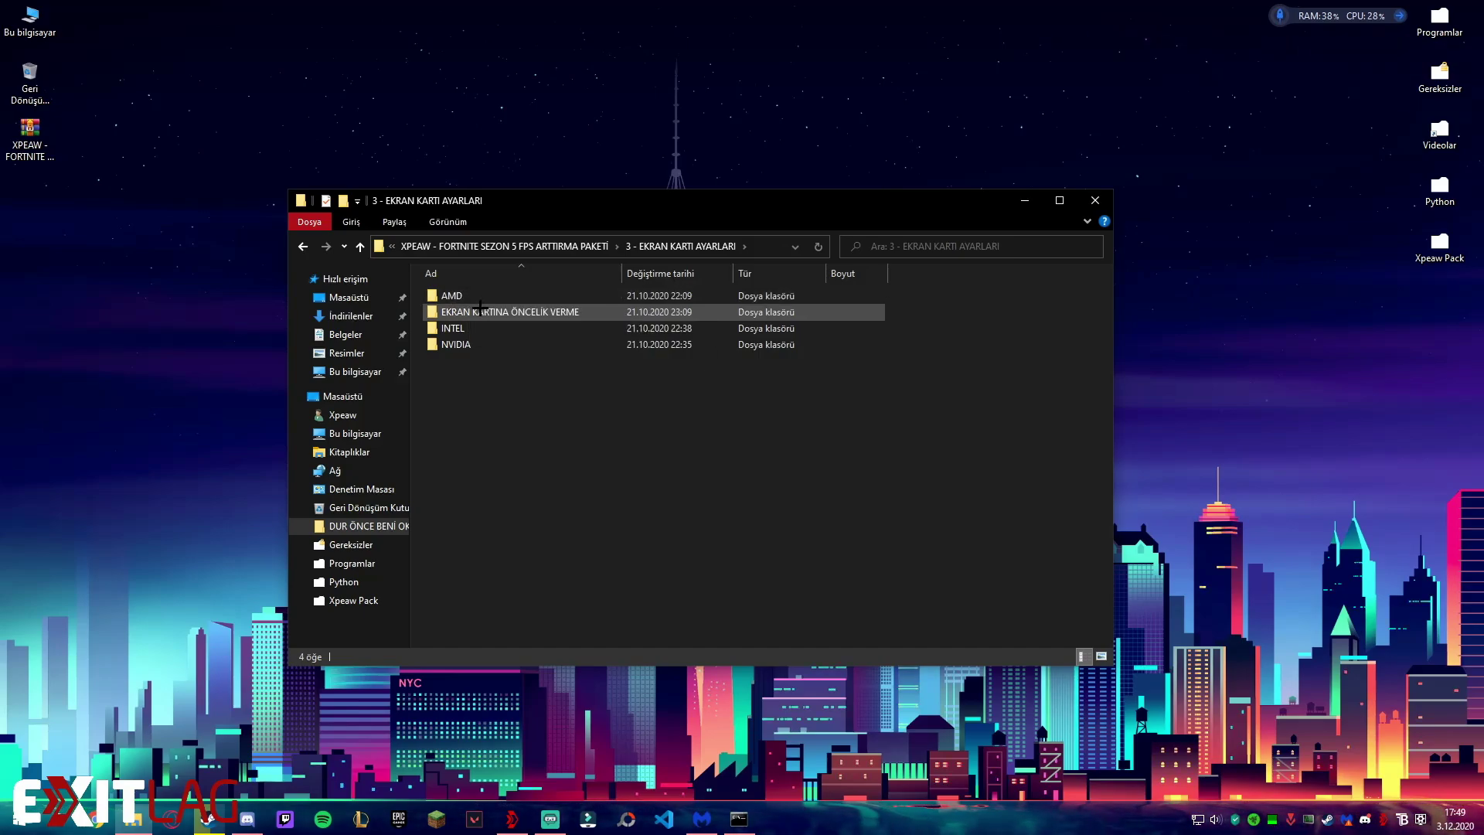
pyautogui.doubleClick(482, 300)
pyautogui.hotkey('alt', 'Left')
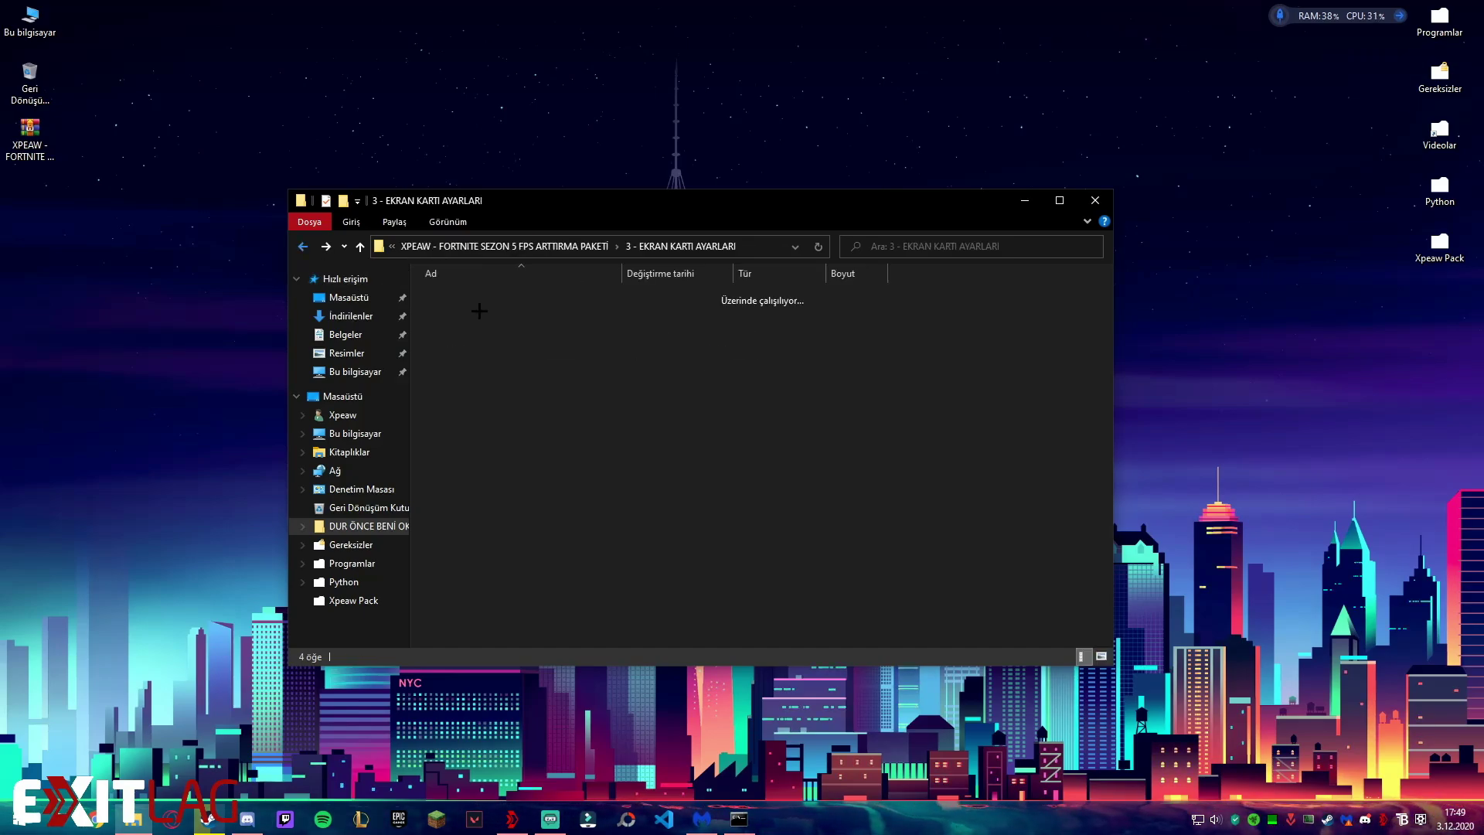
pyautogui.doubleClick(487, 315)
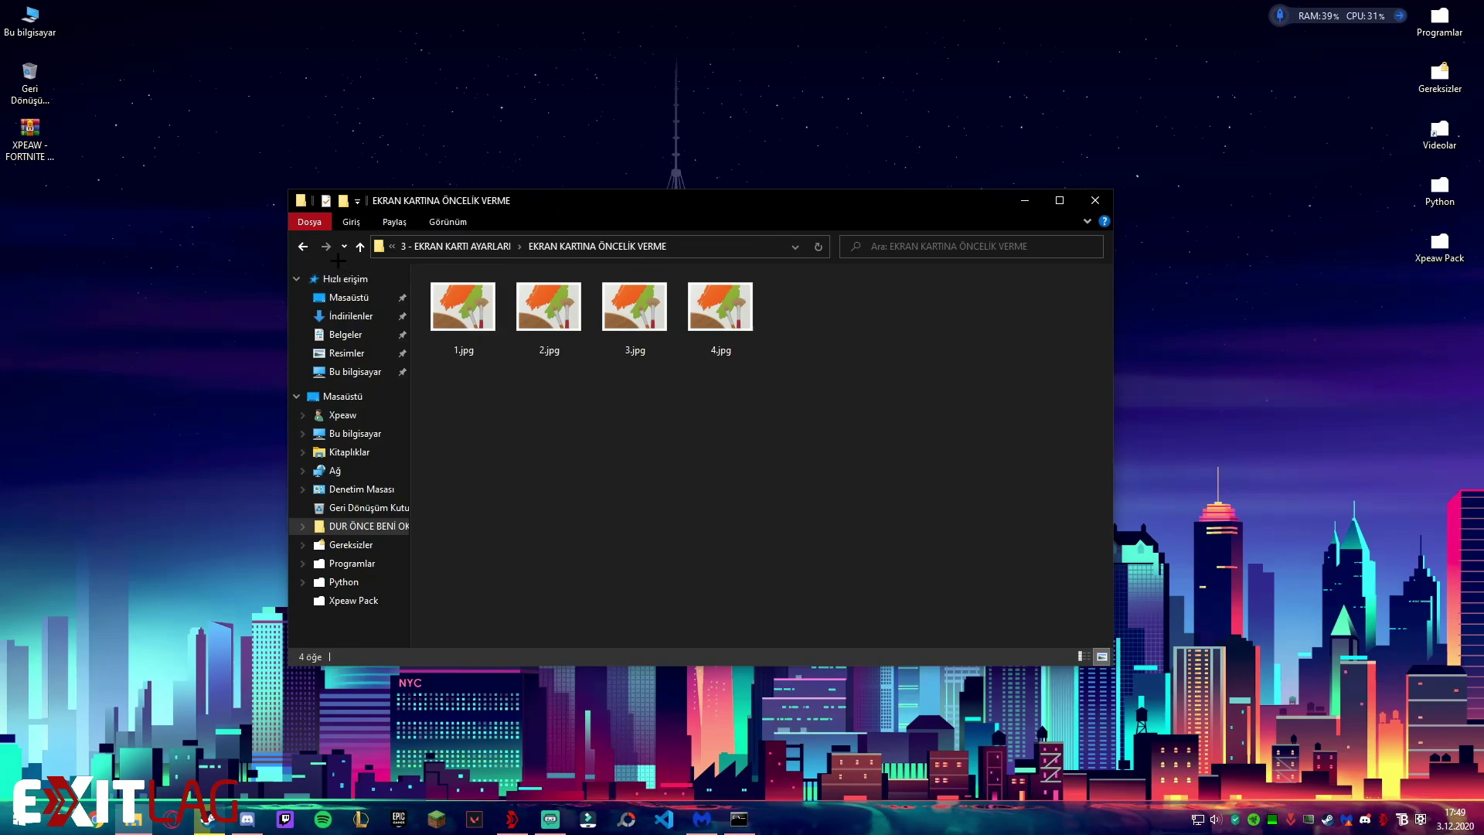
pyautogui.click(302, 246)
pyautogui.click(302, 246)
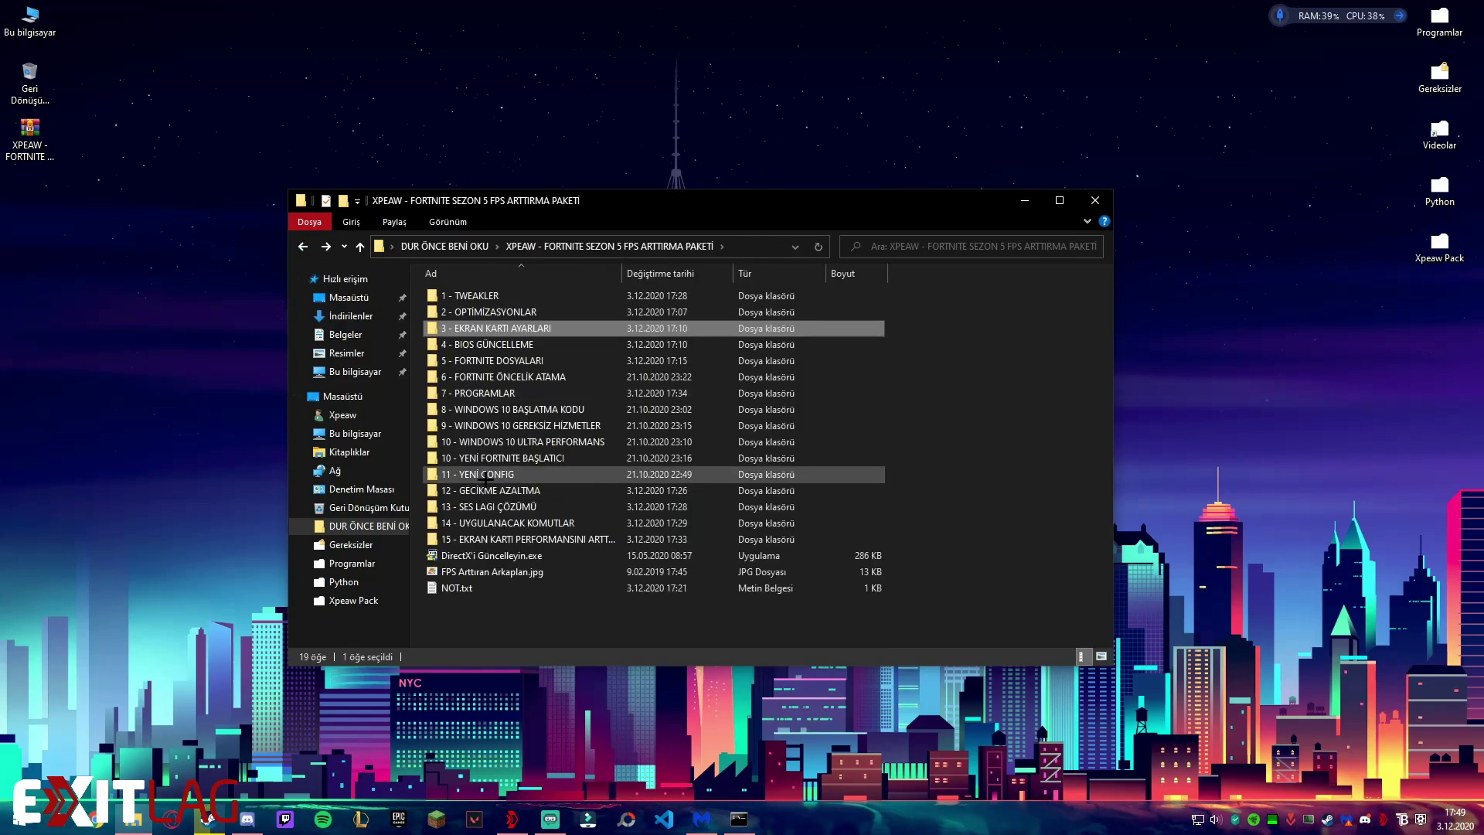
# Review the images and NOT.txt in the 4 - BIOS GÜNCELLEME folder, and return to the package folder.
pyautogui.doubleClick(470, 345)
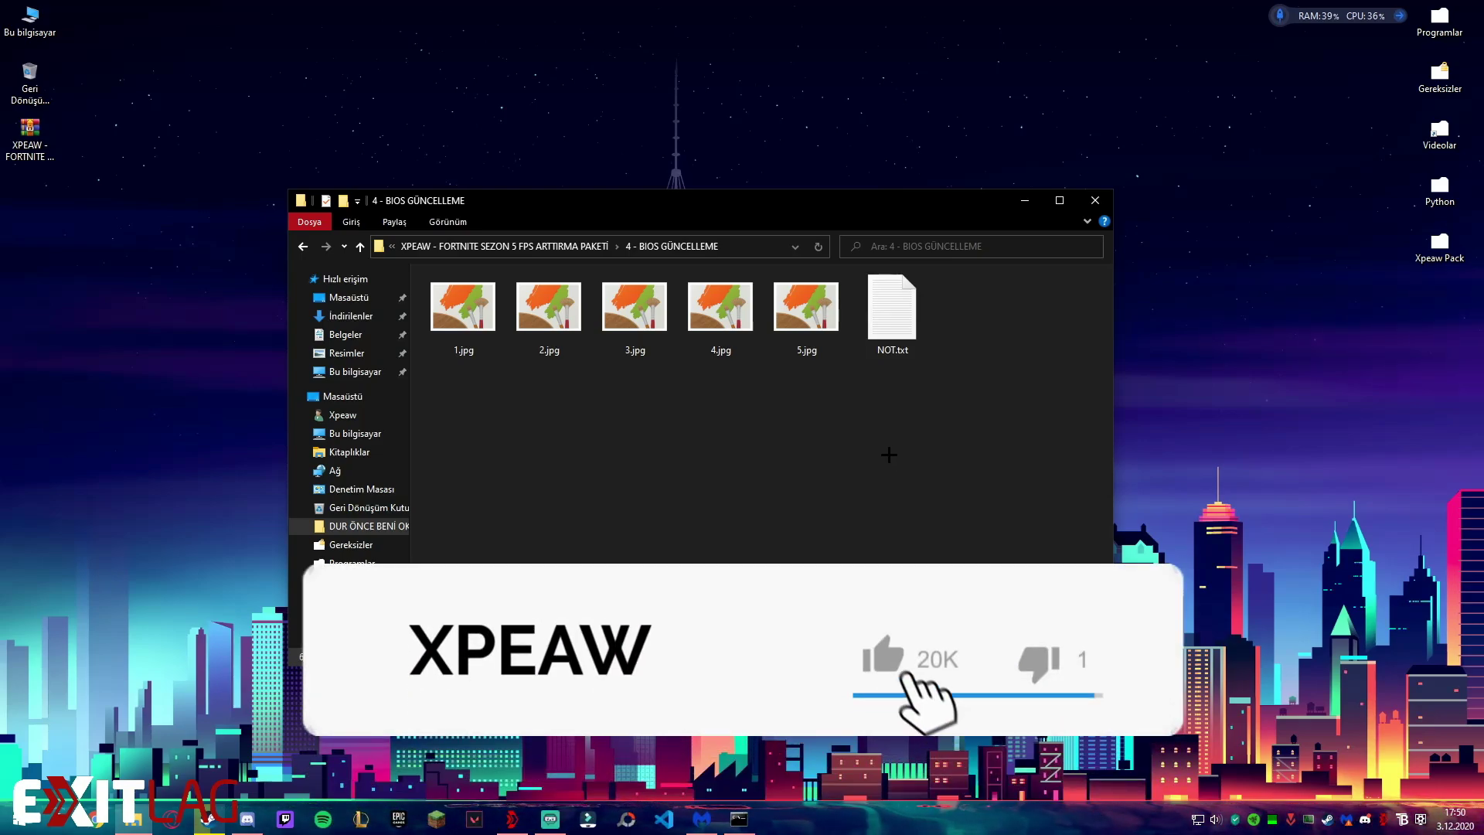
pyautogui.moveTo(464, 366); pyautogui.dragTo(927, 270)
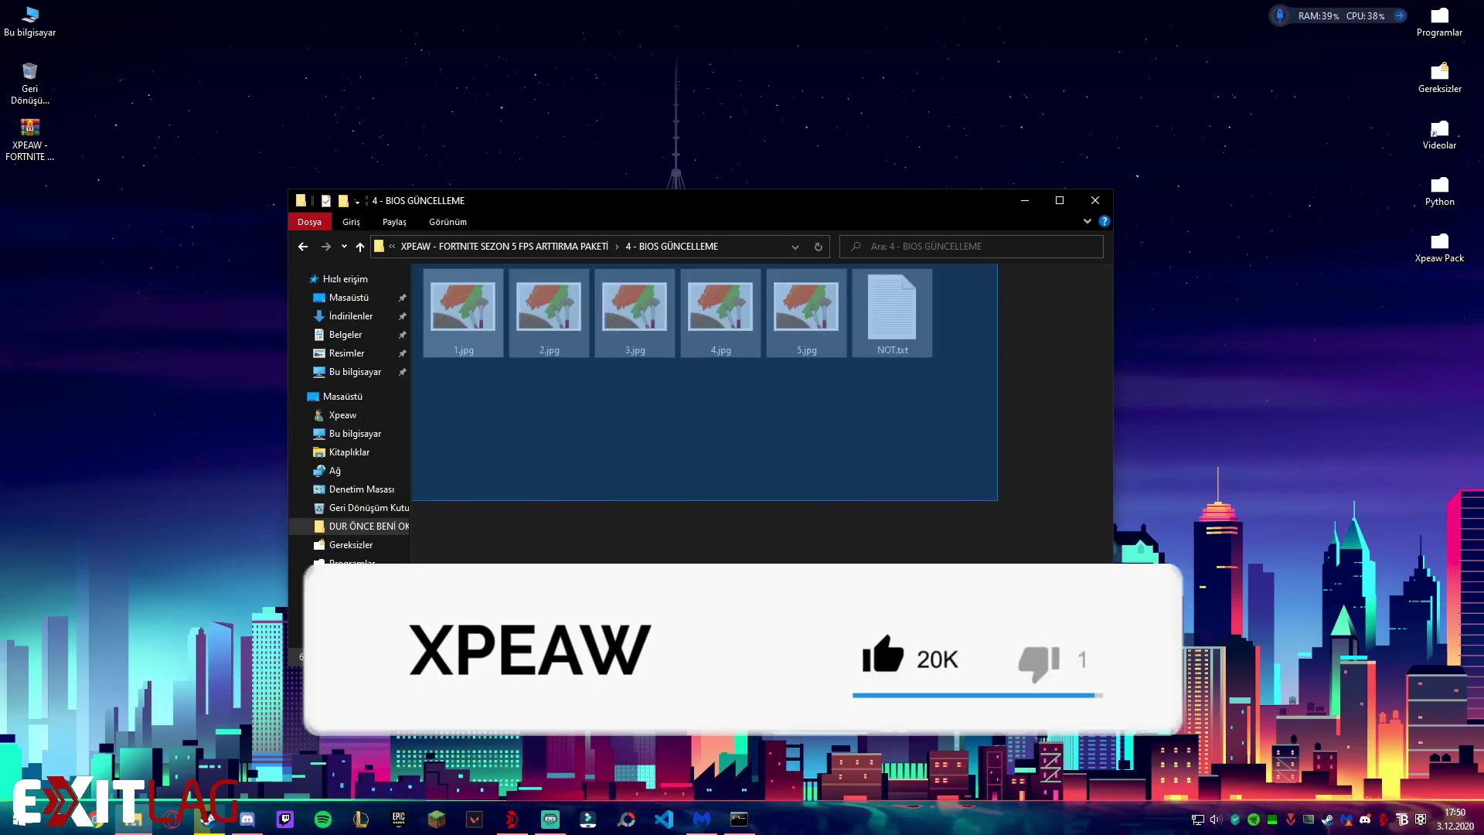
pyautogui.click(834, 372)
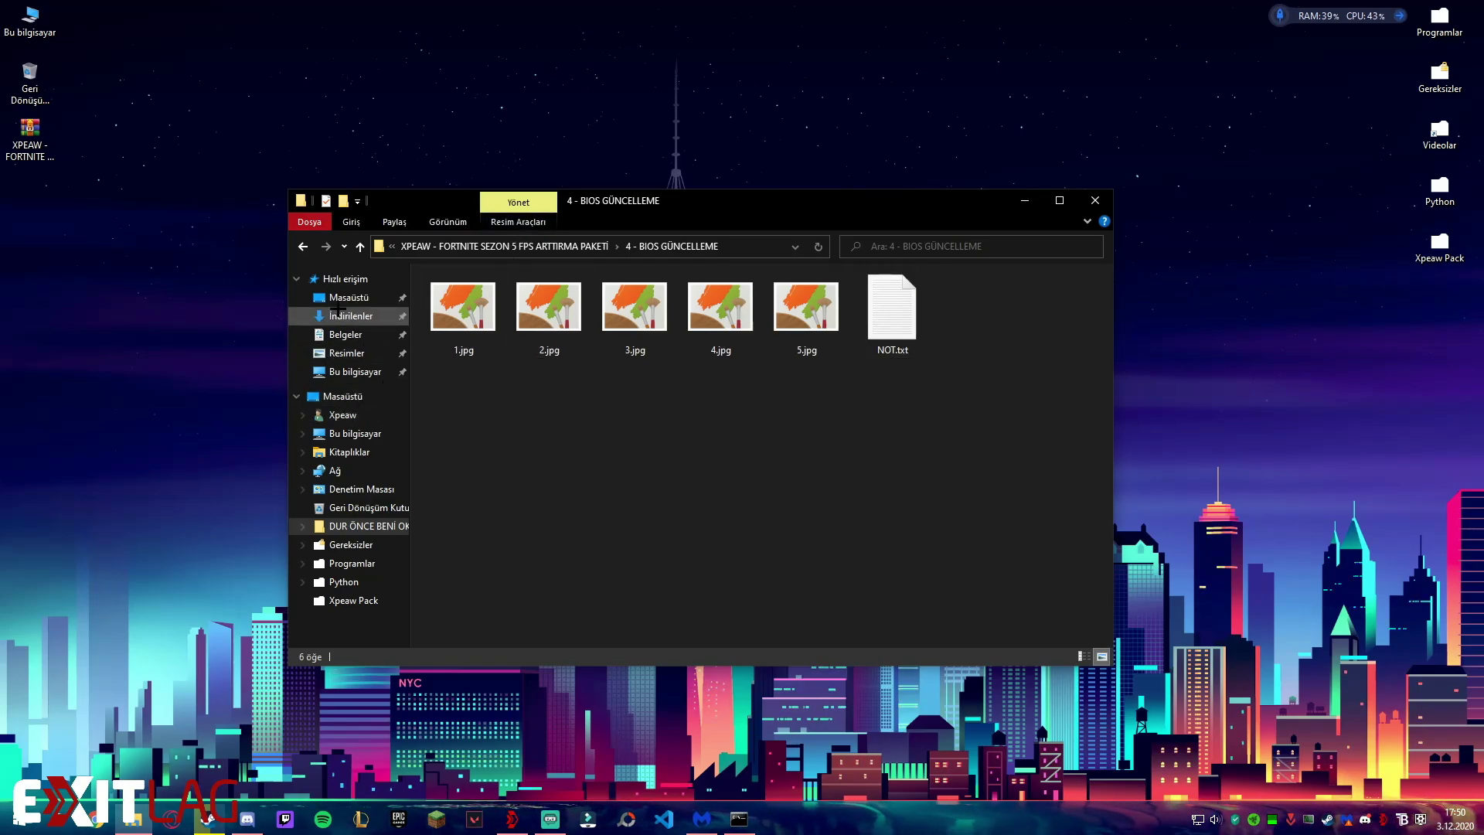
pyautogui.click(297, 245)
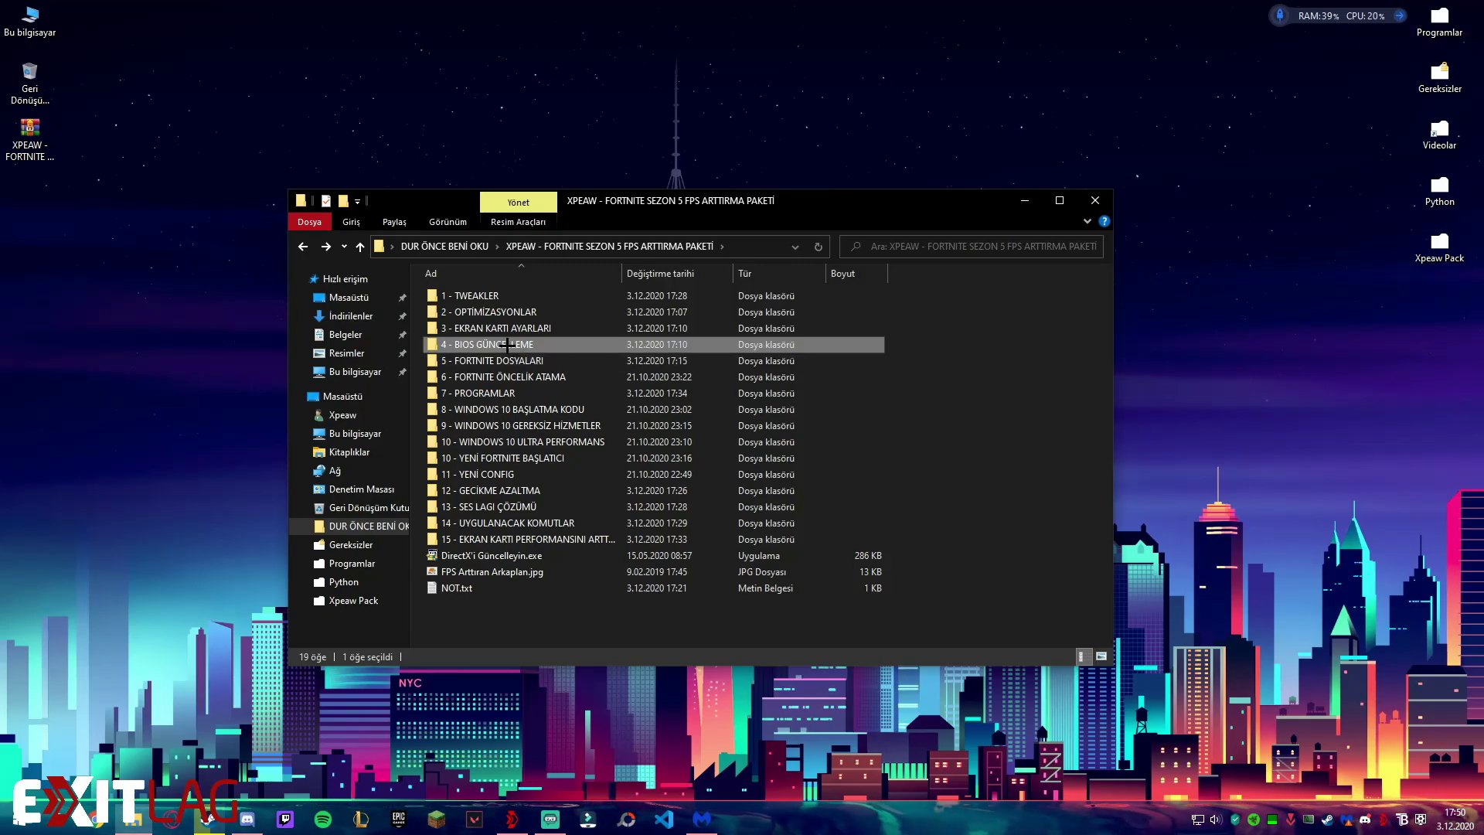
# Open the 5 - FORTNITE DOSYALARI folder and bring up a second file window showing Bu bilgisayar.
pyautogui.moveTo(513, 360)
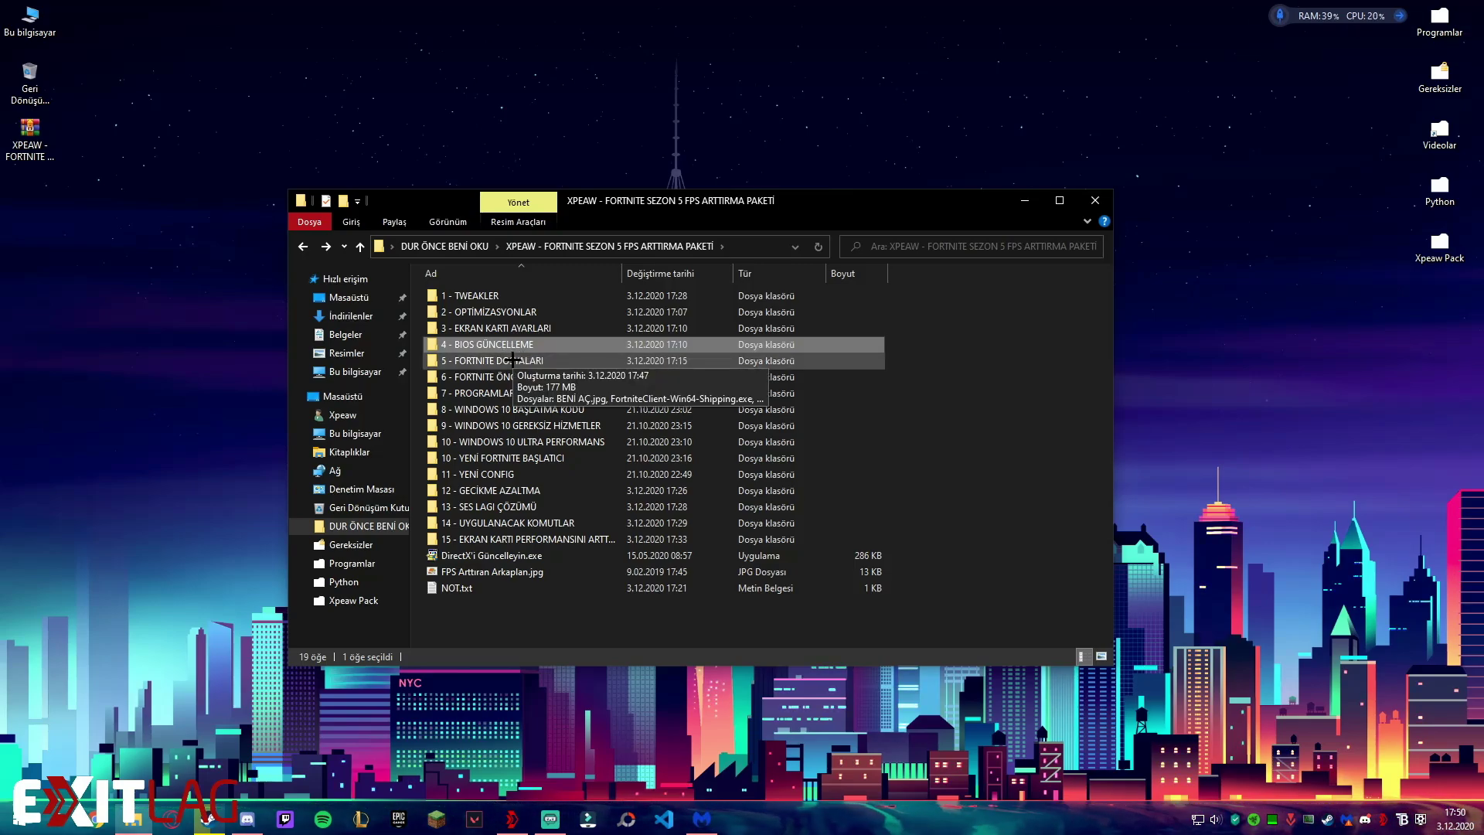
pyautogui.doubleClick(537, 361)
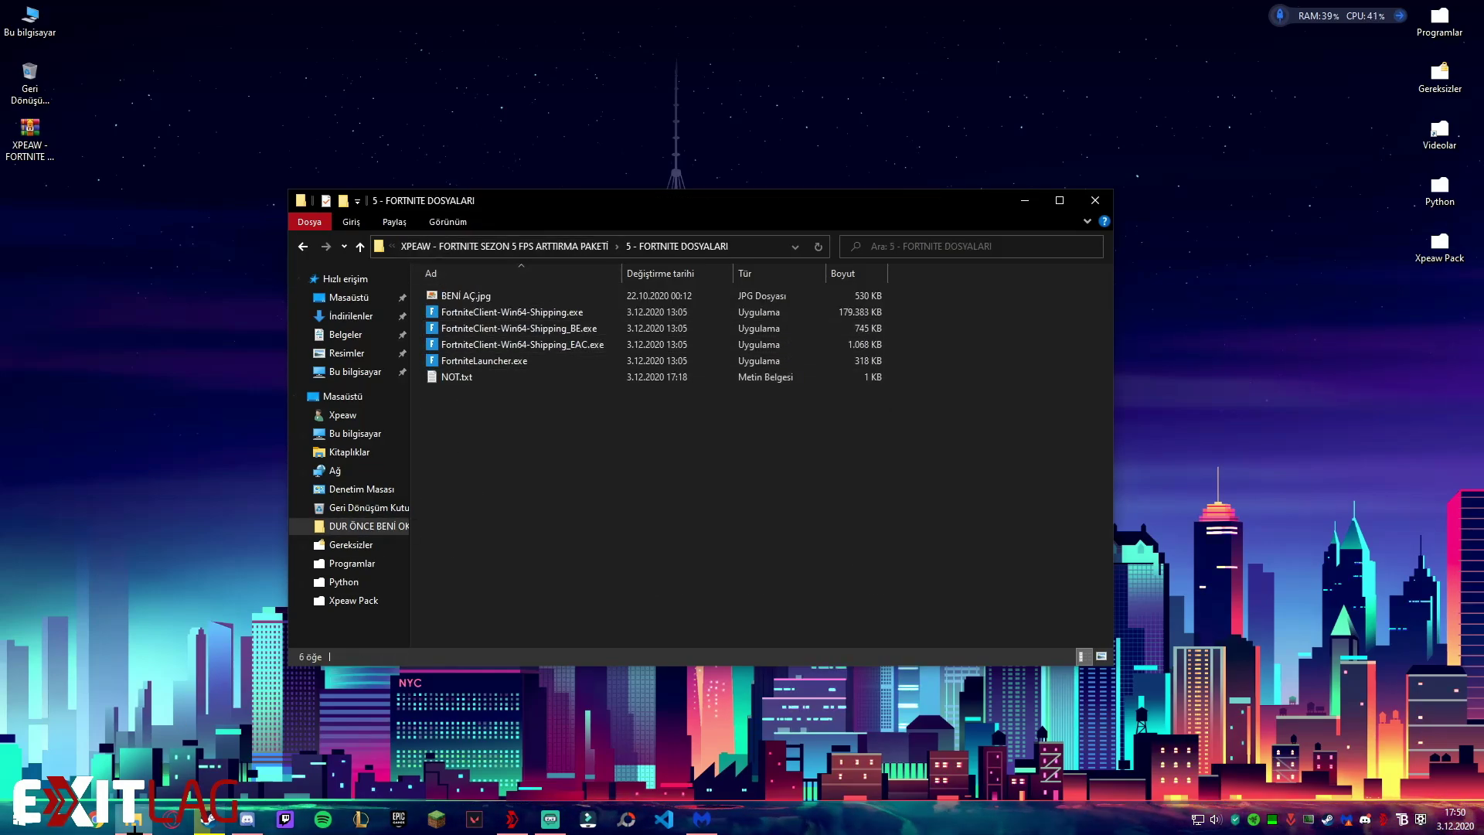
pyautogui.rightClick(133, 819)
pyautogui.press('Escape')
pyautogui.press('super+e')
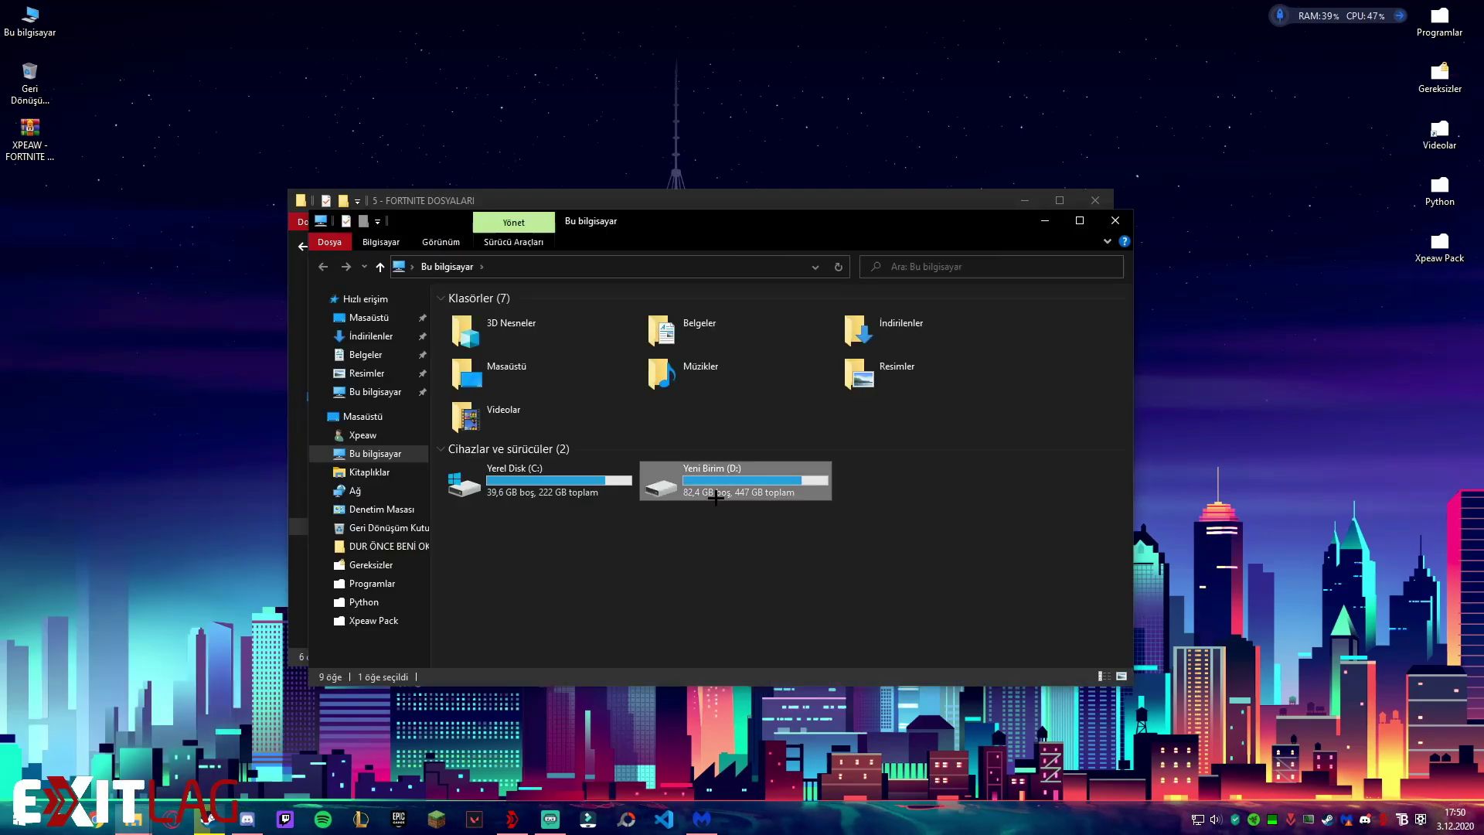
# Browse to D:\Epic Games\Fortnite\FortniteGame\Binaries\Win64, look through its files, and close that second window.
pyautogui.doubleClick(719, 481)
pyautogui.click(501, 331)
pyautogui.doubleClick(501, 332)
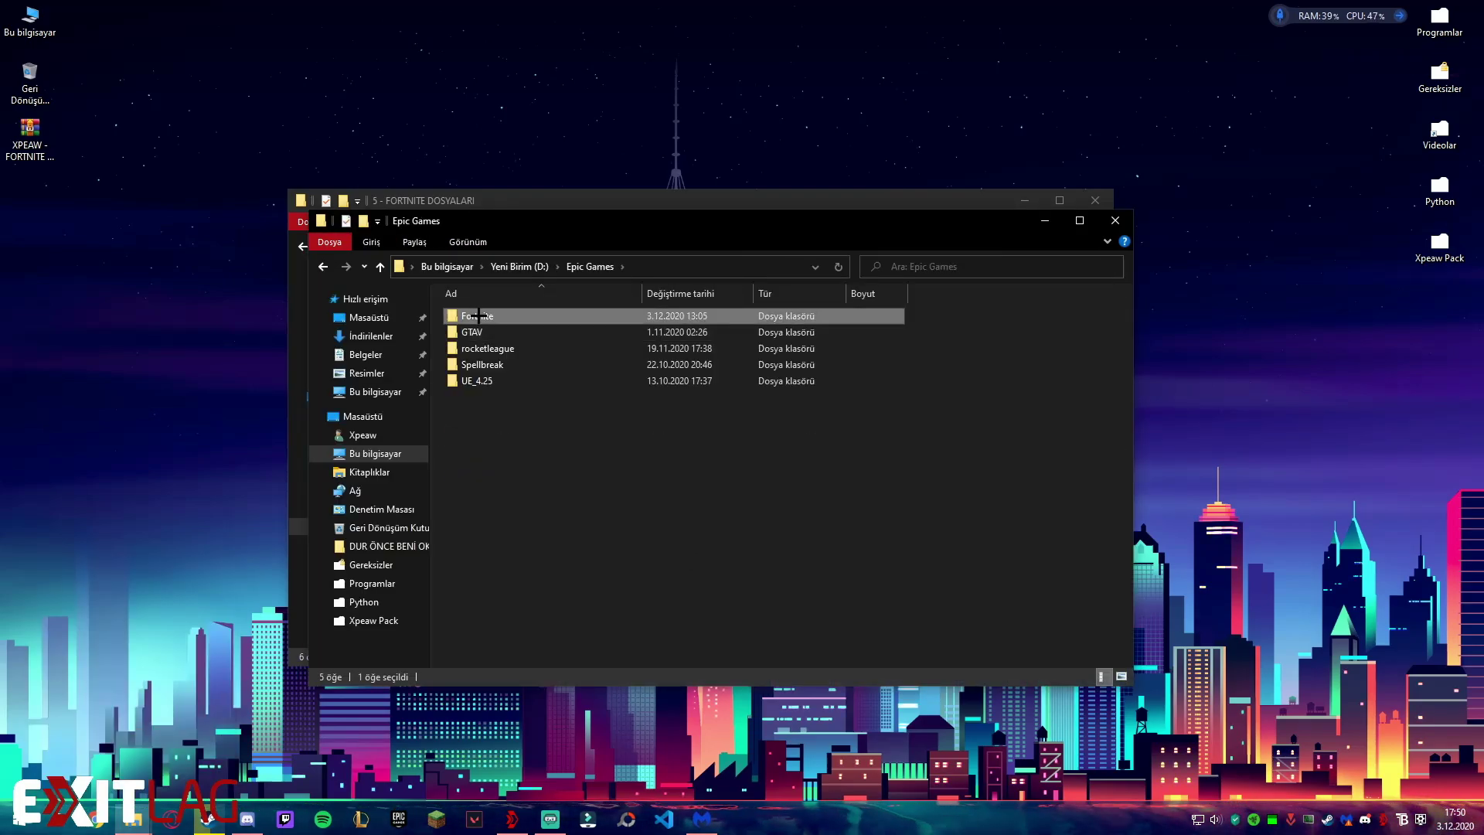
pyautogui.doubleClick(479, 316)
pyautogui.doubleClick(479, 348)
pyautogui.doubleClick(479, 315)
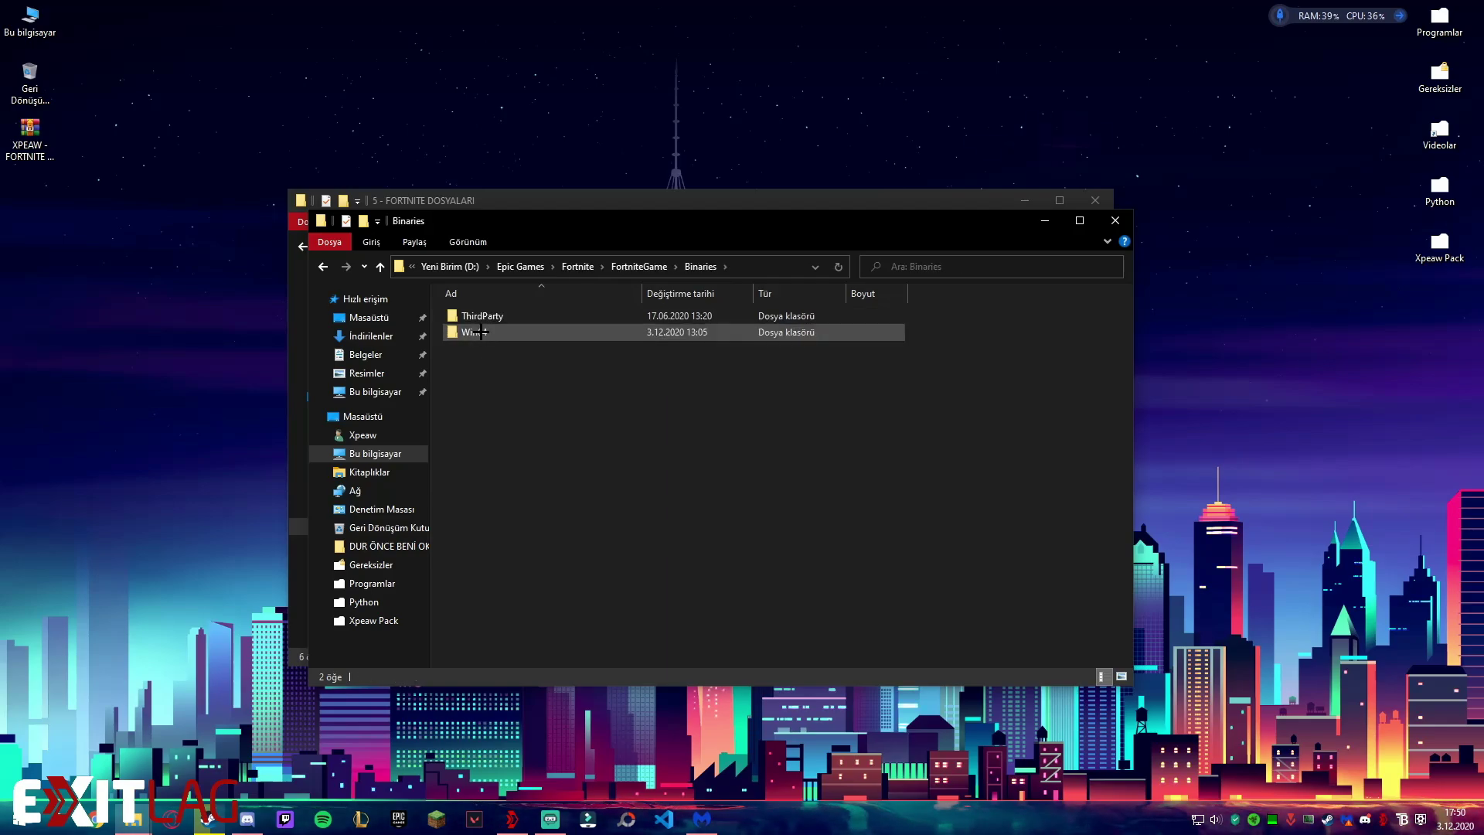
pyautogui.doubleClick(479, 332)
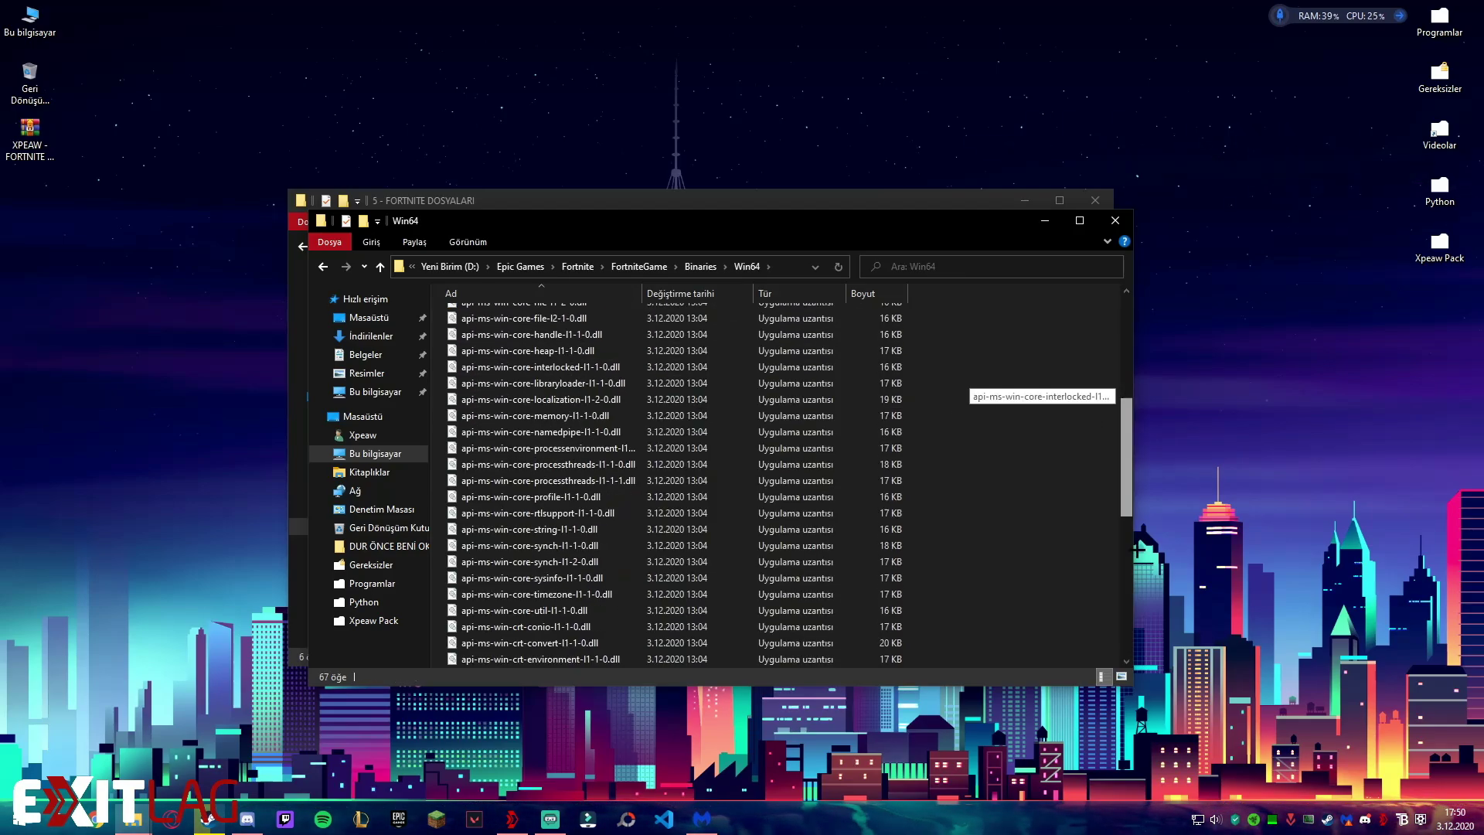
pyautogui.scroll(-15, 974, 394)
pyautogui.click(1115, 221)
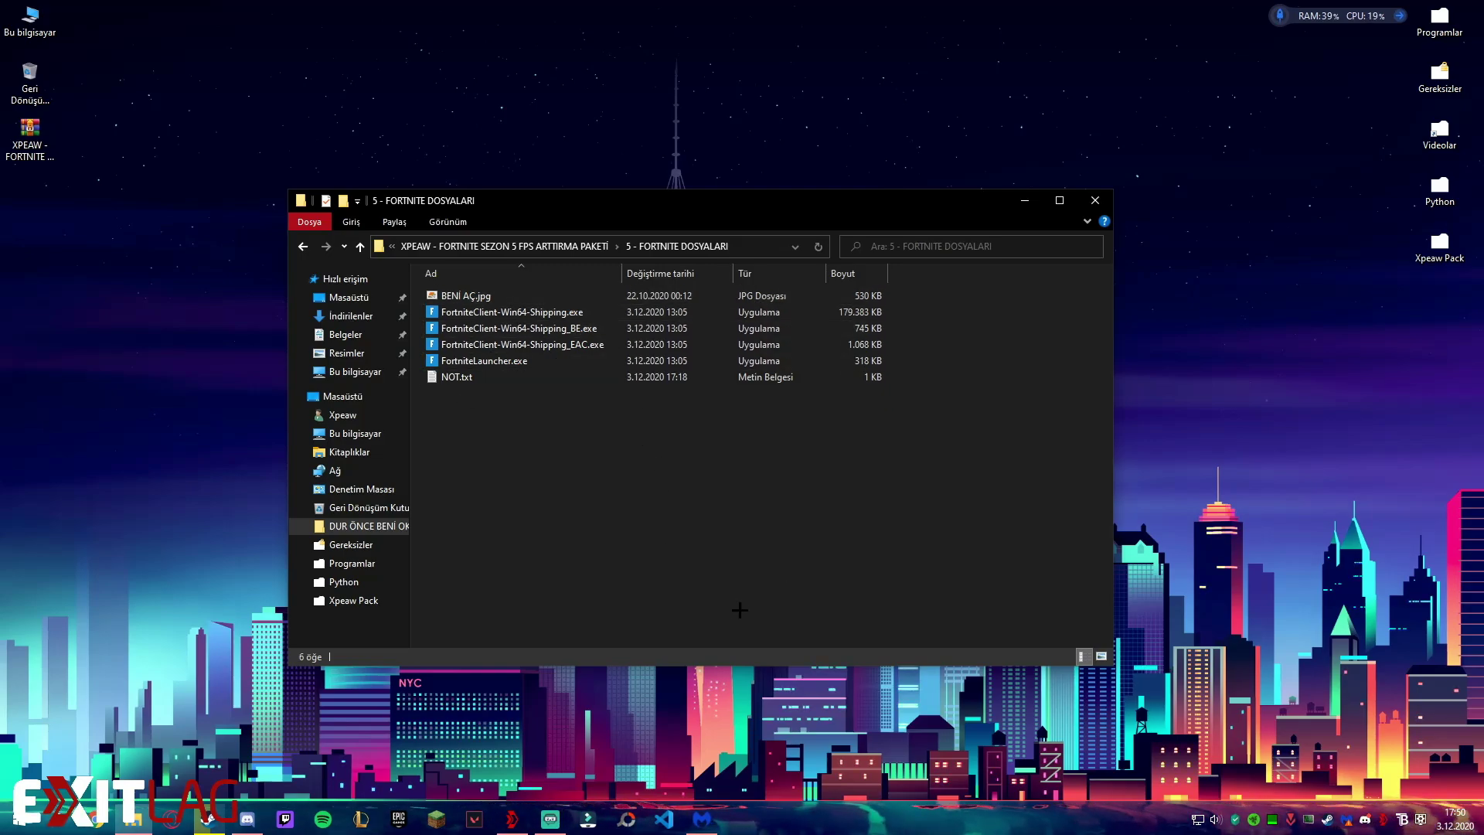
# Review the Fortnite executables in the 5 - FORTNITE DOSYALARI folder, and return to the package folder.
pyautogui.moveTo(911, 353); pyautogui.dragTo(754, 284)
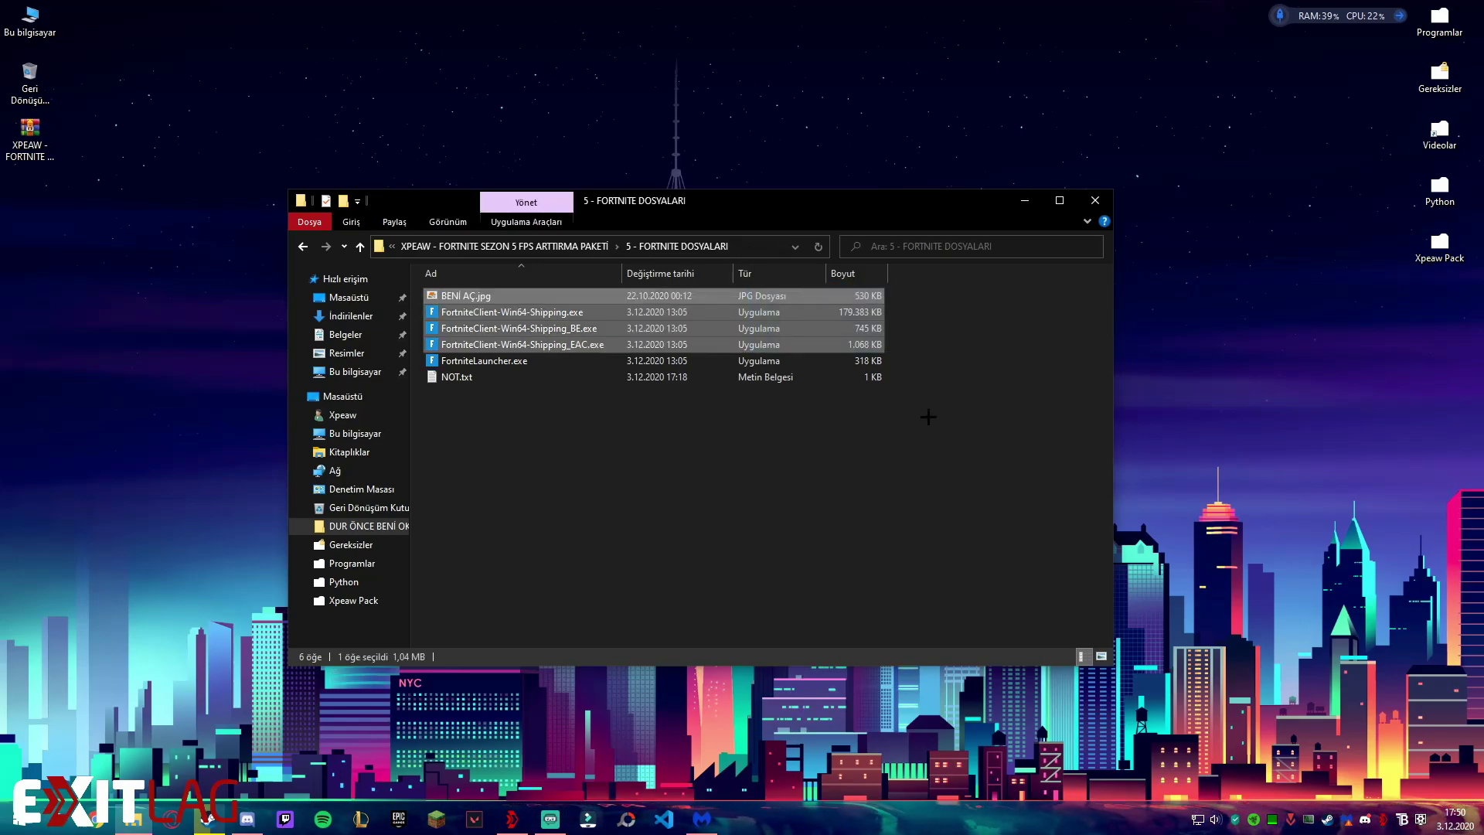
pyautogui.click(927, 348)
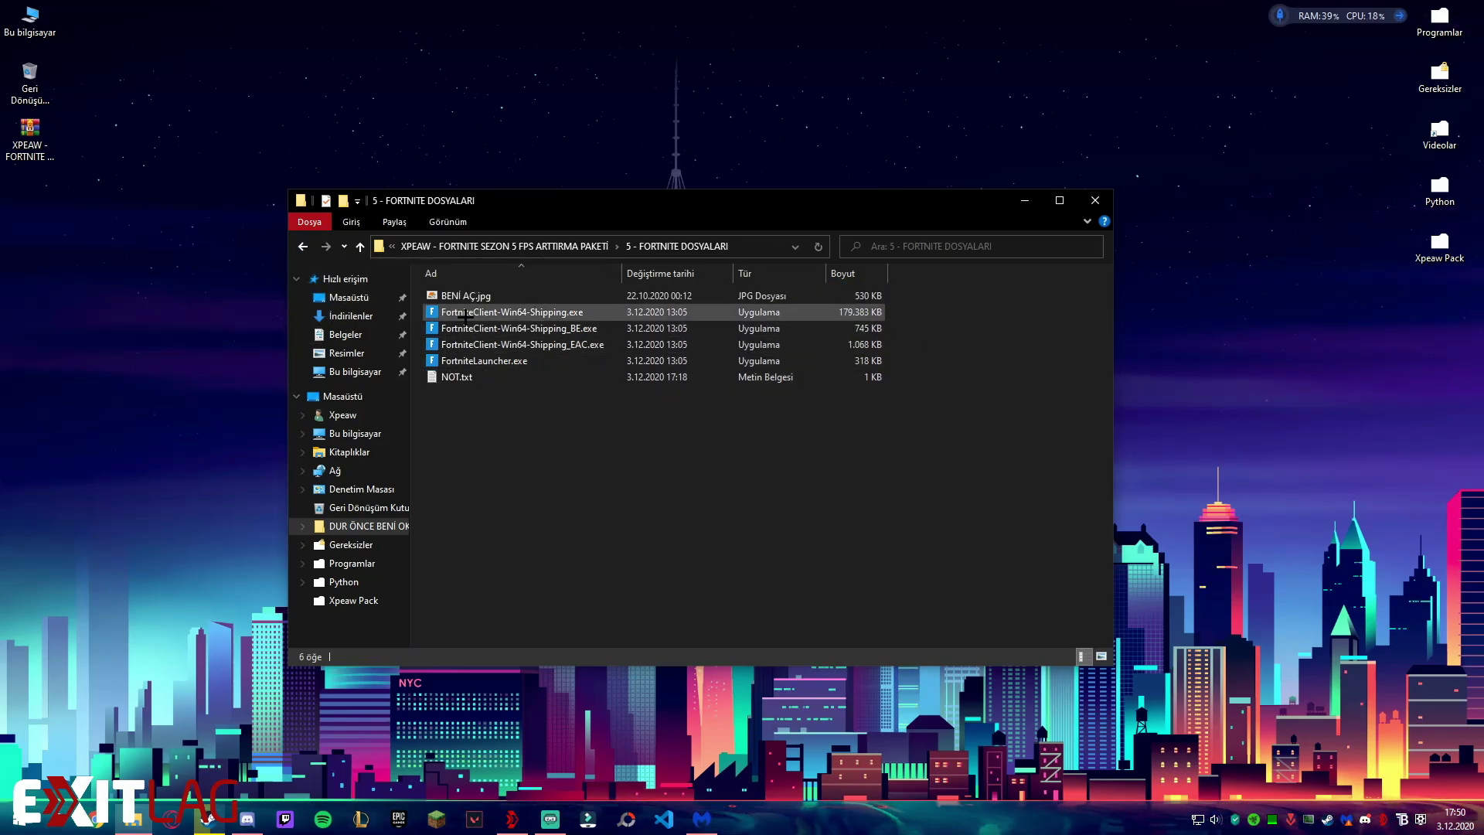
pyautogui.moveTo(889, 530); pyautogui.dragTo(433, 292)
pyautogui.click(776, 449)
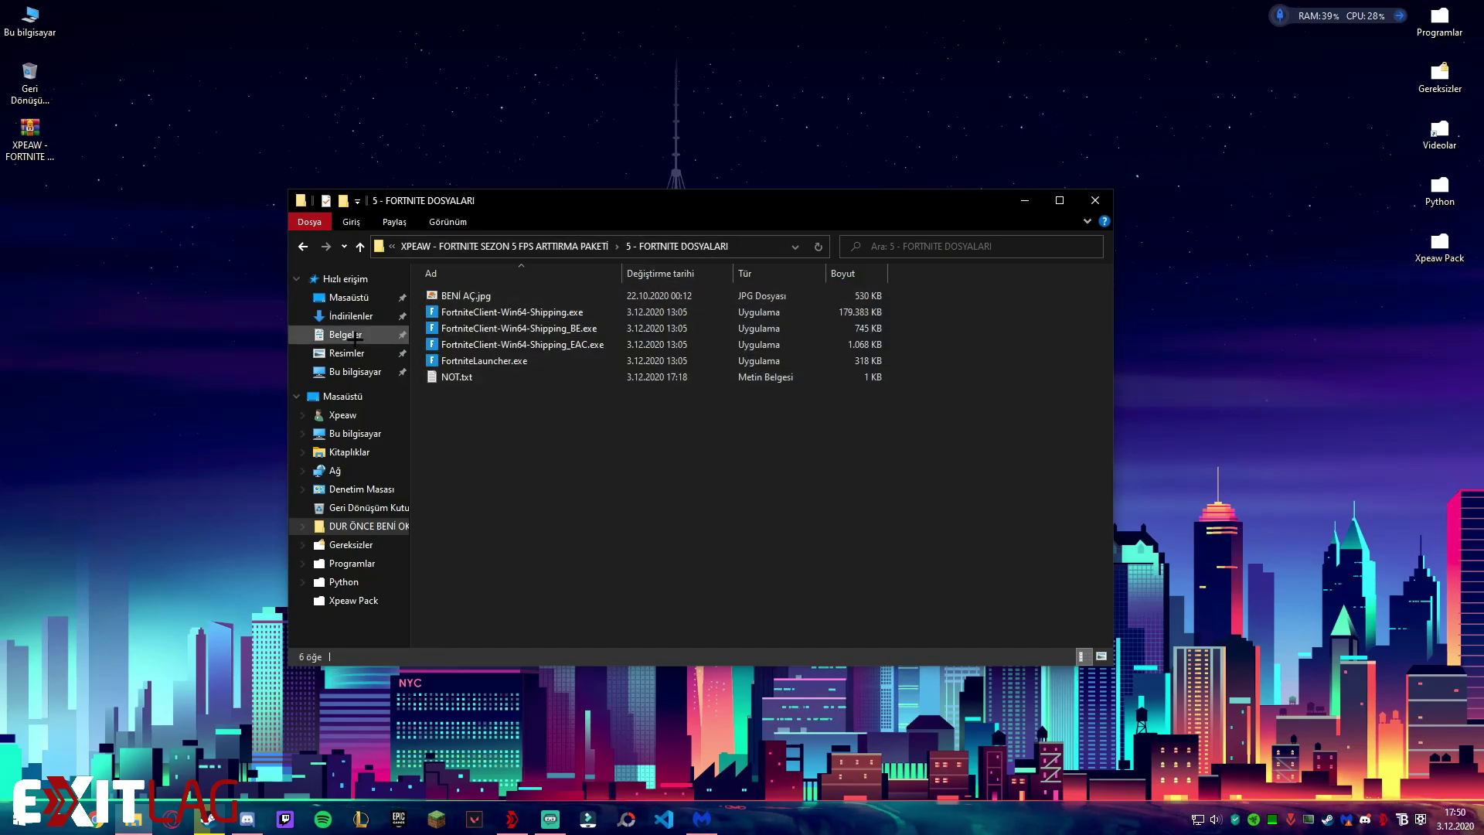
pyautogui.click(302, 246)
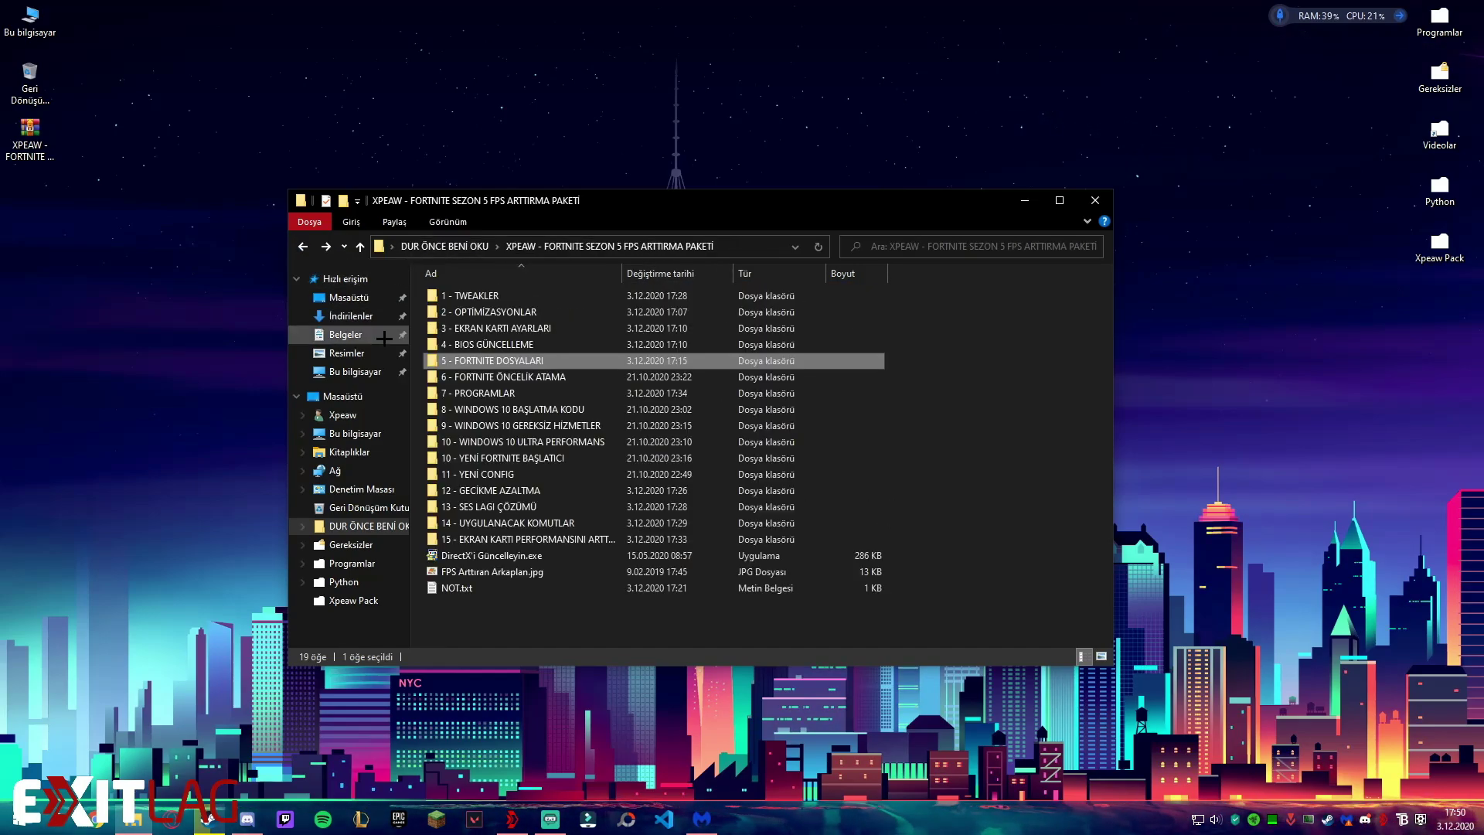
# Open the 6 - FORTNITE ÖNCELİK ATAMA folder, select Yüksek Öncelik.reg, and return to the package folder.
pyautogui.doubleClick(451, 374)
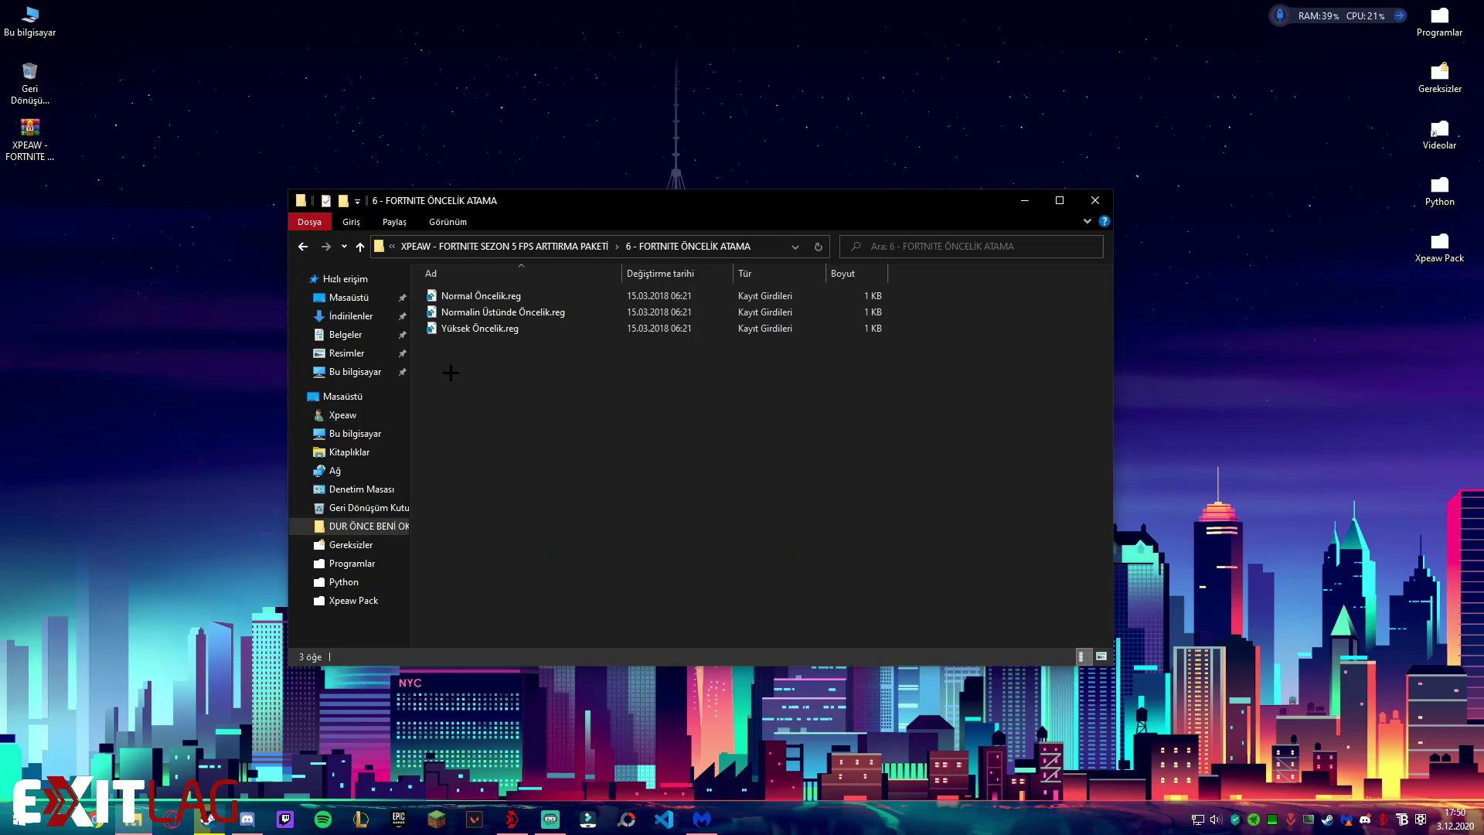
pyautogui.click(466, 331)
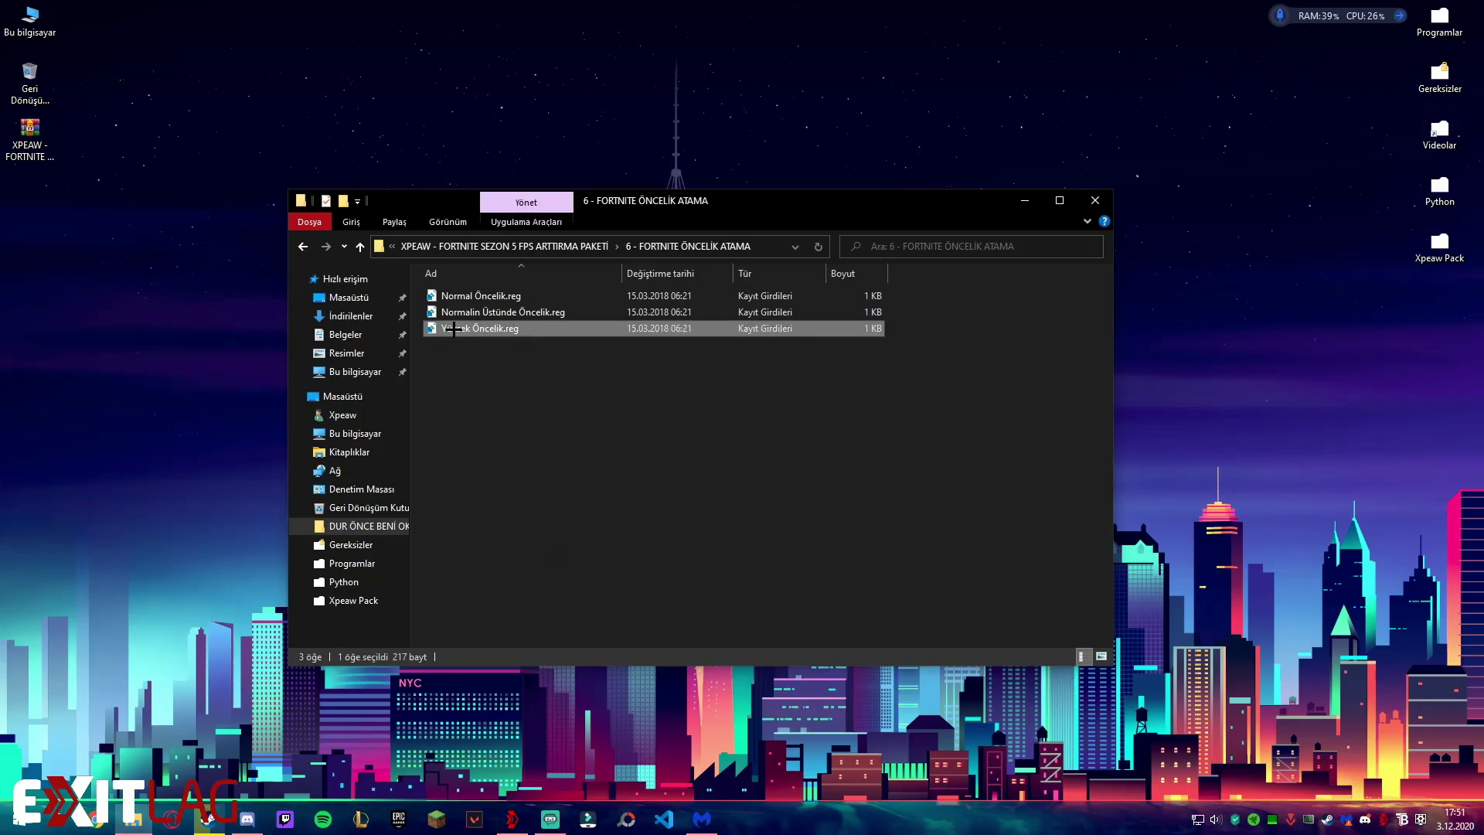
pyautogui.click(303, 246)
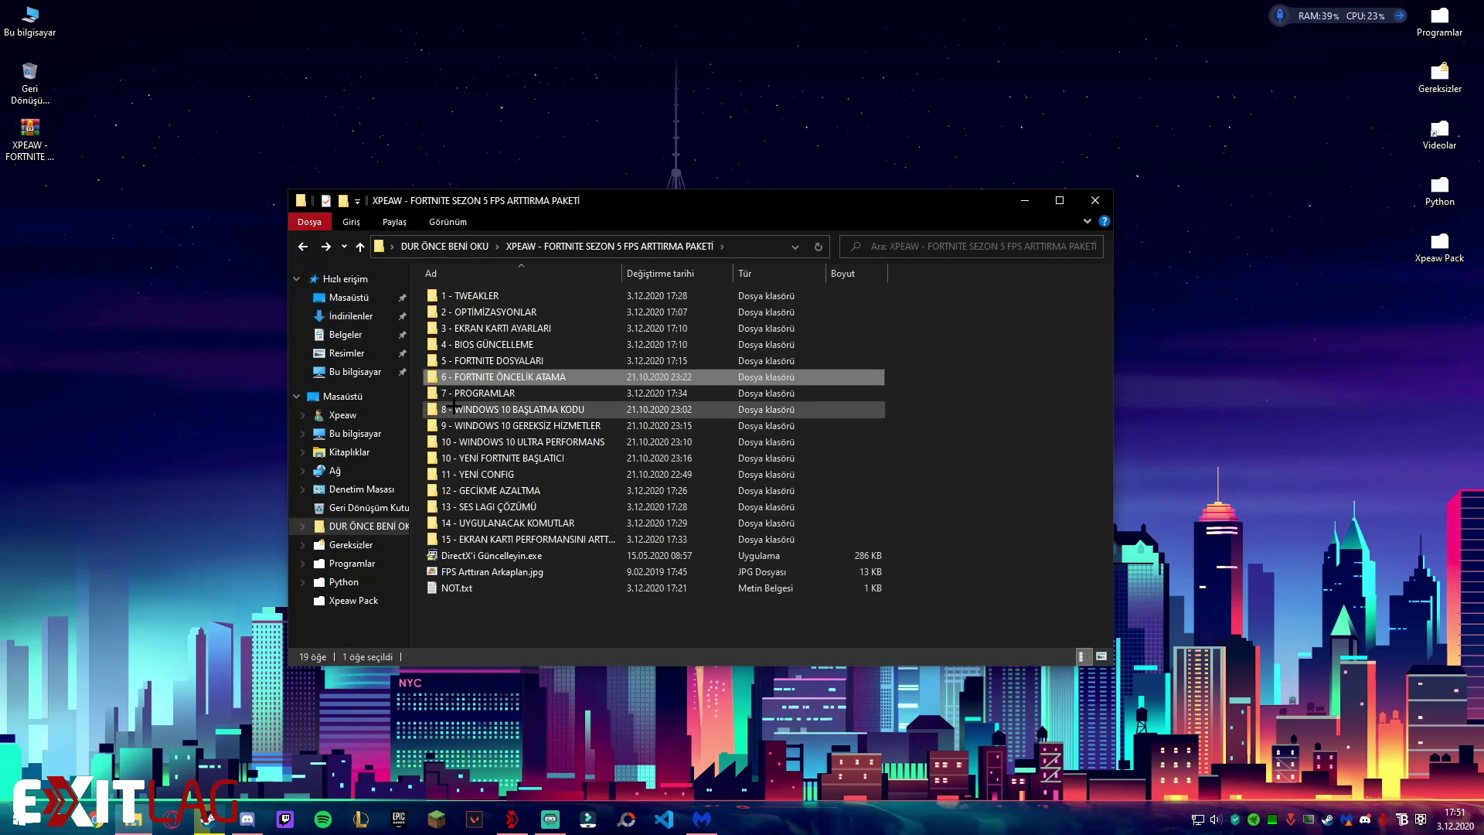
# Delete Little_Registry_Cleaner_06_28_2013.exe from the 7 - PROGRAMLAR folder.
pyautogui.doubleClick(495, 390)
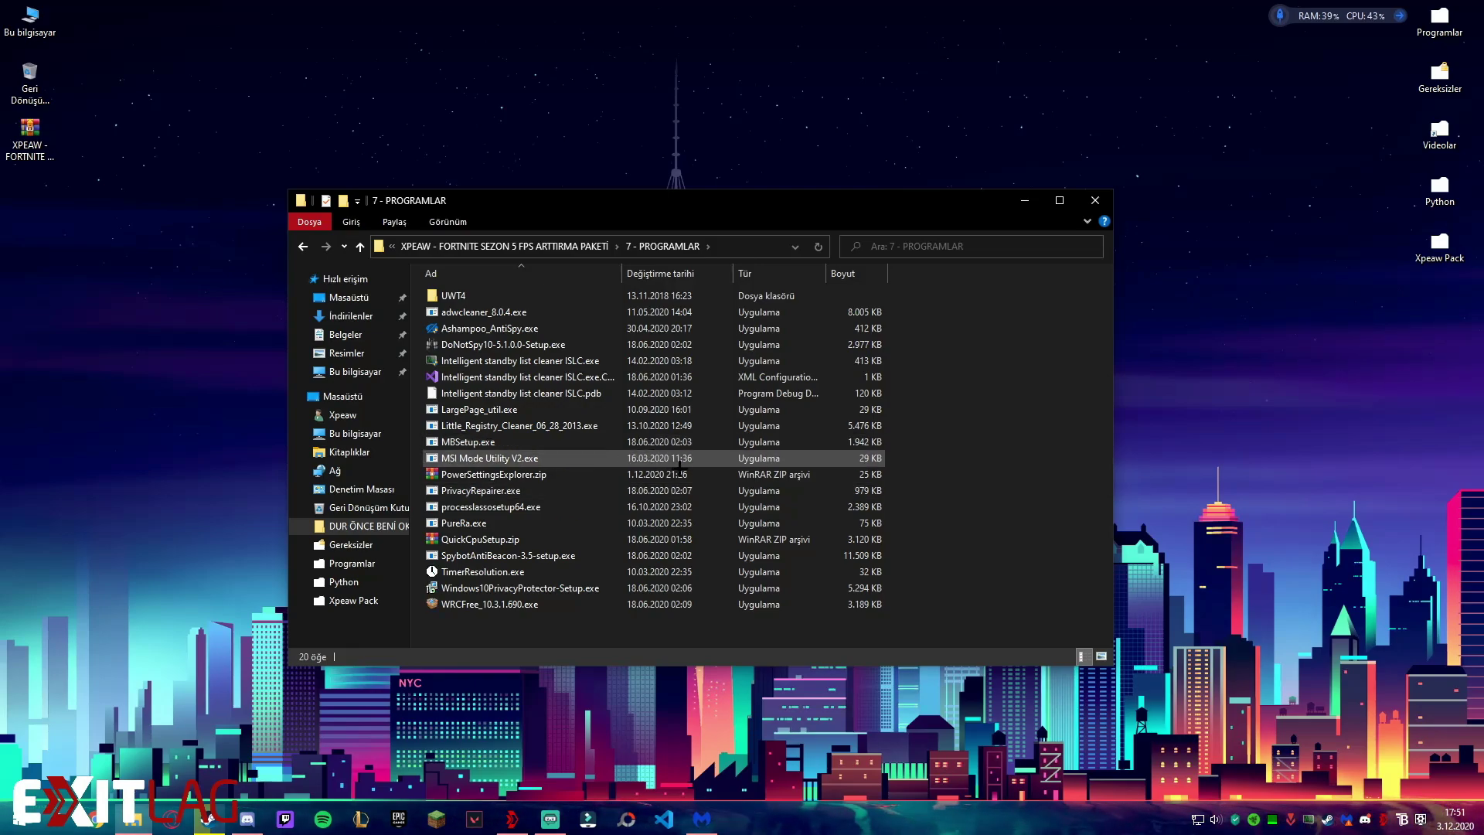
pyautogui.click(825, 426)
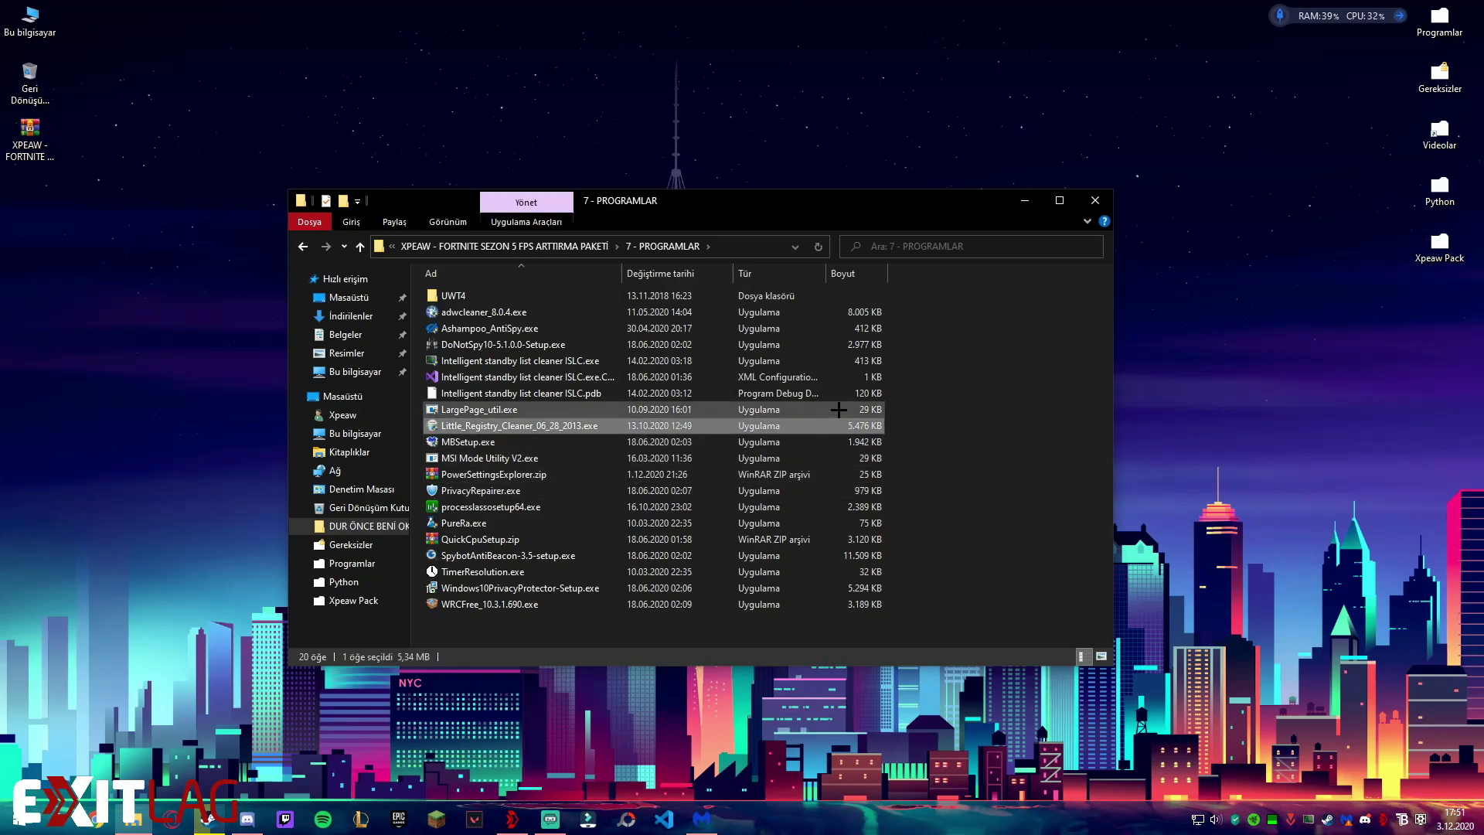
pyautogui.press('Delete')
pyautogui.click(791, 466)
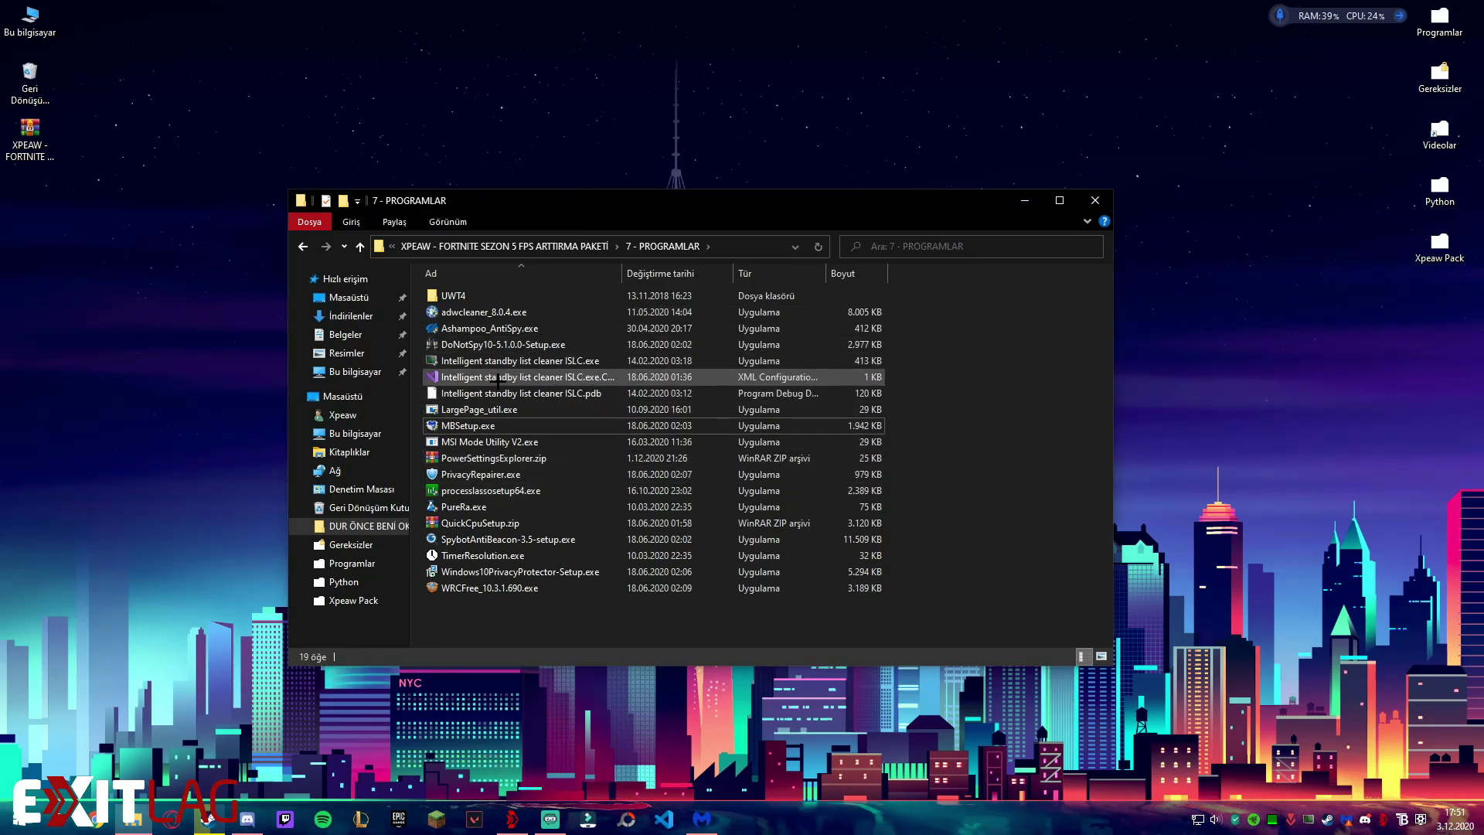
# Open the XPEAW - FORTNITE SEZON 5 FPS ARTTIRMA PAKETİ archive in WinRAR and go to its 7 - PROGRAMLAR folder.
pyautogui.click(46, 181)
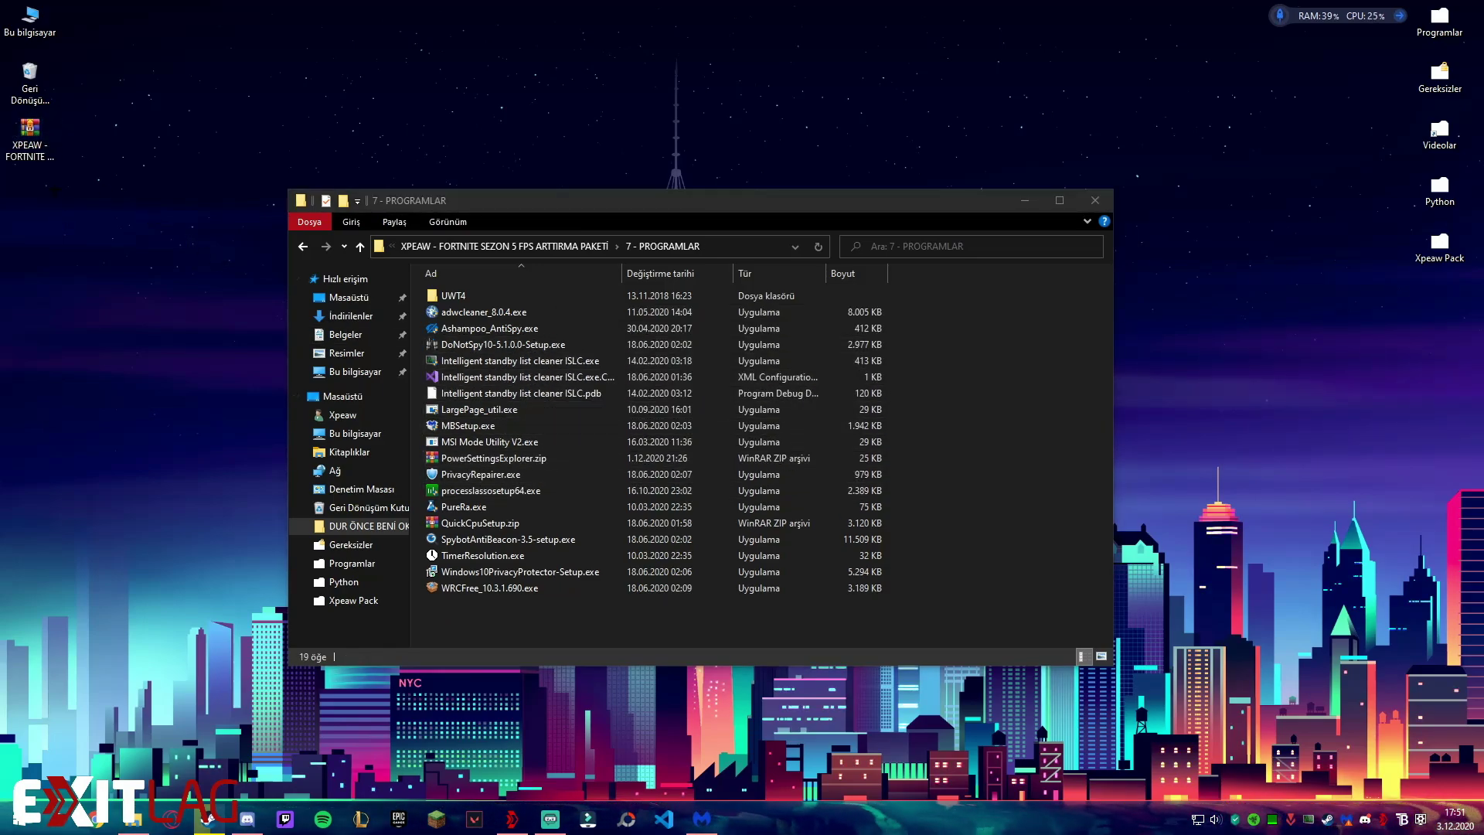
pyautogui.doubleClick(29, 139)
pyautogui.doubleClick(294, 239)
pyautogui.doubleClick(294, 238)
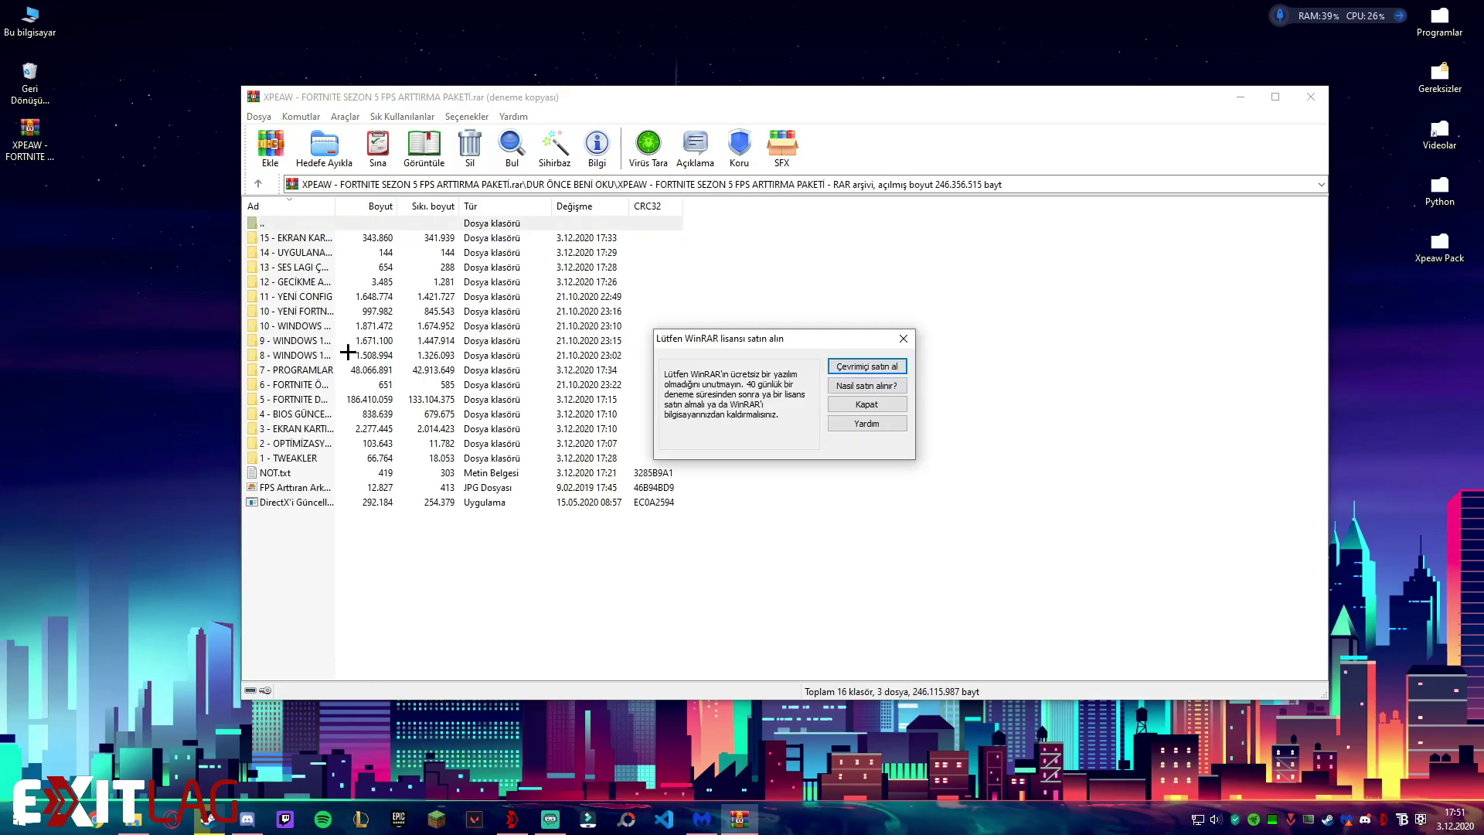
pyautogui.click(902, 339)
pyautogui.doubleClick(300, 369)
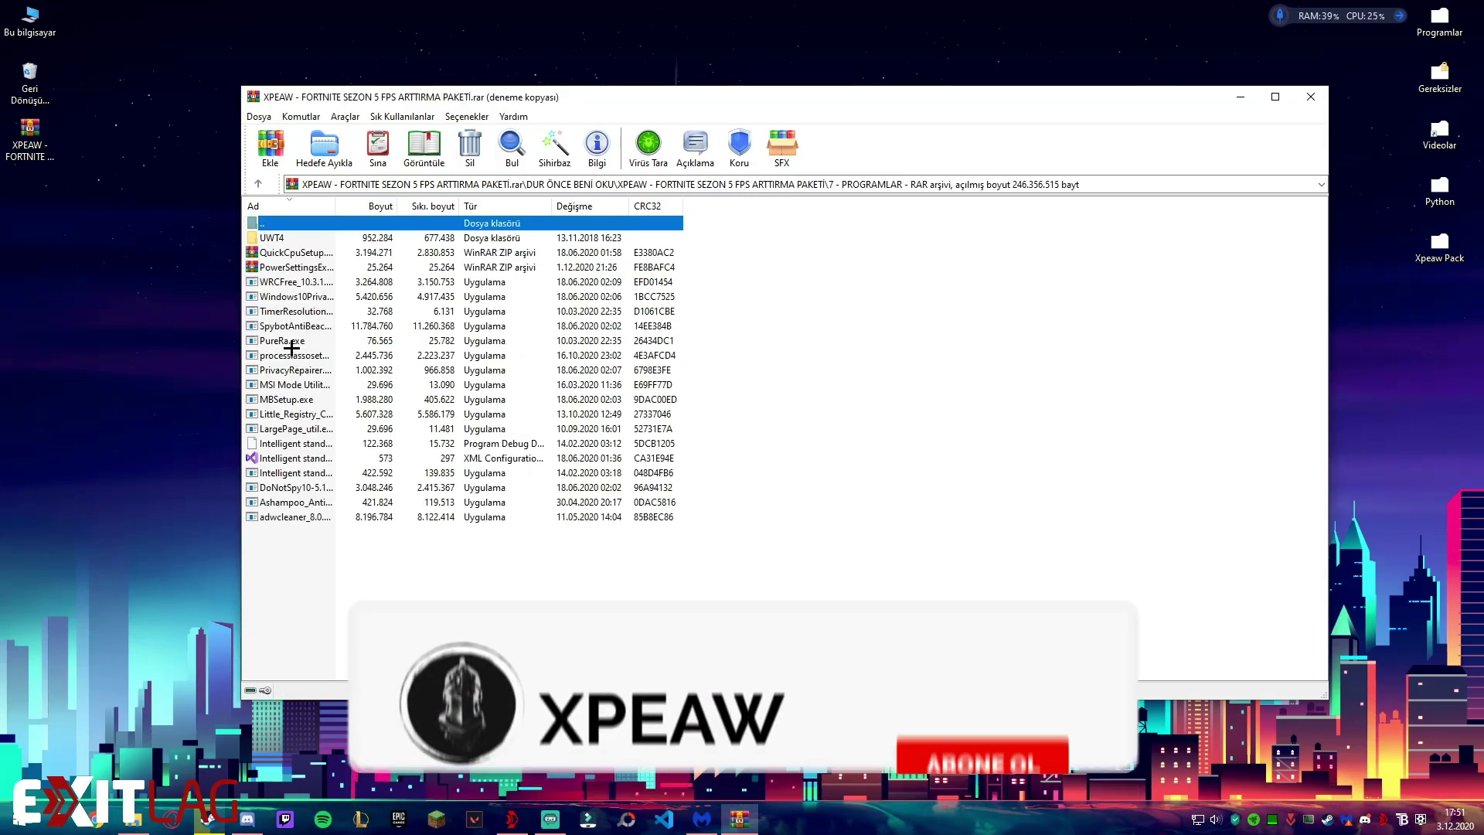
# Delete Little_Registry_Cleaner_06_28_2013.exe from the archive, confirm the deletion, and close WinRAR.
pyautogui.click(294, 413)
pyautogui.press('Delete')
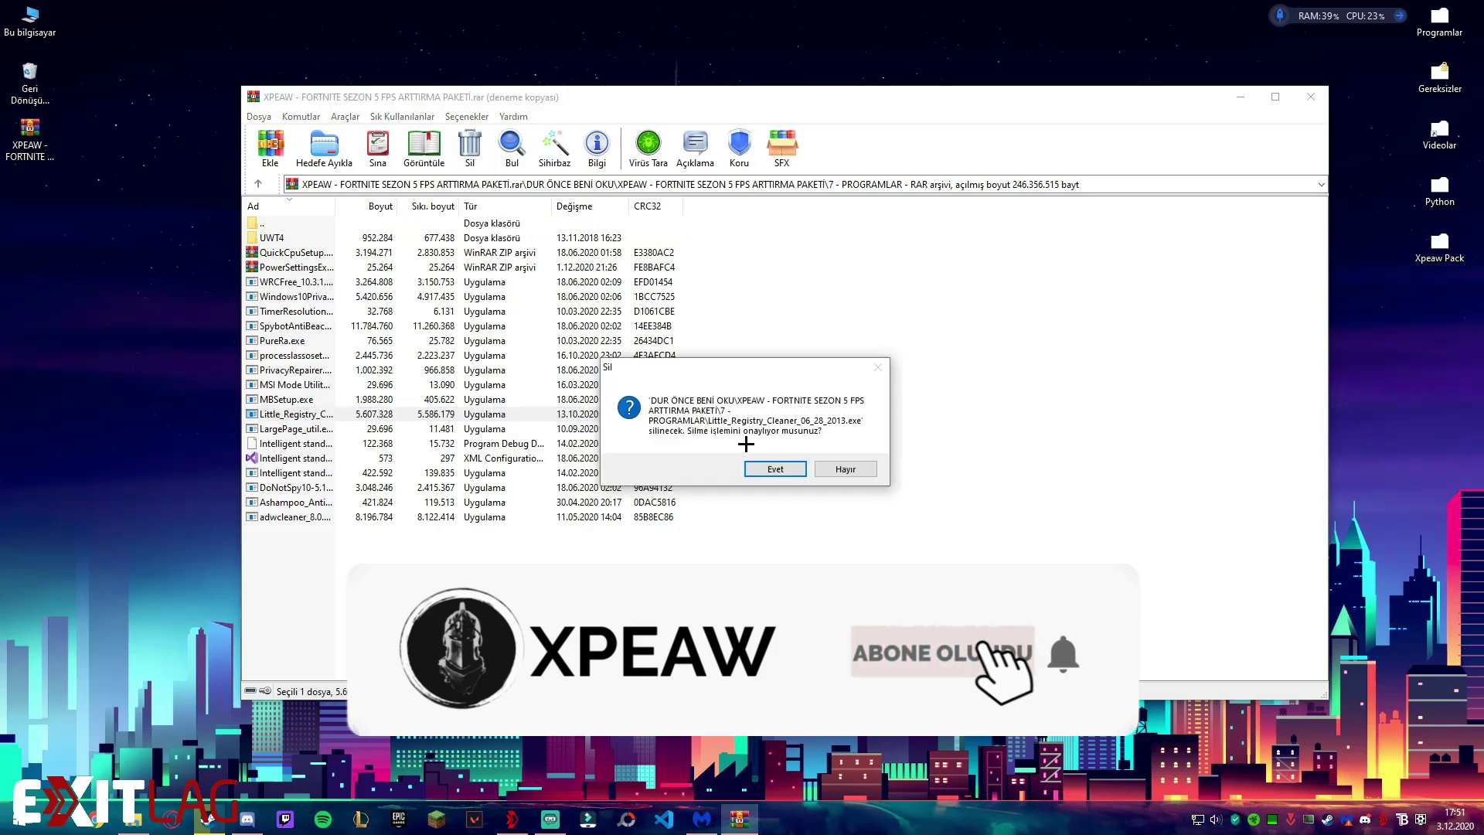
pyautogui.click(773, 468)
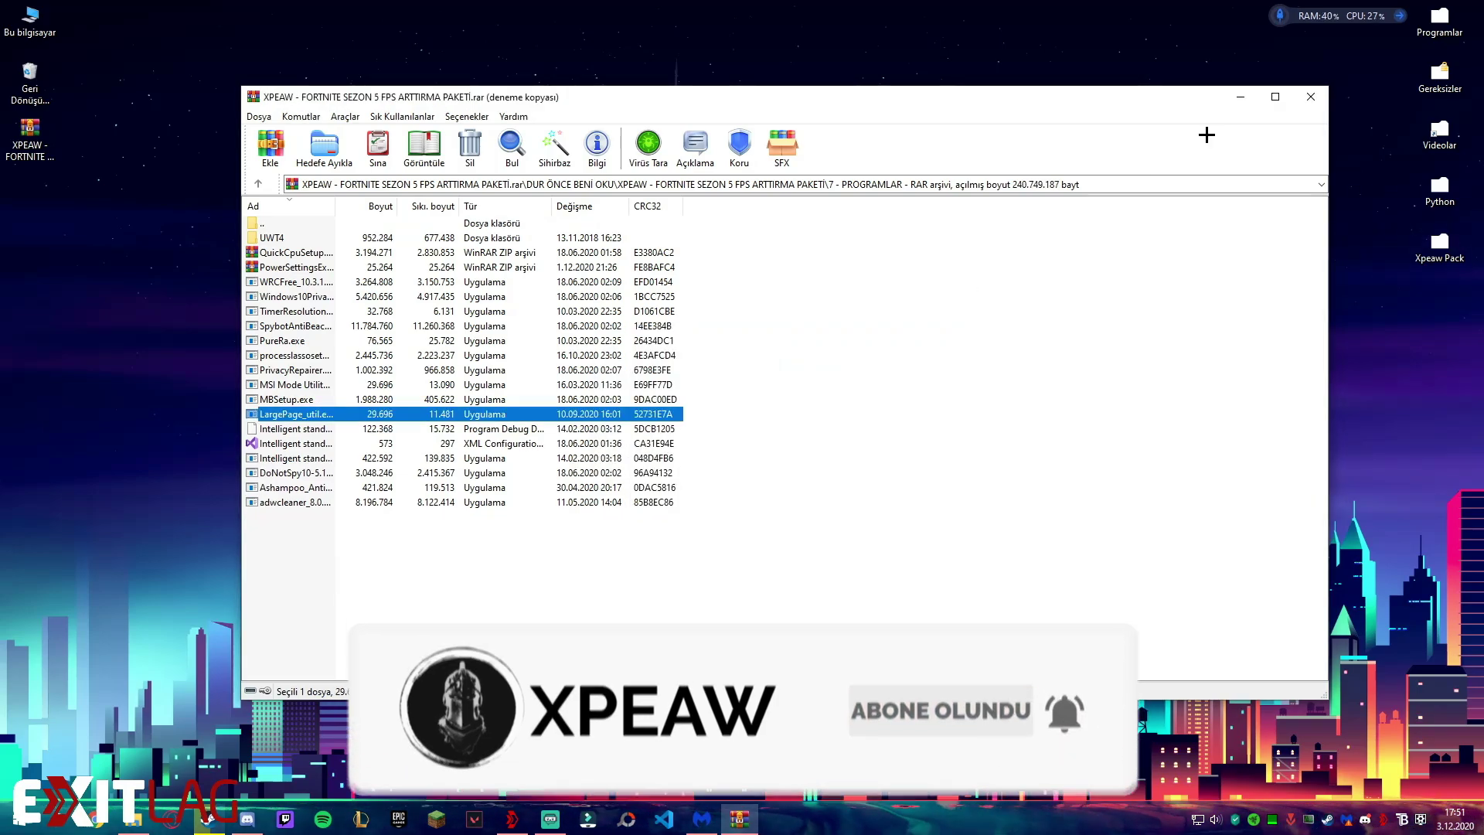
pyautogui.click(1311, 97)
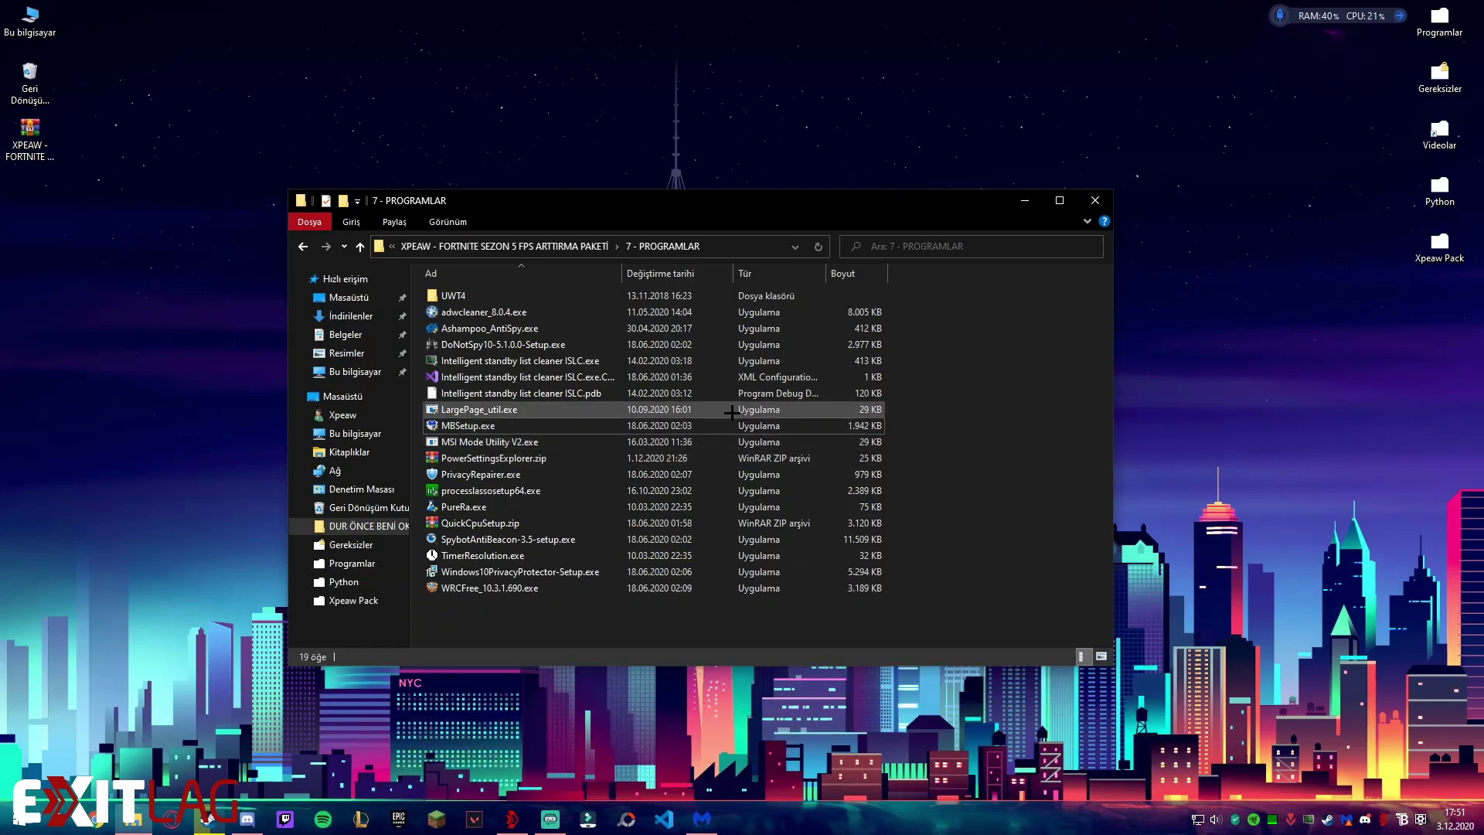
pyautogui.moveTo(469, 340)
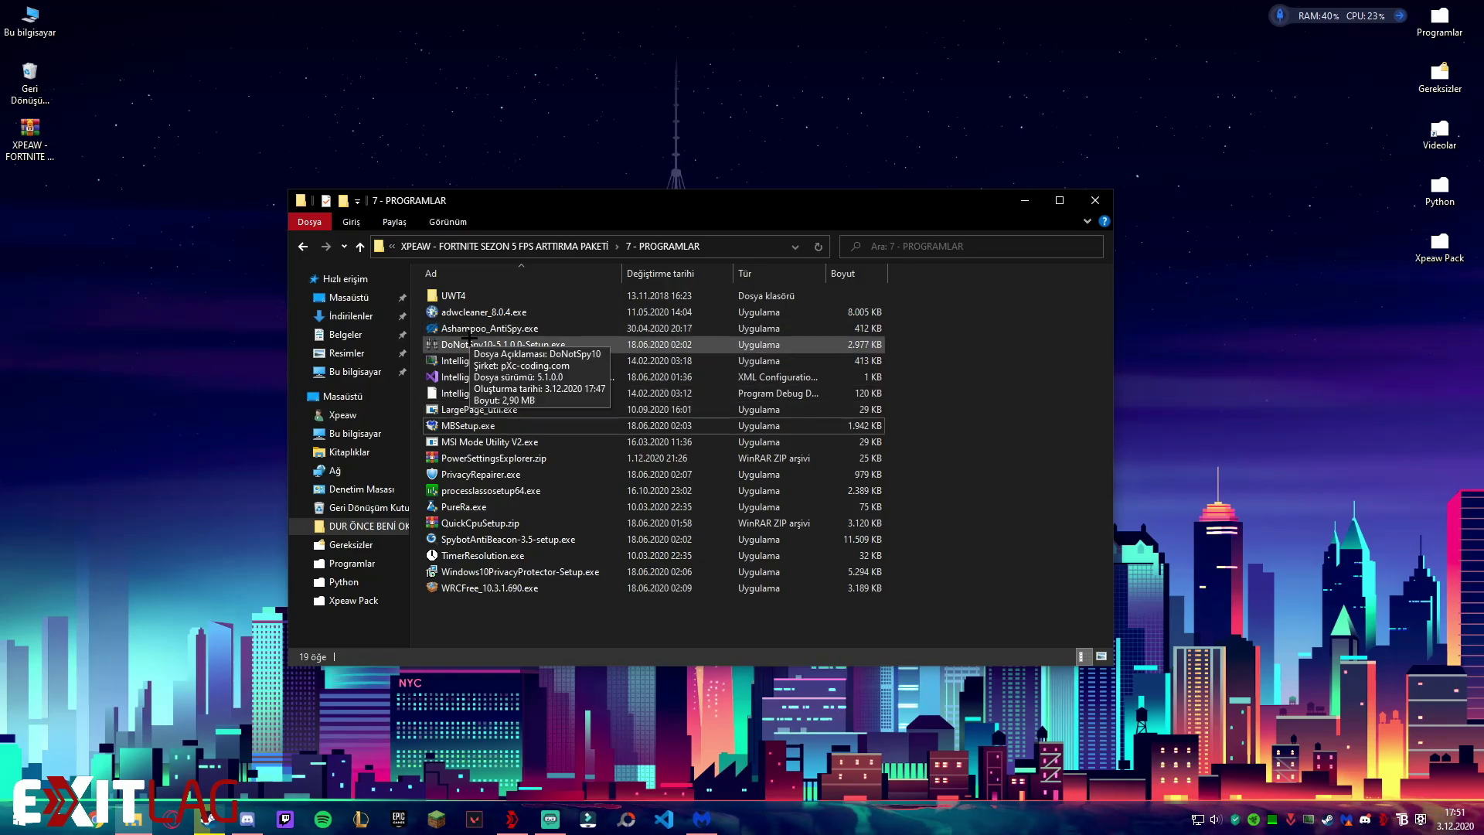
# Run MSI Mode Utility V2.exe from the 7 - PROGRAMLAR folder as administrator and move its window clear of the desktop edge.
pyautogui.moveTo(529, 571)
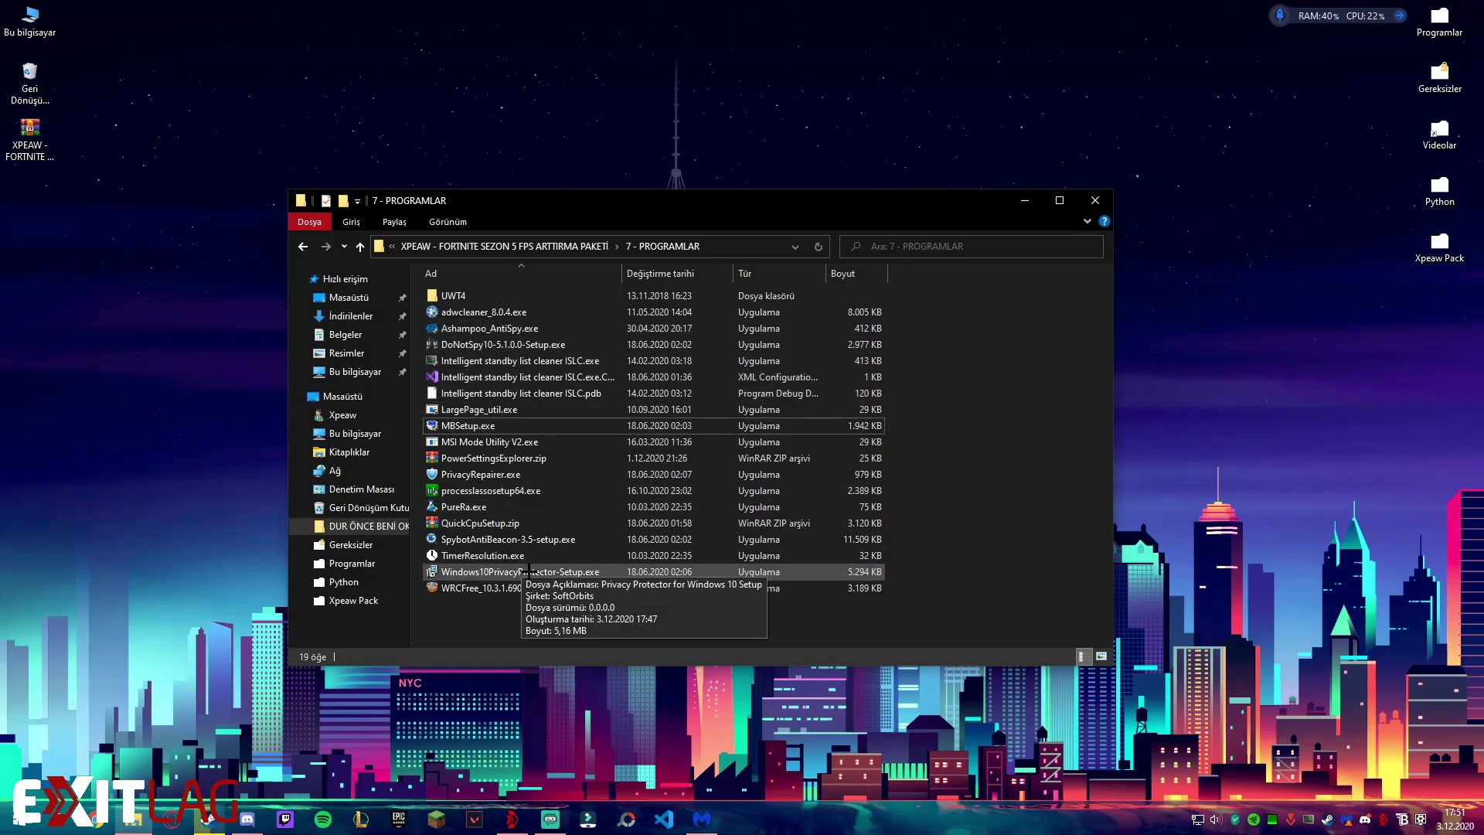
pyautogui.rightClick(454, 442)
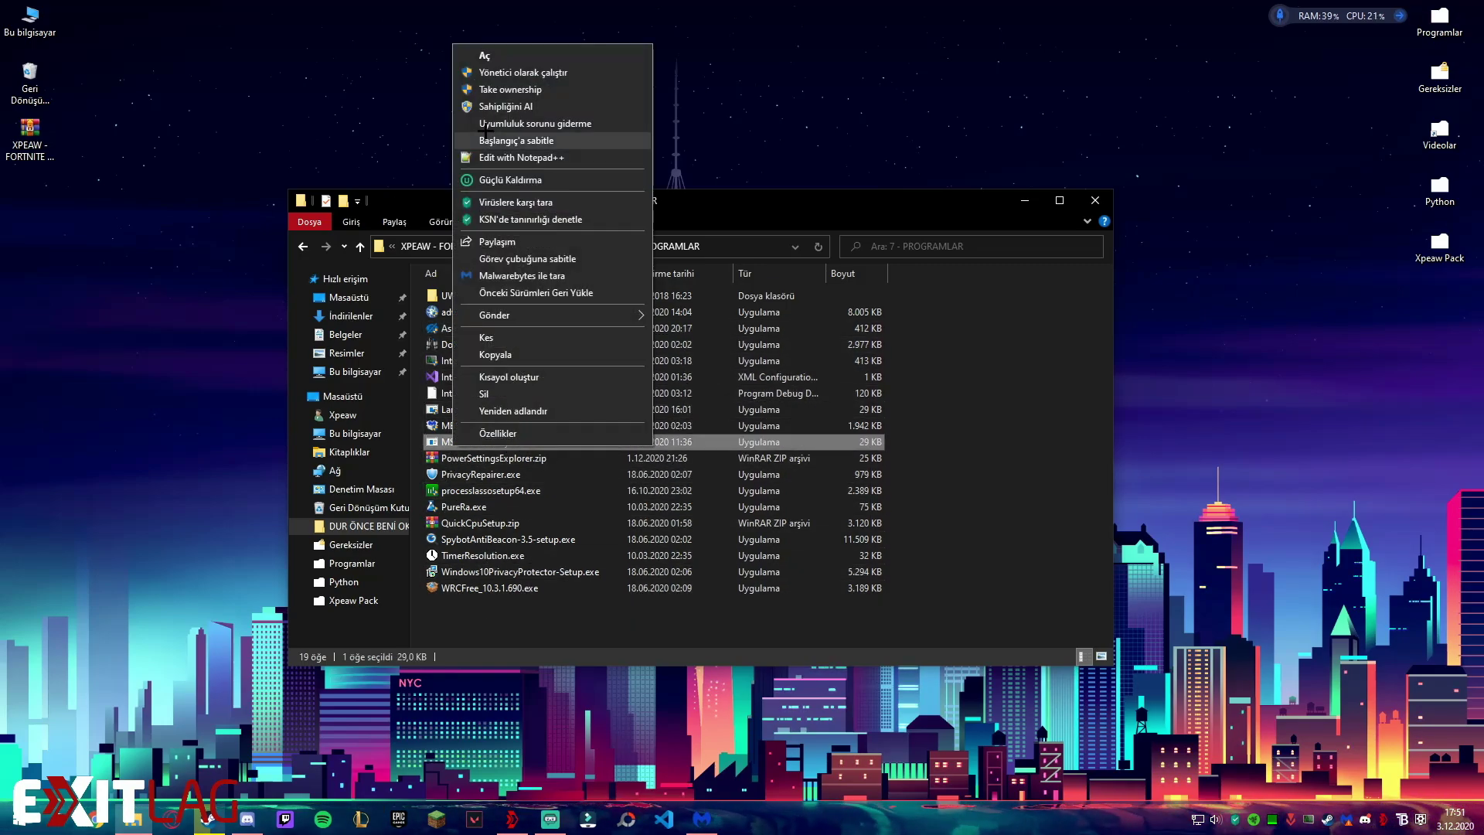
pyautogui.click(510, 72)
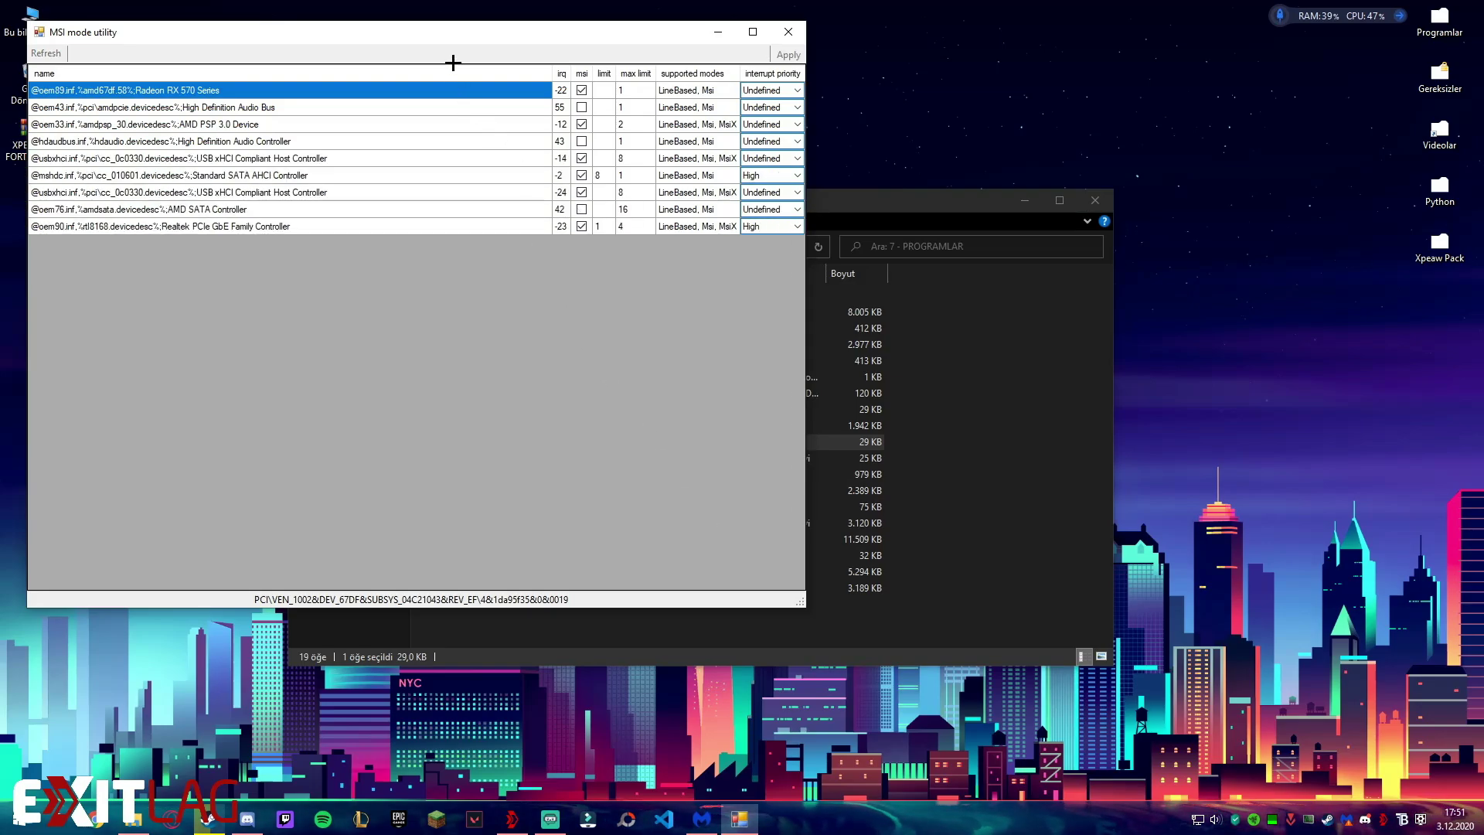
pyautogui.moveTo(564, 26); pyautogui.dragTo(619, 84)
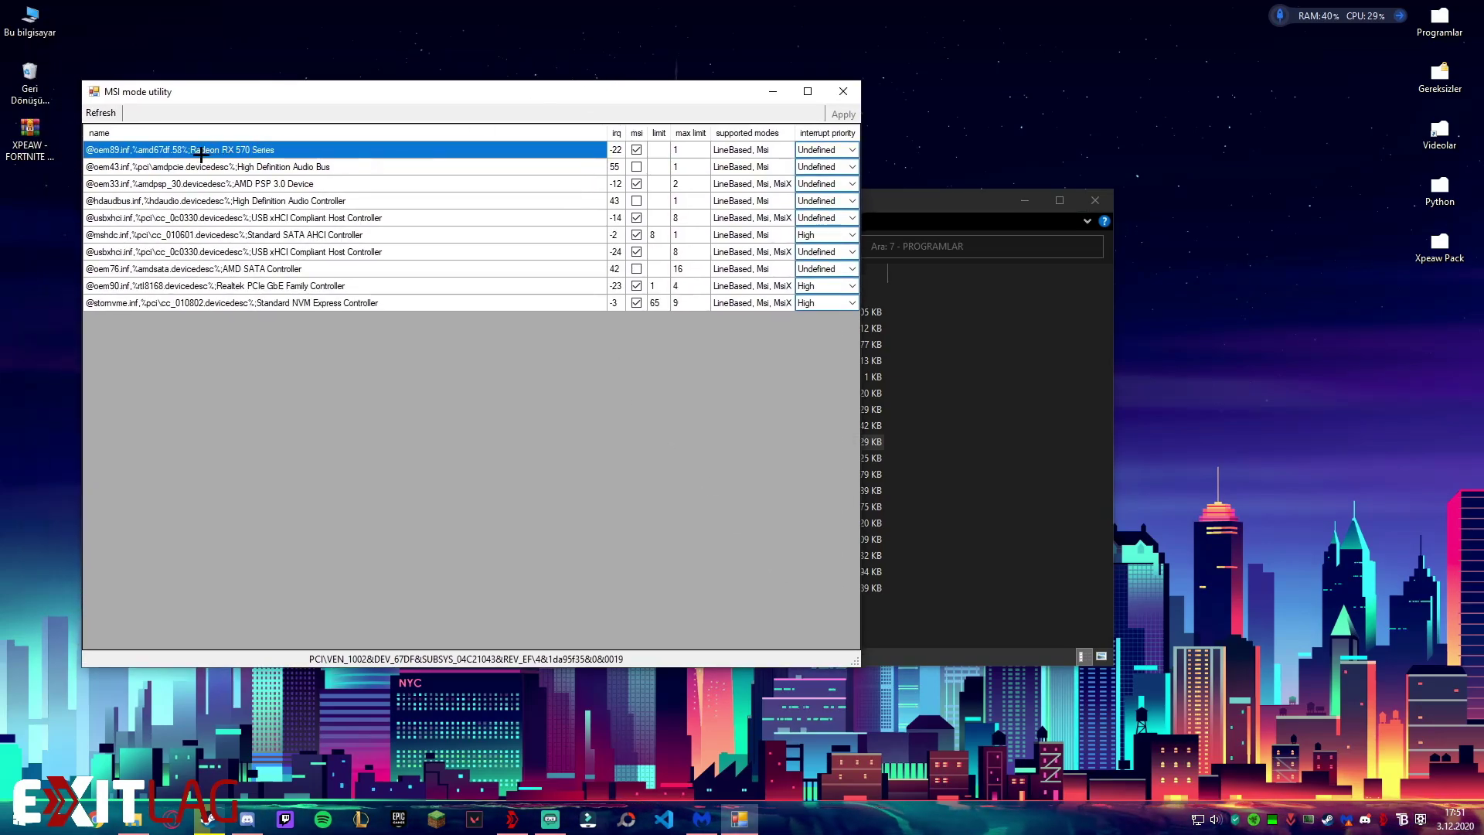
# Set the interrupt priority of the Radeon RX 570 Series to High and close MSI mode utility.
pyautogui.click(635, 149)
pyautogui.click(852, 149)
pyautogui.click(823, 195)
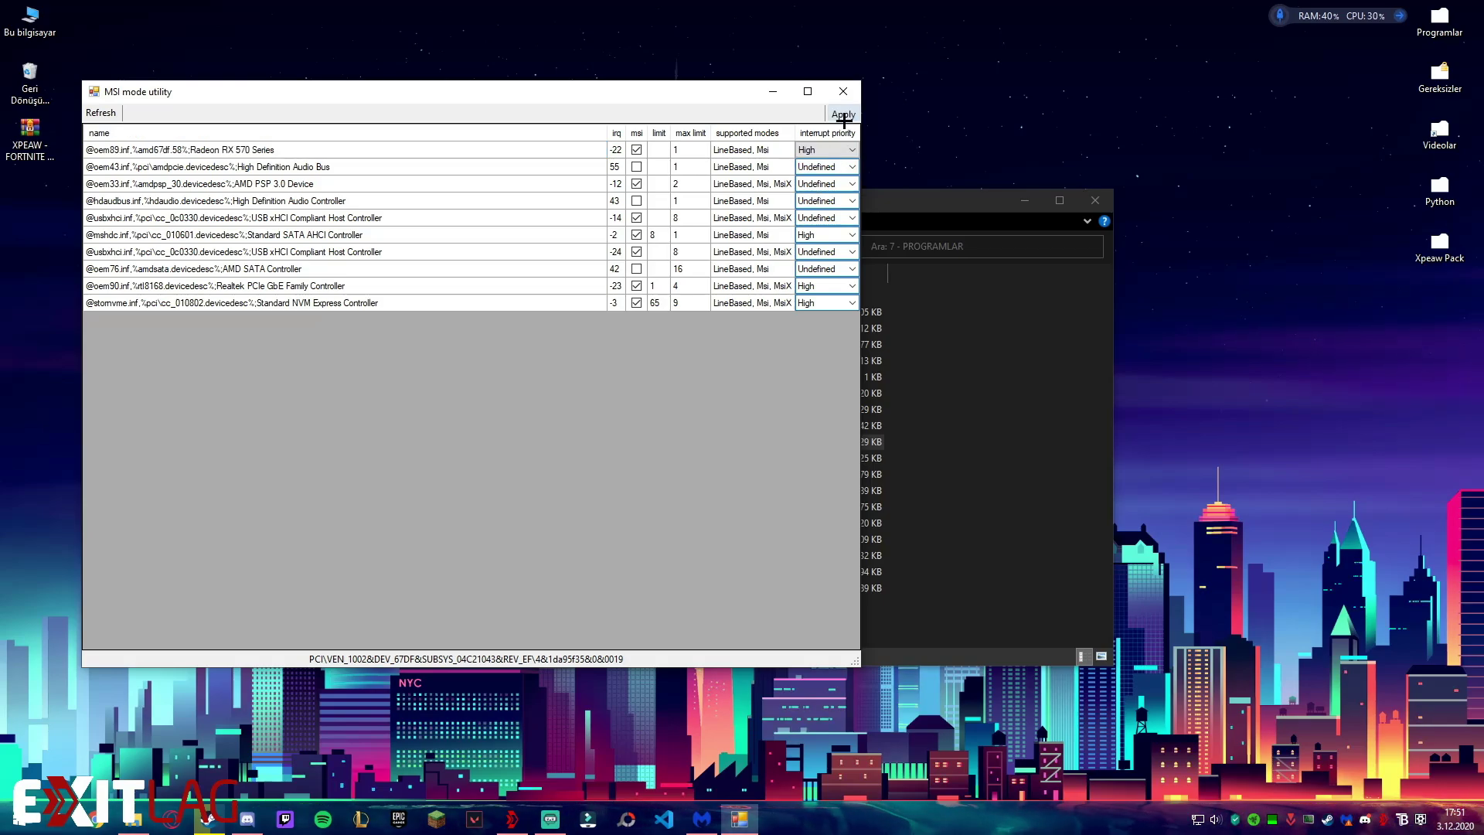
pyautogui.click(843, 90)
pyautogui.rightClick(831, 96)
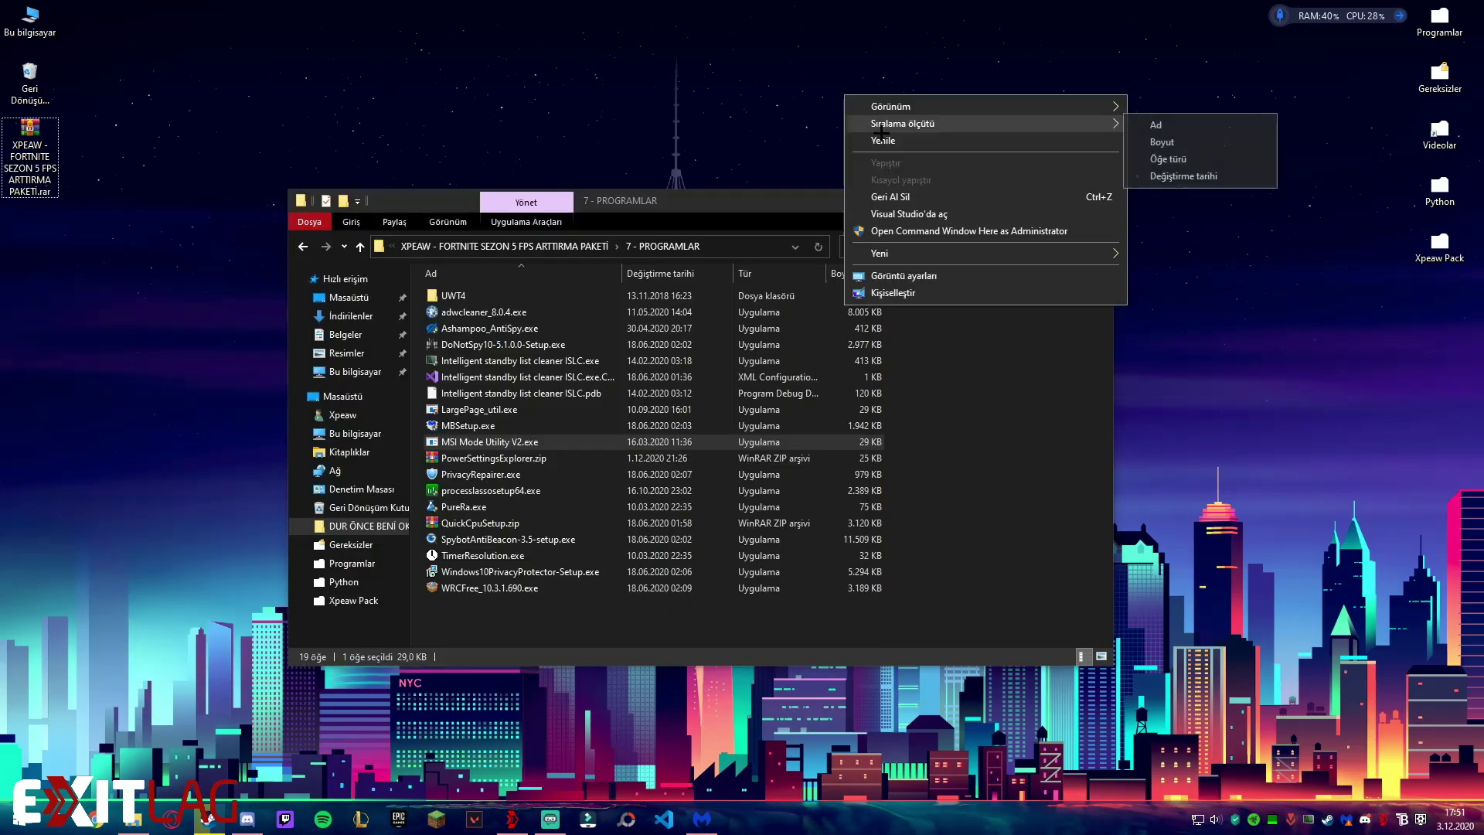
pyautogui.press('Escape')
# Switch to Malwarebytes, start a threat scan, check its progress, and minimize the window while it runs.
pyautogui.click(702, 819)
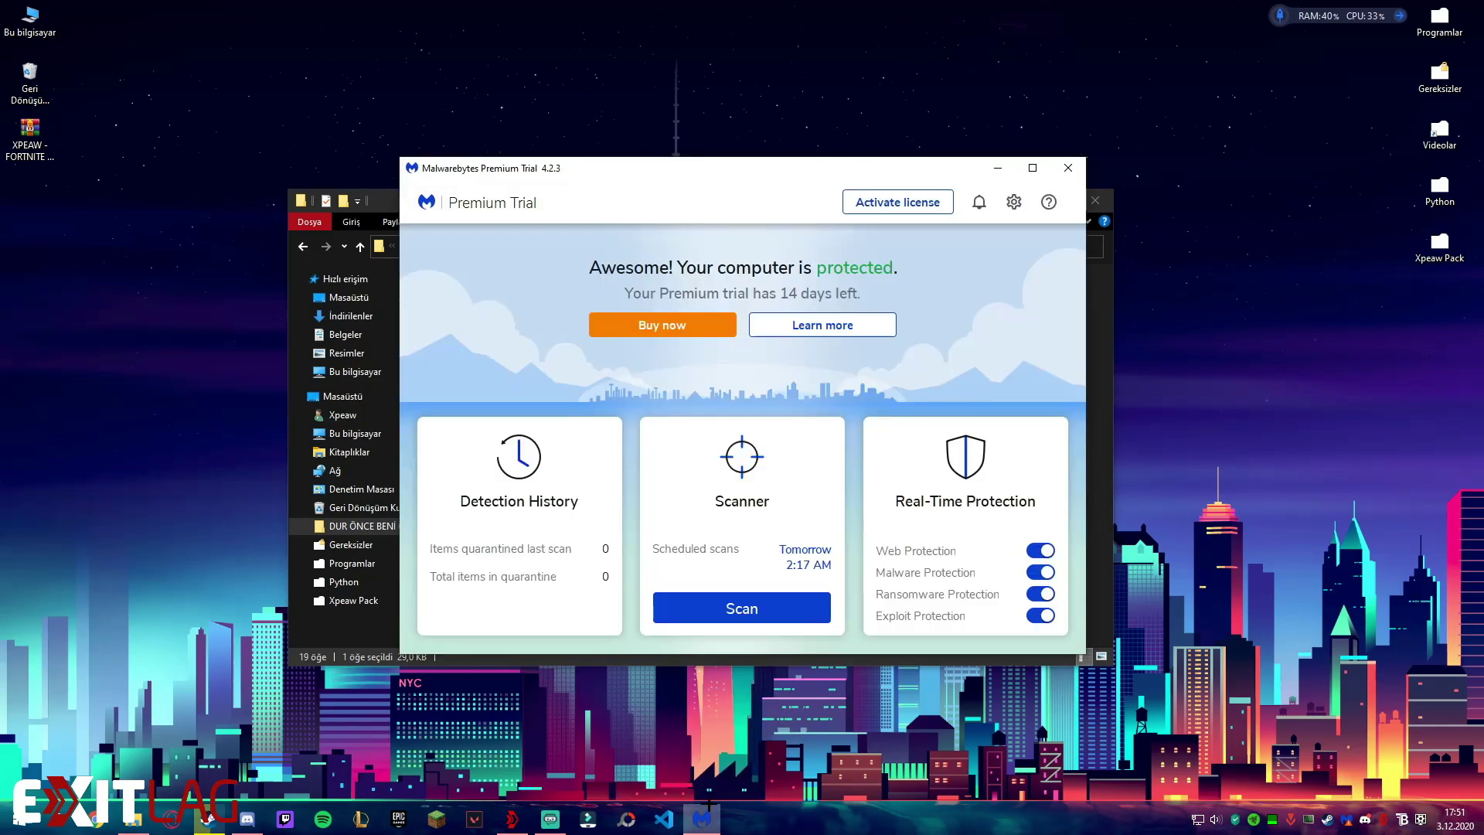
pyautogui.click(307, 313)
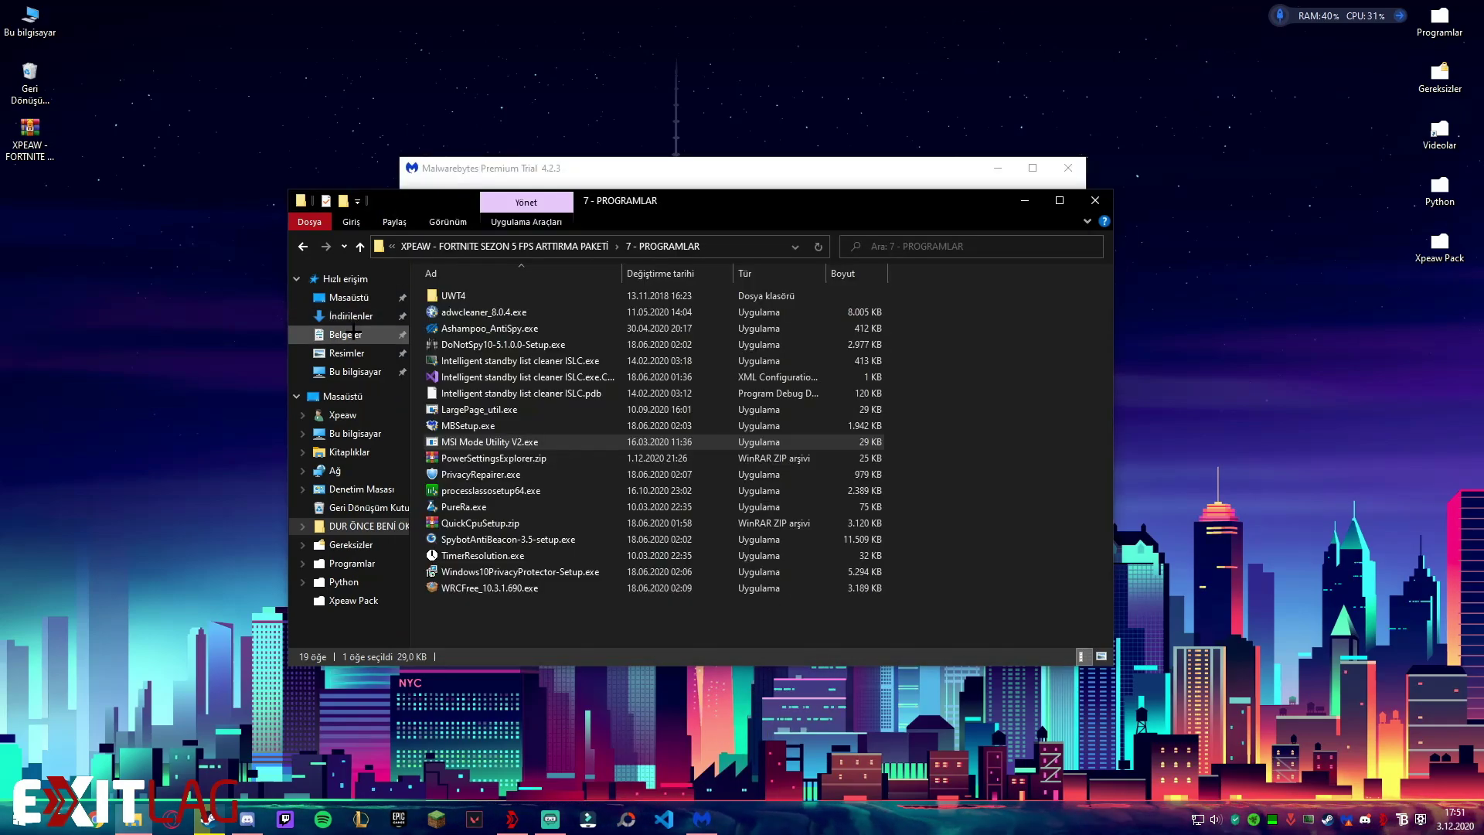
pyautogui.rightClick(307, 330)
pyautogui.press('Escape')
pyautogui.click(587, 177)
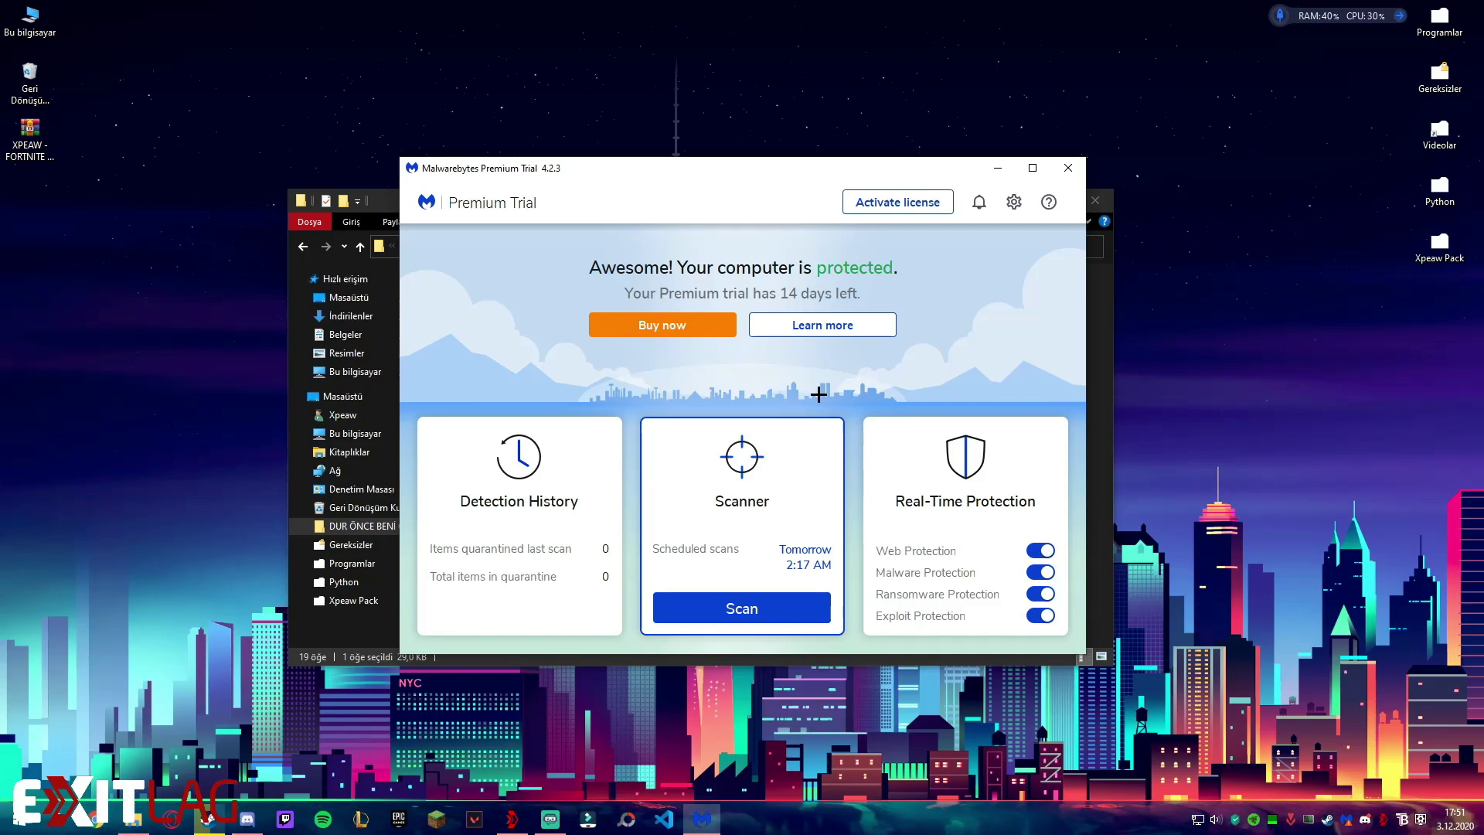
pyautogui.click(732, 623)
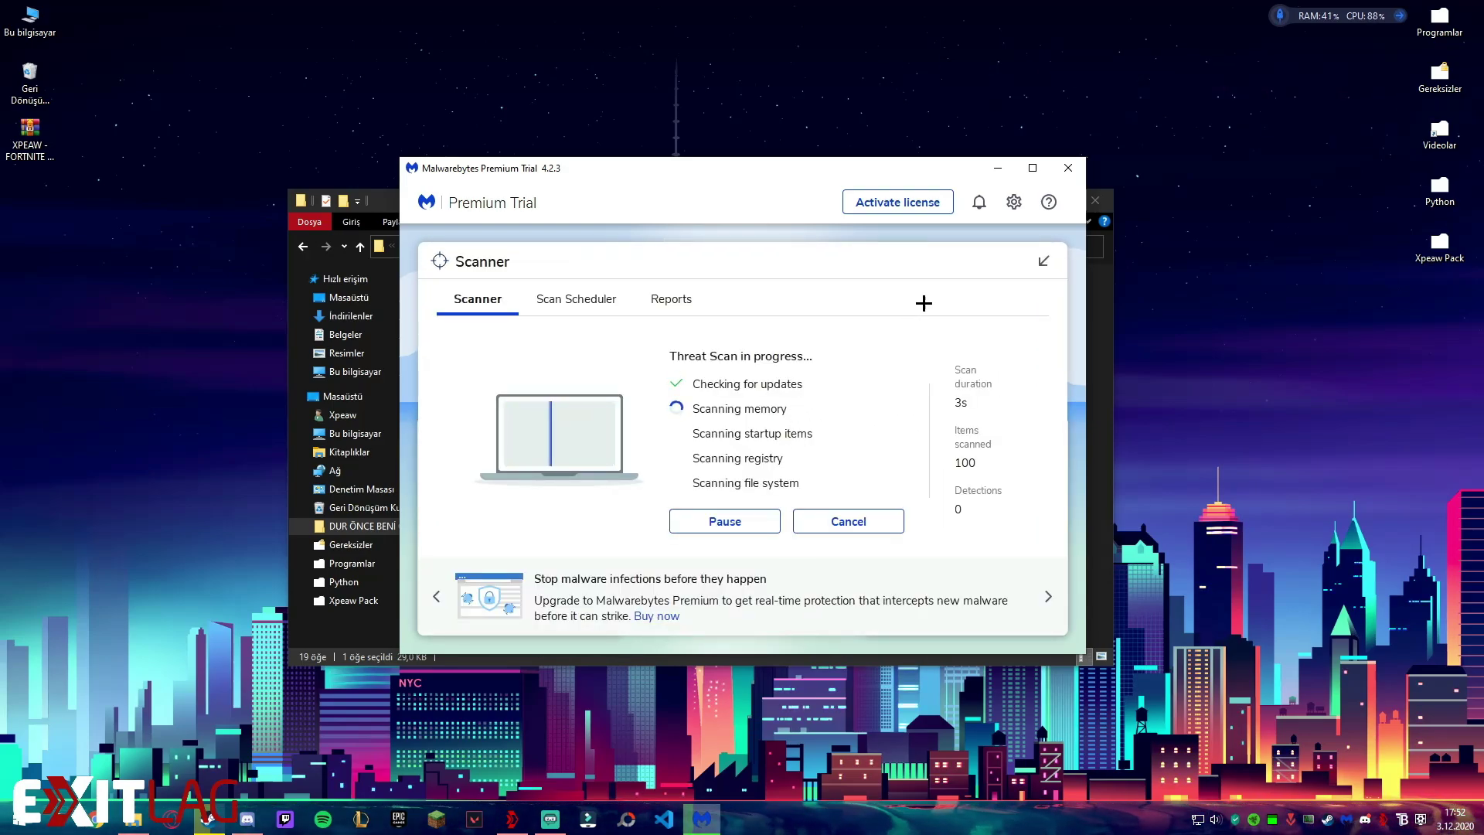
pyautogui.click(997, 168)
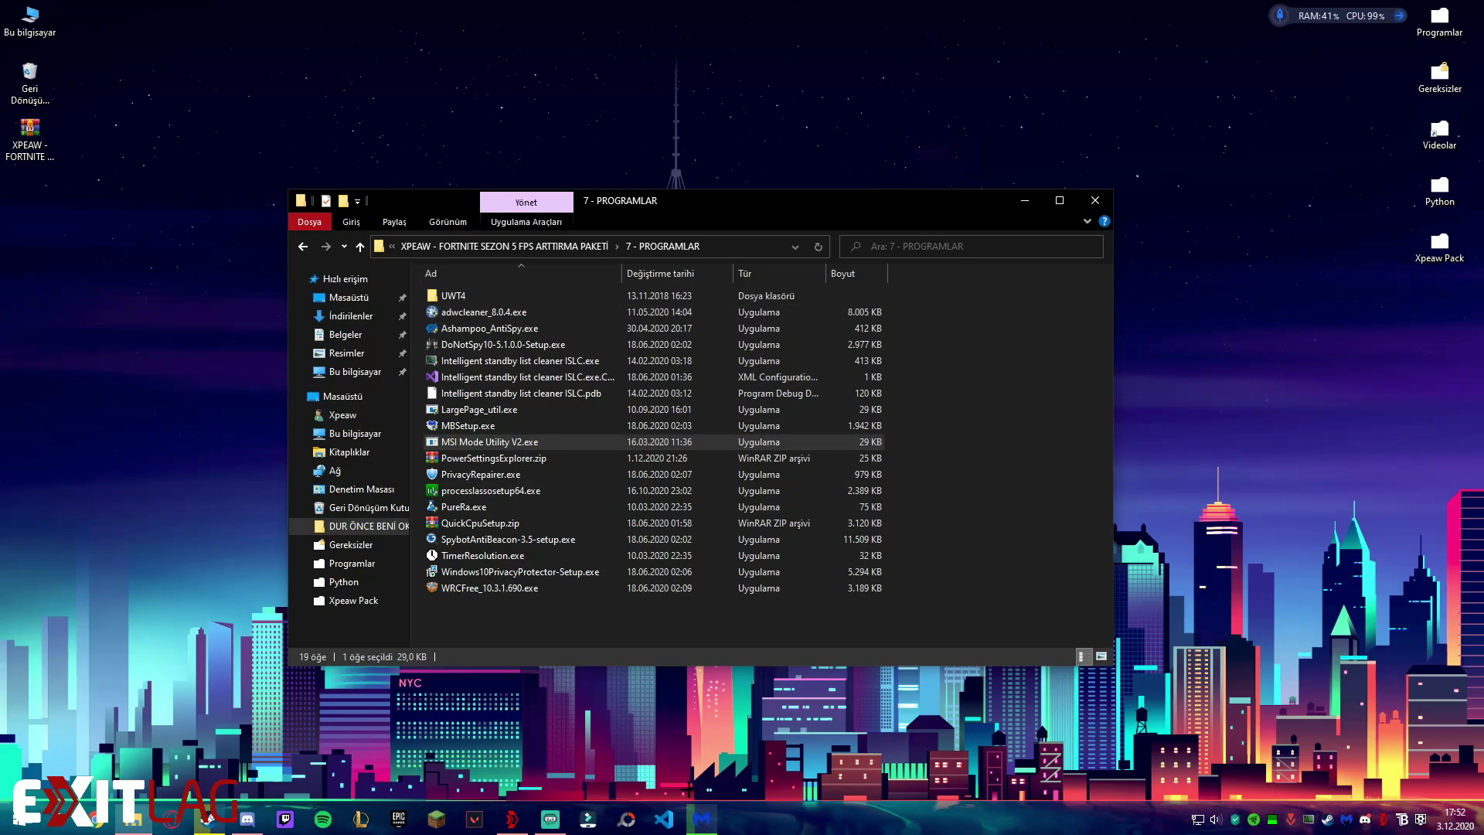
pyautogui.click(715, 817)
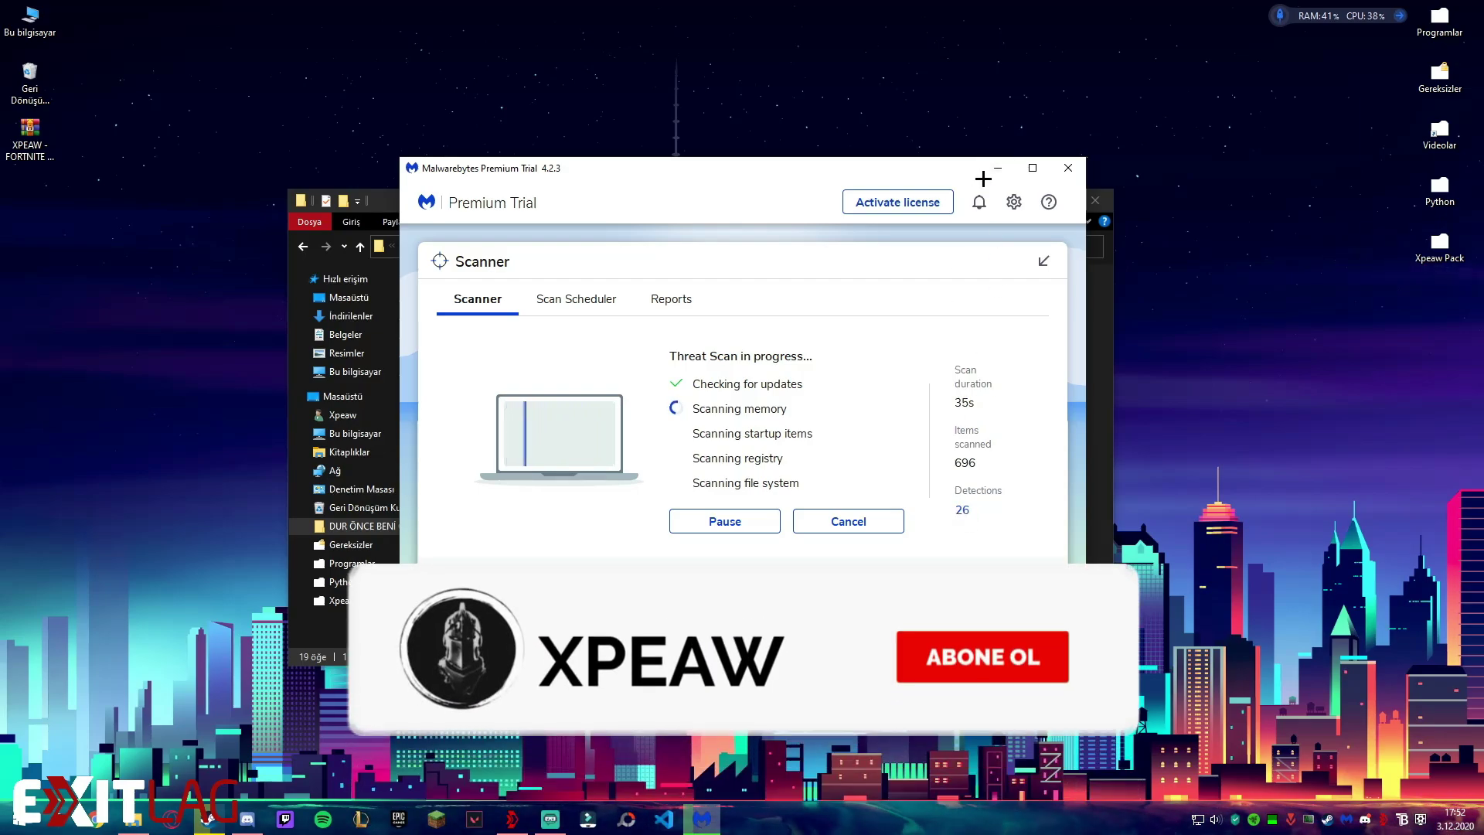
pyautogui.click(993, 172)
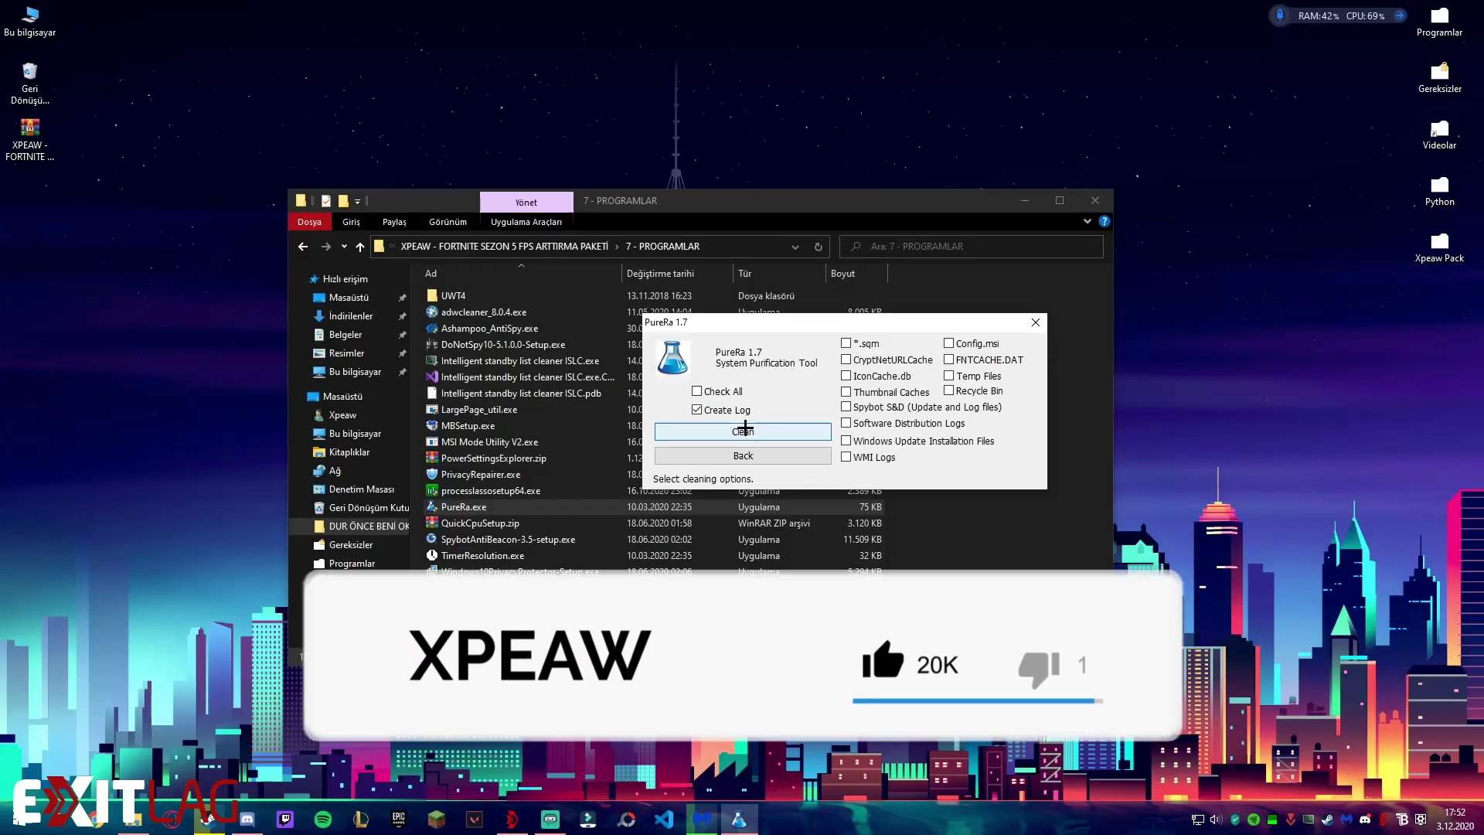
# Select all cleaning options in PureRa, turn off Create Log, and close the tool without cleaning.
pyautogui.click(707, 411)
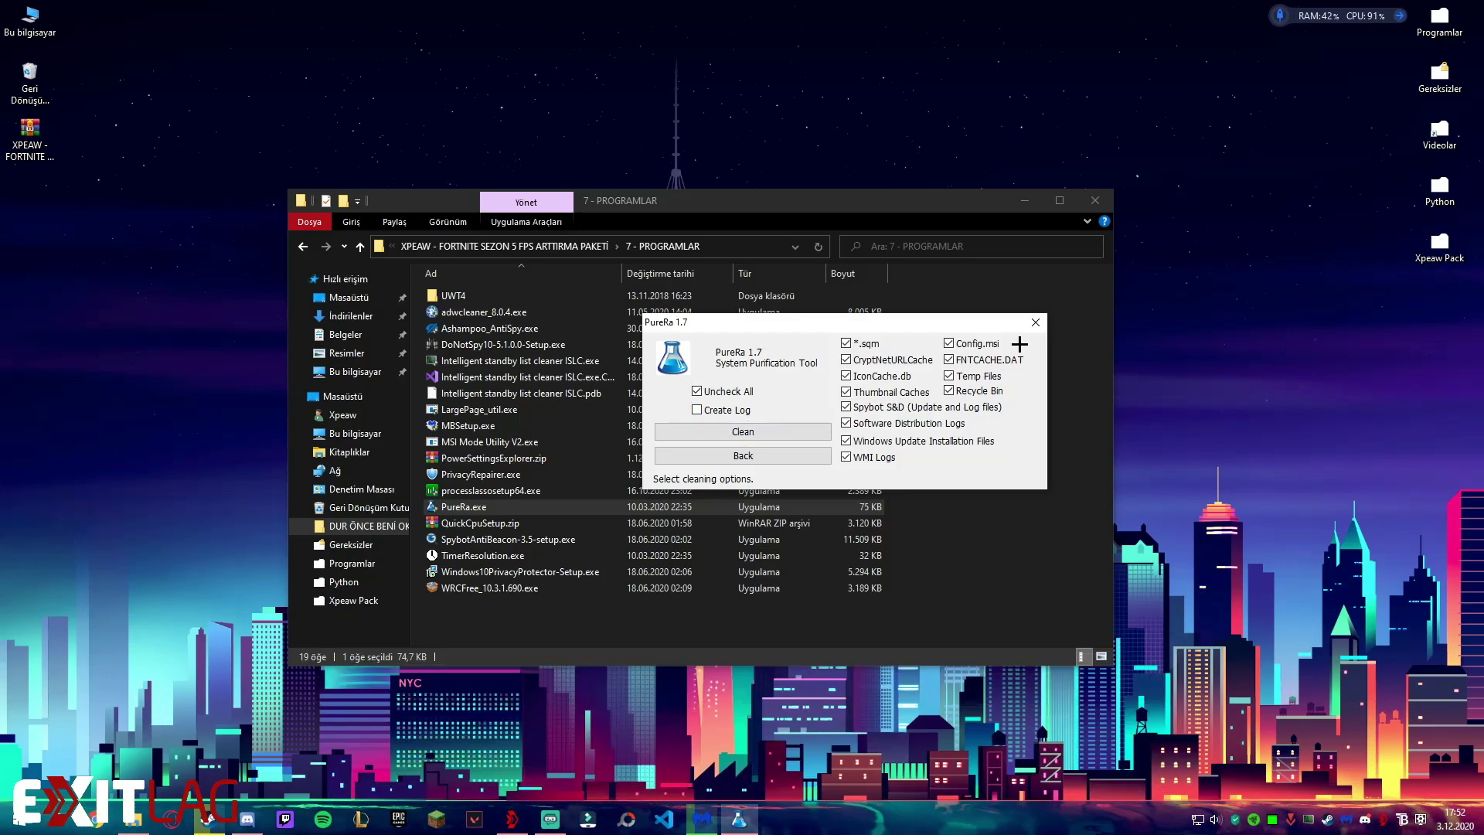
pyautogui.click(1035, 322)
# Open QuickCpuSetup.zip in WinRAR to view its x64 and x32 folders, and close the archive.
pyautogui.click(522, 522)
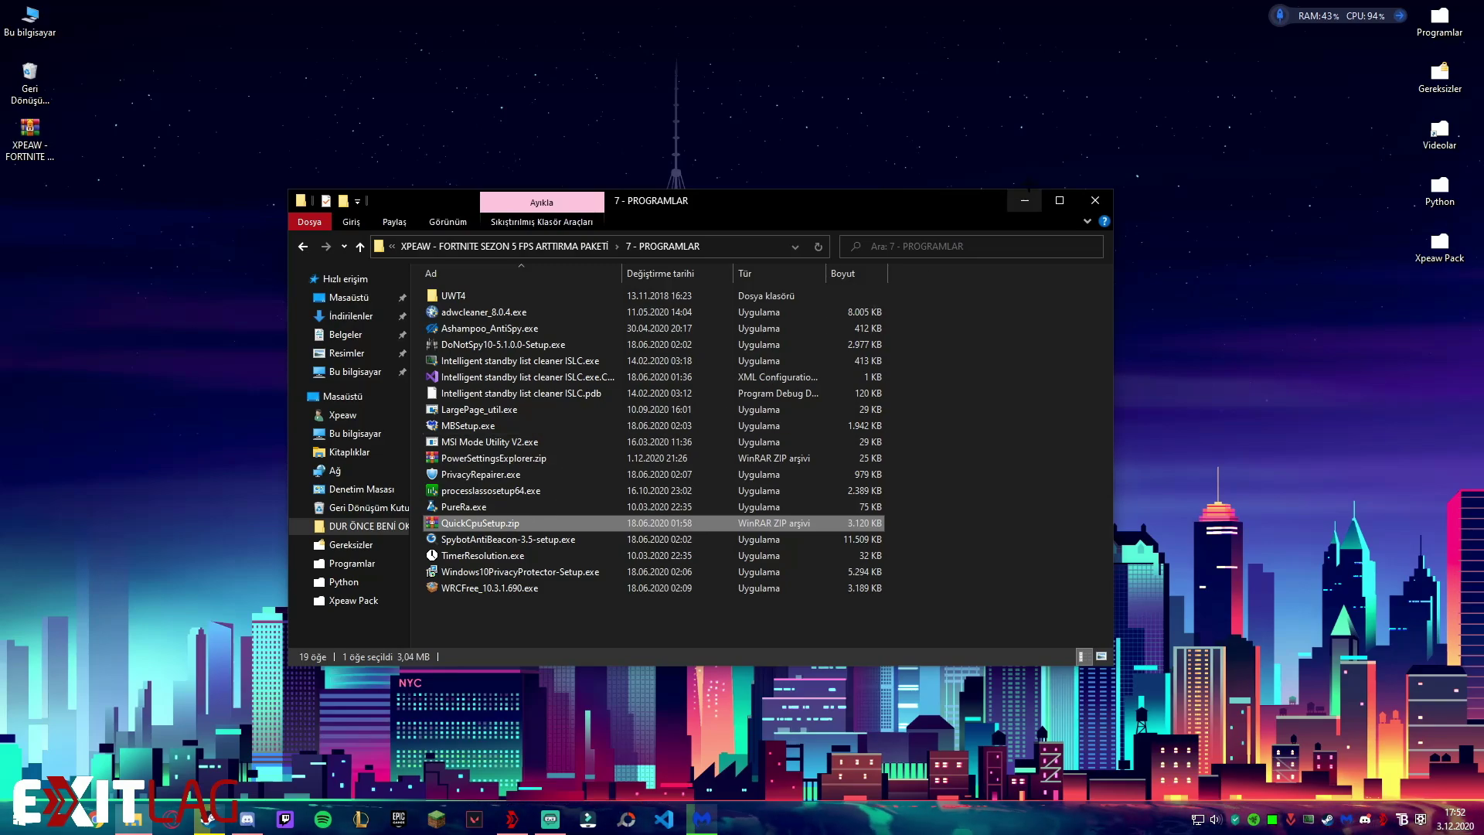
pyautogui.press('Return')
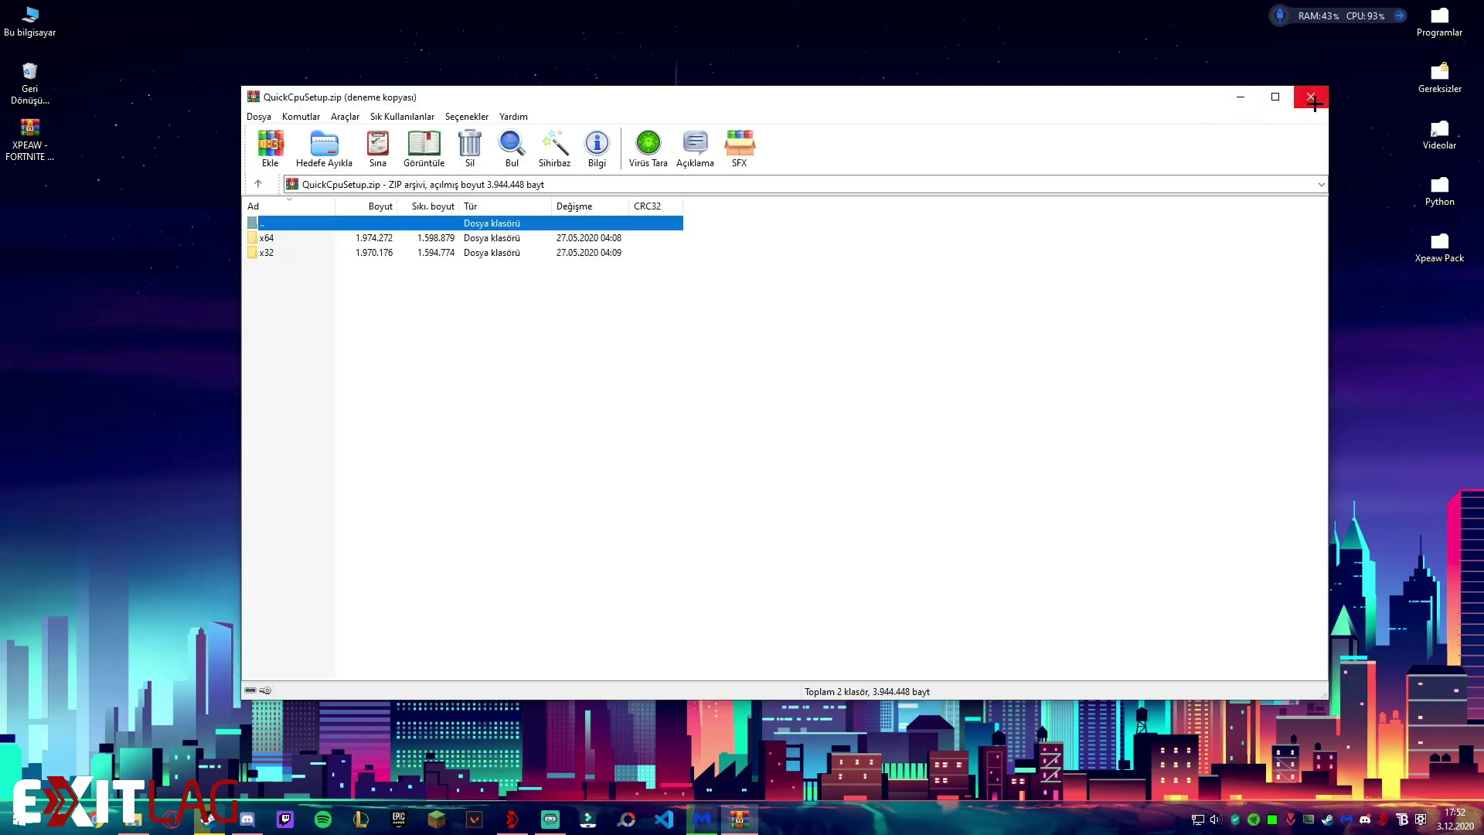
pyautogui.click(1311, 97)
# Search Windows for "quick", launch QuickCPU, review its processor power and performance settings, and close it.
pyautogui.press('super')
pyautogui.write('quick')
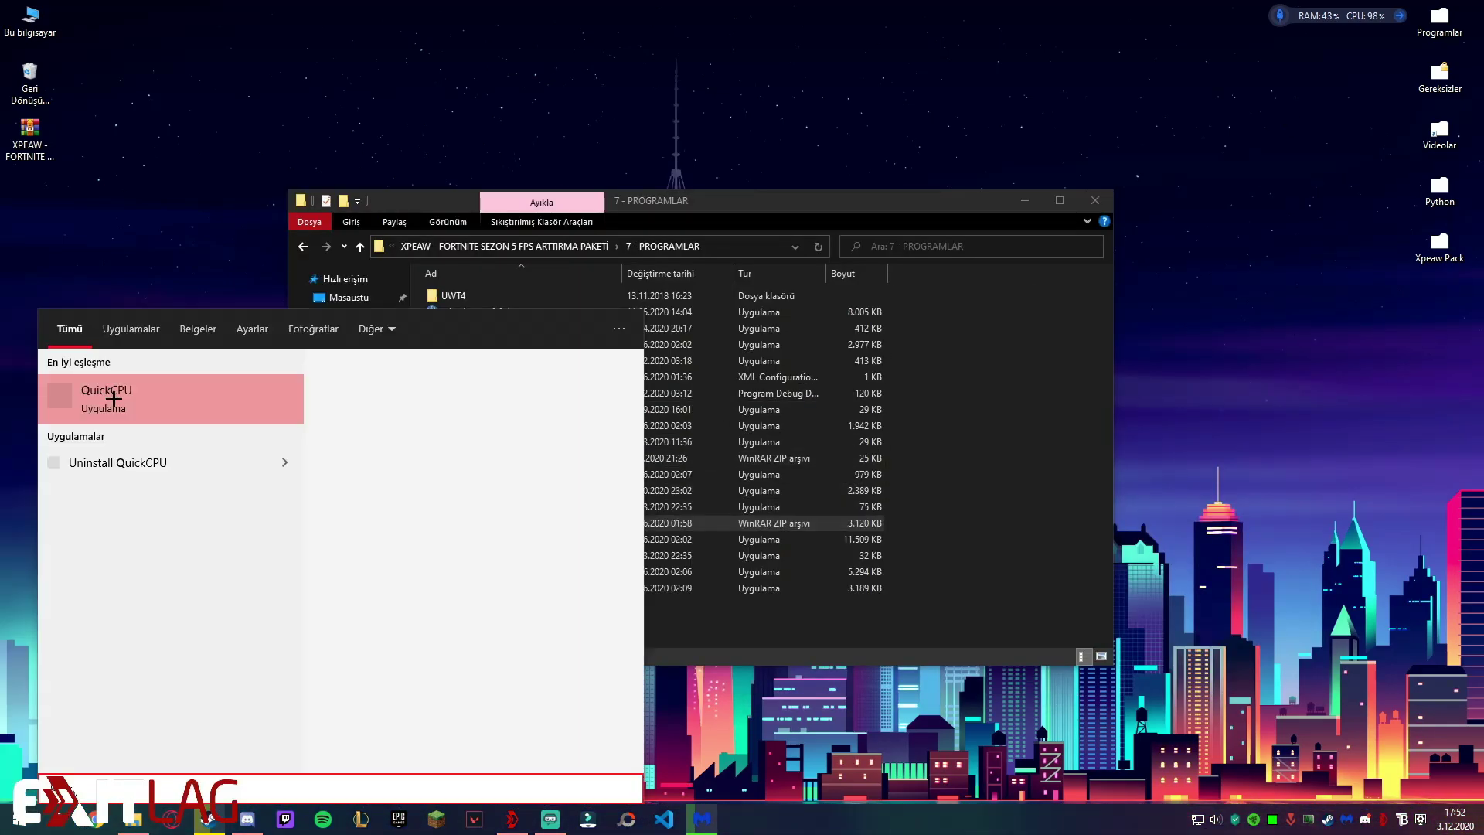
pyautogui.click(73, 391)
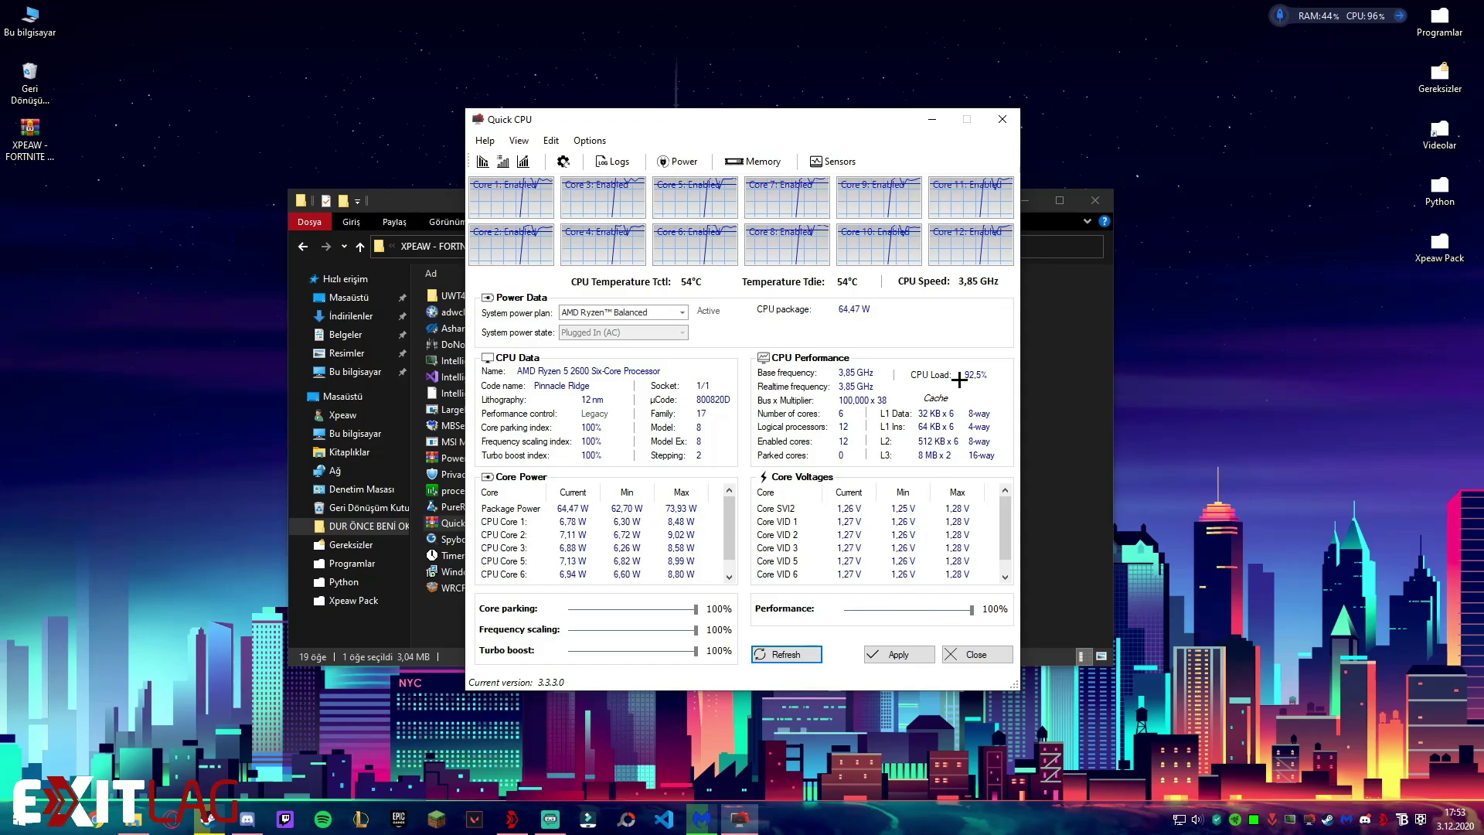
pyautogui.click(1002, 119)
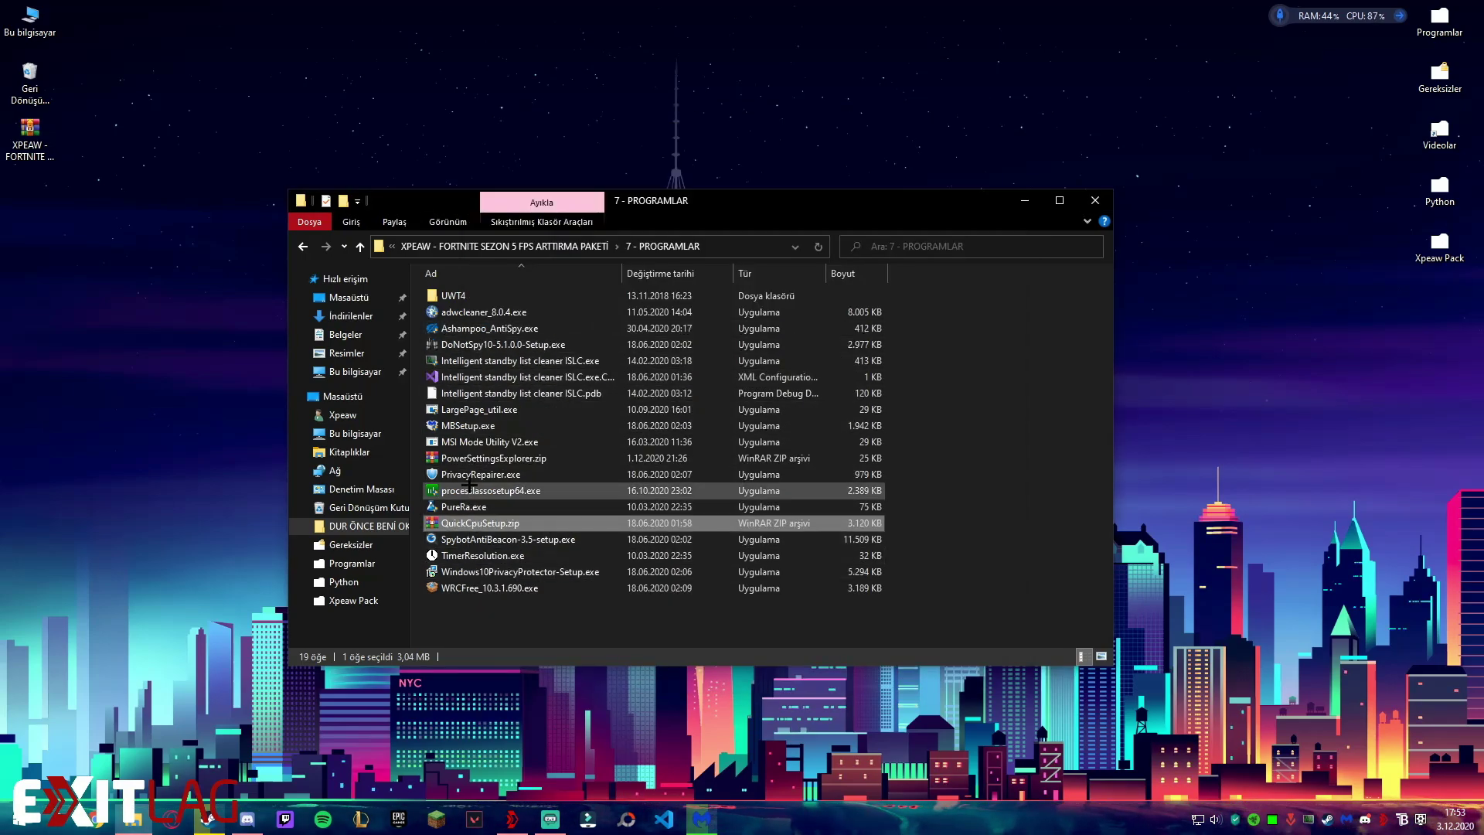
# Point out processlassosetup64.exe and Intelligent standby list cleaner ISLC.exe in the 7 - PROGRAMLAR folder, and return to the package folder.
pyautogui.click(302, 246)
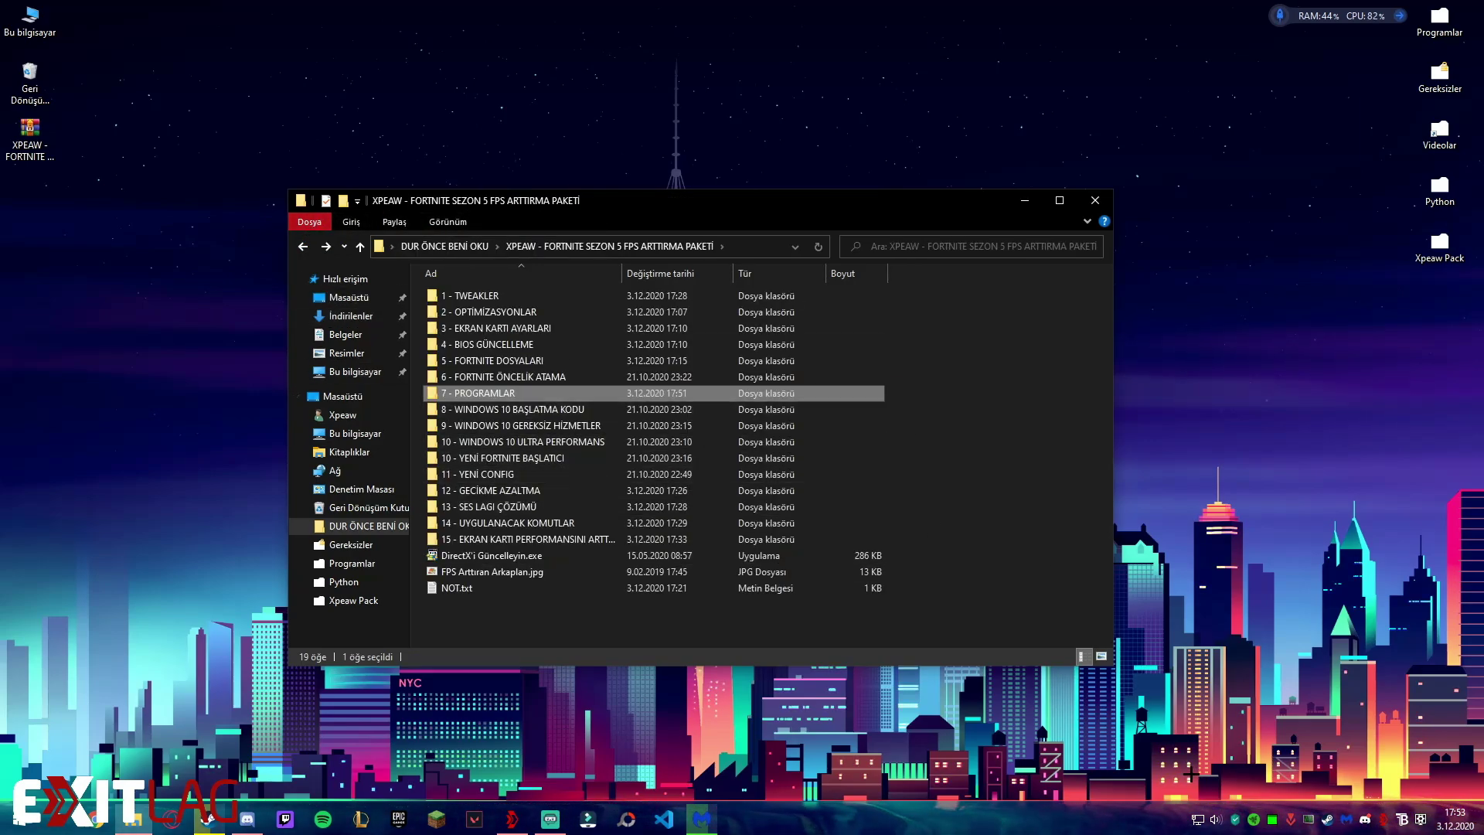
pyautogui.click(325, 247)
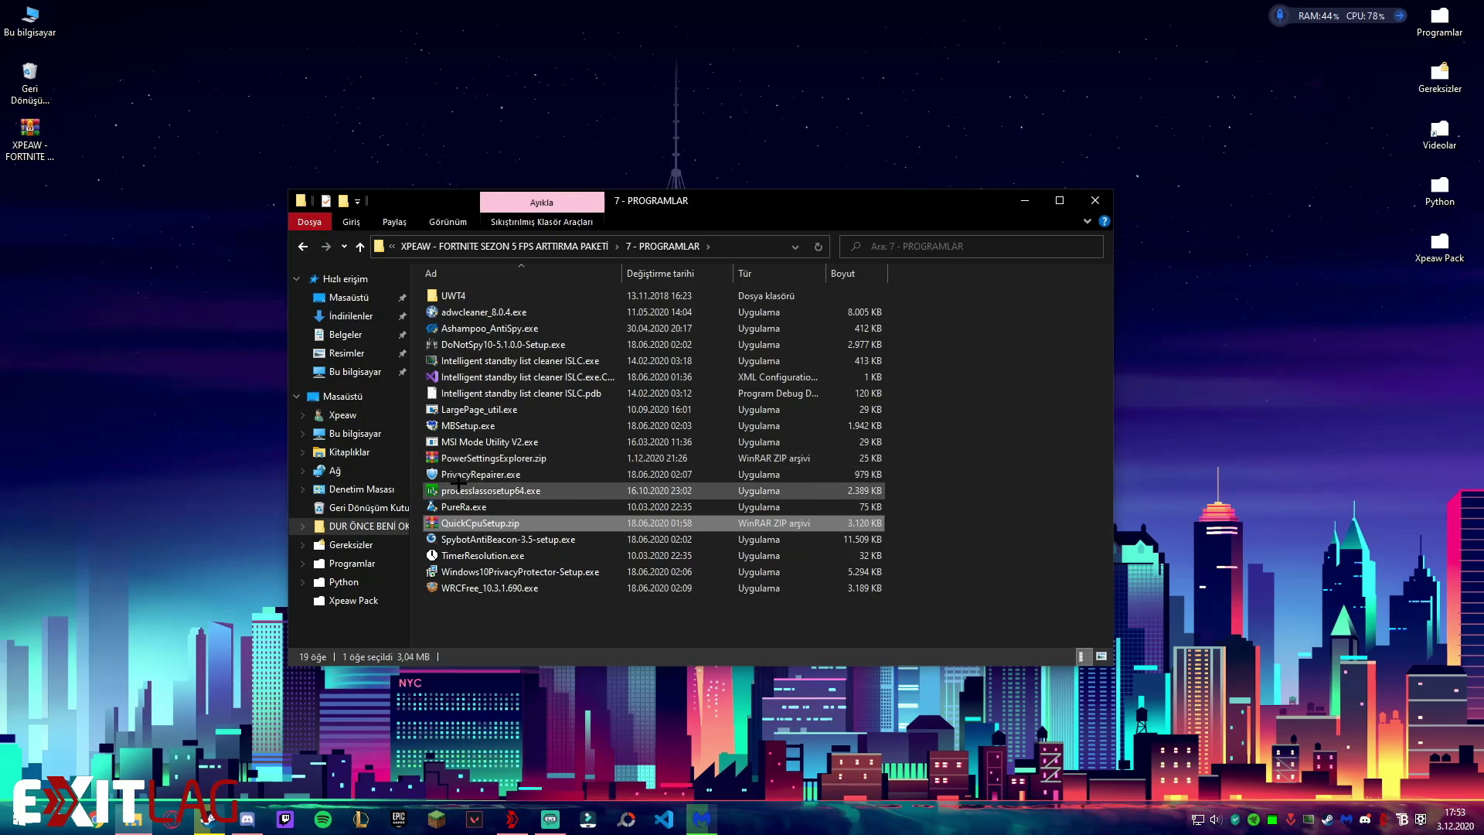
pyautogui.click(489, 490)
pyautogui.hotkey('alt', 'Left')
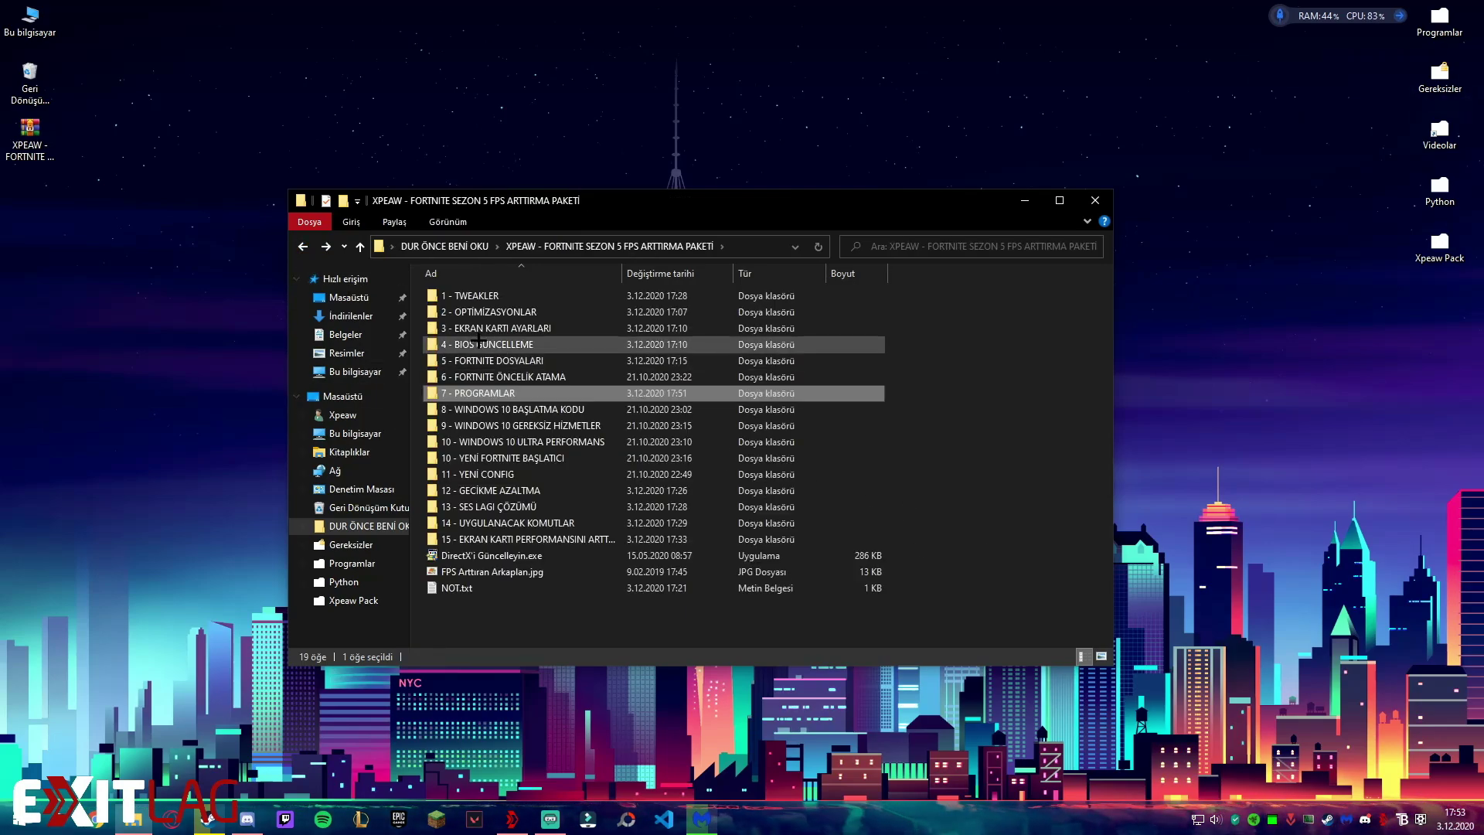
pyautogui.hotkey('alt', 'Right')
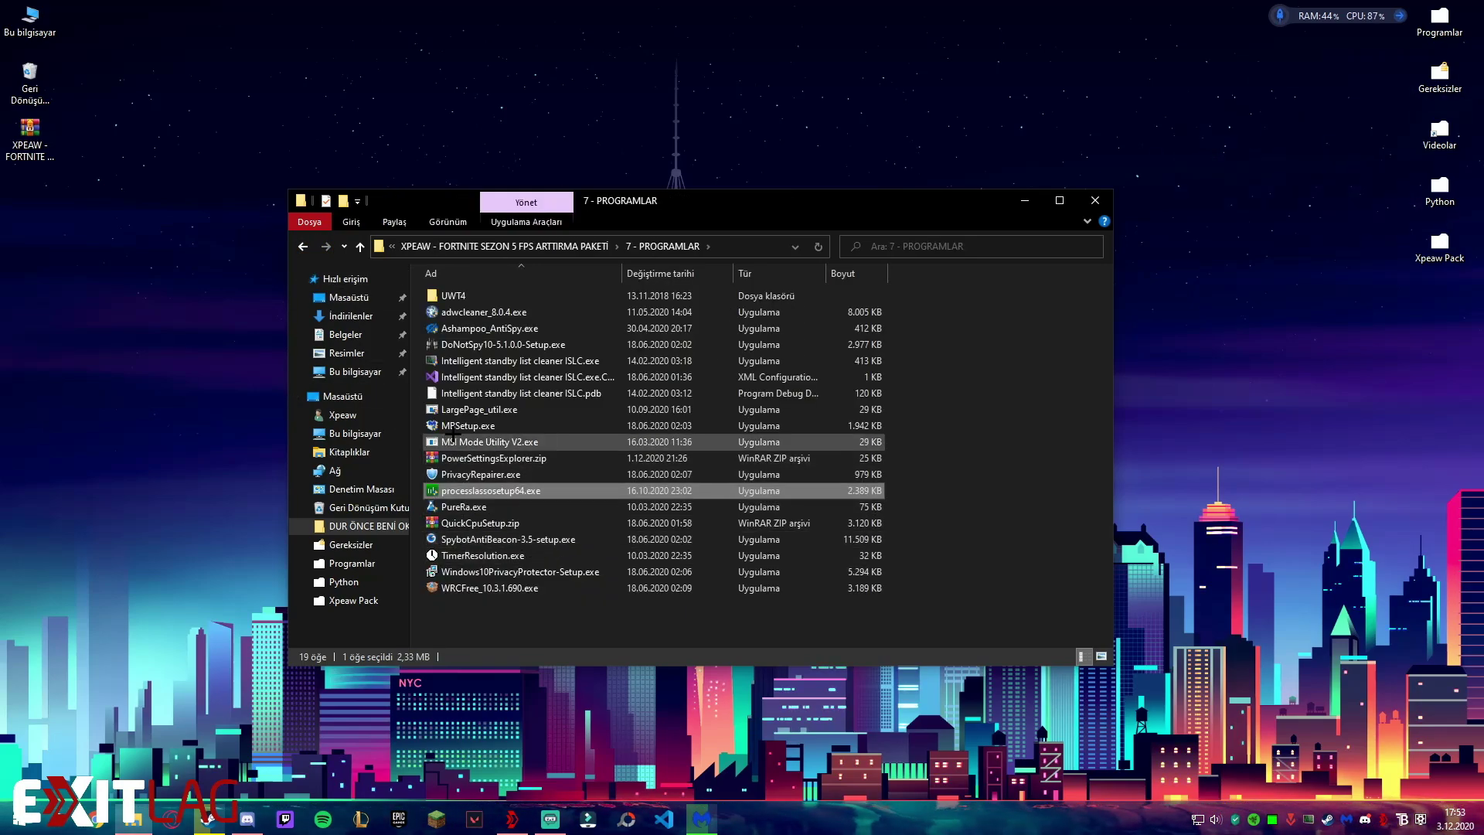
pyautogui.click(445, 361)
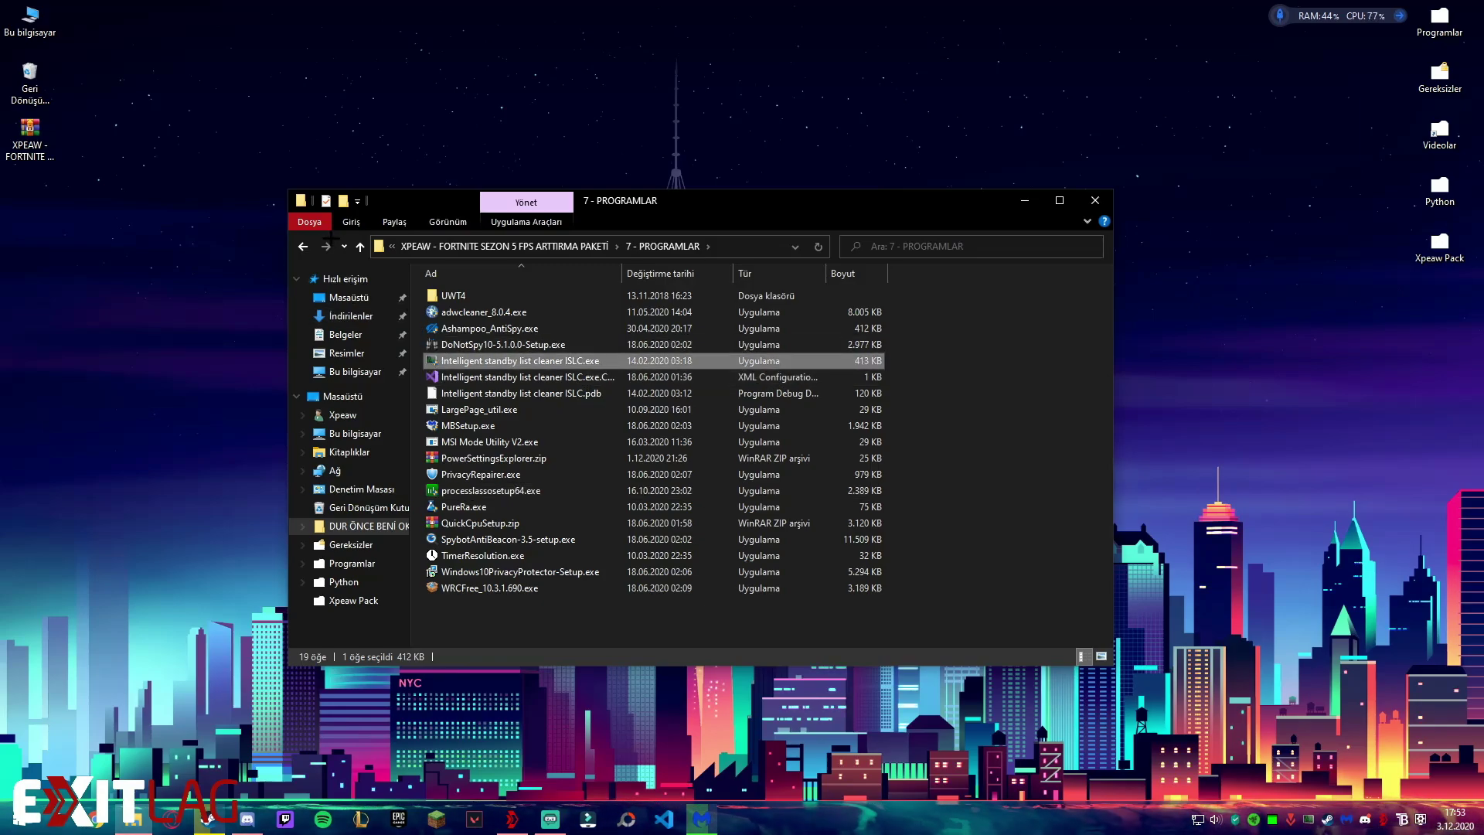
pyautogui.click(311, 247)
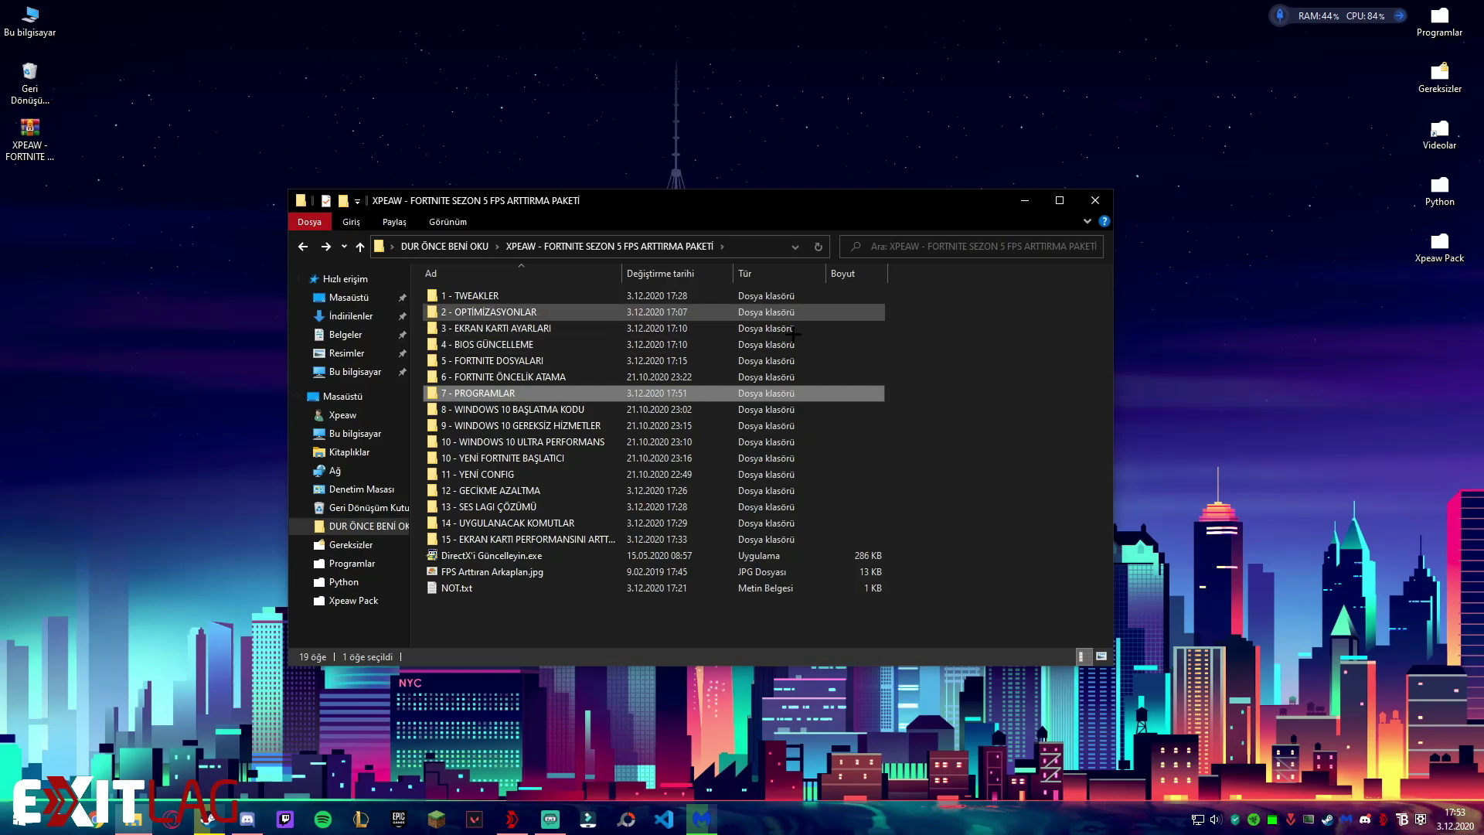
# Open KOD.txt from the 8 - WINDOWS 10 BAŞLATMA KODU folder, look up the CPU's logical processors in Task Manager, and close both windows.
pyautogui.doubleClick(528, 409)
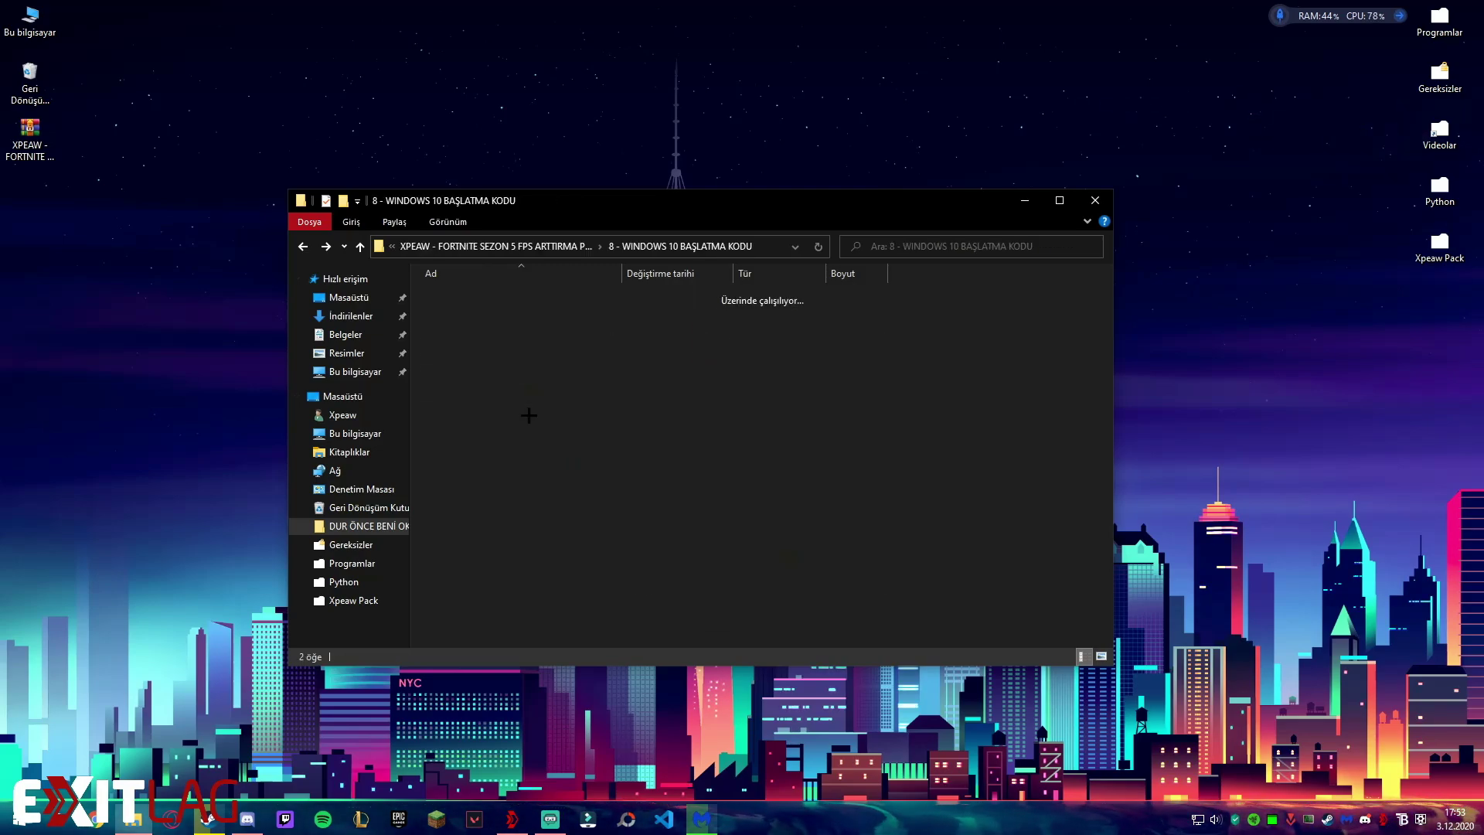
pyautogui.doubleClick(491, 312)
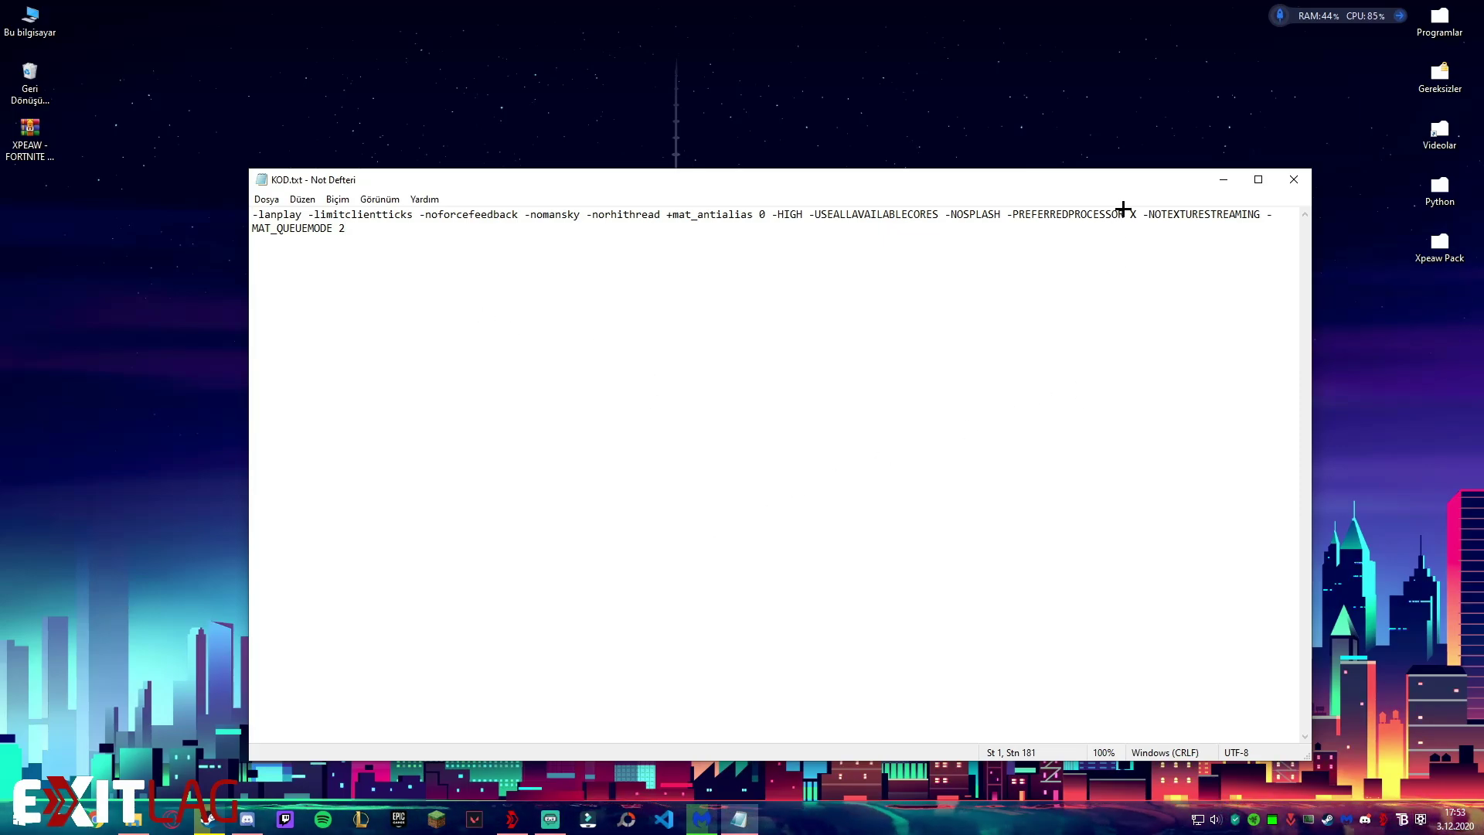
pyautogui.rightClick(1018, 763)
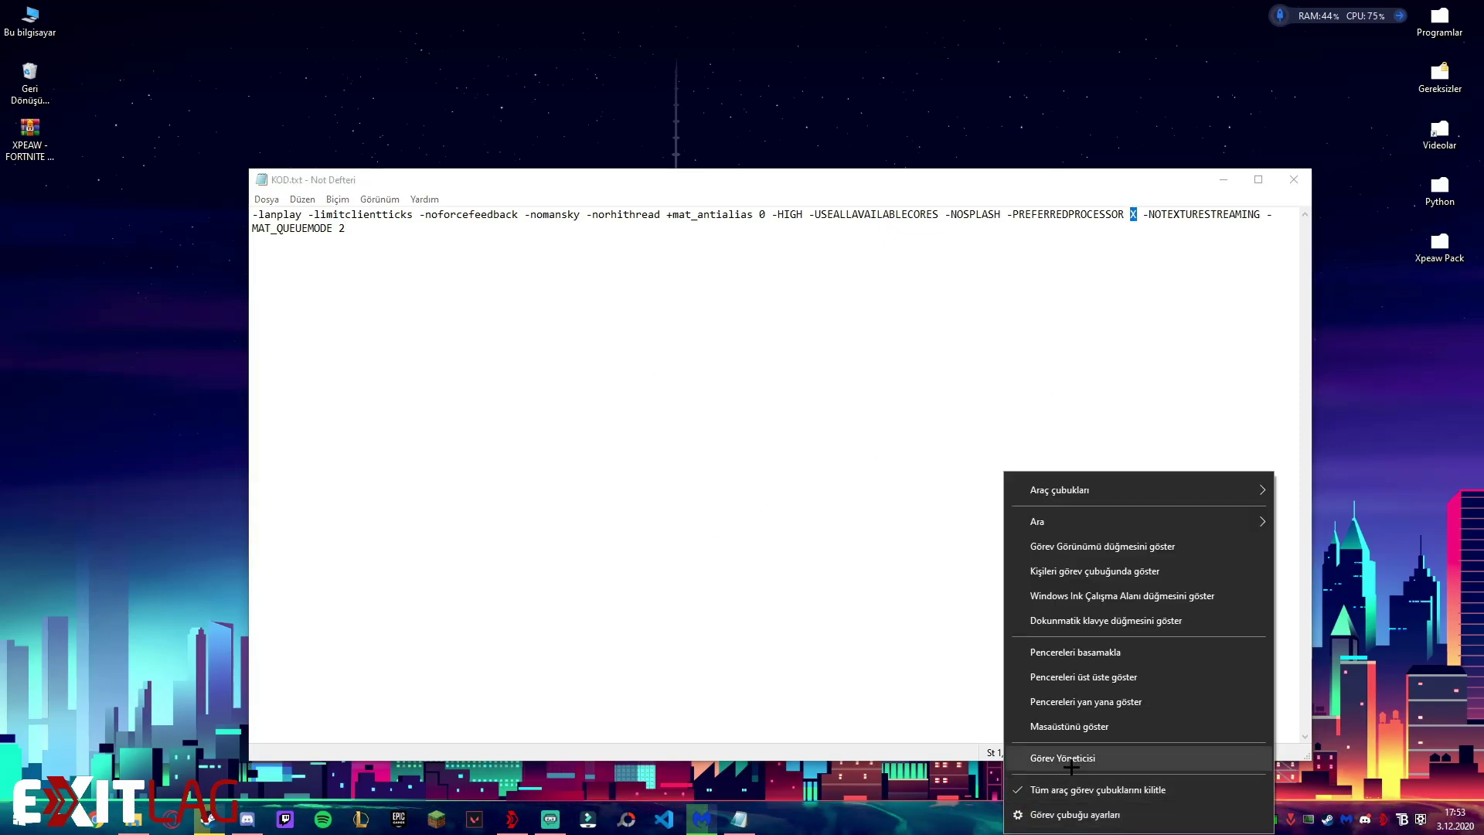
pyautogui.press('Escape')
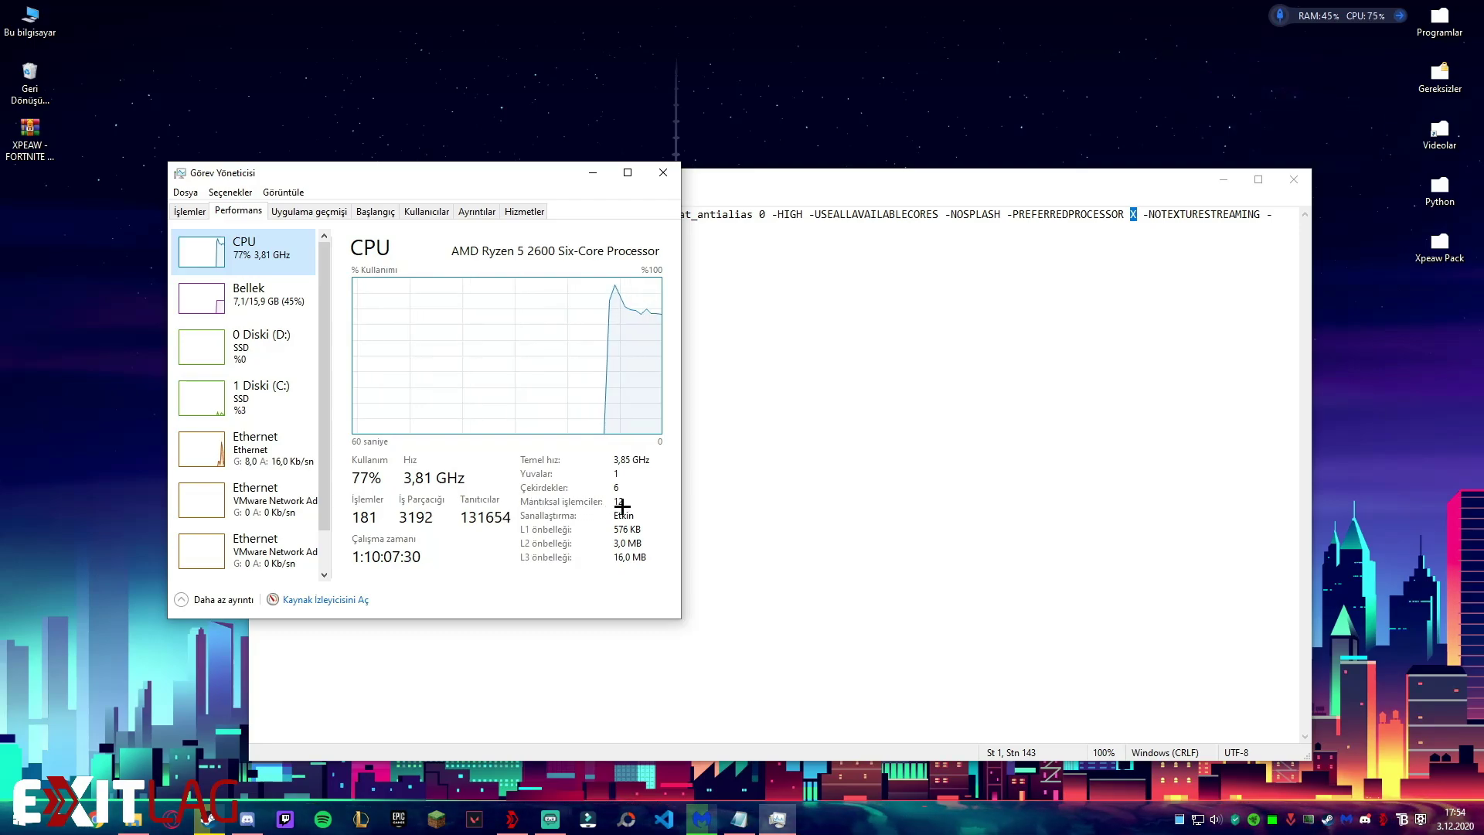
pyautogui.click(663, 173)
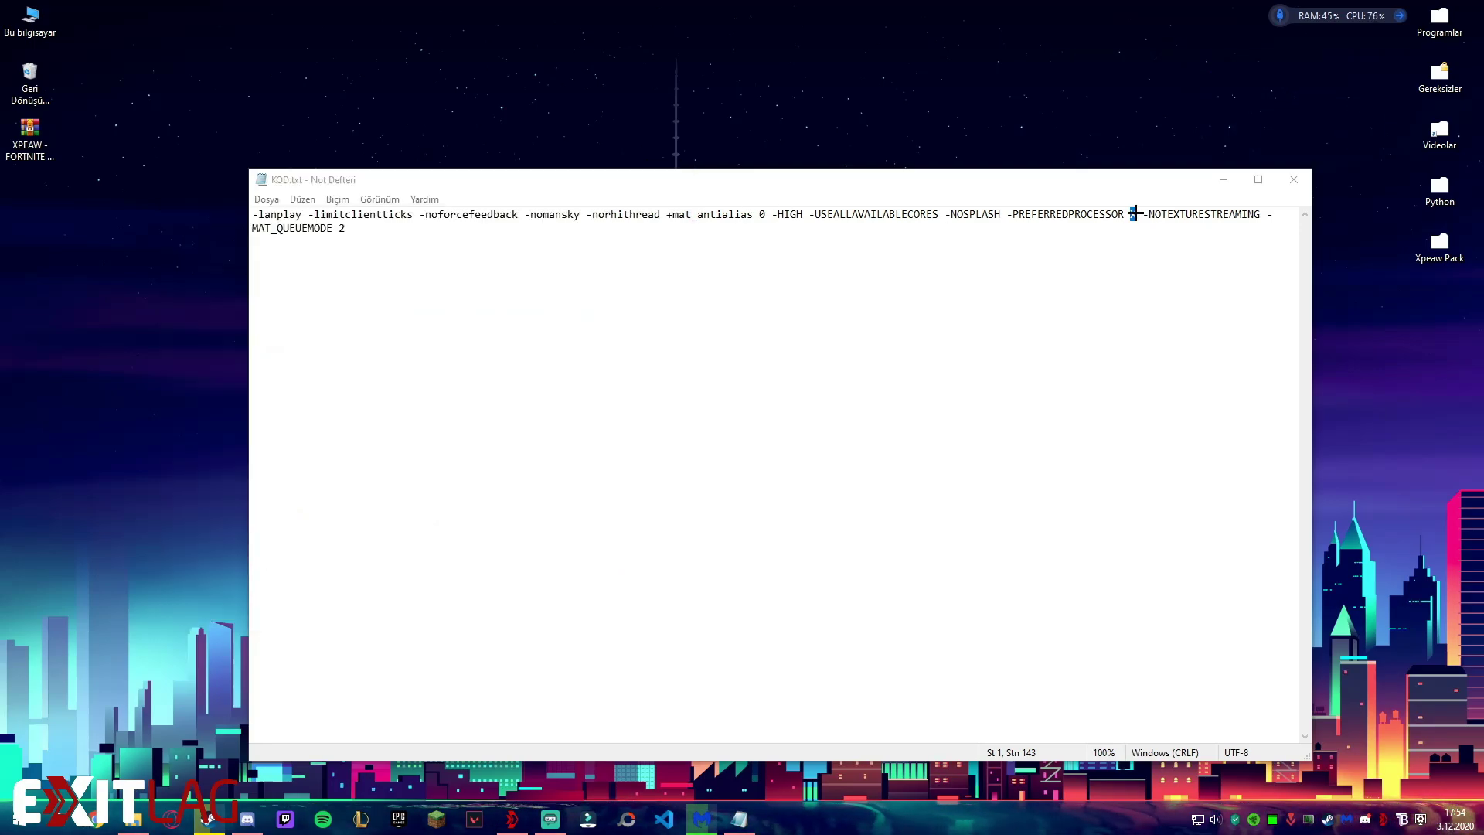
pyautogui.click(1293, 179)
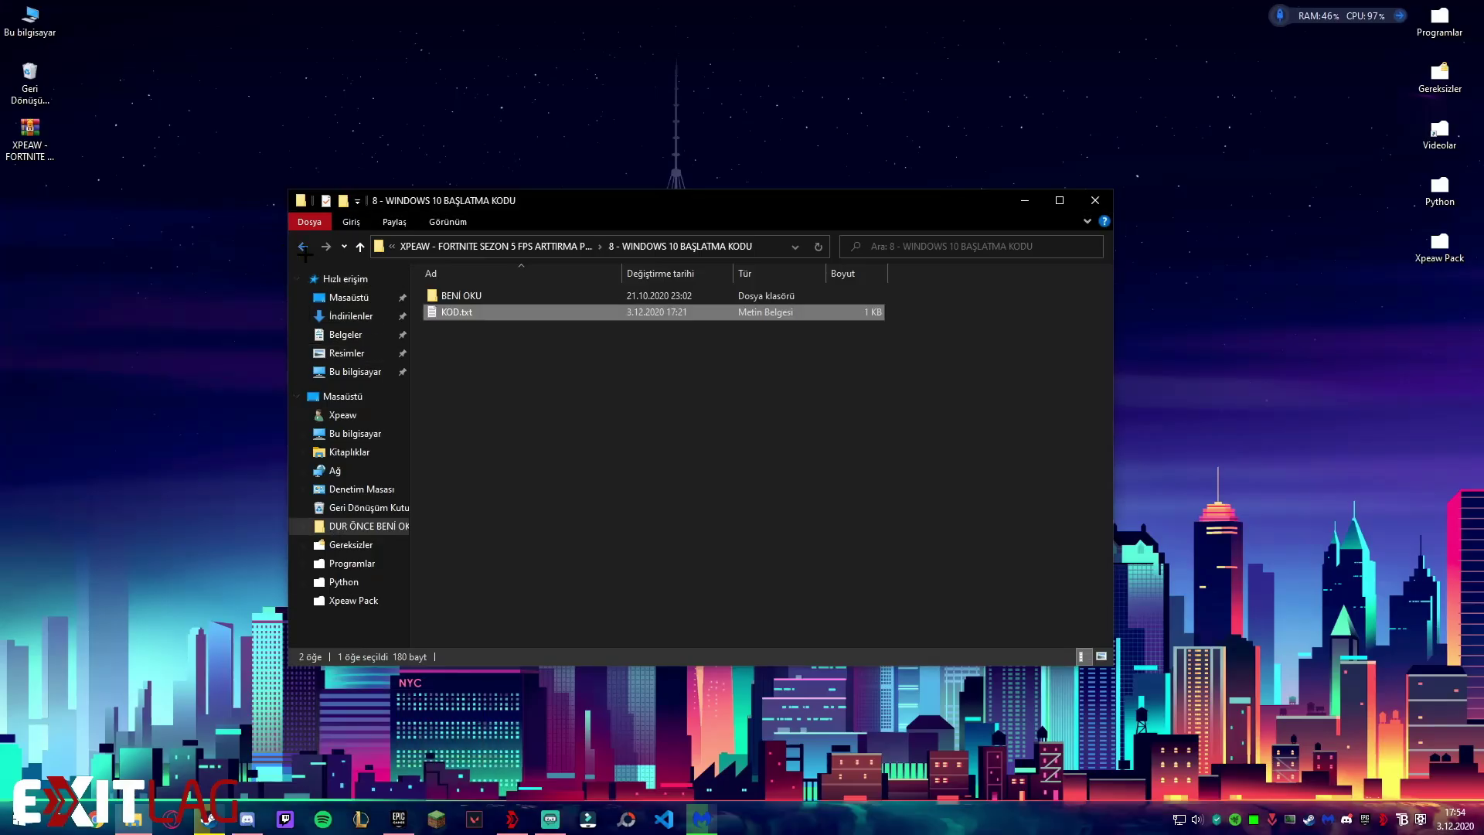
# Open HİZMETLER.txt from the 9 - WINDOWS 10 GEREKSİZ HİZMETLER folder, view the services it lists, and close it.
pyautogui.click(303, 247)
pyautogui.doubleClick(480, 404)
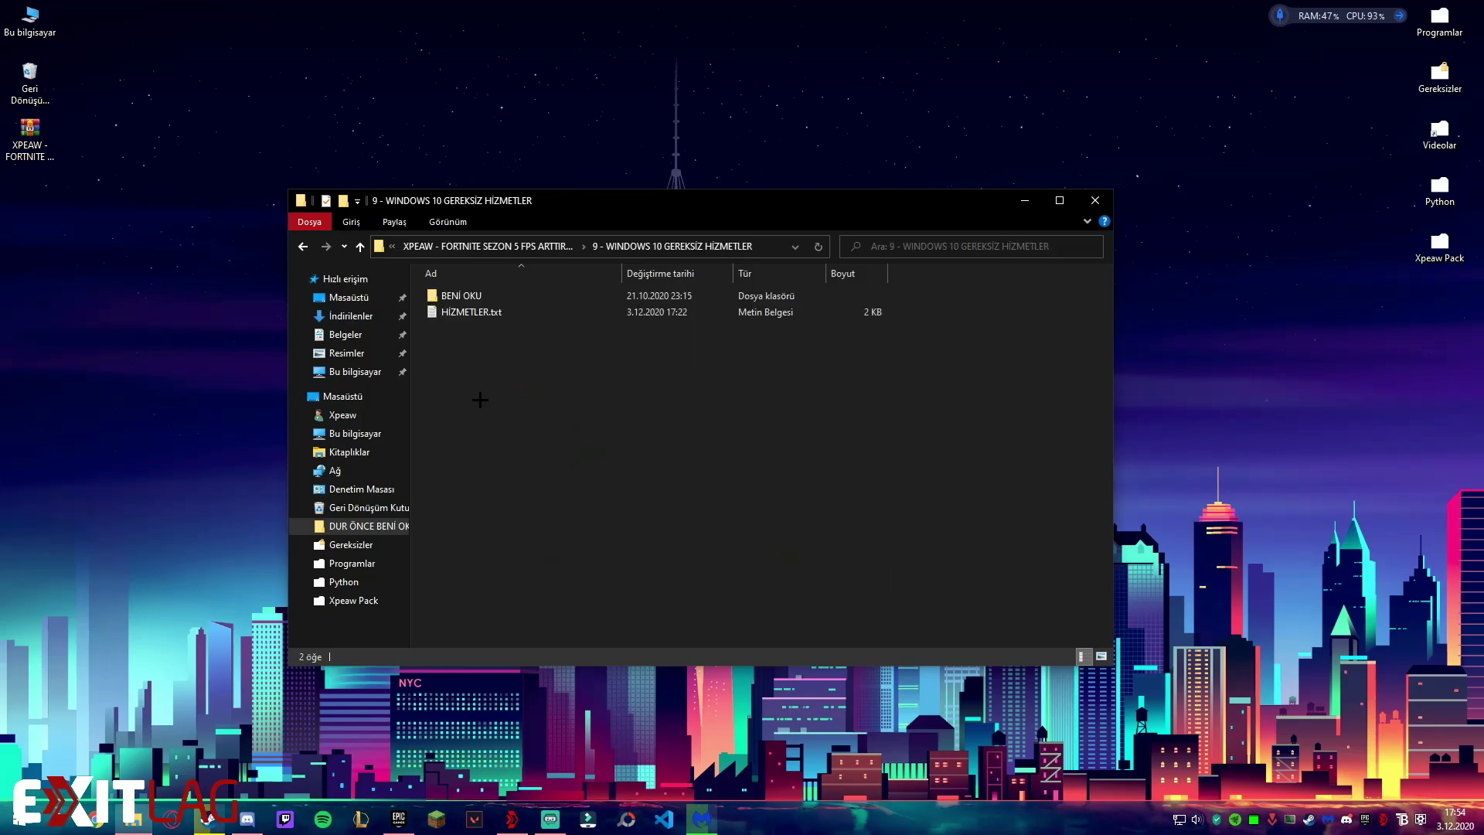
pyautogui.doubleClick(464, 313)
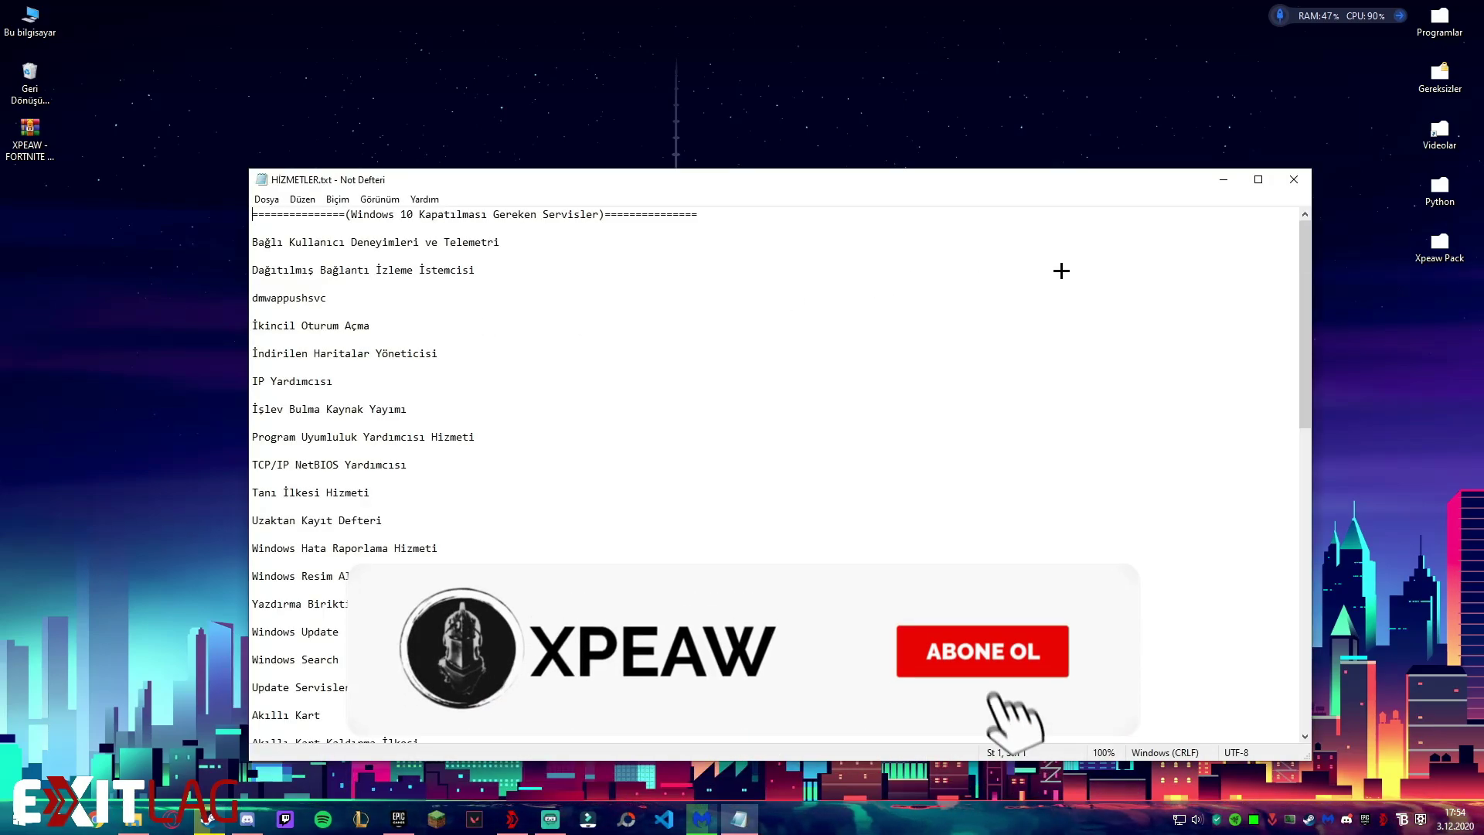
pyautogui.click(1293, 178)
# Open the Windows Services console by running services.msc.
pyautogui.press('super+r')
pyautogui.write('s')
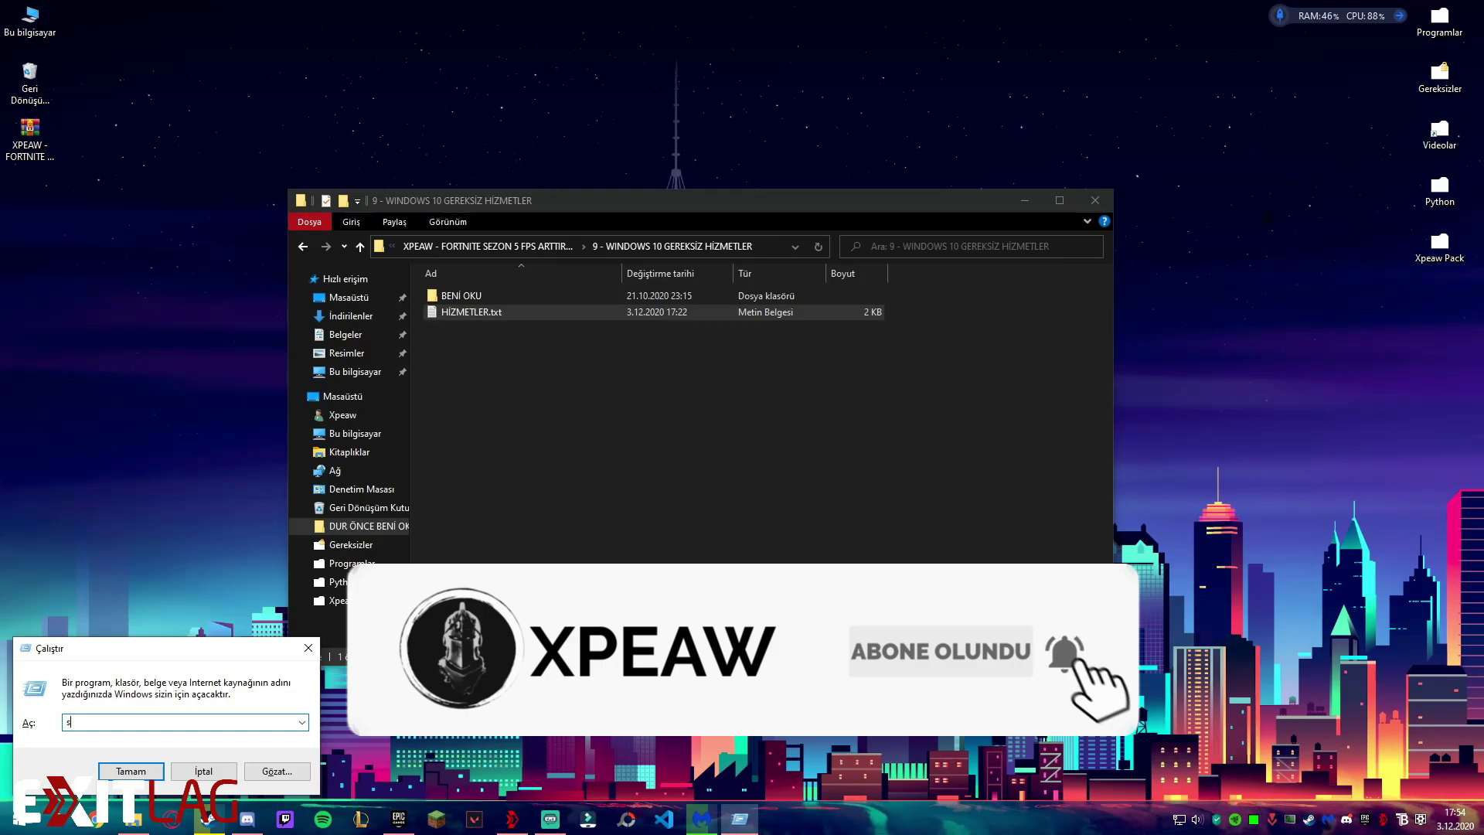
pyautogui.write('ervices.msc')
pyautogui.press('Return')
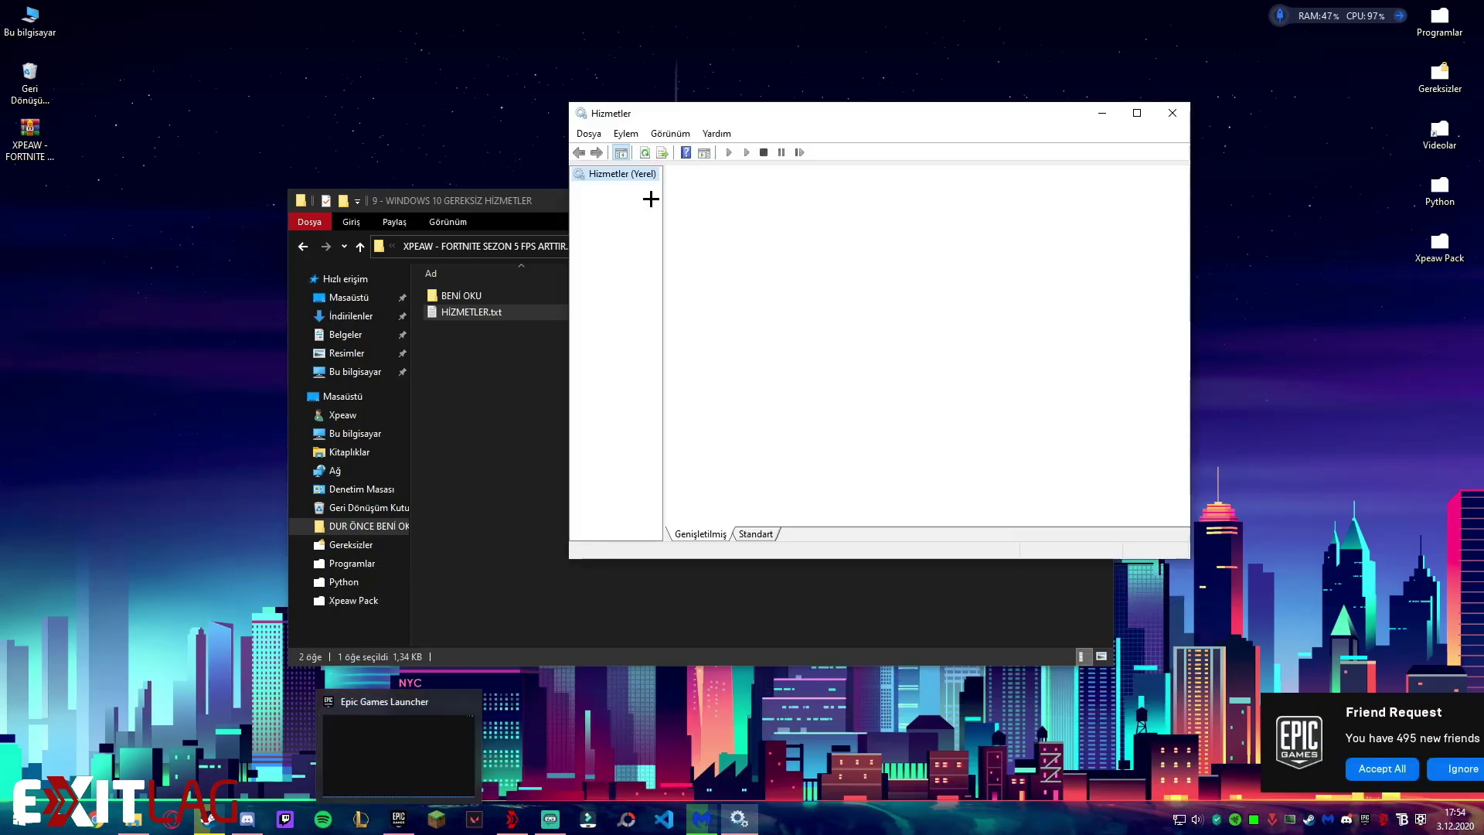
# Open the AdobeUpdateService properties, show the Devre Dışı option among its startup types, and cancel without changing the service.
pyautogui.moveTo(811, 164); pyautogui.dragTo(982, 357)
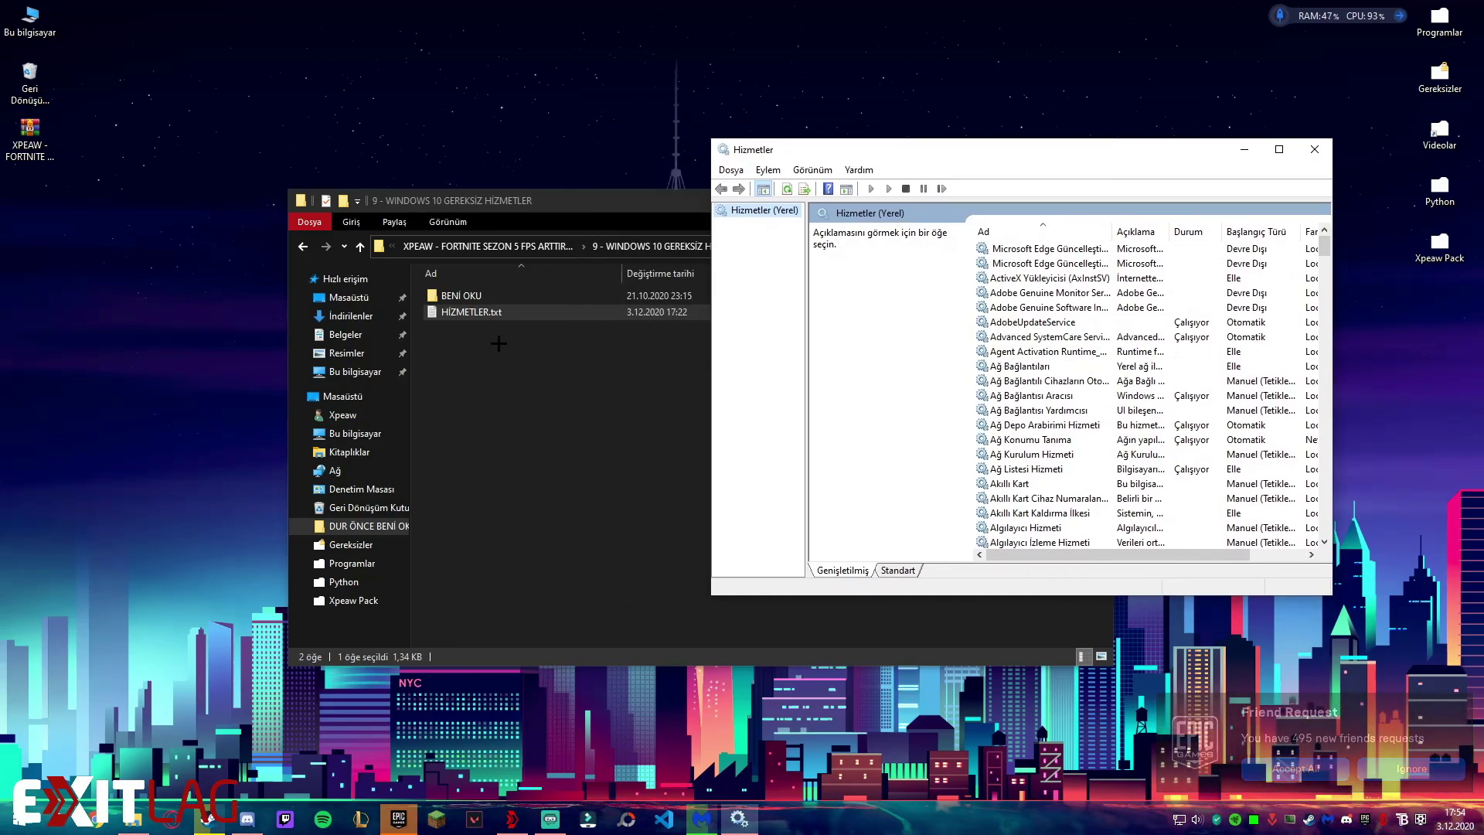
pyautogui.click(1018, 323)
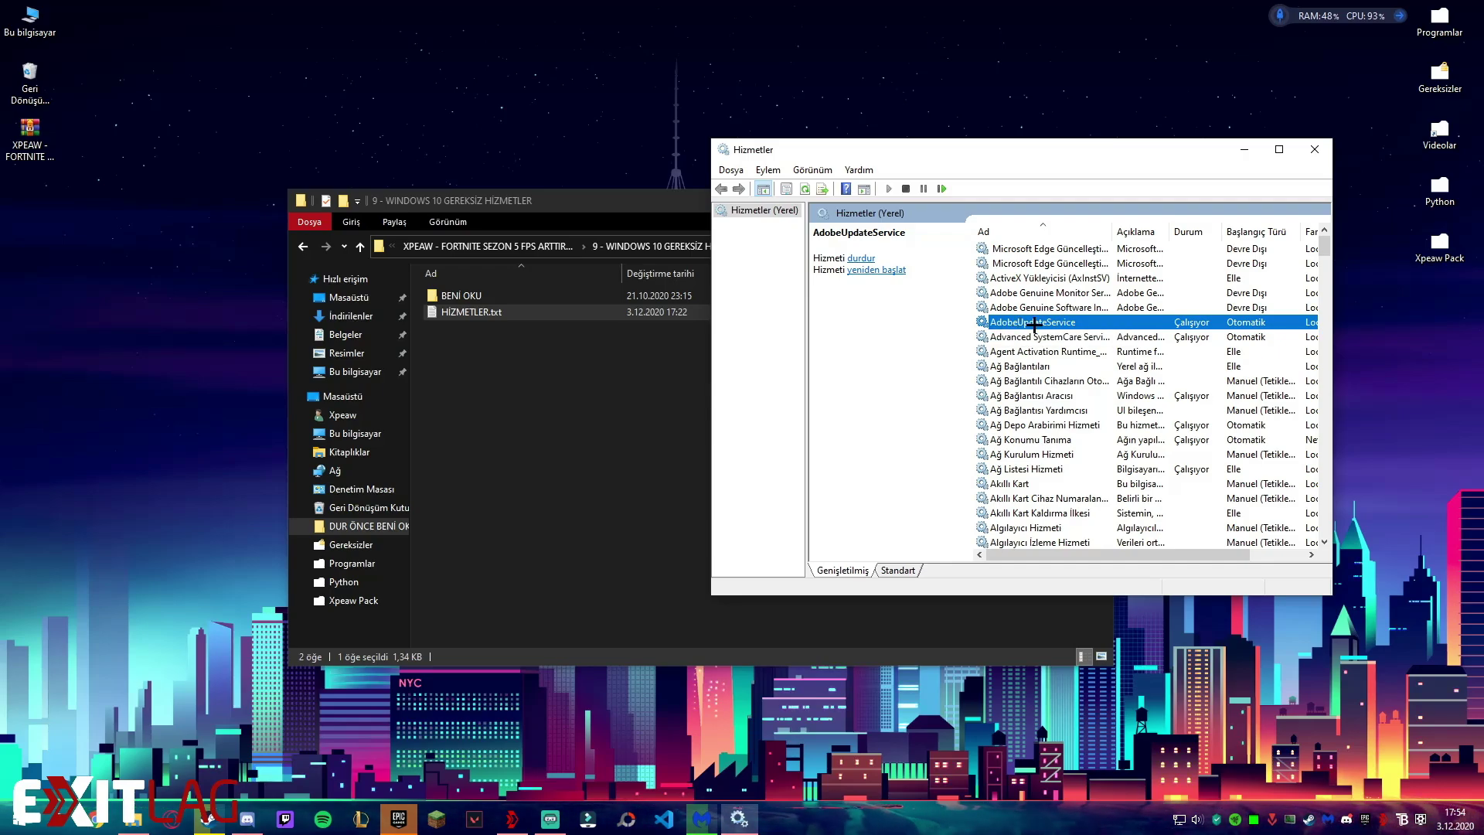
pyautogui.doubleClick(1034, 323)
pyautogui.click(989, 359)
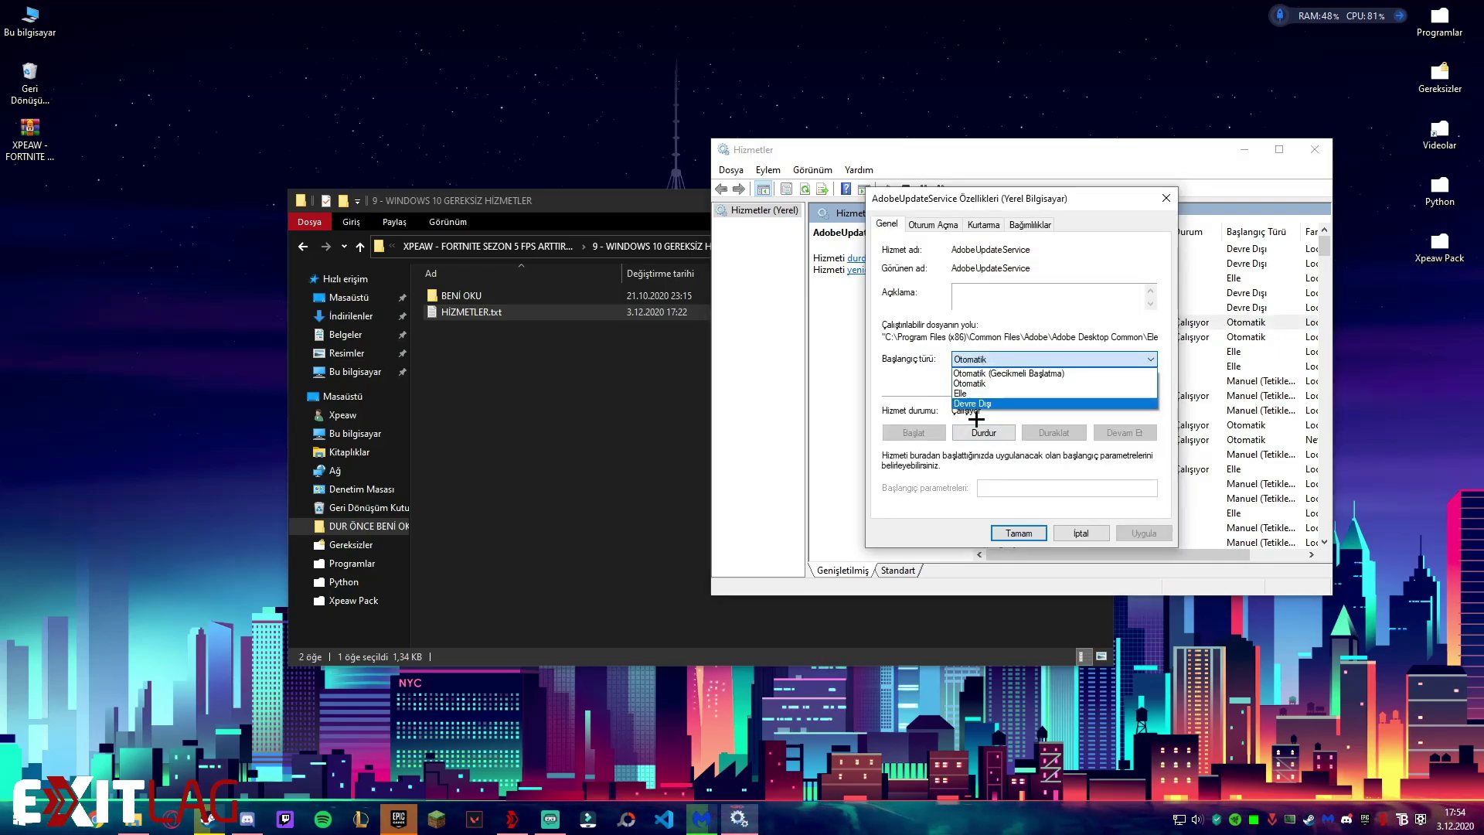
pyautogui.click(1080, 531)
pyautogui.click(1081, 532)
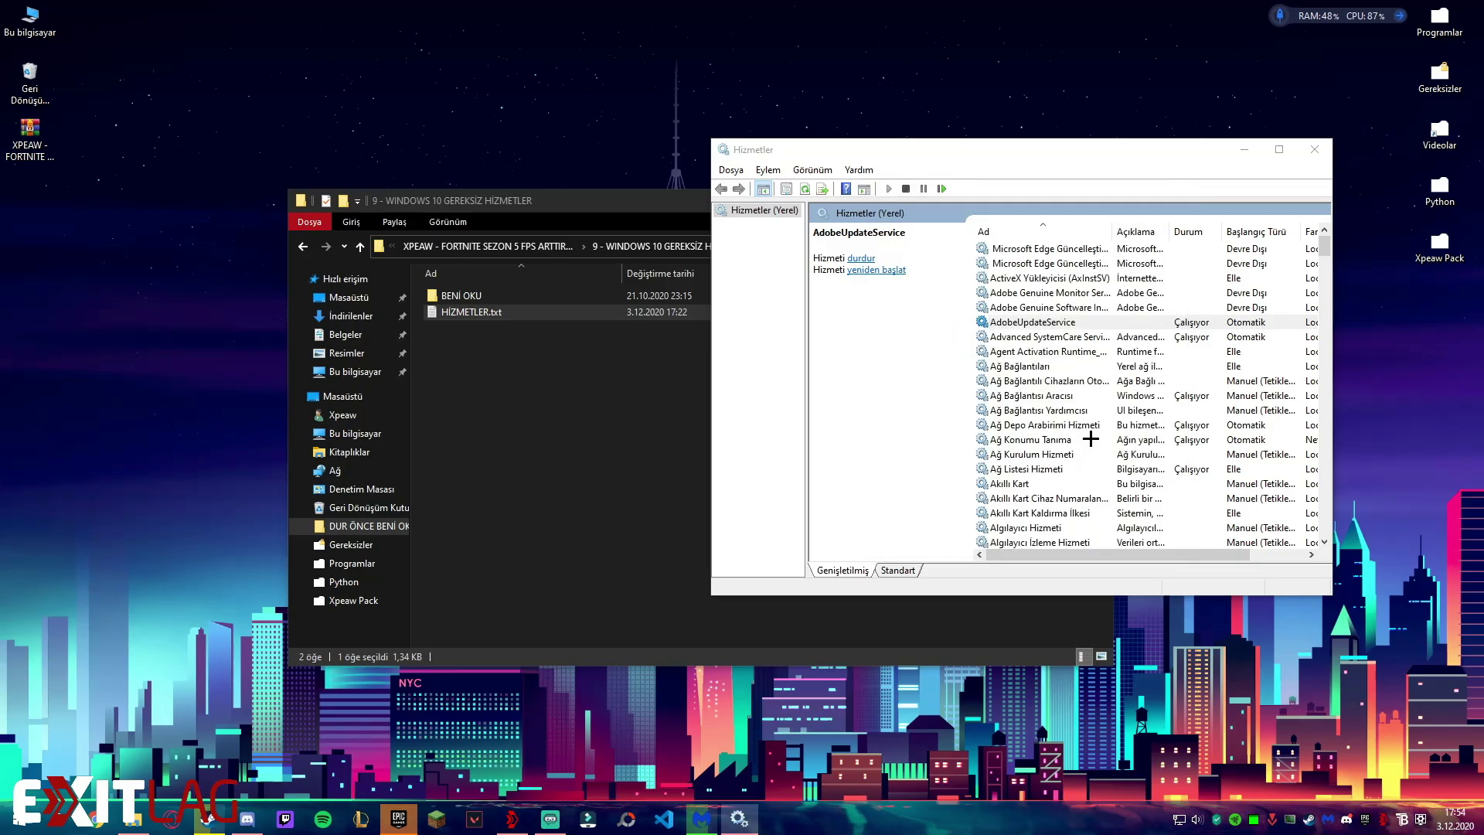
# Look through the rest of the services list, close the Services console, and return to the package folder.
pyautogui.moveTo(1327, 250); pyautogui.dragTo(1237, 464)
pyautogui.moveTo(1006, 148); pyautogui.dragTo(952, 190)
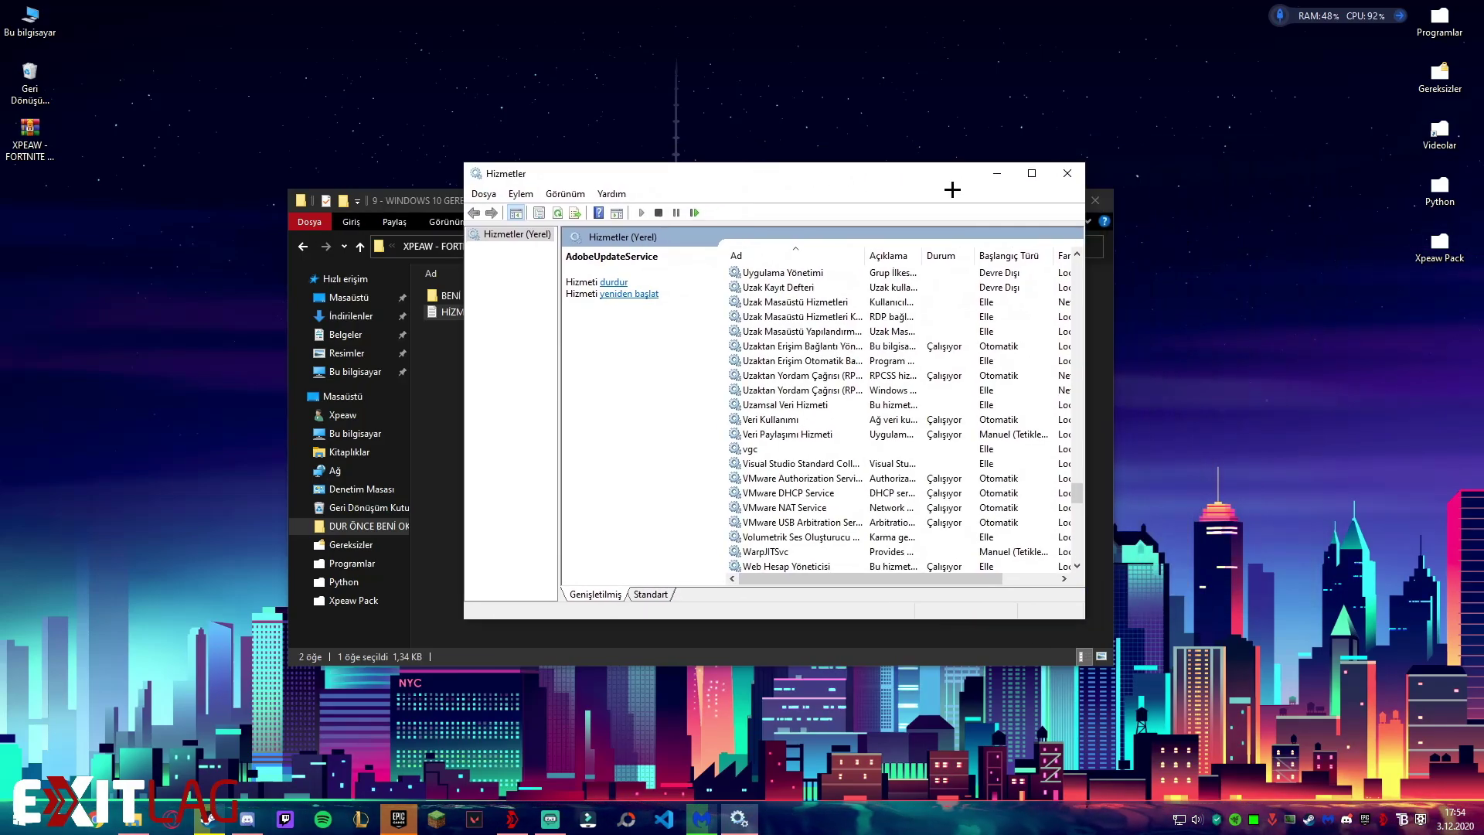
pyautogui.click(1060, 167)
pyautogui.click(303, 245)
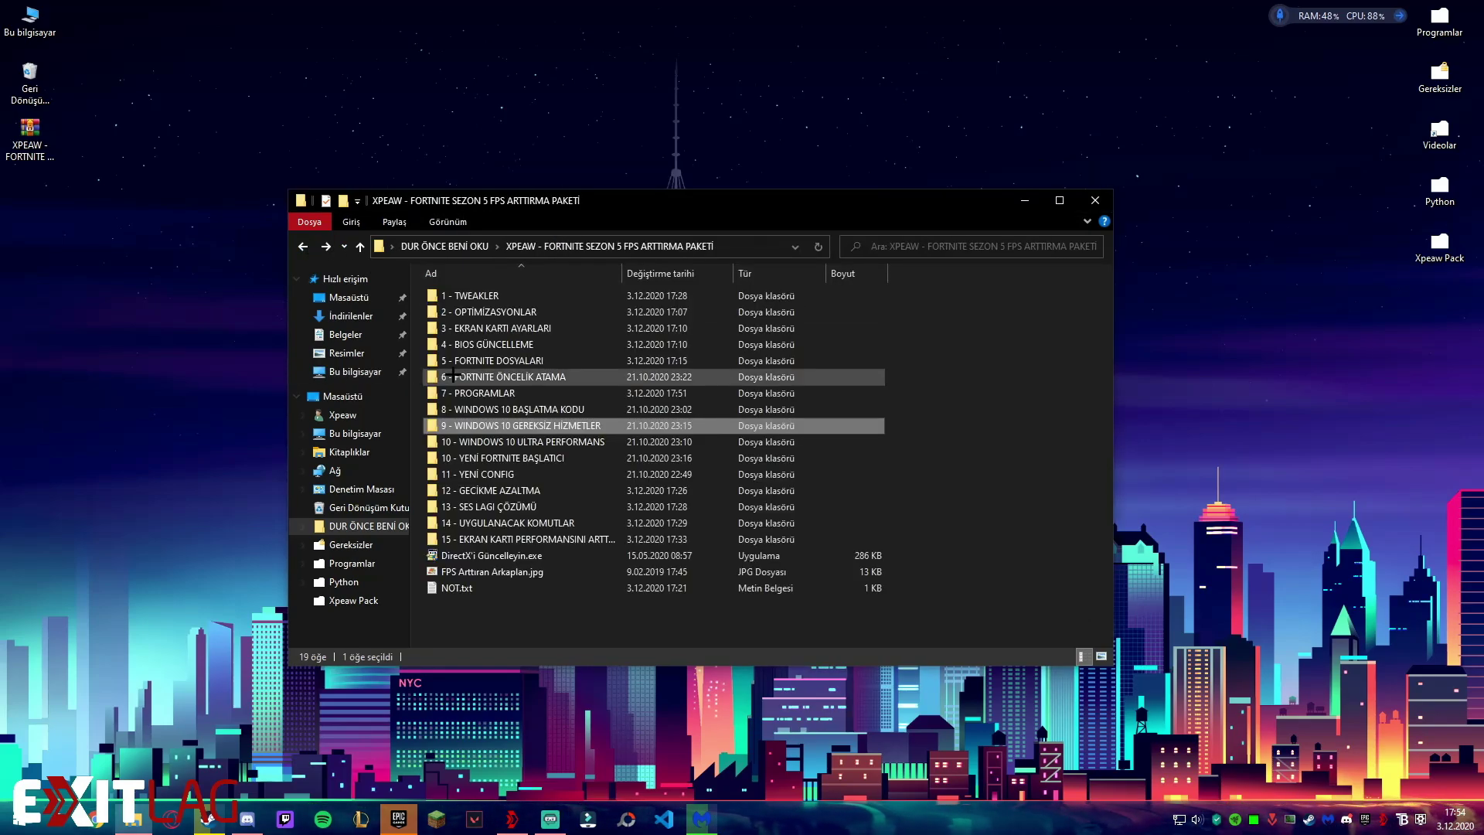
# Open NOT.txt from the 10 - WINDOWS 10 ULTRA PERFORMANS folder, read it, and close it.
pyautogui.doubleClick(488, 441)
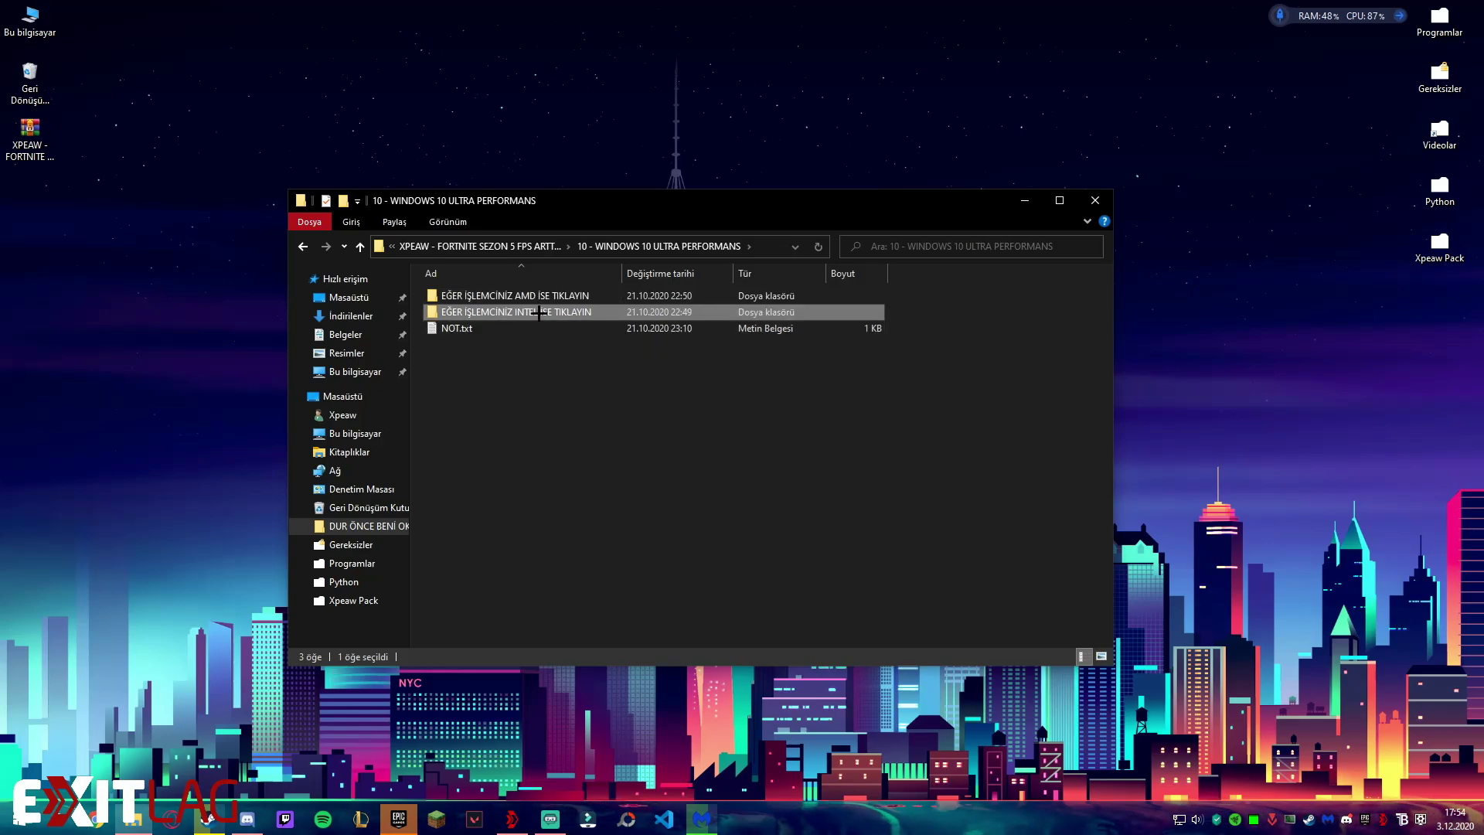
pyautogui.click(501, 330)
pyautogui.doubleClick(501, 330)
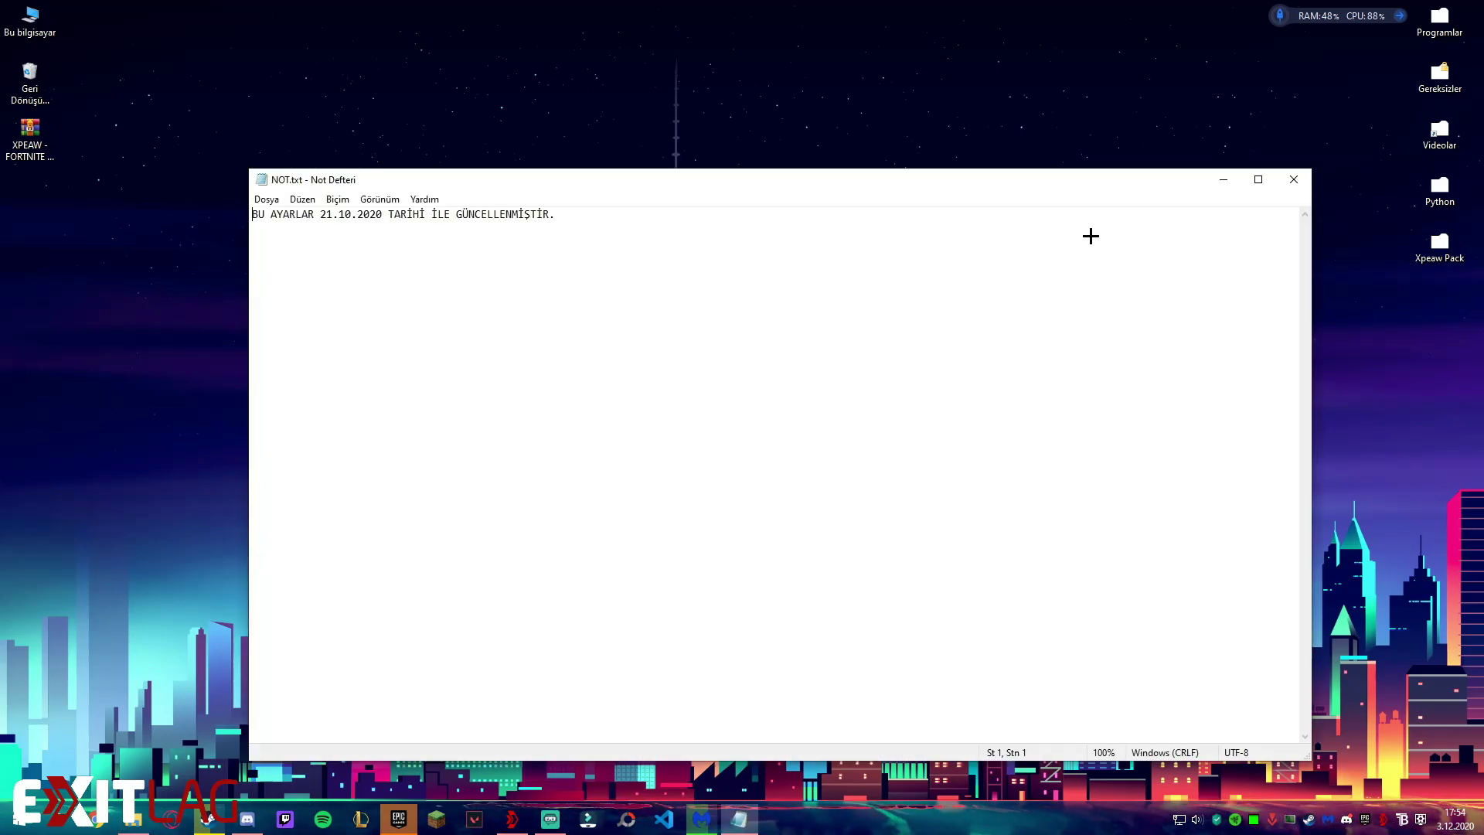
pyautogui.hotkey('ctrl', 'a')
pyautogui.press('Right')
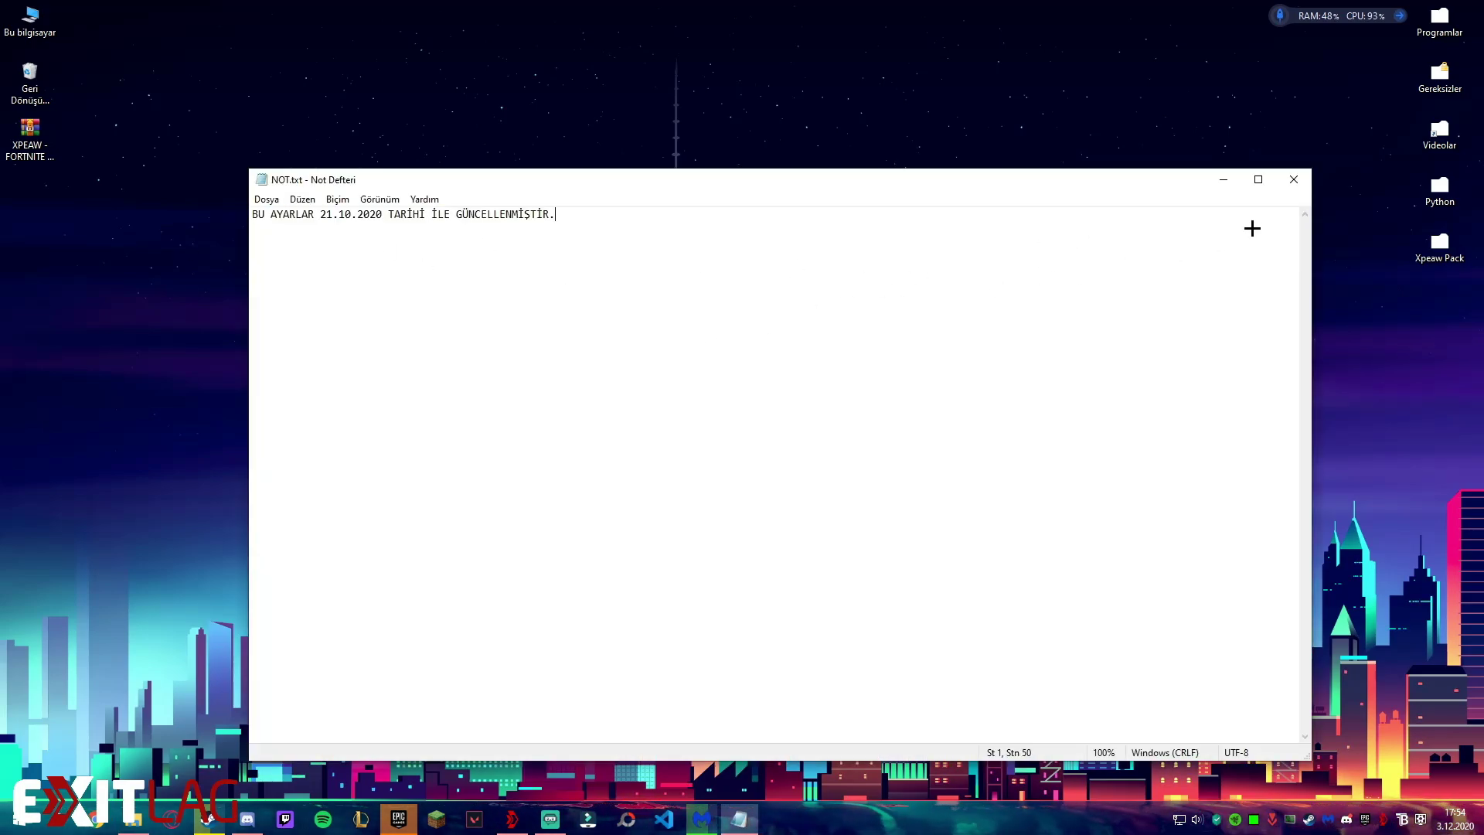
pyautogui.click(1303, 174)
# Delete NOT.txt from the 10 - WINDOWS 10 ULTRA PERFORMANS folder and return to the package folder.
pyautogui.press('Delete')
pyautogui.press('Return')
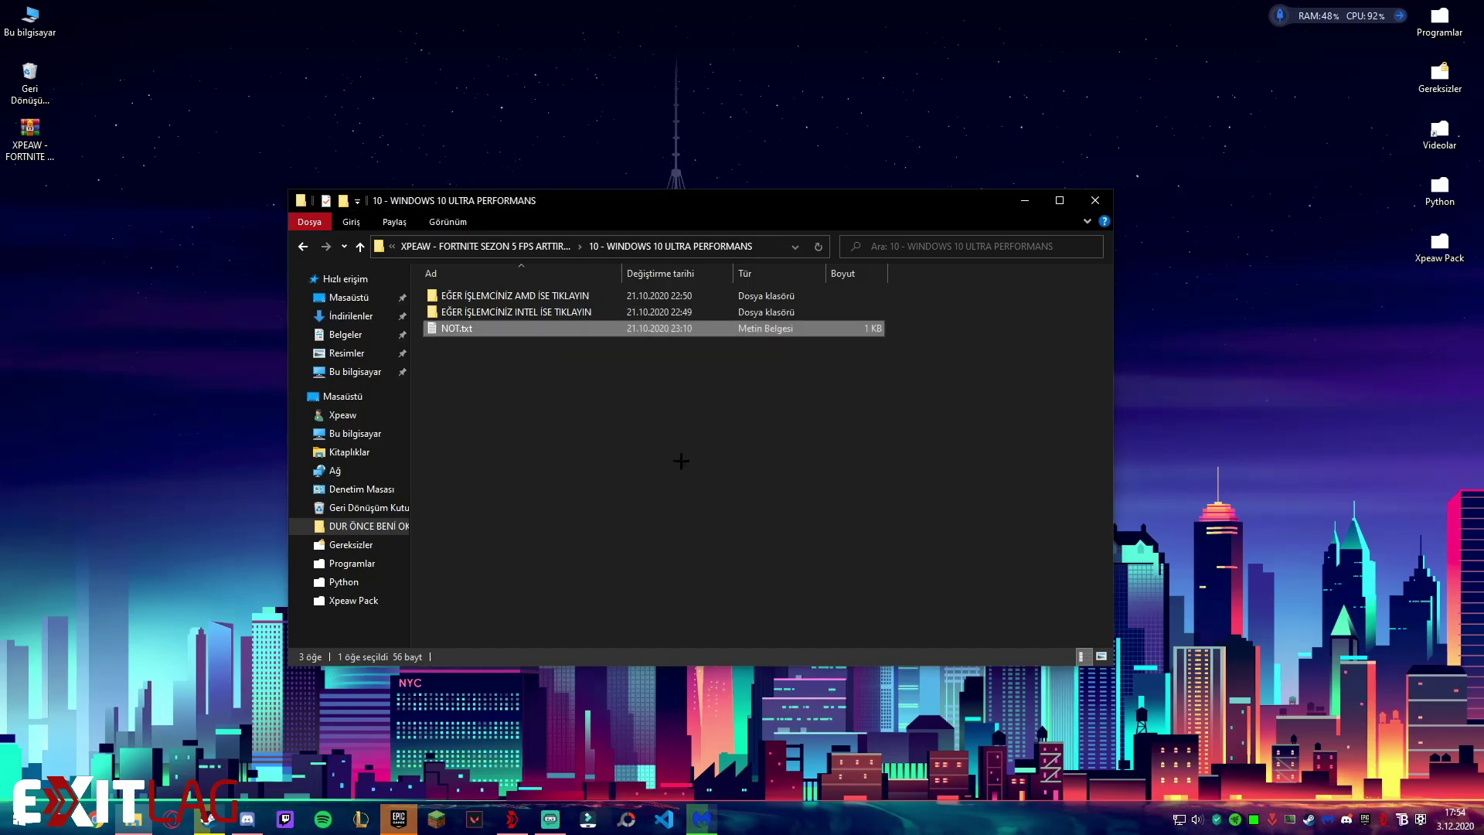
pyautogui.moveTo(788, 512); pyautogui.dragTo(495, 317)
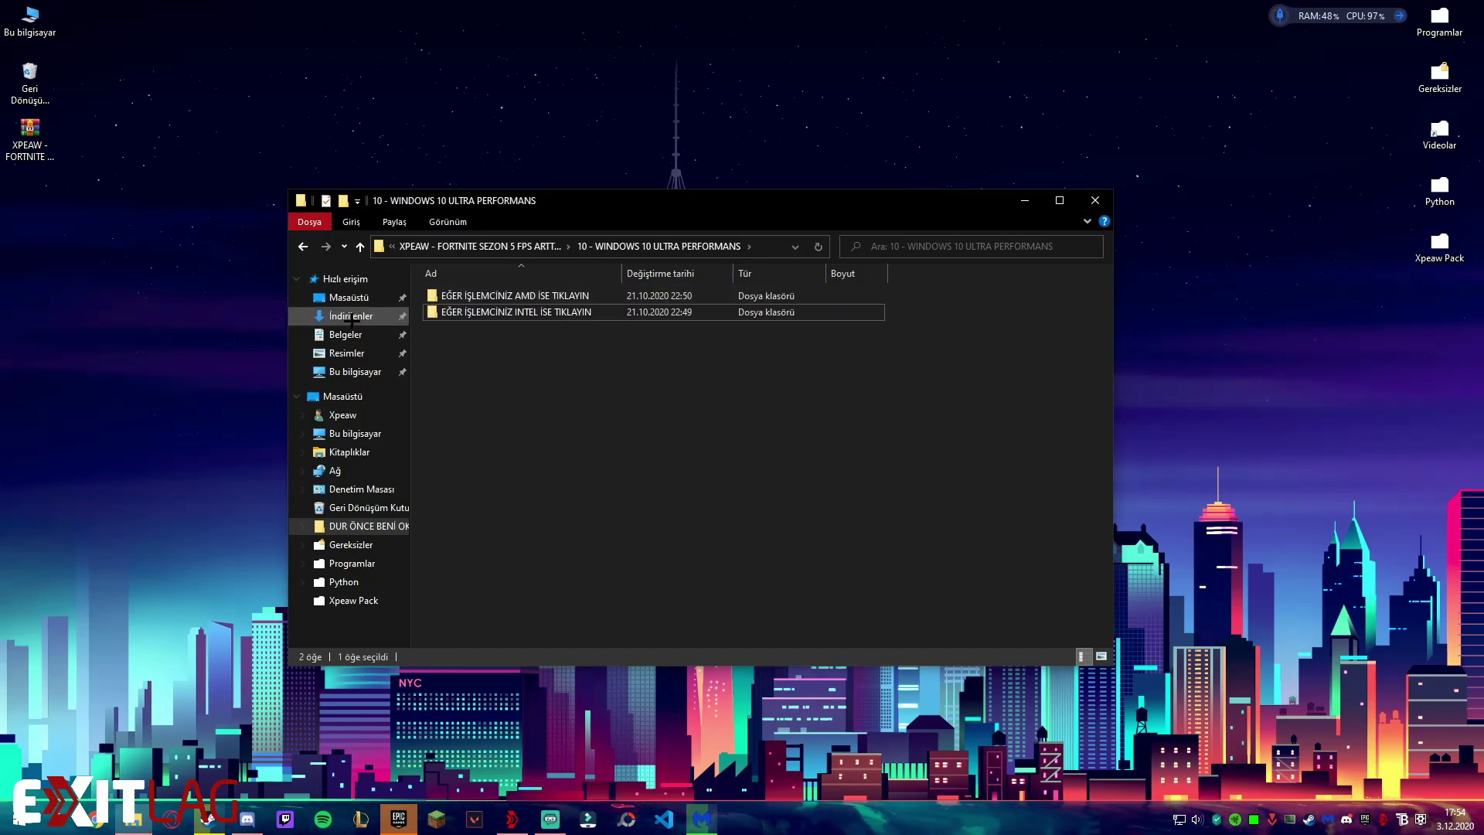
pyautogui.click(302, 246)
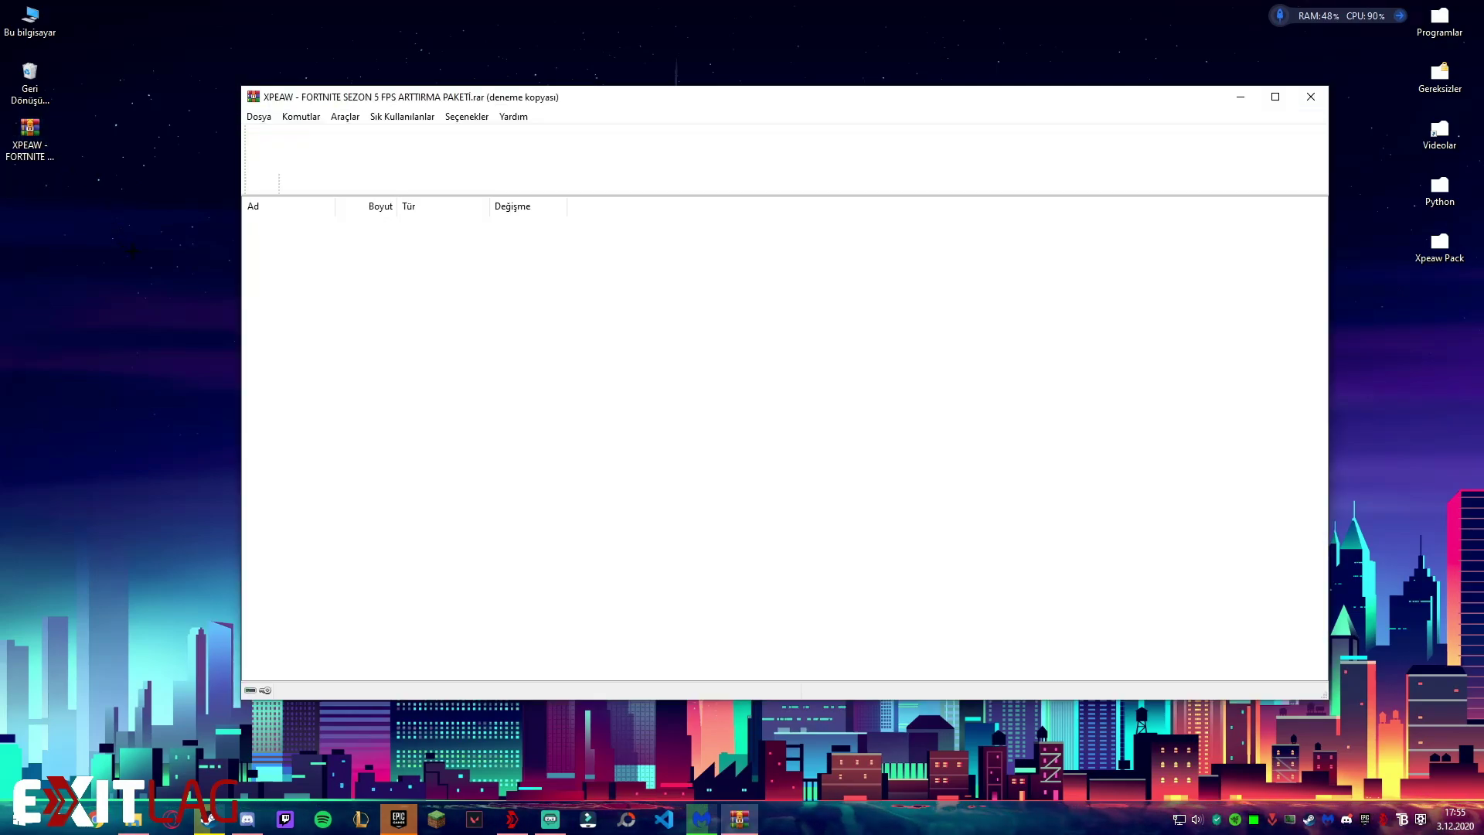
# Delete NOT.txt from the 10 - WINDOWS 10 ULTRA PERFORMANS folder inside the package's RAR archive, and close the archive.
pyautogui.press('Escape')
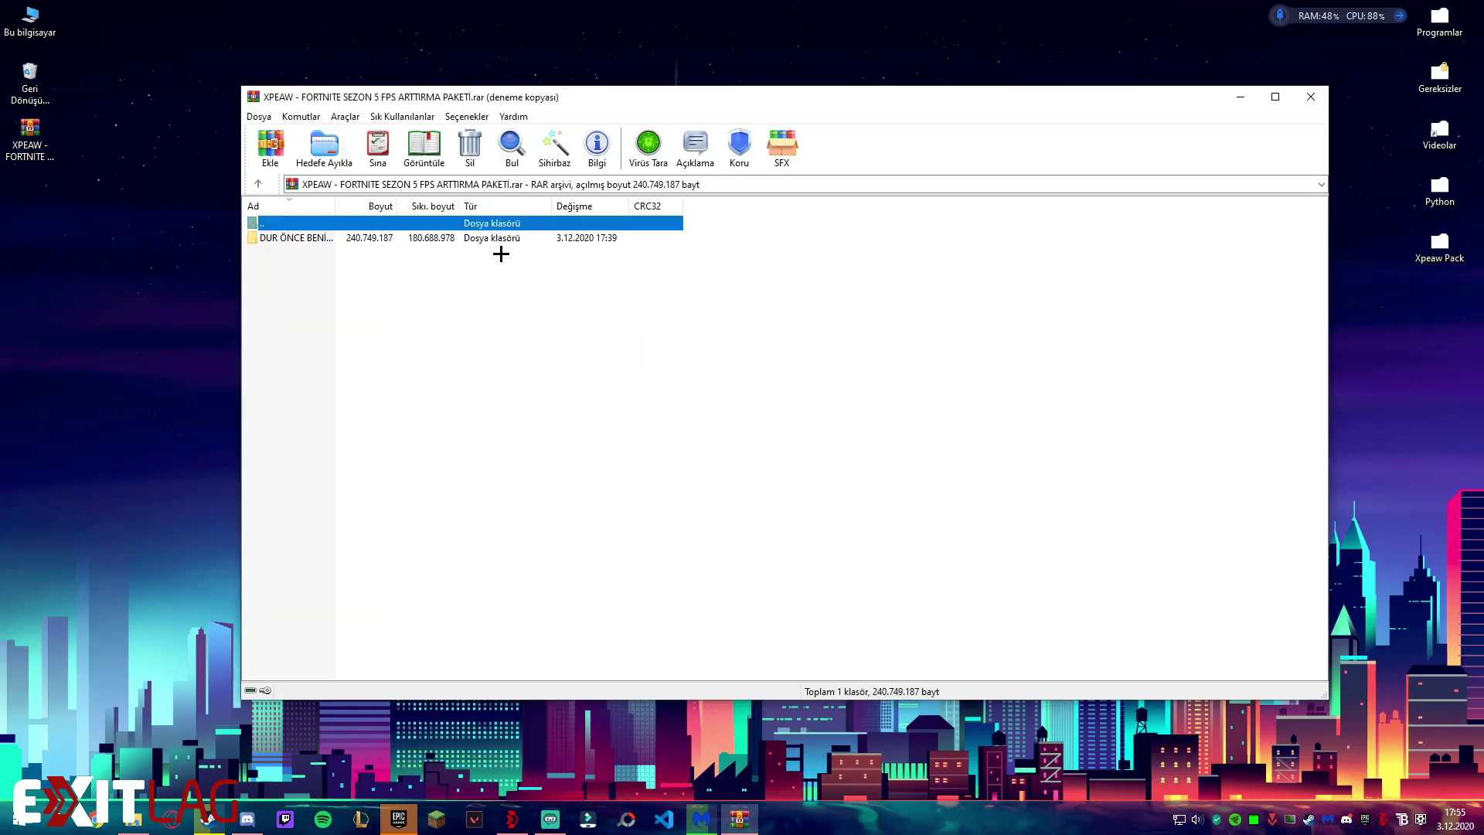
pyautogui.doubleClick(413, 236)
pyautogui.click(288, 238)
pyautogui.doubleClick(287, 235)
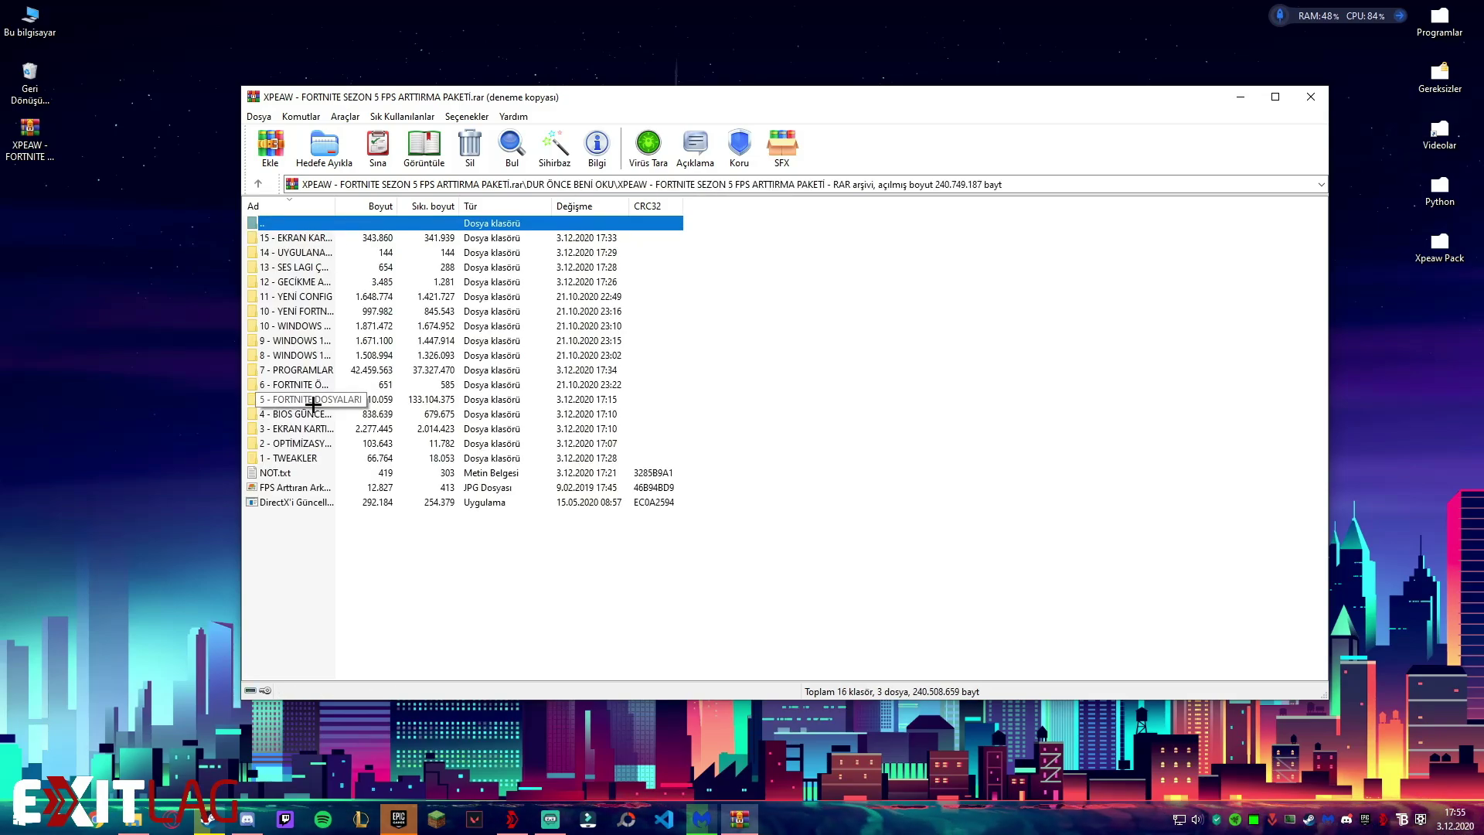
pyautogui.doubleClick(279, 325)
pyautogui.click(279, 270)
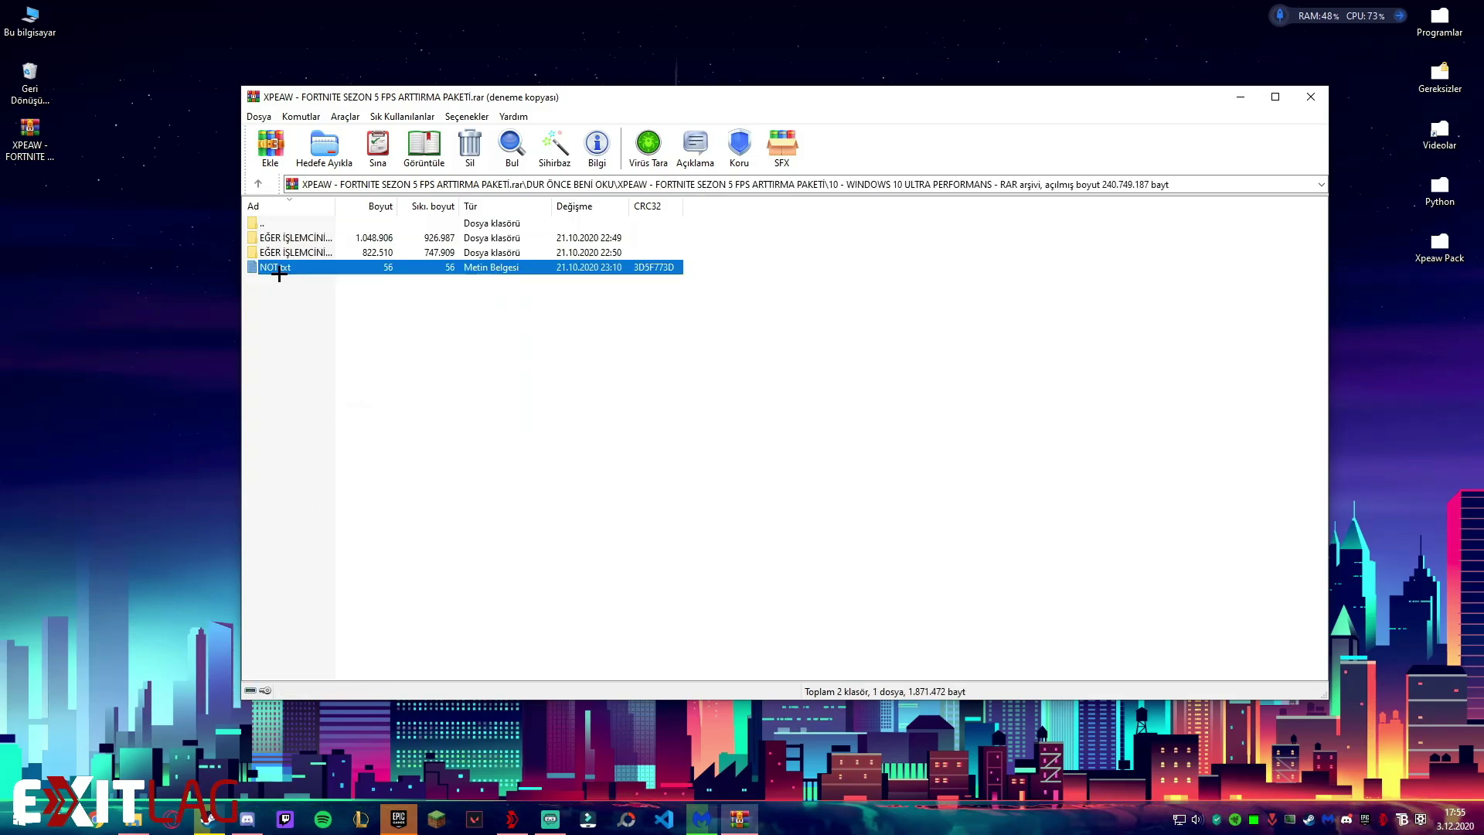
pyautogui.press('Delete')
pyautogui.click(768, 464)
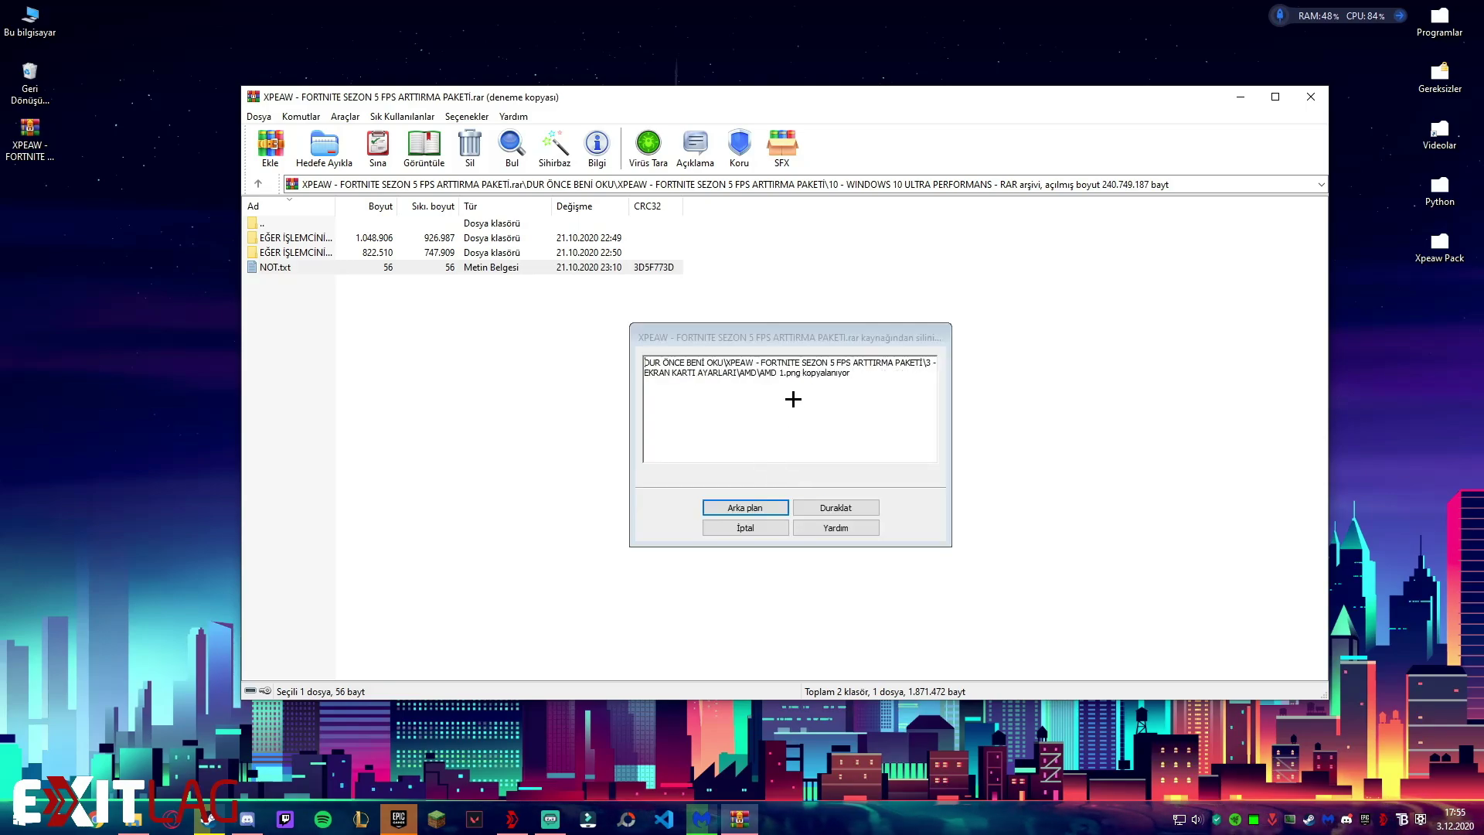
pyautogui.click(1307, 98)
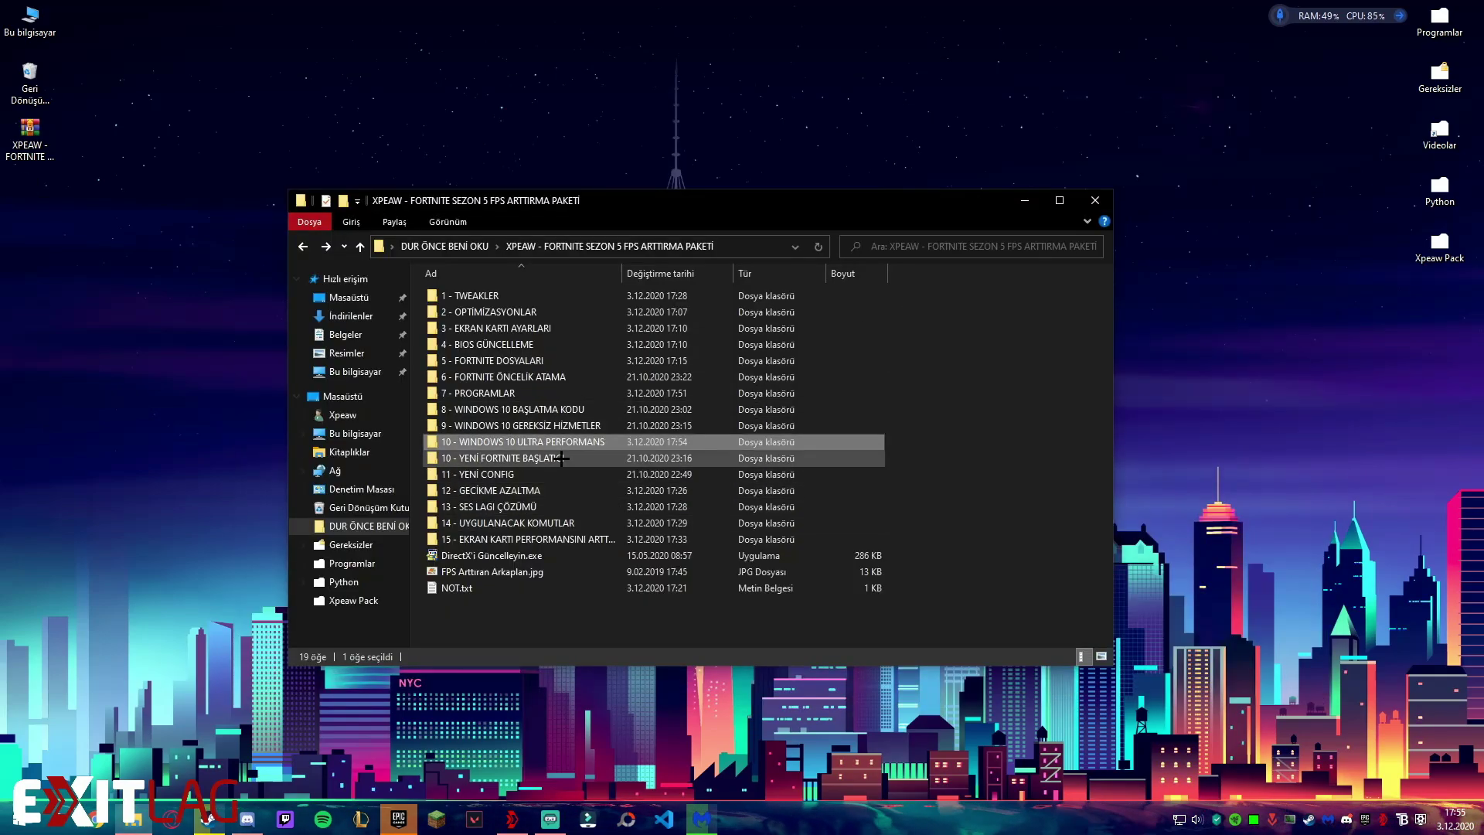
# View the 10 - WINDOWS 10 ULTRA PERFORMANS folder and the BENİ OKU folder of 10 - YENİ FORTNITE BAŞLATICI, and return to the package folder.
pyautogui.doubleClick(514, 443)
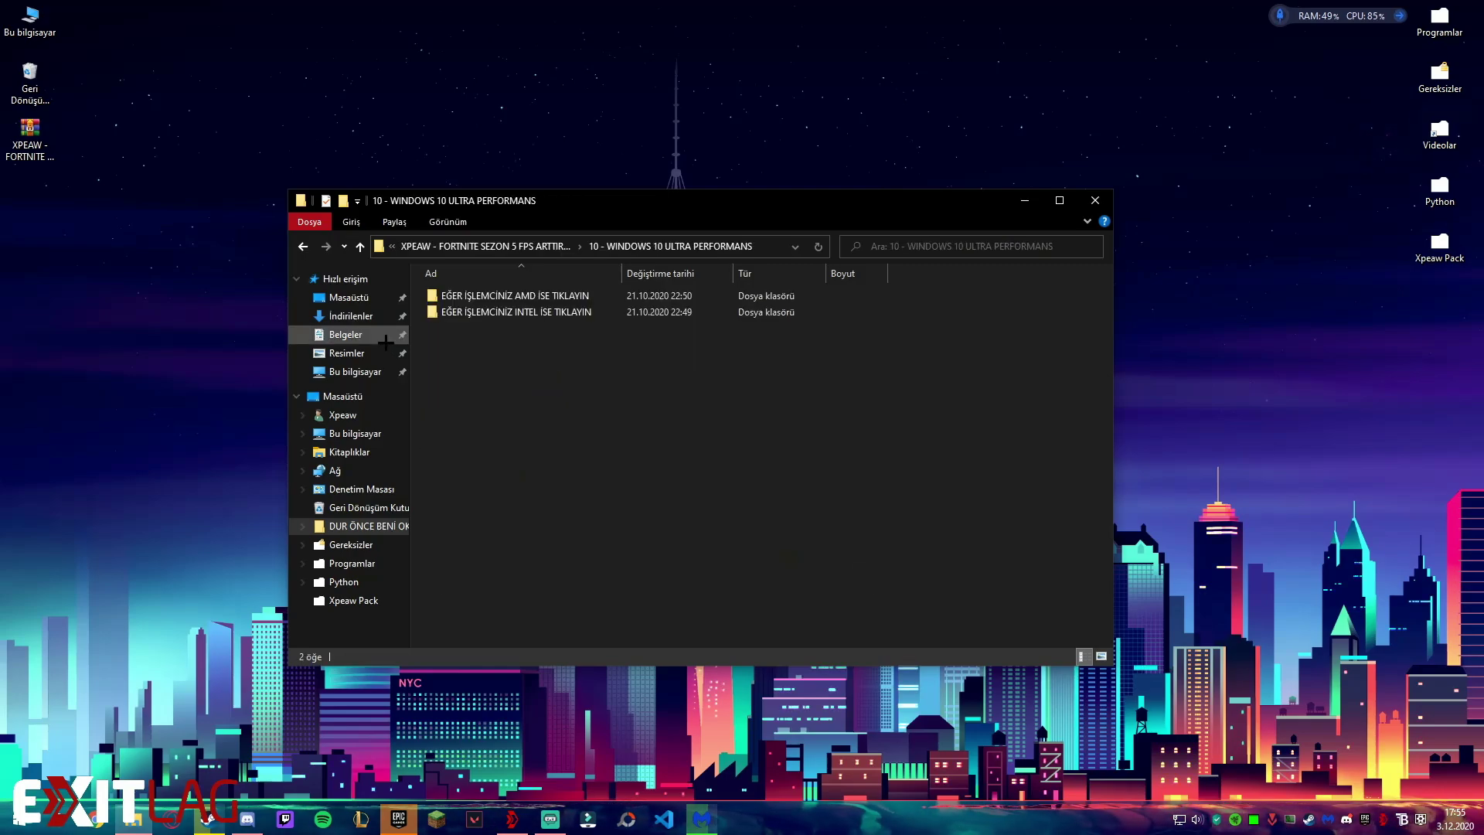
pyautogui.click(302, 246)
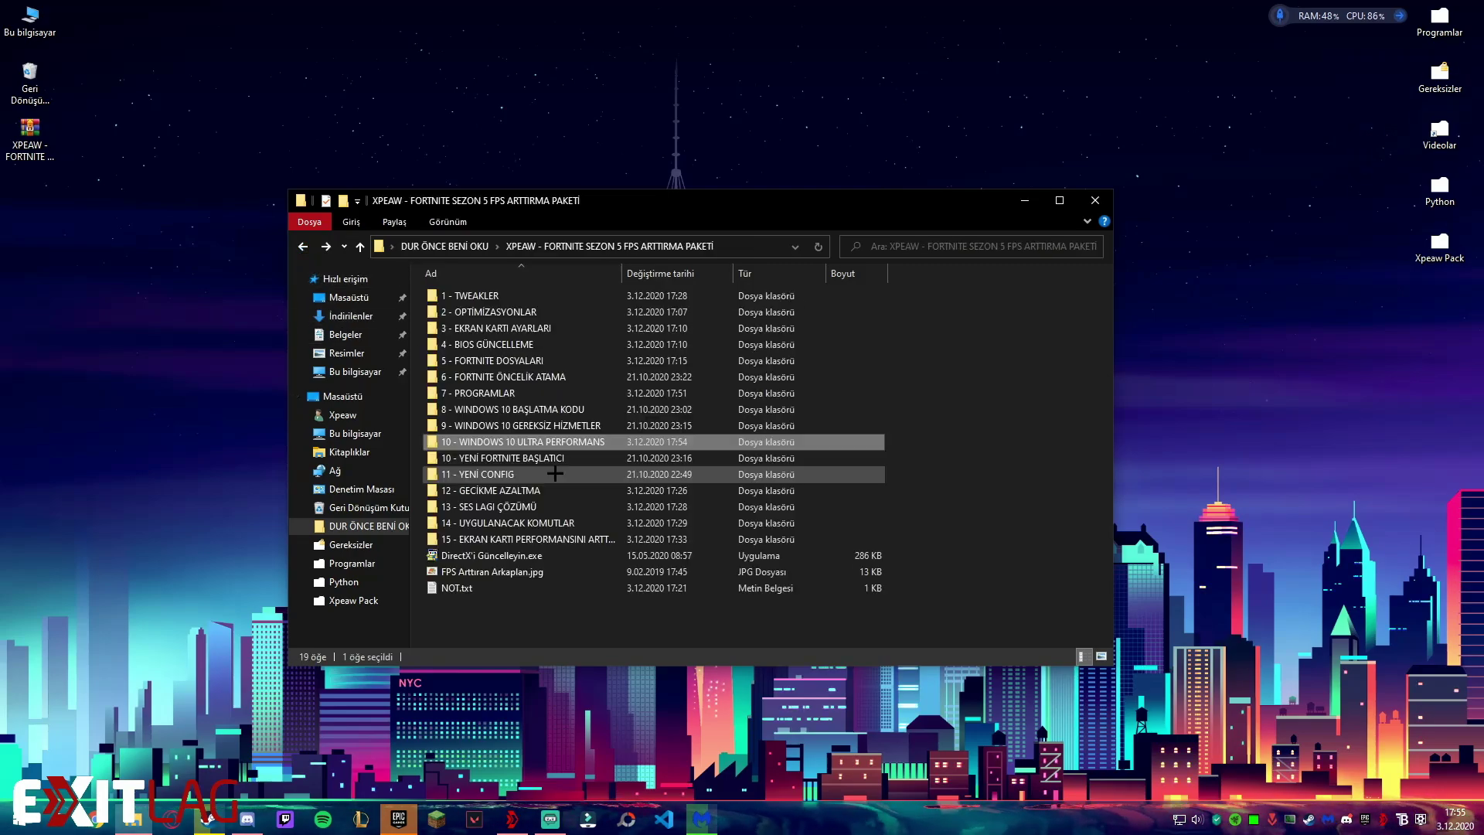
pyautogui.doubleClick(510, 457)
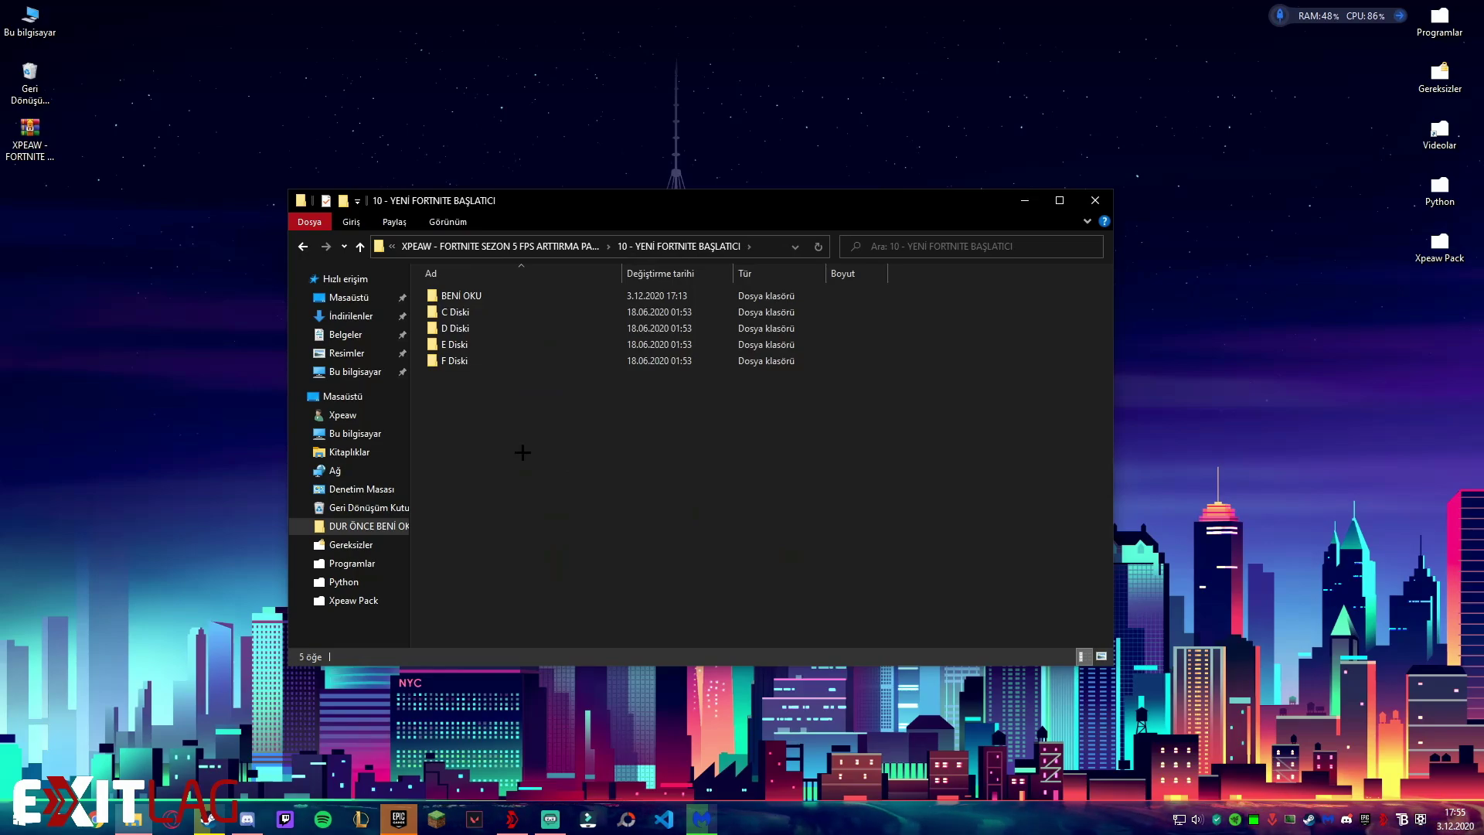
pyautogui.doubleClick(456, 297)
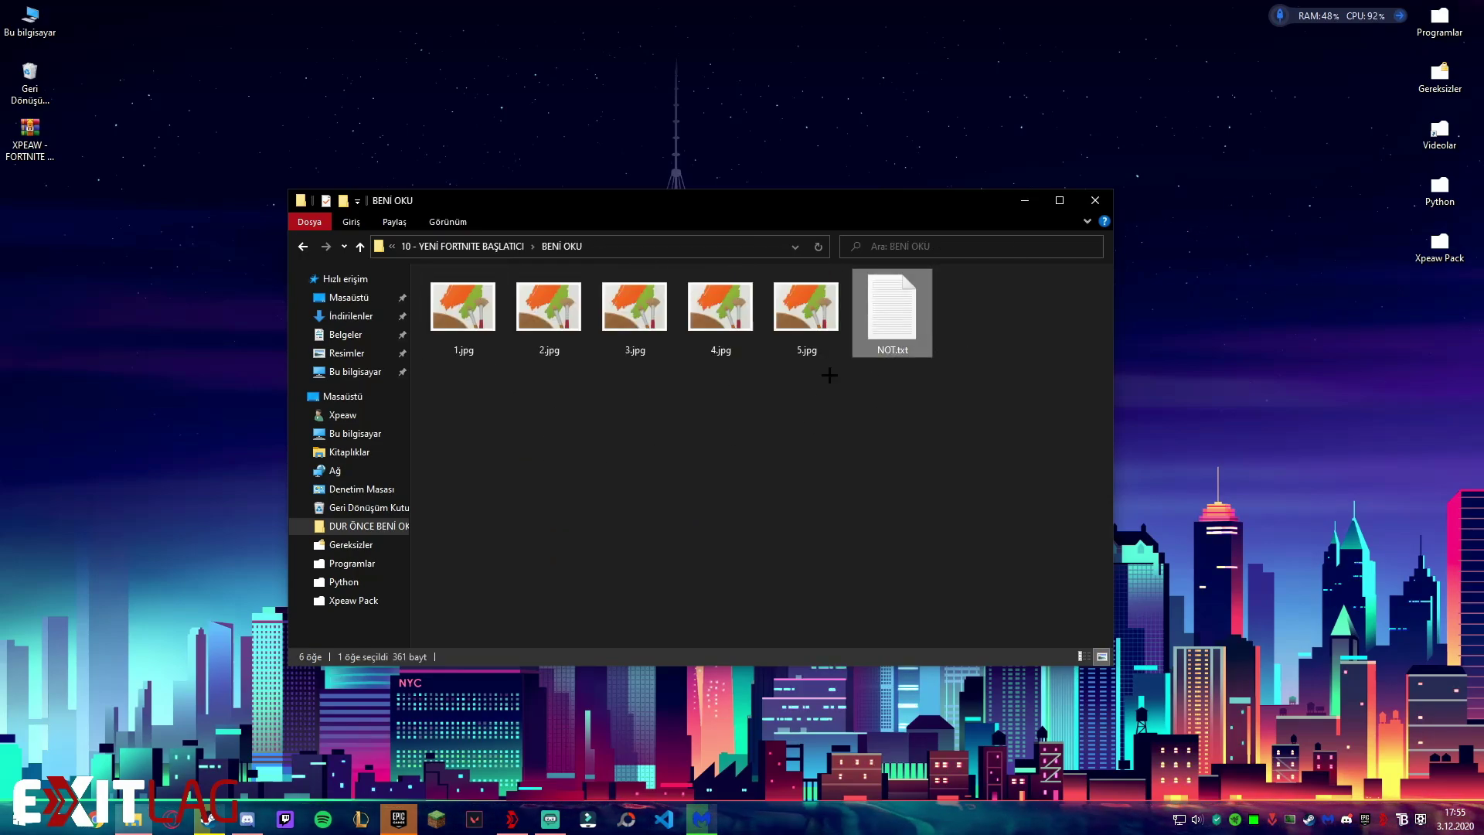
pyautogui.click(305, 249)
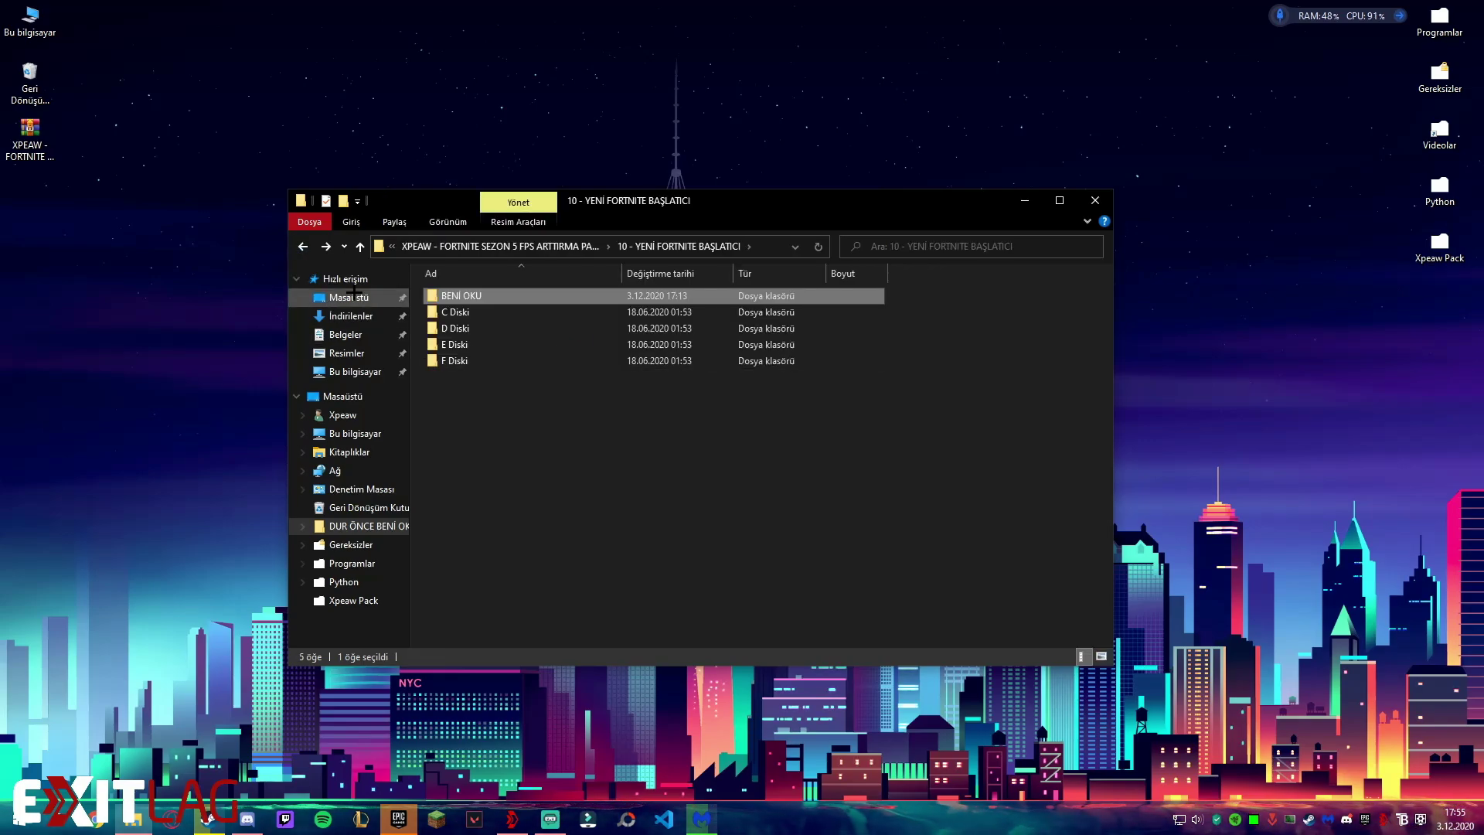
pyautogui.click(312, 253)
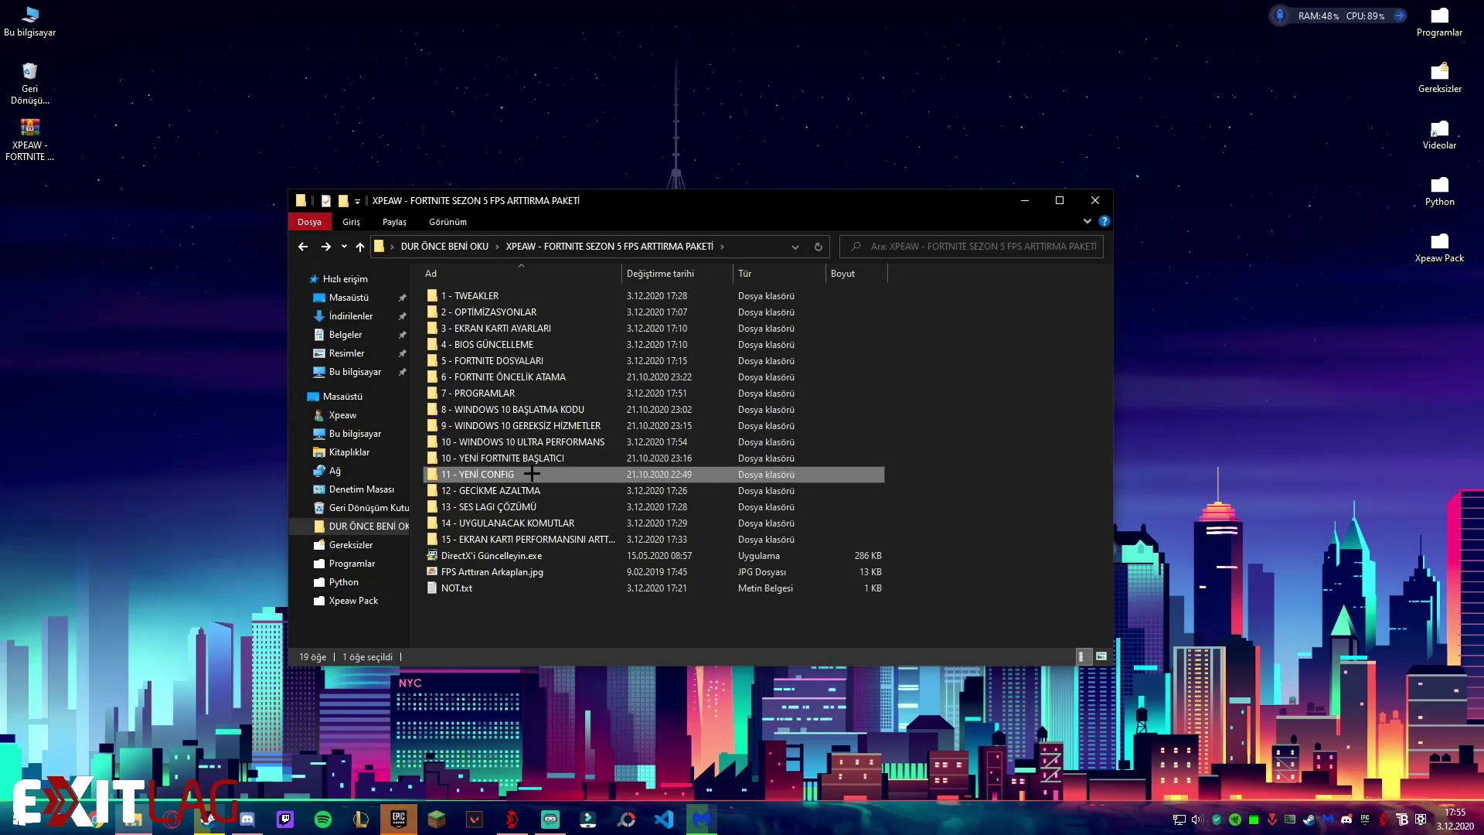
# Open the 11 - YENİ CONFIG folder and point out Engine.ini, GameUserSettings.ini and Scalability.ini.
pyautogui.doubleClick(532, 474)
pyautogui.rightClick(507, 401)
pyautogui.press('Escape')
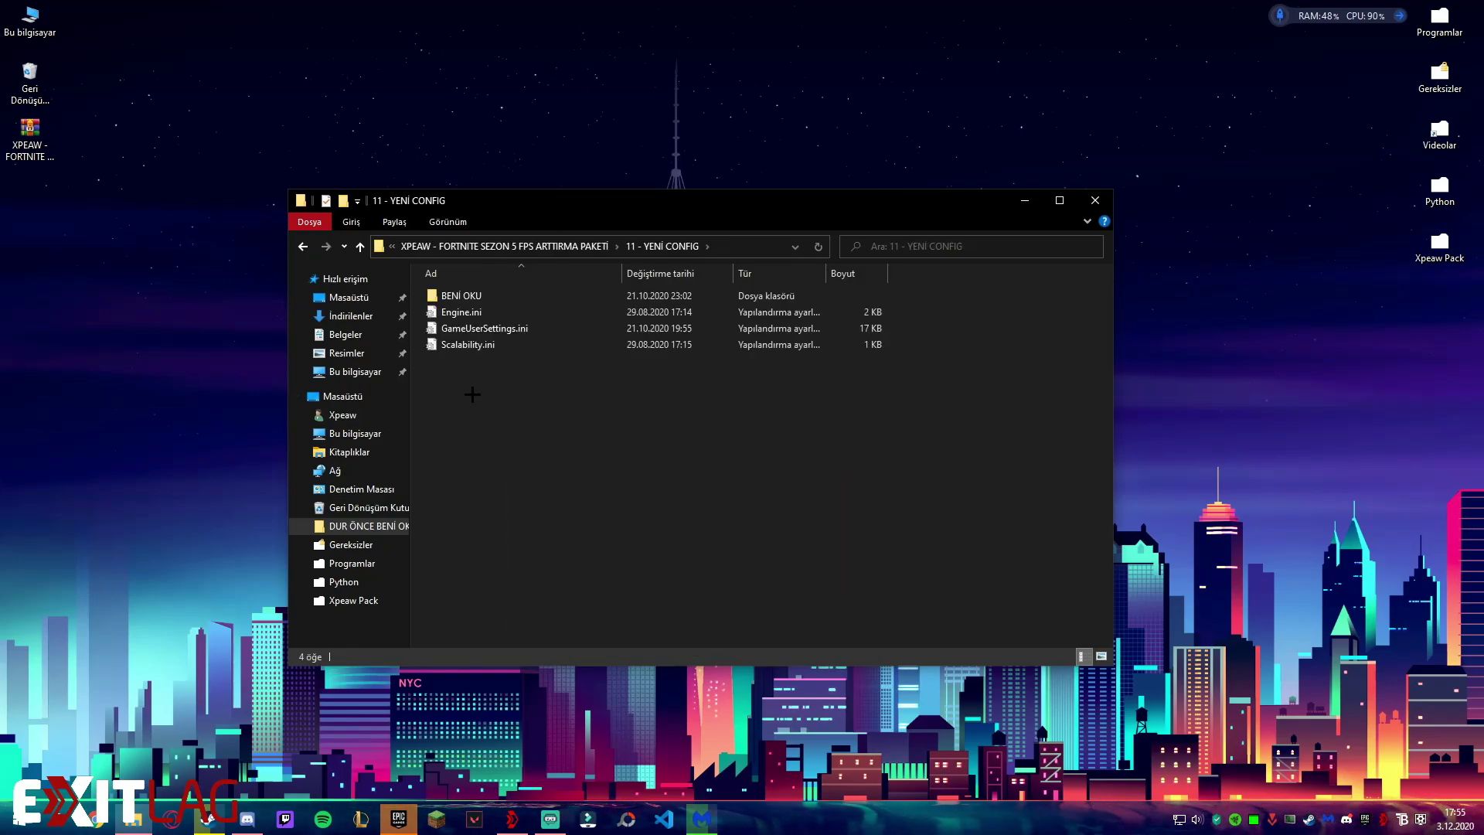
pyautogui.moveTo(535, 415); pyautogui.dragTo(425, 309)
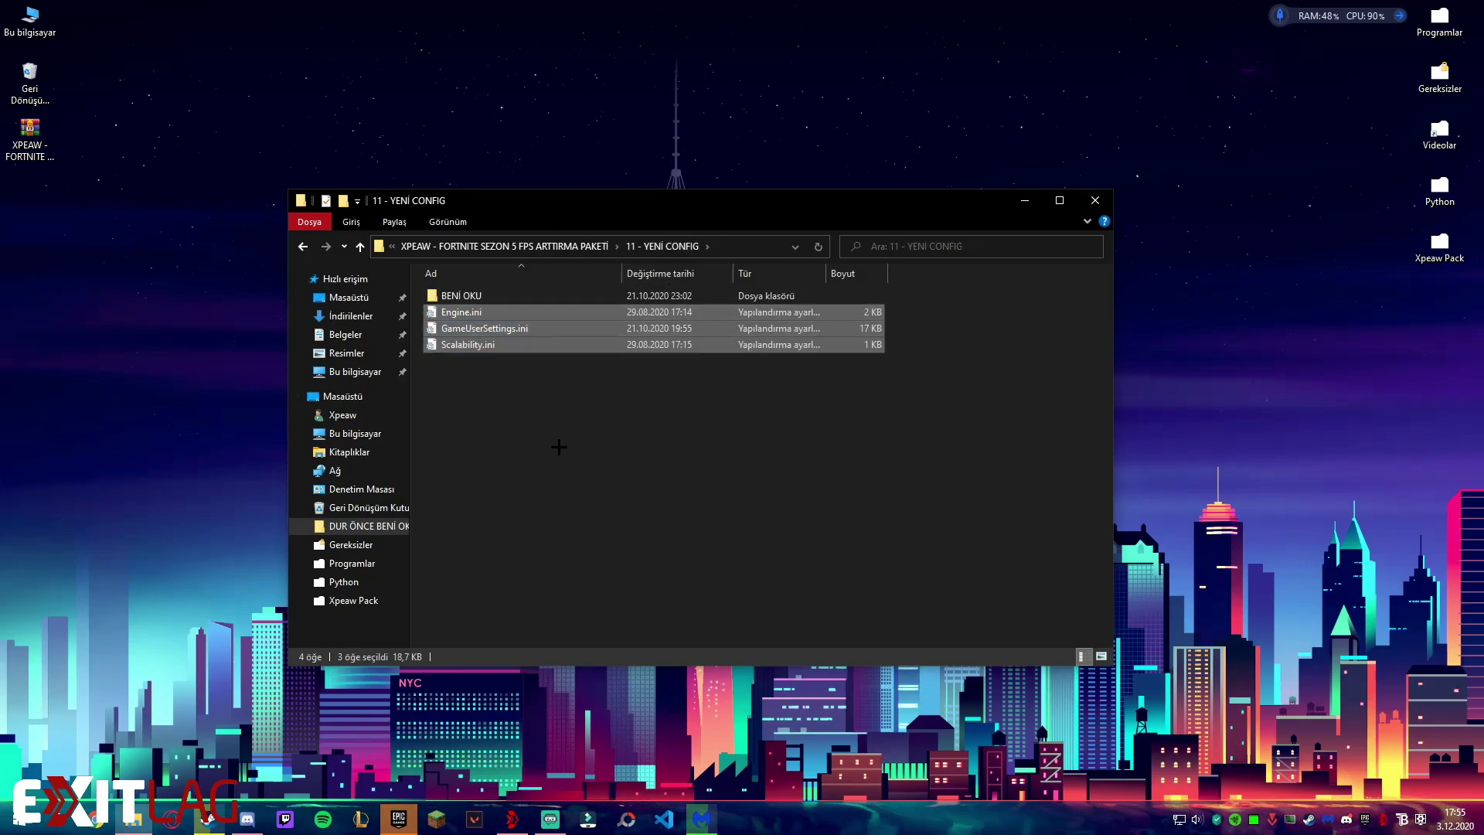
pyautogui.click(559, 446)
# Switch to Epic Games Launcher, show Fortnite's additional command line arguments in the settings, and collapse the Fortnite section.
pyautogui.click(398, 818)
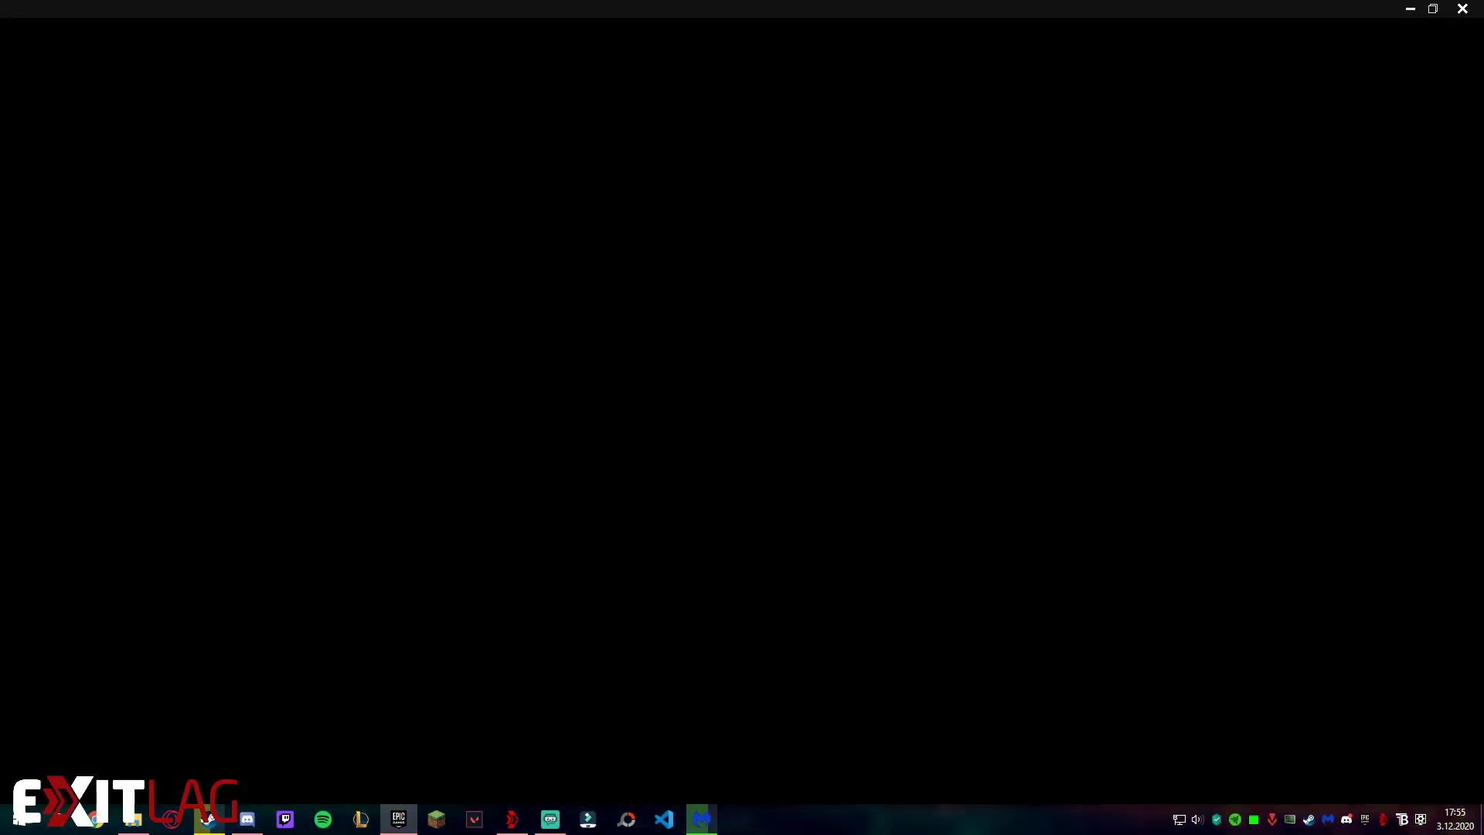
pyautogui.click(93, 722)
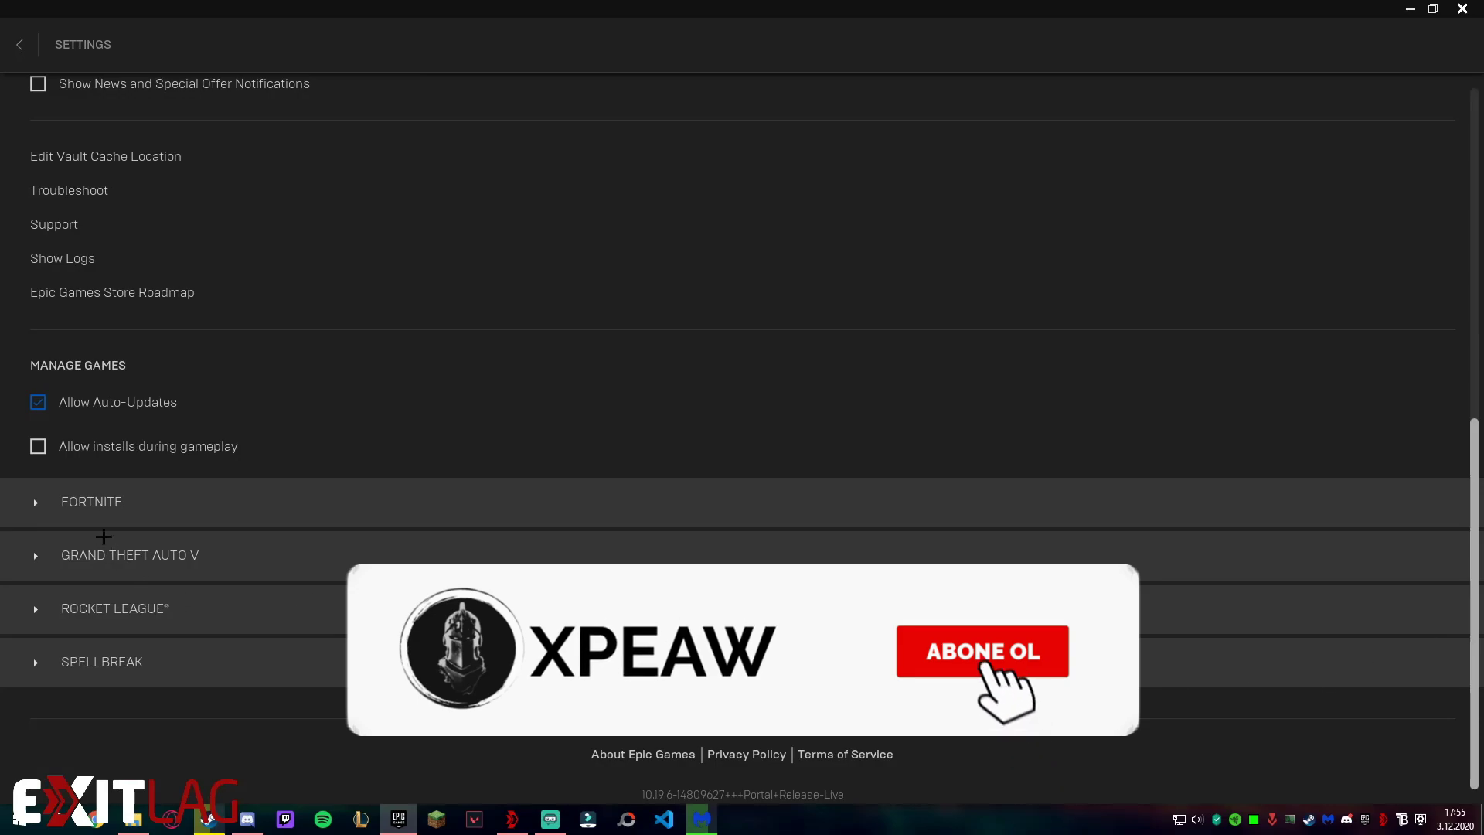
pyautogui.click(101, 512)
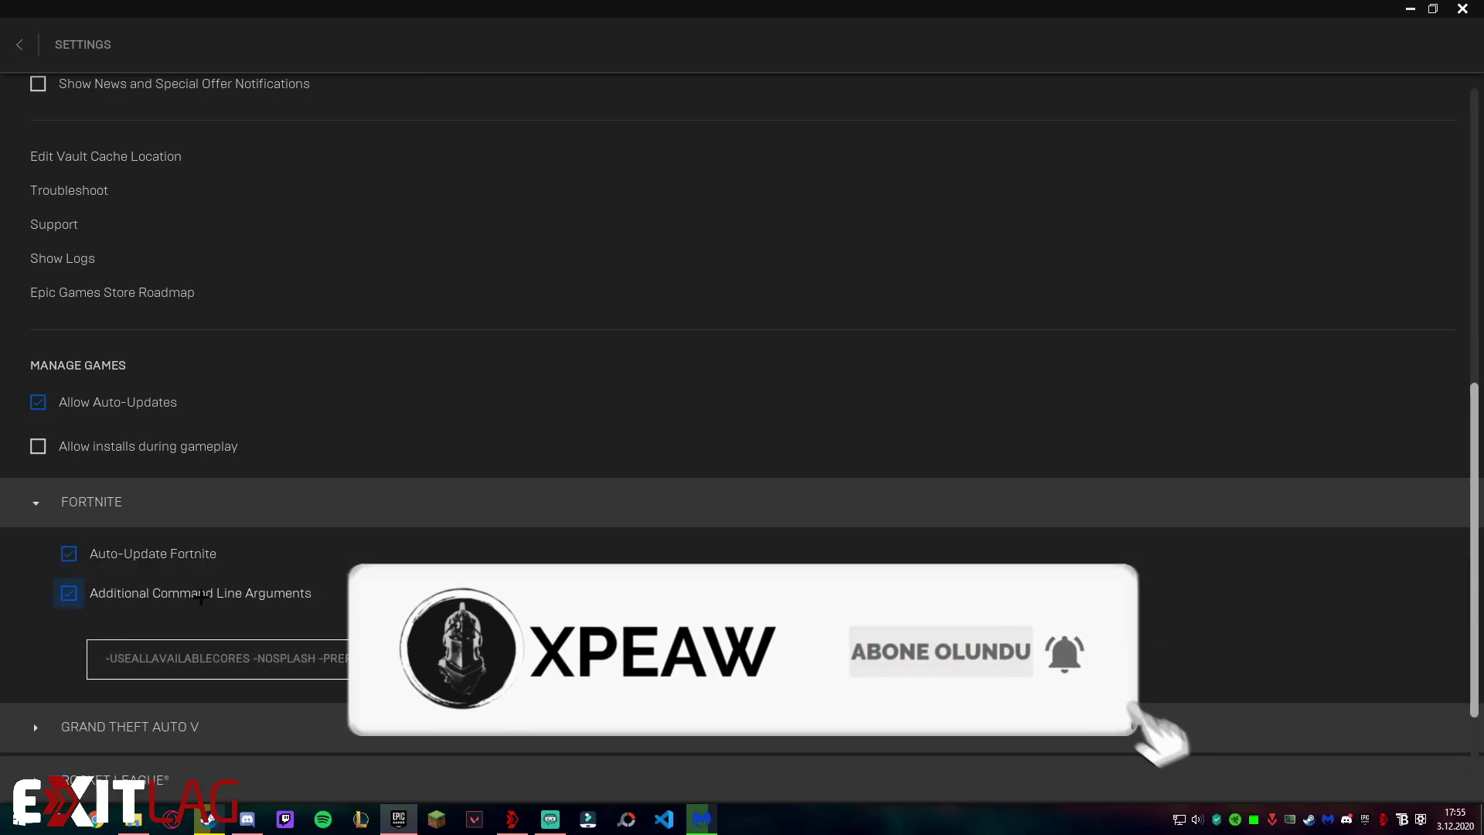
pyautogui.moveTo(123, 665); pyautogui.dragTo(52, 665)
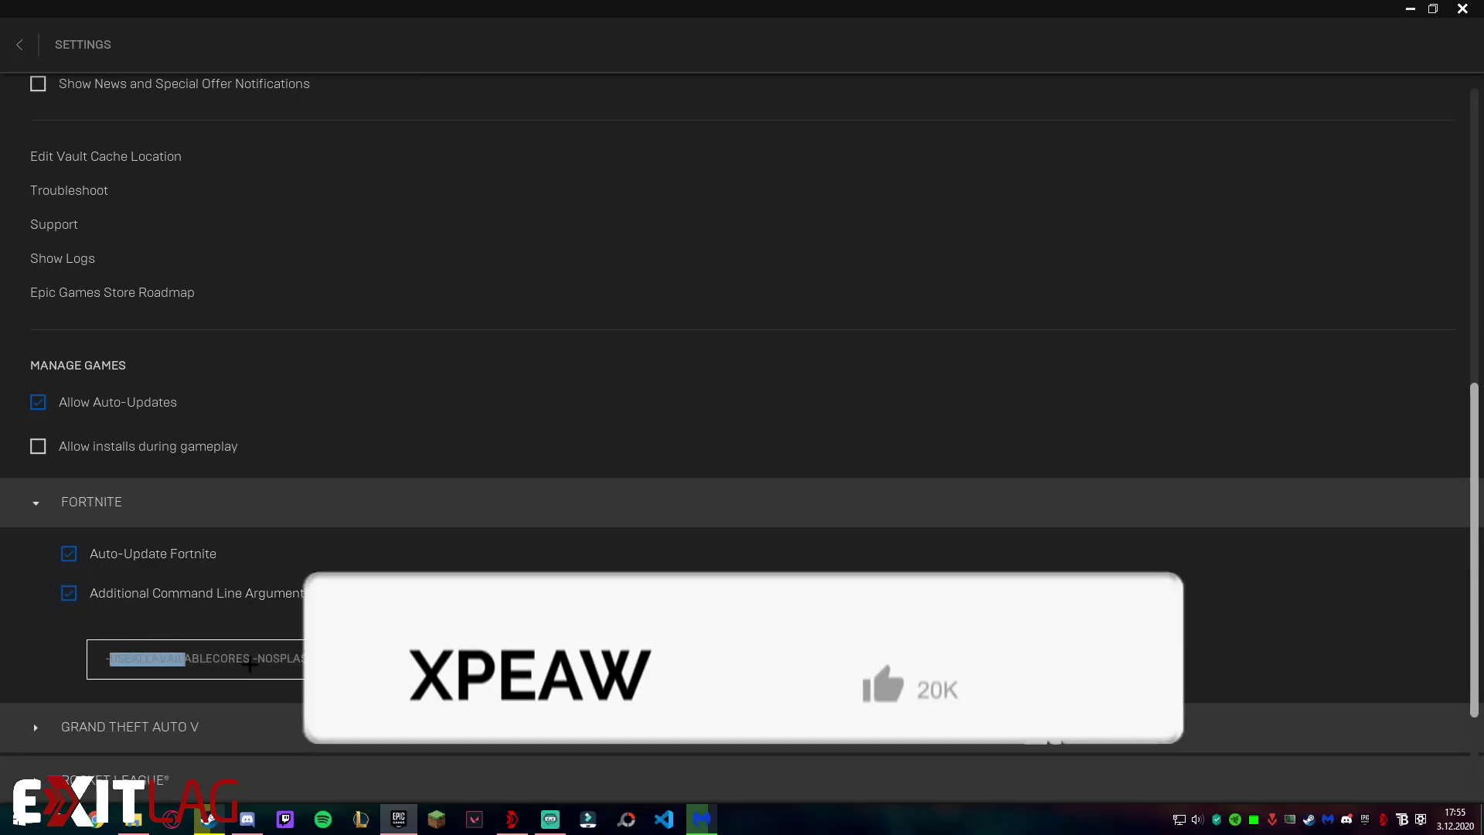
pyautogui.click(536, 461)
pyautogui.click(545, 495)
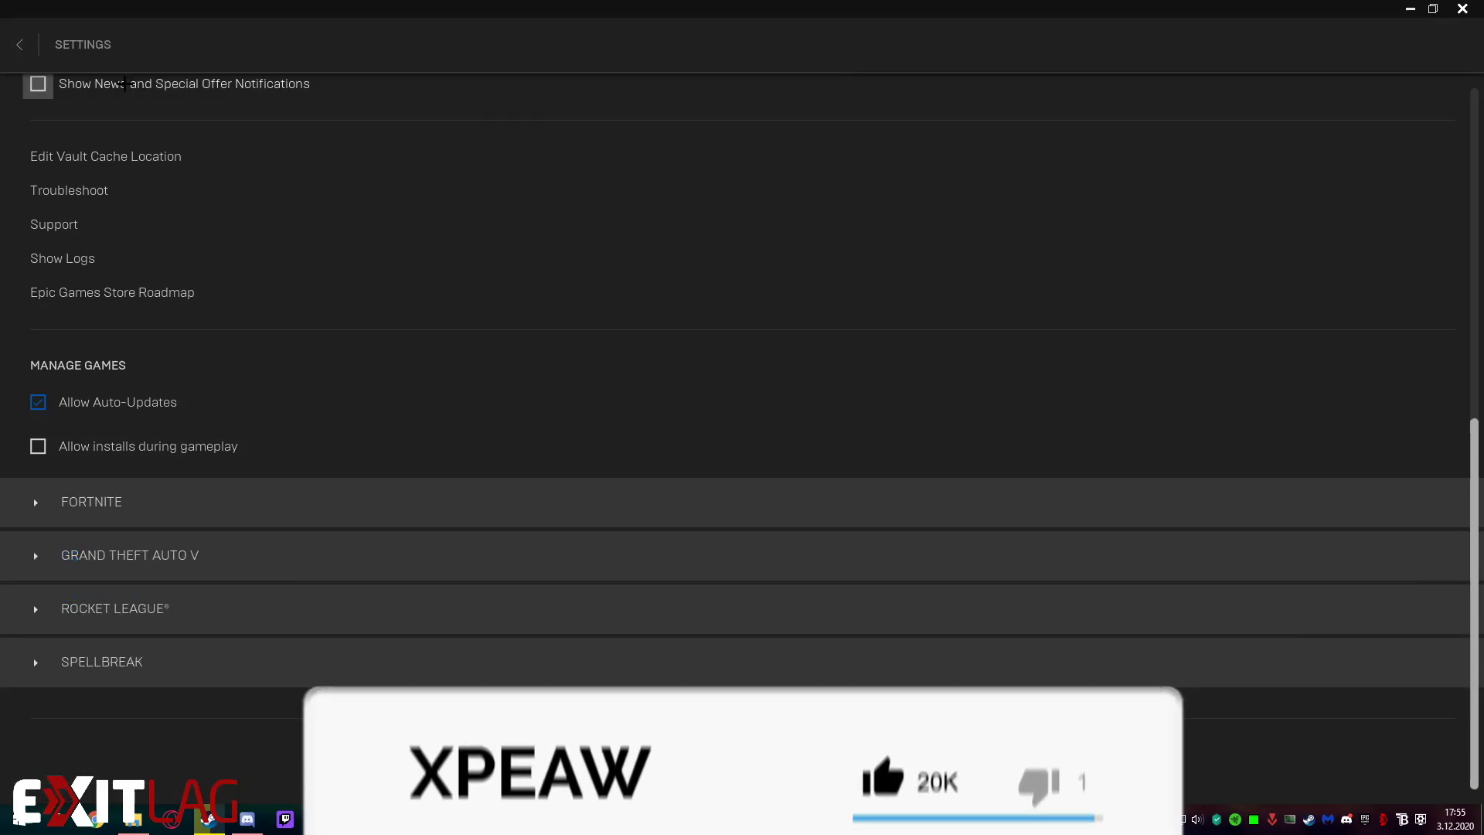
# Show the Verify option for Fortnite in the launcher's library, and close the launcher.
pyautogui.click(20, 44)
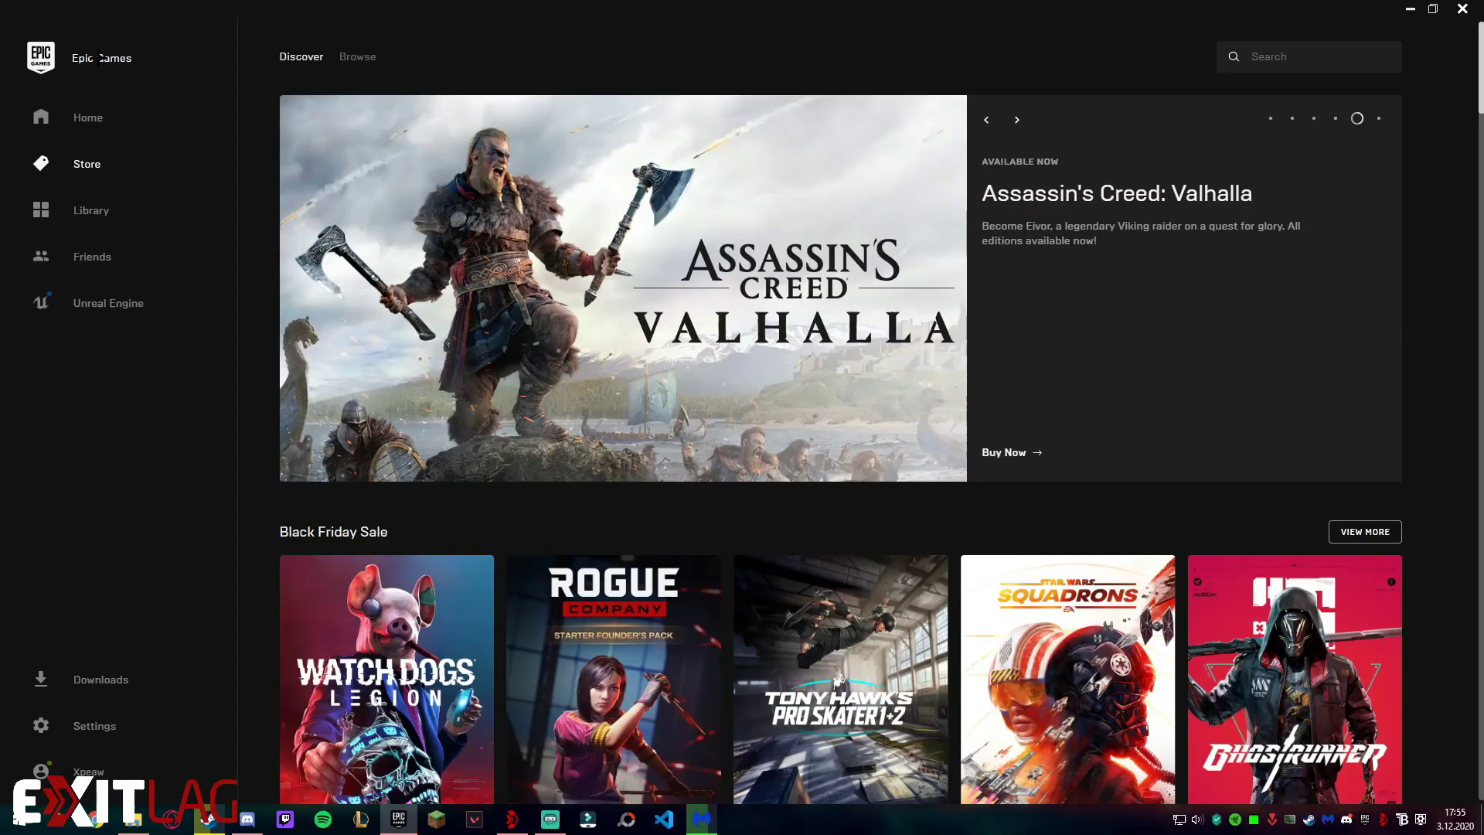
pyautogui.click(80, 223)
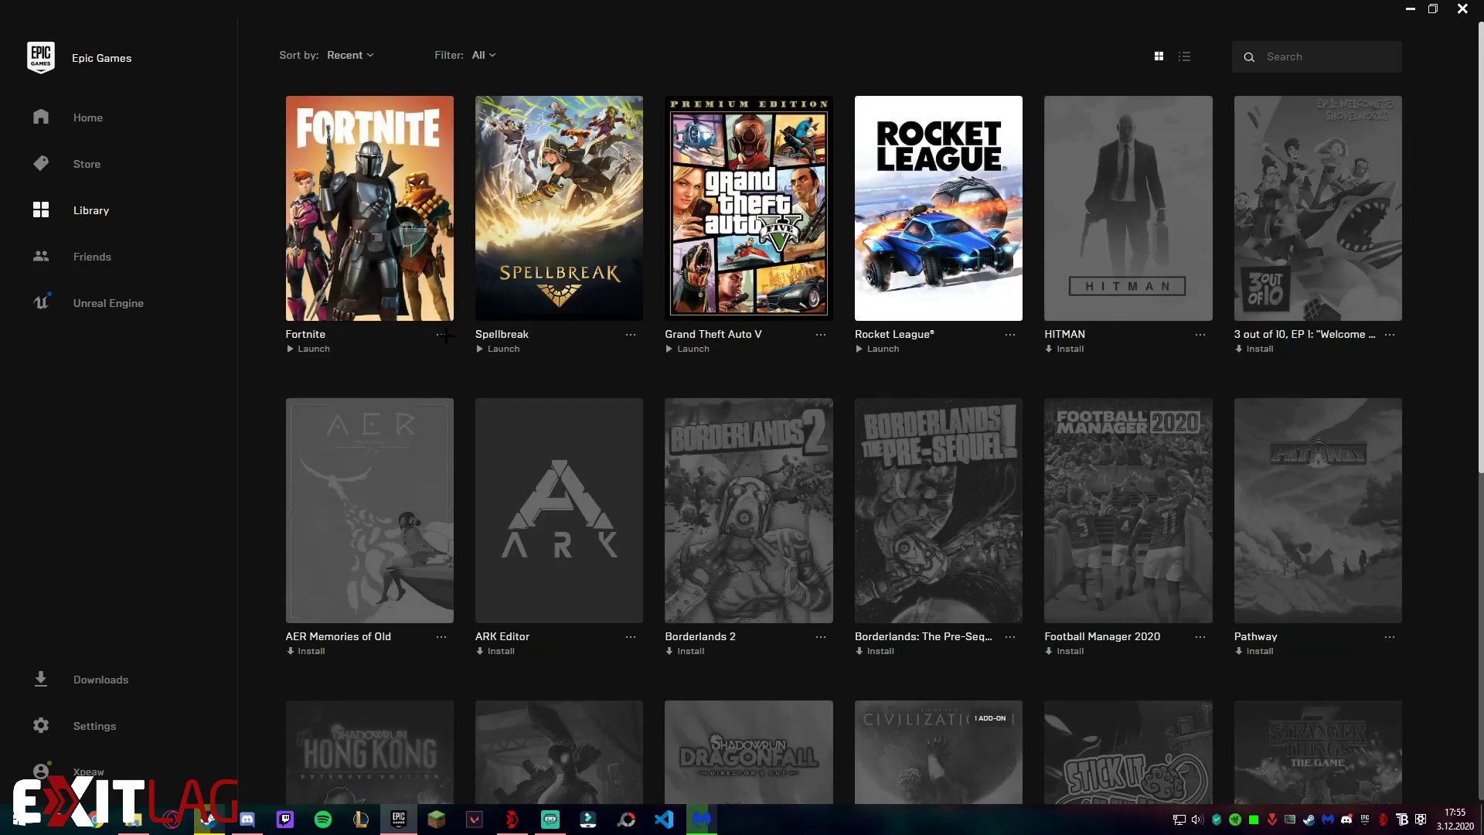
pyautogui.click(441, 335)
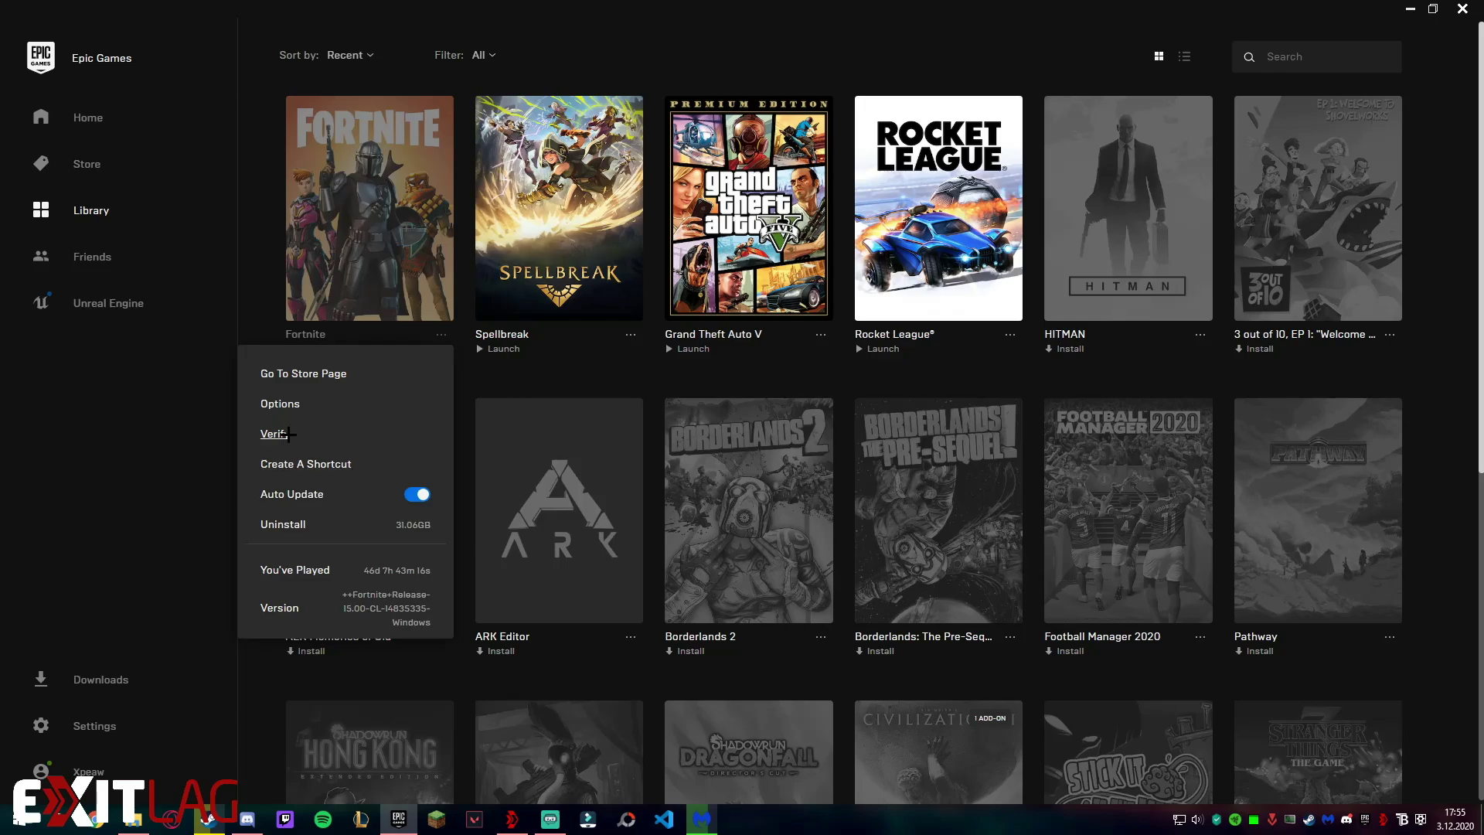
pyautogui.click(153, 405)
pyautogui.click(1462, 8)
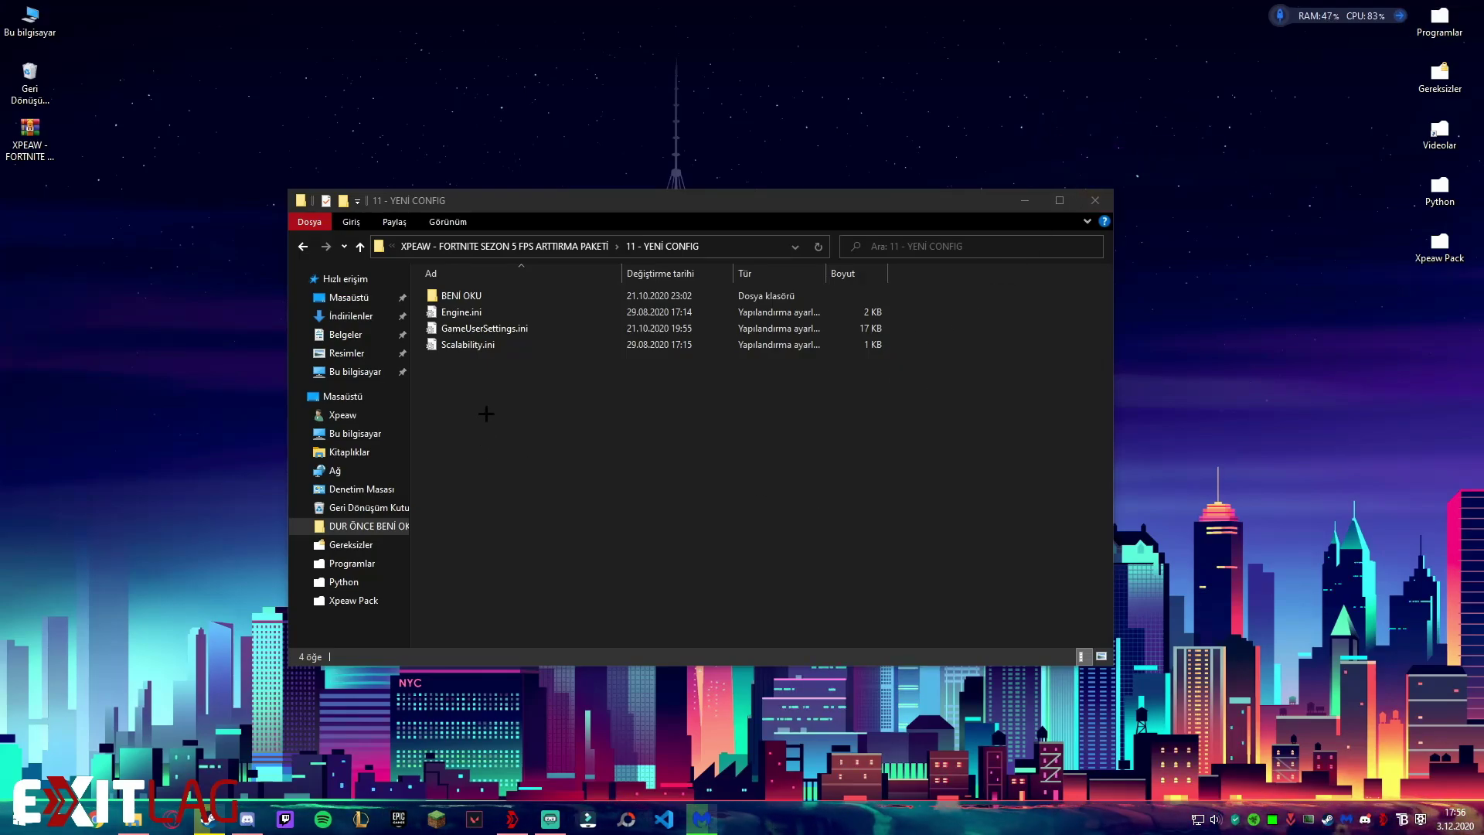
# Open the %localappdata% folder through Run and select the FortniteGame folder in it.
pyautogui.press('super+r')
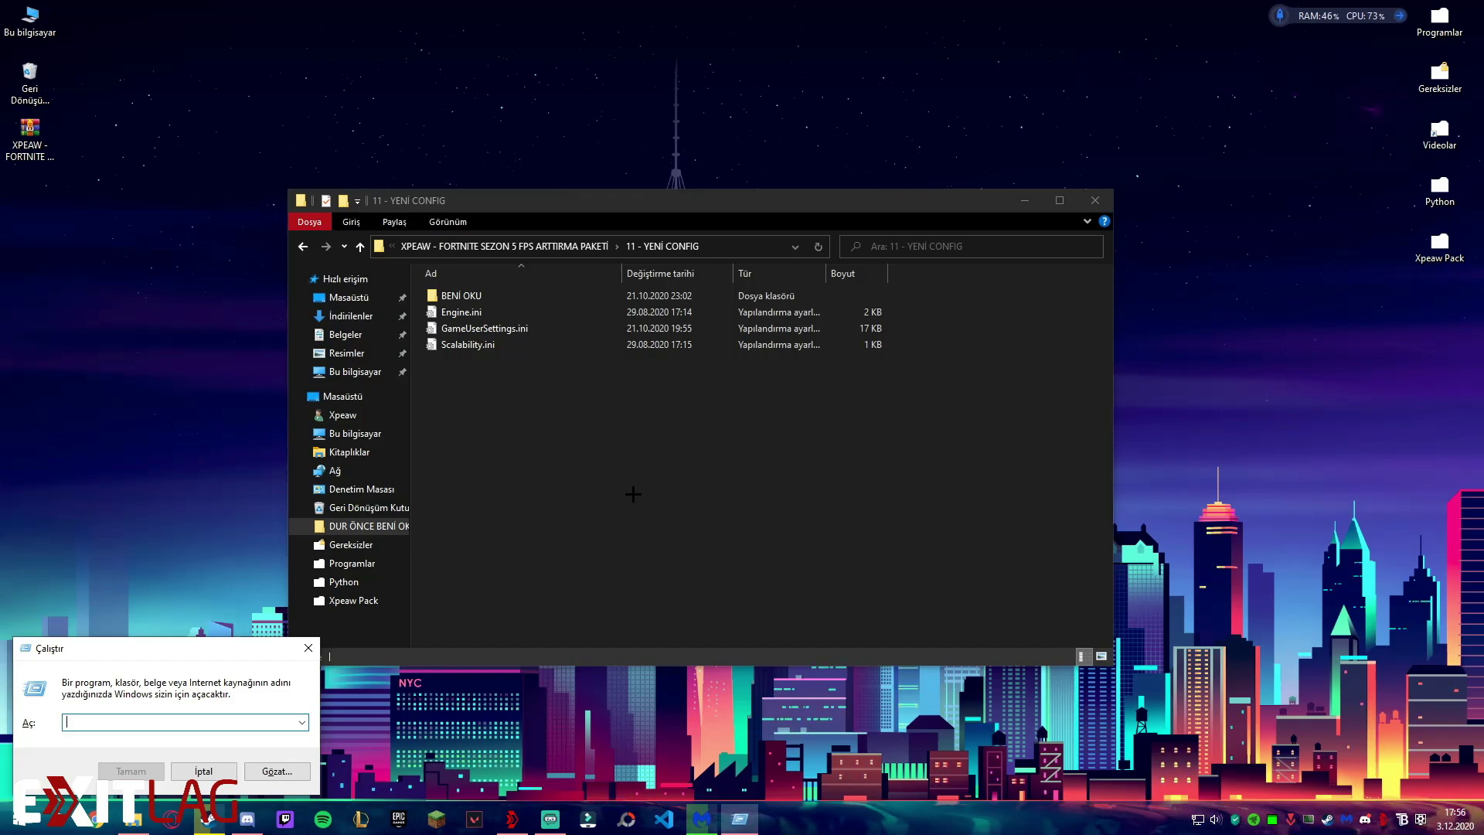
pyautogui.write('%l')
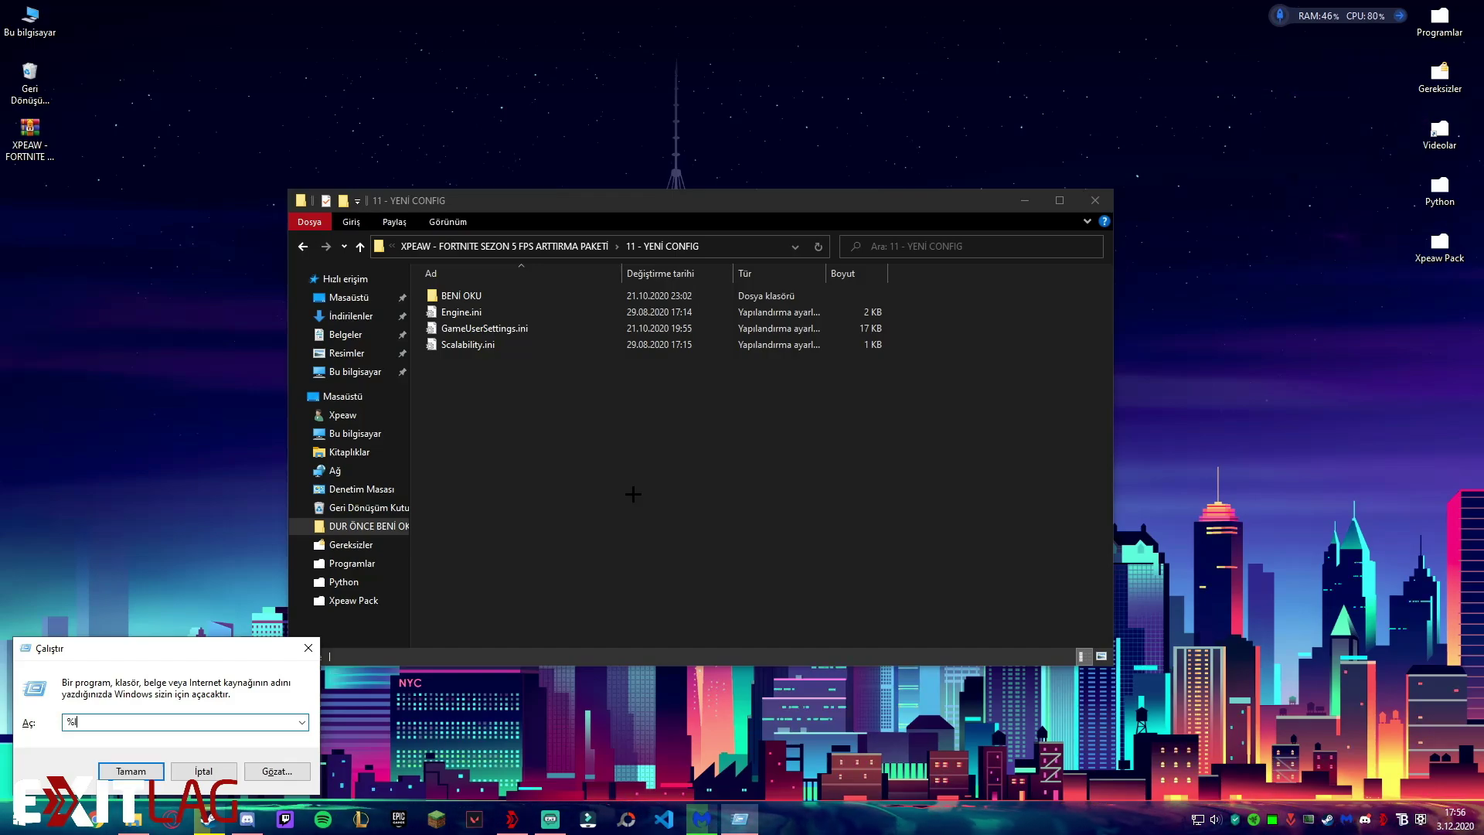
pyautogui.write('ocalappdata%')
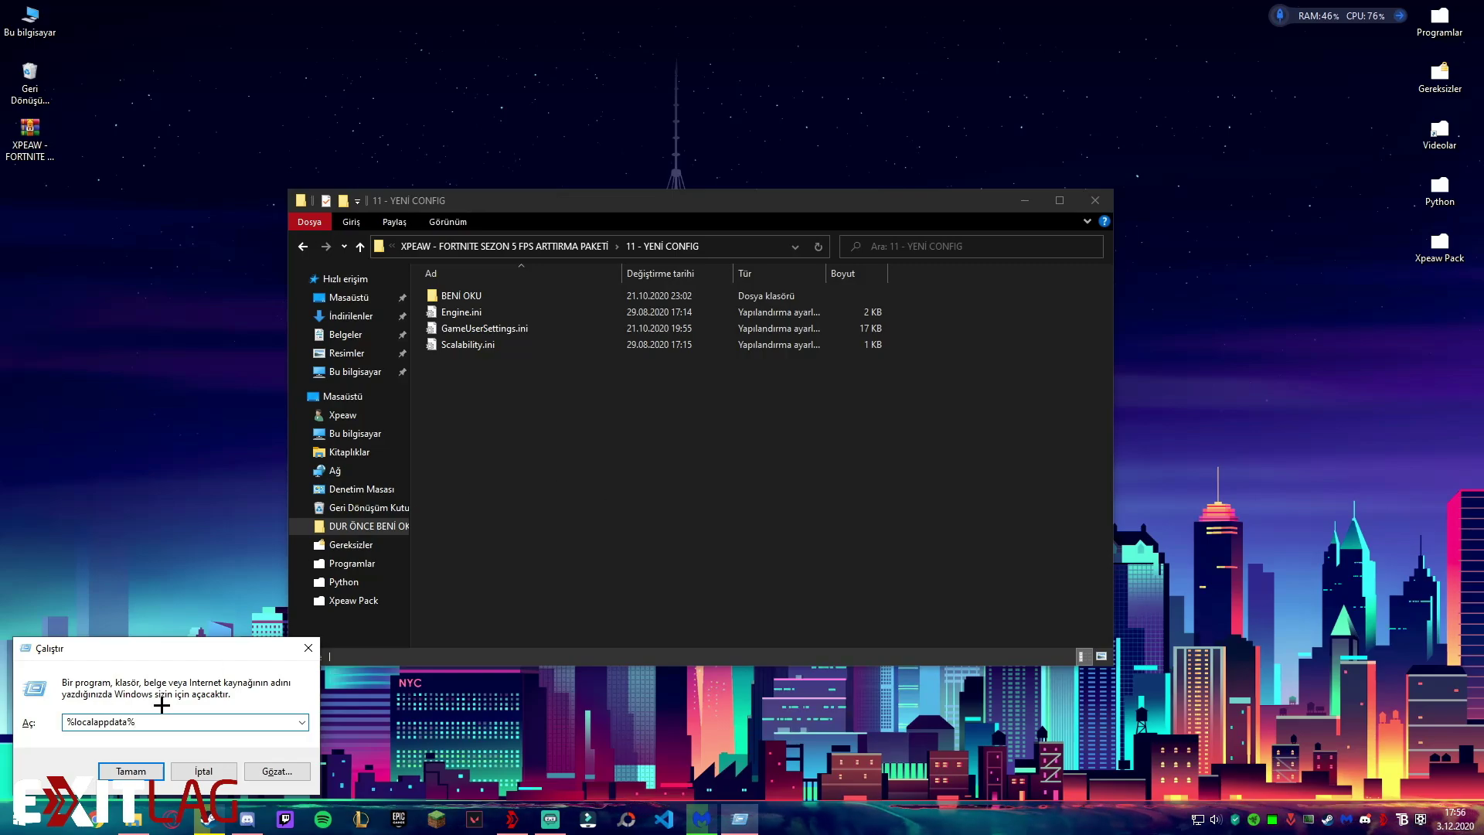
pyautogui.moveTo(74, 721); pyautogui.dragTo(98, 726)
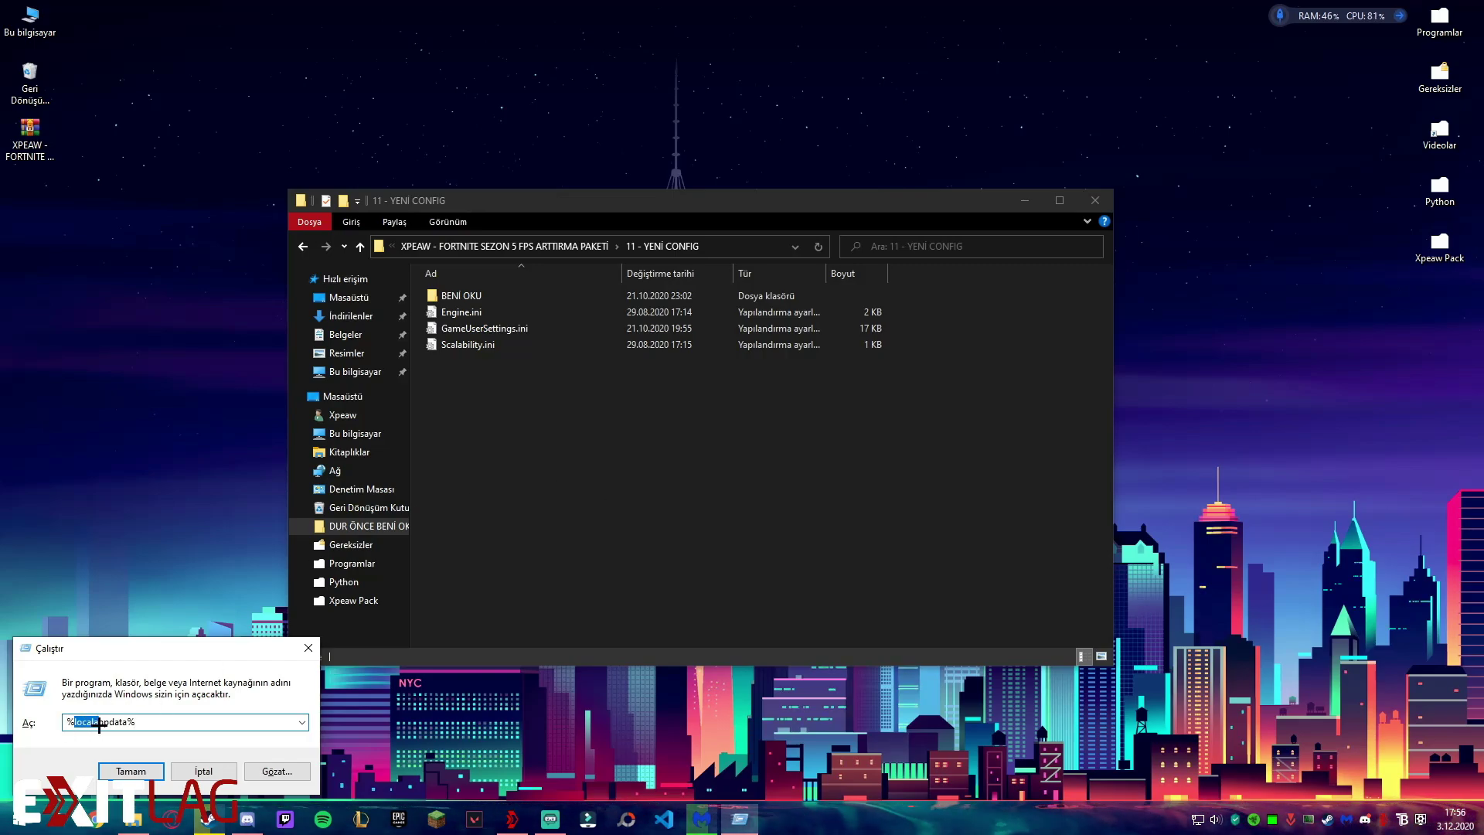
pyautogui.click(148, 763)
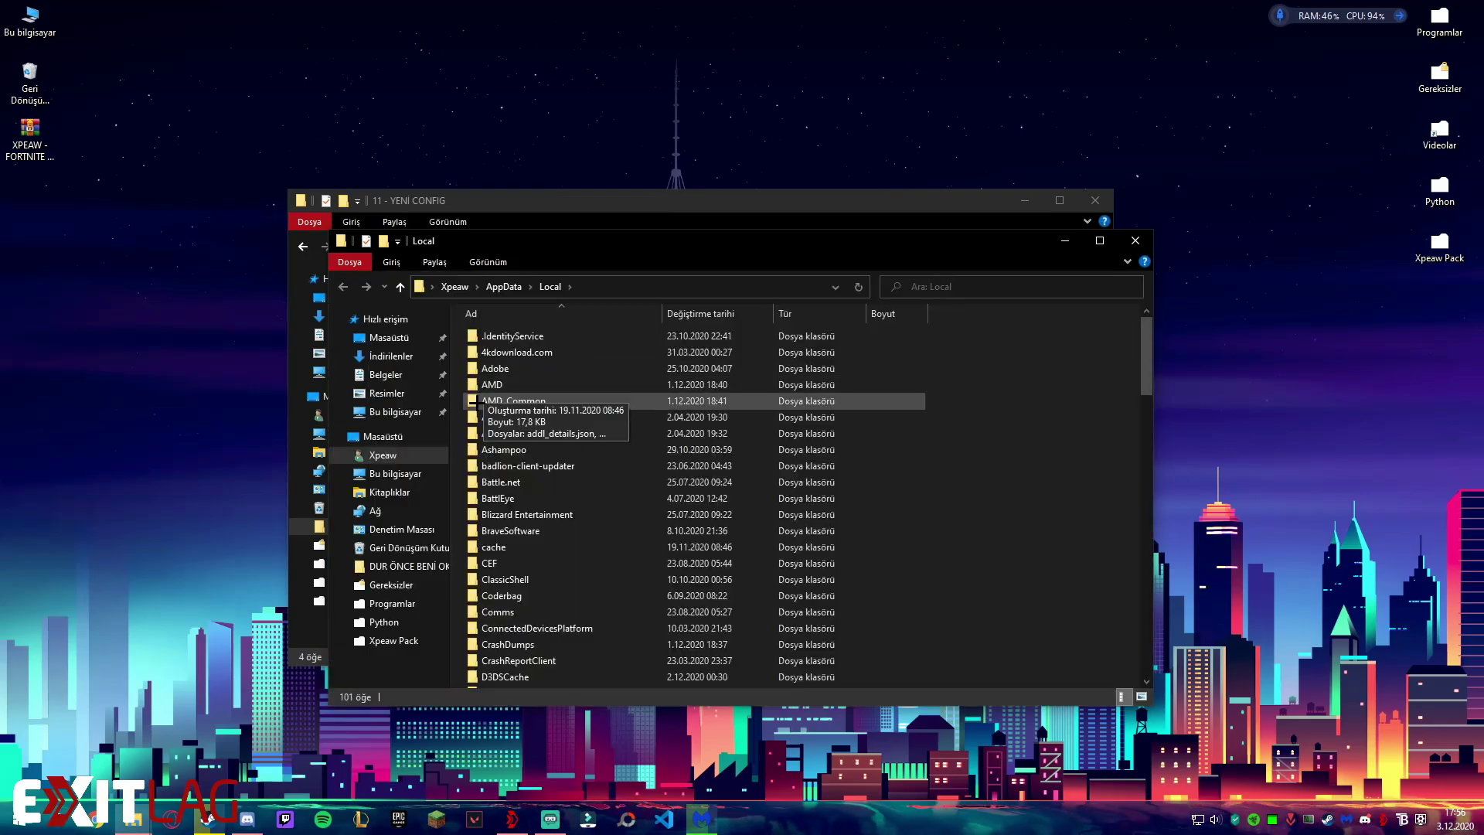
pyautogui.scroll(-10, 526, 402)
pyautogui.click(525, 331)
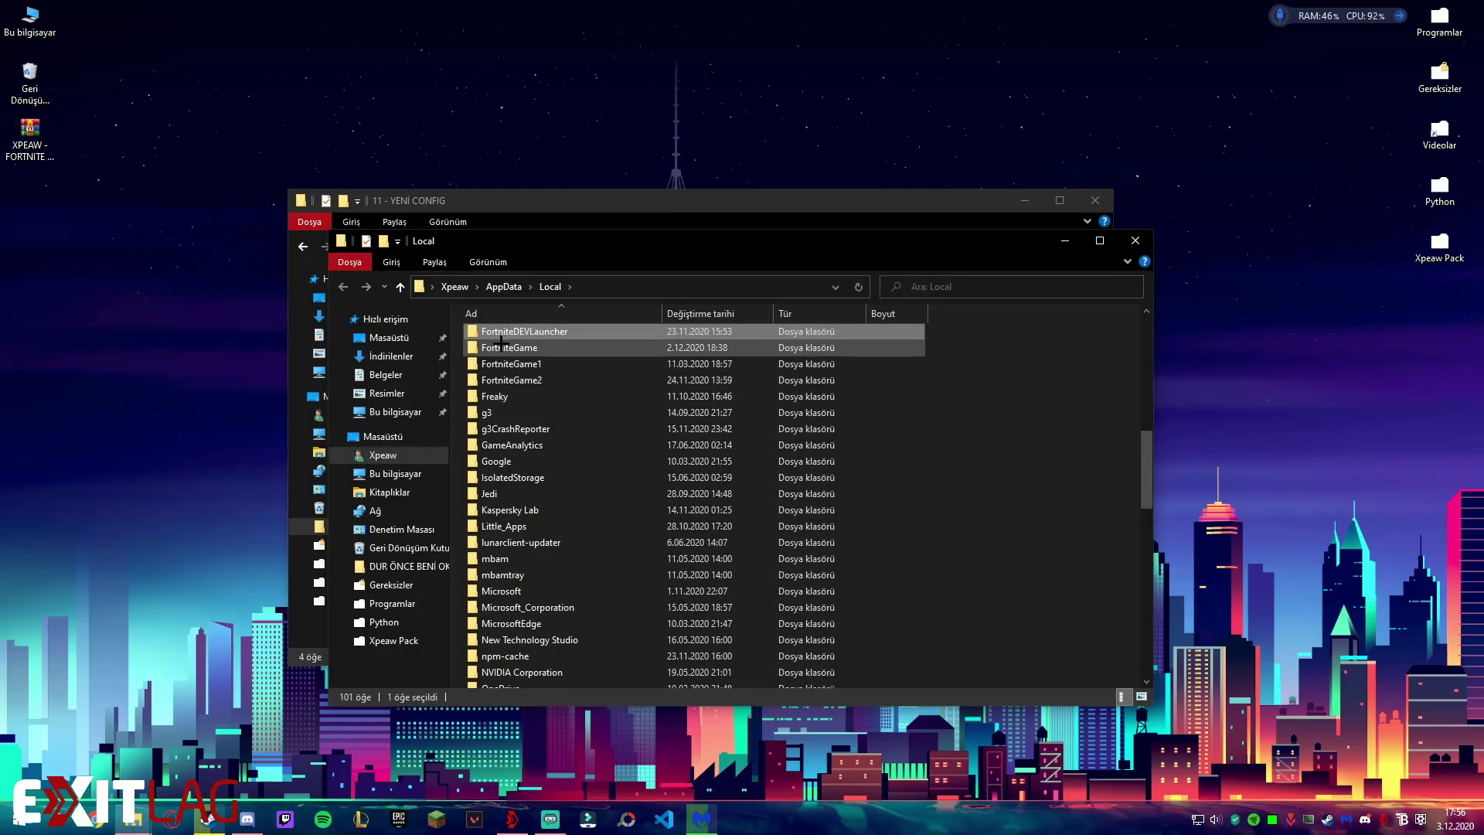
pyautogui.press('Down')
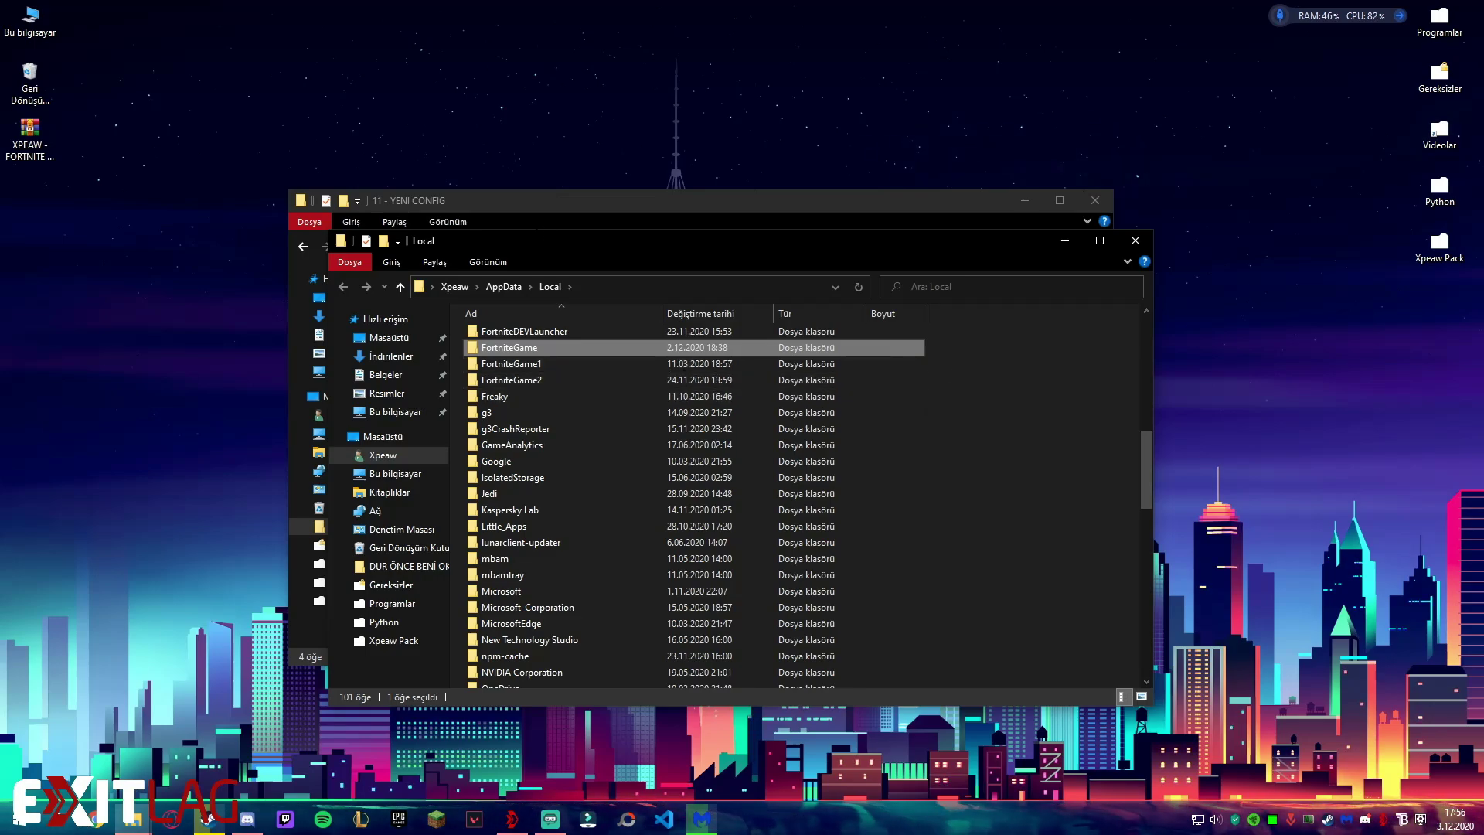
# Point out GameUserSettings.ini among the config files, rename the FortniteGame folder to FortniteGame3, and close the Local window.
pyautogui.click(510, 202)
pyautogui.click(526, 328)
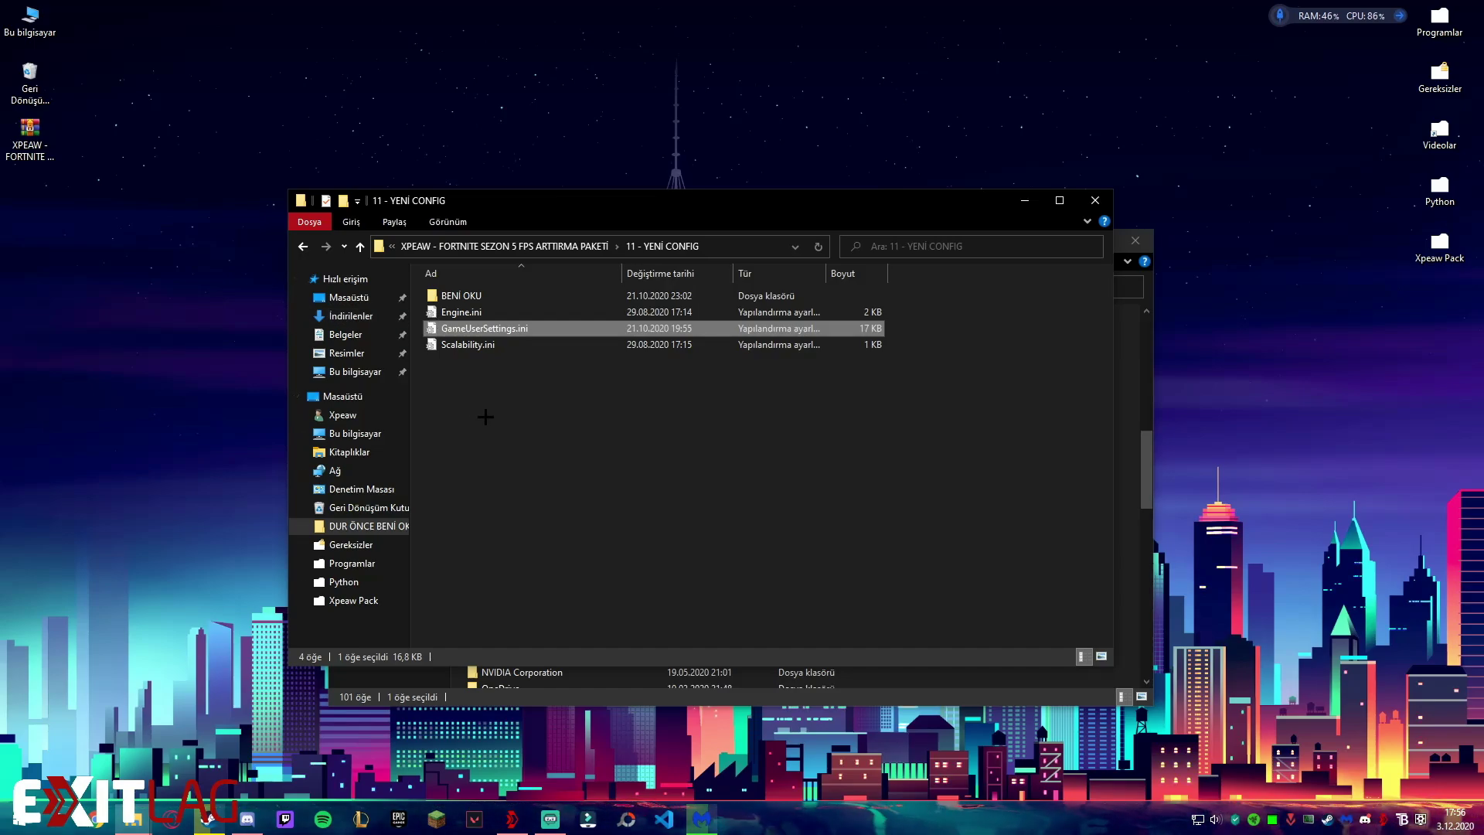
pyautogui.click(1142, 444)
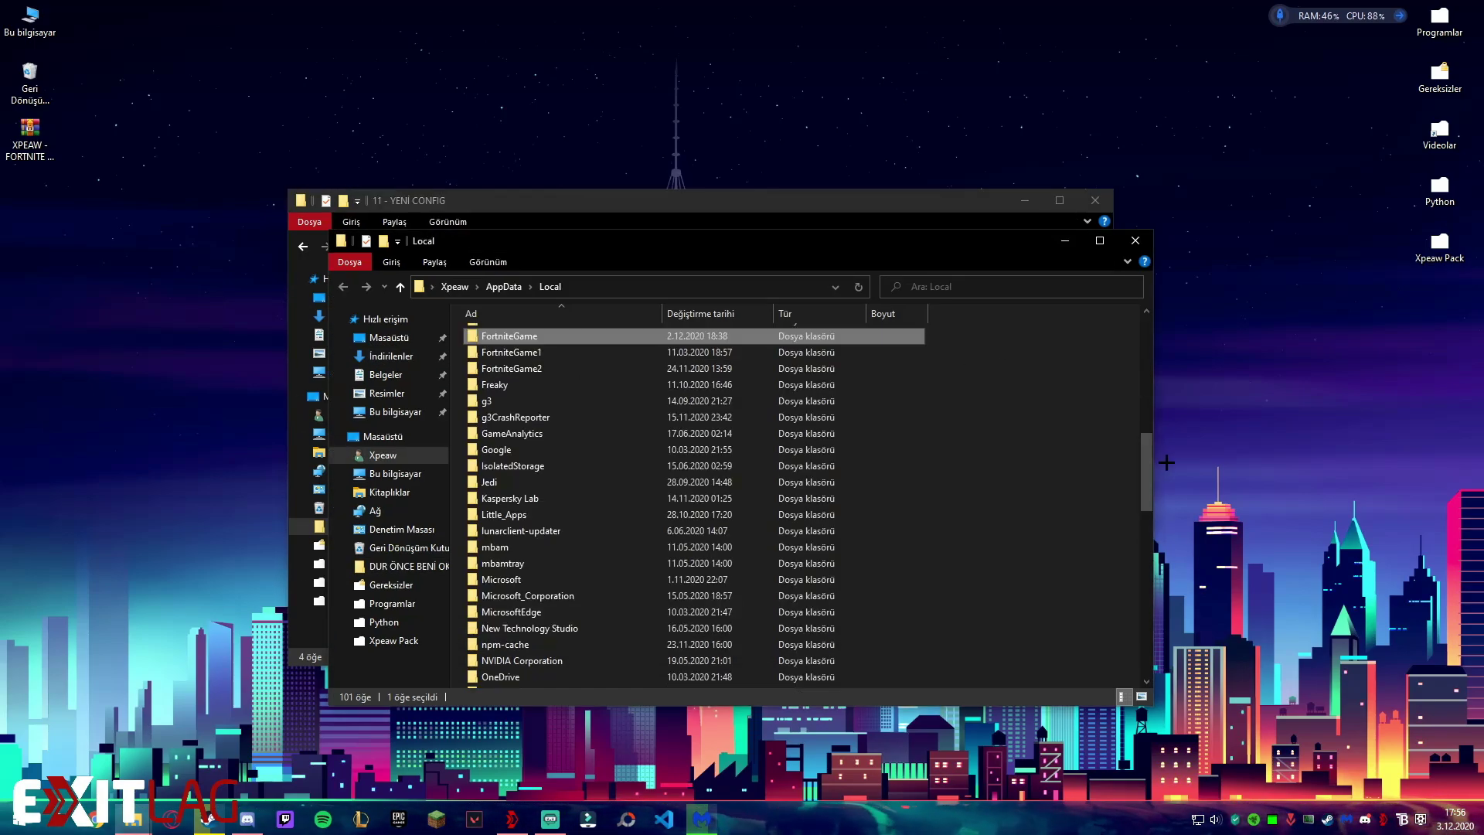
pyautogui.scroll(1, 1137, 459)
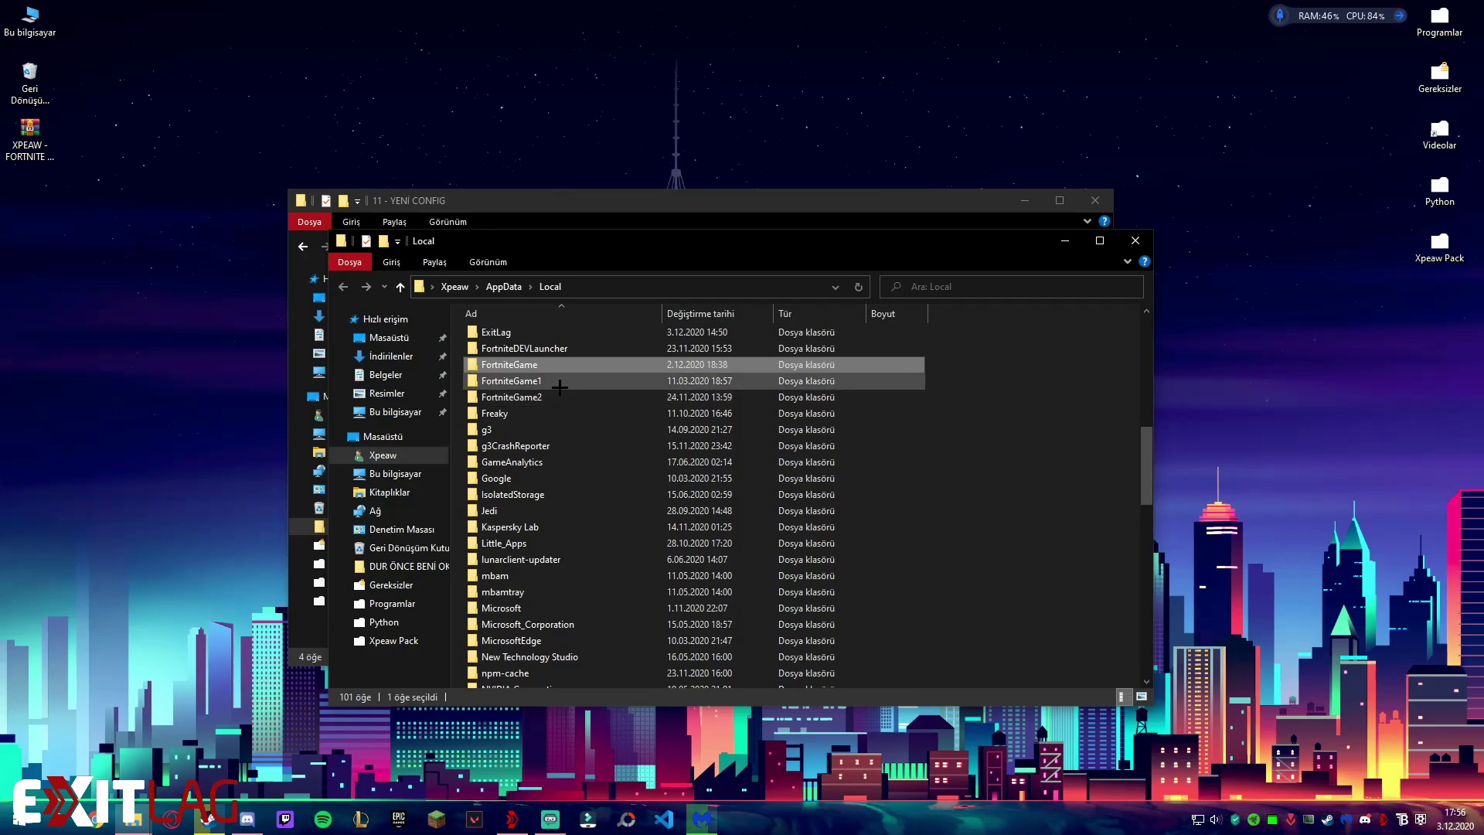
pyautogui.rightClick(530, 368)
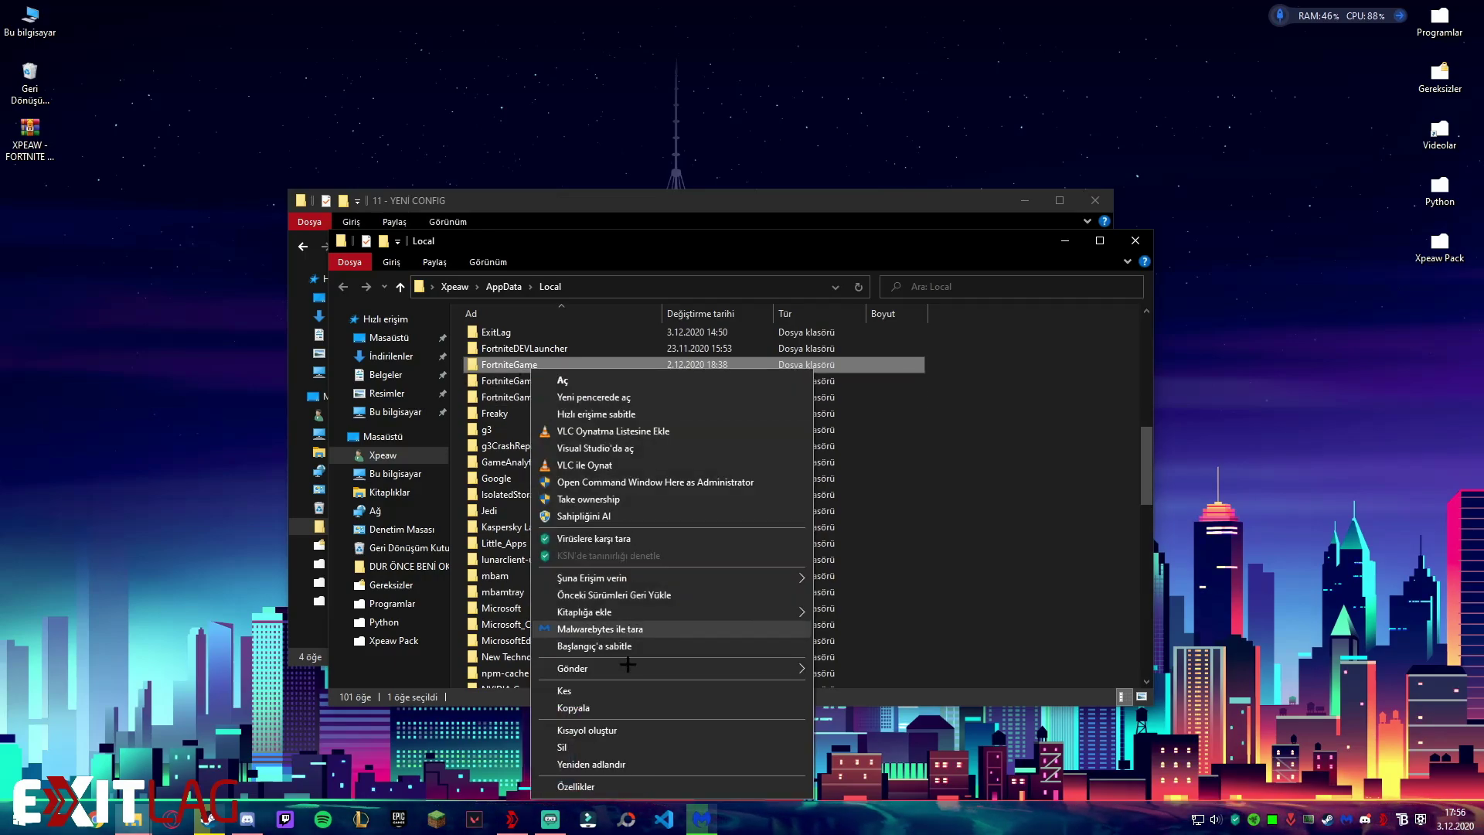
pyautogui.click(605, 763)
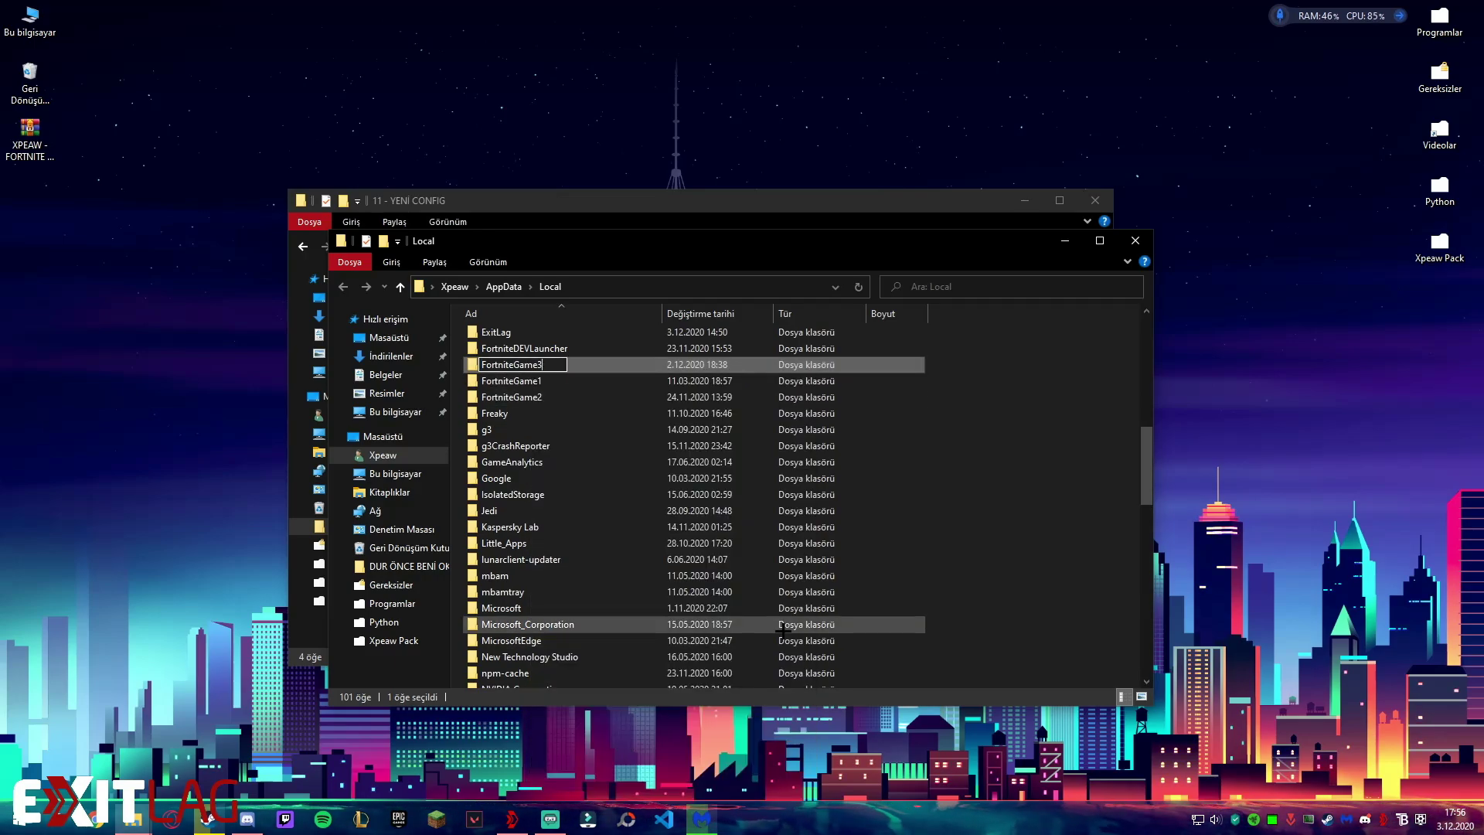
pyautogui.write('3')
pyautogui.press('Return')
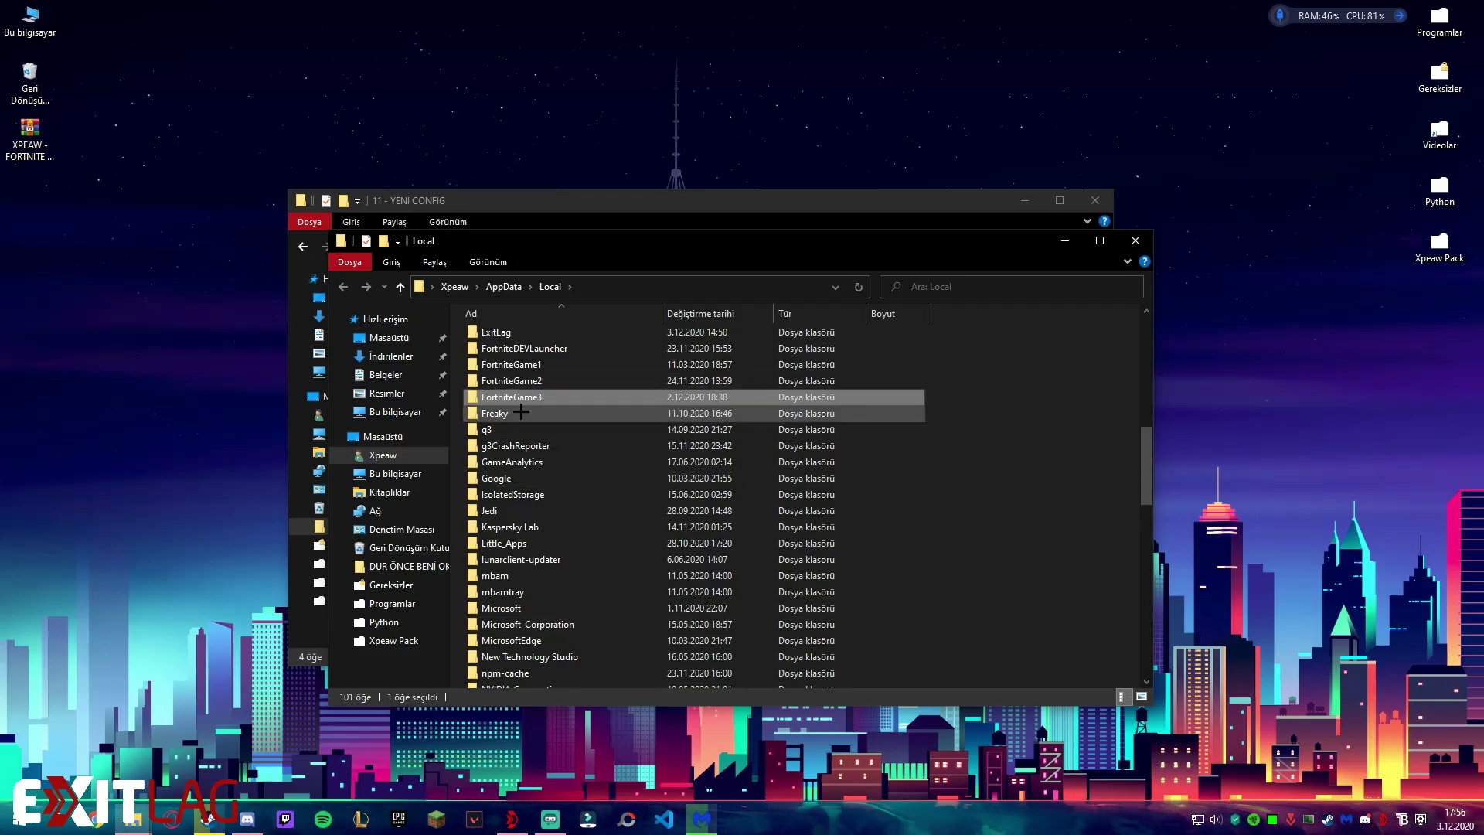
pyautogui.click(1132, 240)
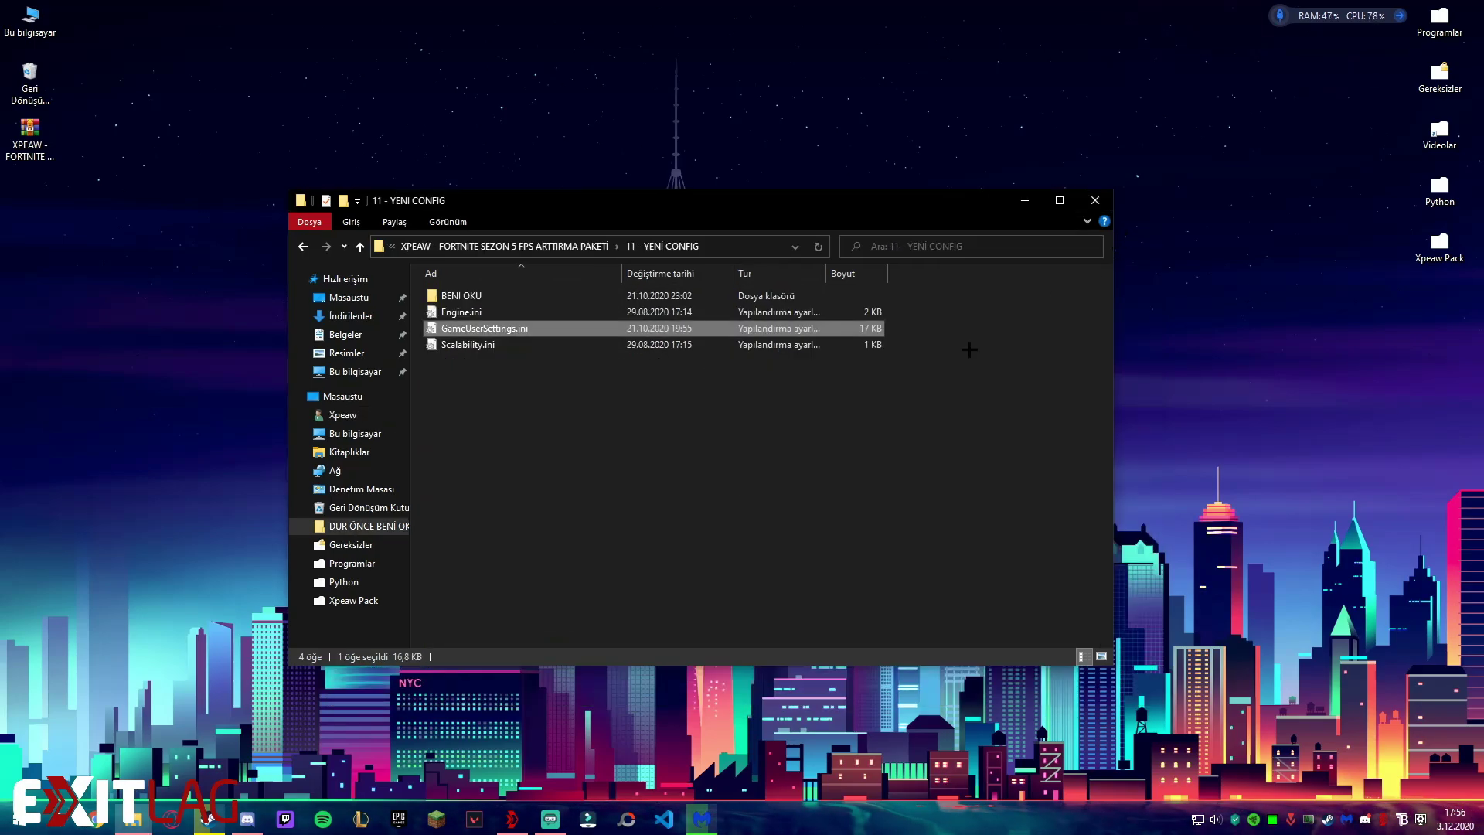
# Minimize the config folder window and move the DUR ÖNCE BENİ OKU folder beneath the XPEAW archive on the desktop.
pyautogui.click(1025, 200)
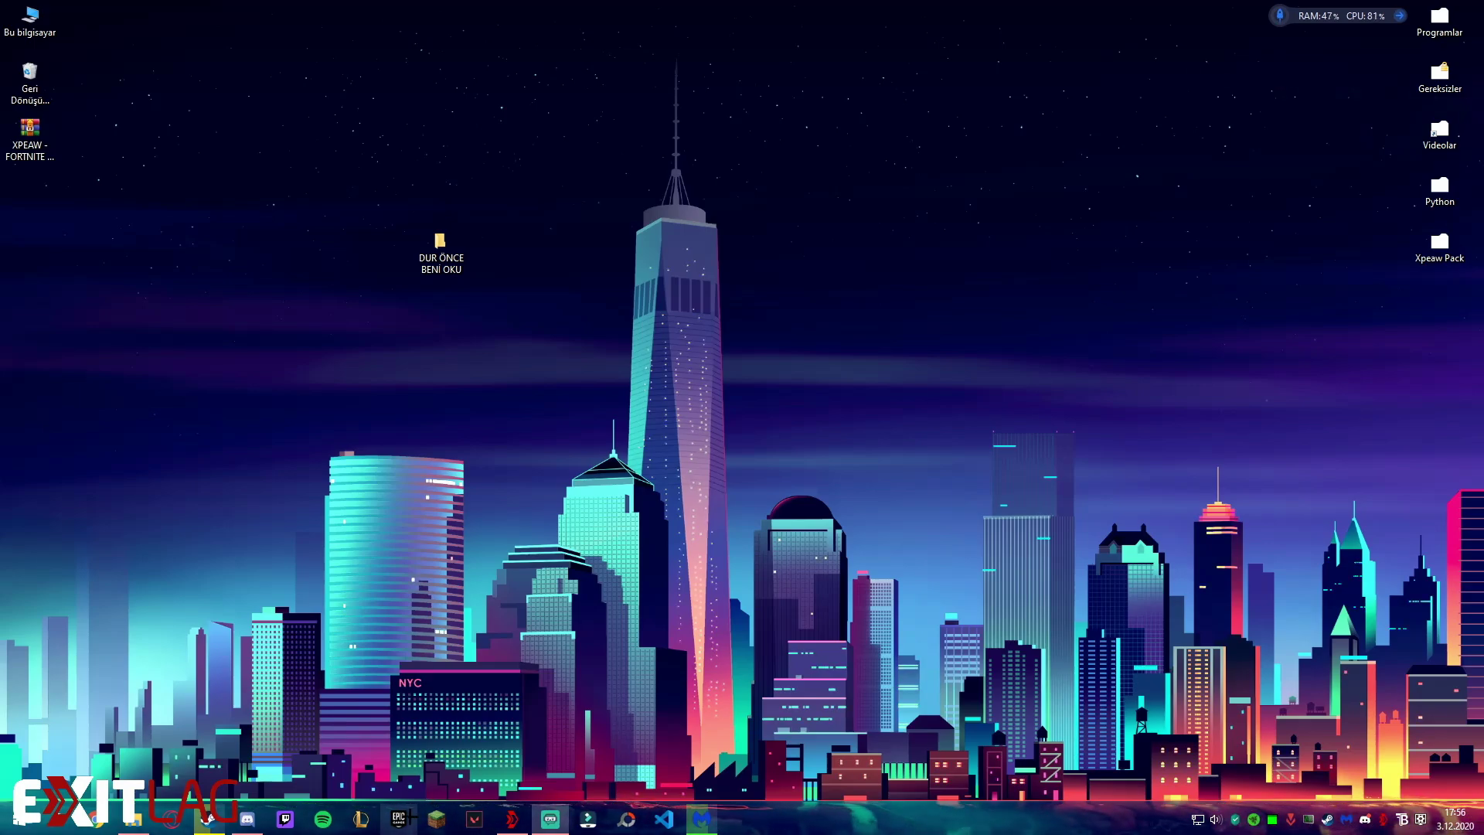
pyautogui.moveTo(440, 246); pyautogui.dragTo(31, 201)
pyautogui.doubleClick(30, 201)
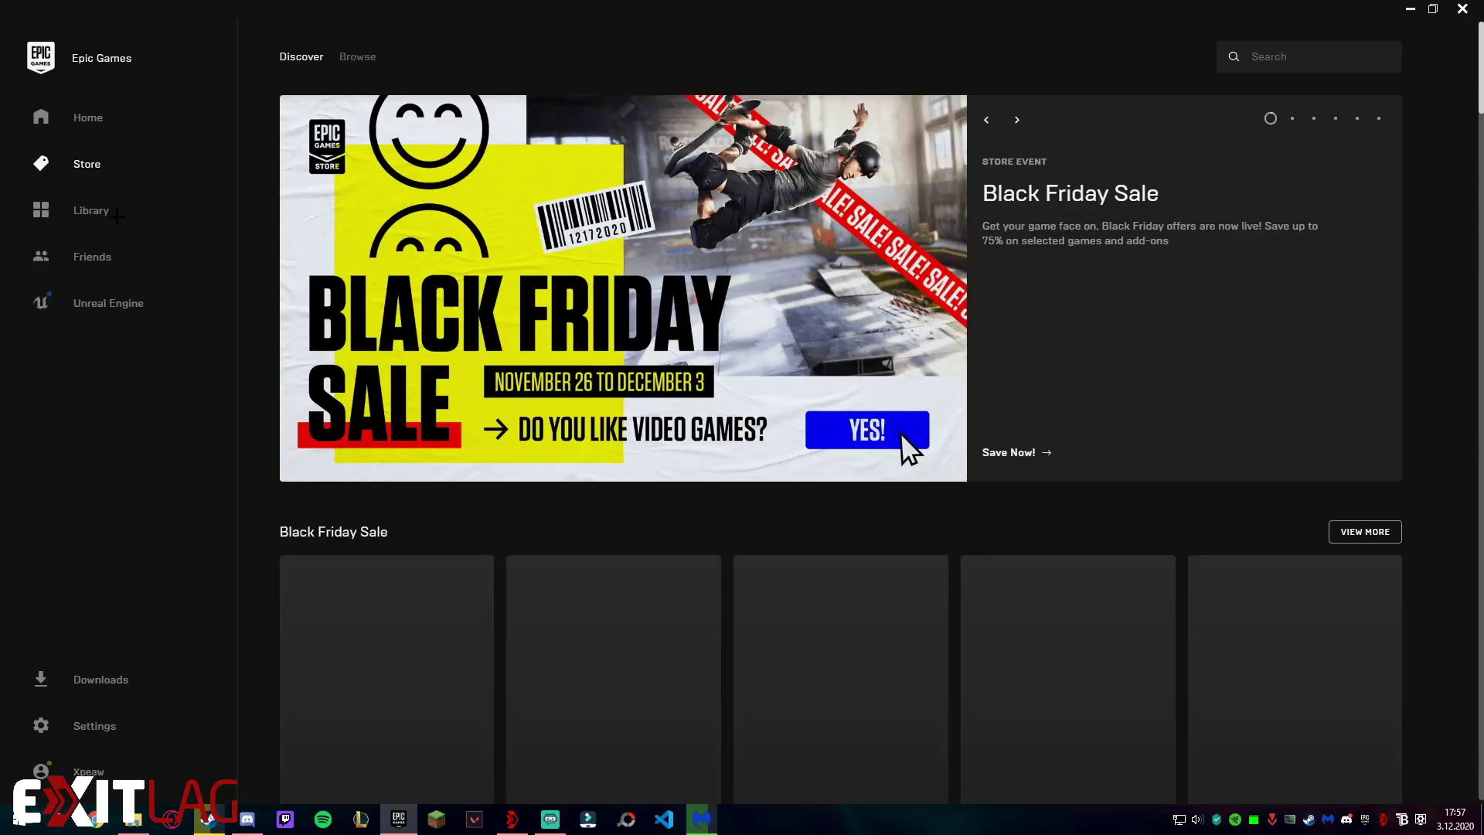
# Check Fortnite's status in the library of Epic Games Launcher, and minimize the launcher.
pyautogui.click(85, 210)
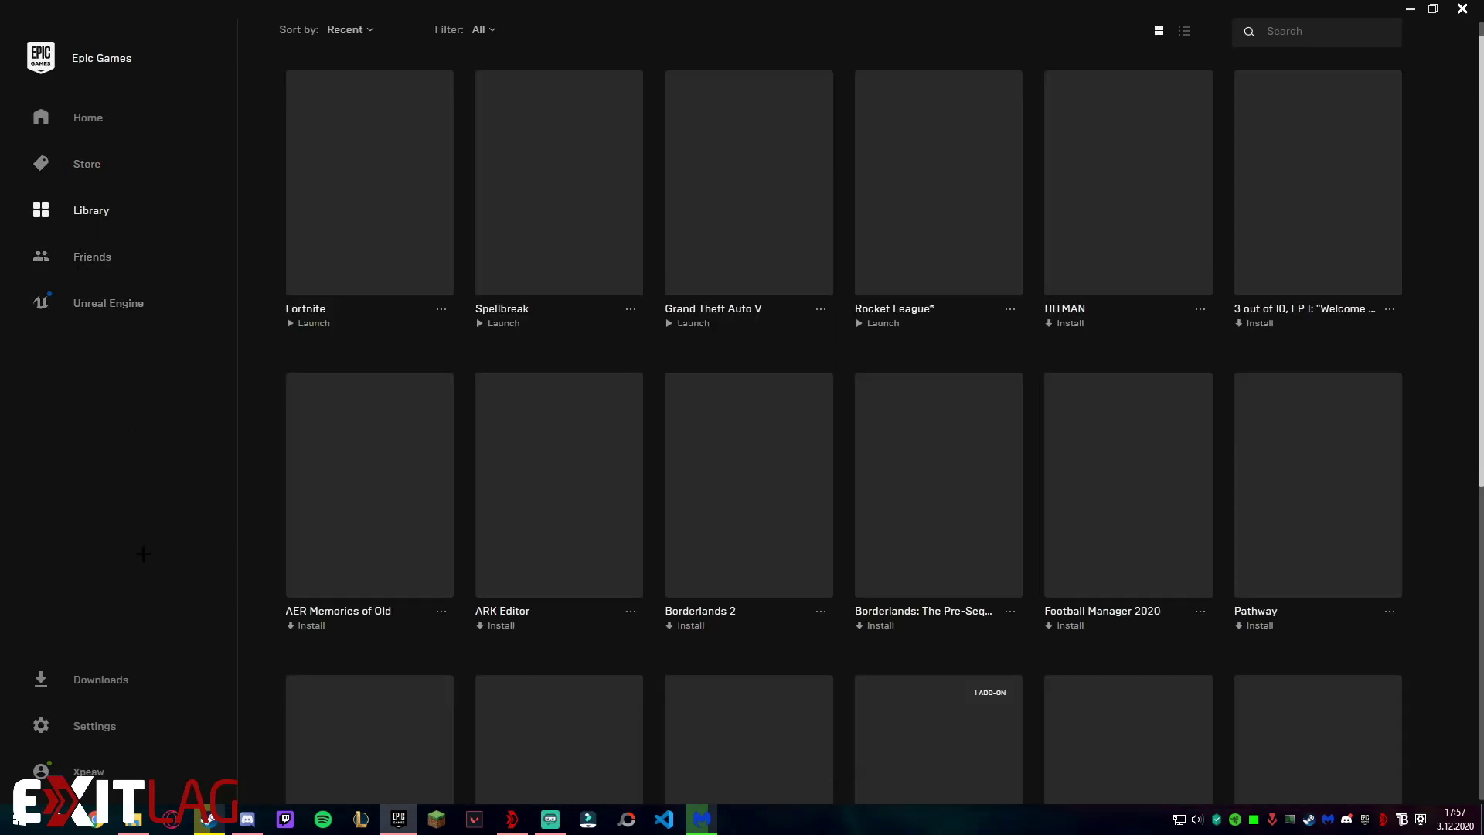
pyautogui.scroll(-1, 332, 197)
pyautogui.scroll(1, 330, 315)
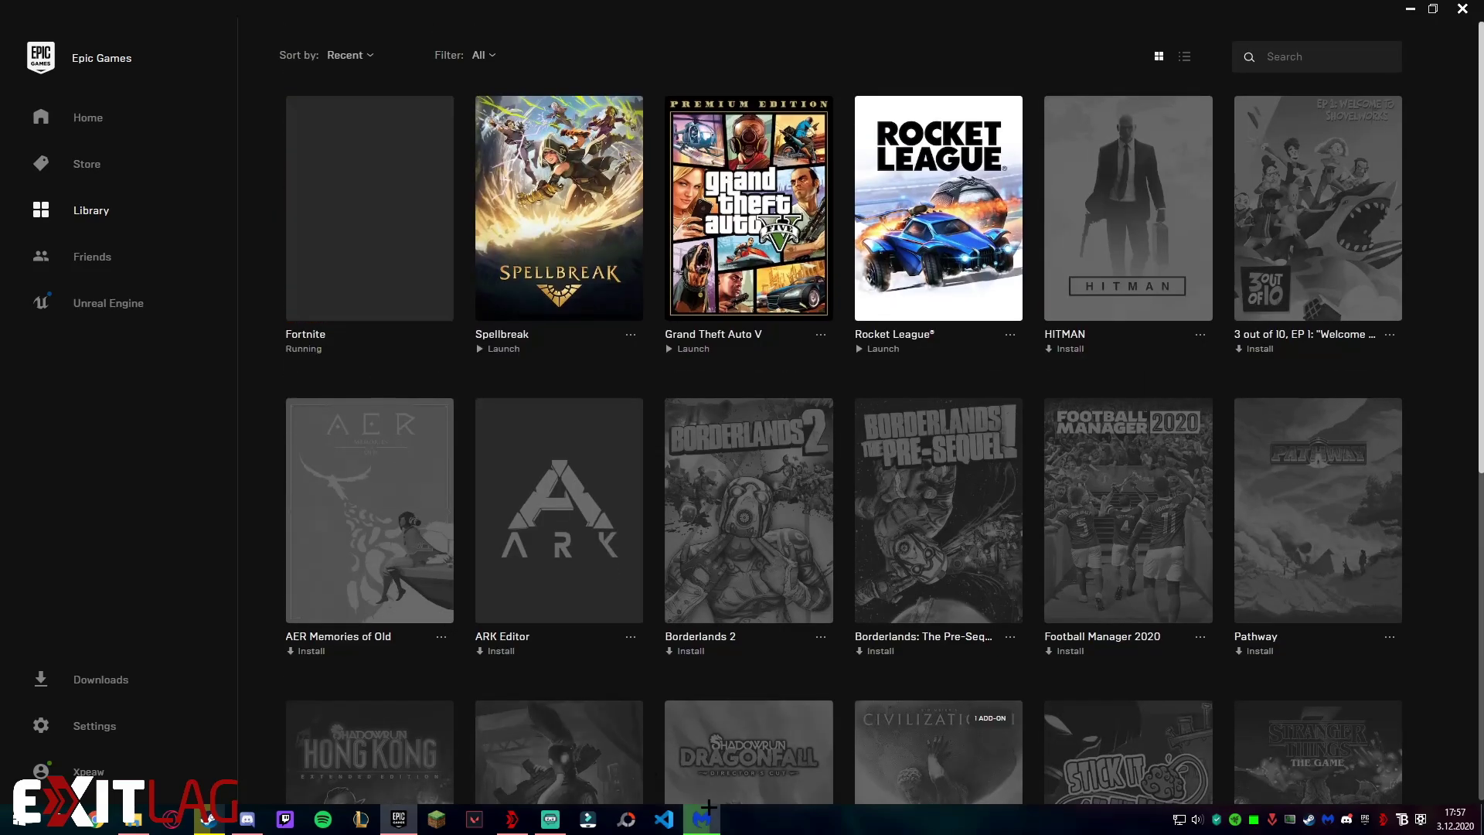
pyautogui.click(399, 819)
# Switch to Malwarebytes, pause the threat scan in progress, and minimize its window.
pyautogui.click(702, 819)
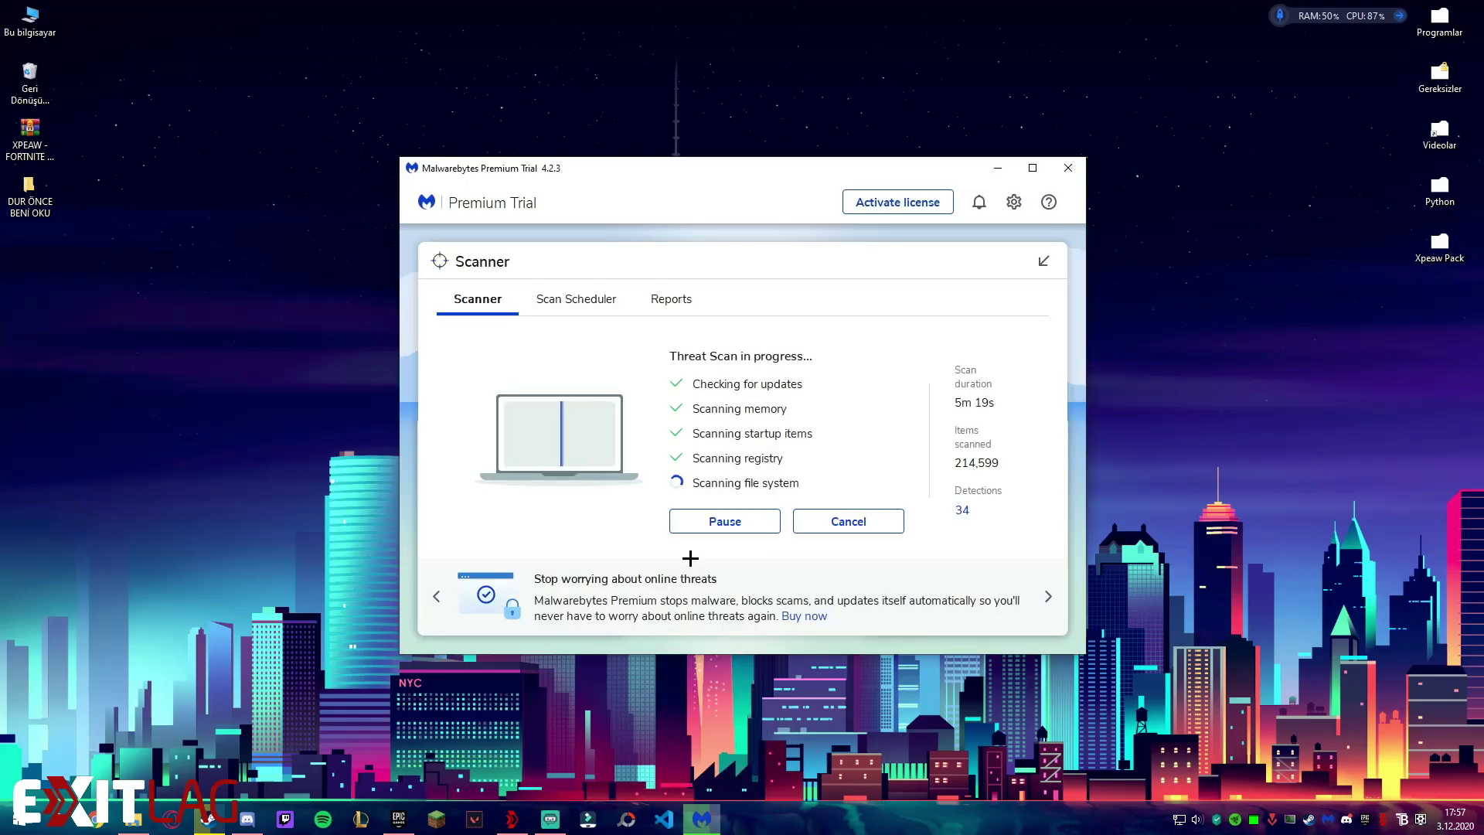
pyautogui.click(715, 521)
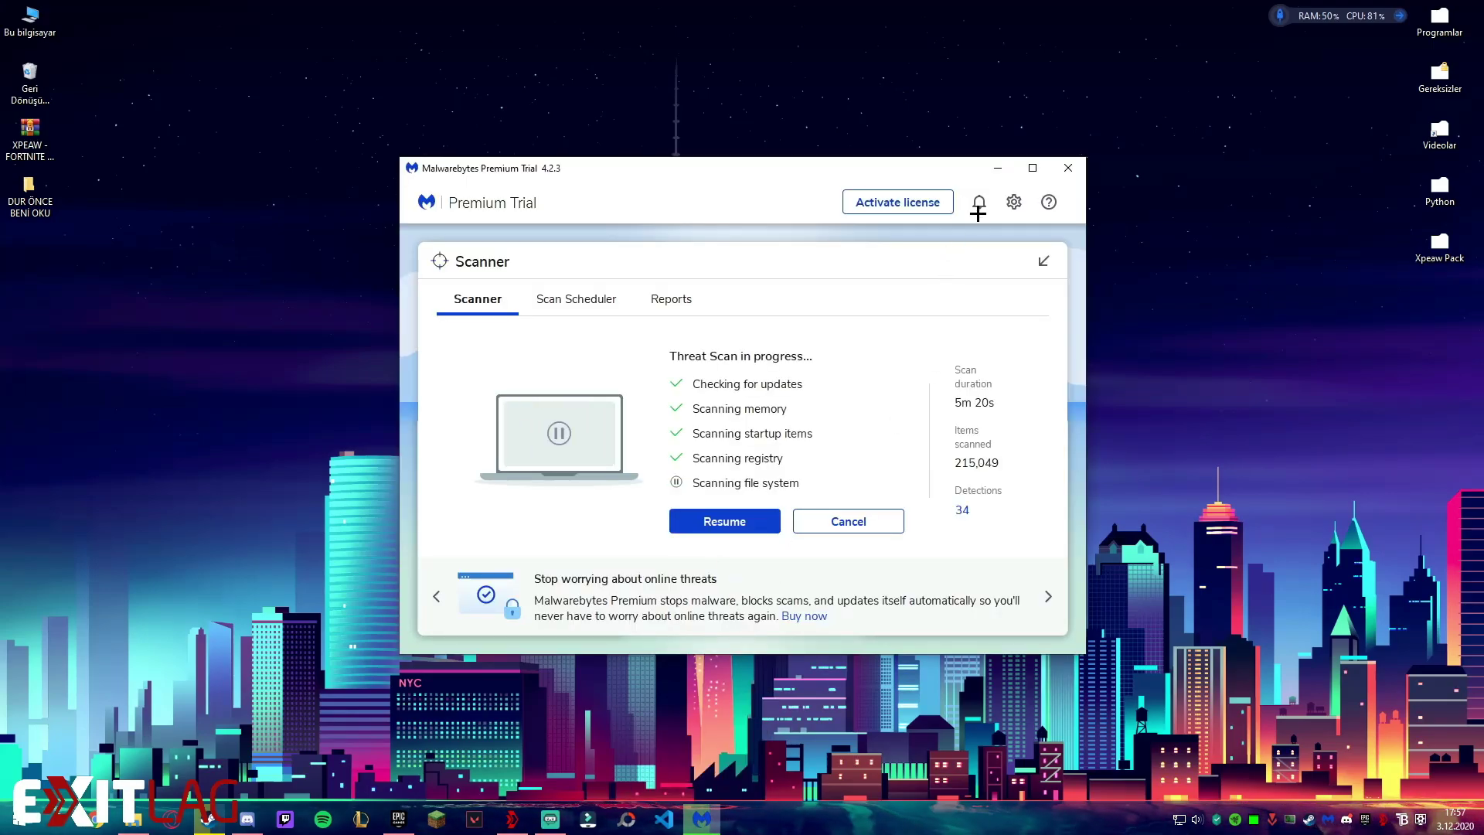
pyautogui.click(998, 168)
# Refresh the desktop twice.
pyautogui.rightClick(482, 389)
pyautogui.click(541, 434)
pyautogui.rightClick(526, 366)
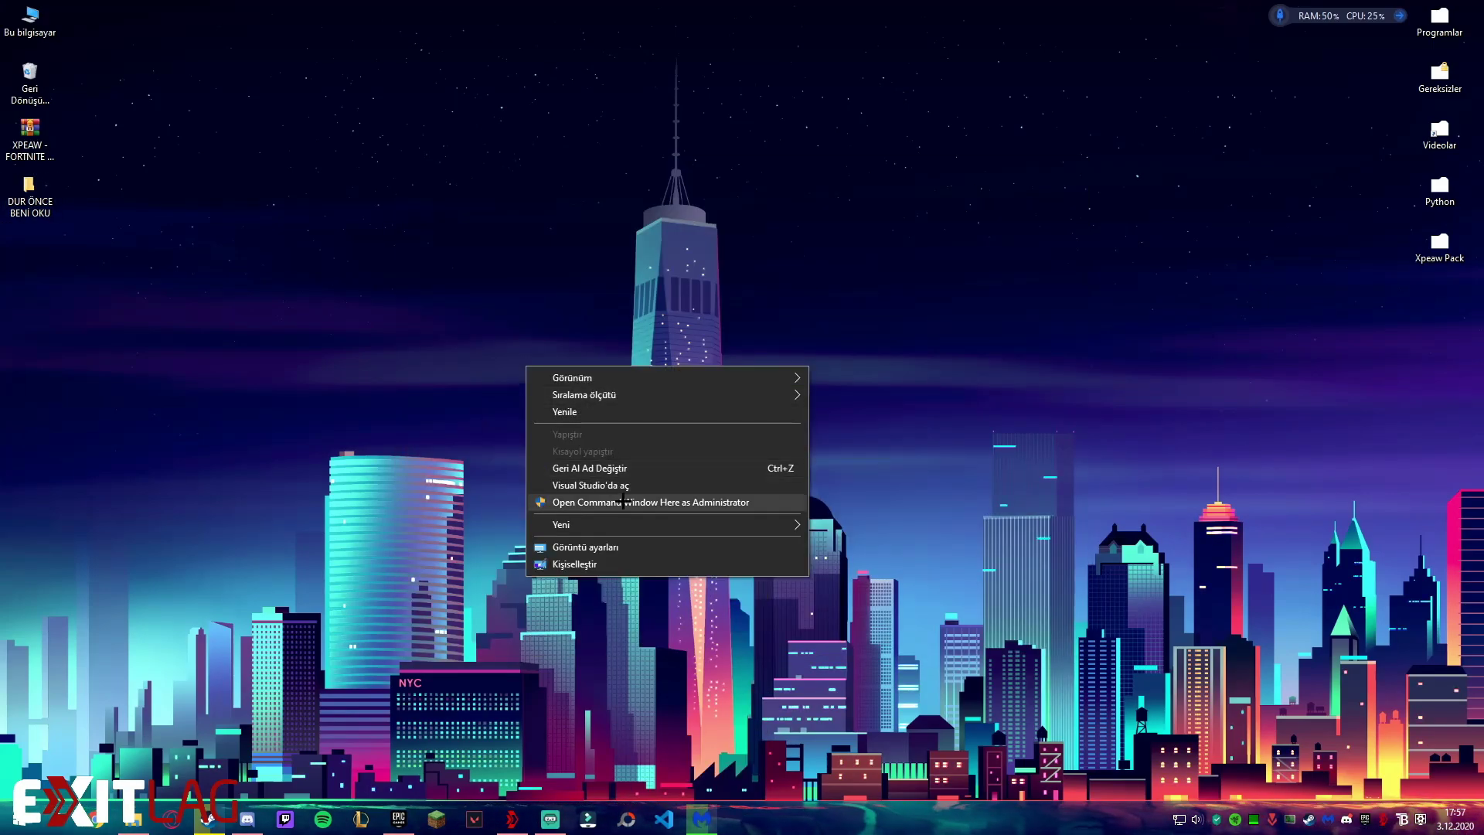
pyautogui.click(617, 411)
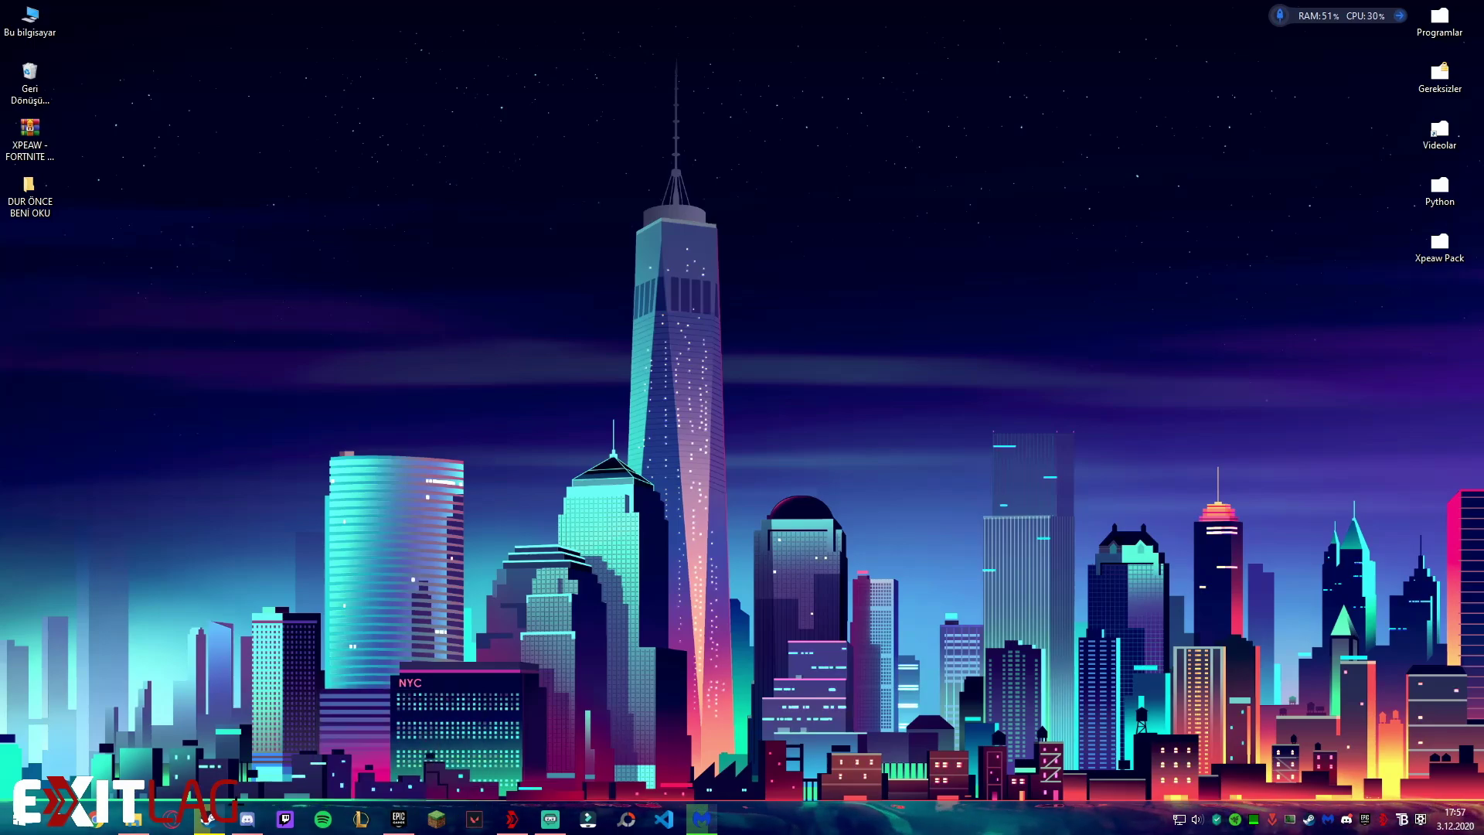
# Open the package's 12 - GECİKME AZALTMA folder and point out its two .reg files and the run-as-administrator option for Gecikme Azaltıcı.bat.
pyautogui.click(133, 819)
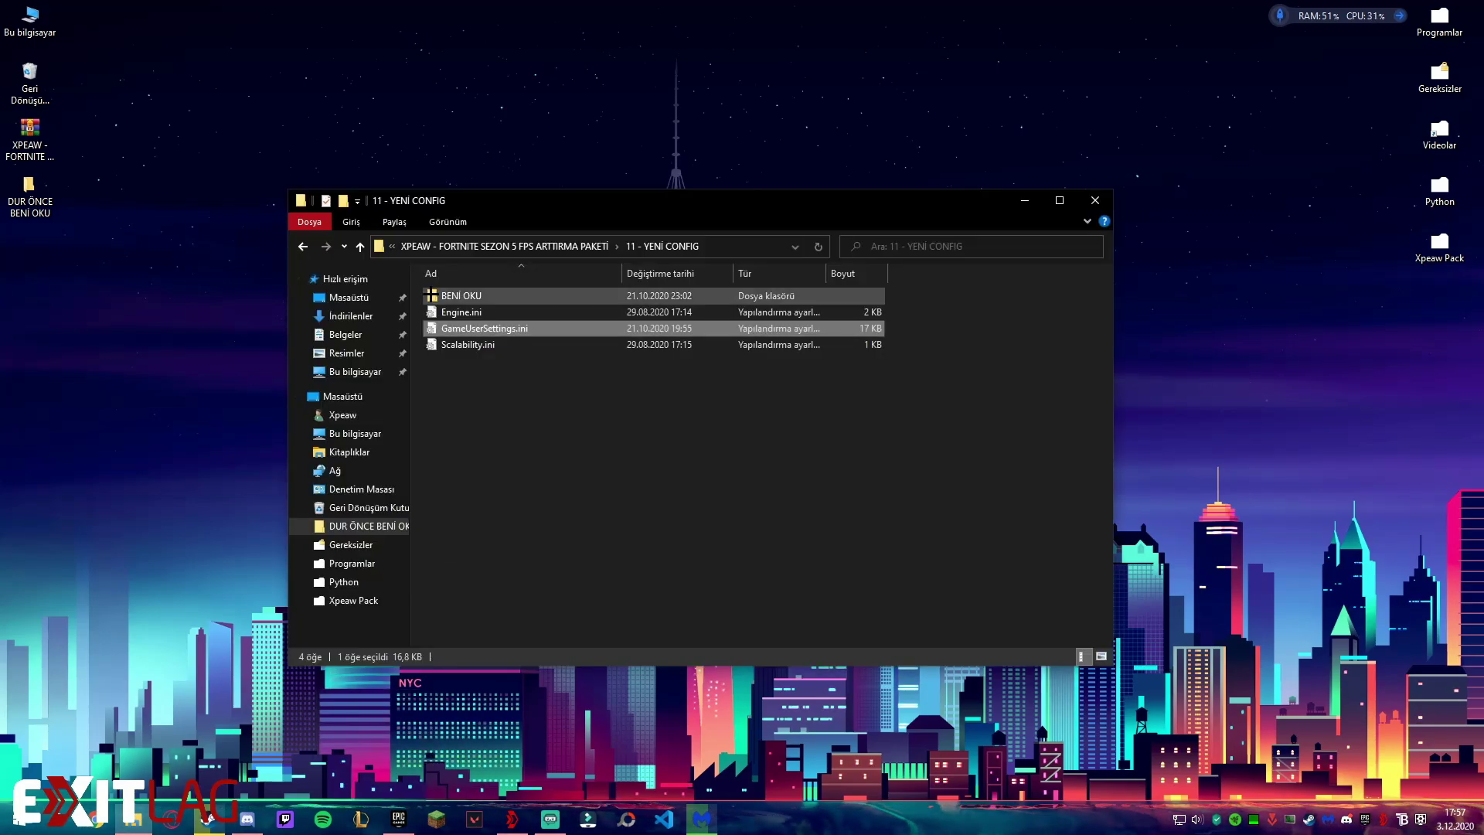
pyautogui.click(303, 247)
pyautogui.doubleClick(476, 490)
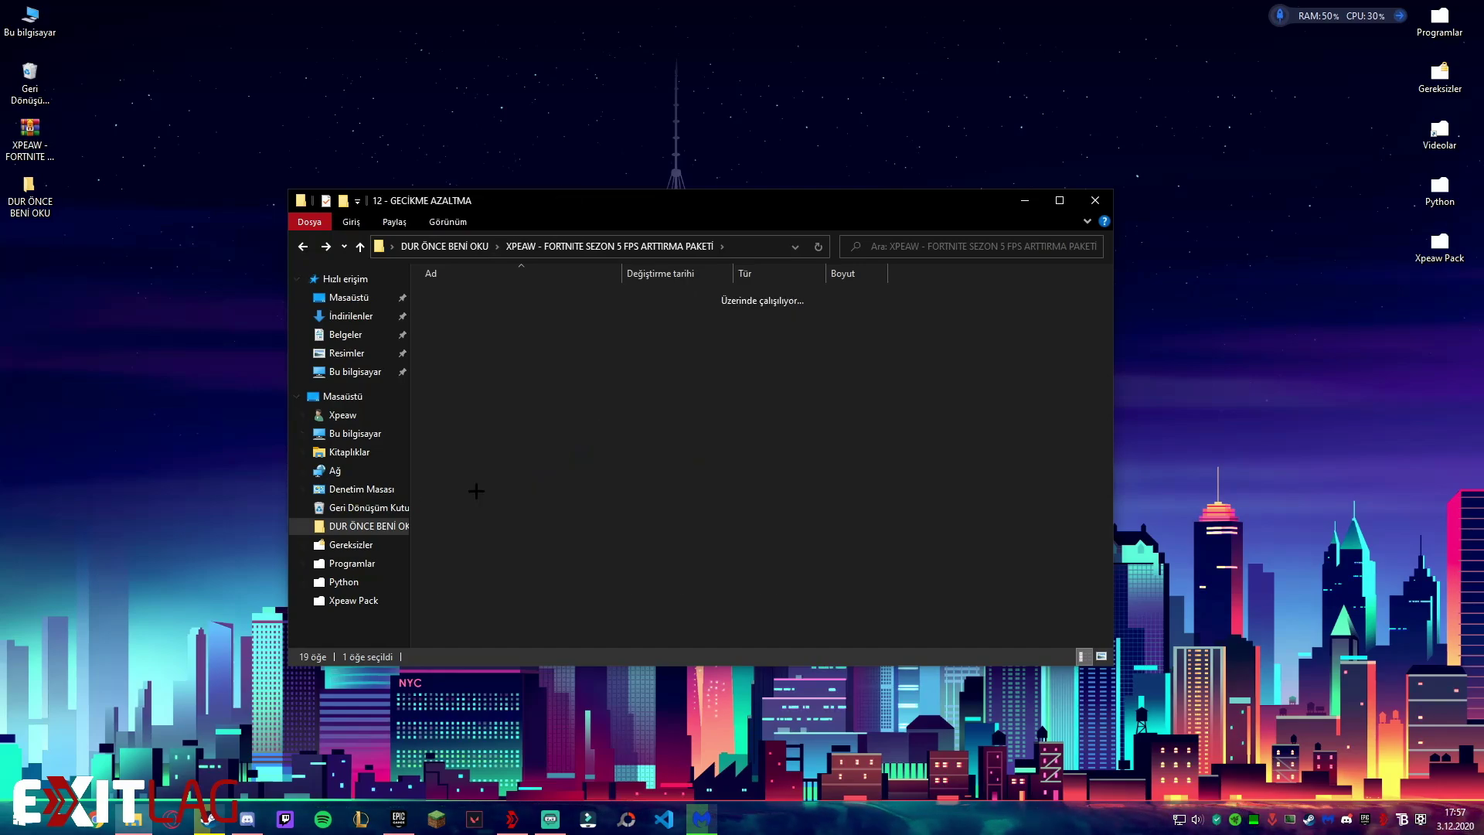
pyautogui.click(471, 313)
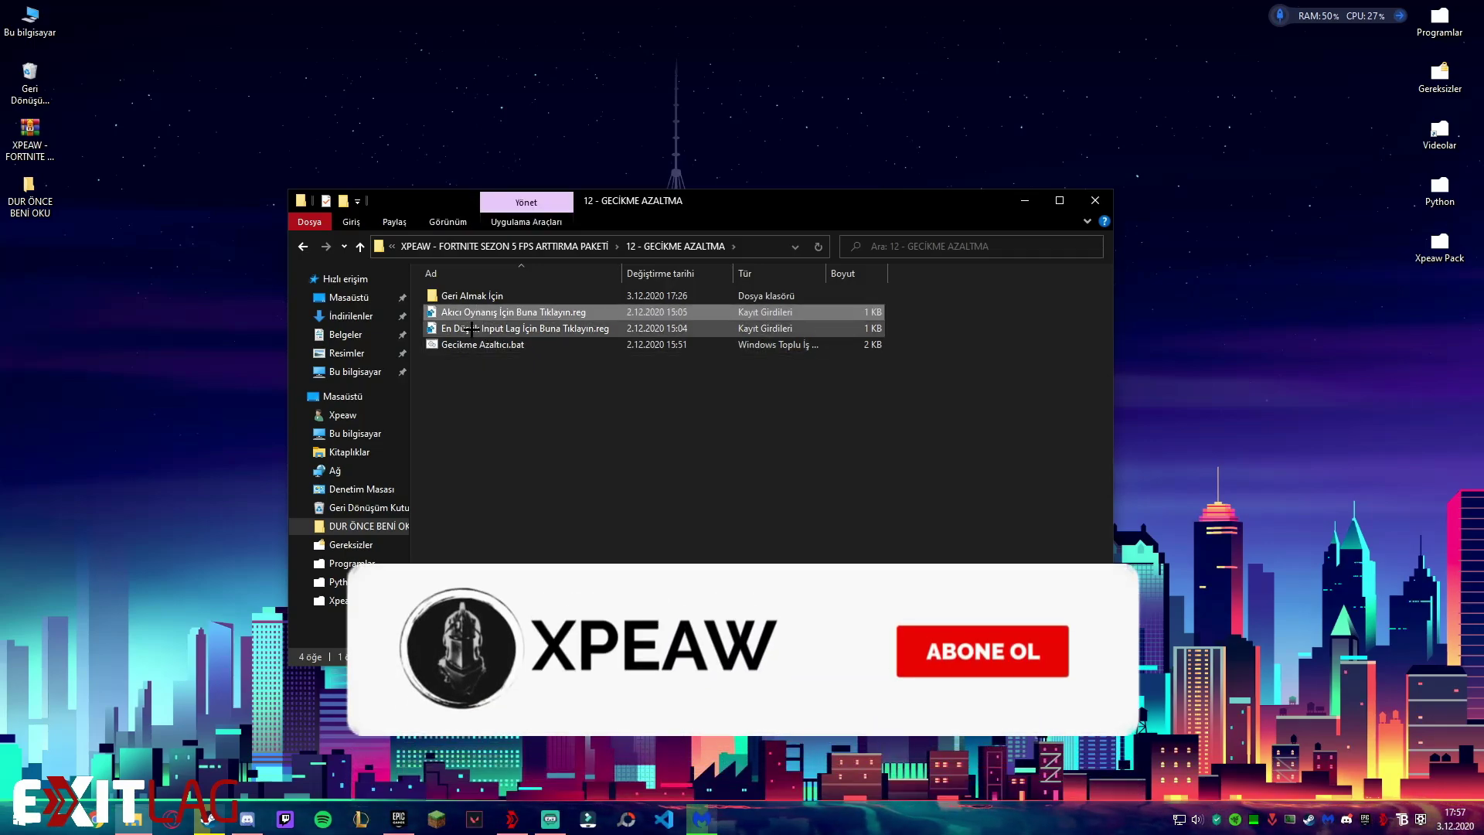
pyautogui.click(473, 329)
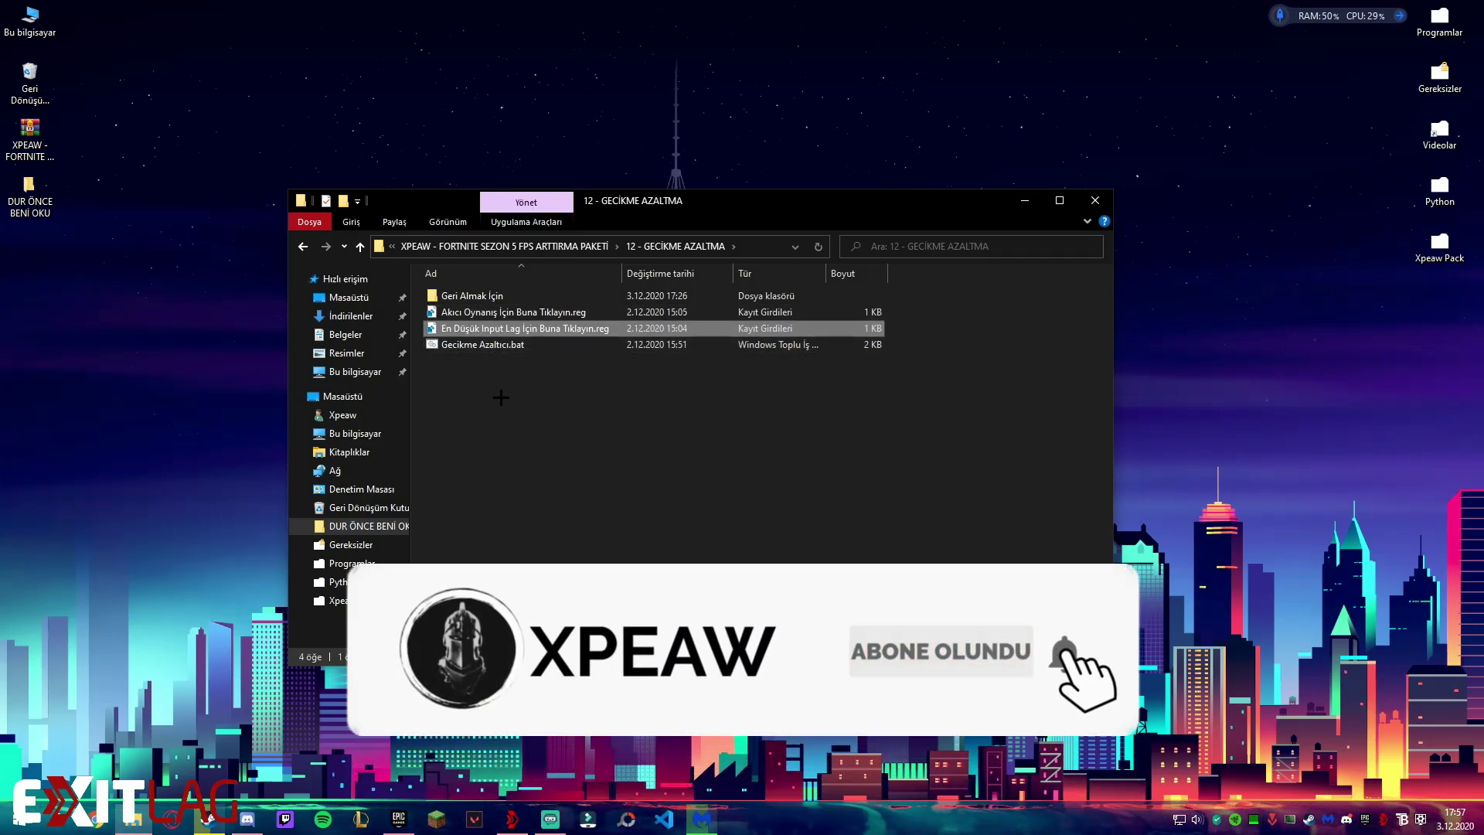
pyautogui.rightClick(475, 344)
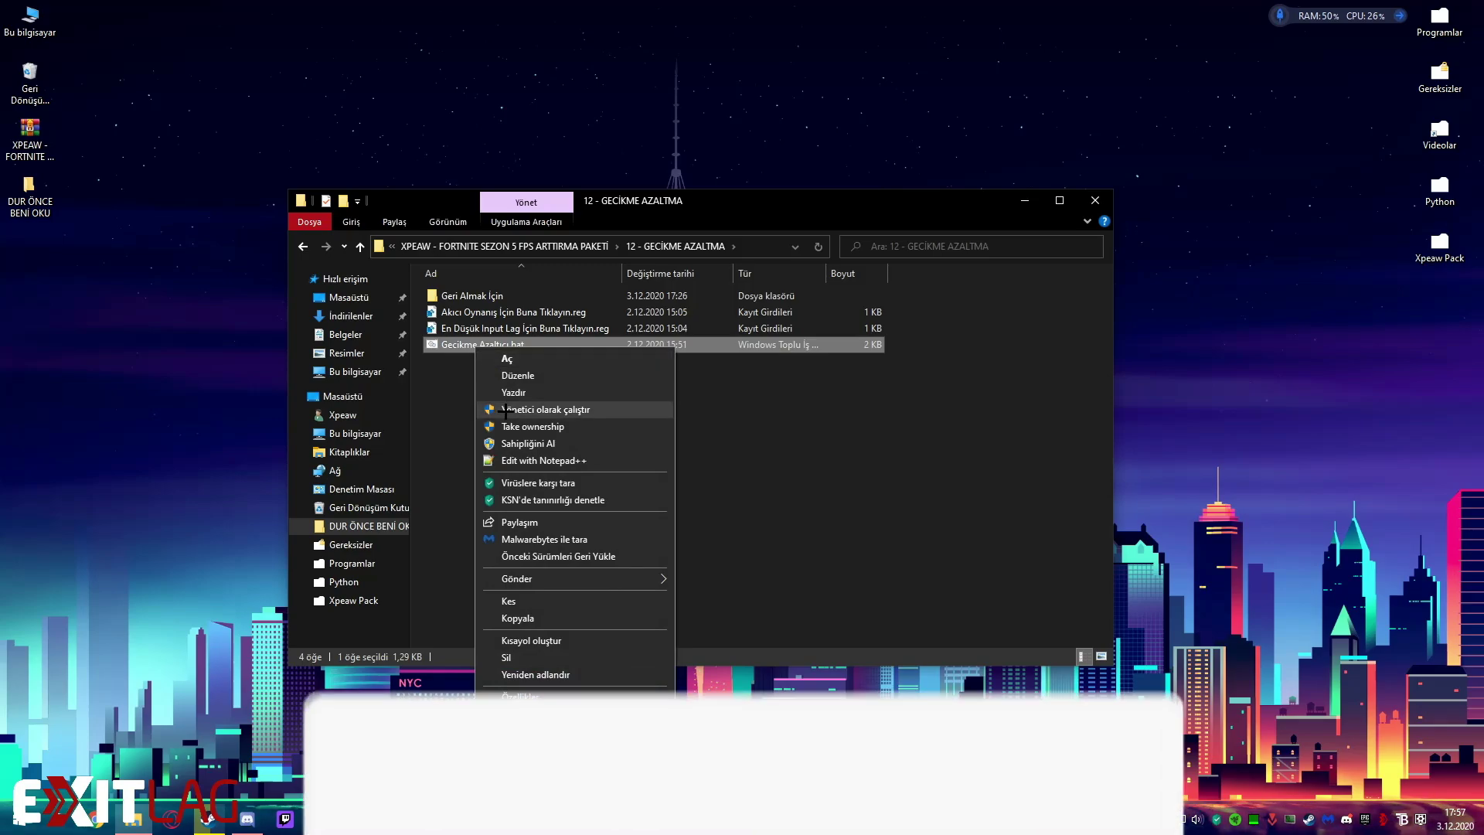
pyautogui.click(452, 367)
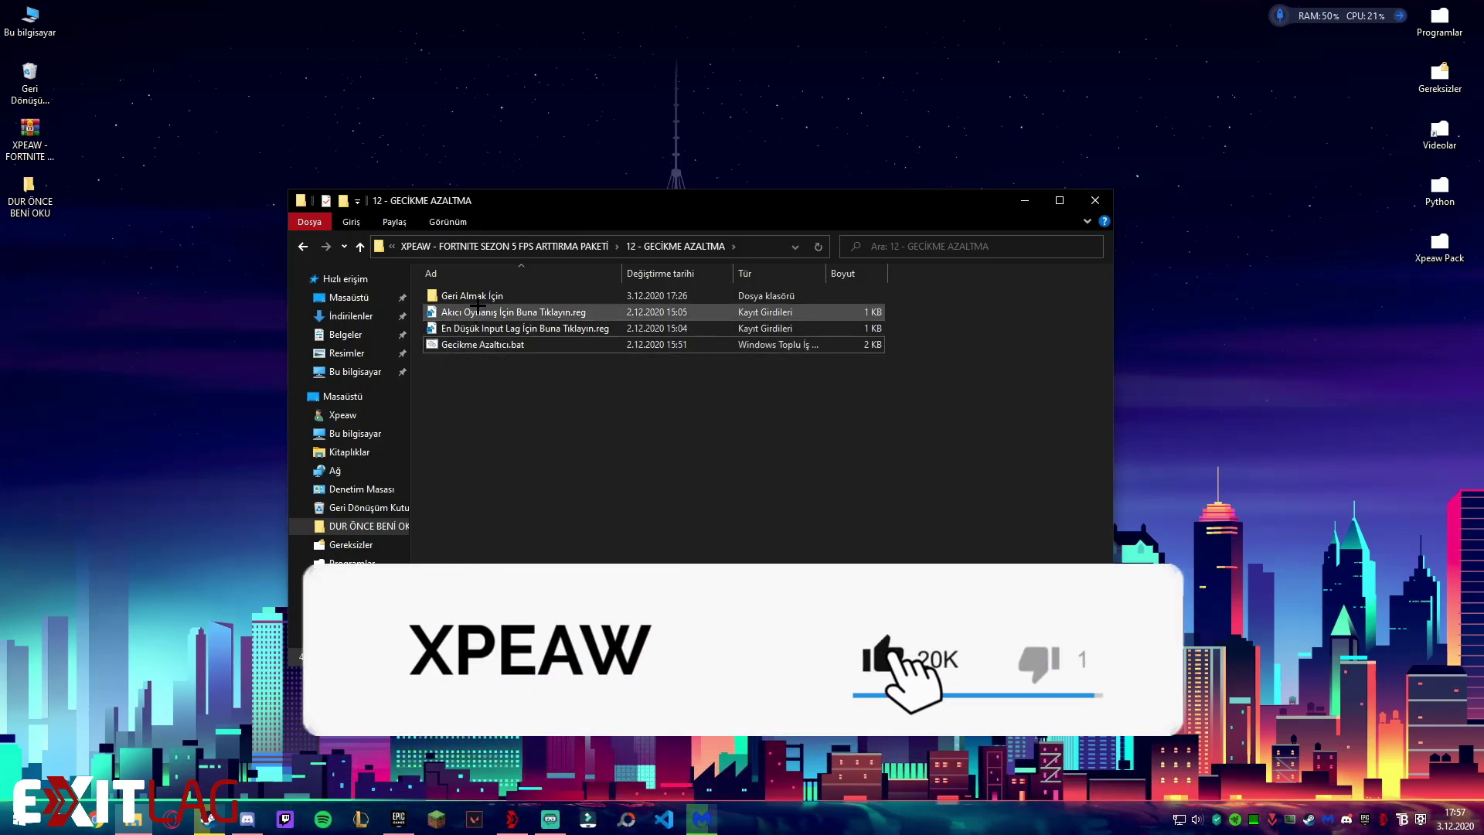
# View the Geri Almak İçin folder with its undo batch file, and return to the package folder.
pyautogui.doubleClick(467, 295)
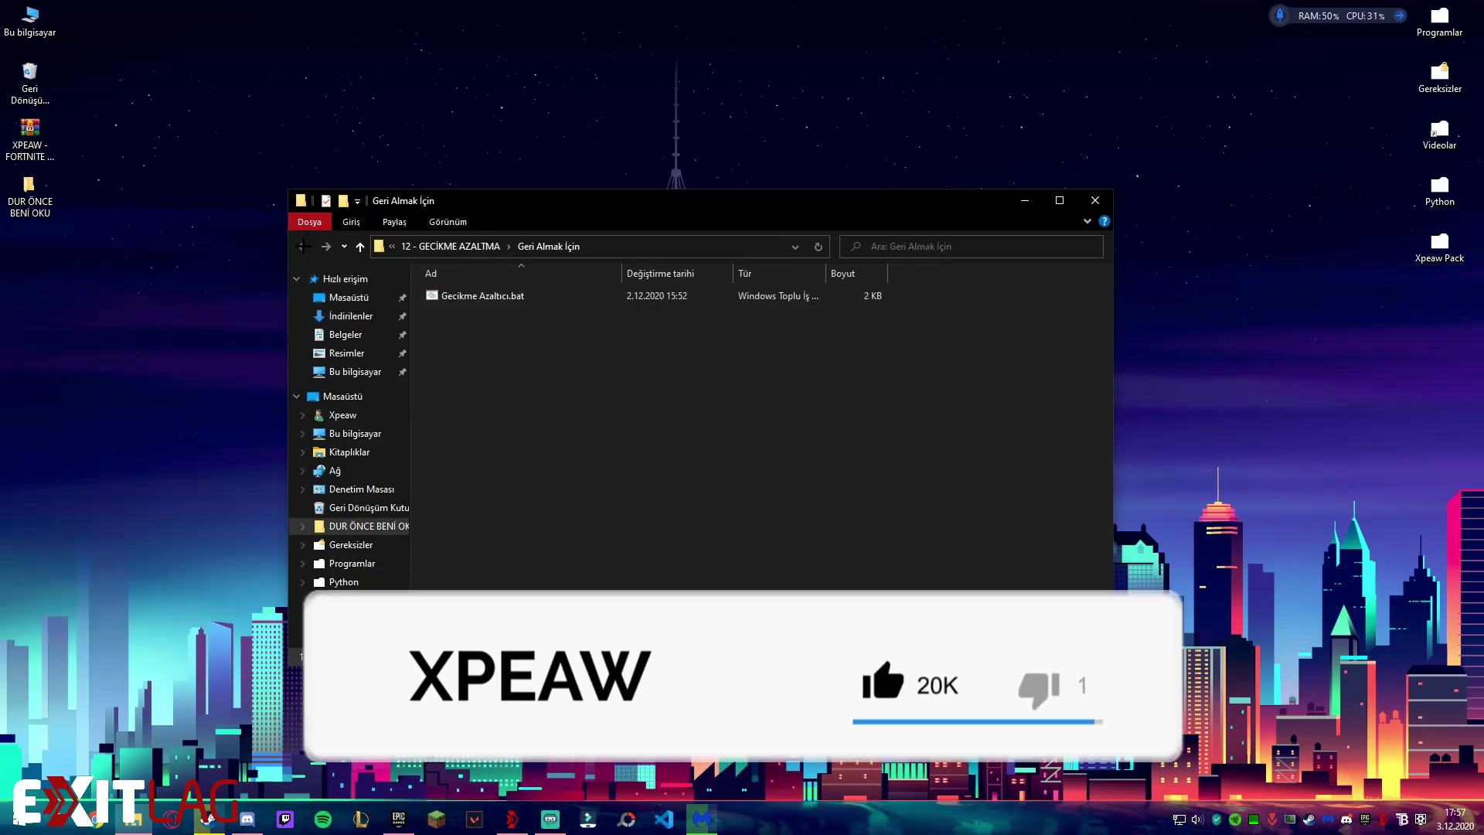
pyautogui.click(303, 246)
pyautogui.click(303, 246)
# Open the 13 - SES LAGI ÇÖZÜMÜ folder, point out Fortnite Ses Lagı Çözümü.reg, and return to the package folder.
pyautogui.doubleClick(473, 518)
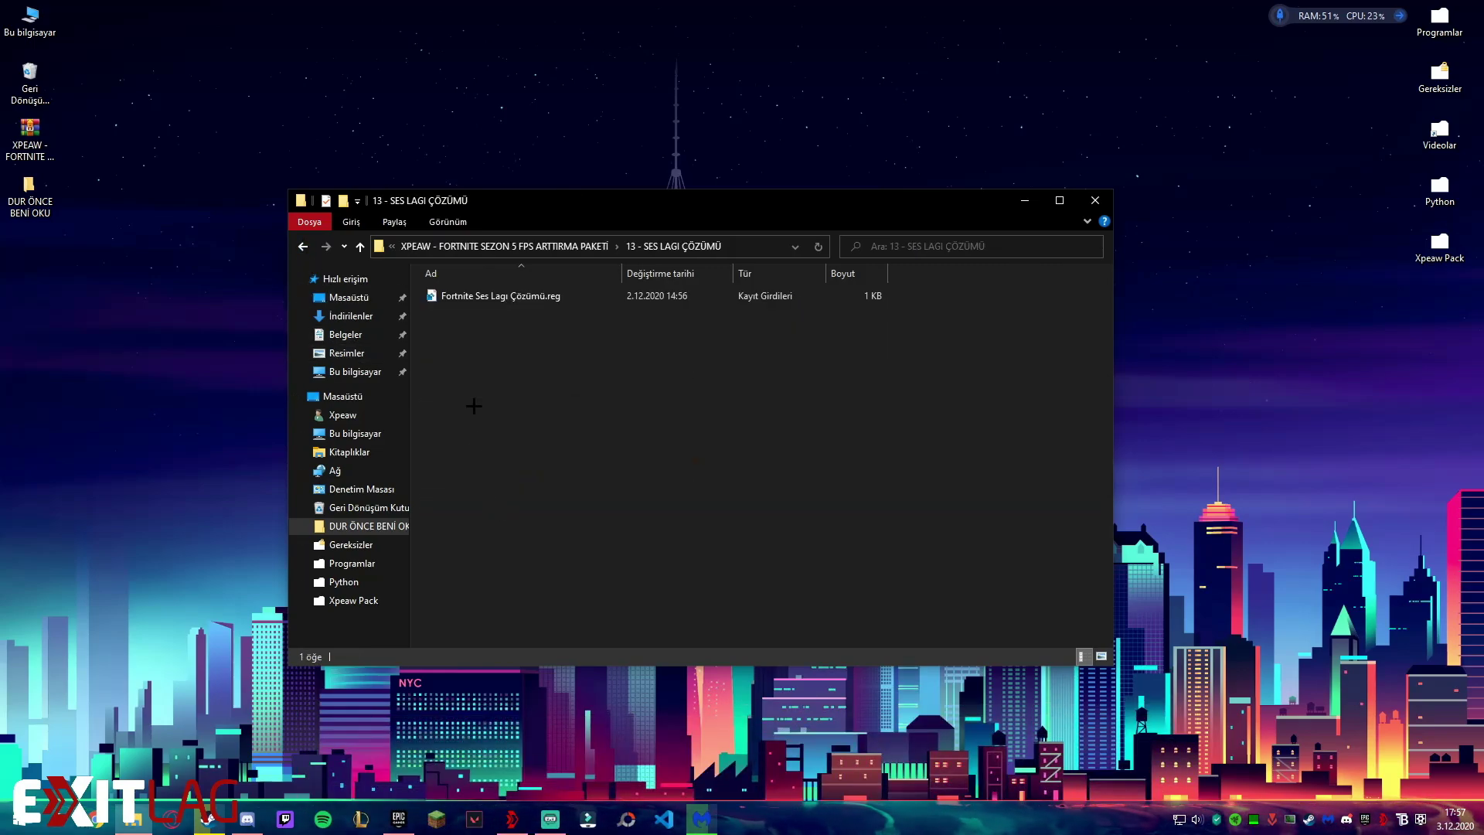
pyautogui.click(510, 301)
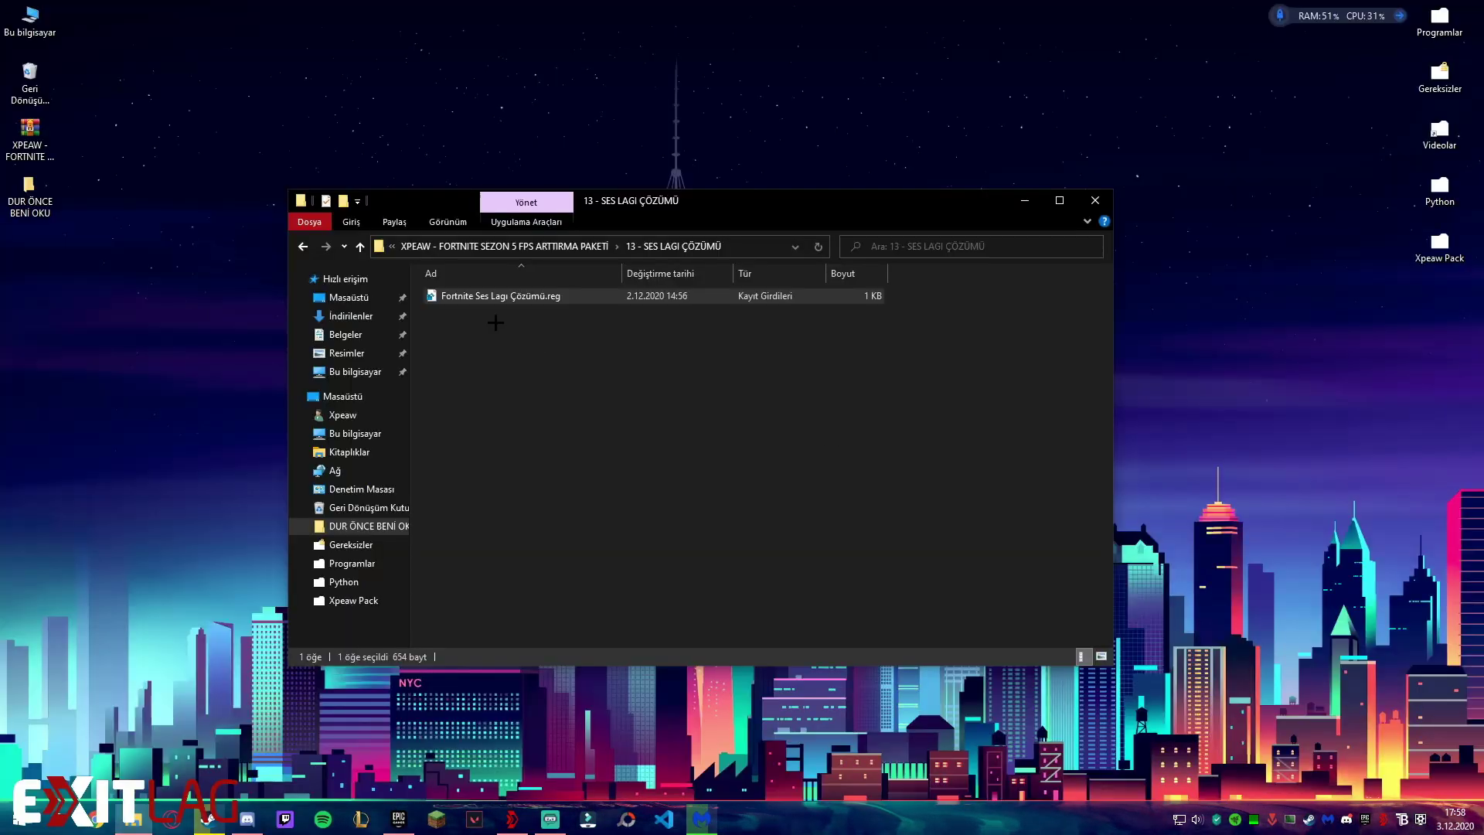
pyautogui.hotkey('alt', 'Left')
# Open NOT.txt in the 14 - UYGULANACAK KOMUTLAR folder and highlight the sfc /scannow and DISM /Online /Cleanup-image /Restorehealth commands.
pyautogui.doubleClick(490, 523)
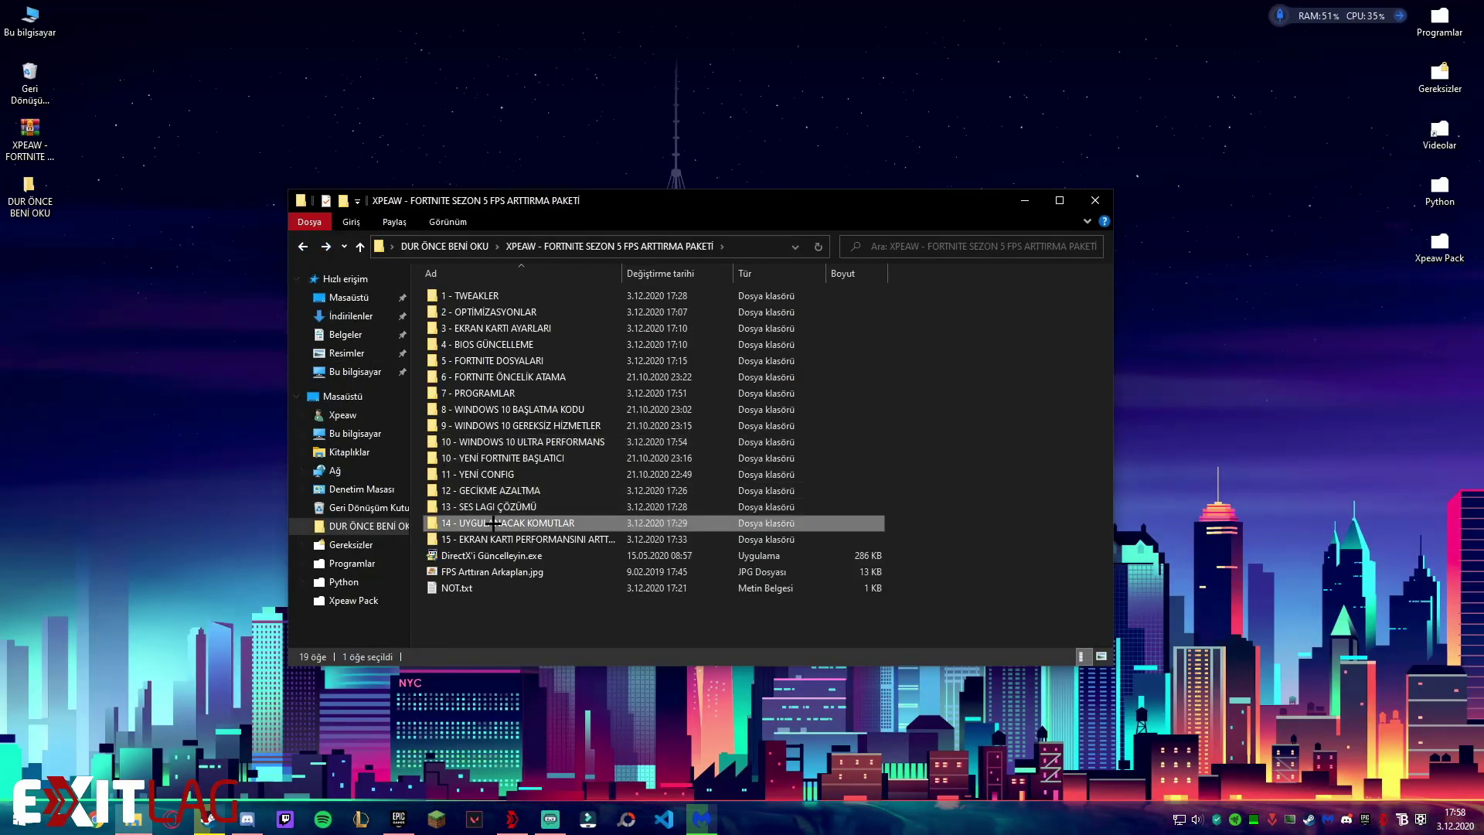
pyautogui.click(450, 299)
pyautogui.doubleClick(451, 300)
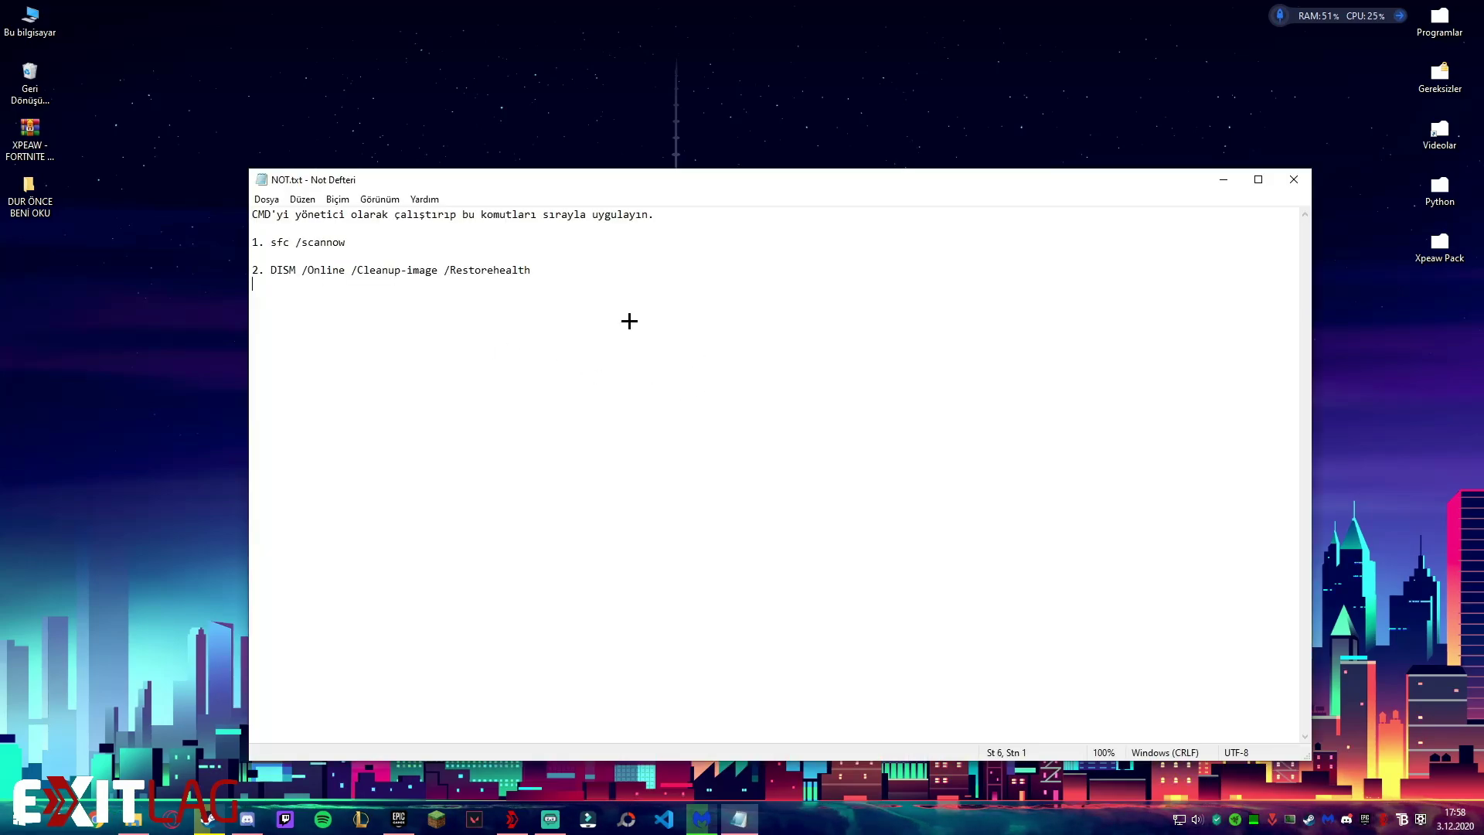
pyautogui.hotkey('ctrl', 'a')
pyautogui.click(434, 381)
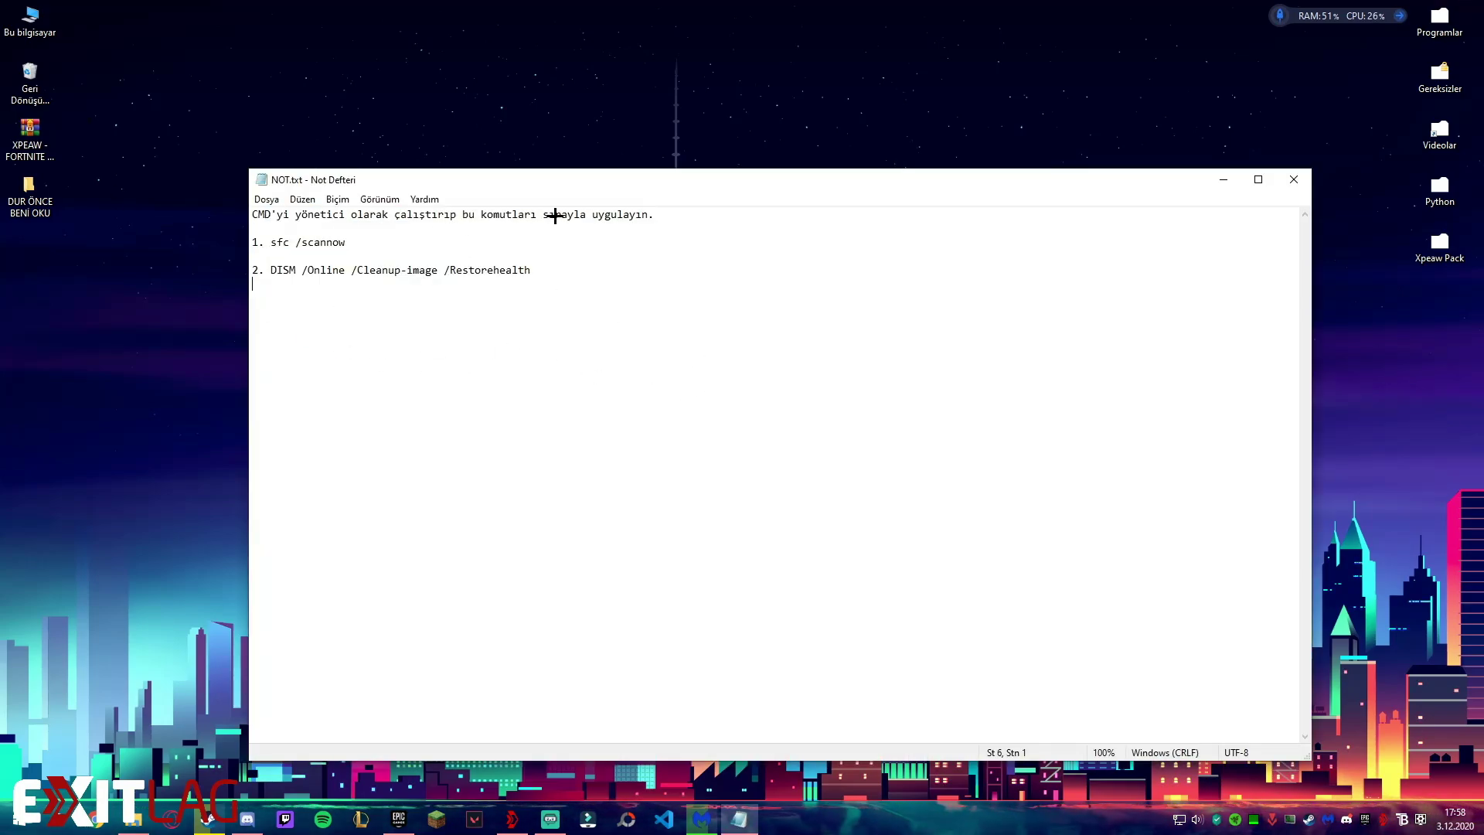
pyautogui.moveTo(610, 314); pyautogui.dragTo(234, 242)
pyautogui.click(612, 301)
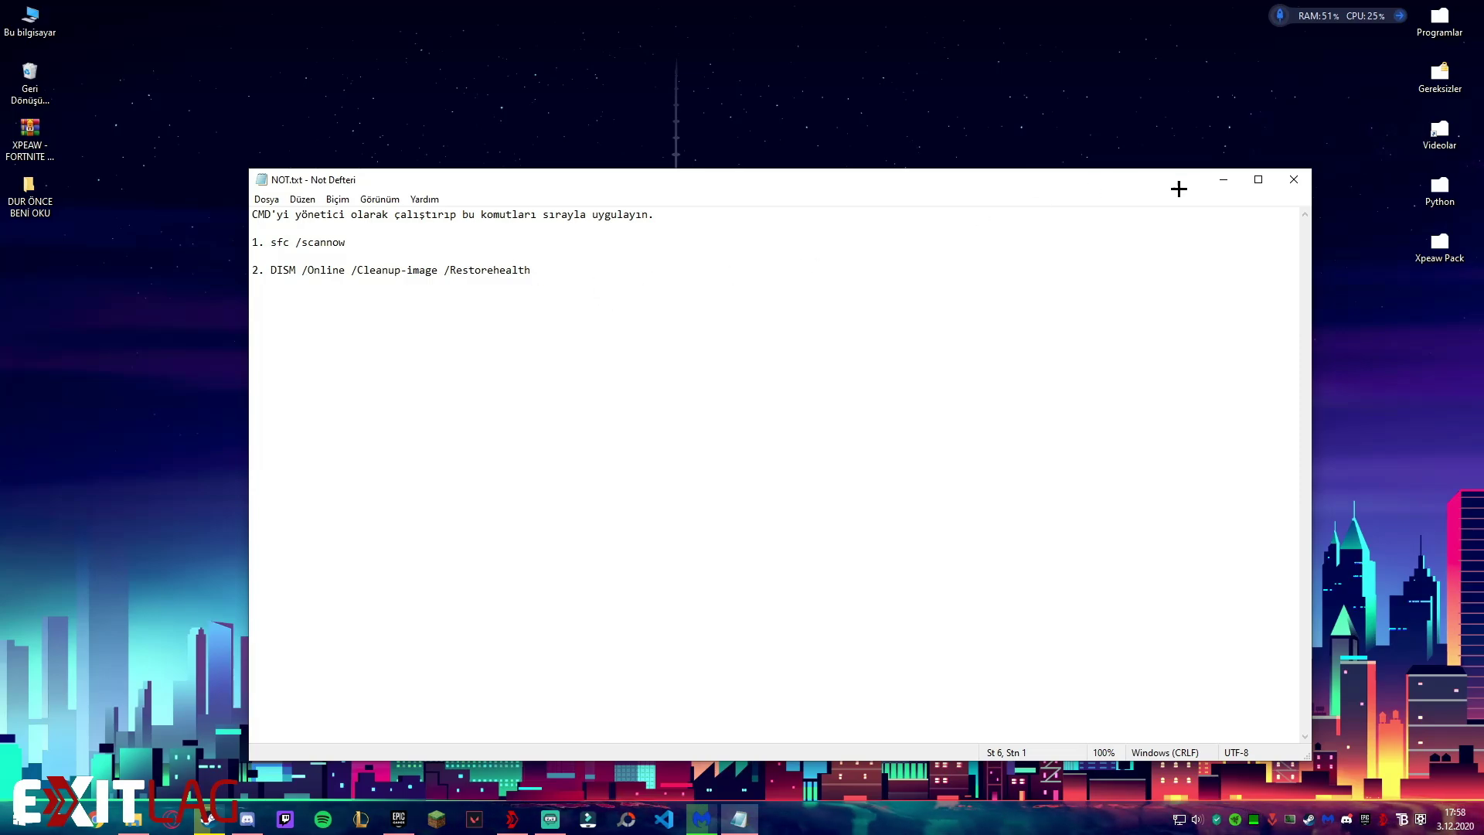
# Close NOT.txt and return to the package folder.
pyautogui.click(1294, 179)
pyautogui.press('BackSpace')
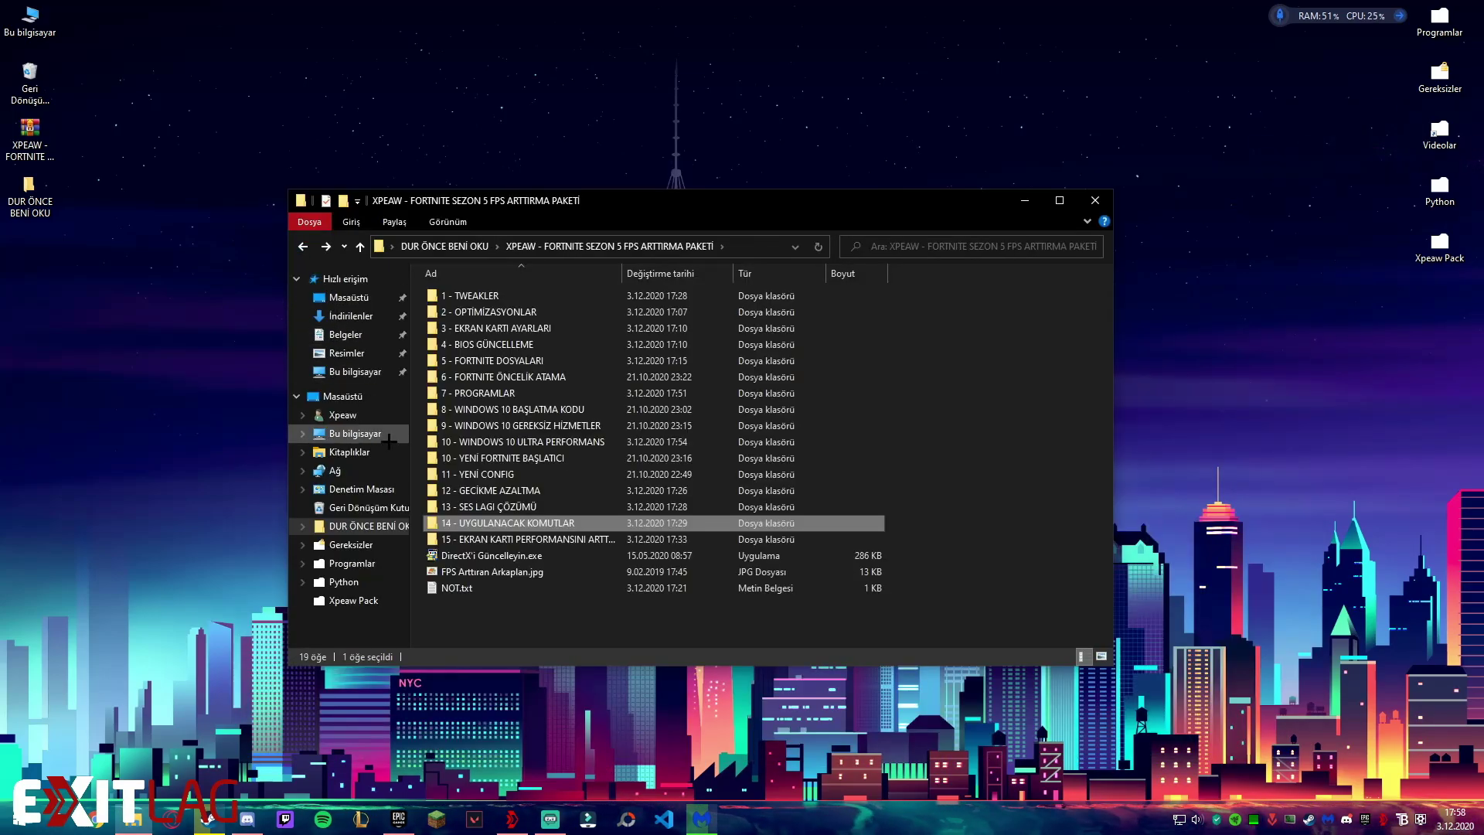
pyautogui.rightClick(934, 819)
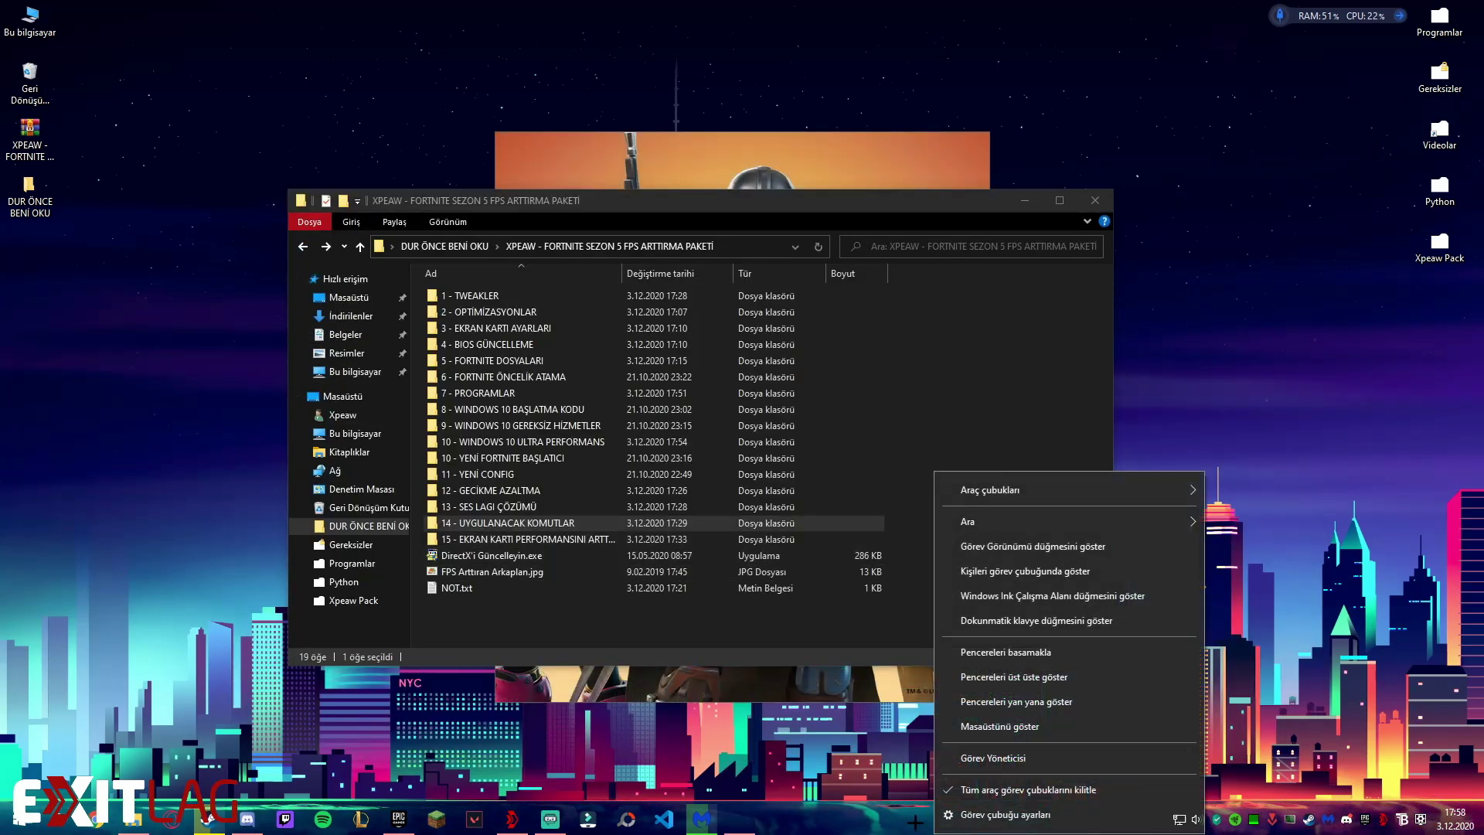
pyautogui.press('Escape')
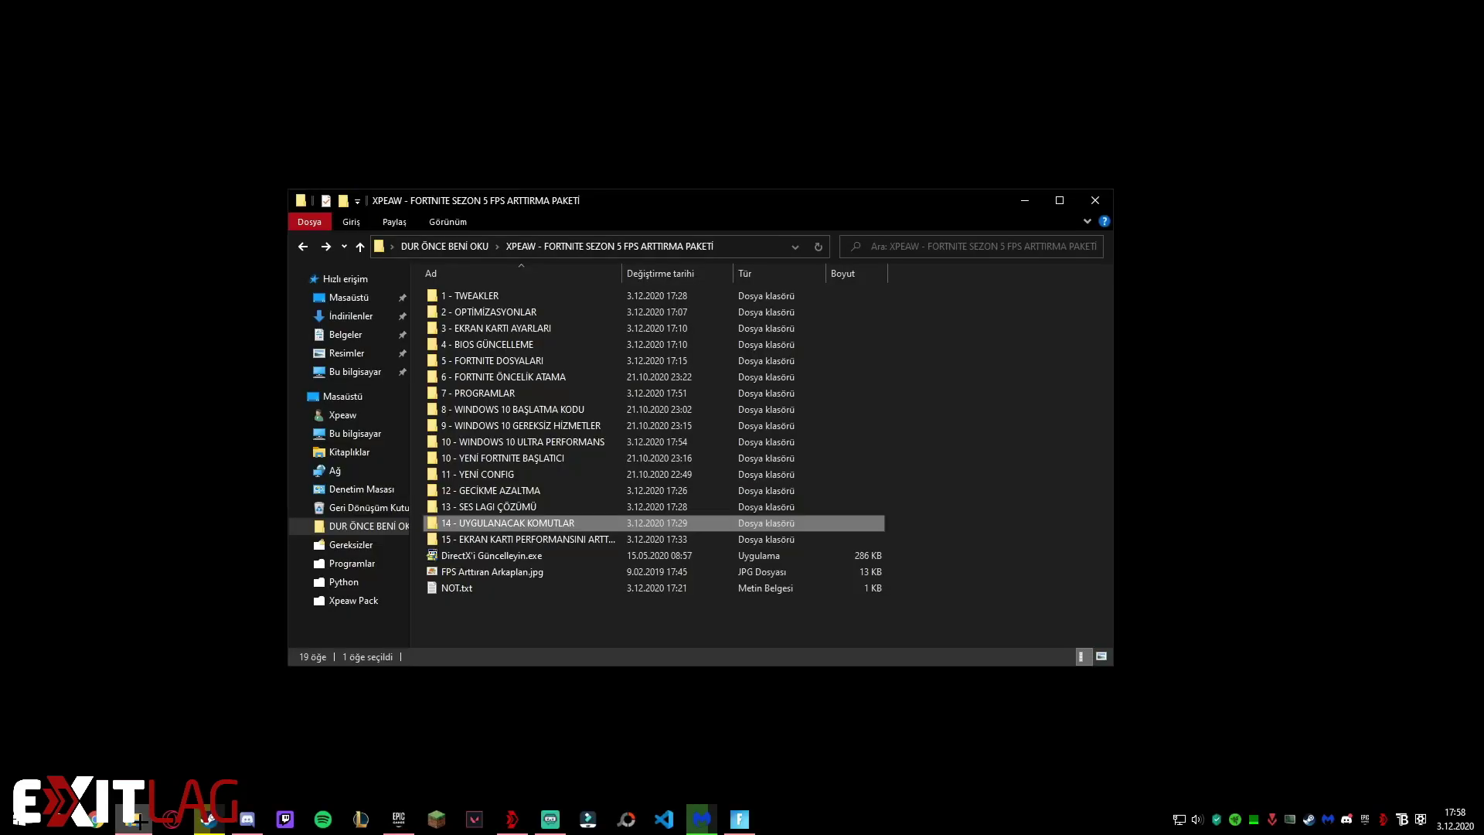
# Open the 15 - EKRAN KARTI PERFORMANSINI ARTTIRMA folder and view the contents of its AMD & INTEL and NVIDIA subfolders.
pyautogui.click(505, 540)
pyautogui.doubleClick(505, 540)
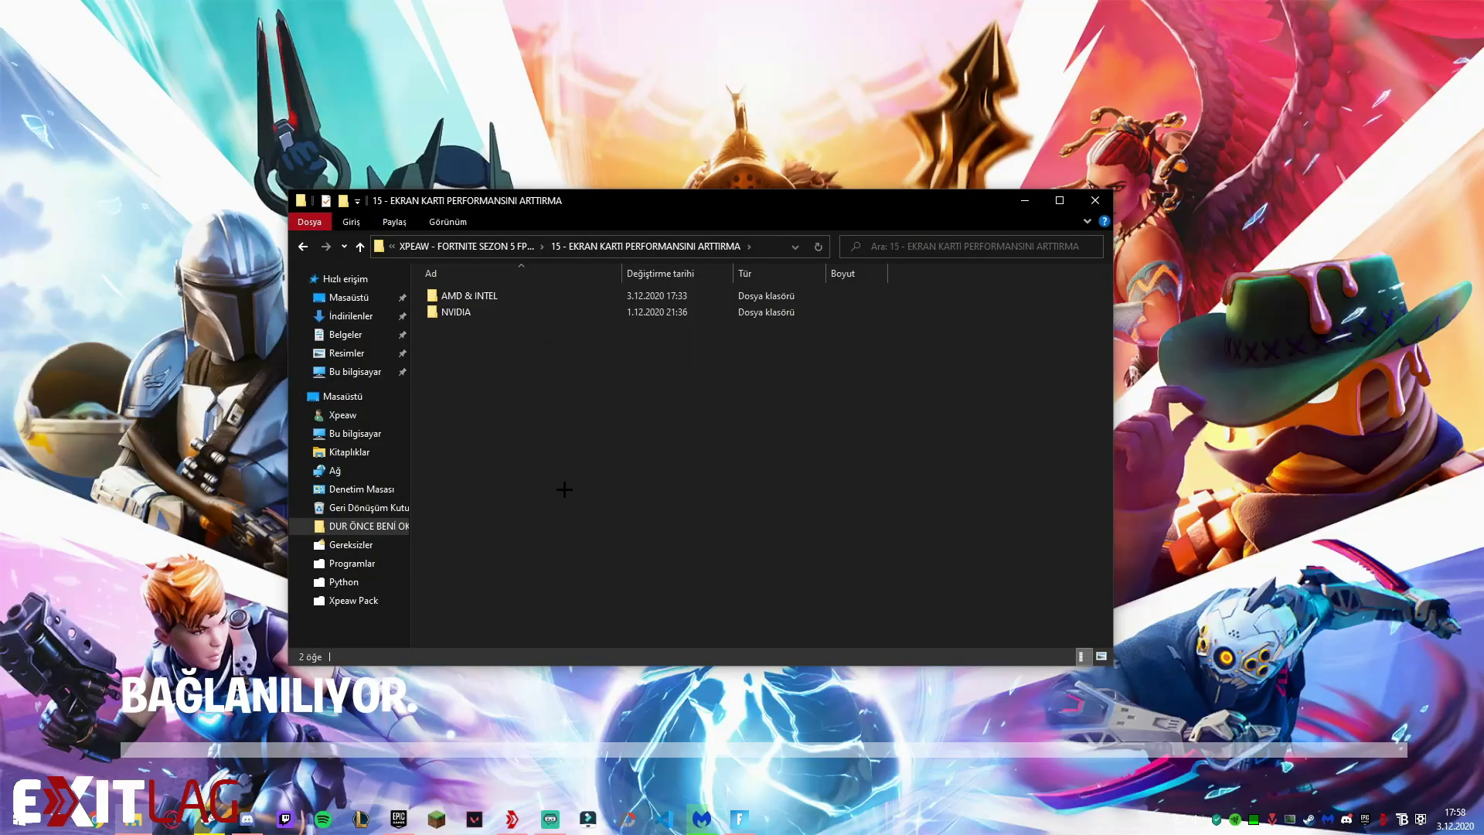
pyautogui.doubleClick(452, 295)
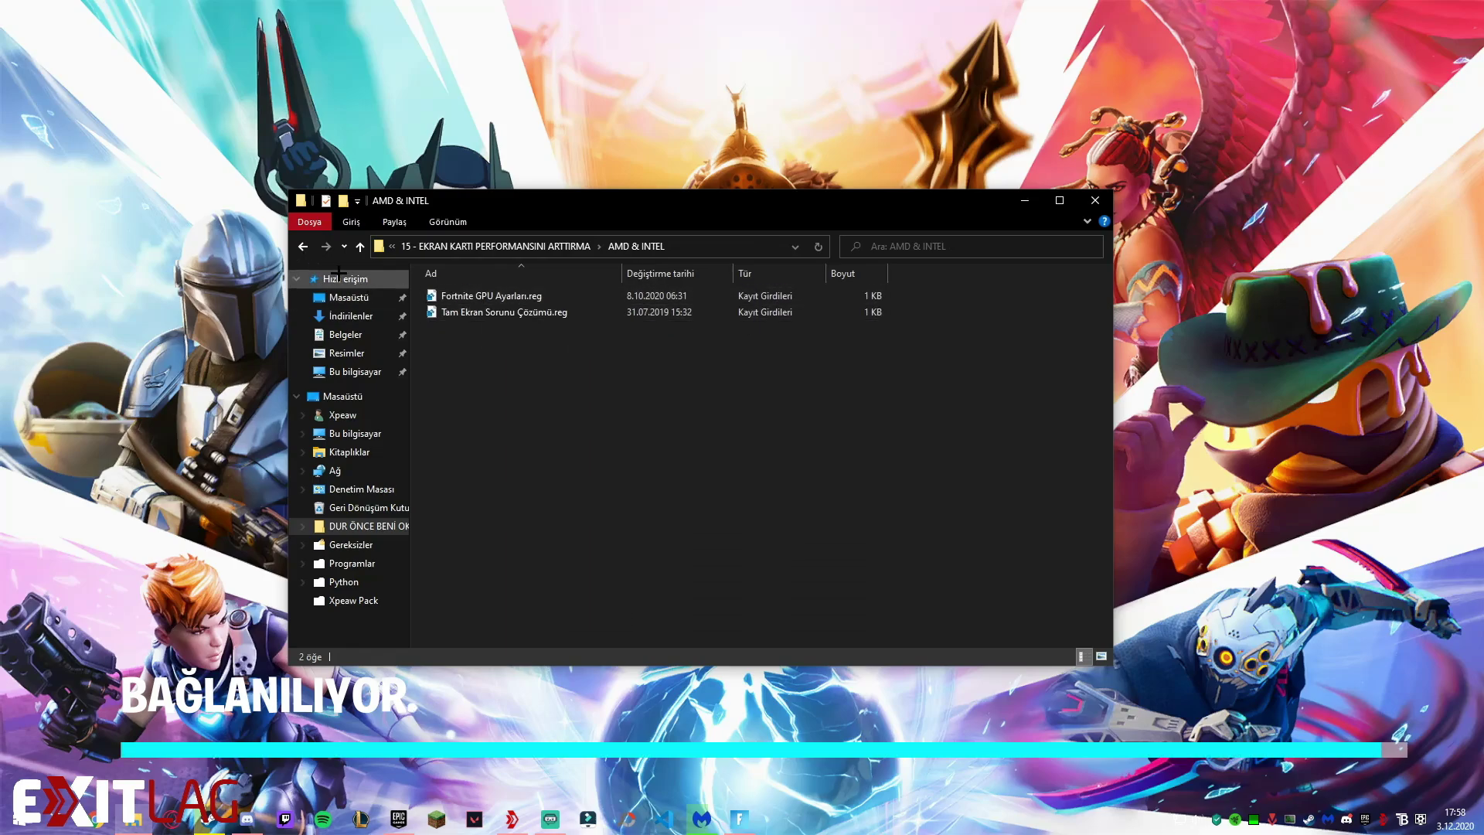
pyautogui.click(302, 245)
pyautogui.click(445, 311)
pyautogui.doubleClick(445, 310)
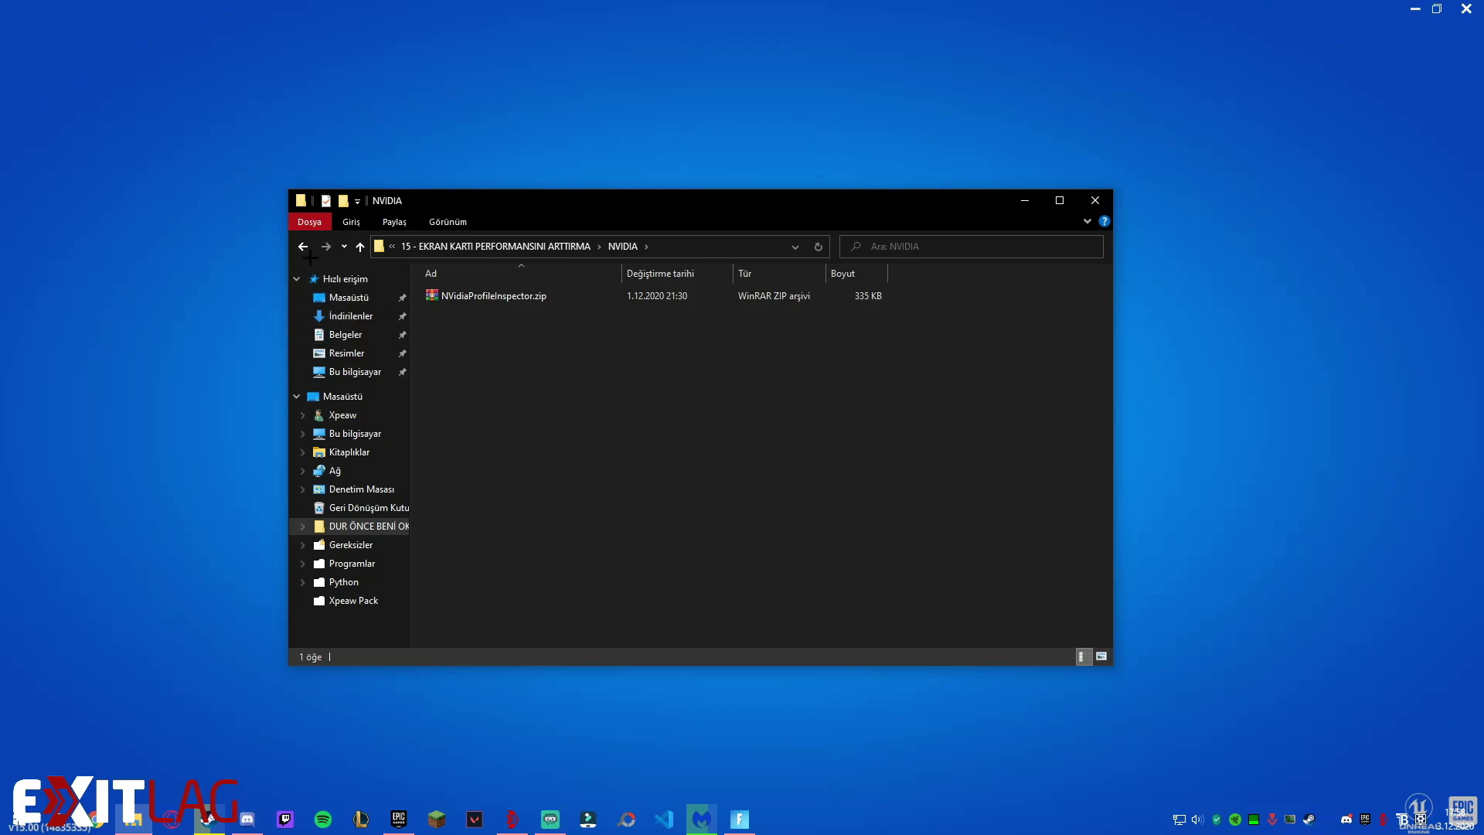
# Return to the package folder and point out DirectX'i Güncelleyin.exe and FPS Arttıran Arkaplan.jpg.
pyautogui.click(302, 245)
pyautogui.click(302, 245)
pyautogui.click(463, 553)
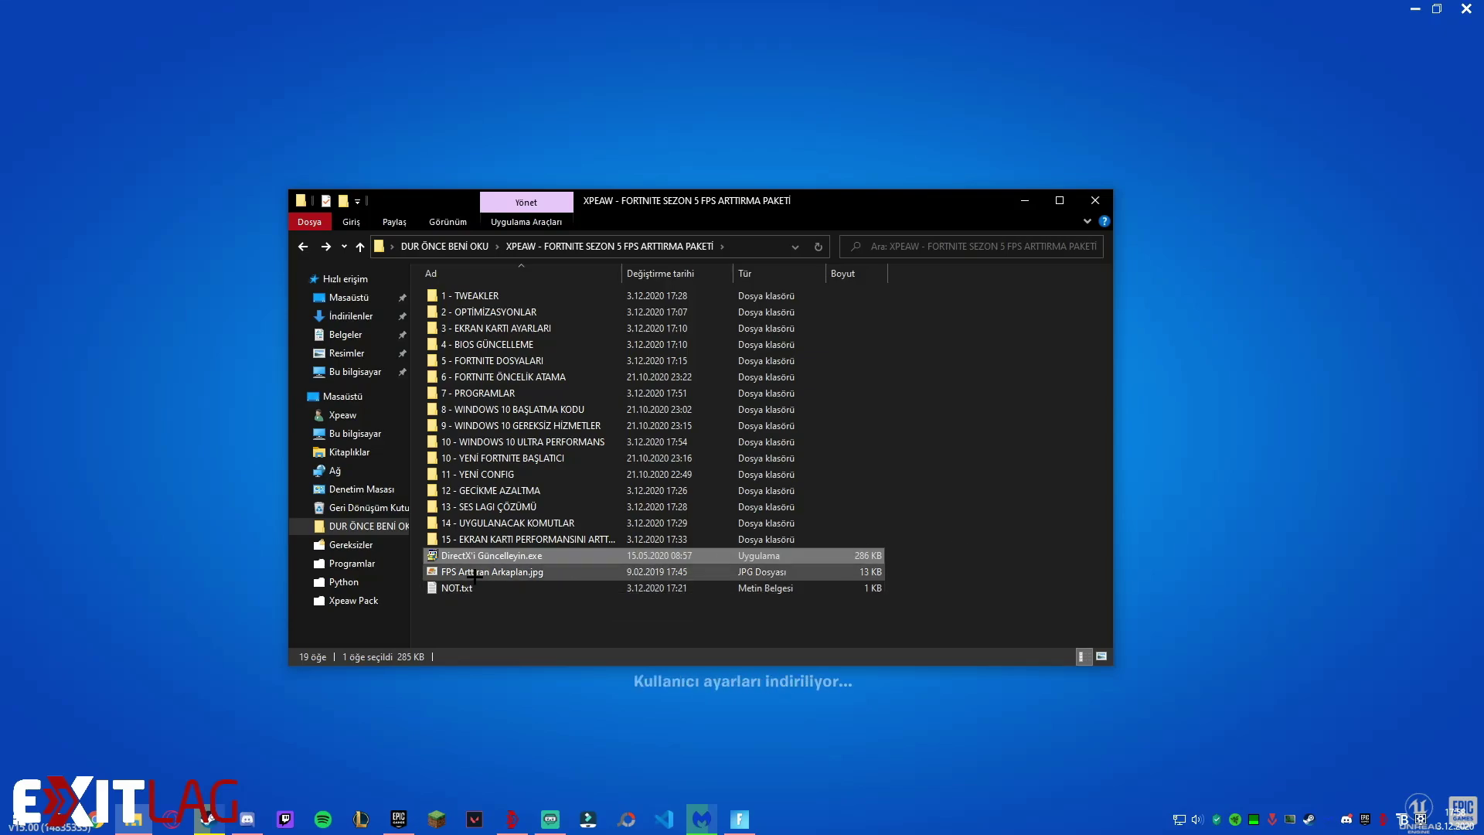
pyautogui.click(501, 571)
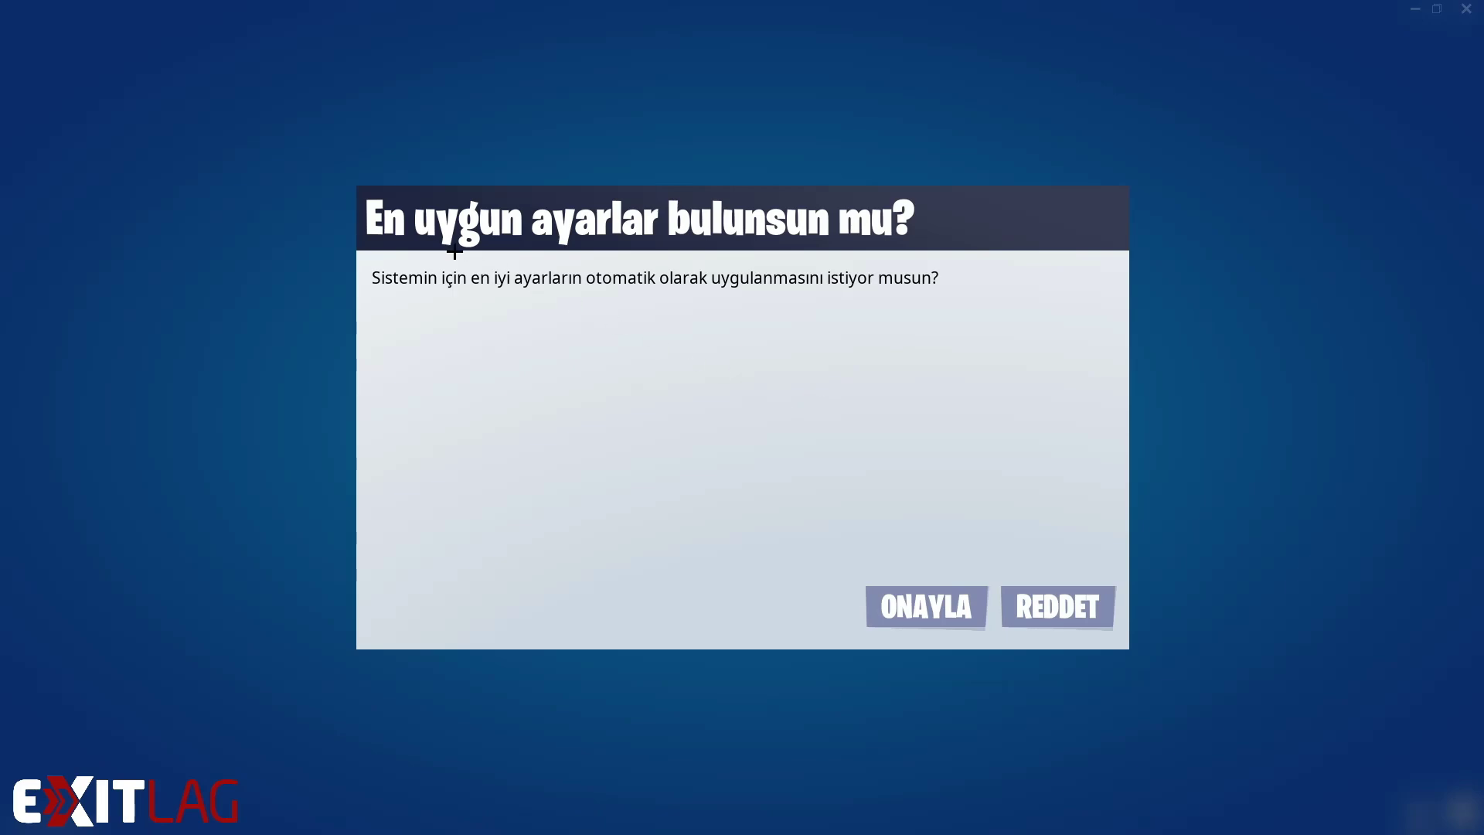
# In Fortnite, decline the automatic best settings and enter Battle Royale mode, skipping the intro video and the Fortnite Tayfası offer.
pyautogui.click(1057, 605)
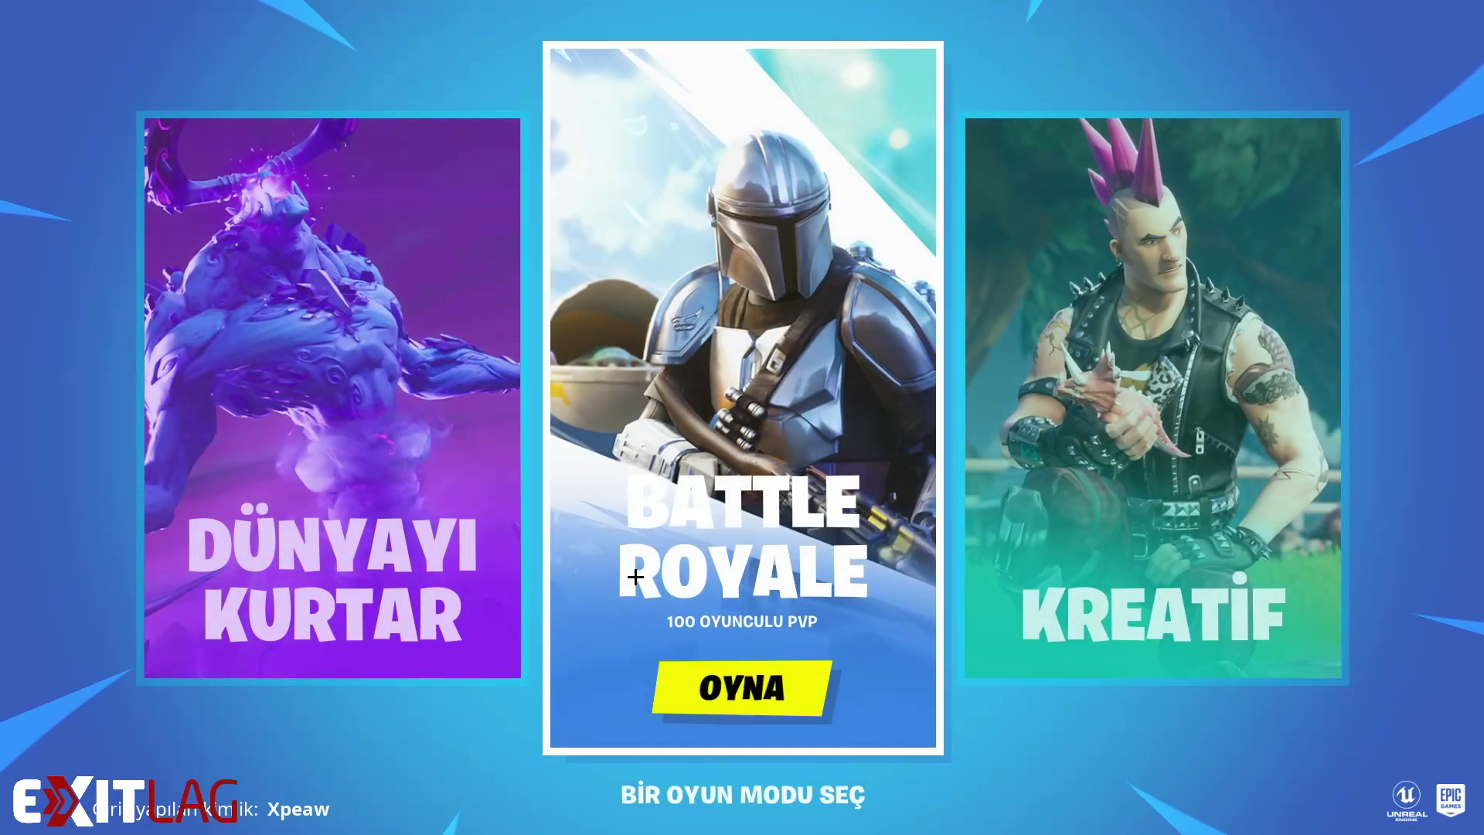
pyautogui.click(635, 577)
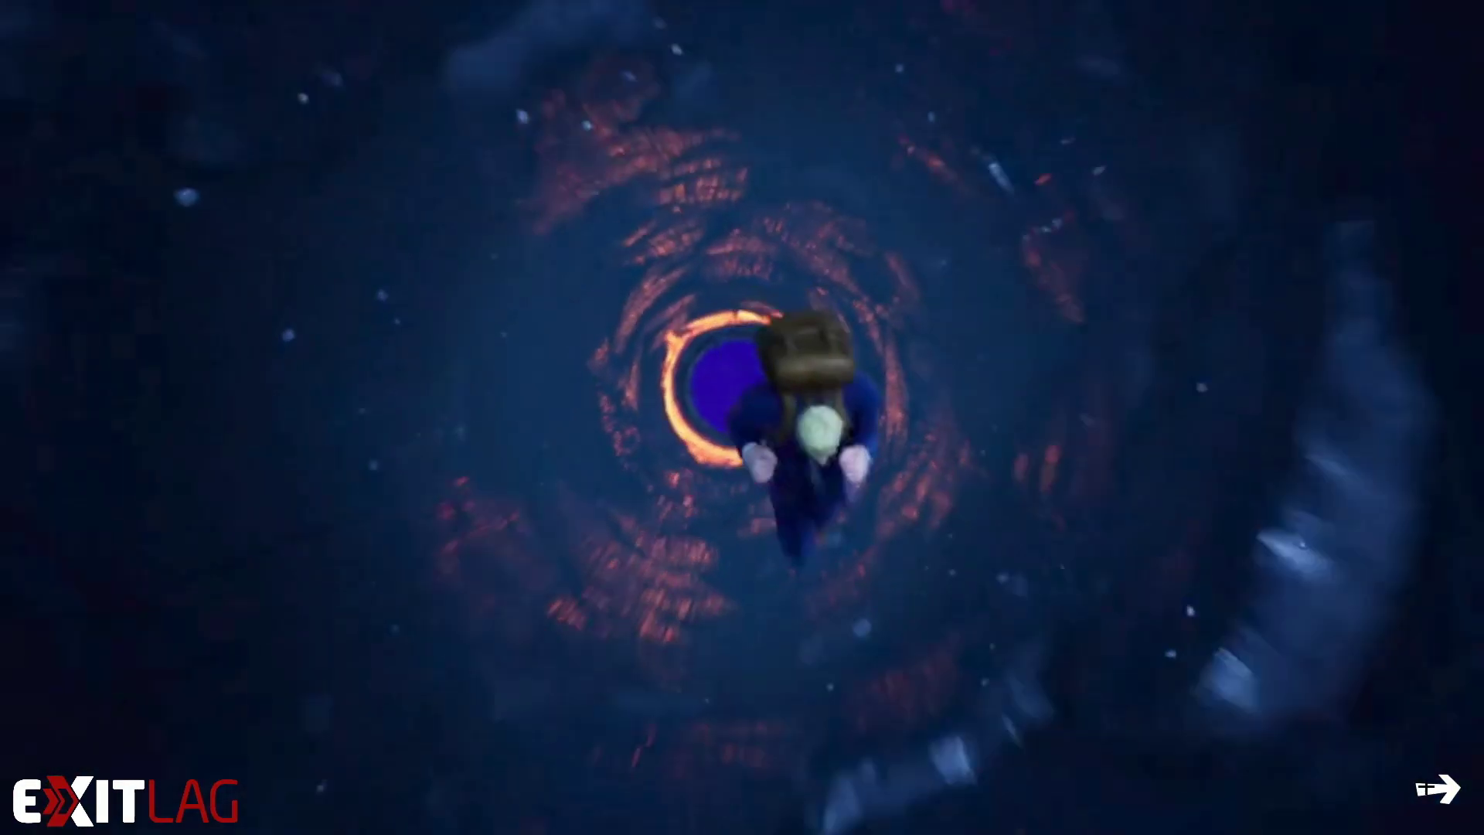
pyautogui.click(1428, 787)
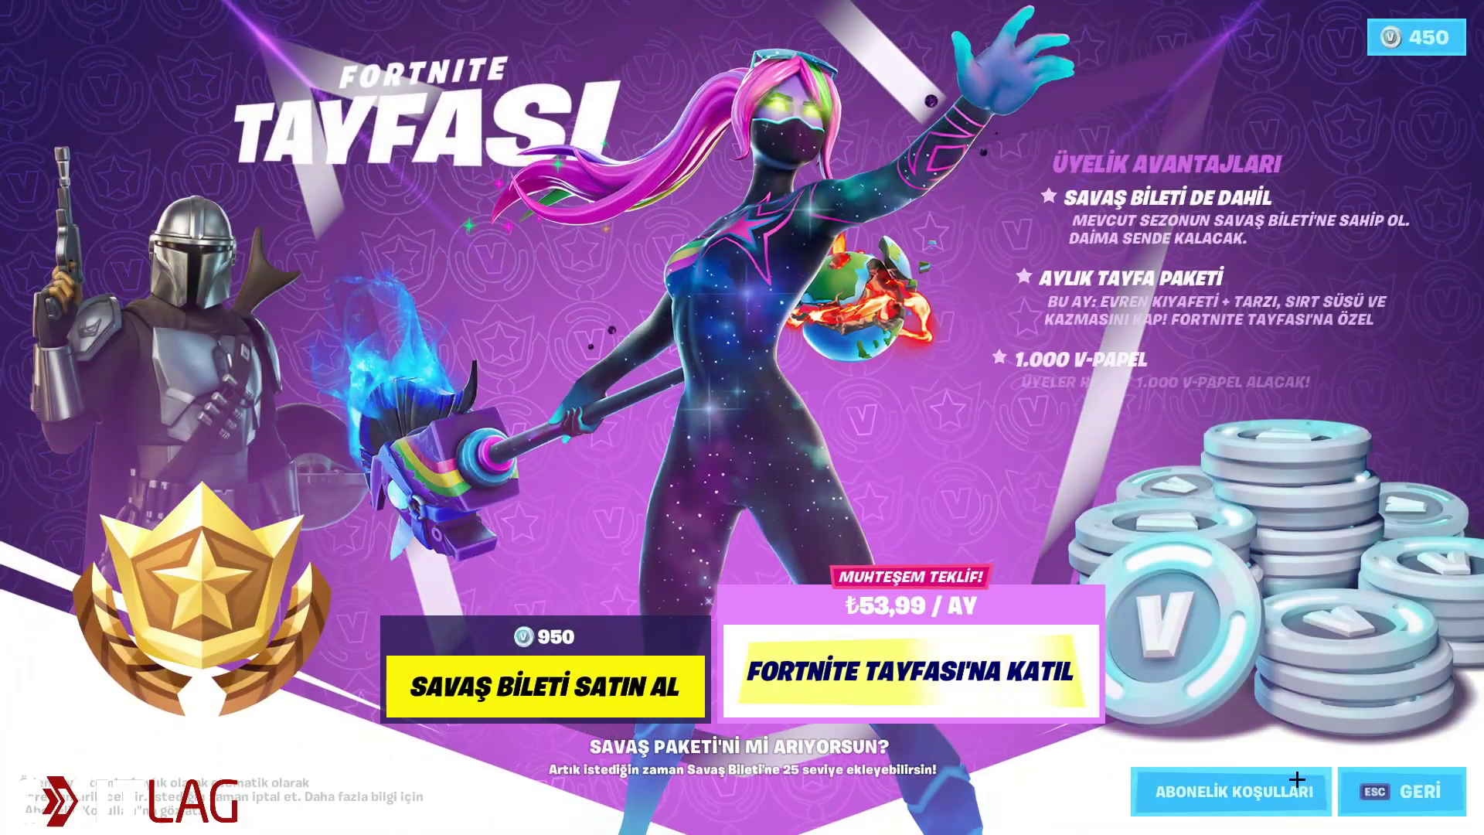
pyautogui.click(1348, 780)
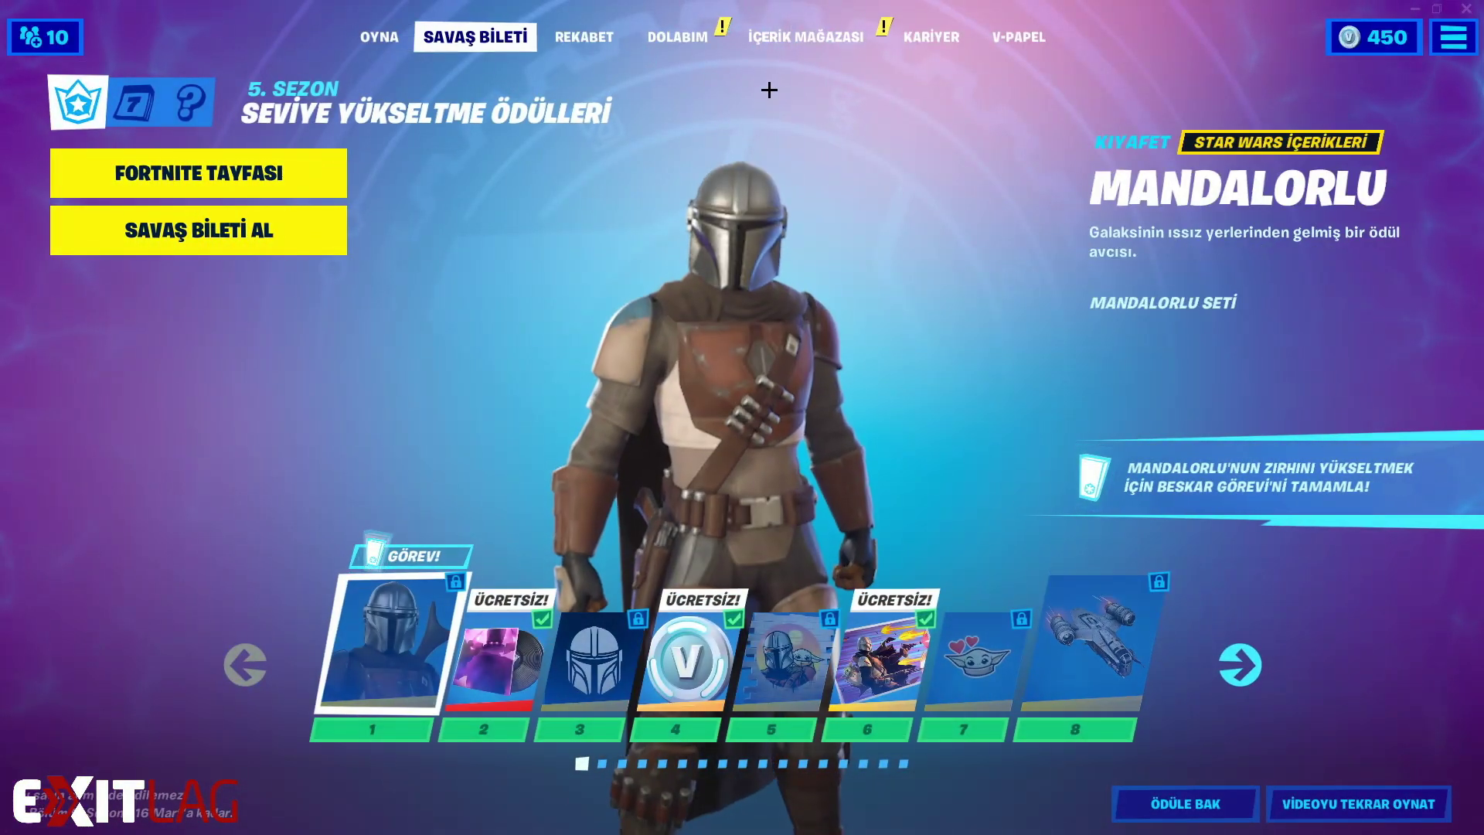
# View the support-a-creator code in the item shop without changing it, and return to the lobby.
pyautogui.click(795, 55)
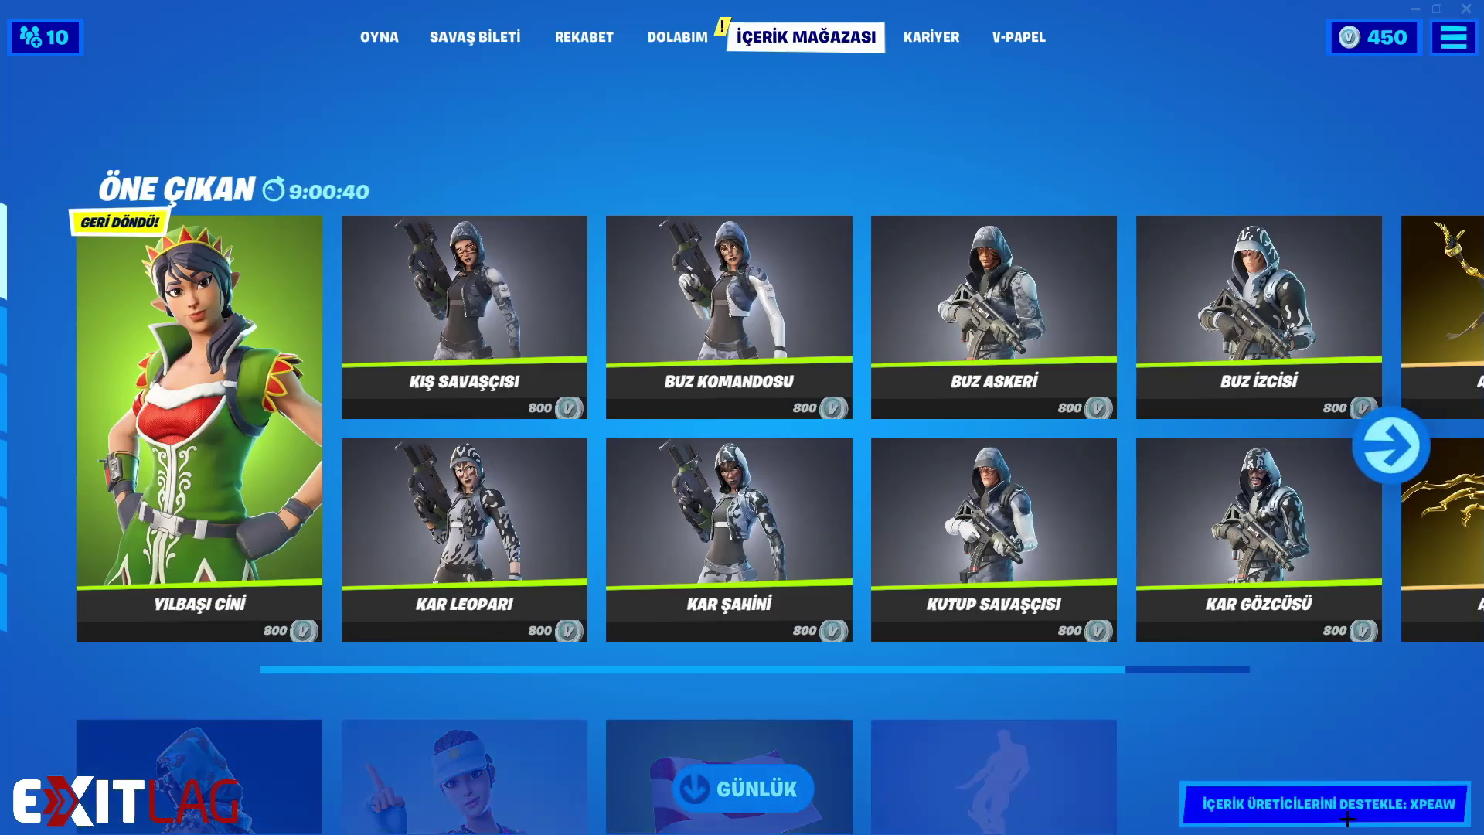
pyautogui.click(1205, 803)
pyautogui.doubleClick(466, 438)
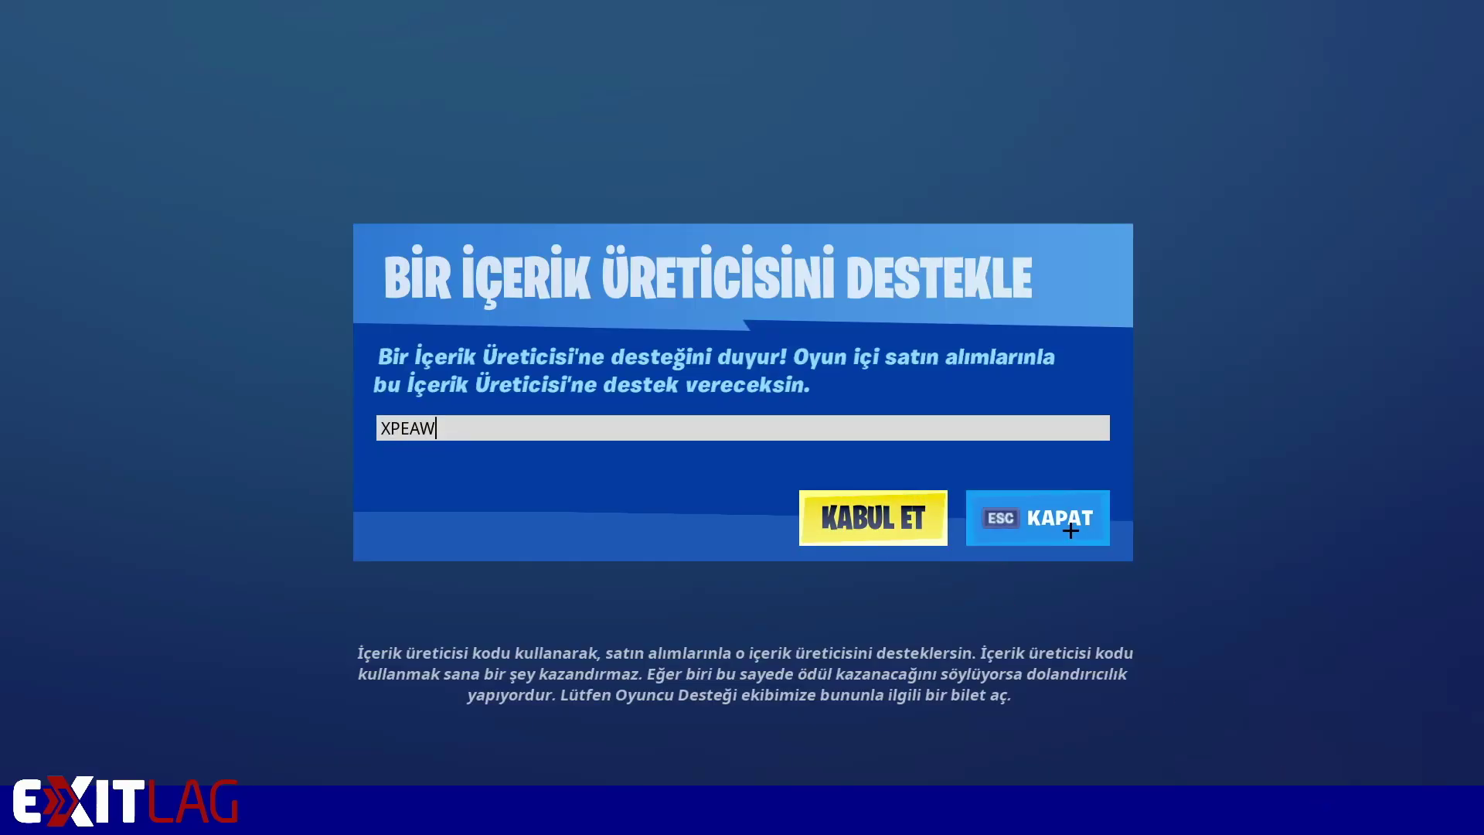
pyautogui.press('Escape')
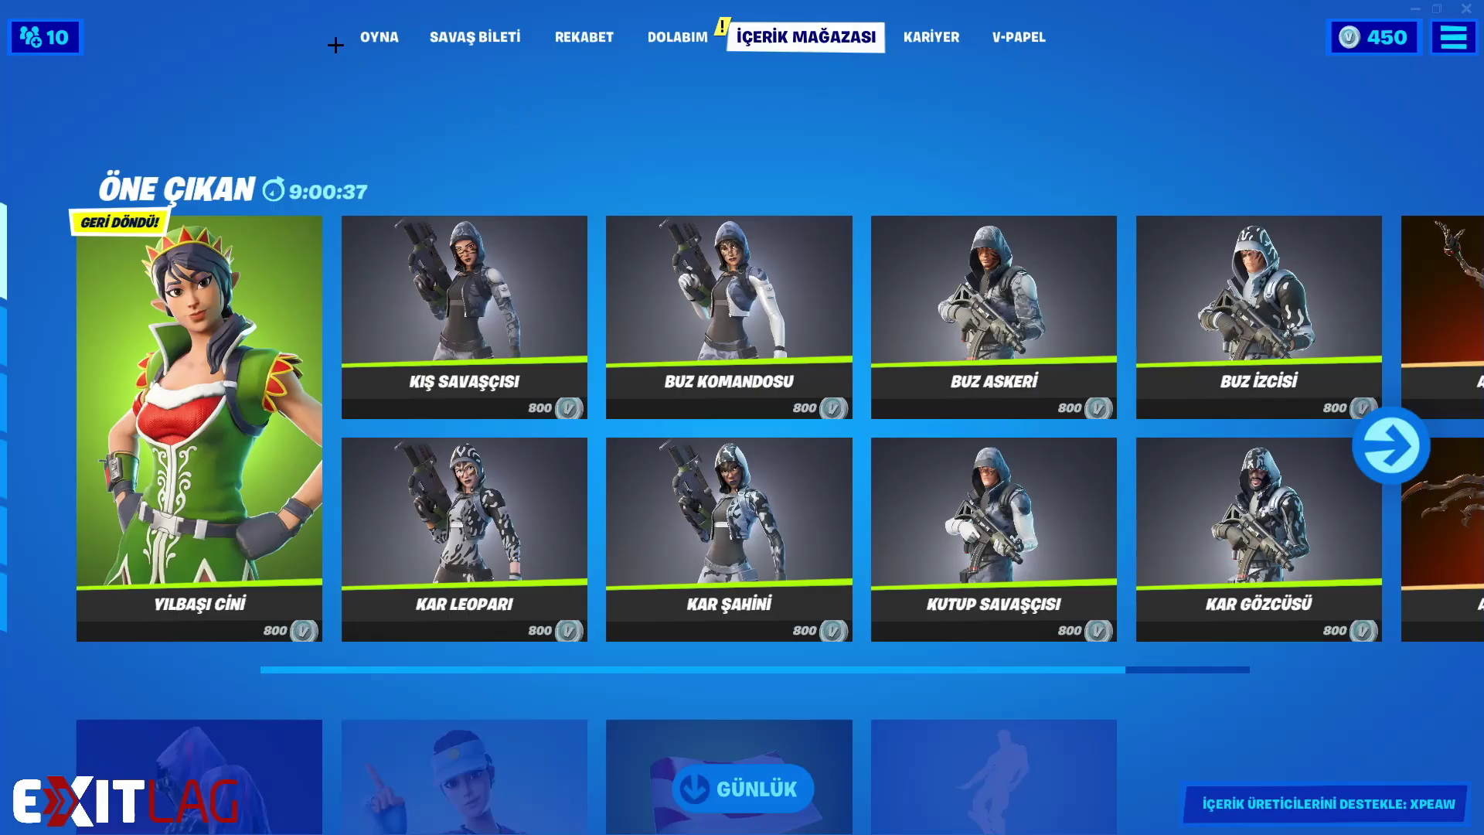
pyautogui.click(387, 31)
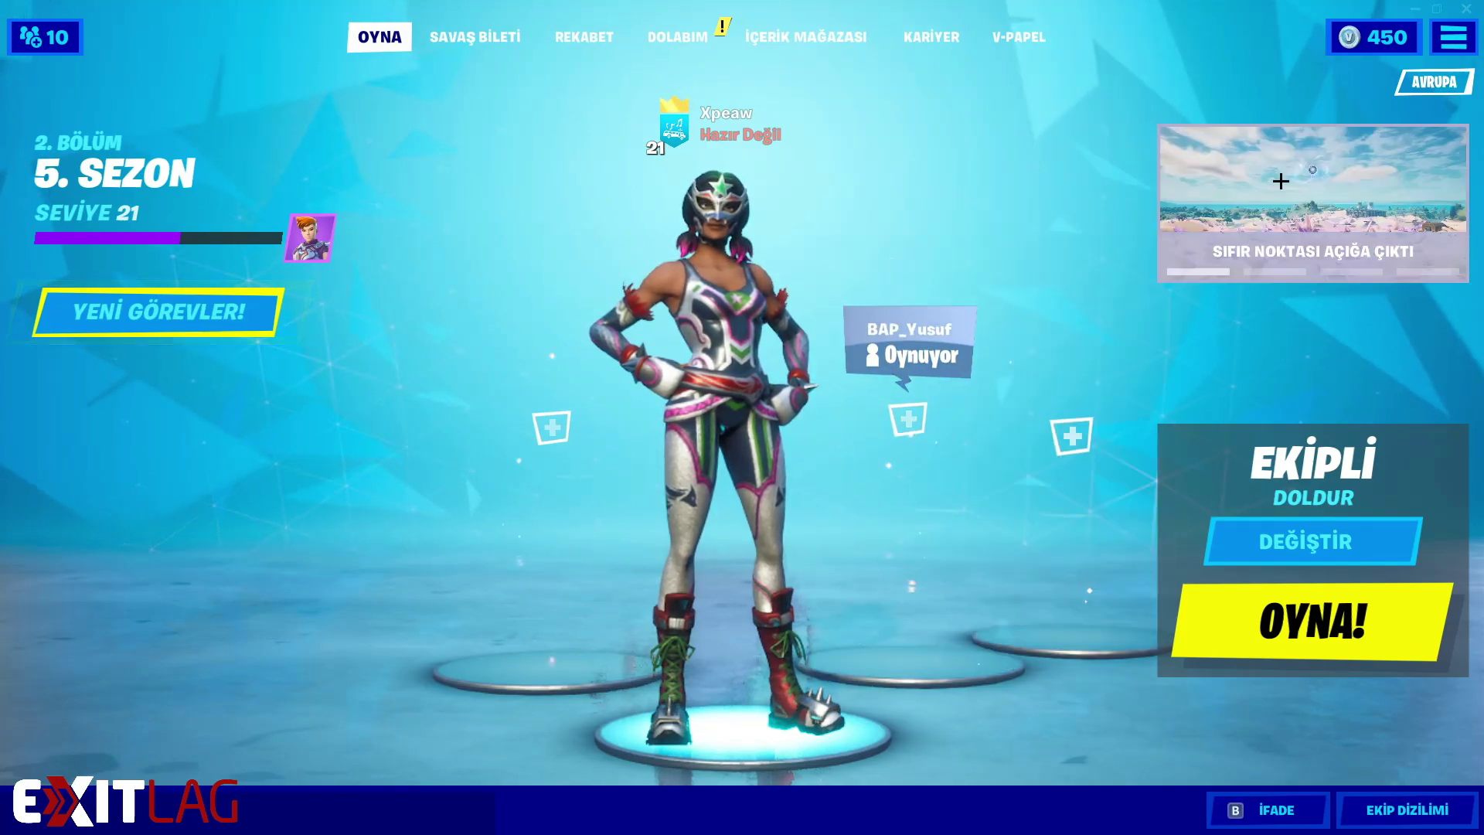
# Try Tam Ekran as the Pencere Modu in the display settings, switch back to Pencereli Tam Ekran, and leave without saving.
pyautogui.click(1452, 37)
pyautogui.click(1224, 73)
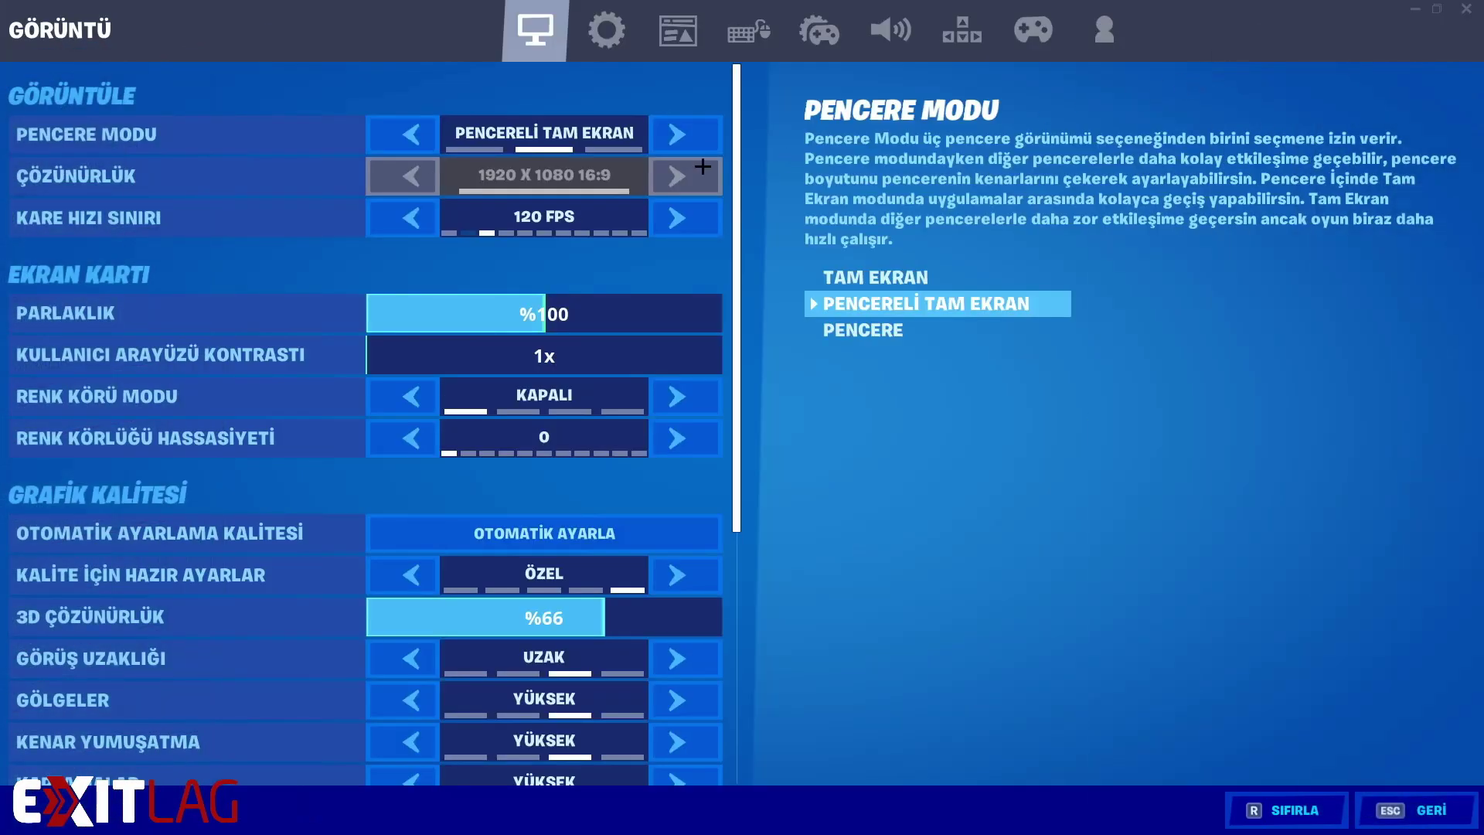
pyautogui.click(411, 134)
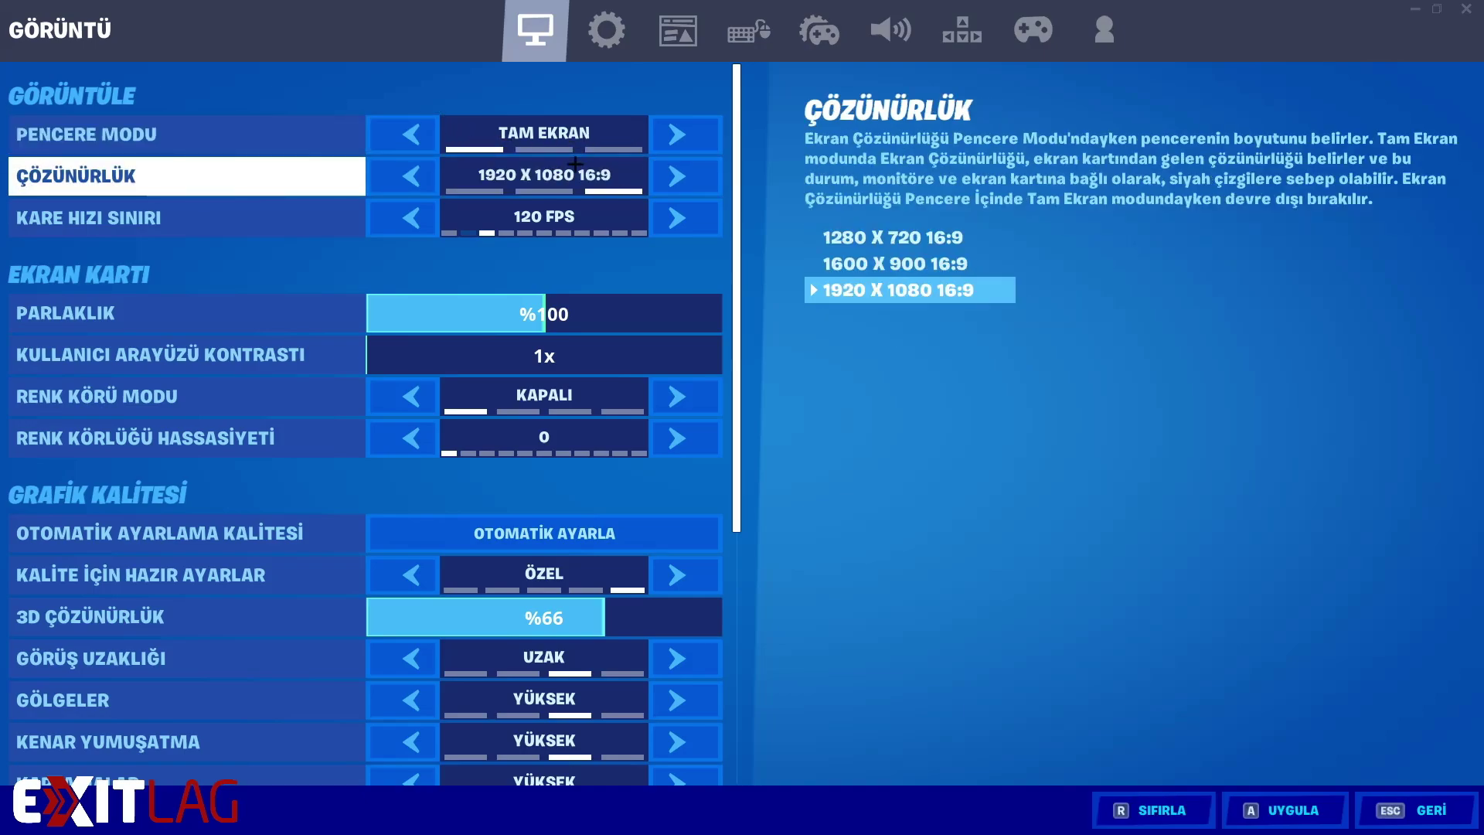
pyautogui.click(676, 134)
pyautogui.click(1414, 810)
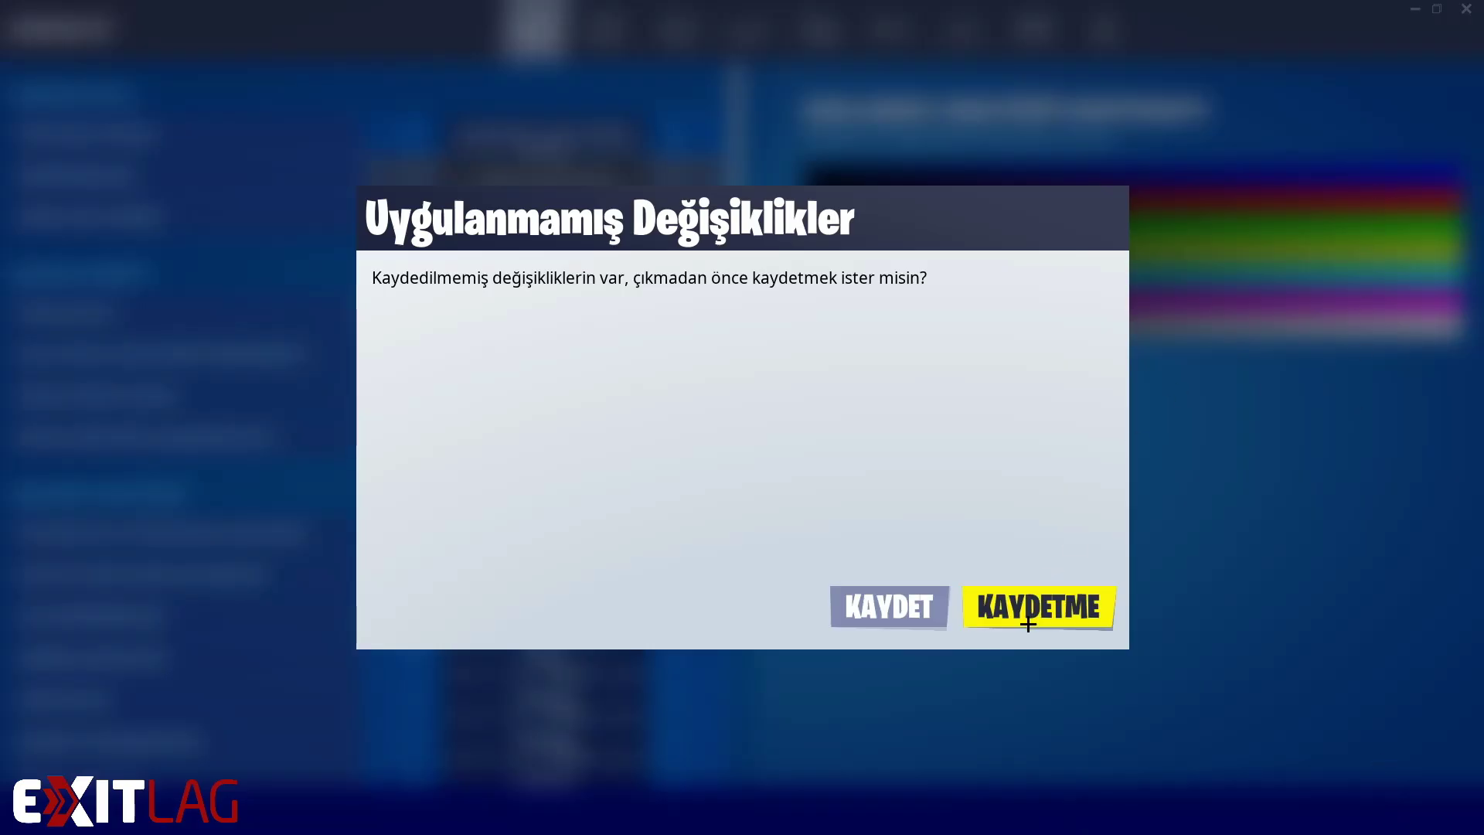
pyautogui.click(1027, 616)
# Reopen the display settings and set Kare Hızı Sınırı to Sınırsız.
pyautogui.click(1020, 37)
pyautogui.click(1450, 36)
pyautogui.click(1276, 99)
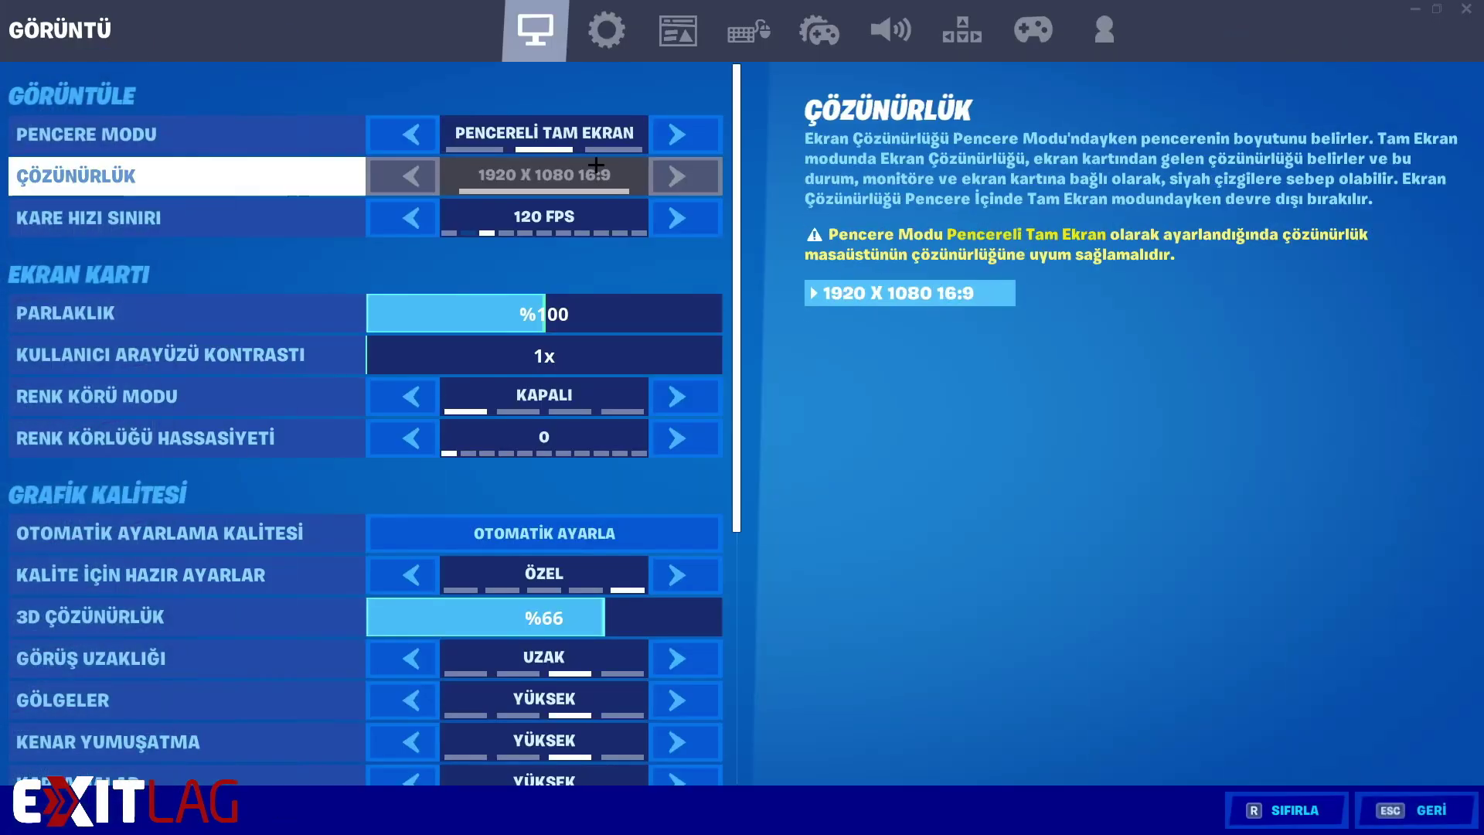
pyautogui.click(394, 220)
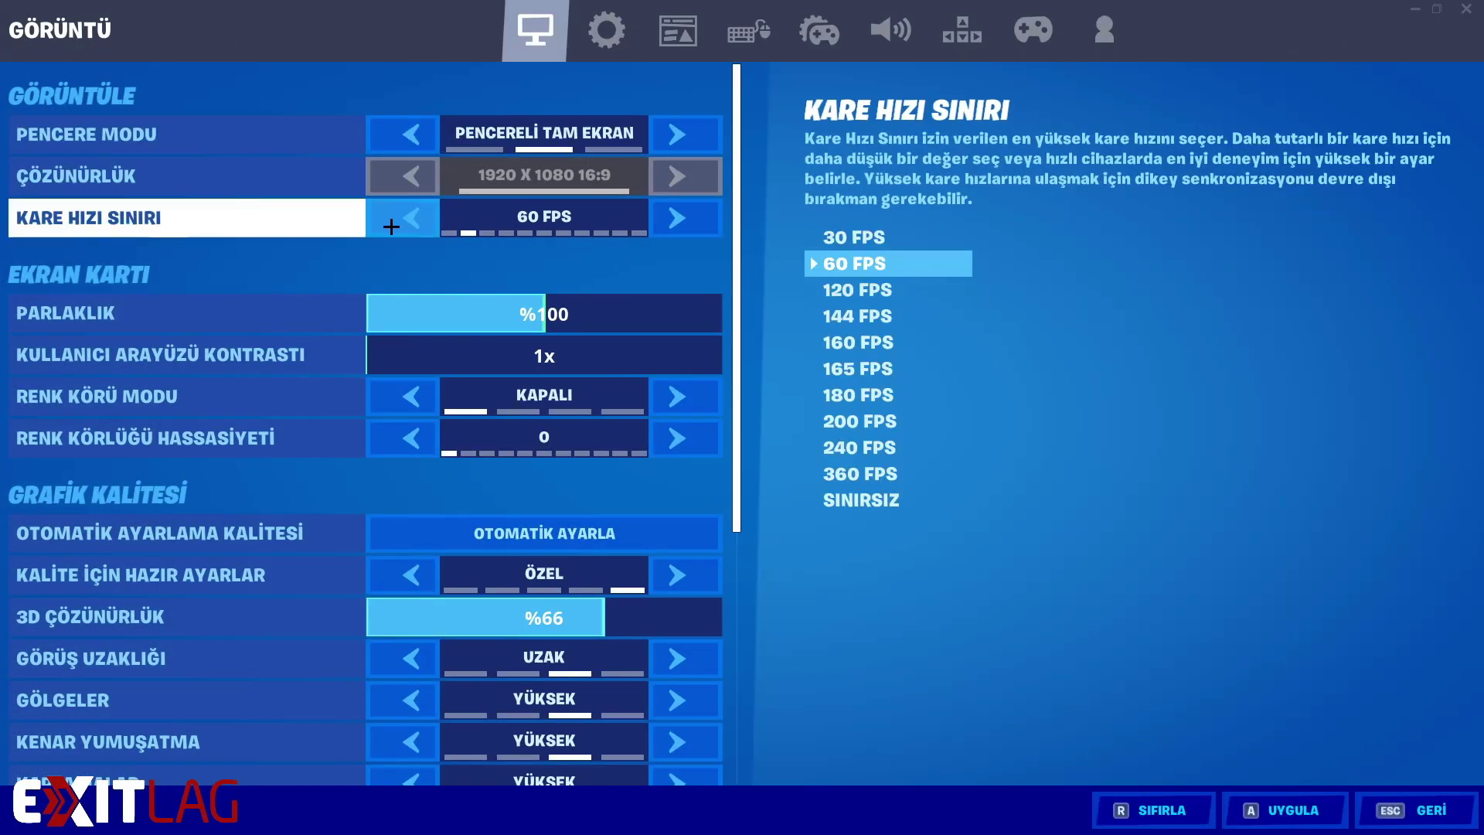
pyautogui.click(394, 220)
pyautogui.click(394, 221)
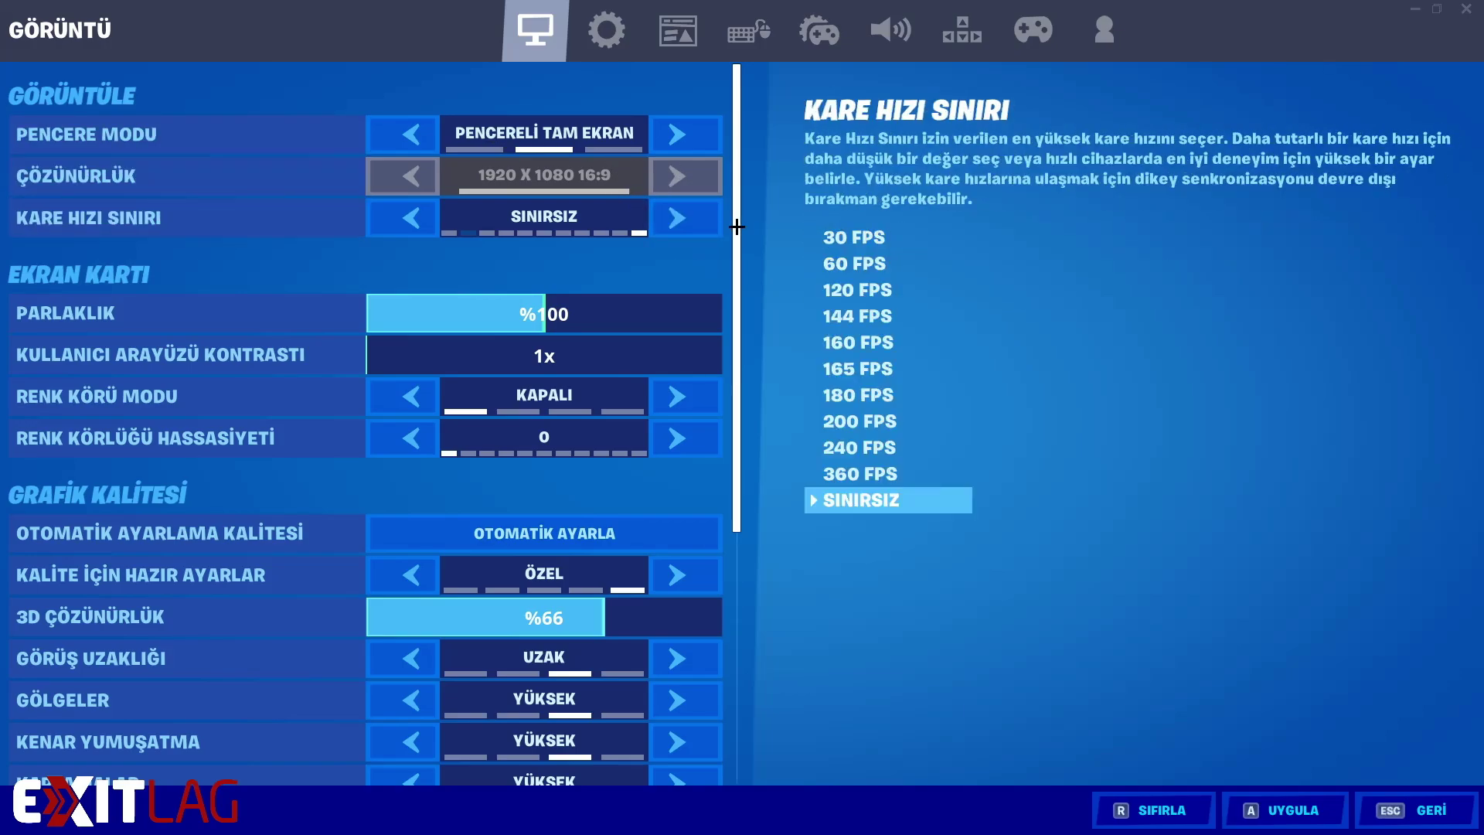
# Raise Parlaklık to %150 in the Ekran Kartı settings.
pyautogui.scroll(-1, 448, 197)
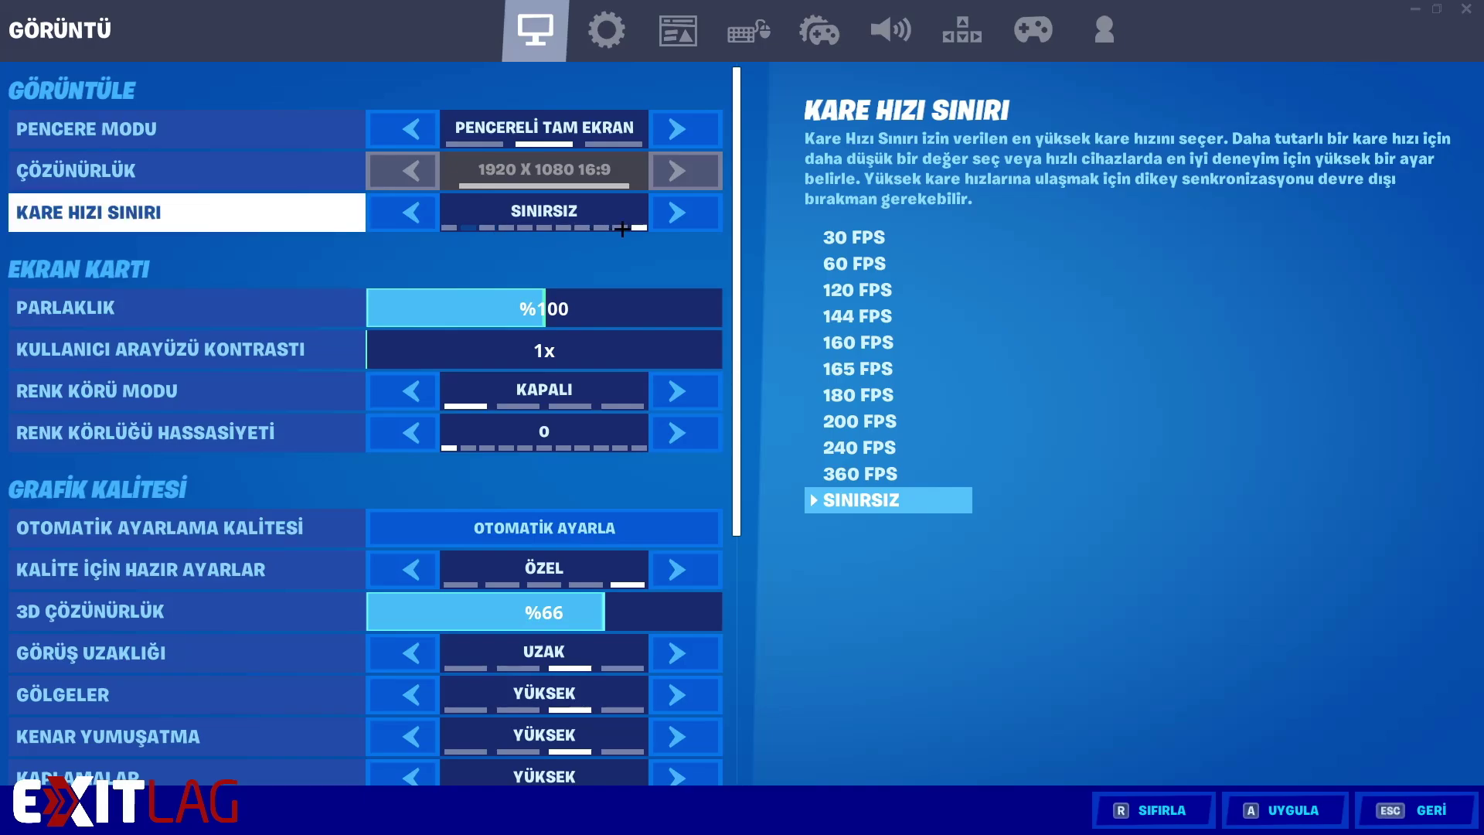
pyautogui.scroll(-1, 731, 330)
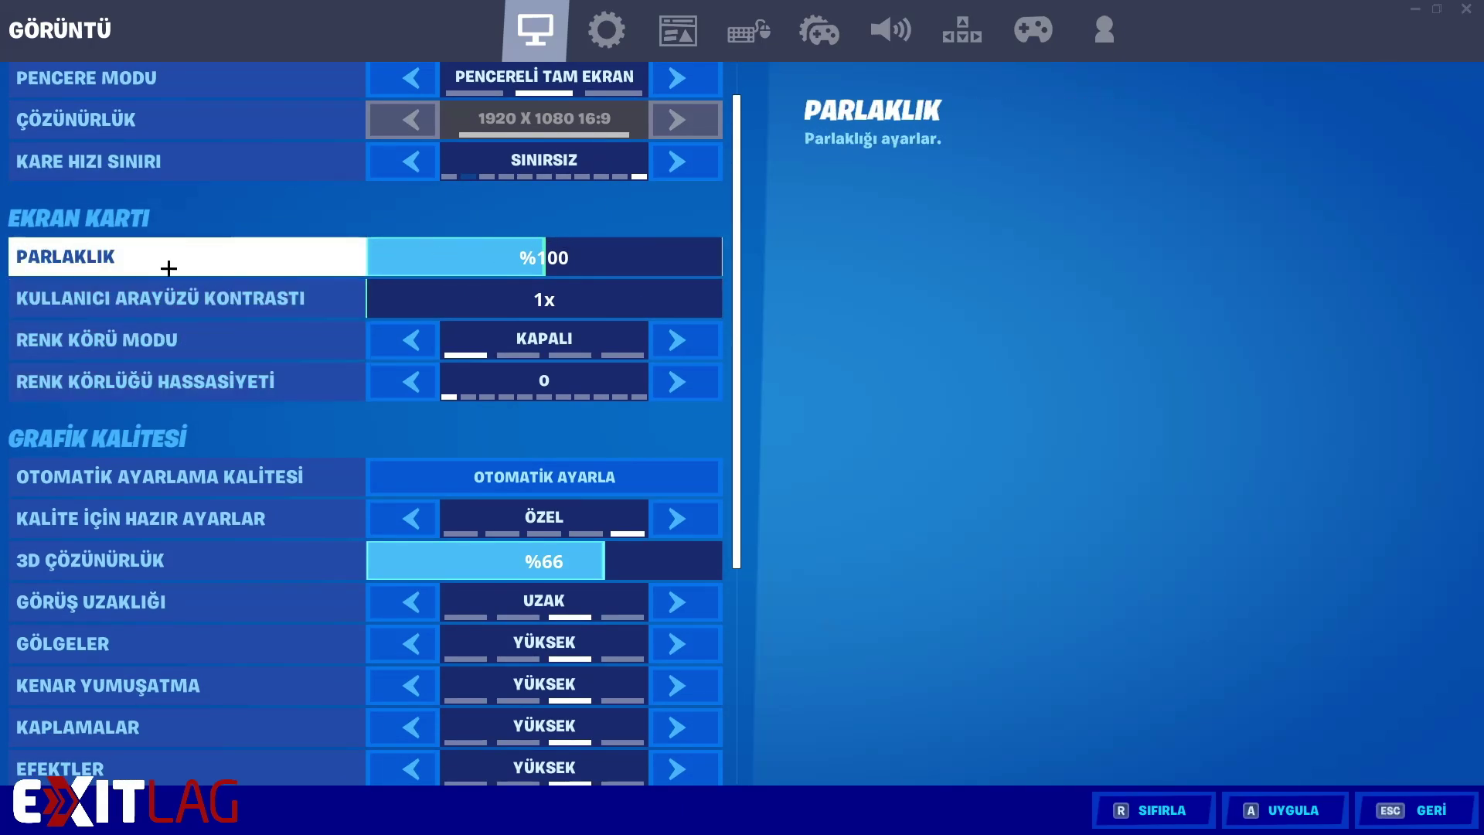
pyautogui.moveTo(546, 257); pyautogui.dragTo(733, 282)
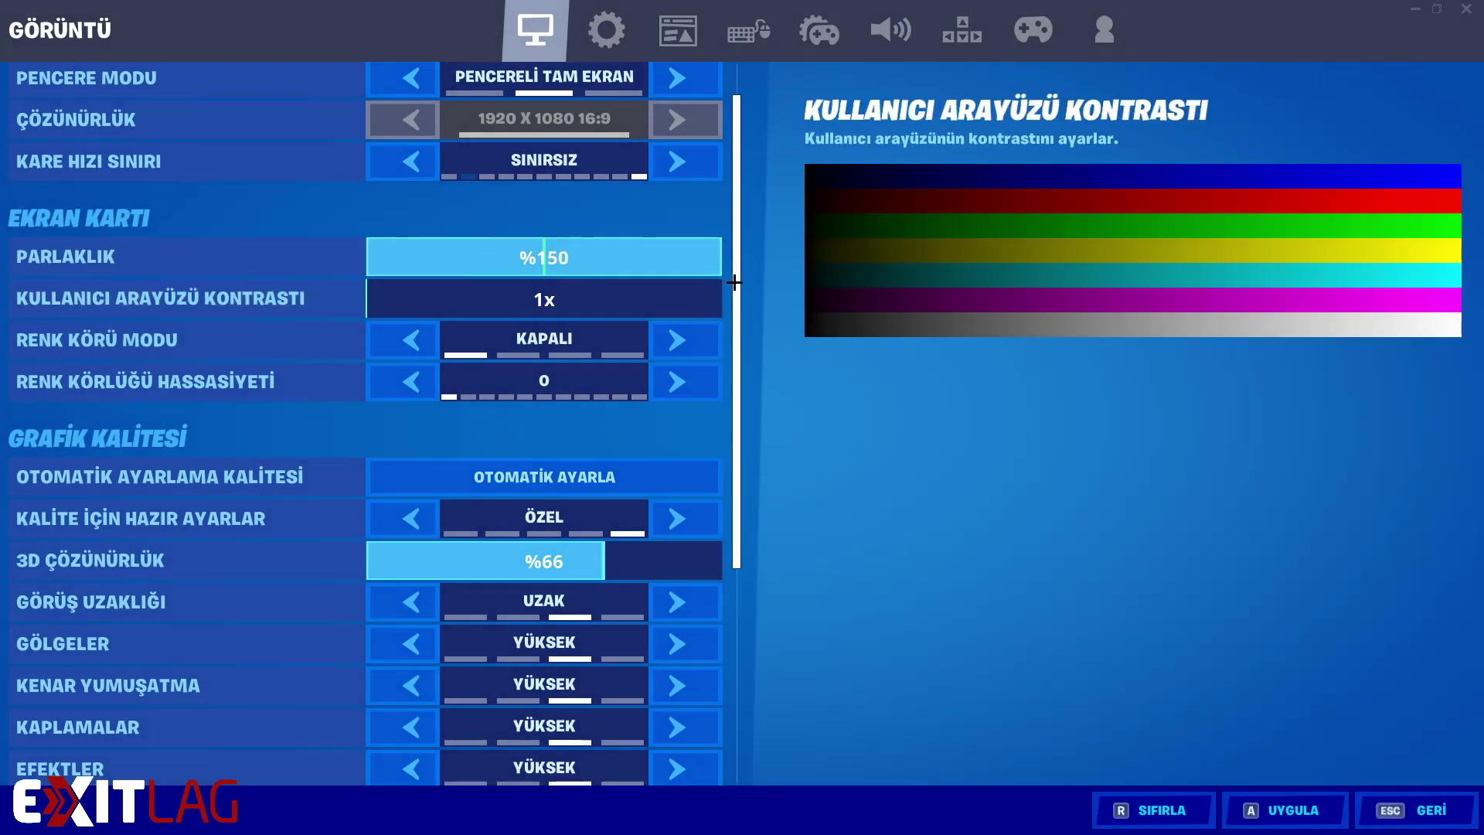
# Set the graphics quality preset to Düşük and raise 3D Çözünürlük to %100.
pyautogui.scroll(-3, 729, 322)
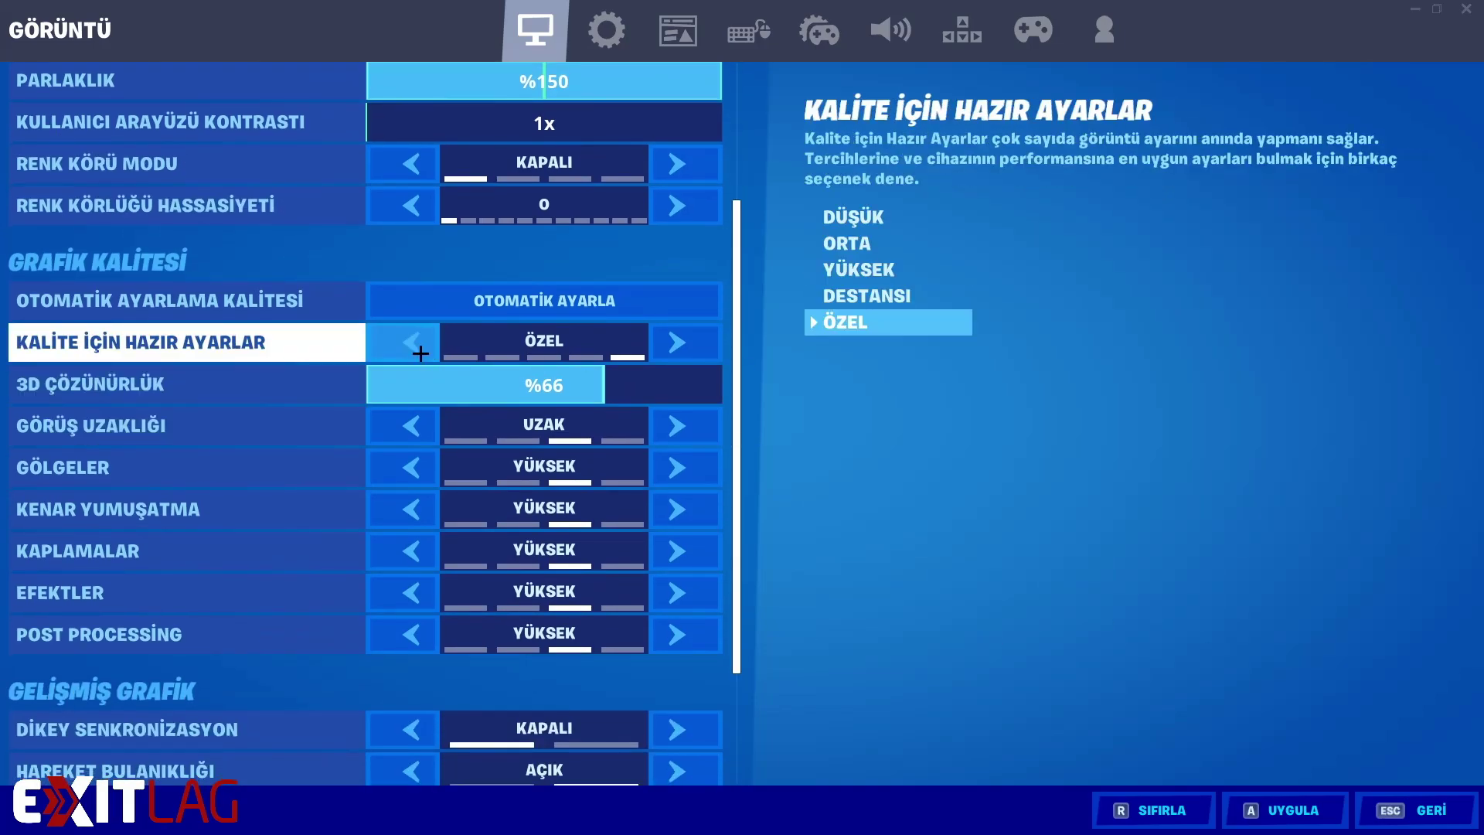
pyautogui.click(420, 353)
pyautogui.click(420, 353)
pyautogui.click(420, 353)
pyautogui.click(420, 353)
pyautogui.click(420, 353)
pyautogui.click(663, 351)
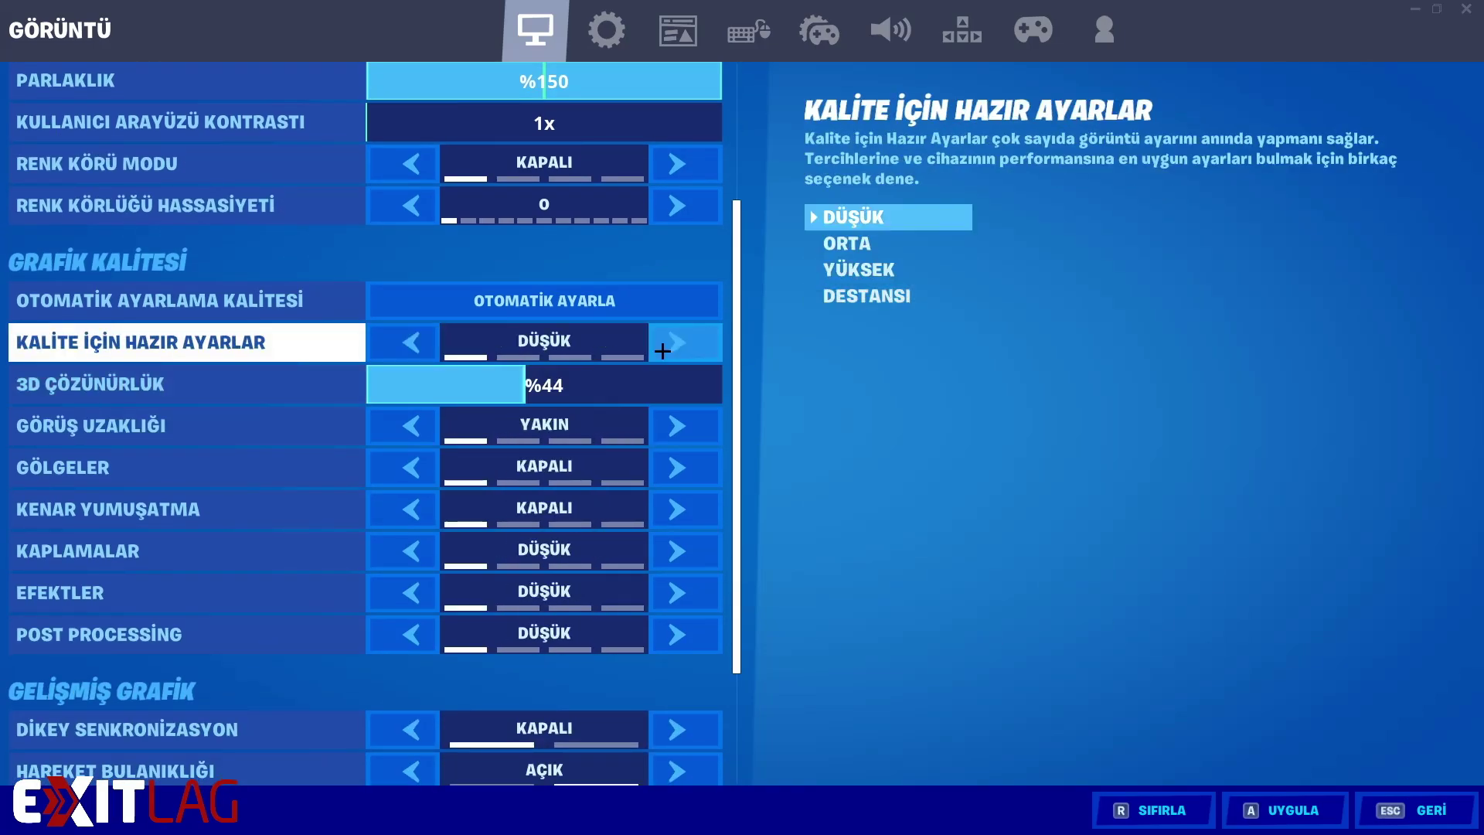
pyautogui.moveTo(536, 389); pyautogui.dragTo(781, 404)
# In the advanced graphics settings, set Hareket Bulanıklığı to Kapalı and FPS'yi Göster to Açık.
pyautogui.scroll(-2, 744, 455)
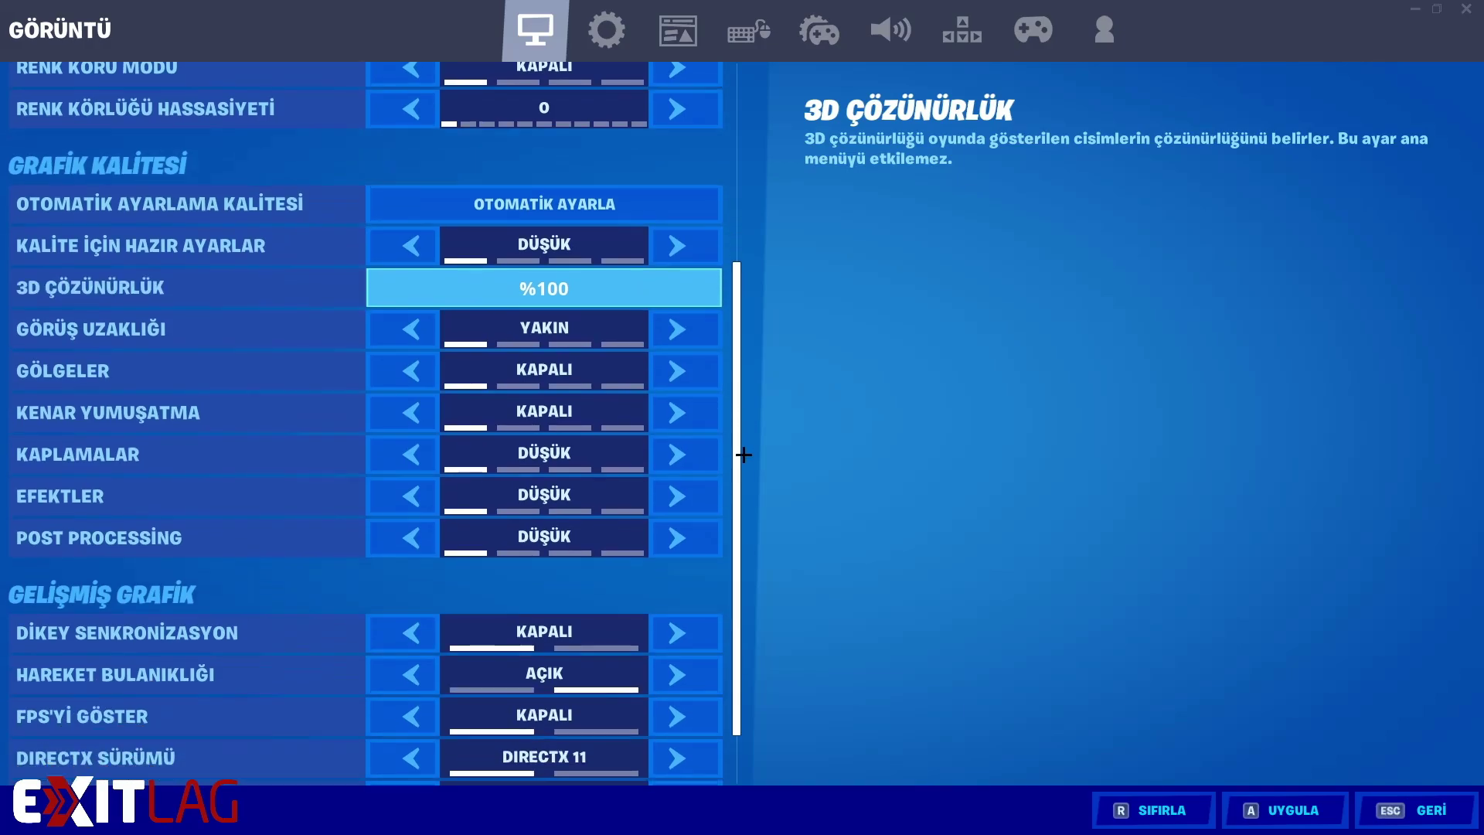
pyautogui.scroll(-1, 744, 454)
pyautogui.scroll(4, 738, 456)
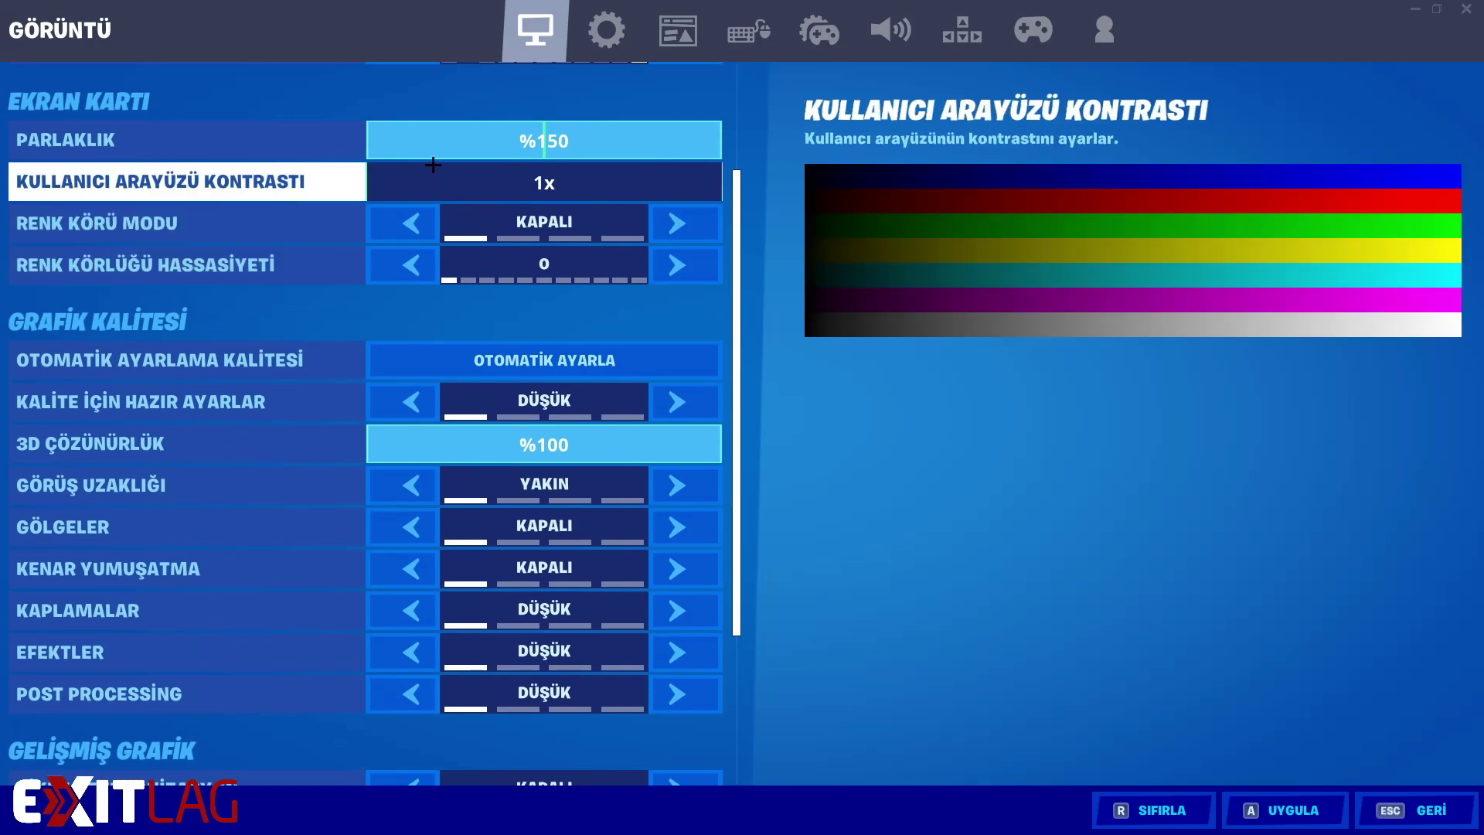
pyautogui.scroll(-4, 732, 417)
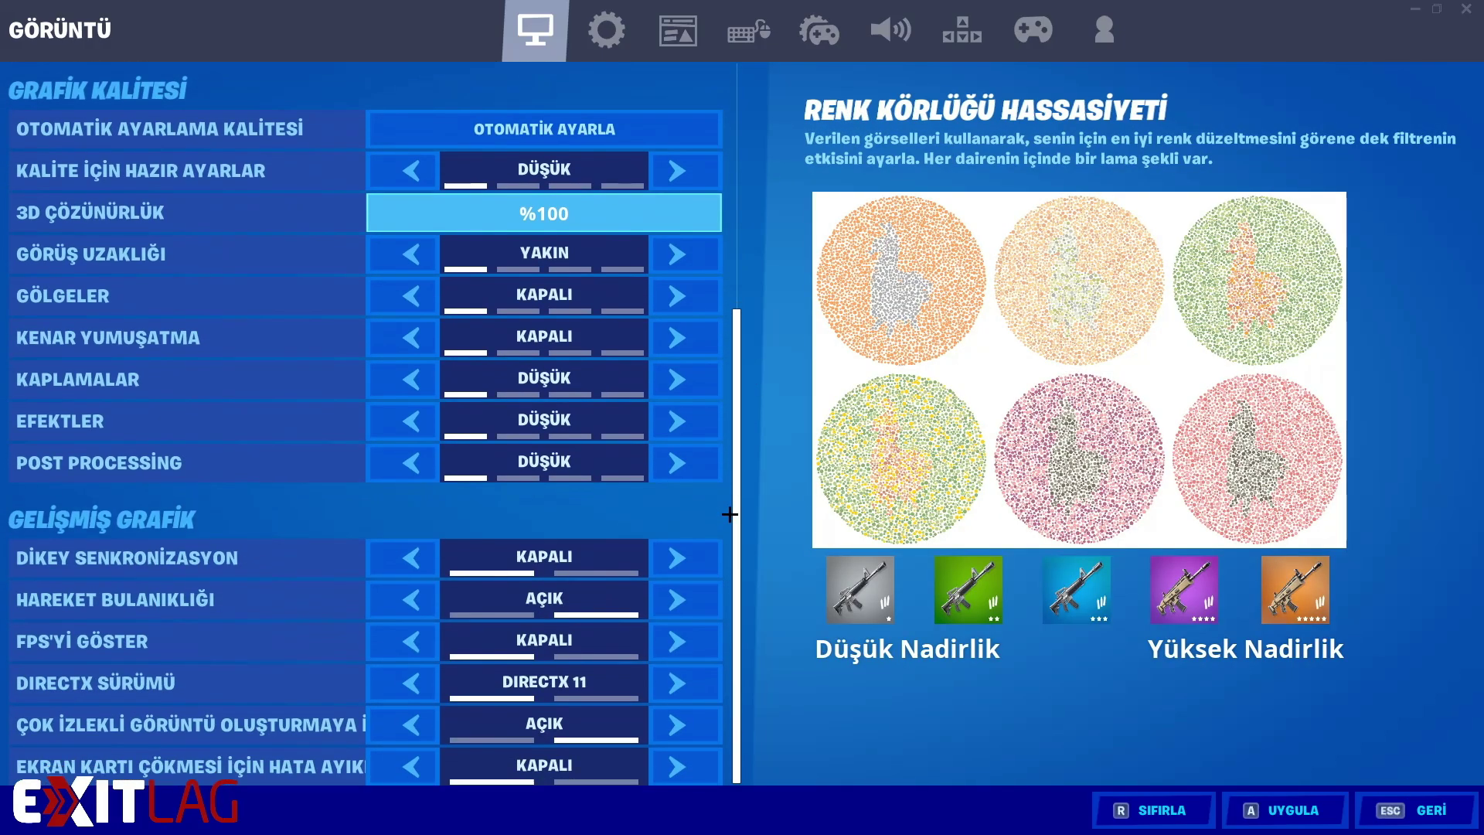
pyautogui.click(417, 601)
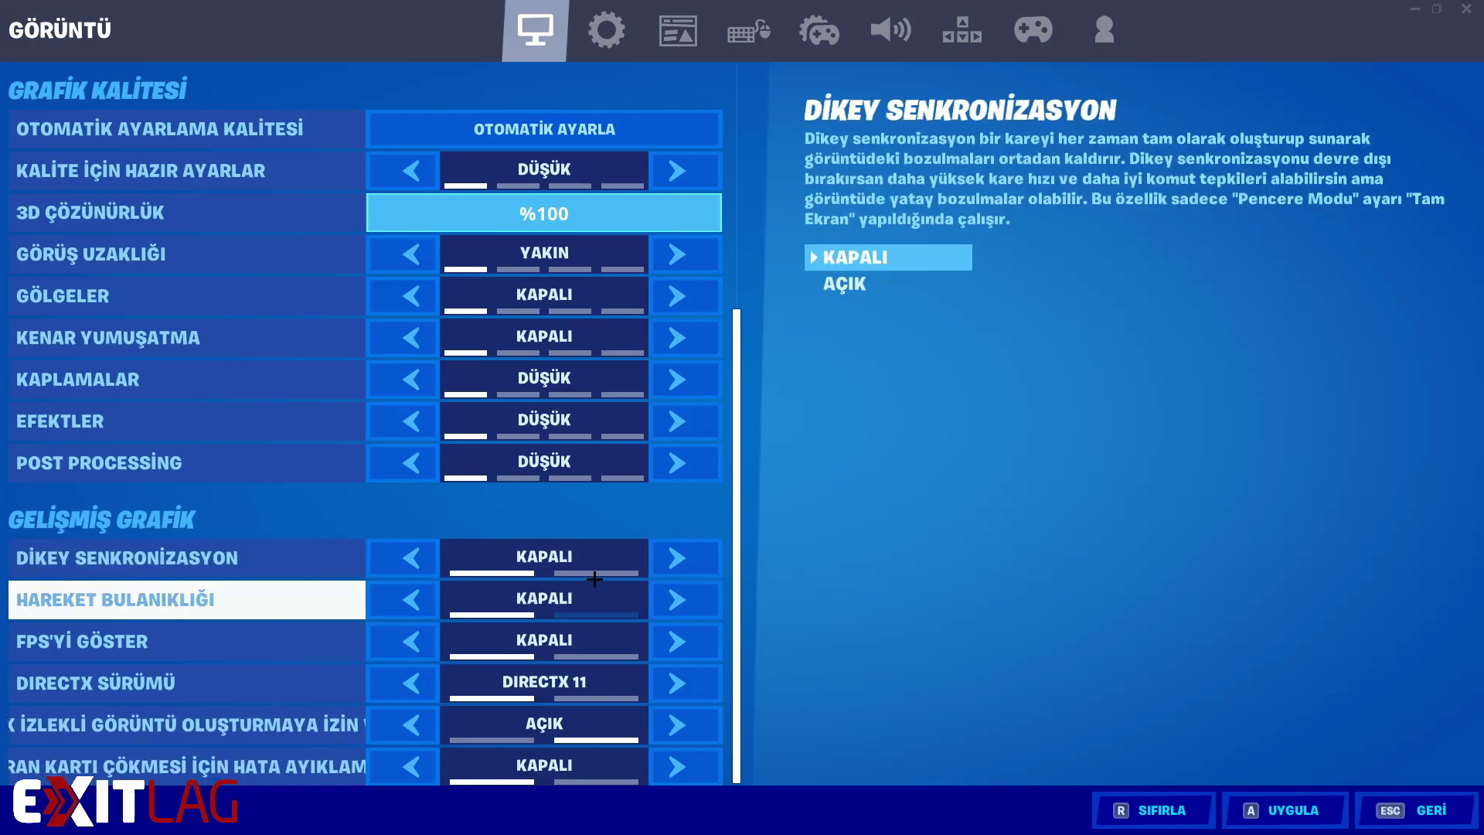
pyautogui.click(411, 642)
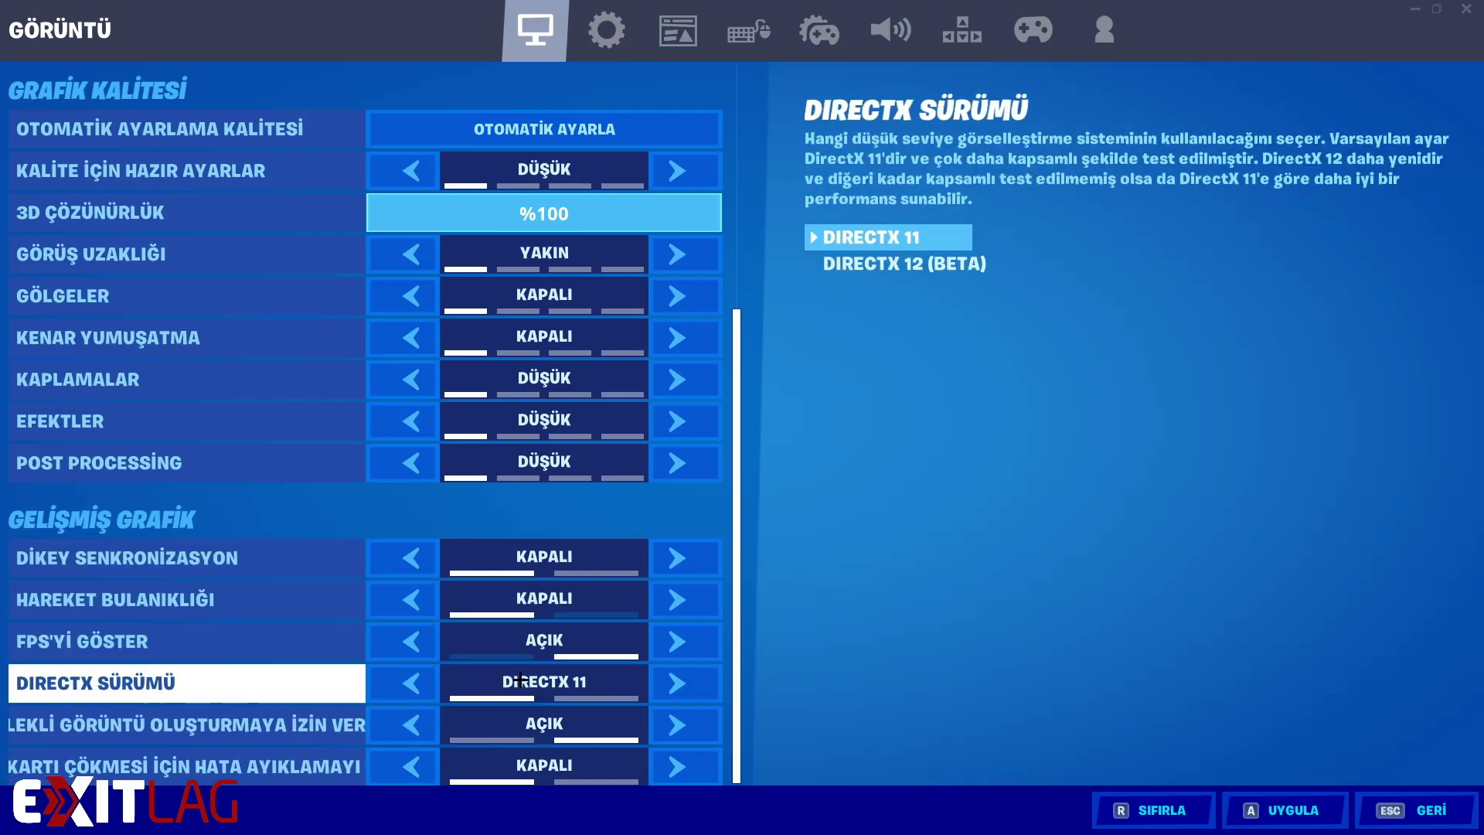
# Switch DirectX Sürümü to DirectX 12 (Beta) and accept the notice.
pyautogui.click(677, 683)
pyautogui.click(997, 605)
pyautogui.click(996, 606)
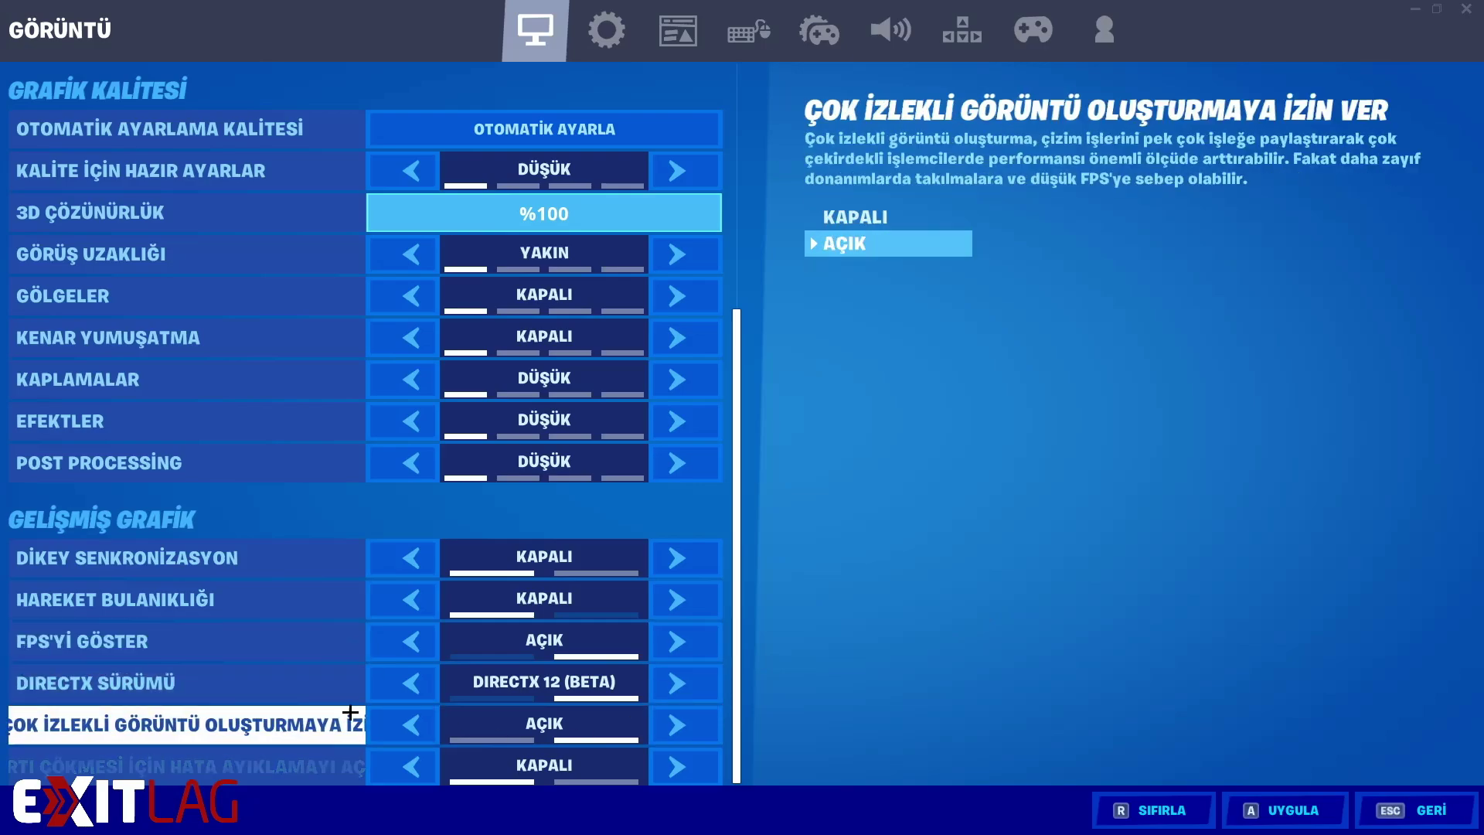
# Set Ses Kalitesi to Düşük in the game's sound settings.
pyautogui.click(890, 31)
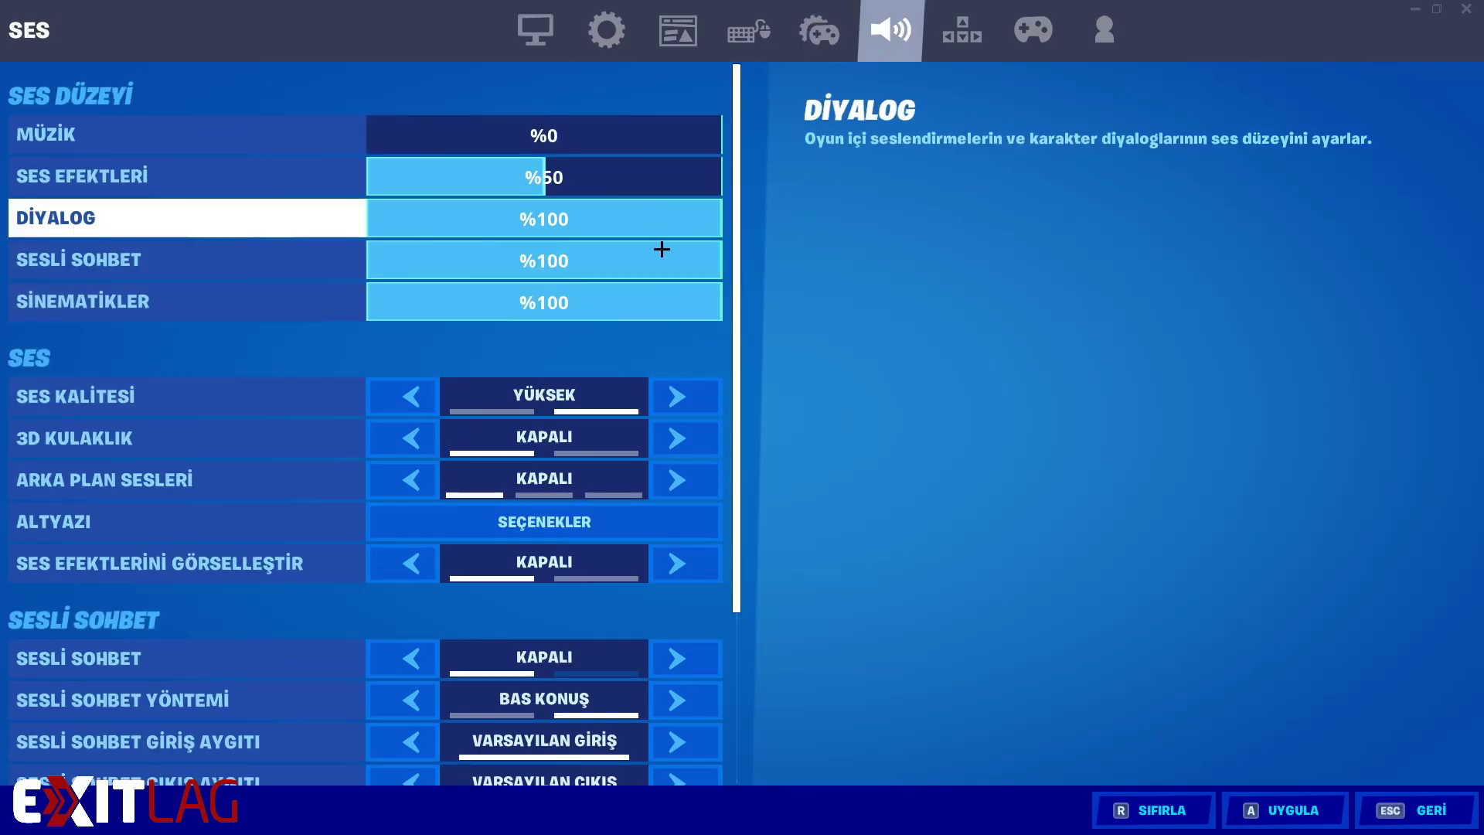
pyautogui.scroll(-1, 738, 383)
pyautogui.click(411, 326)
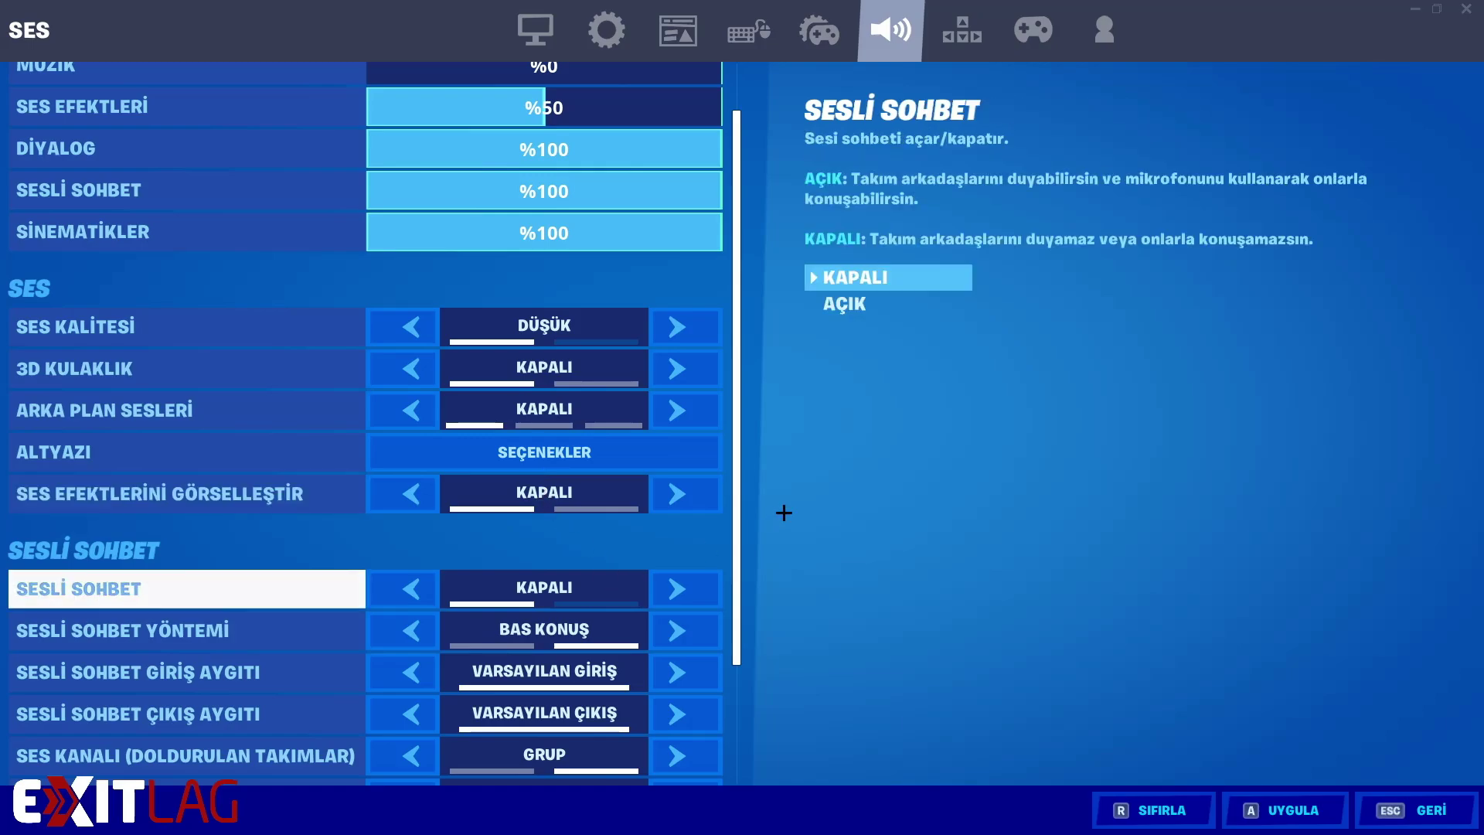
# Look over the game's sound settings and the Oyun settings page.
pyautogui.scroll(-3, 736, 604)
pyautogui.scroll(3, 735, 678)
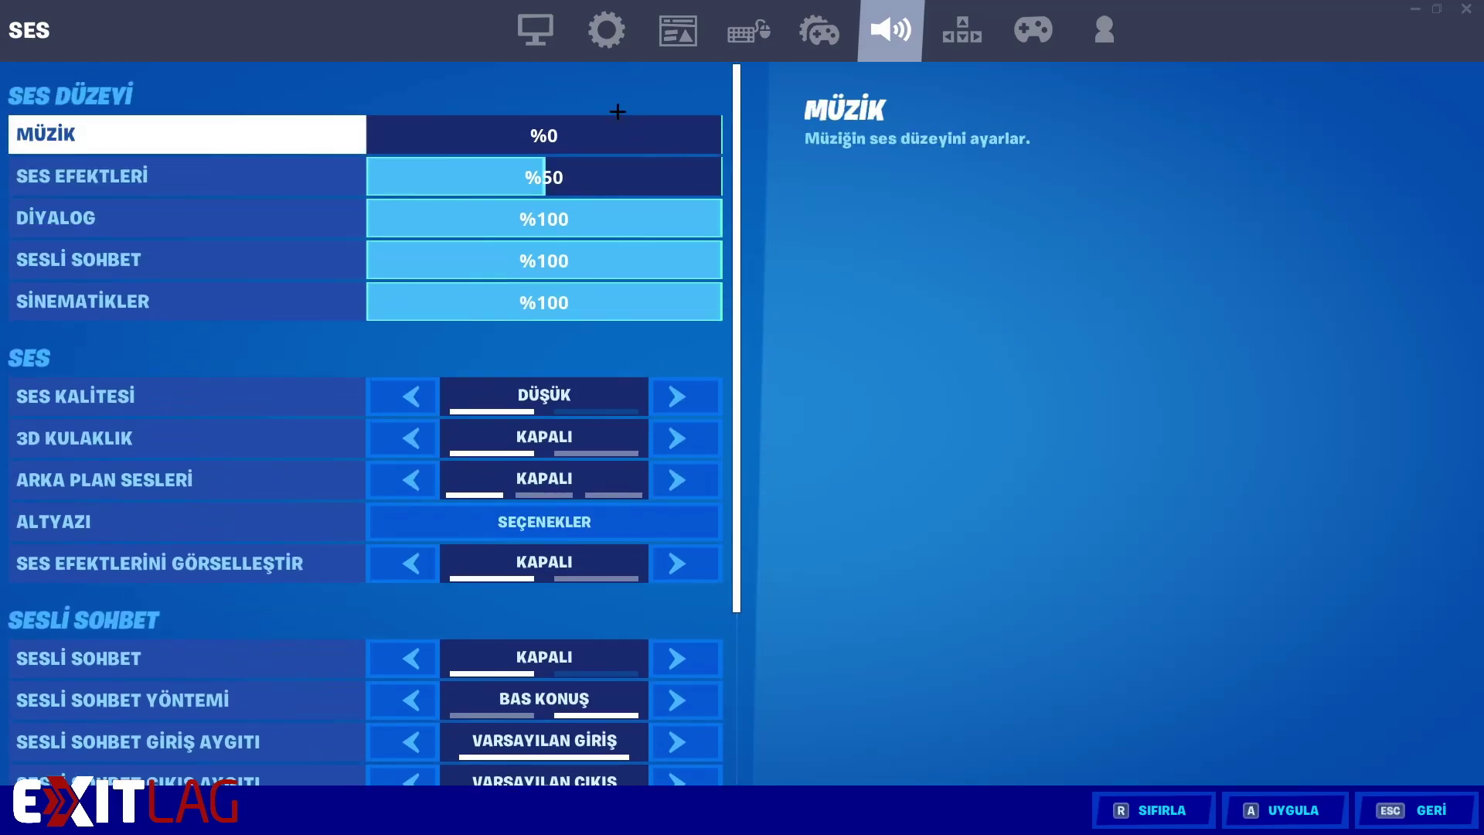
pyautogui.click(534, 31)
pyautogui.moveTo(734, 286); pyautogui.dragTo(864, 77)
pyautogui.click(873, 39)
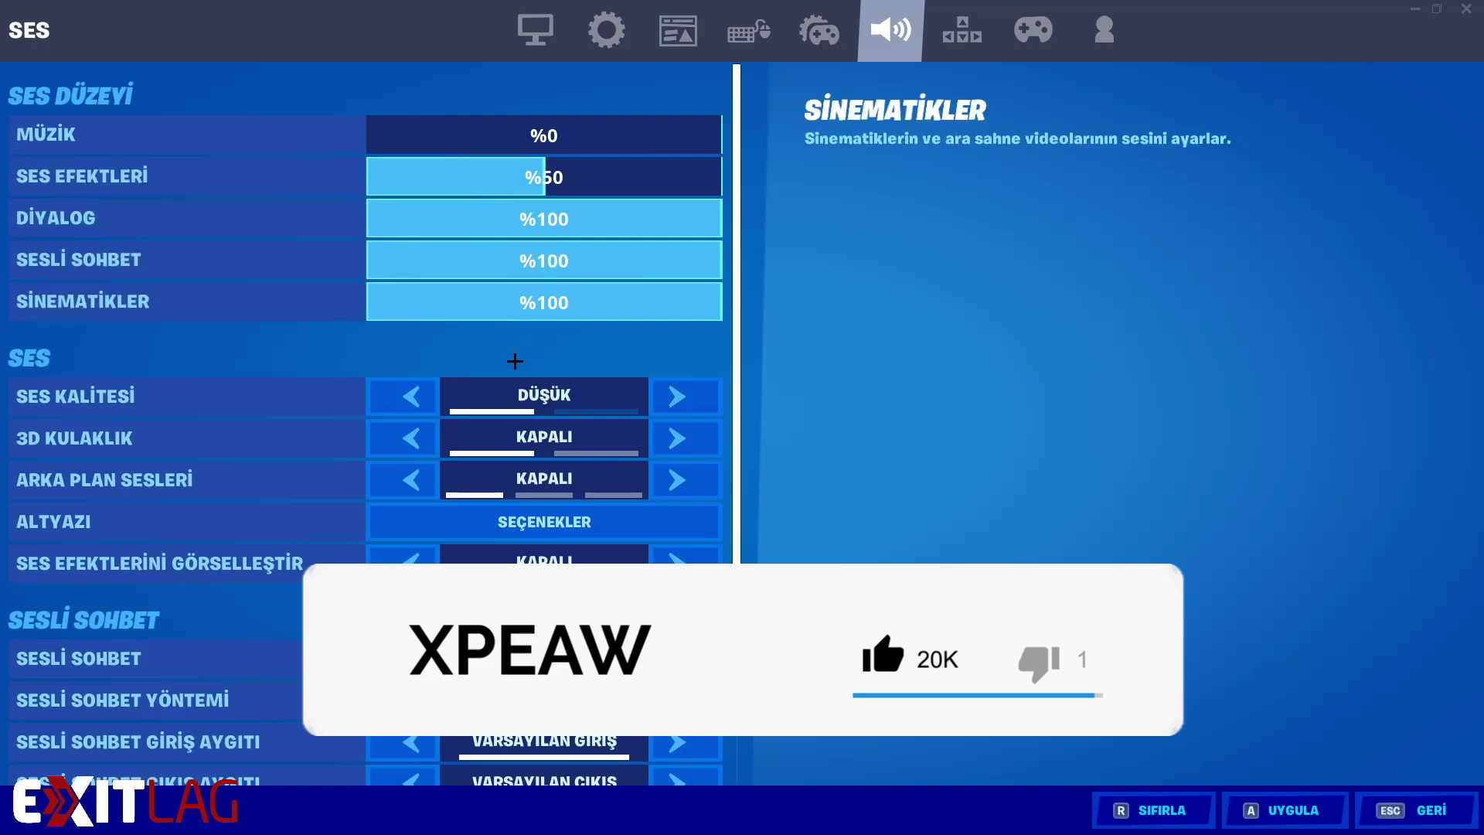
pyautogui.click(606, 35)
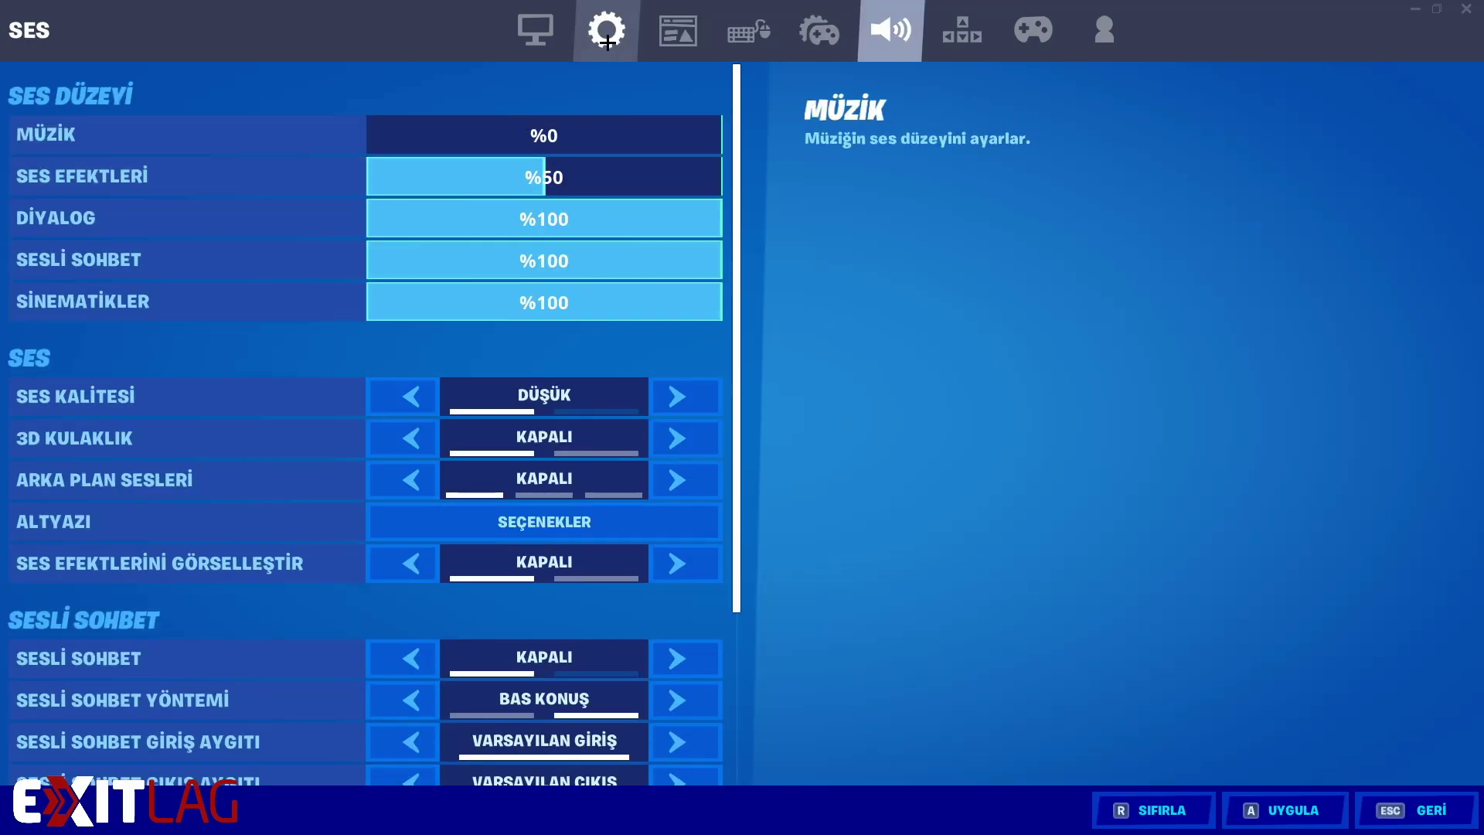
pyautogui.click(607, 42)
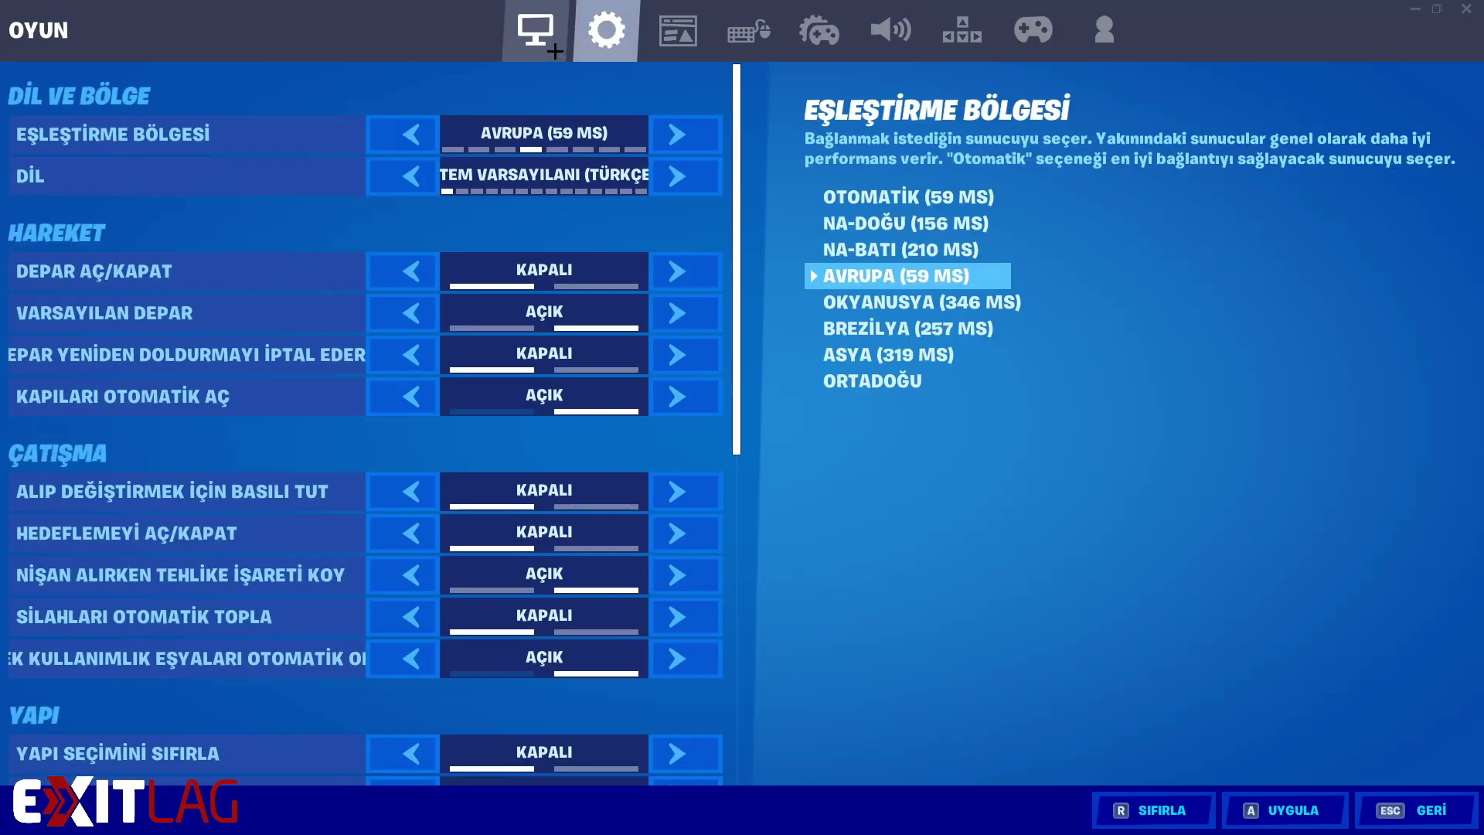
# Set Pencere Modu to Tam Ekran in the display settings, apply it and keep the new display settings.
pyautogui.click(553, 39)
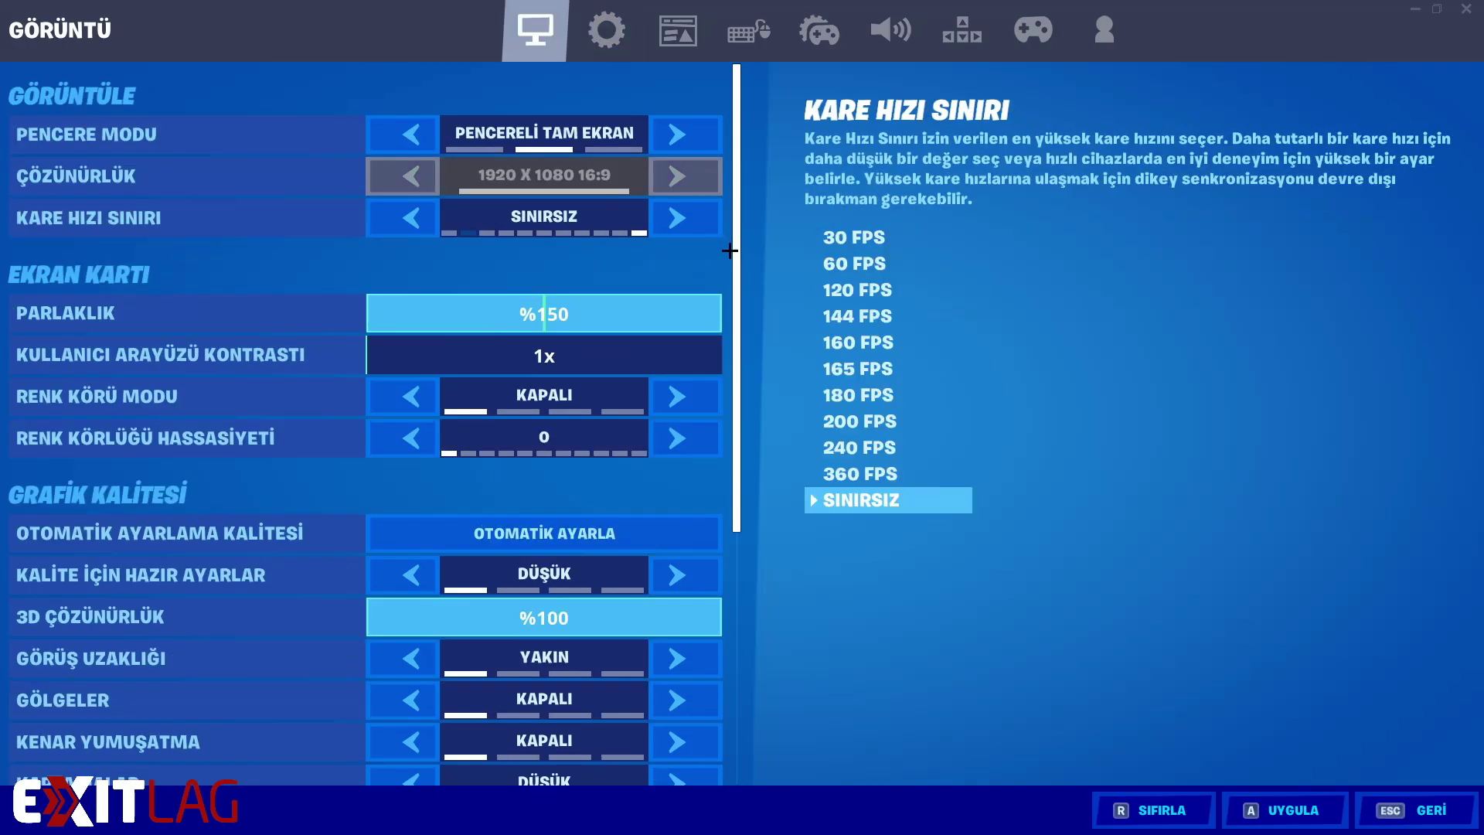
pyautogui.scroll(-5, 744, 489)
pyautogui.scroll(5, 748, 715)
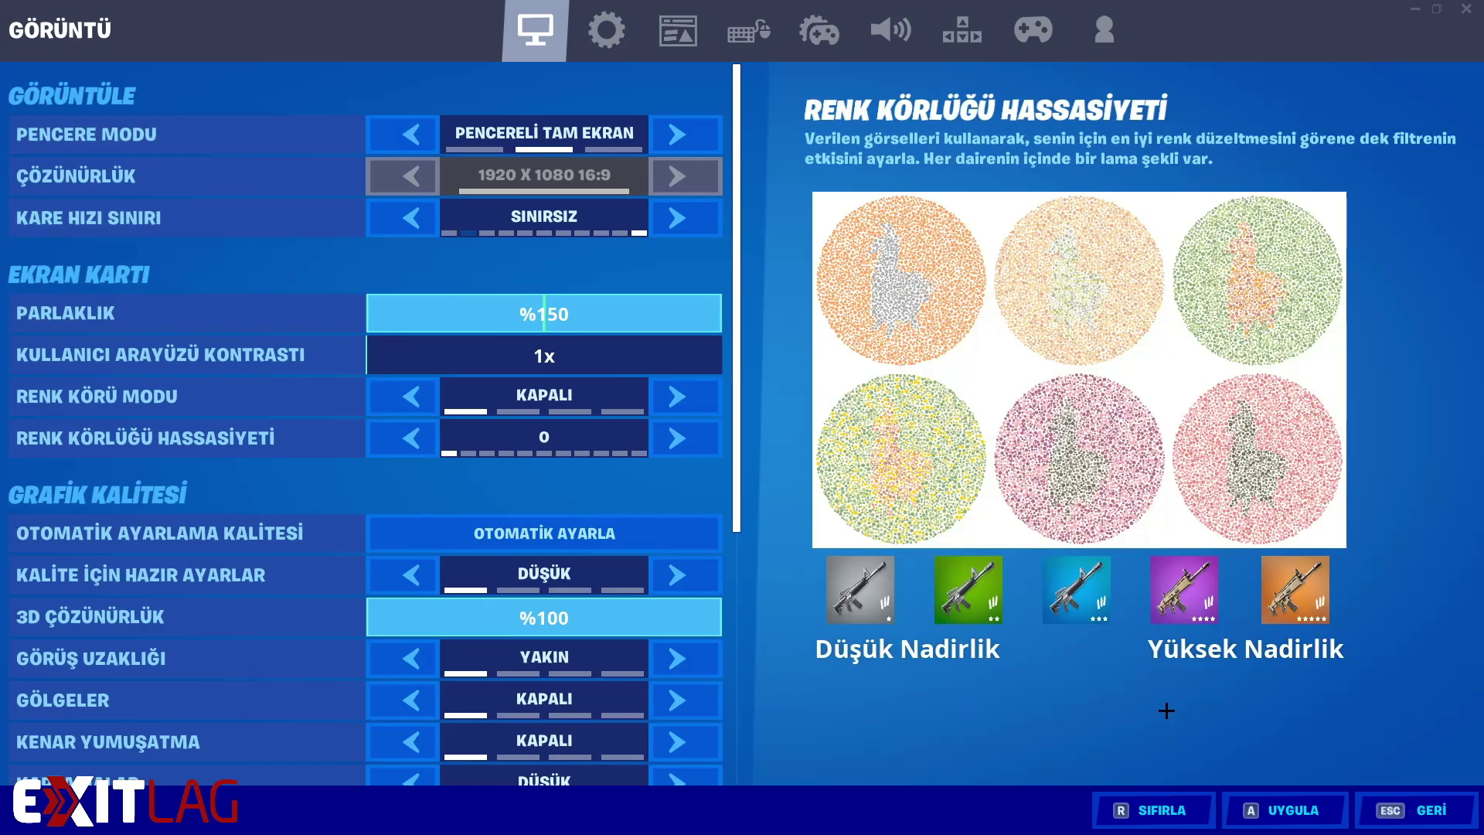
pyautogui.click(411, 134)
pyautogui.click(1248, 807)
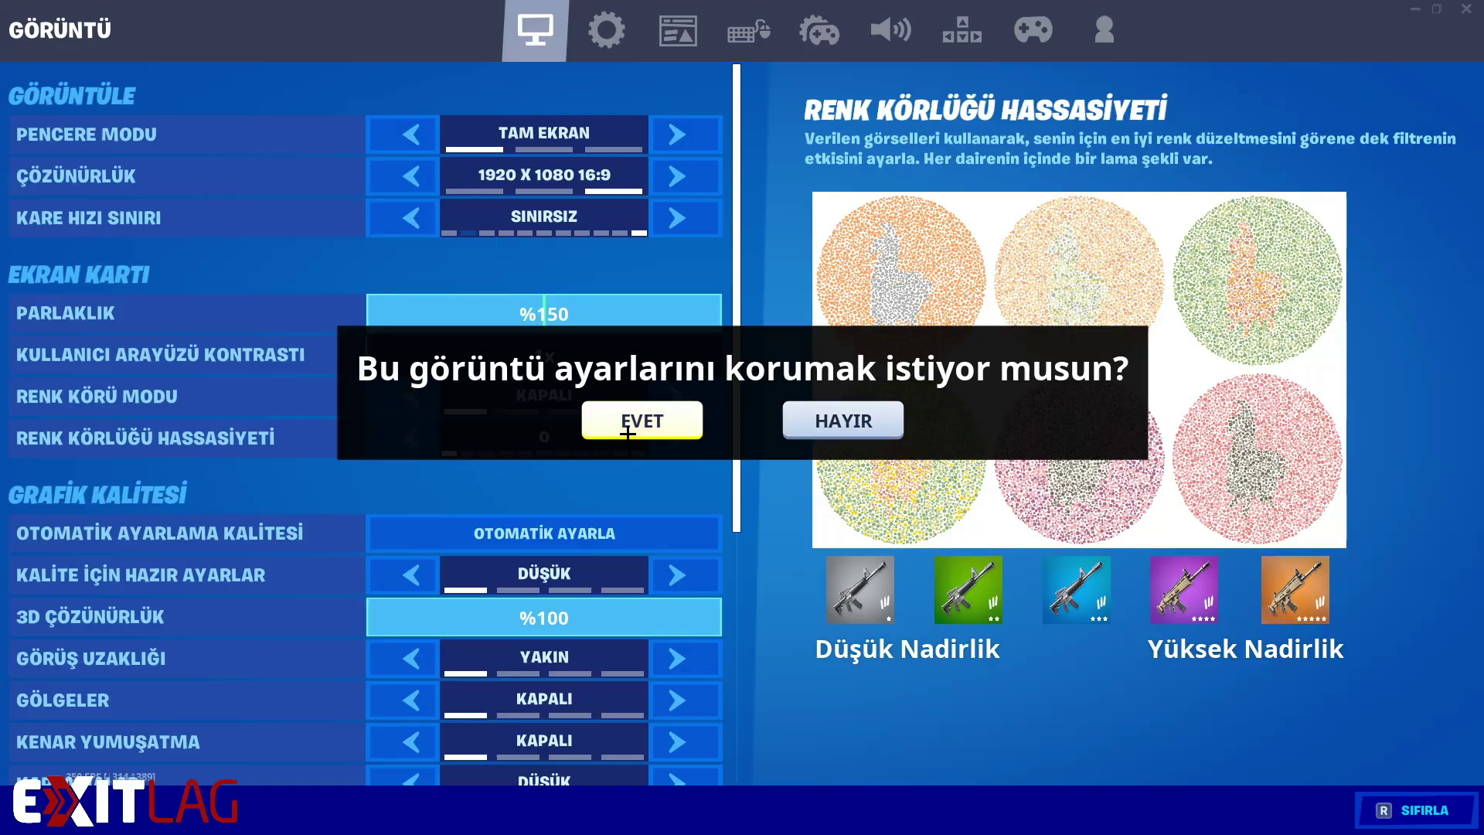
pyautogui.click(627, 423)
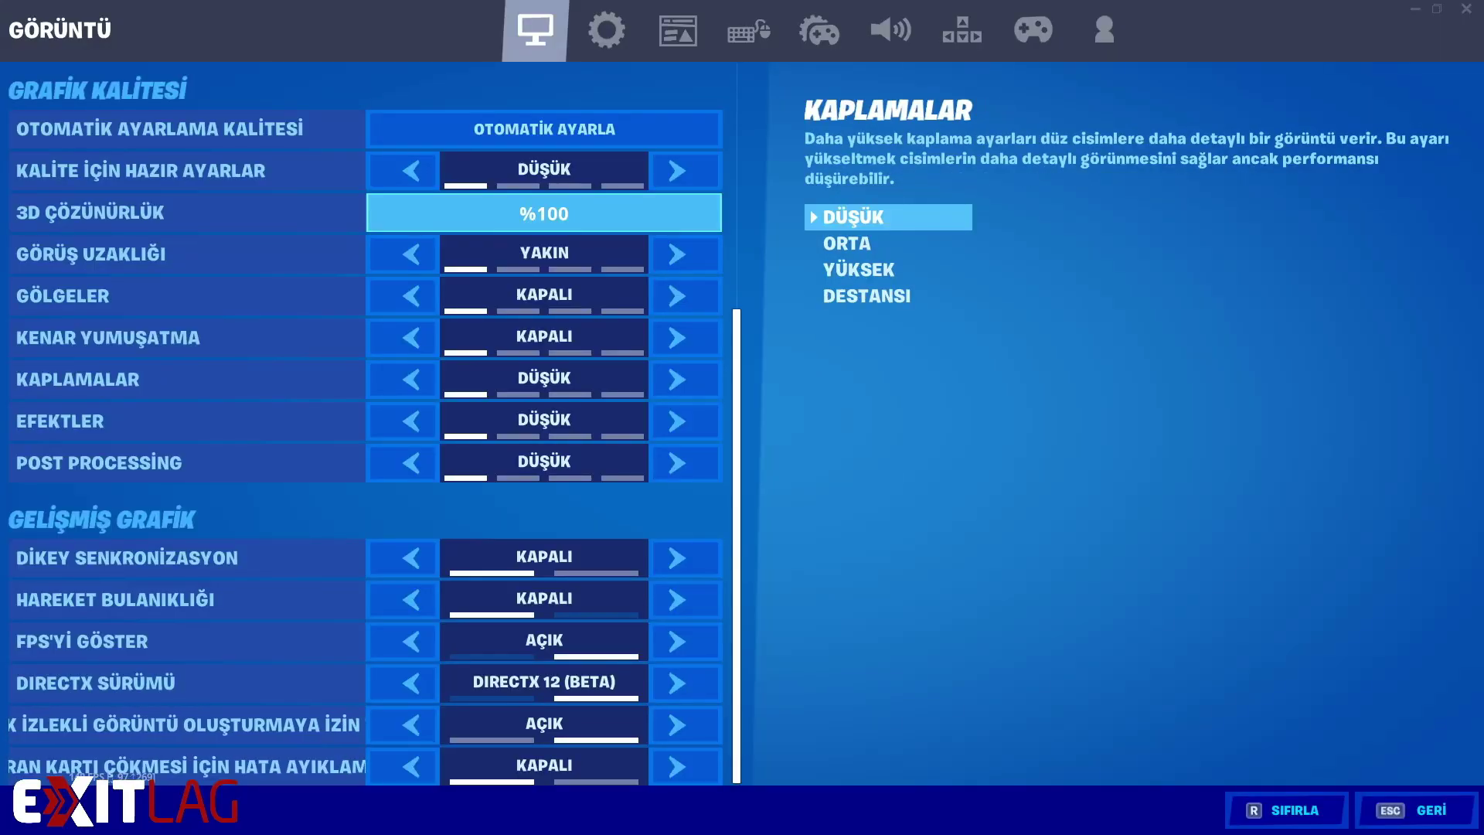
# Leave the game and switch to Process Lasso.
pyautogui.hotkey('alt', 'Tab')
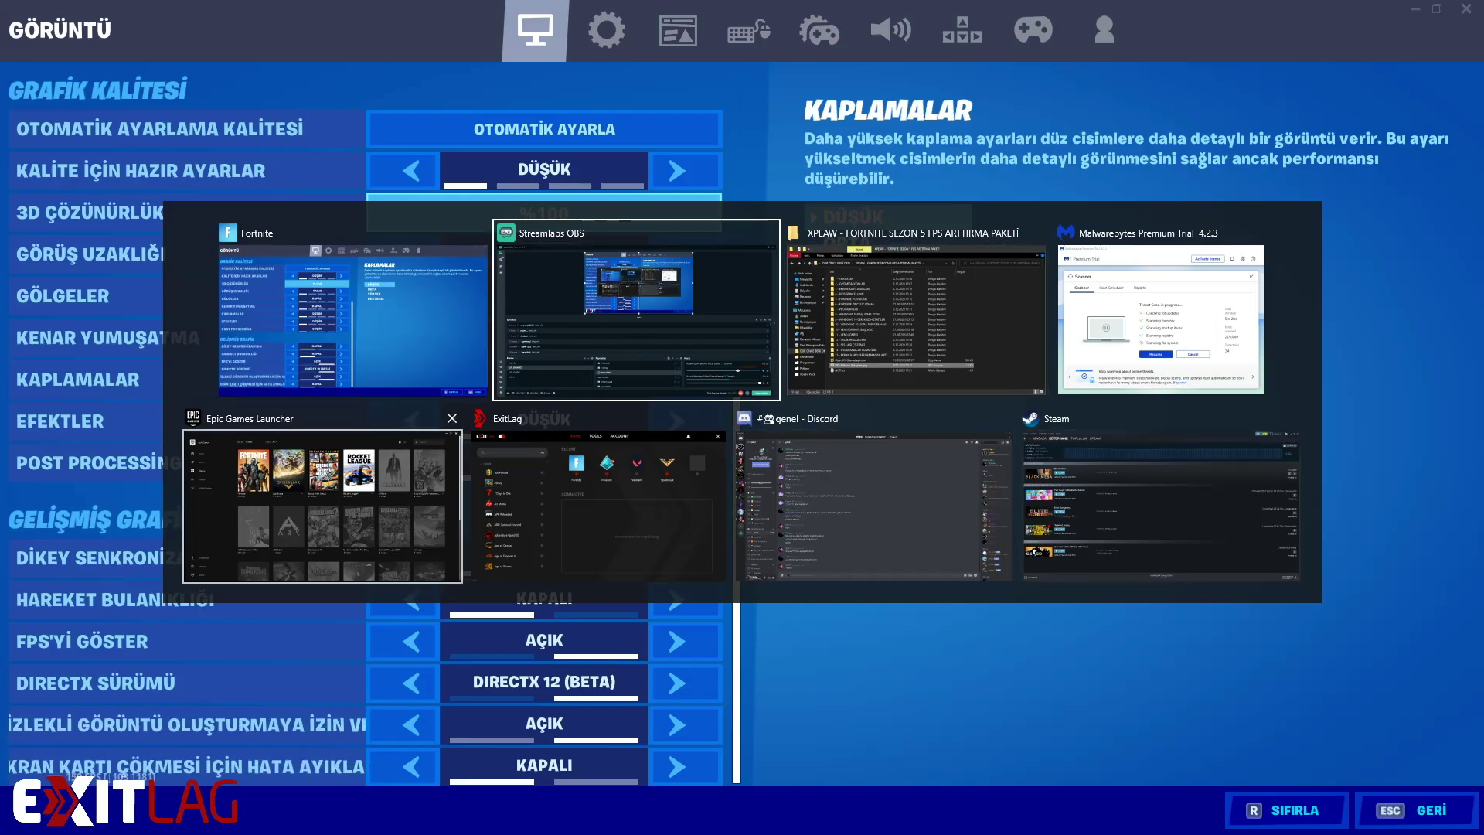
pyautogui.press('Escape')
pyautogui.hotkey('alt', 'Tab')
pyautogui.hotkey('alt', 'Tab')
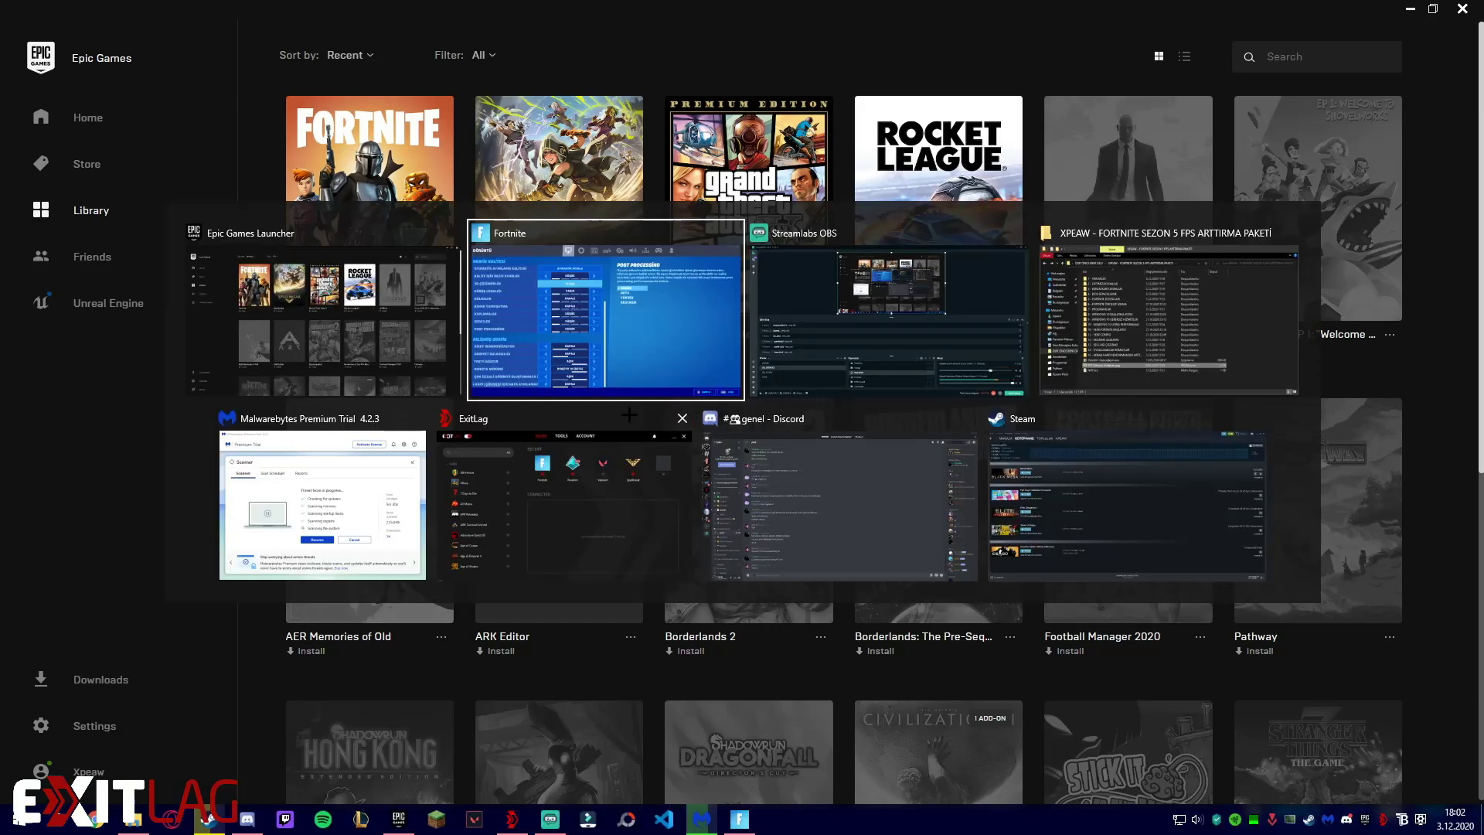
pyautogui.press('Escape')
pyautogui.click(1253, 819)
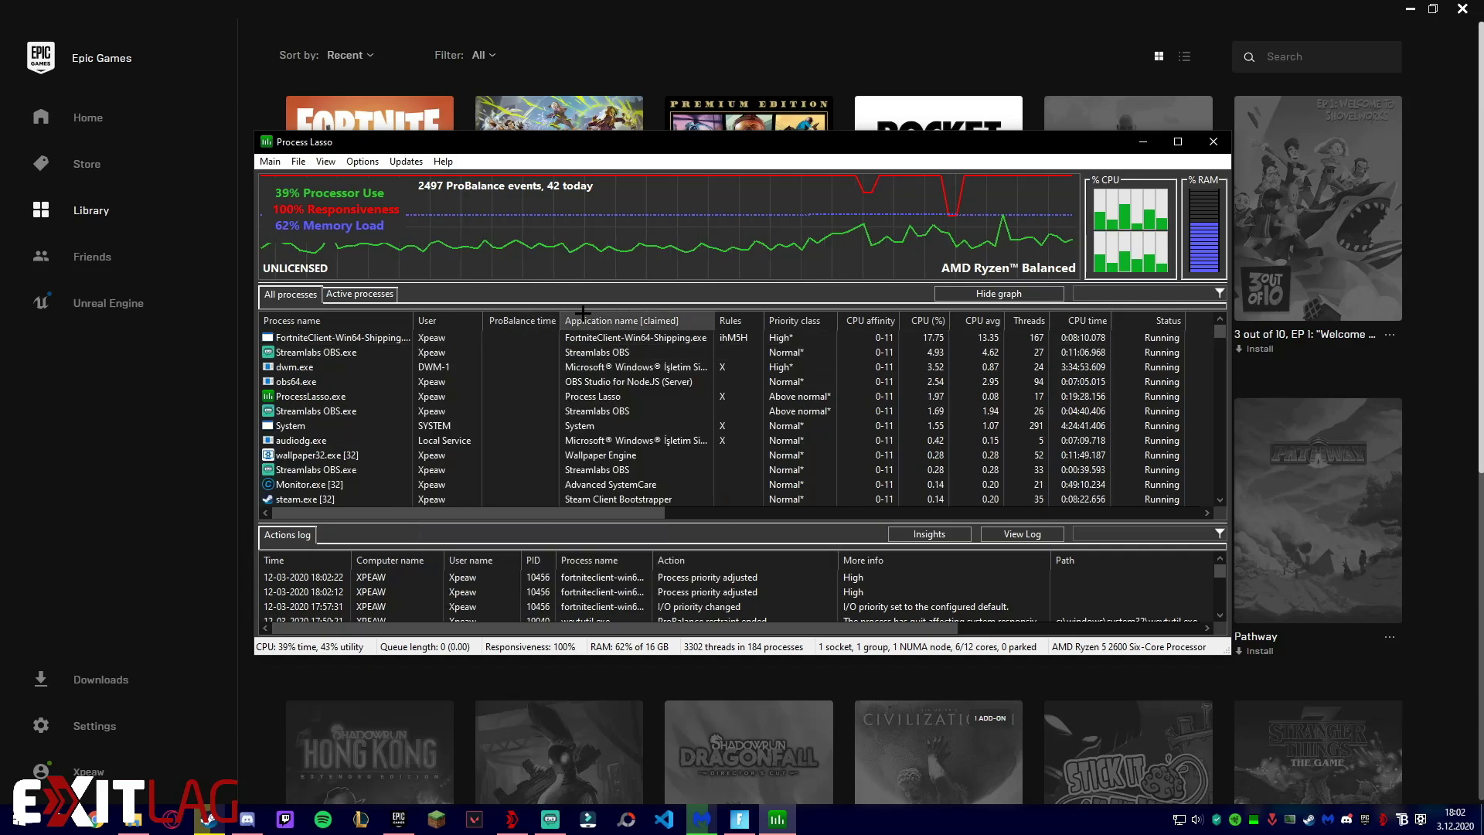
# Examine the permanent priority class, I/O priority and memory priority options of FortniteClient-Win64-Shipping.exe, and close Process Lasso.
pyautogui.moveTo(333, 339)
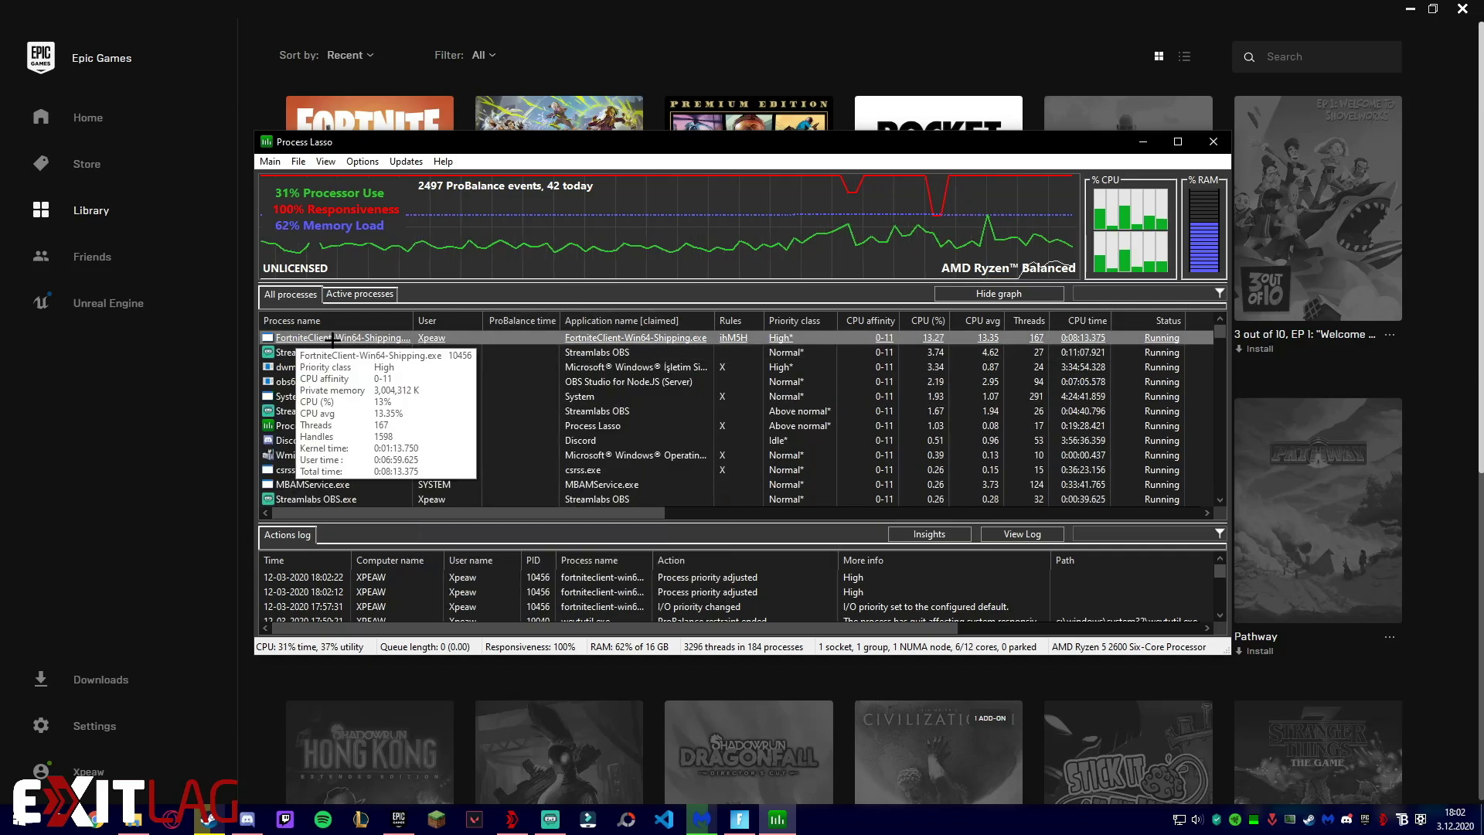
pyautogui.rightClick(374, 341)
pyautogui.moveTo(431, 424)
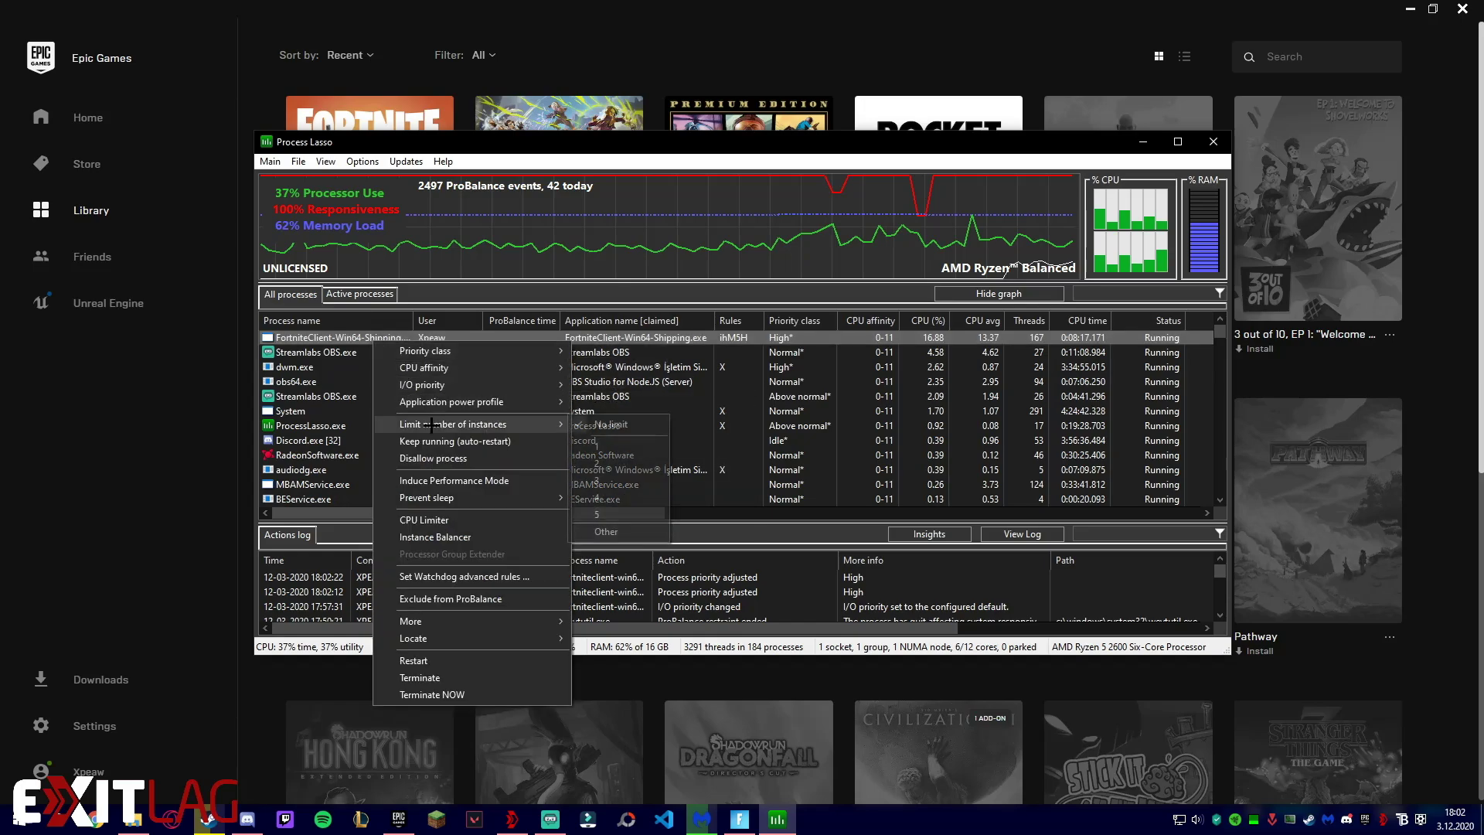
pyautogui.moveTo(437, 351)
pyautogui.moveTo(611, 368)
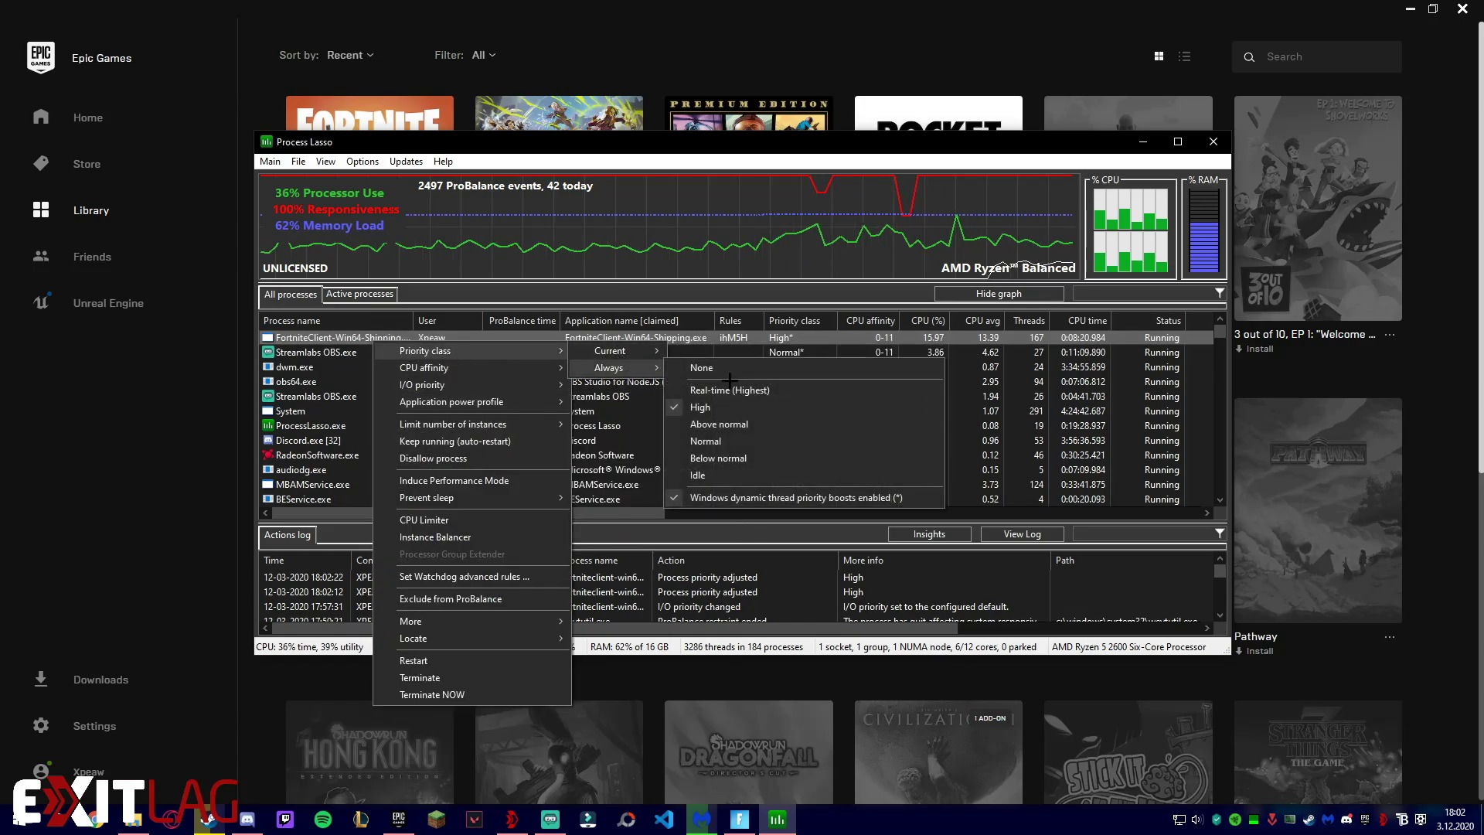
pyautogui.moveTo(553, 384)
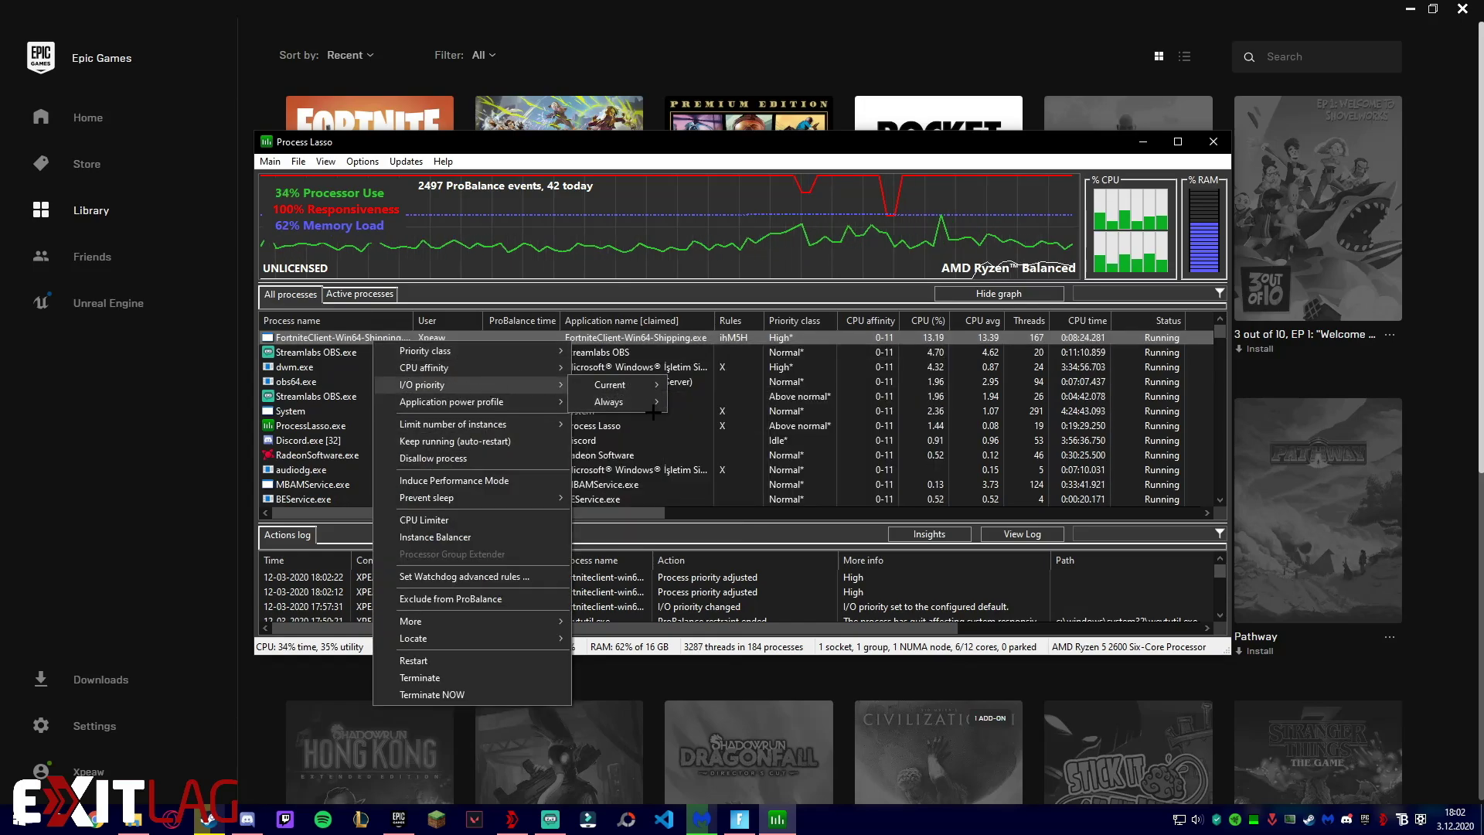
pyautogui.moveTo(649, 402)
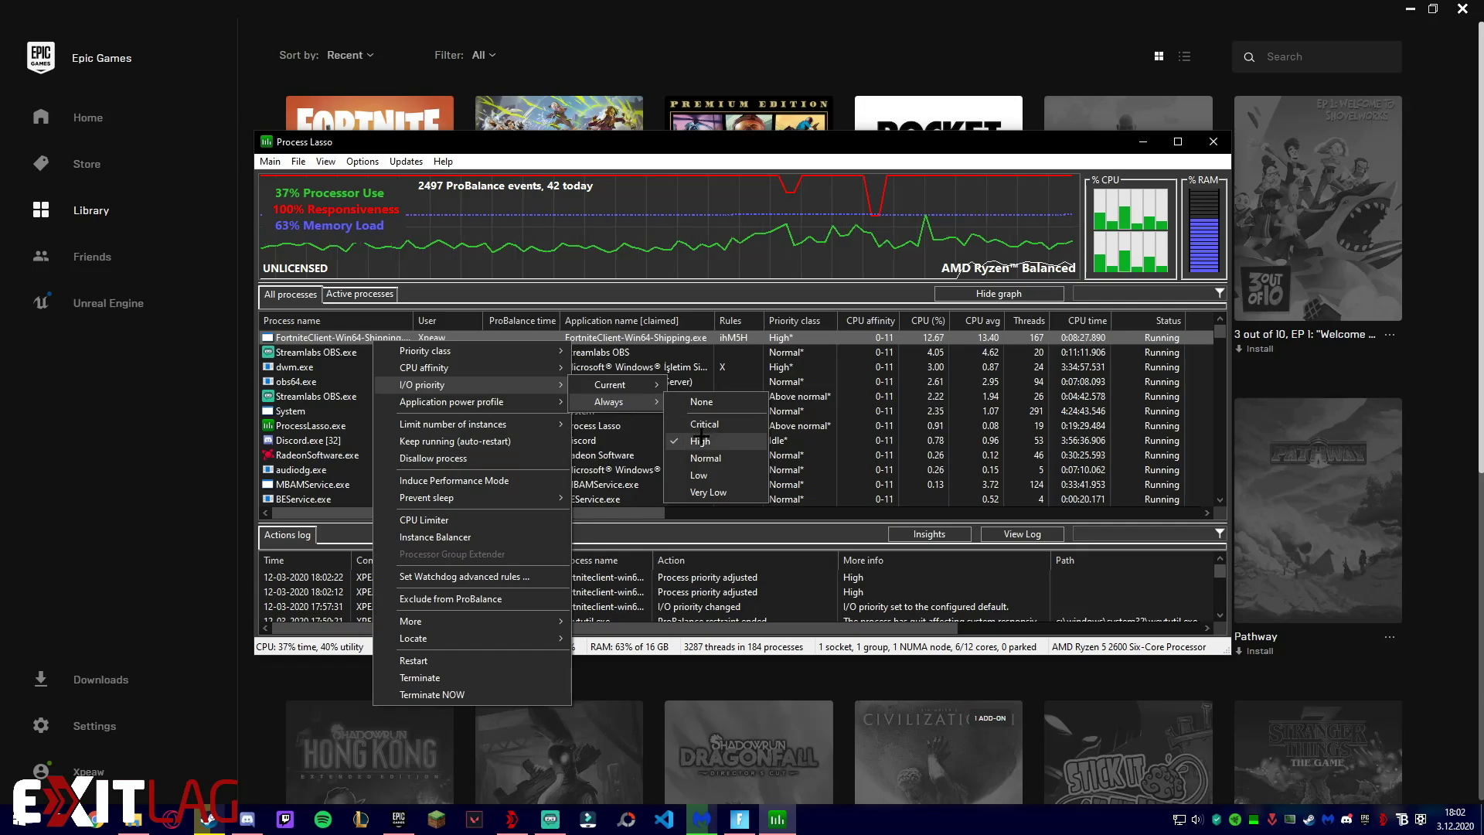
pyautogui.moveTo(486, 623)
pyautogui.moveTo(697, 635)
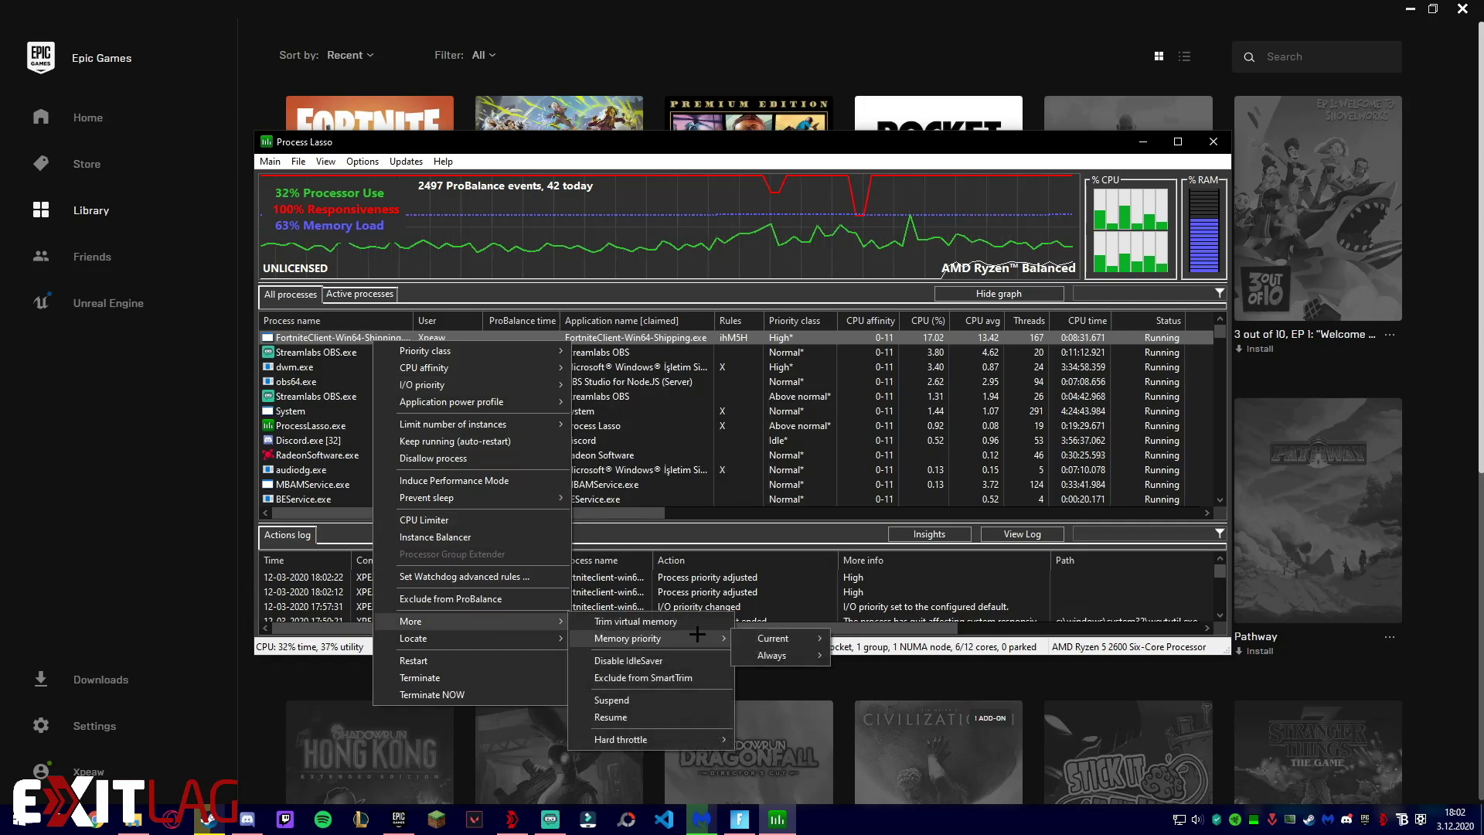
pyautogui.moveTo(773, 655)
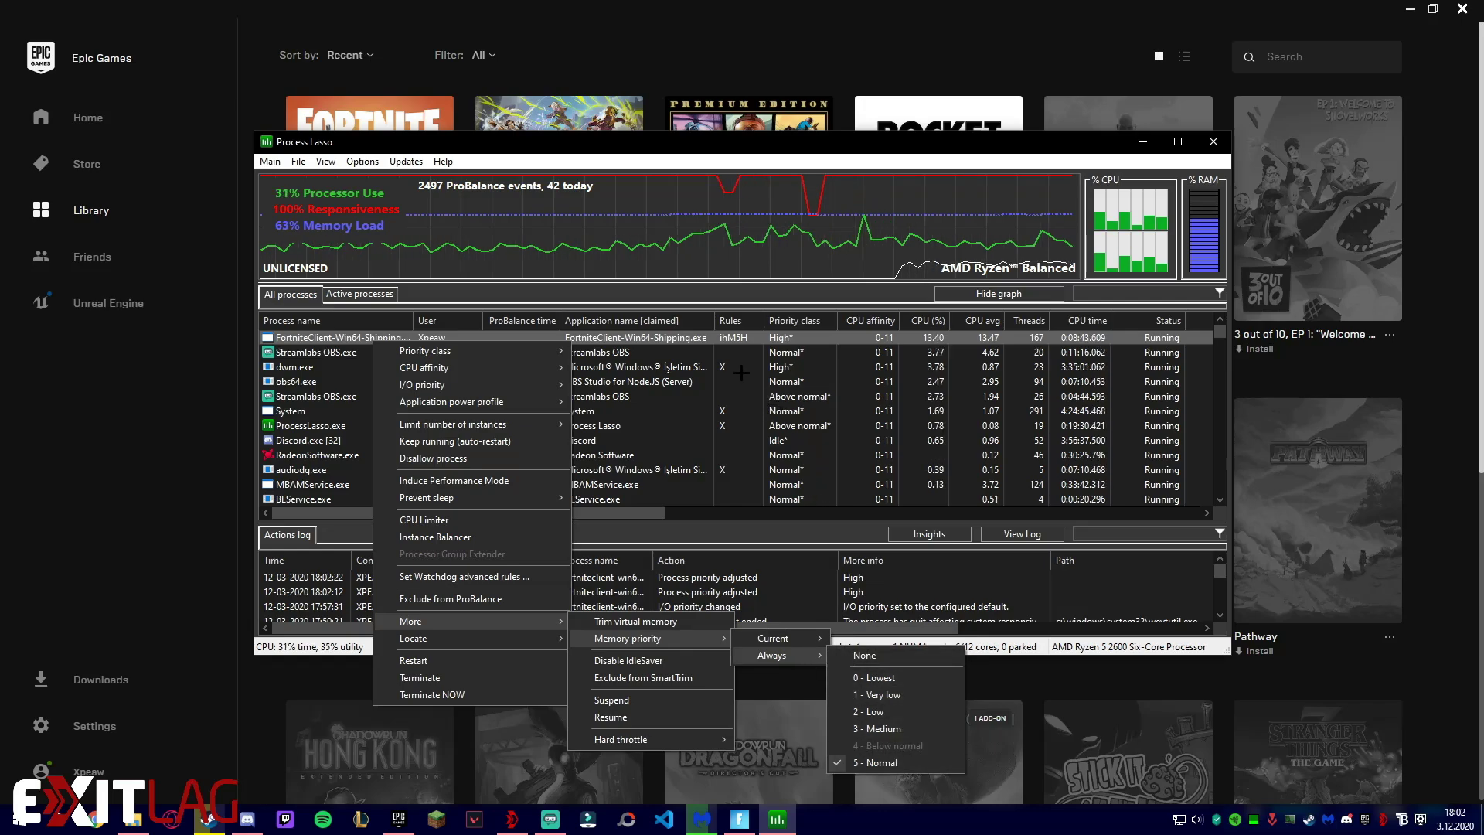
pyautogui.click(739, 157)
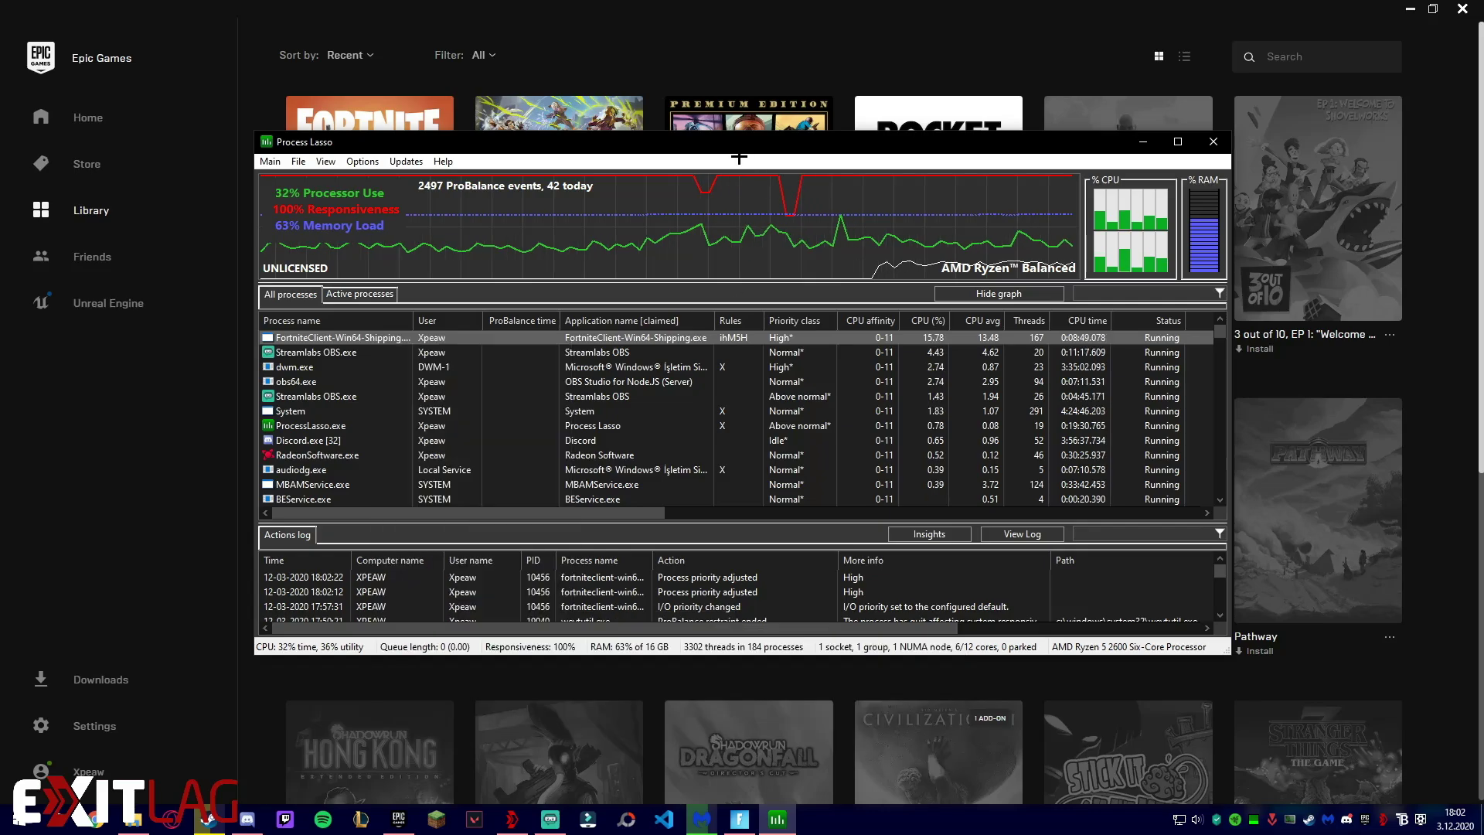
pyautogui.click(1208, 141)
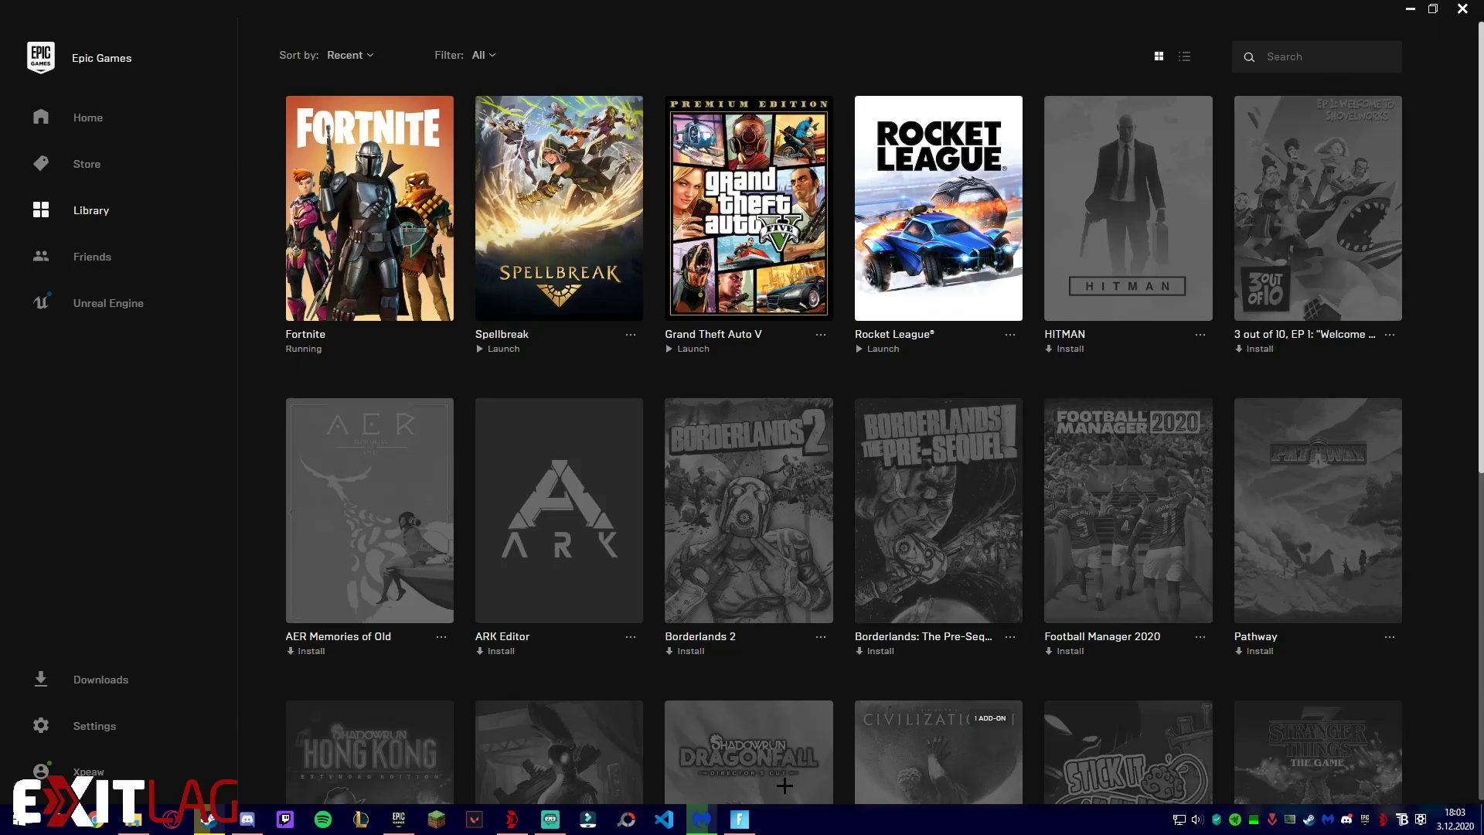
# Close Fortnite and the Epic Games Launcher.
pyautogui.moveTo(739, 819)
pyautogui.click(797, 703)
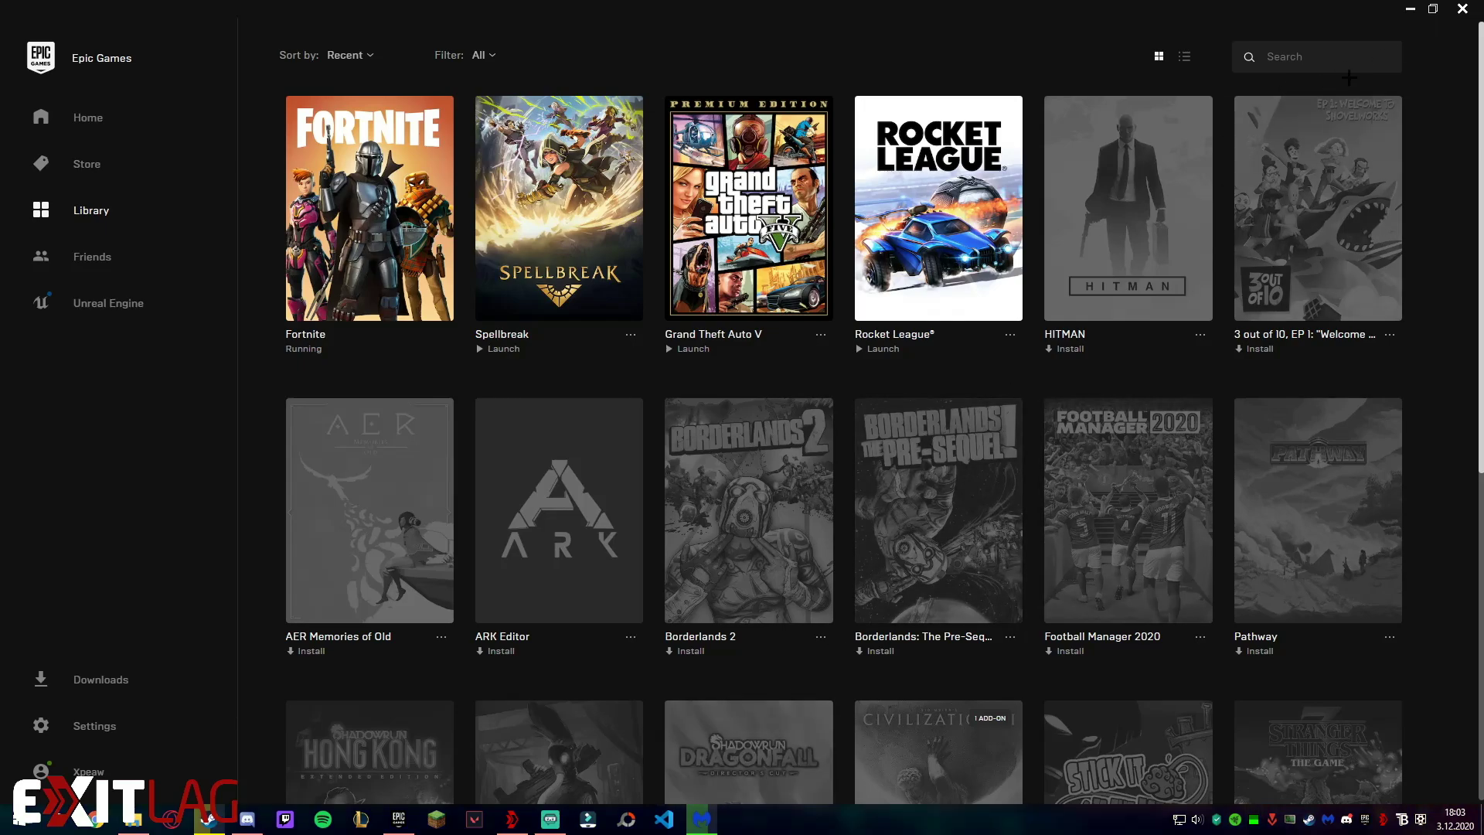
pyautogui.click(1462, 9)
pyautogui.rightClick(576, 284)
pyautogui.click(595, 327)
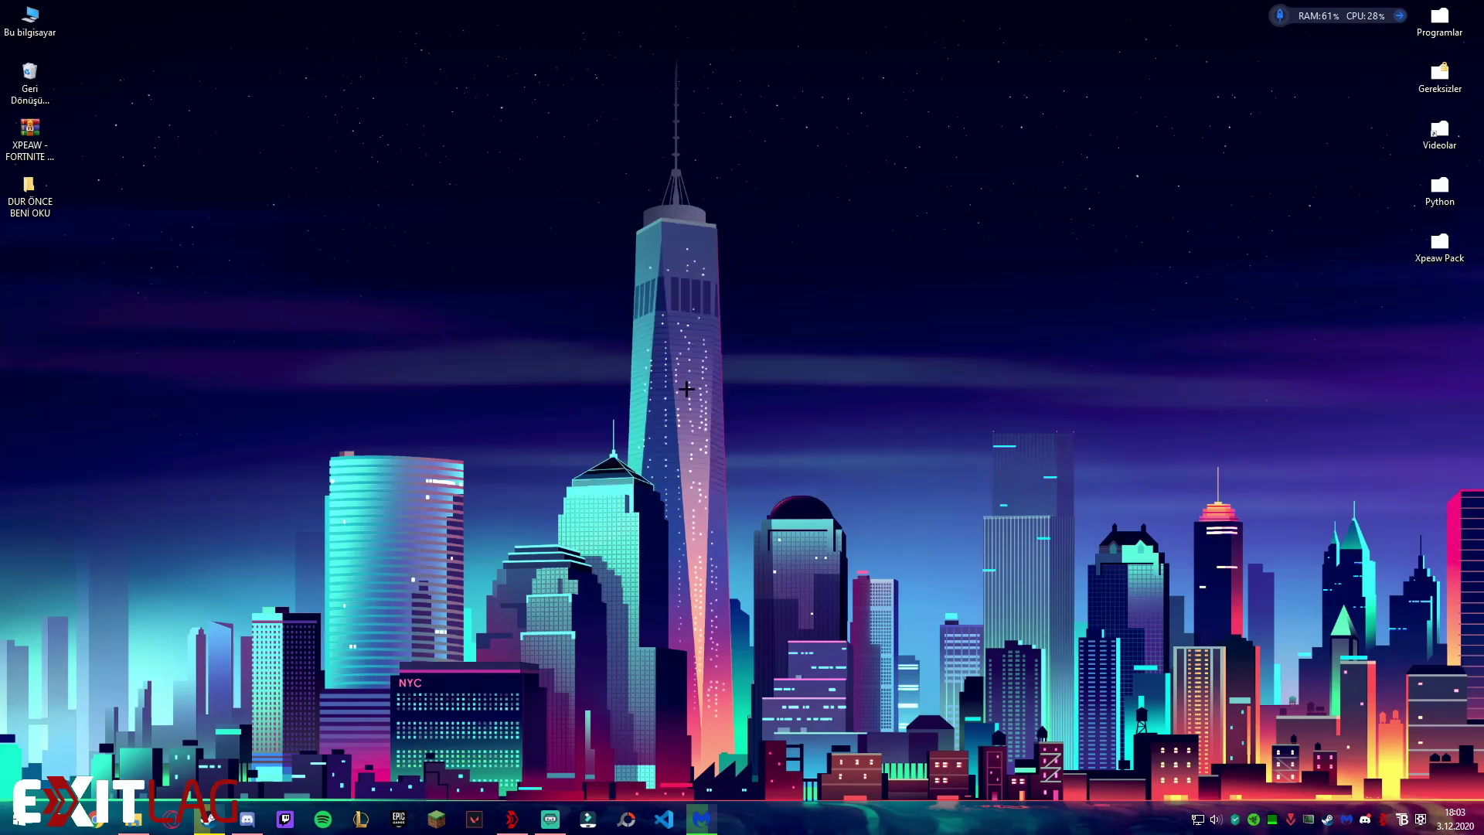
pyautogui.rightClick(619, 306)
pyautogui.moveTo(938, 531); pyautogui.dragTo(425, 226)
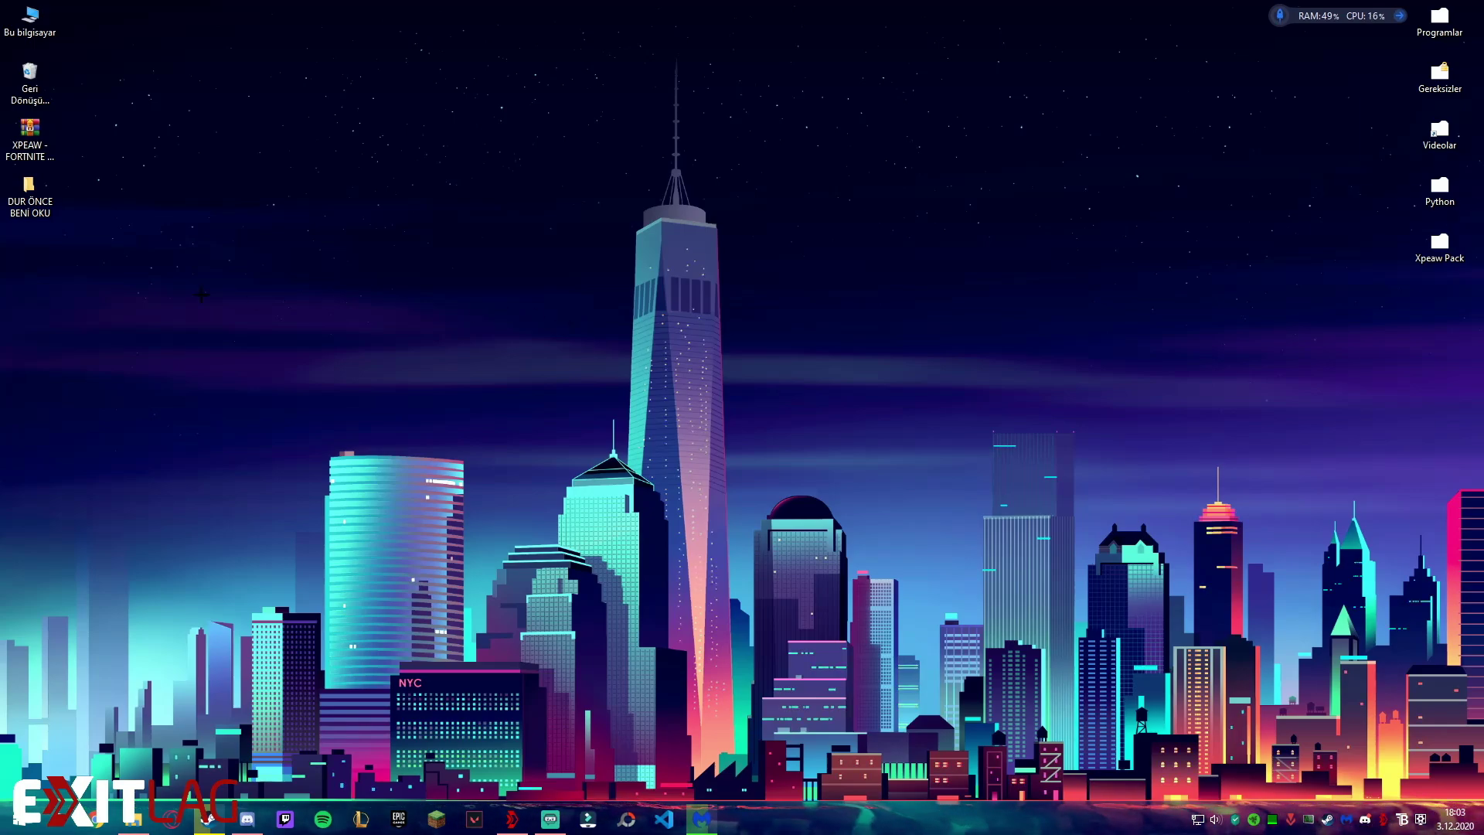
pyautogui.rightClick(164, 293)
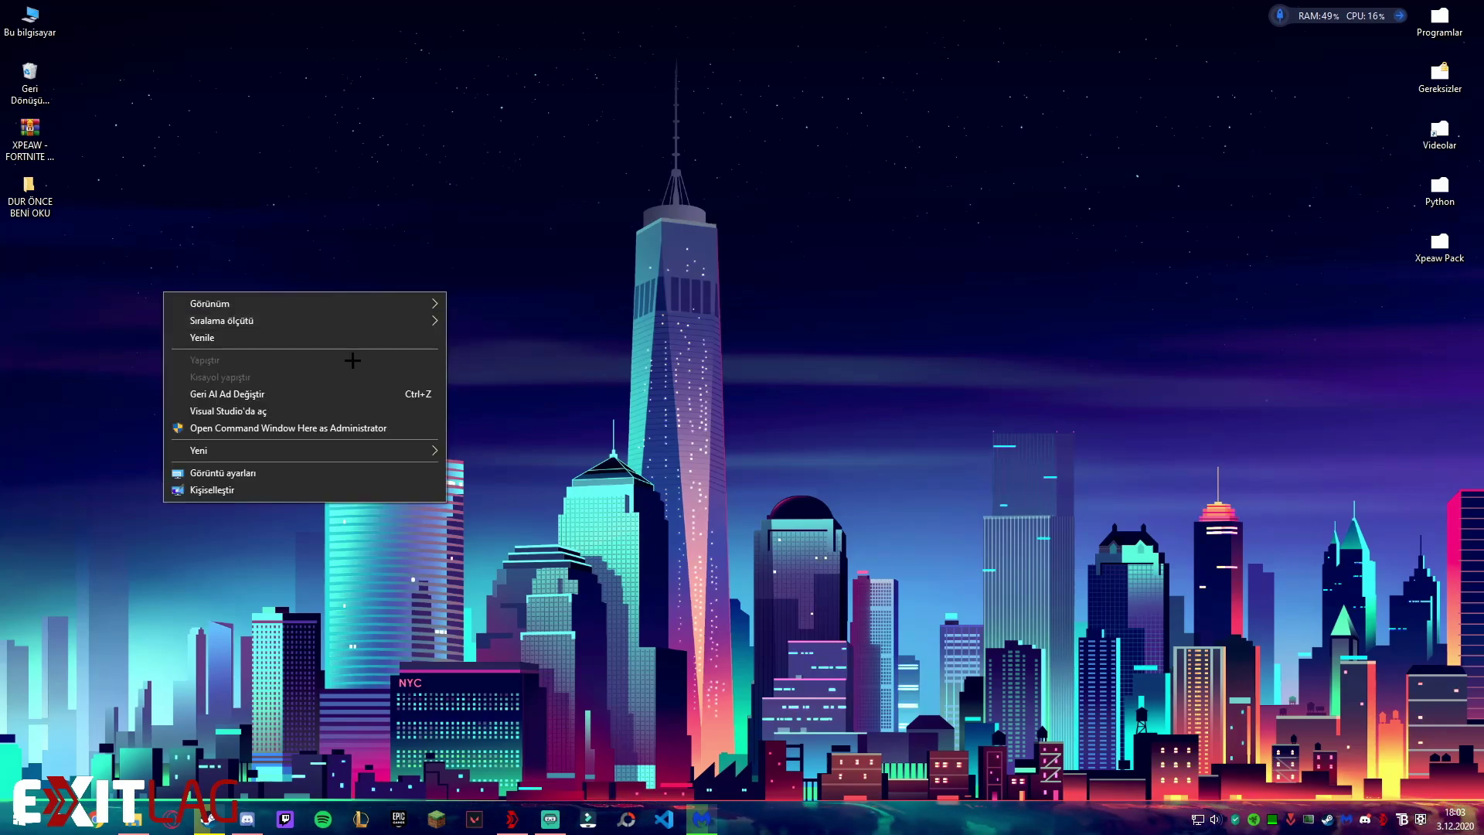
pyautogui.click(789, 334)
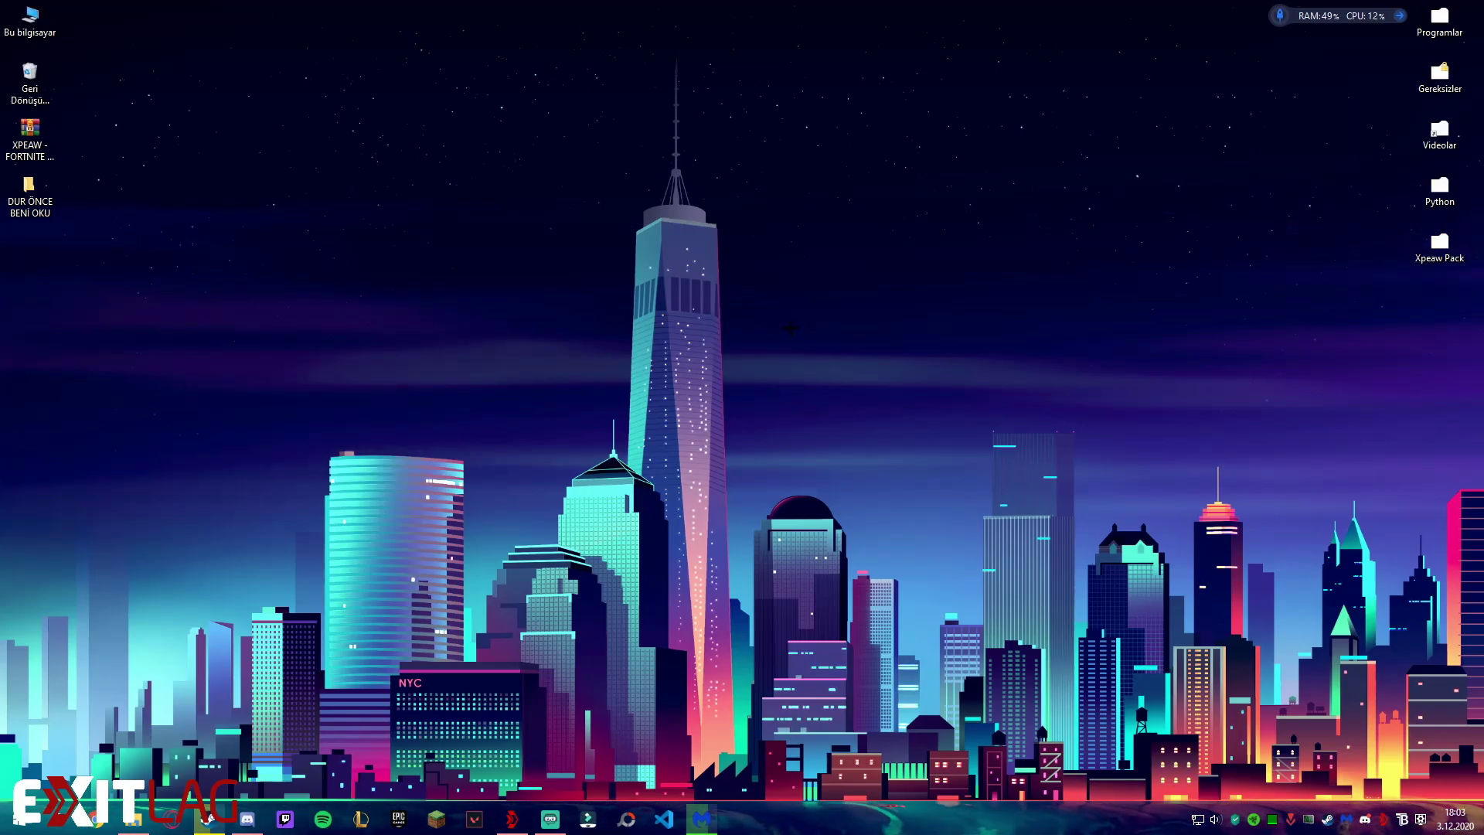
# Switch to Malwarebytes, resume the paused threat scan and minimize the window.
pyautogui.click(702, 819)
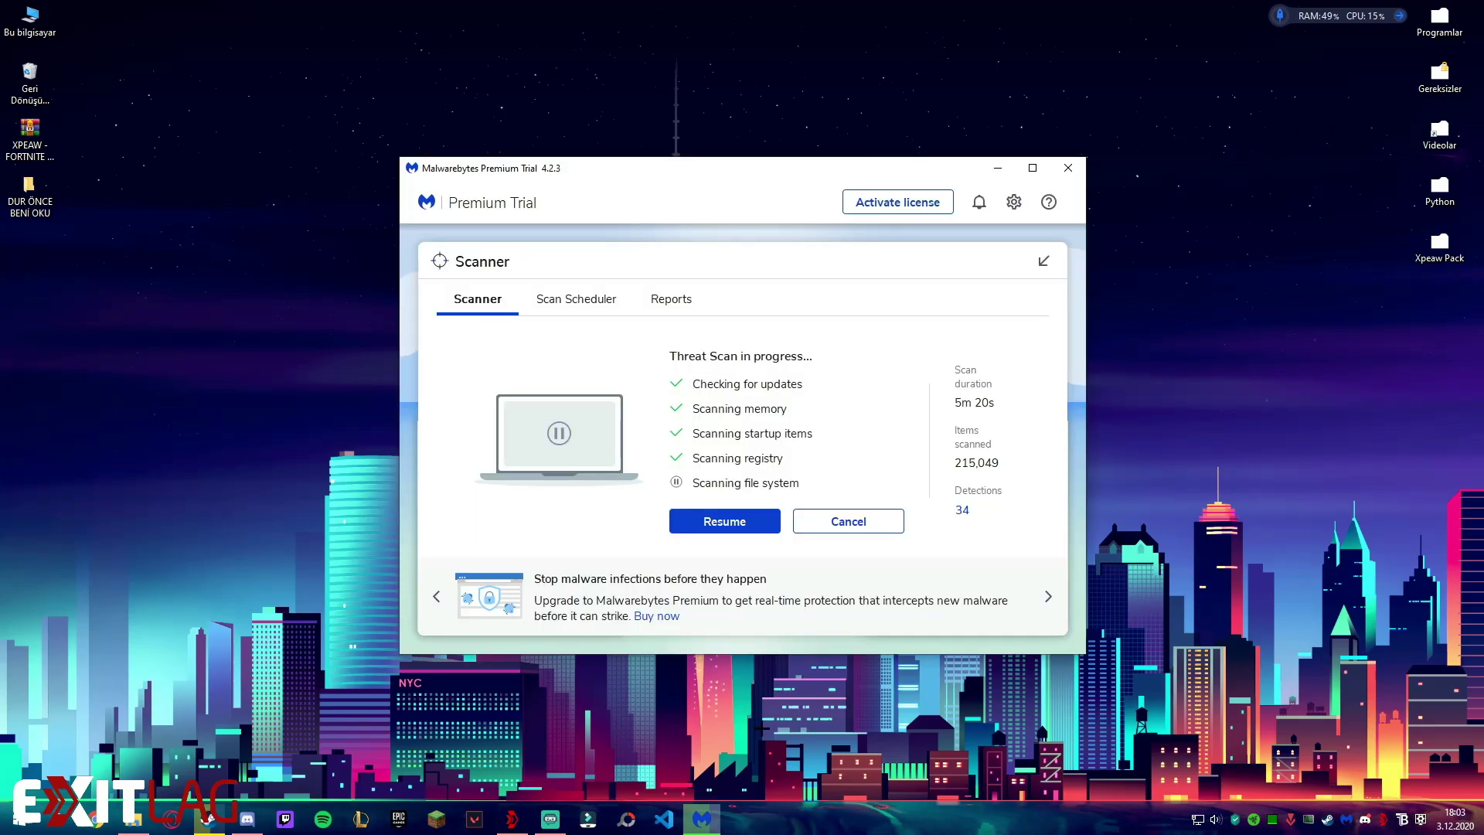
pyautogui.click(718, 529)
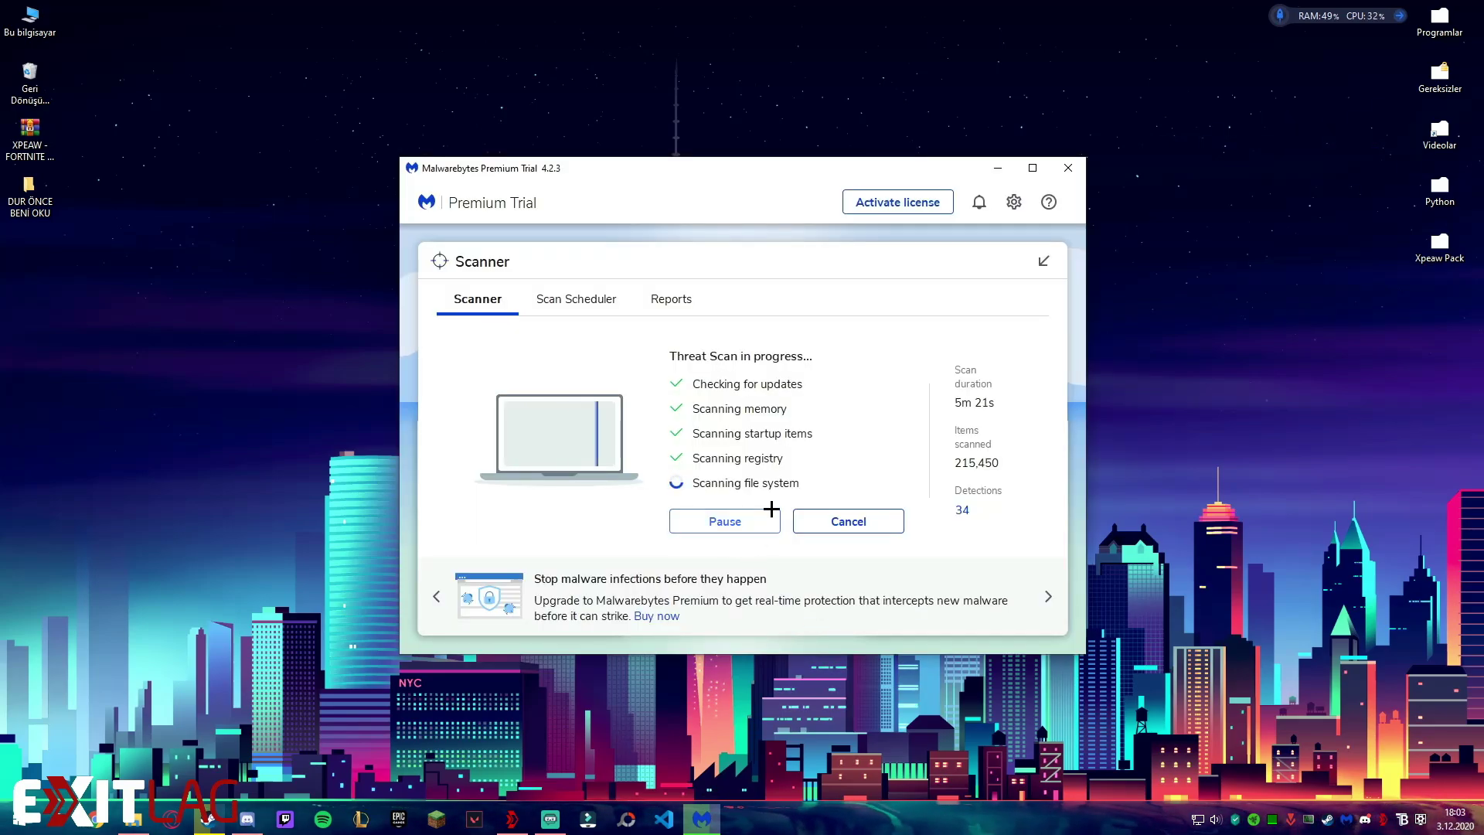
pyautogui.click(996, 169)
pyautogui.rightClick(272, 310)
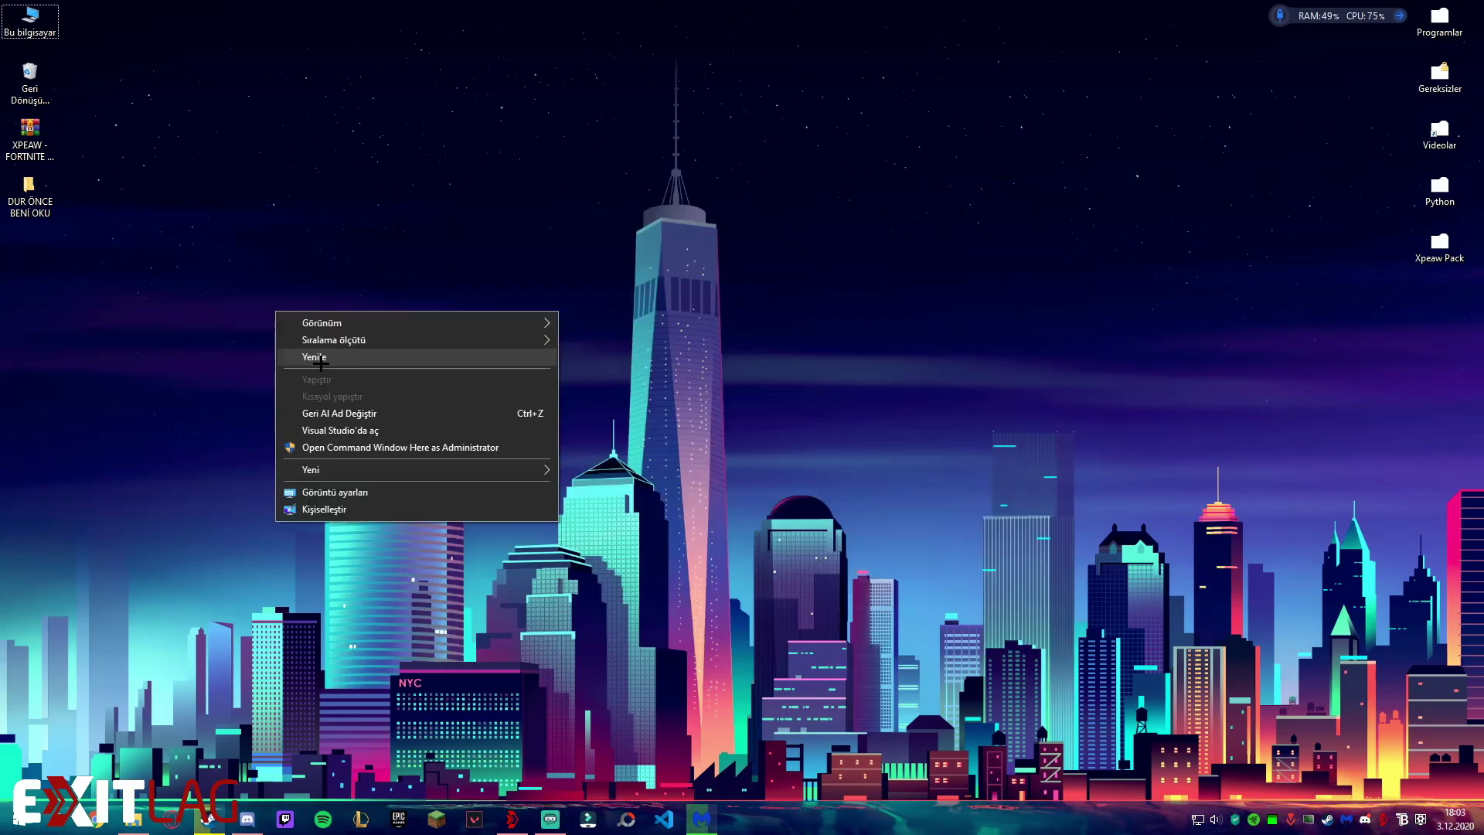
pyautogui.click(293, 353)
pyautogui.click(133, 819)
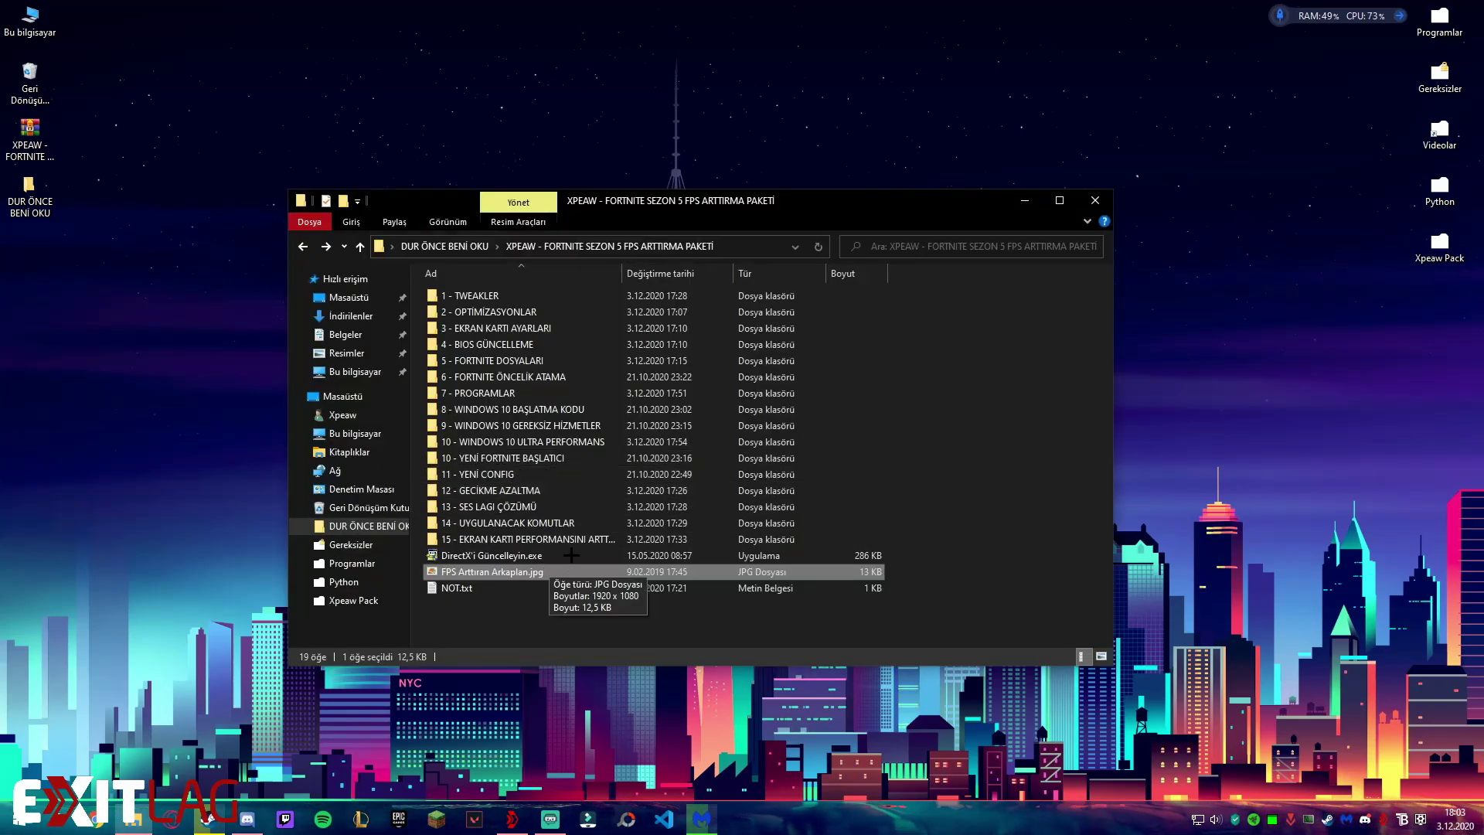
pyautogui.click(1037, 200)
# Open the local application data folder by running %localappdata%.
pyautogui.press('super+r')
pyautogui.write('%lcao')
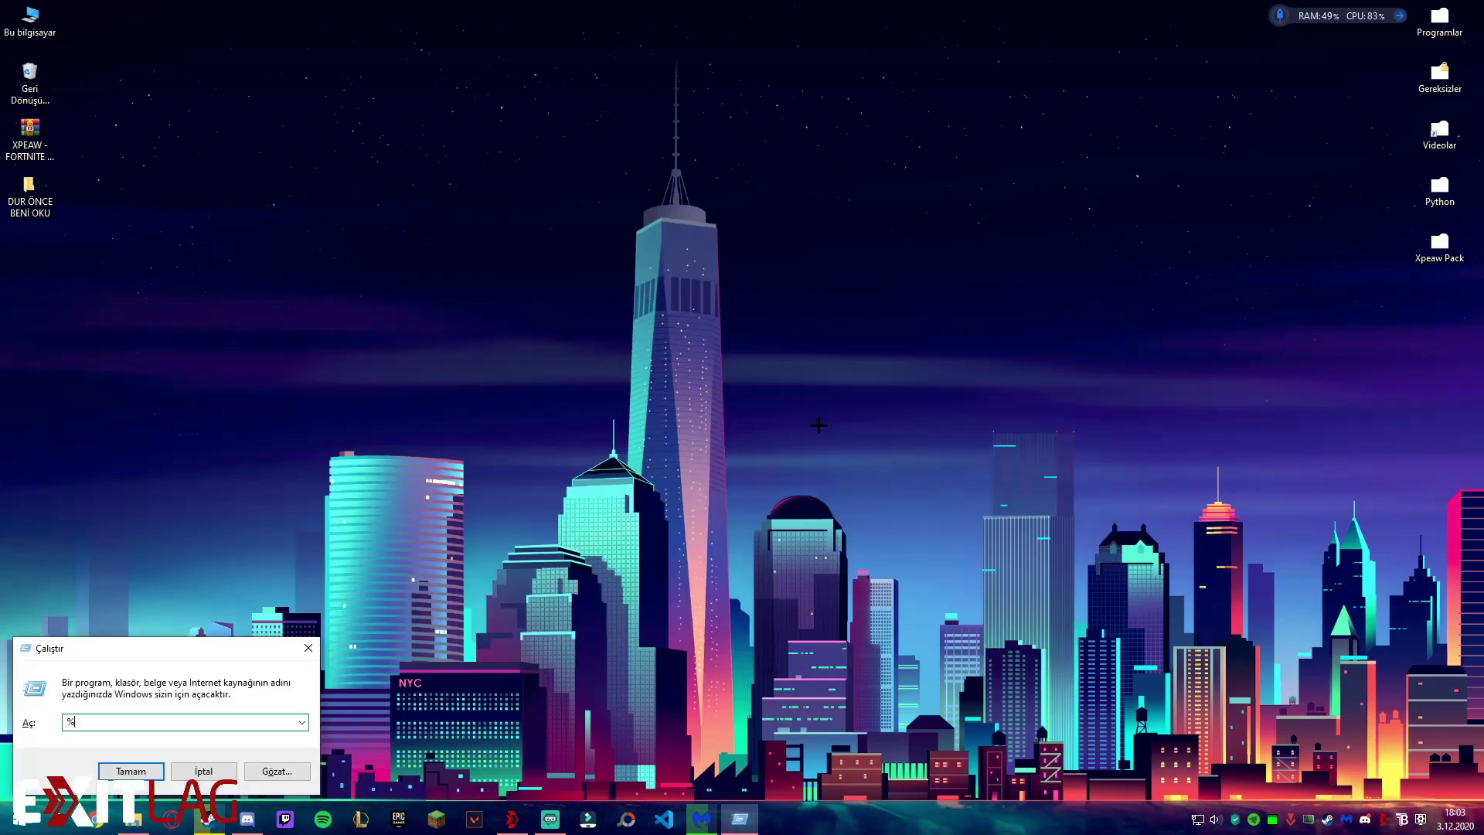
pyautogui.press('BackSpace')
pyautogui.press('BackSpace')
pyautogui.press('BackSpace')
pyautogui.write('ocalap')
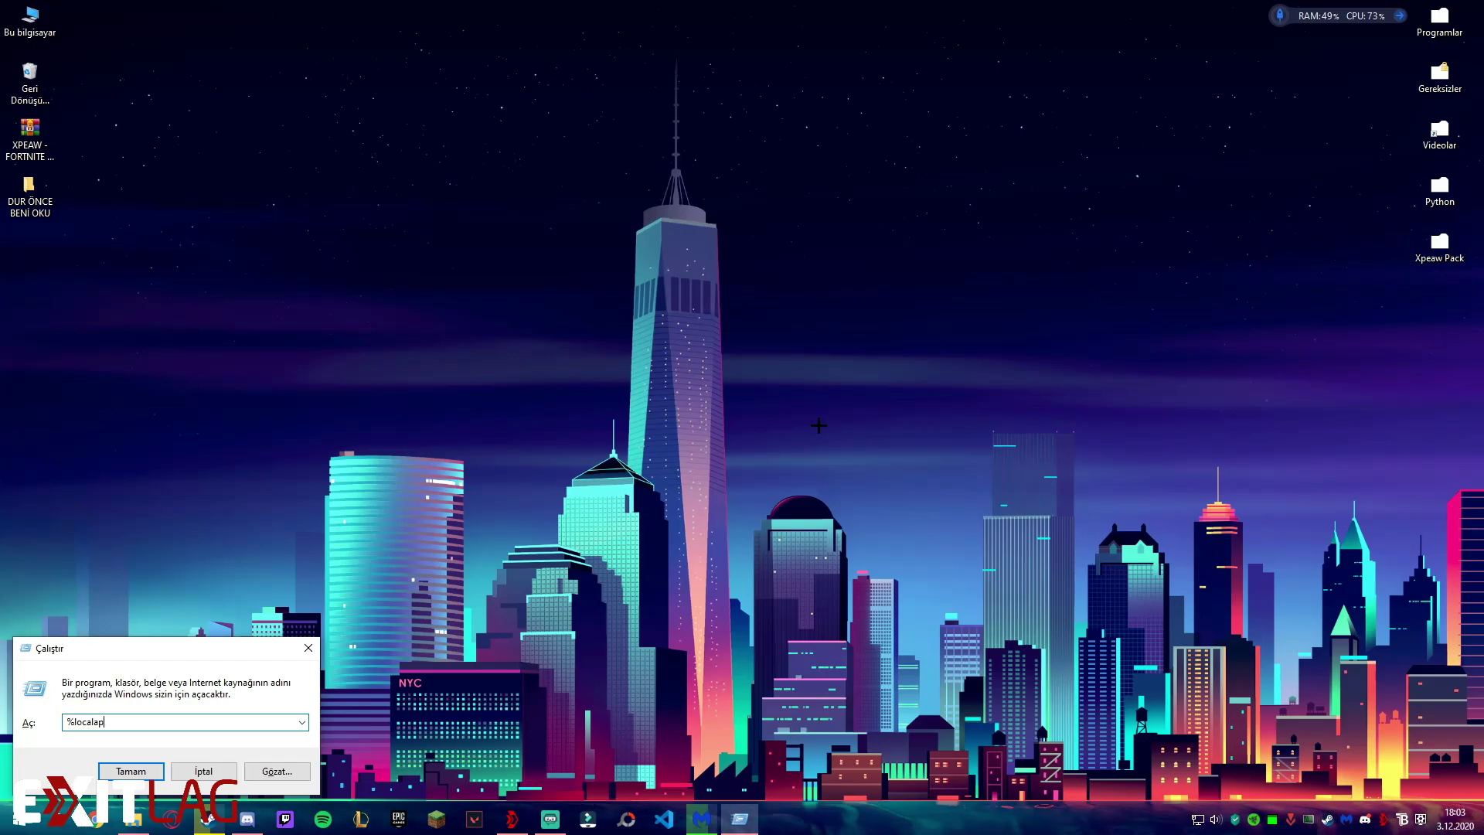
pyautogui.write('pdata%')
pyautogui.press('Return')
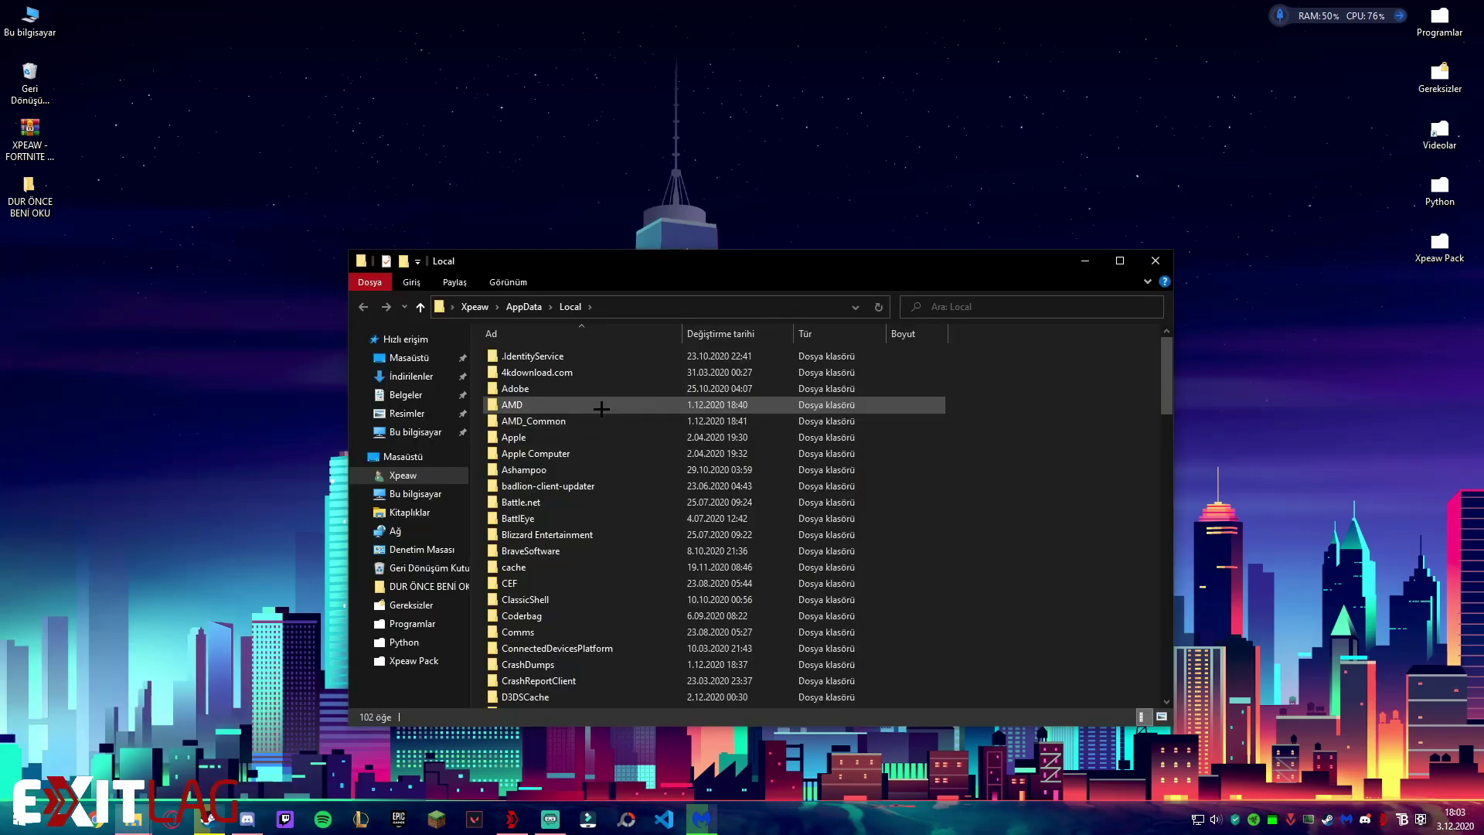
# Open the WindowsClient folder under FortniteGame, Saved, Config.
pyautogui.scroll(-5, 595, 394)
pyautogui.doubleClick(533, 372)
pyautogui.click(532, 360)
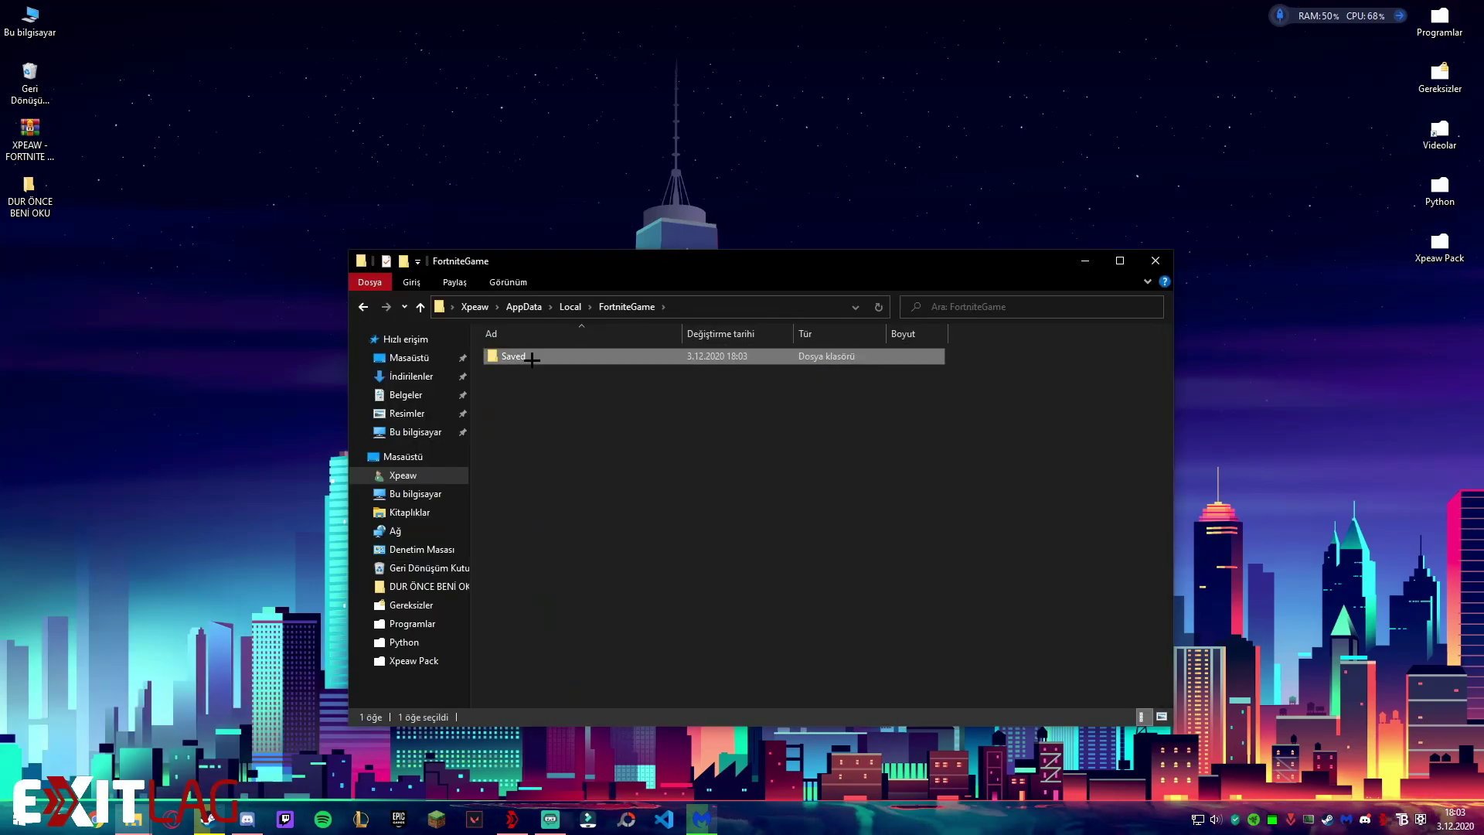
pyautogui.doubleClick(531, 359)
pyautogui.doubleClick(530, 373)
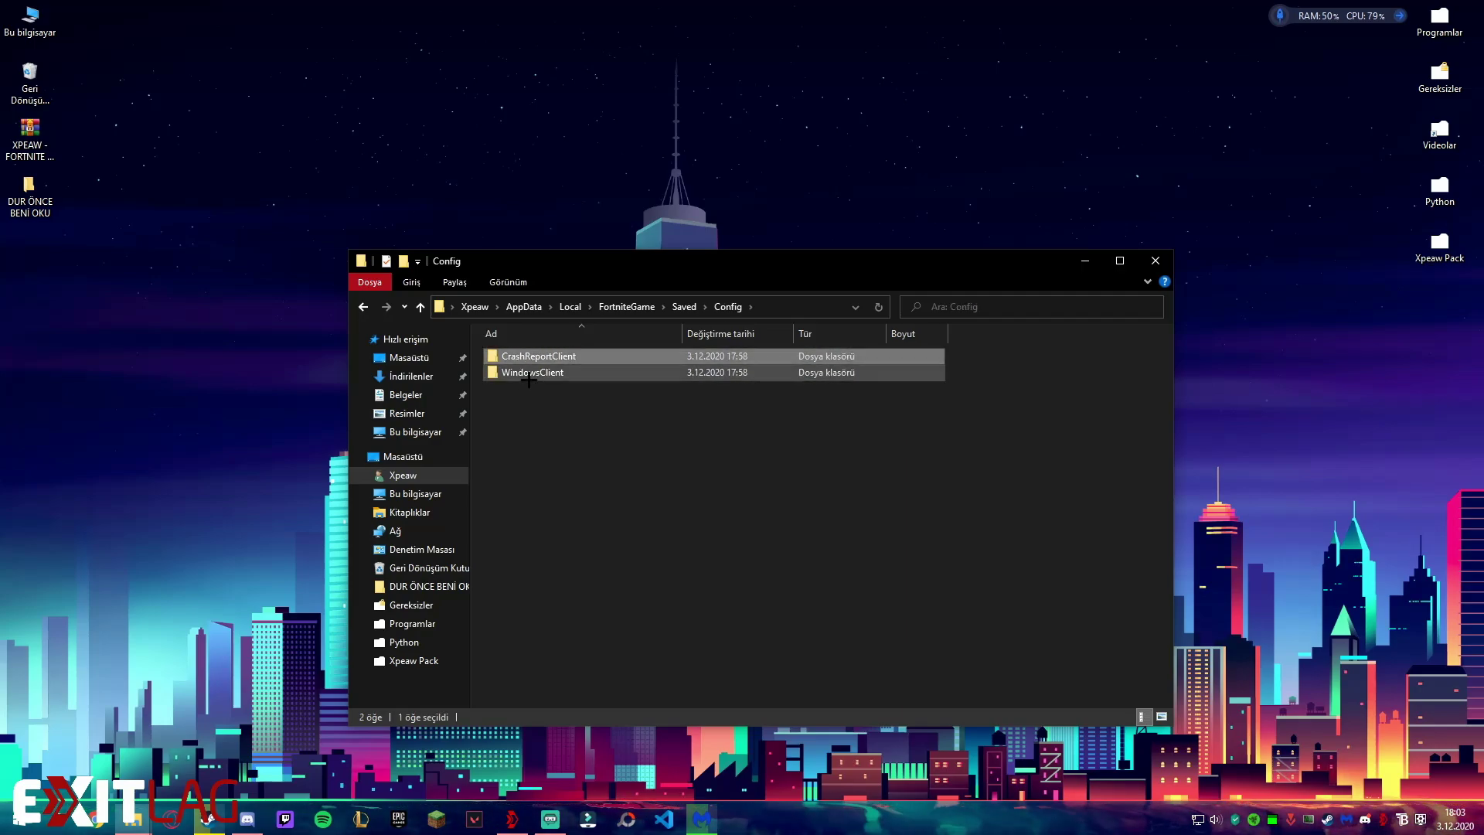
pyautogui.doubleClick(528, 373)
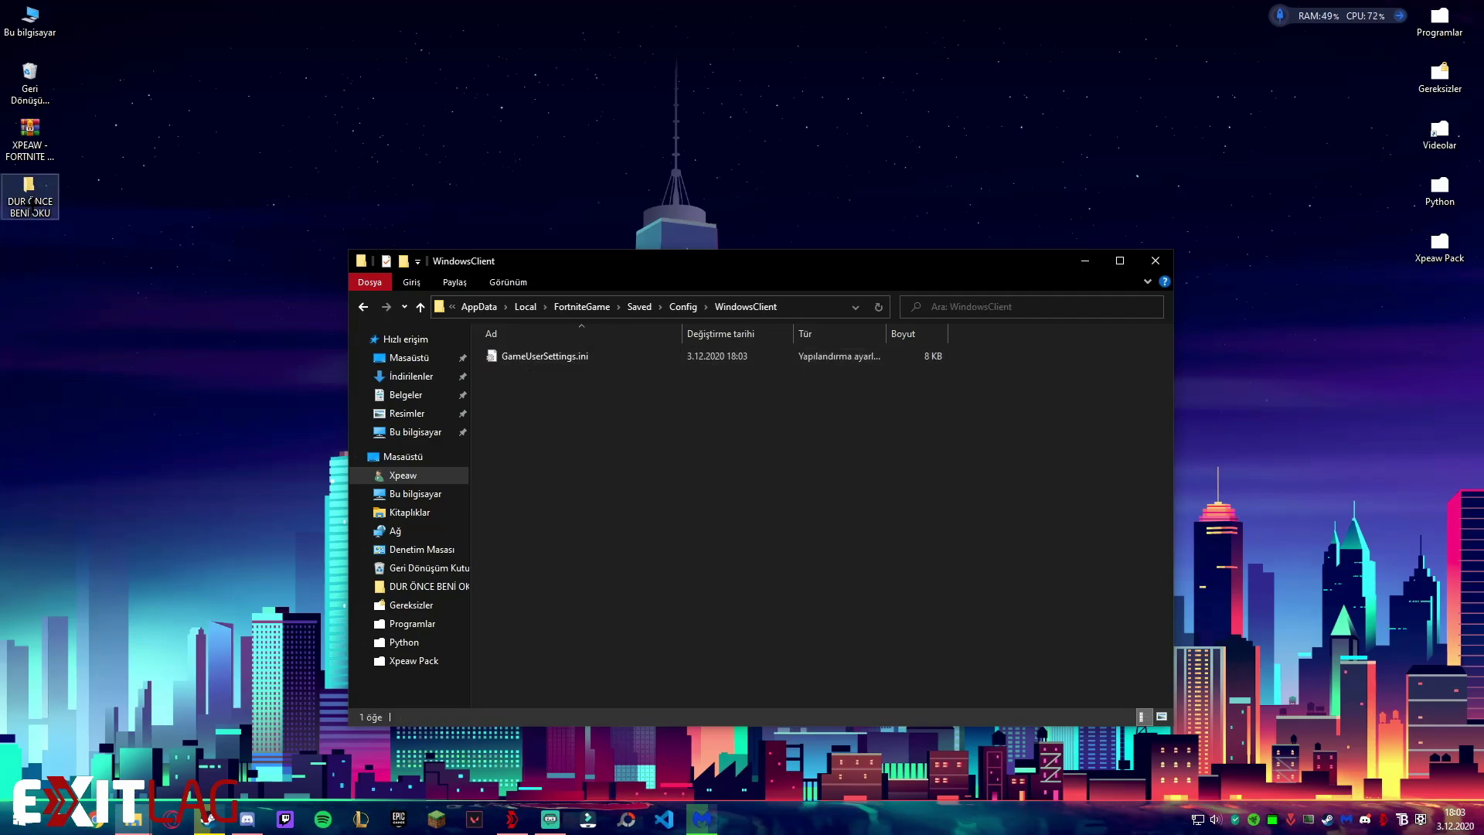
# Switch to the FPS package folder and open its "11 - YENİ CONFIG" subfolder.
pyautogui.doubleClick(29, 193)
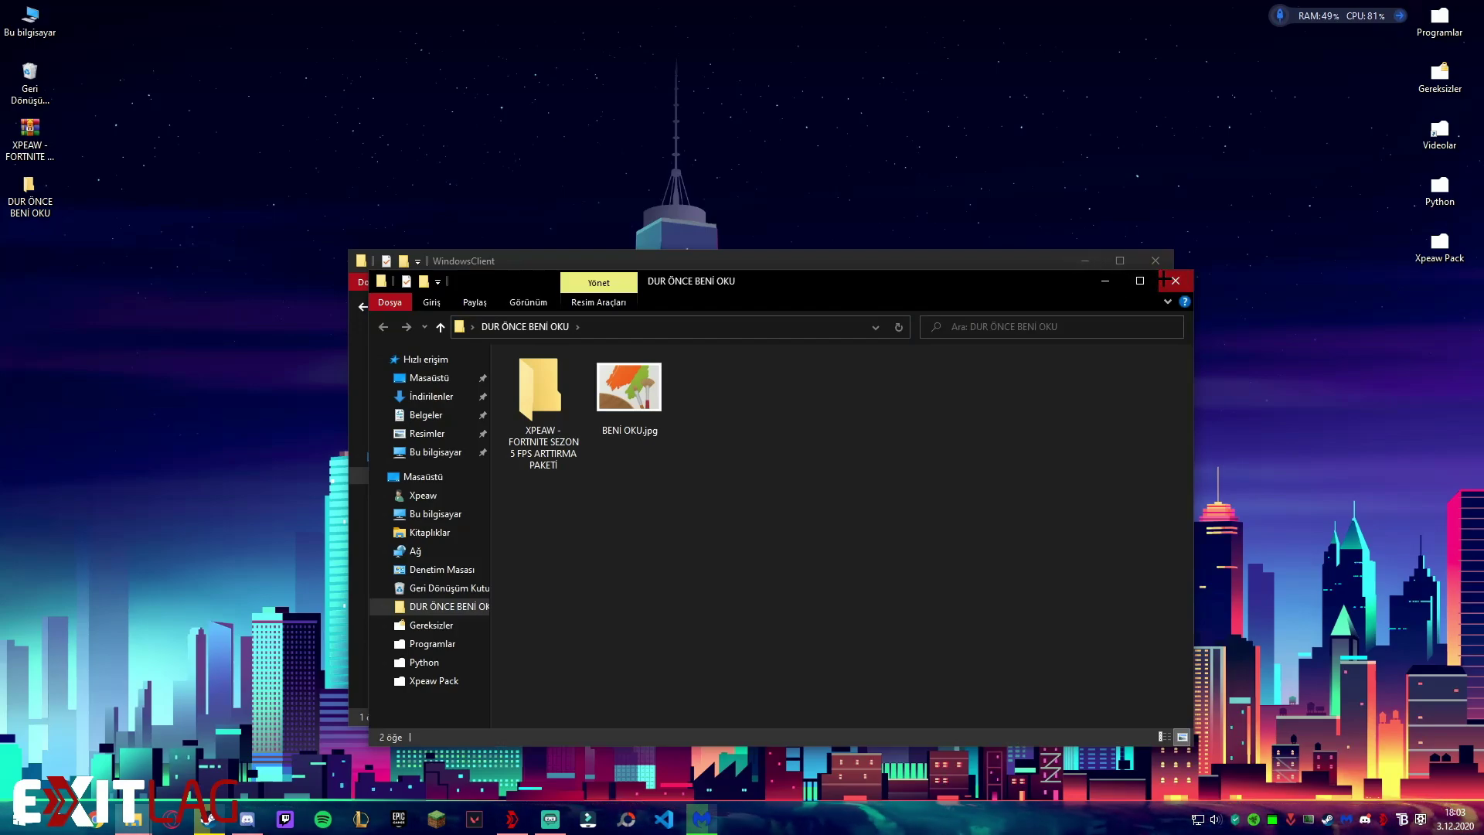
pyautogui.click(1162, 279)
pyautogui.moveTo(133, 819)
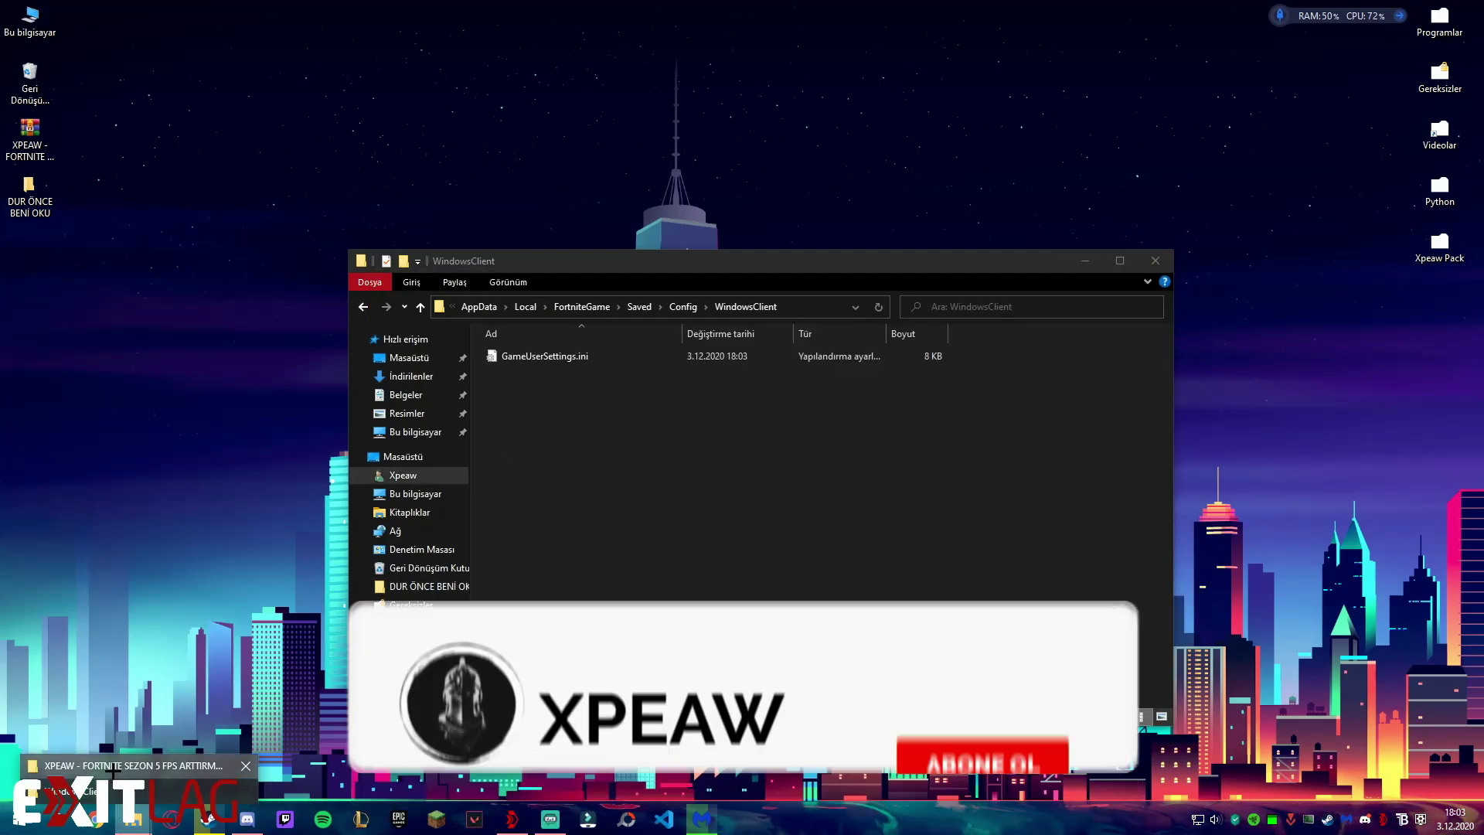
pyautogui.click(113, 770)
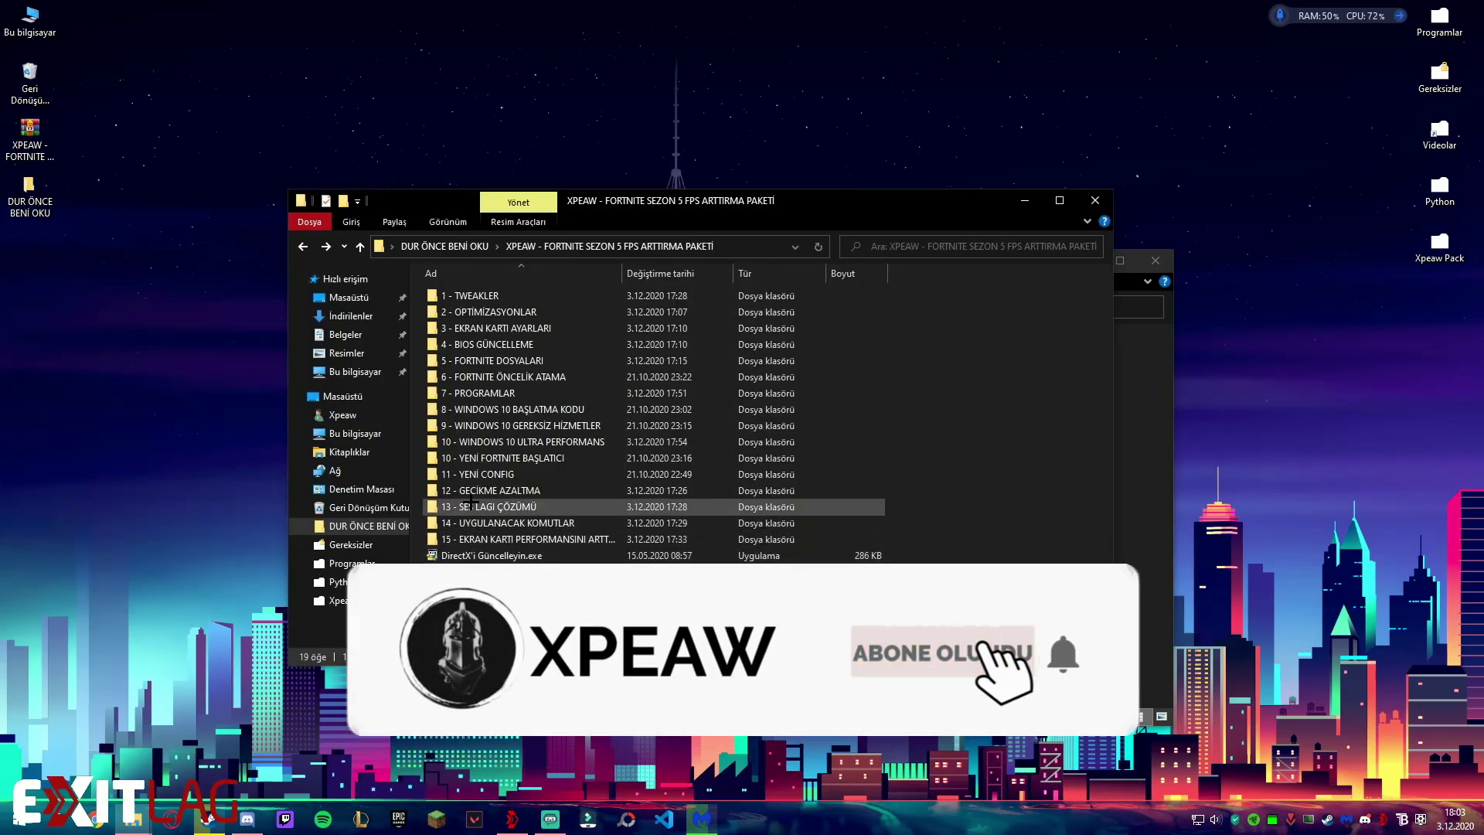
pyautogui.doubleClick(475, 474)
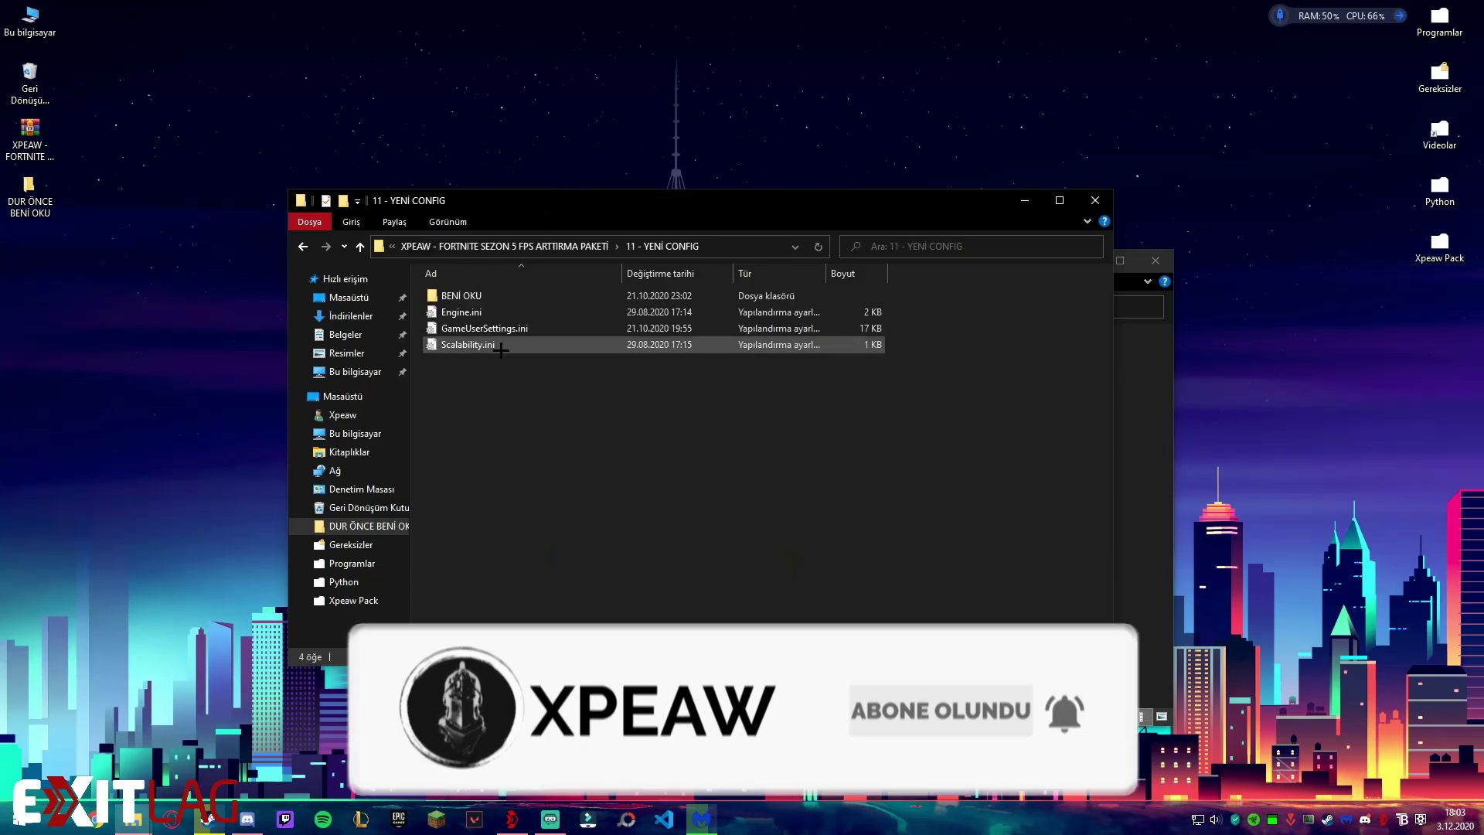
# Move Engine.ini and Scalability.ini from the "11 - YENİ CONFIG" folder into Fortnite's WindowsClient folder.
pyautogui.click(494, 312)
pyautogui.keyDown('ctrl'); pyautogui.click(459, 345); pyautogui.keyUp('ctrl')
pyautogui.moveTo(459, 345); pyautogui.dragTo(1157, 430)
pyautogui.hotkey('alt', 'Tab')
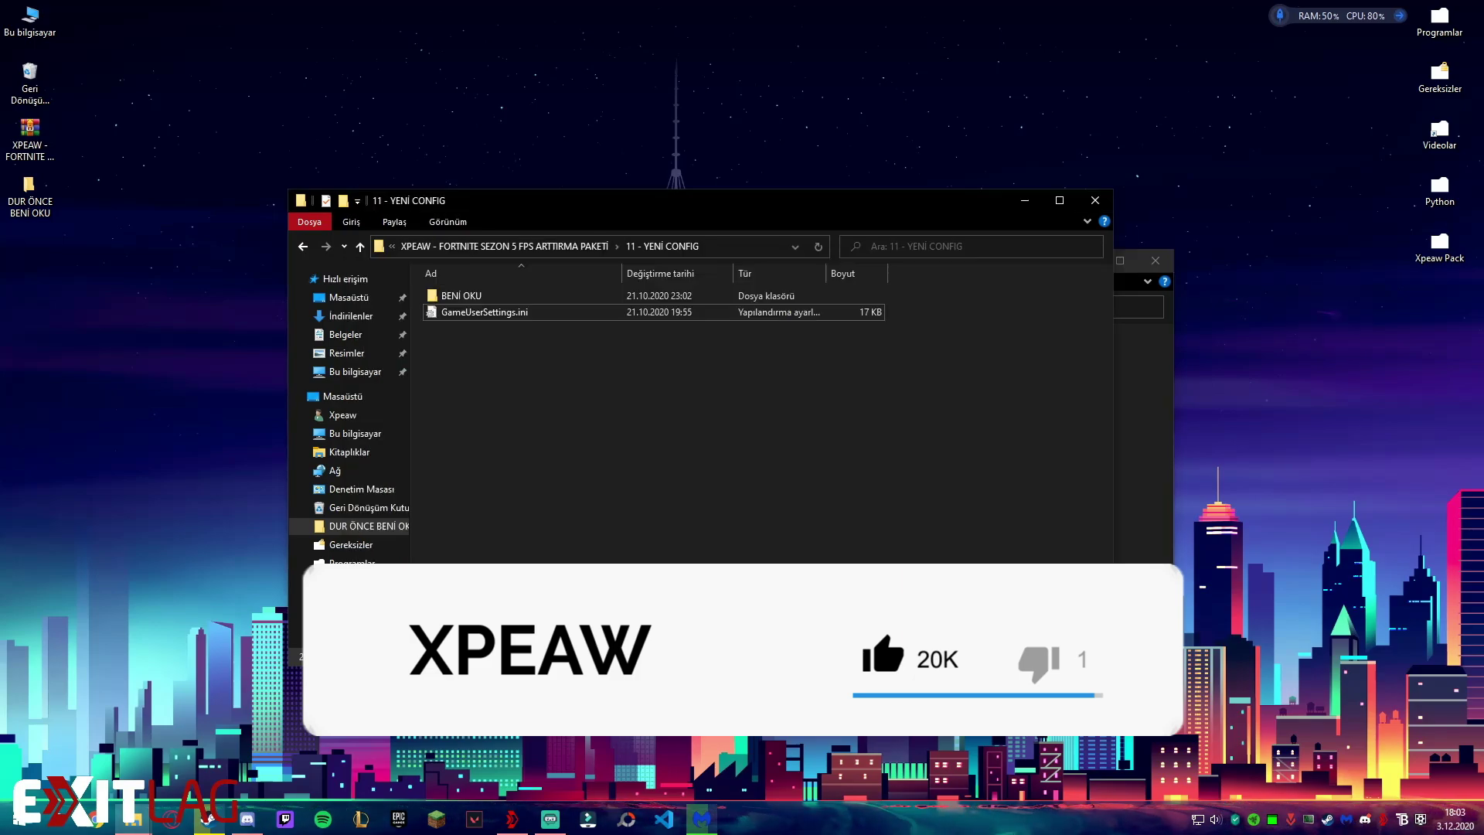
pyautogui.hotkey('alt', 'Tab')
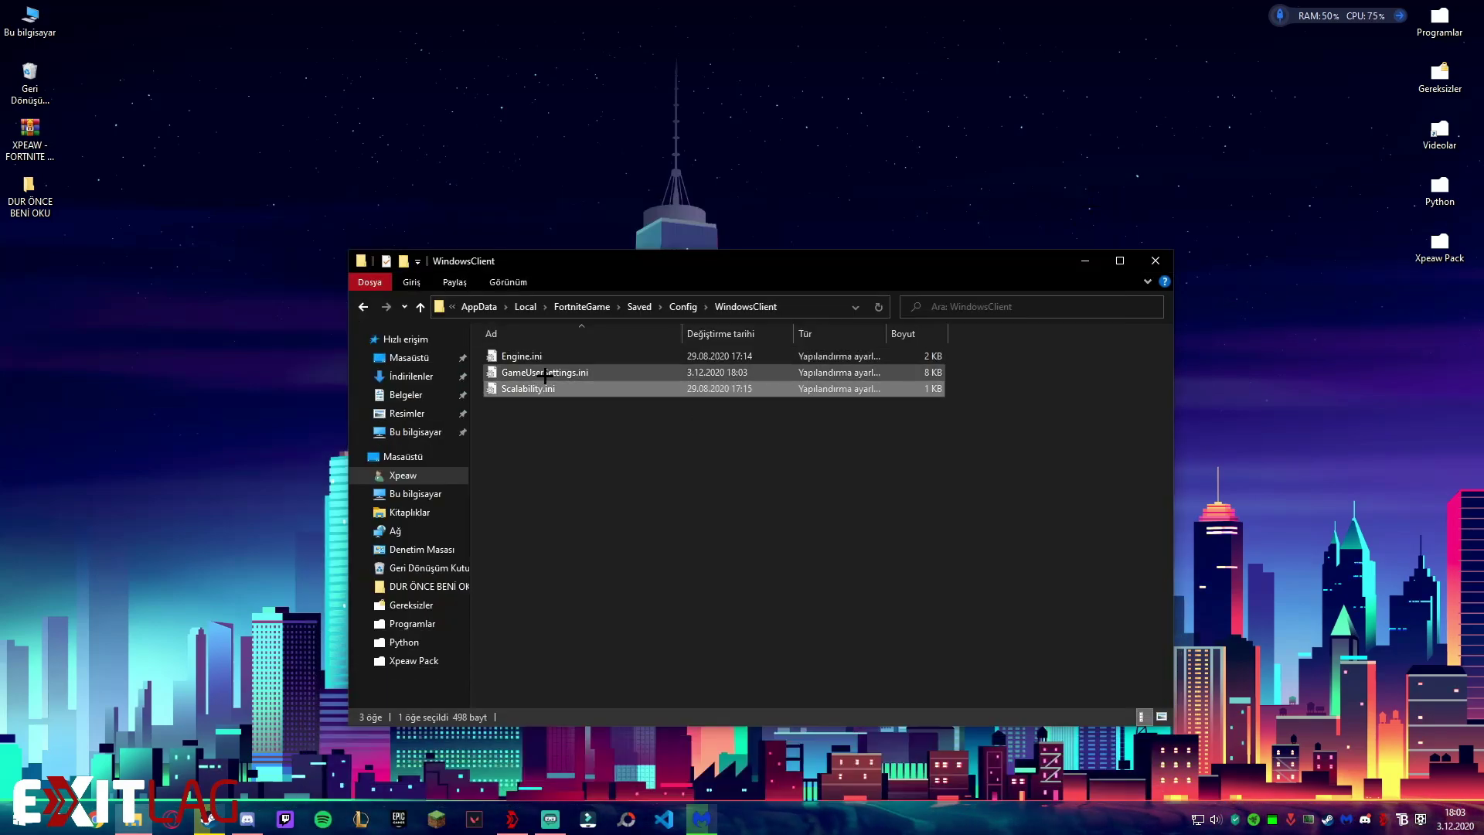
# Open GameUserSettings.ini from the WindowsClient folder in Notepad and reposition its window.
pyautogui.doubleClick(544, 374)
pyautogui.click(379, 198)
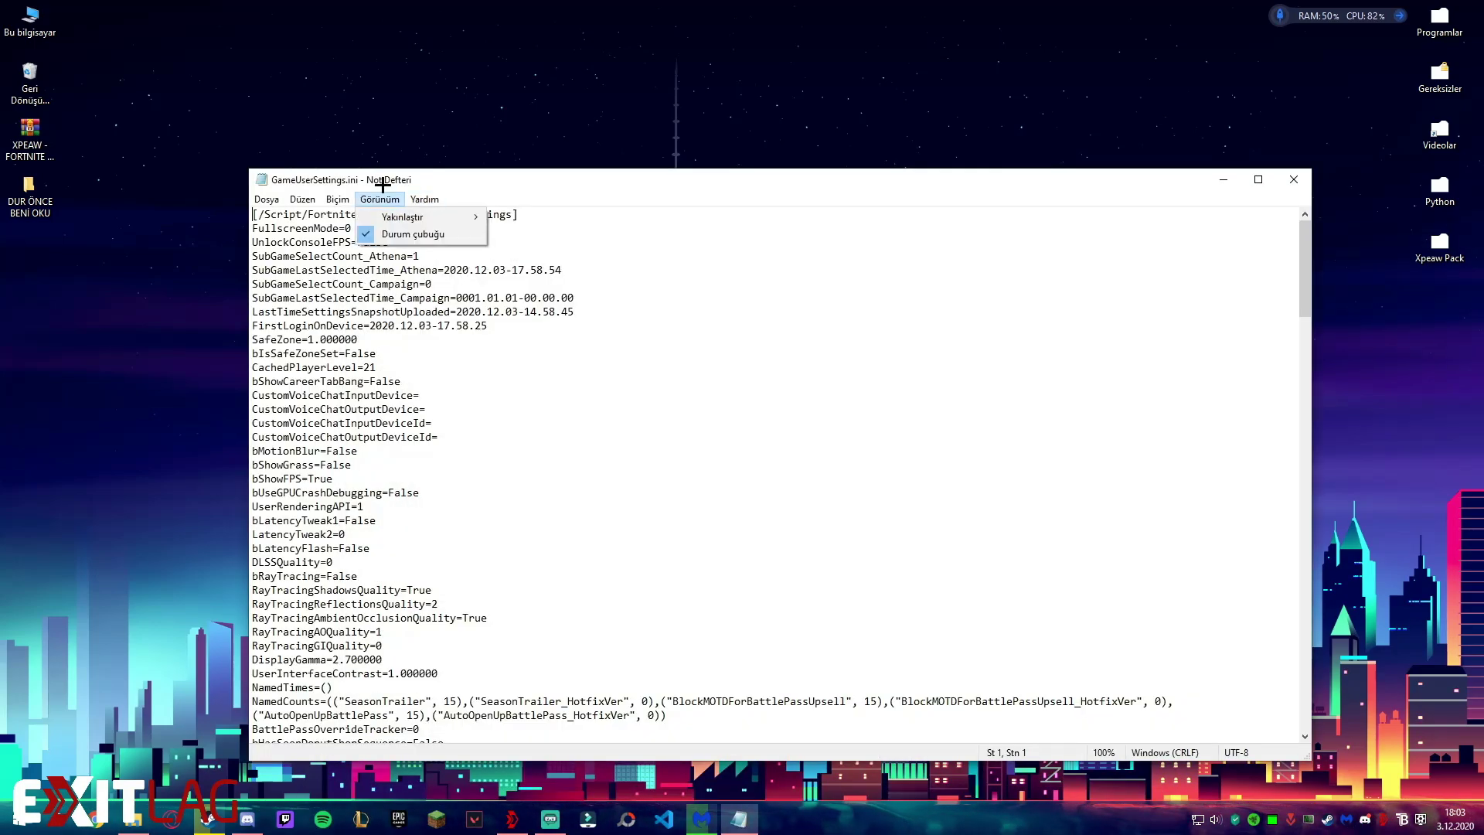
pyautogui.click(382, 184)
pyautogui.moveTo(497, 178); pyautogui.dragTo(462, 150)
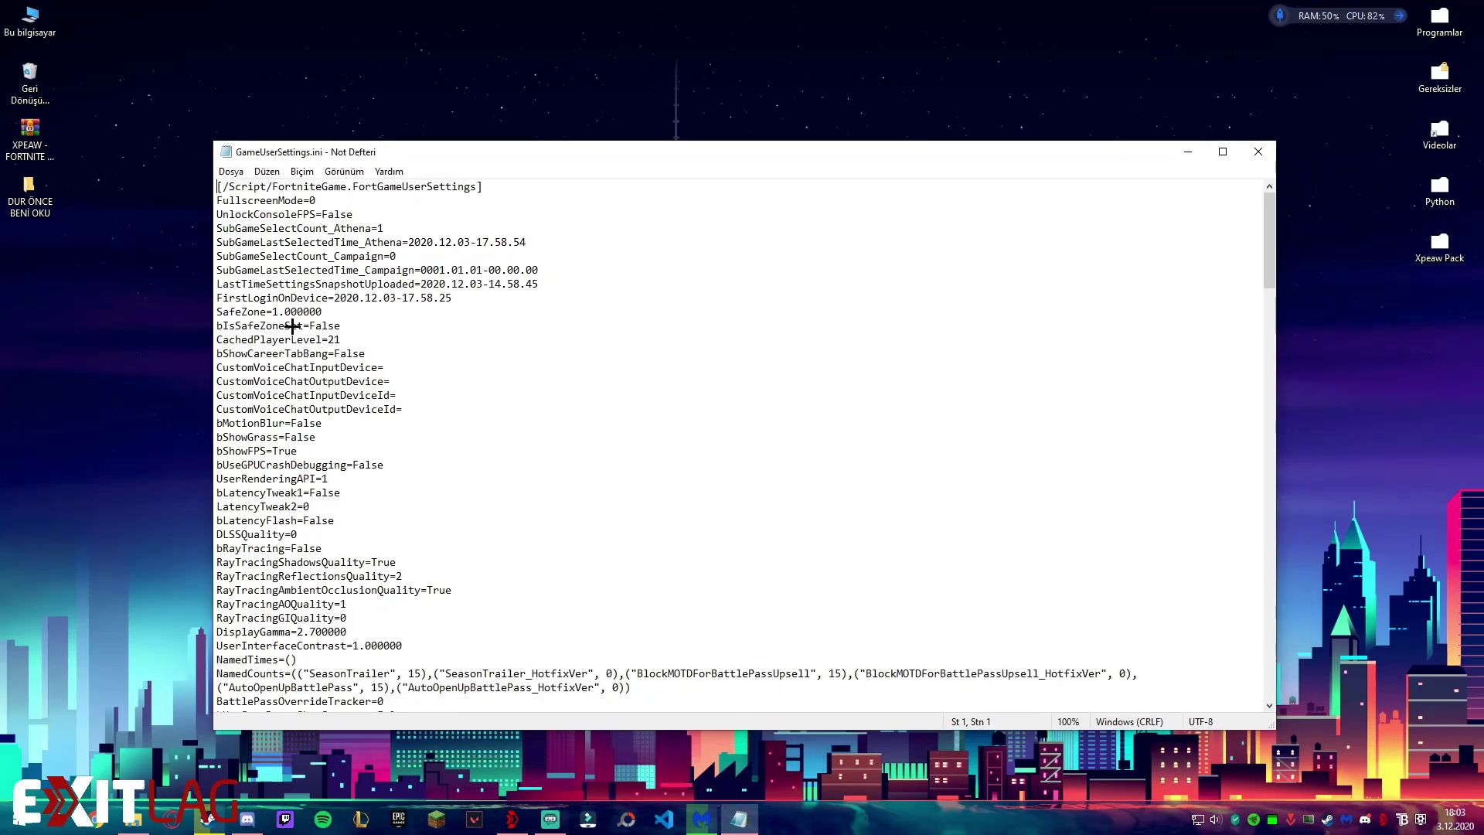
# Examine the bMotionBlur, bShowGrass and bShowFPS entries near the beginning of GameUserSettings.ini.
pyautogui.moveTo(219, 437); pyautogui.dragTo(311, 422)
pyautogui.click(326, 424)
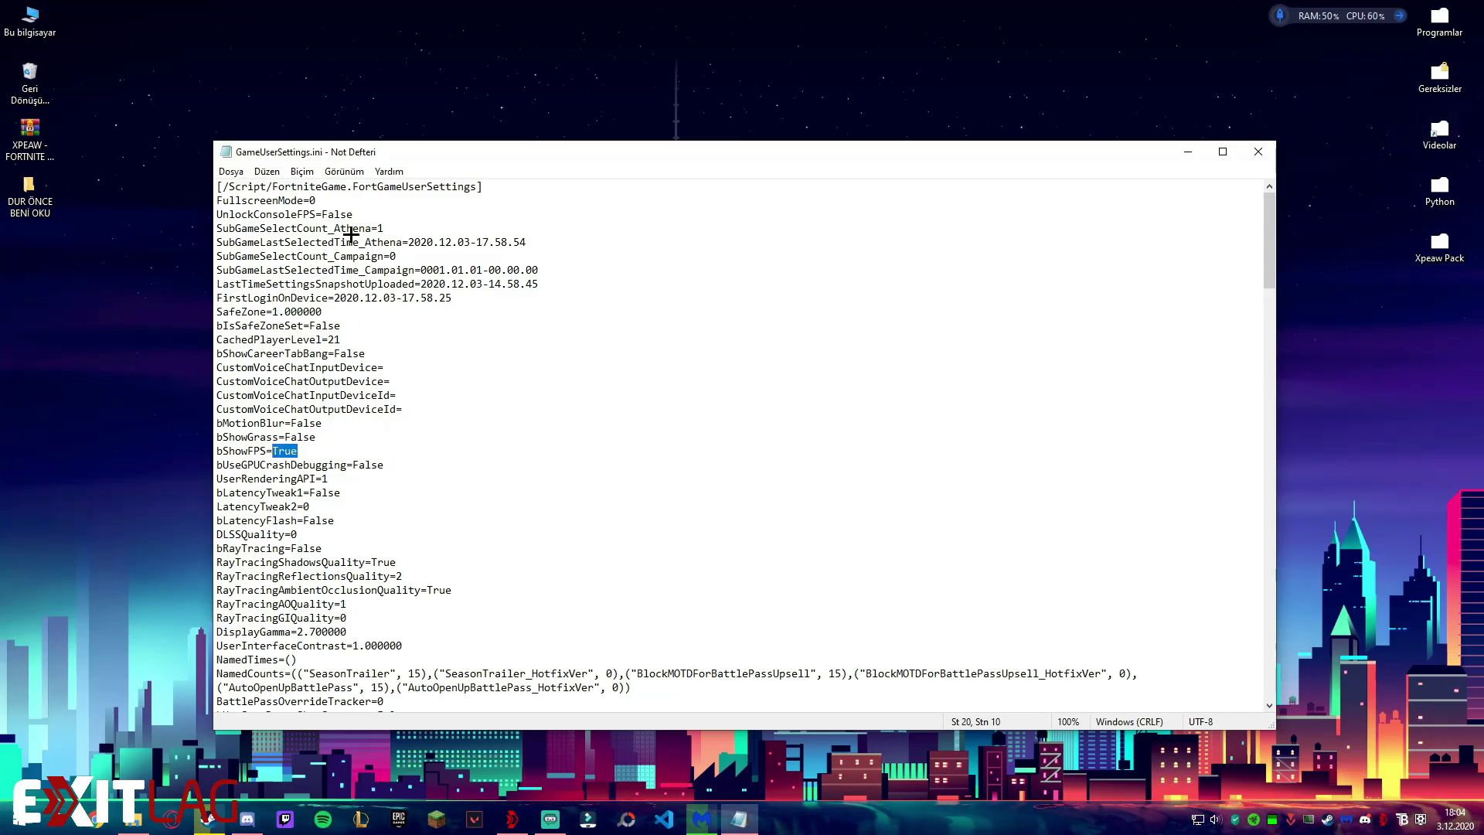
pyautogui.scroll(-2, 1260, 285)
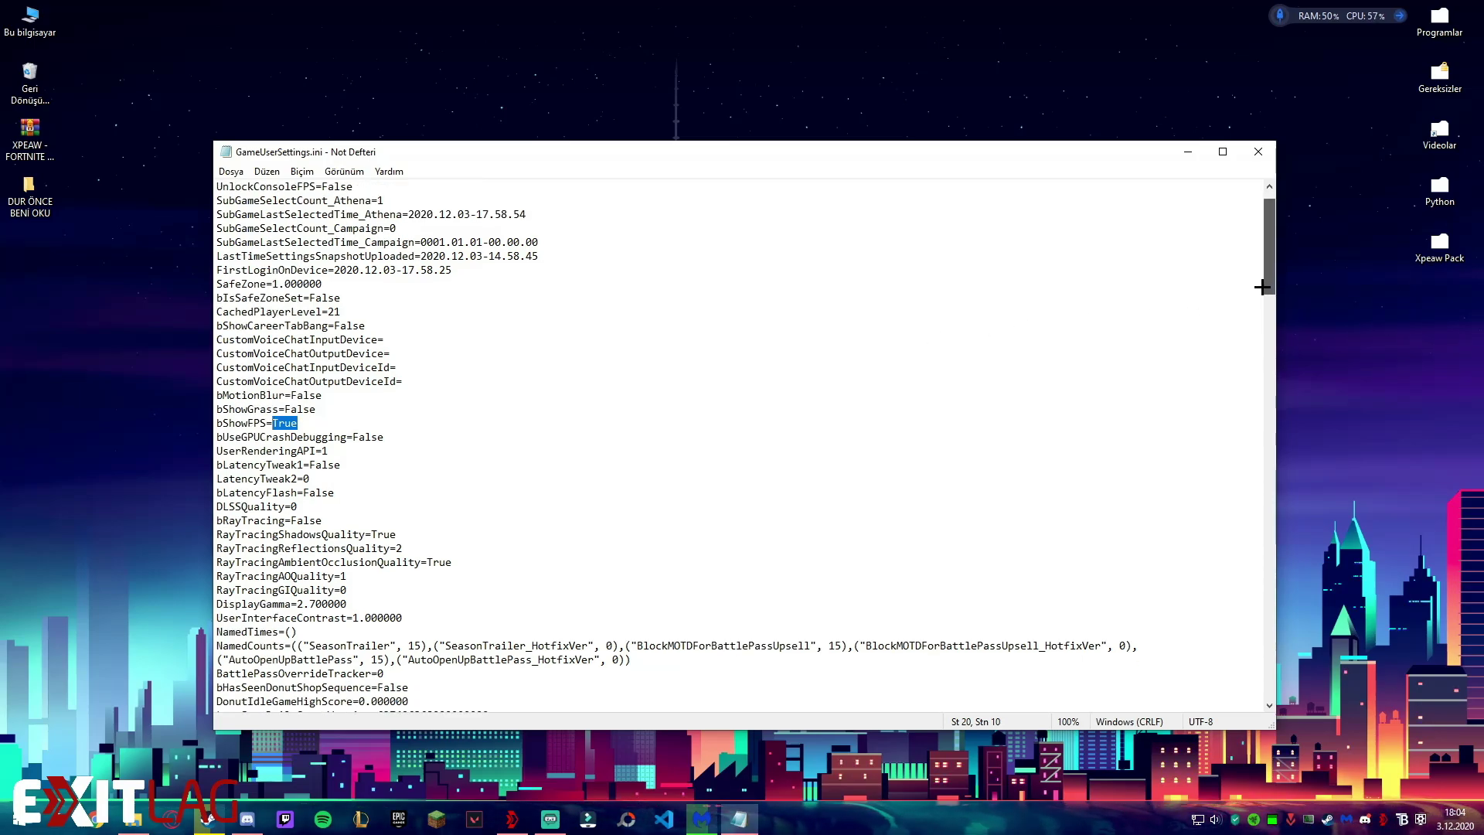
pyautogui.scroll(-3, 1255, 295)
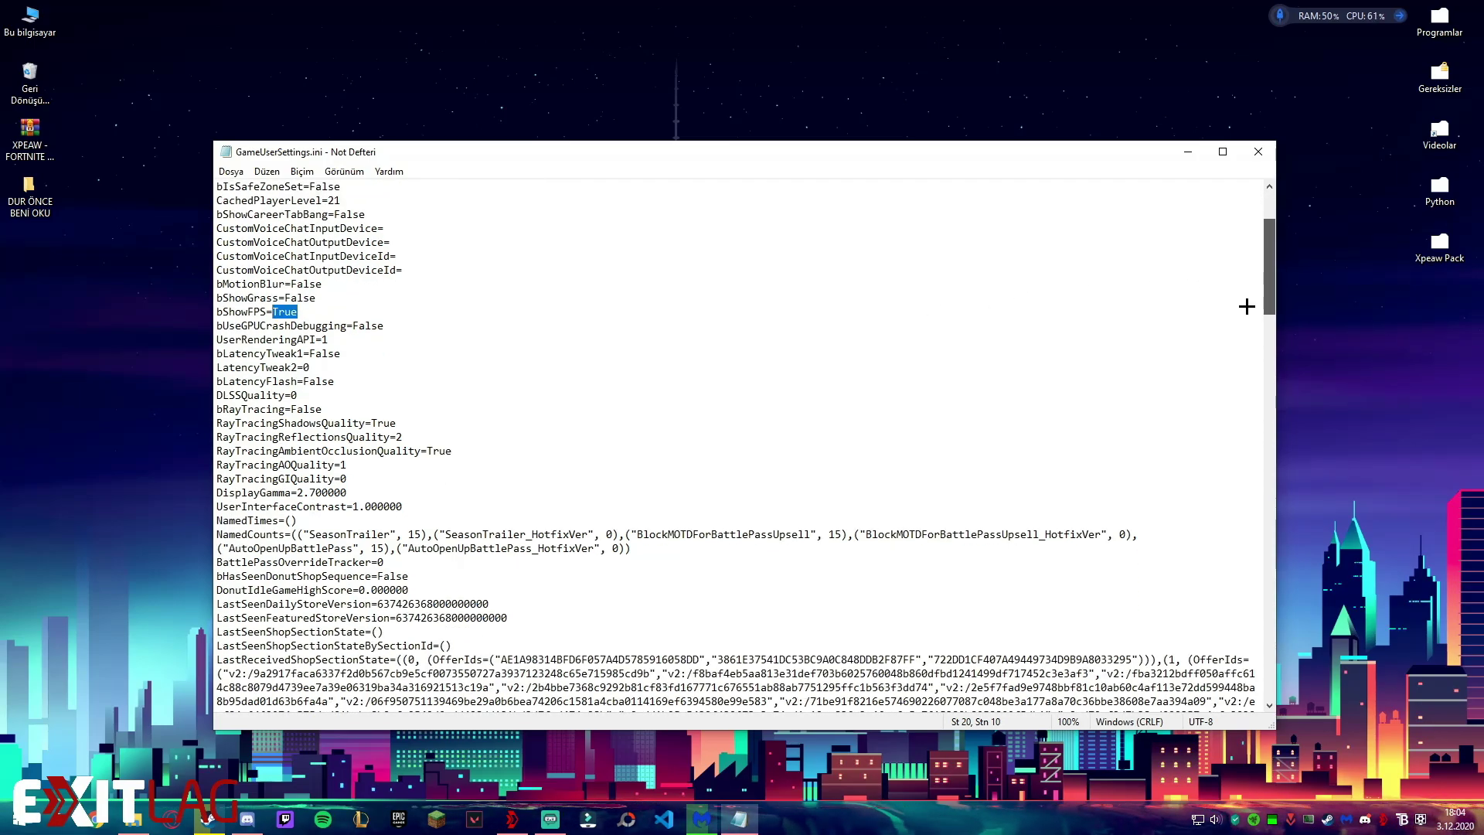
pyautogui.scroll(-1, 1235, 317)
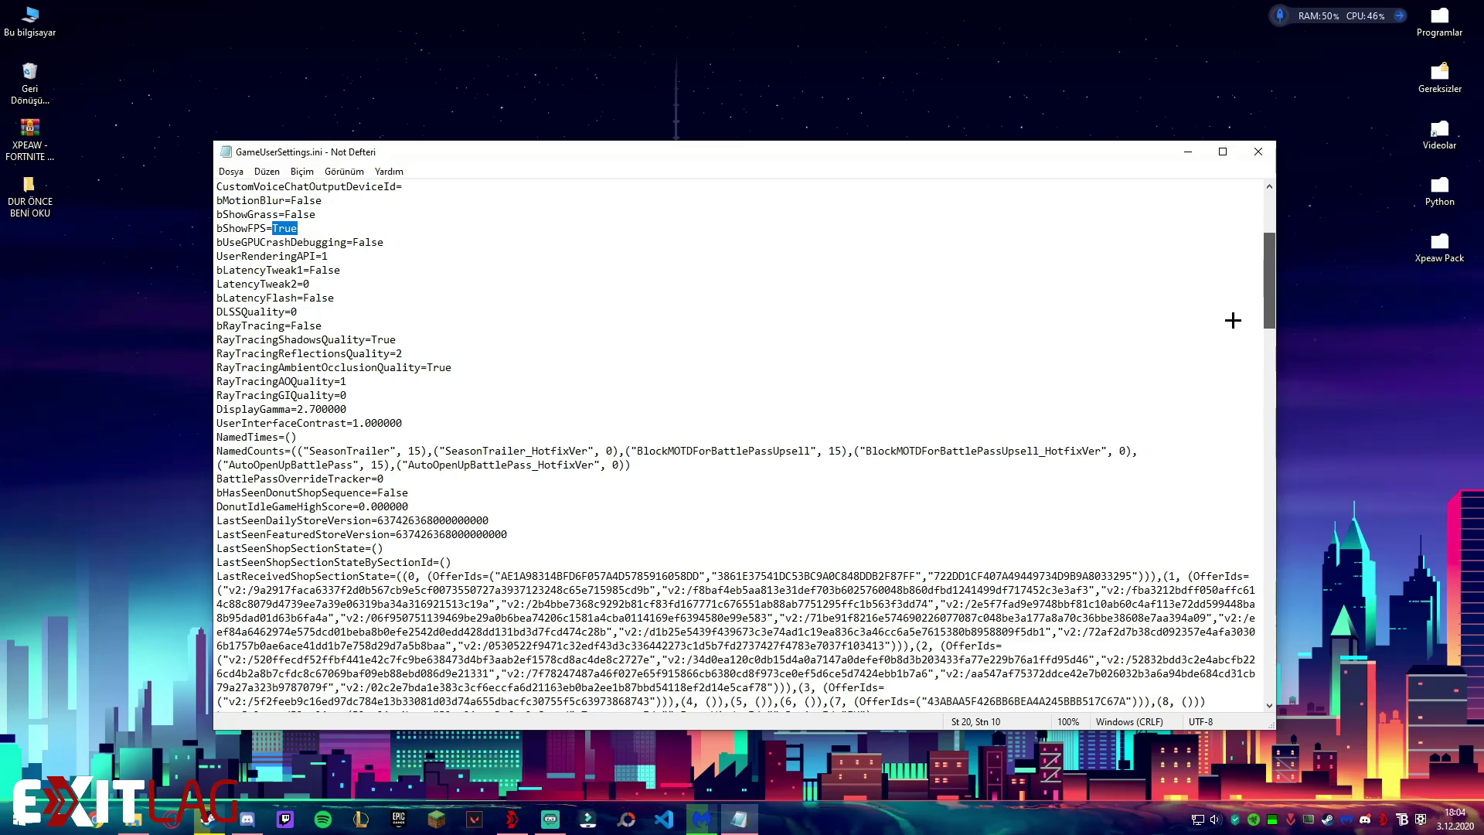
pyautogui.click(857, 337)
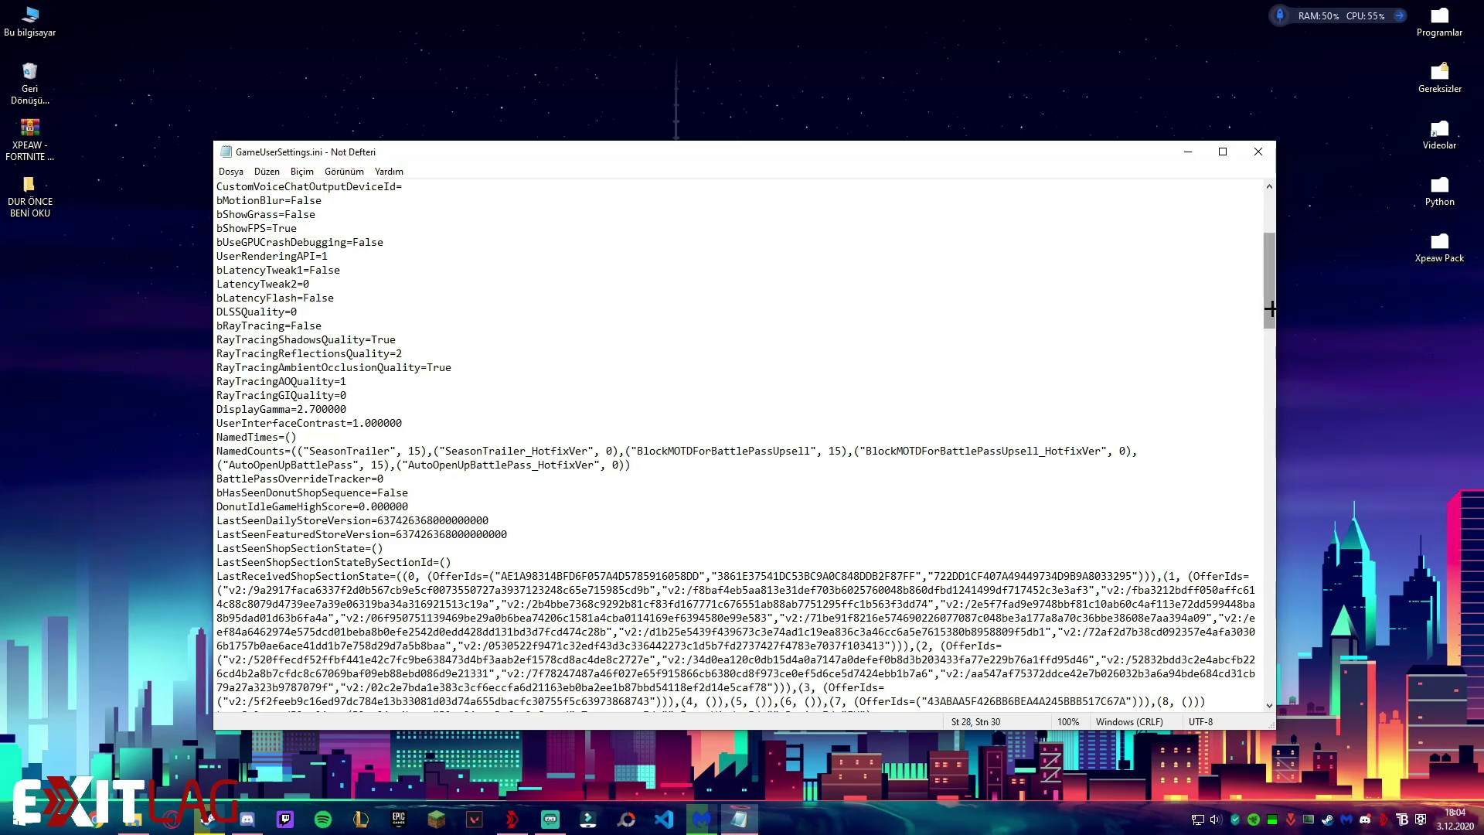
pyautogui.scroll(-1, 1268, 313)
pyautogui.scroll(-1, 1268, 313)
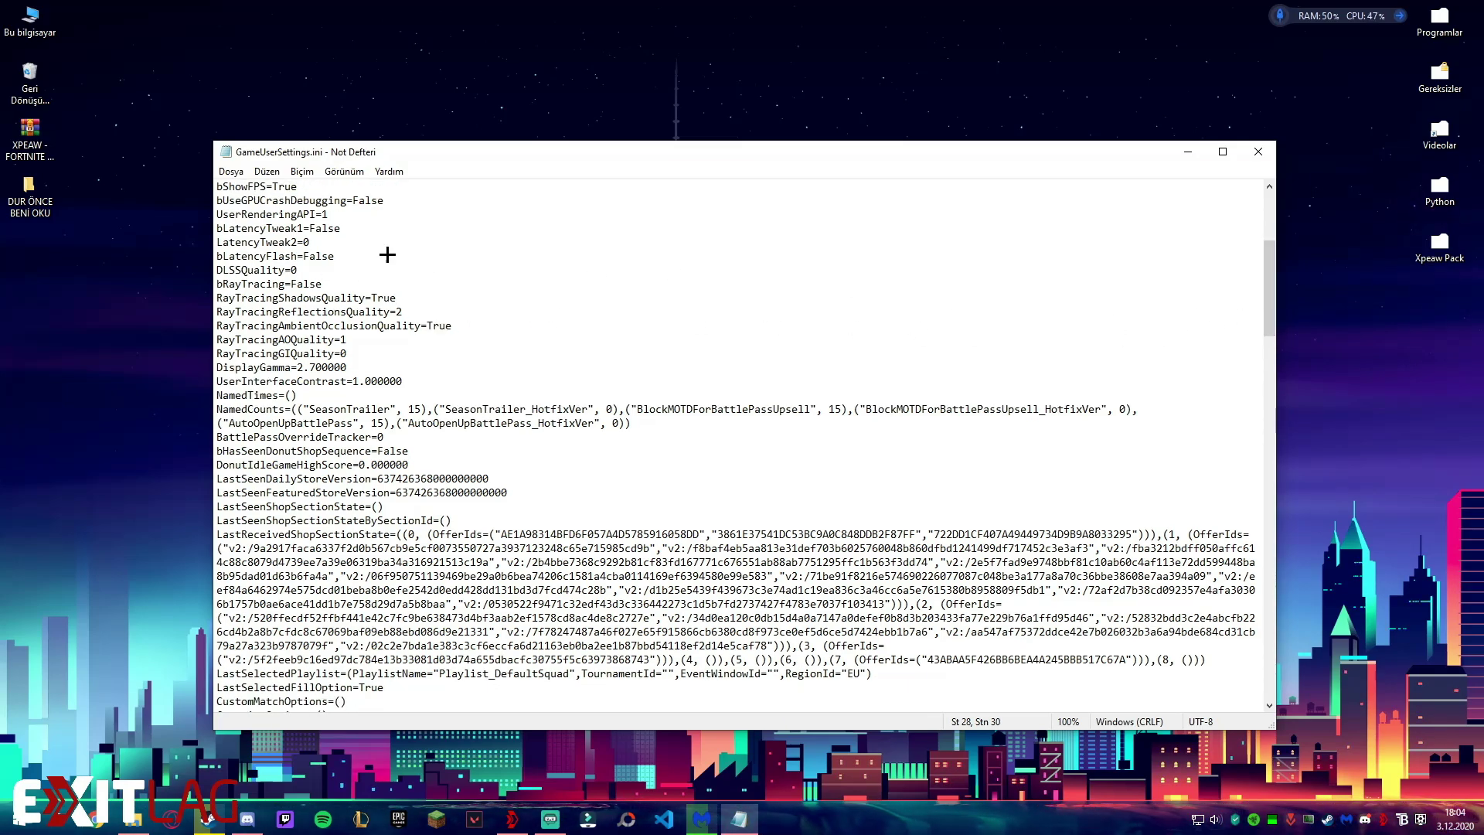
# Examine the DLSSQuality, bRayTracing and DisplayGamma entries in GameUserSettings.ini.
pyautogui.moveTo(360, 244); pyautogui.dragTo(217, 270)
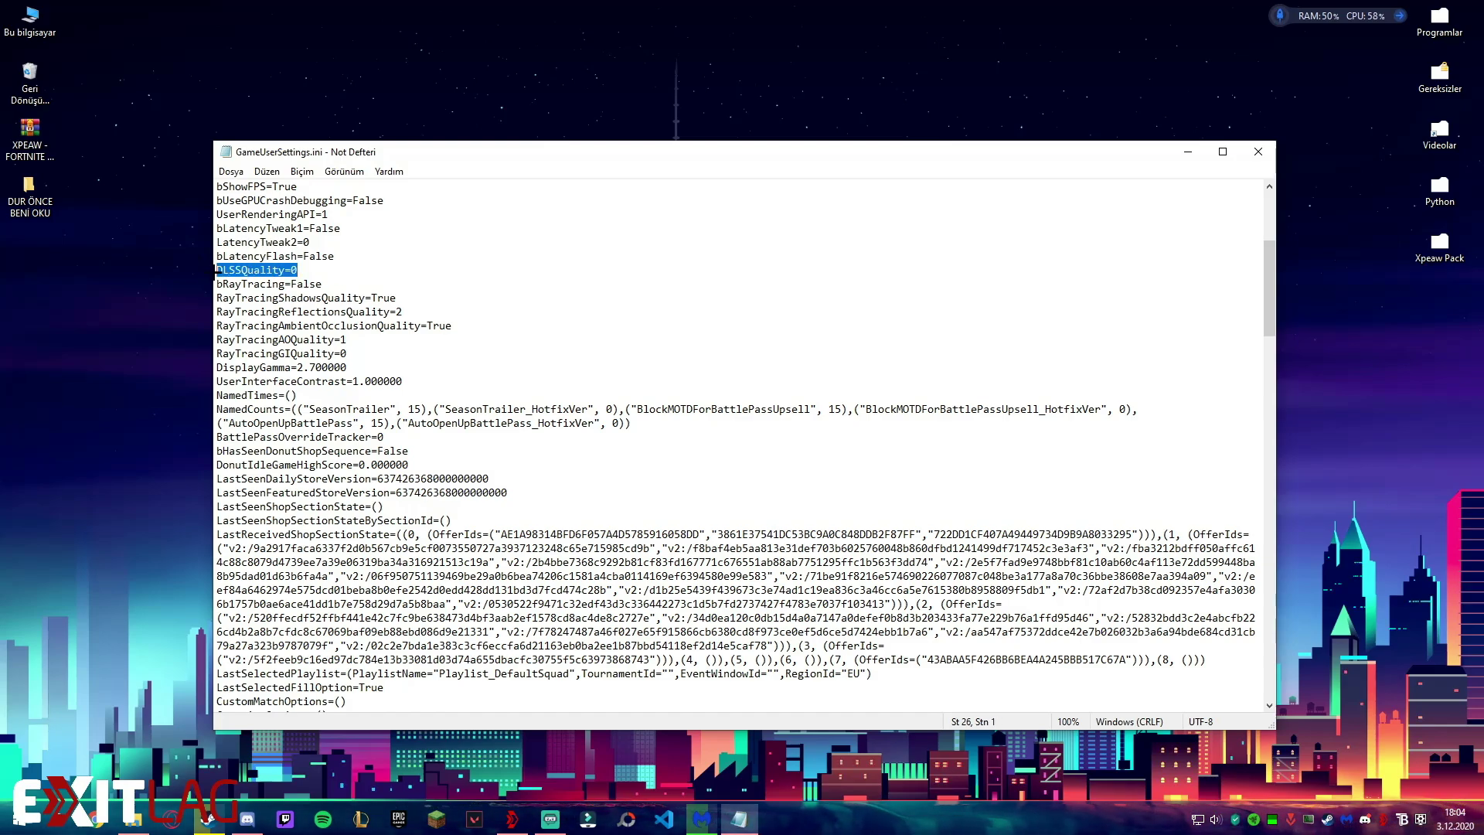
pyautogui.click(302, 270)
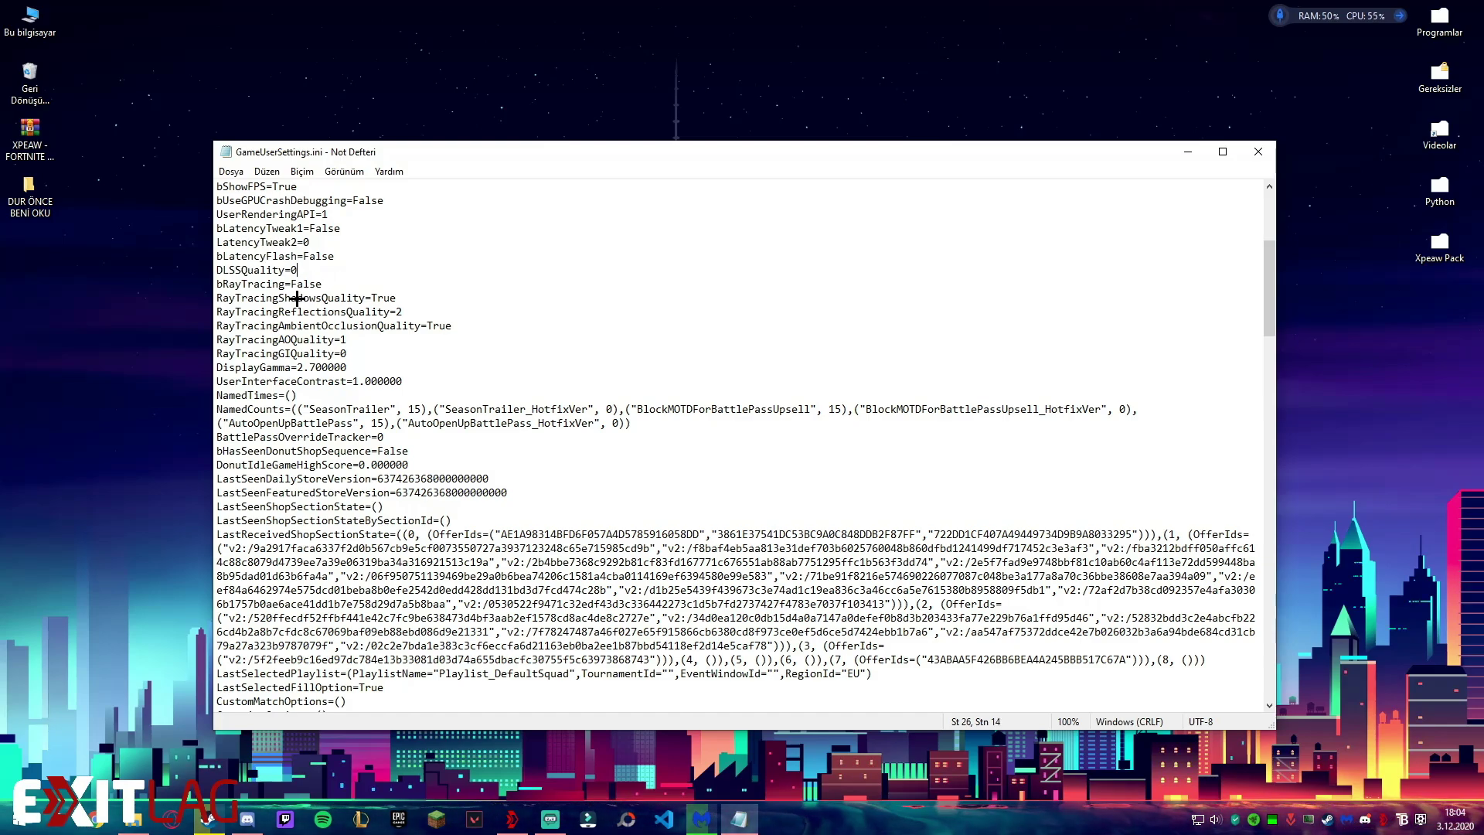
pyautogui.moveTo(363, 287); pyautogui.dragTo(218, 284)
pyautogui.click(330, 286)
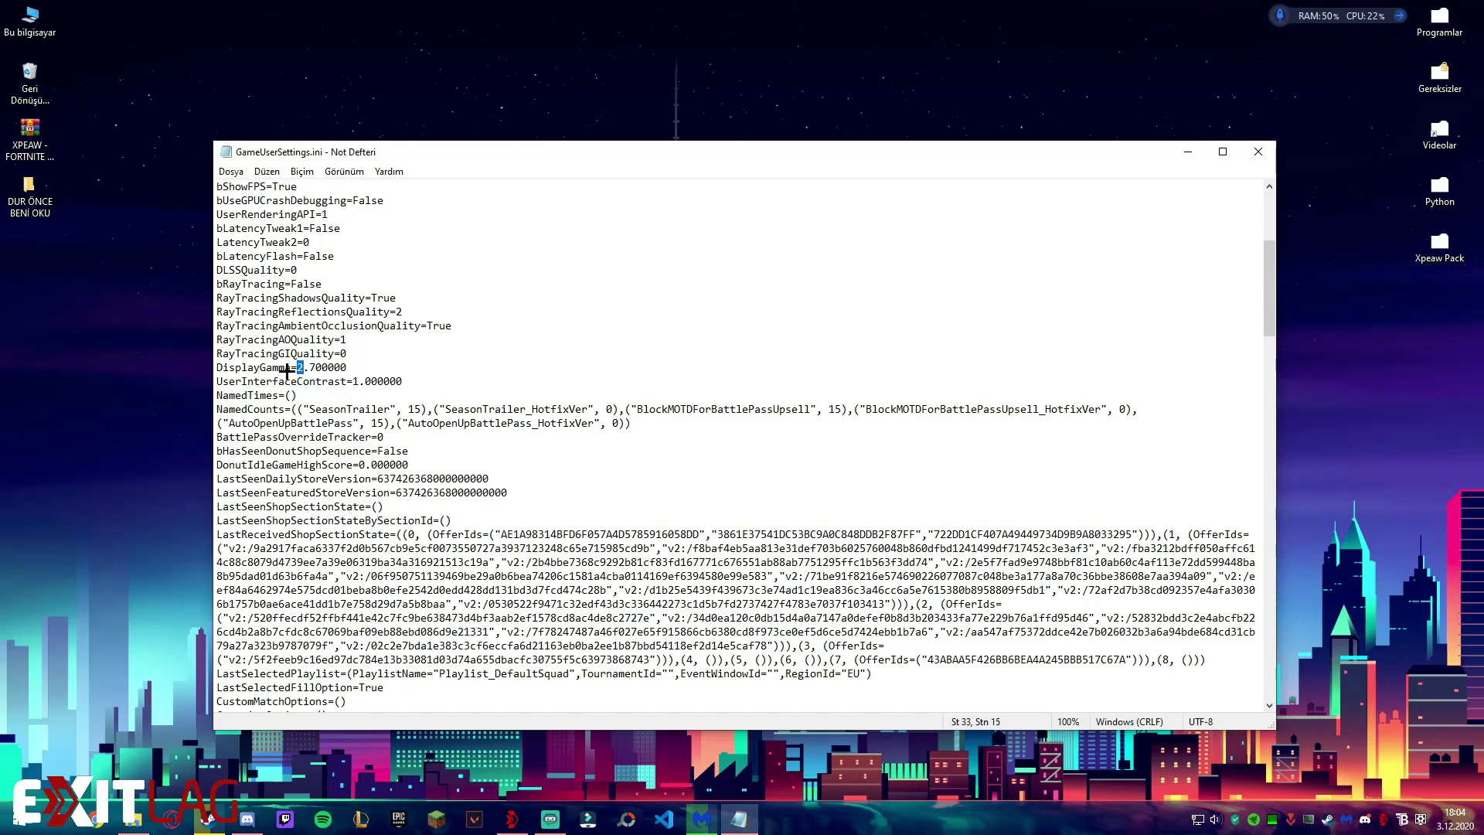
pyautogui.moveTo(309, 368); pyautogui.dragTo(313, 369)
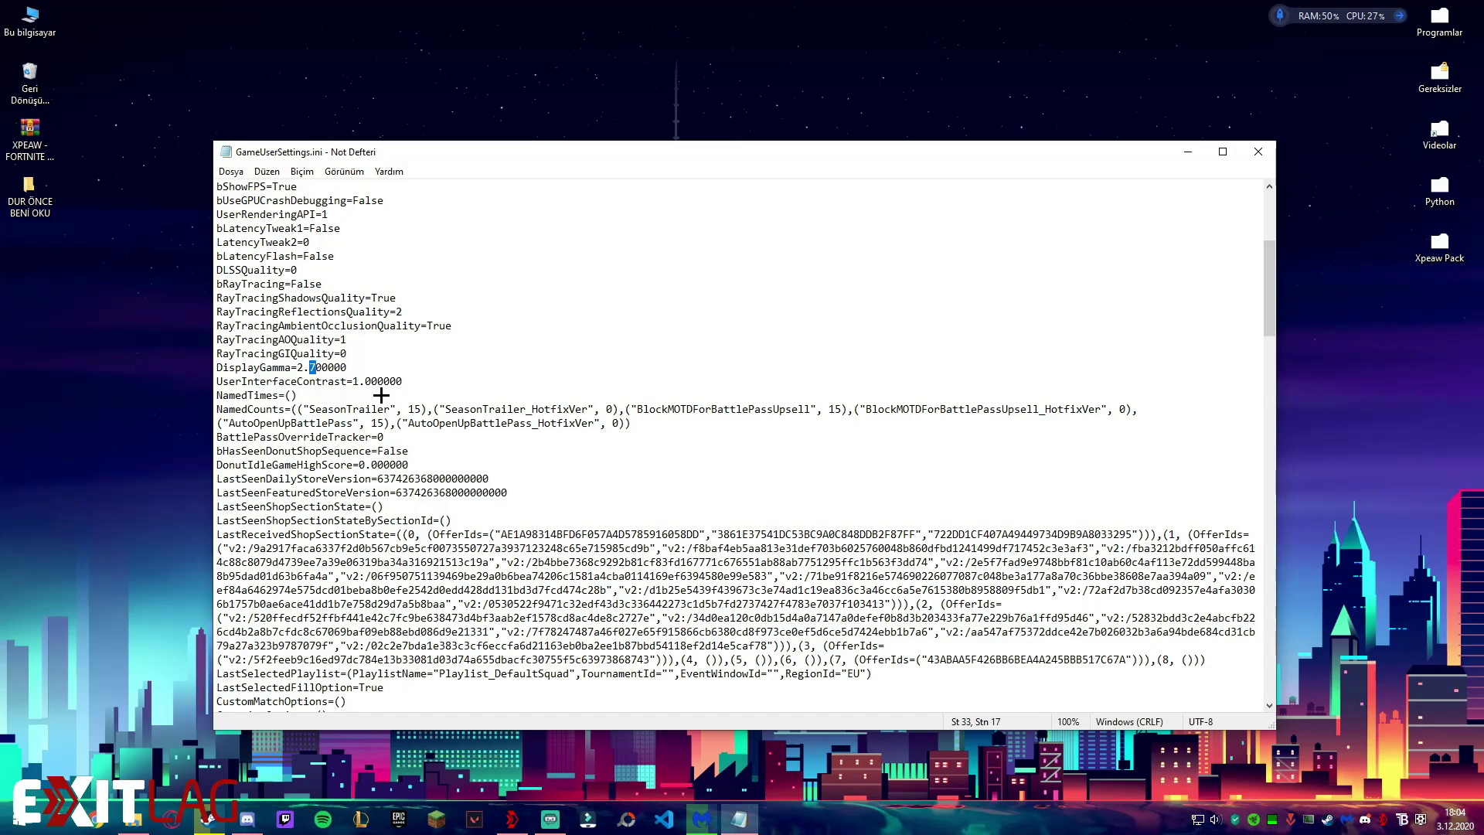
pyautogui.moveTo(367, 366); pyautogui.dragTo(265, 369)
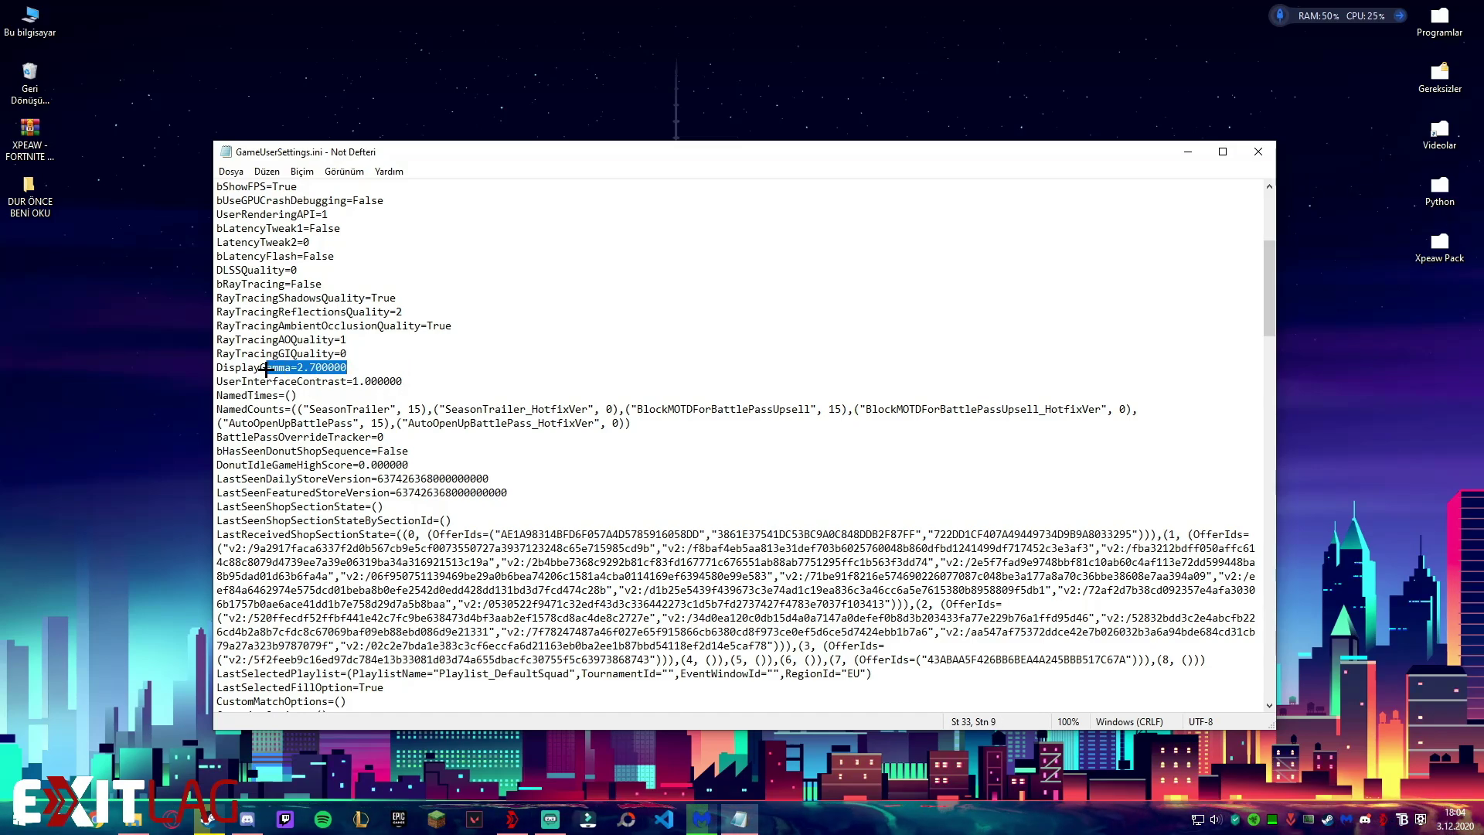
pyautogui.click(374, 373)
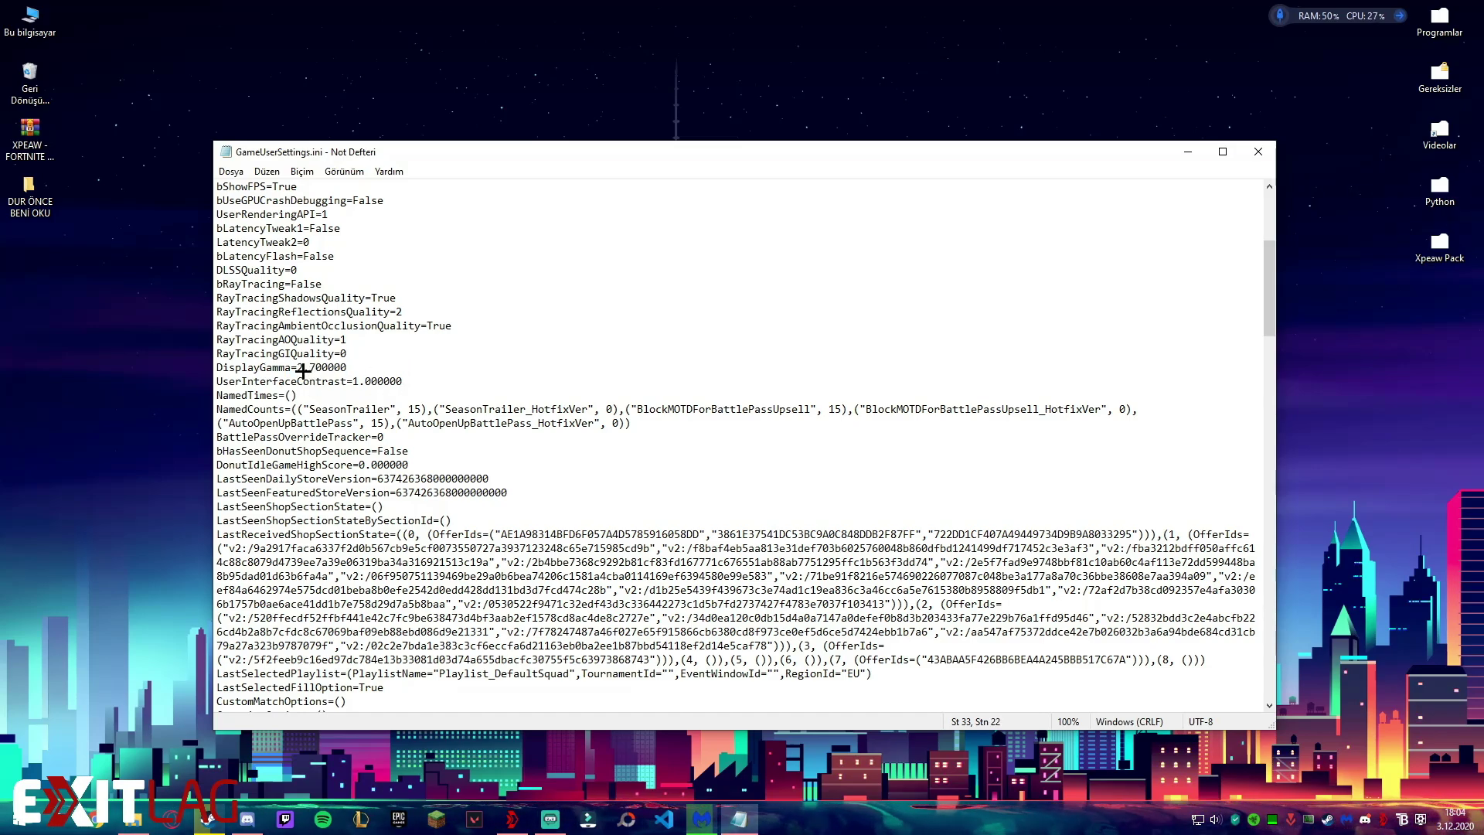
pyautogui.moveTo(1260, 336); pyautogui.dragTo(1262, 345)
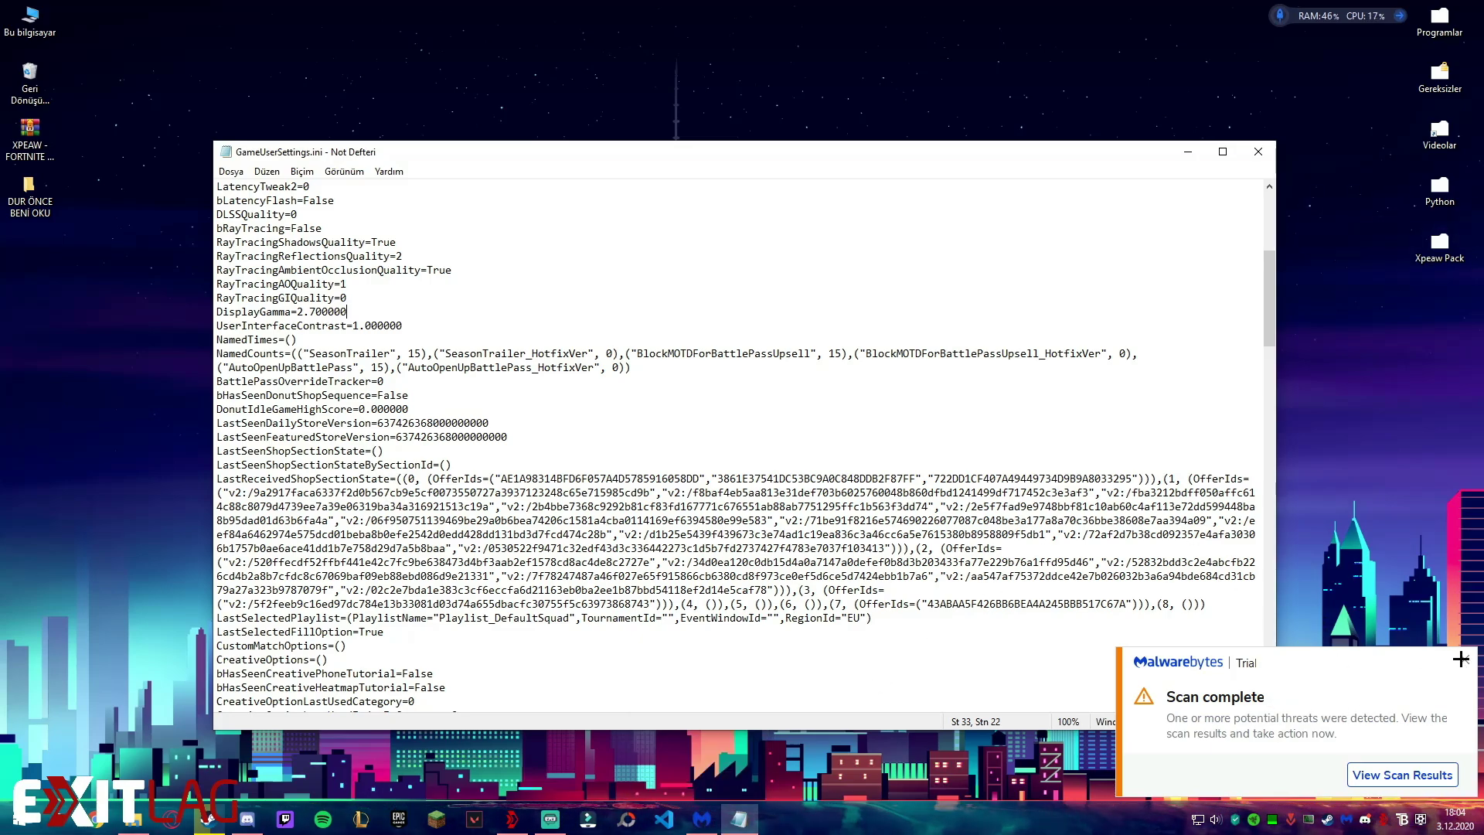
# View the Malwarebytes threat scan results and minimize the scanner window.
pyautogui.click(1408, 737)
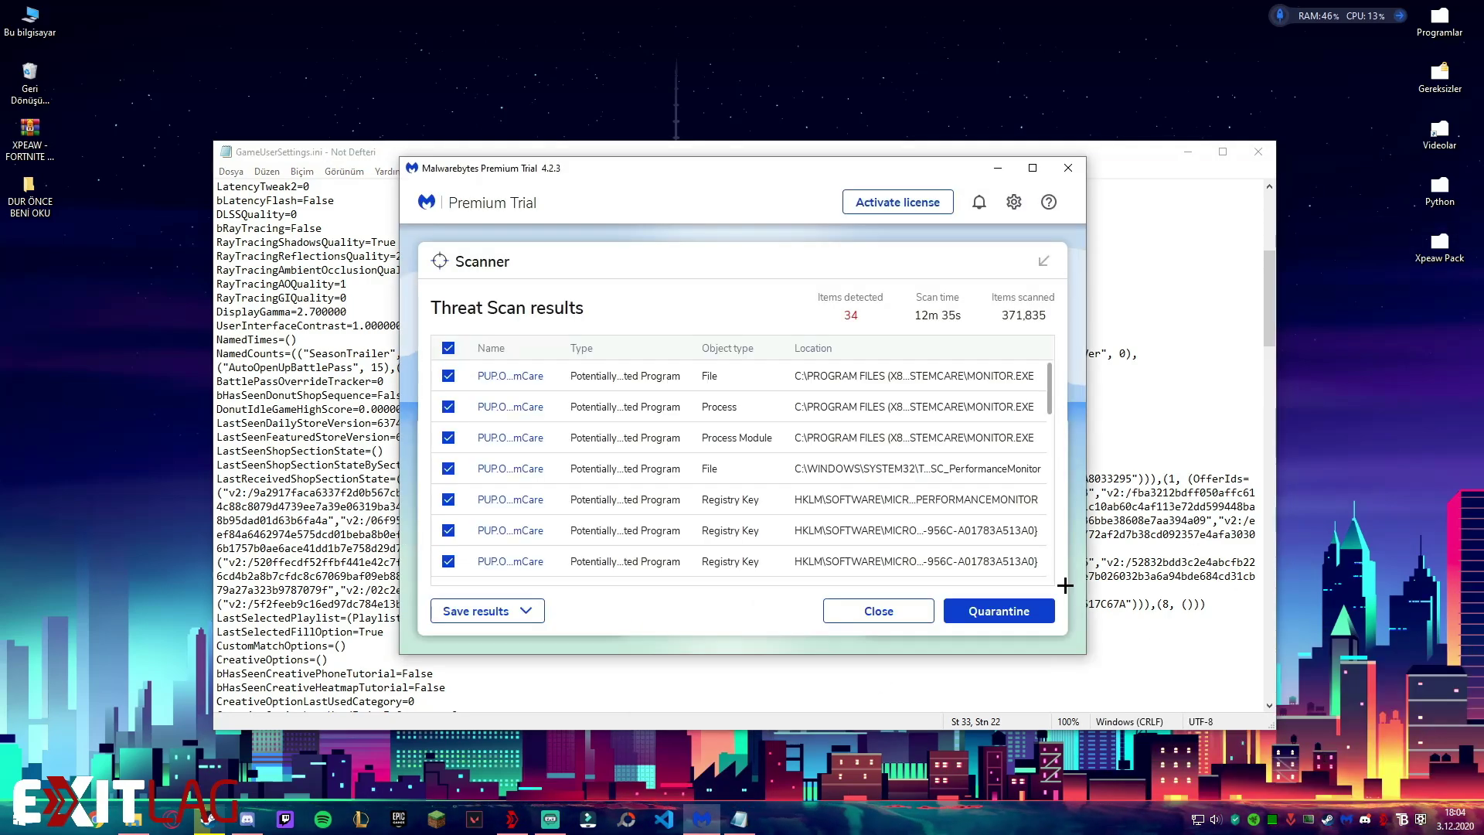
pyautogui.click(996, 163)
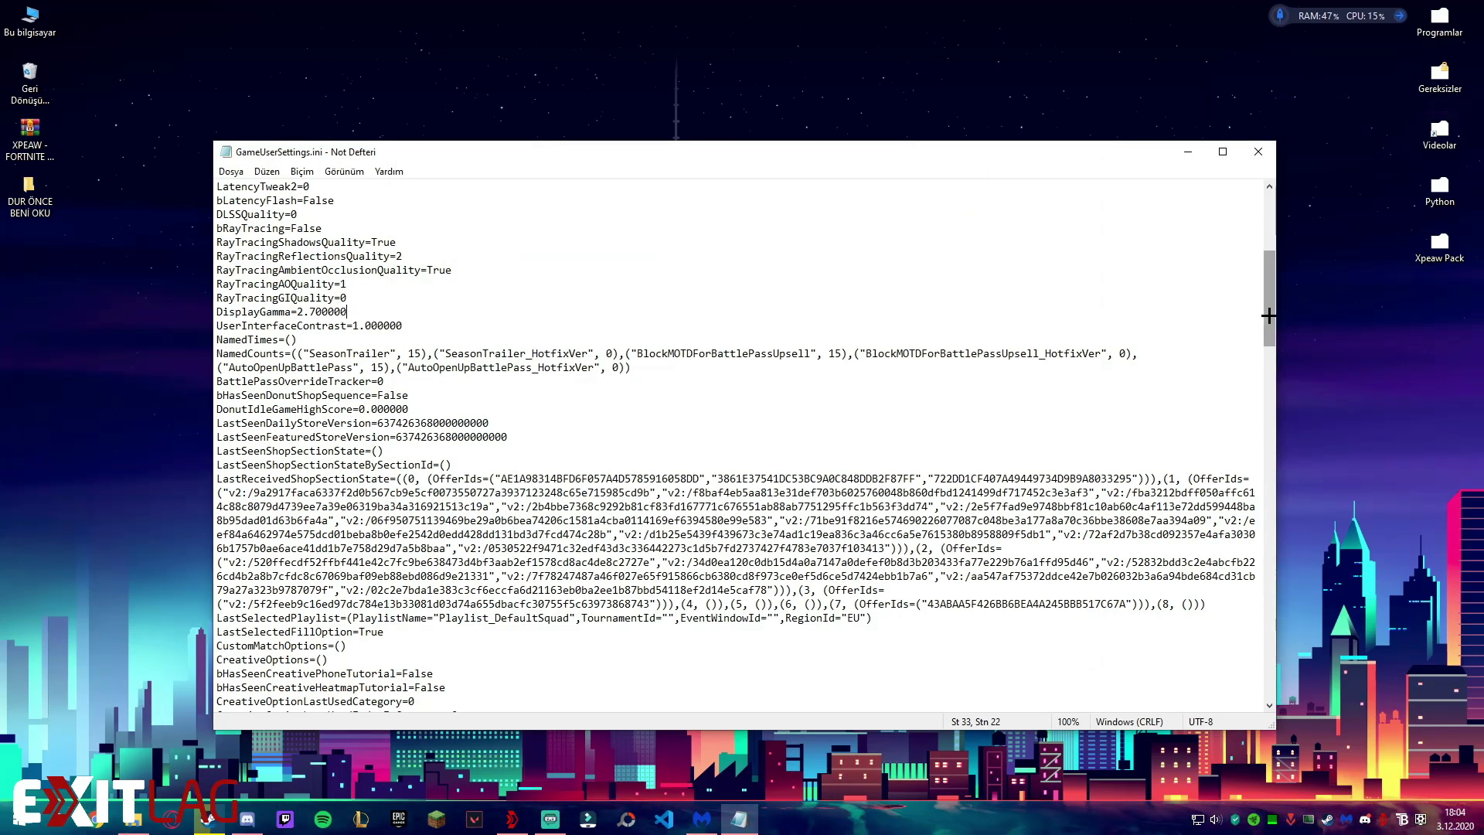
# Examine the resolution, desired screen size and ScalabilityGroups quality entries in GameUserSettings.ini.
pyautogui.moveTo(1268, 314); pyautogui.dragTo(1183, 548)
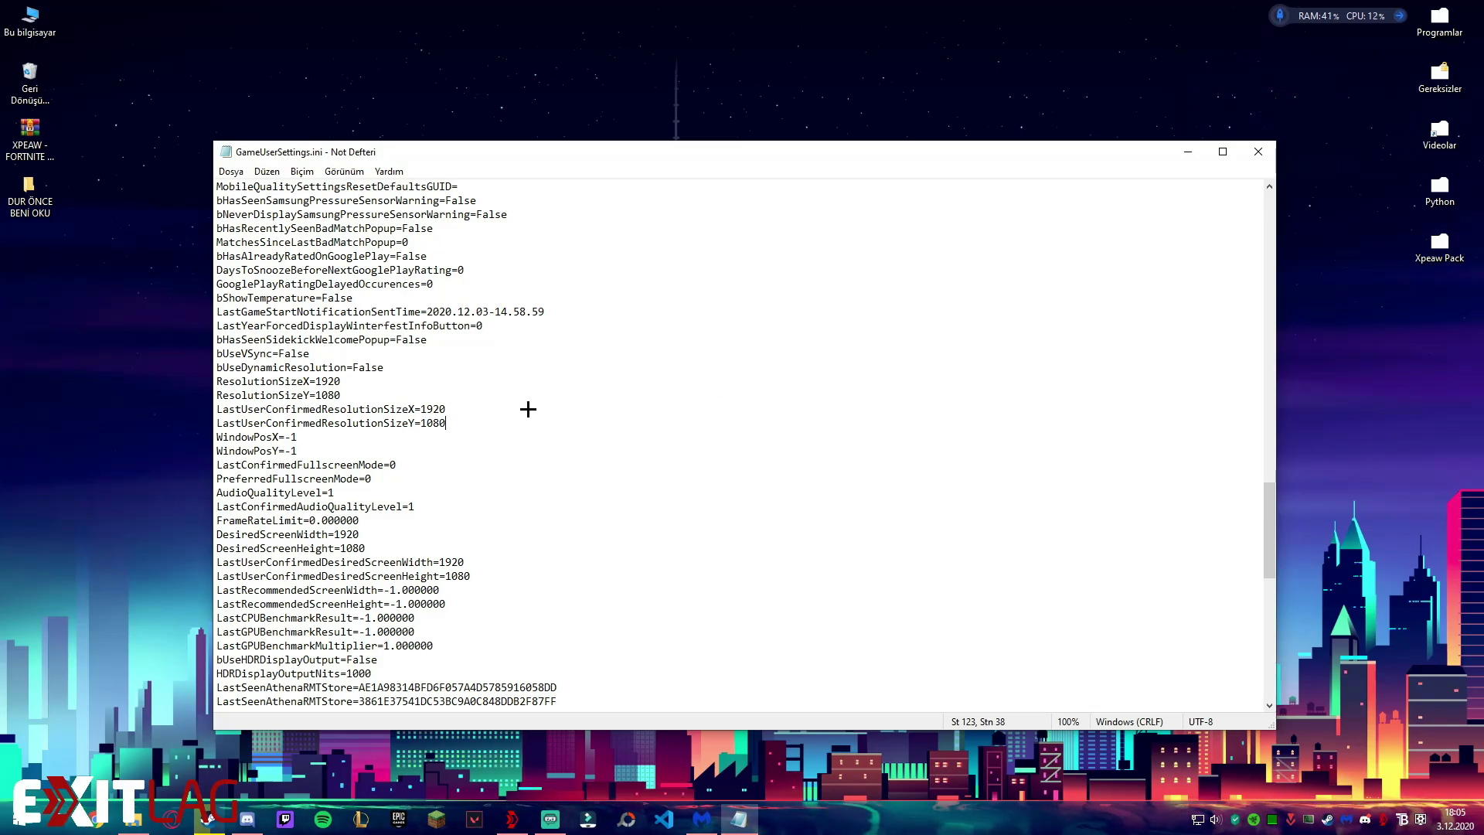
pyautogui.moveTo(496, 418)
pyautogui.mouseDown()
pyautogui.moveTo(434, 412)
pyautogui.moveTo(472, 416)
pyautogui.mouseUp()
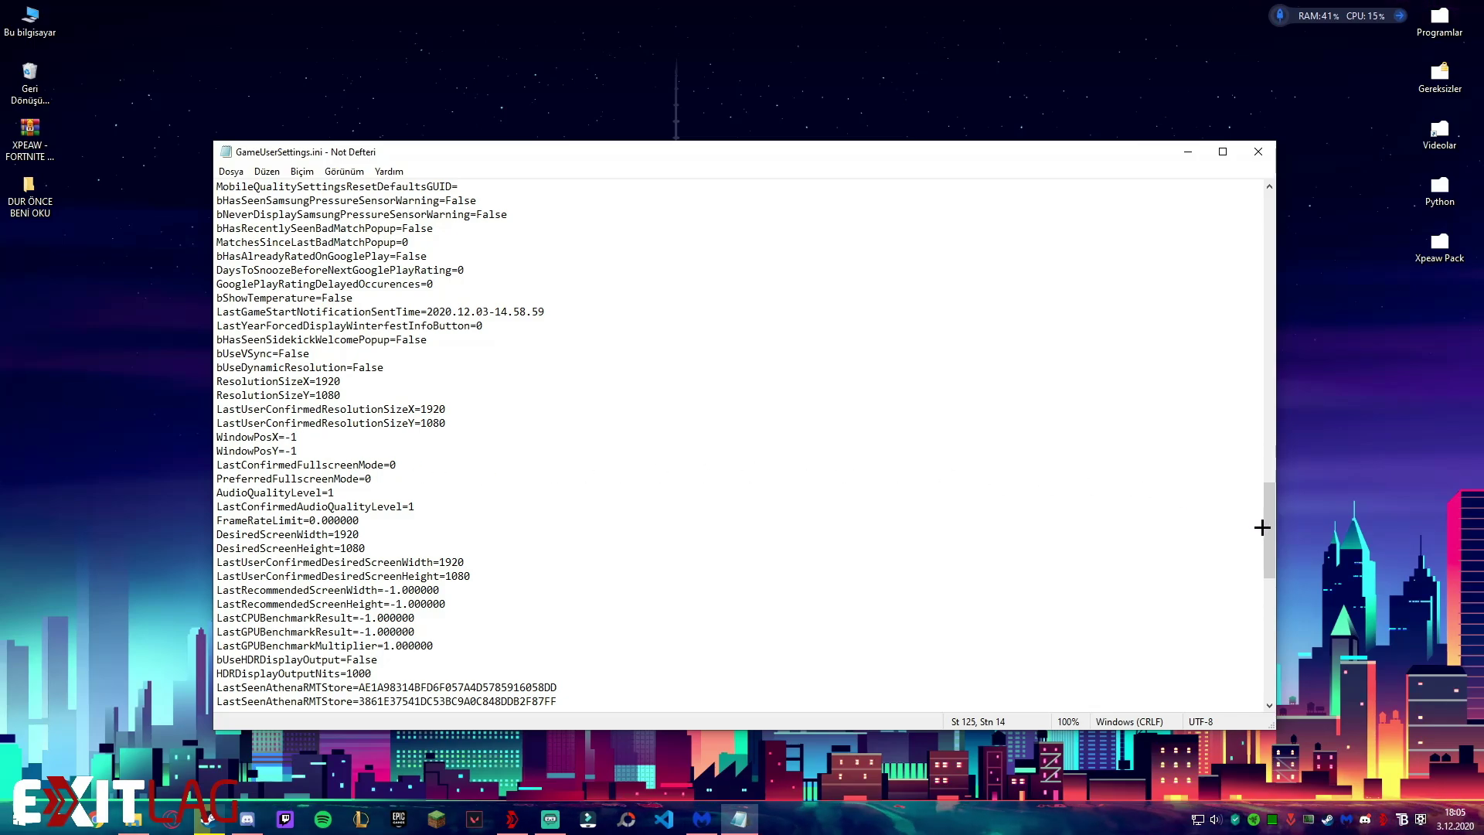
pyautogui.moveTo(1262, 527); pyautogui.dragTo(1265, 547)
pyautogui.click(506, 437)
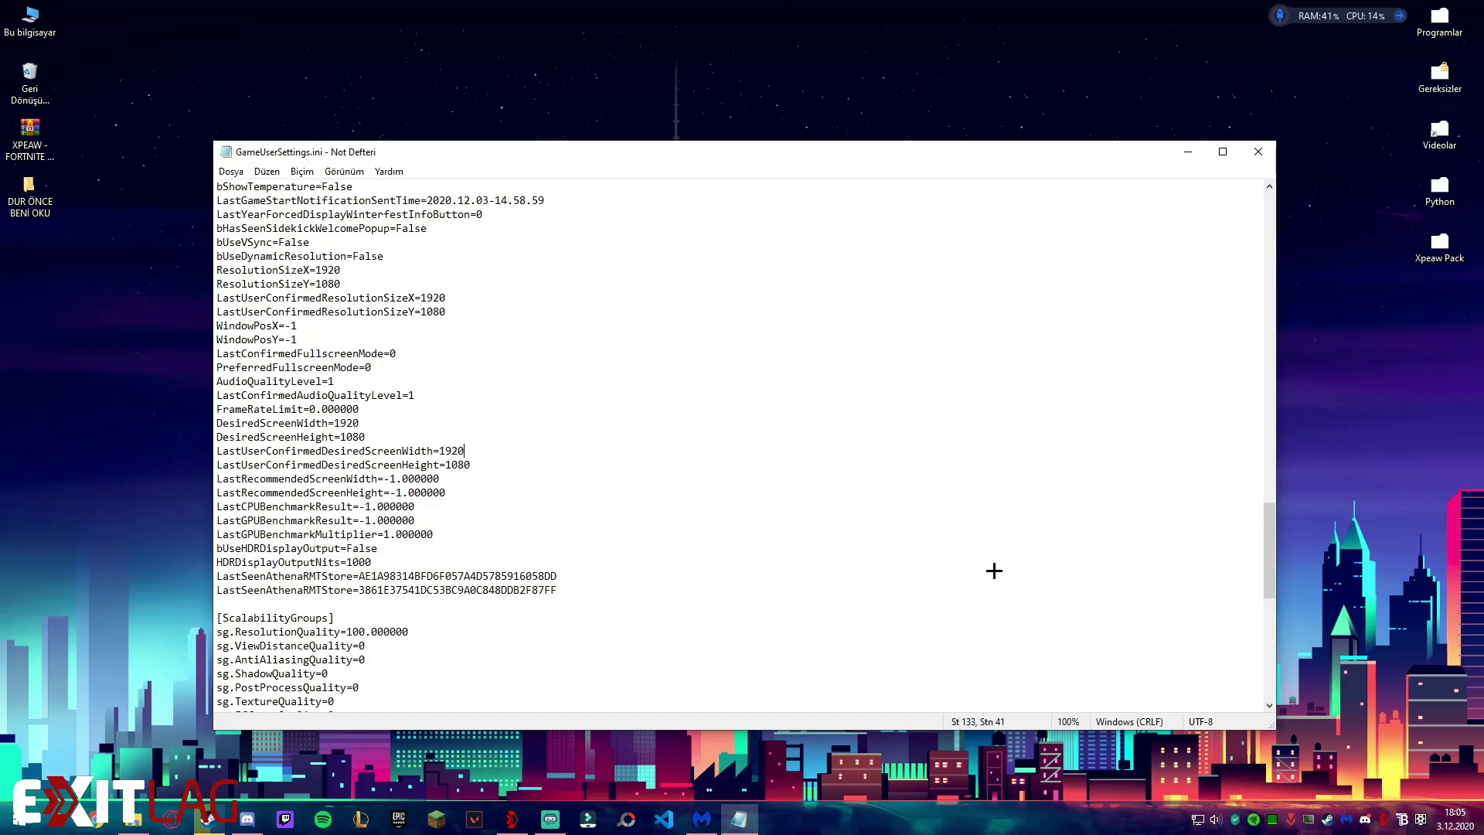
pyautogui.moveTo(1263, 565); pyautogui.dragTo(1264, 615)
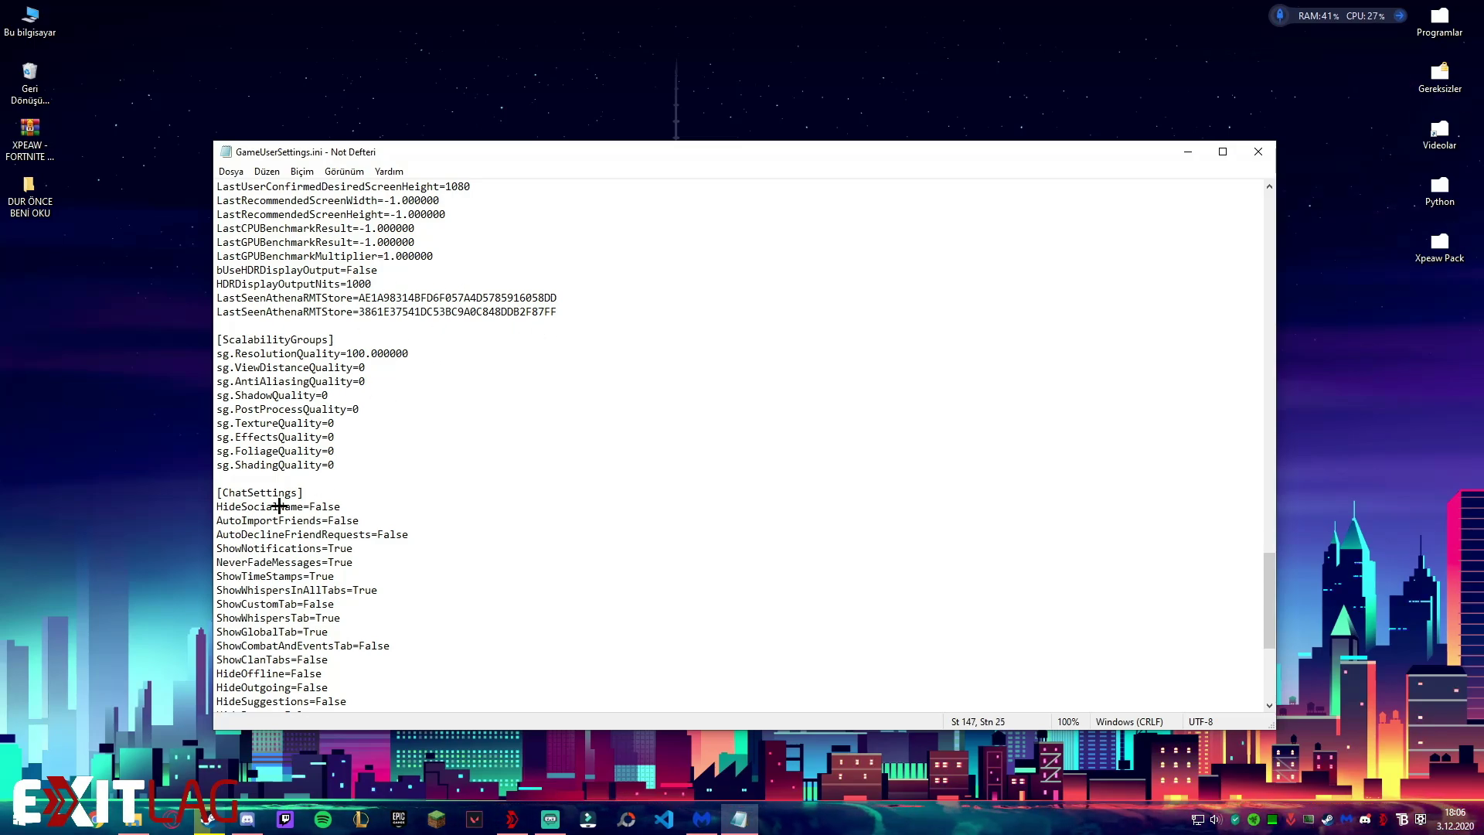
# Examine the ChatSettings section, including NeverFadeMessages, look over the file again and close GameUserSettings.ini.
pyautogui.moveTo(1268, 590); pyautogui.dragTo(1265, 622)
pyautogui.moveTo(820, 669); pyautogui.dragTo(190, 279)
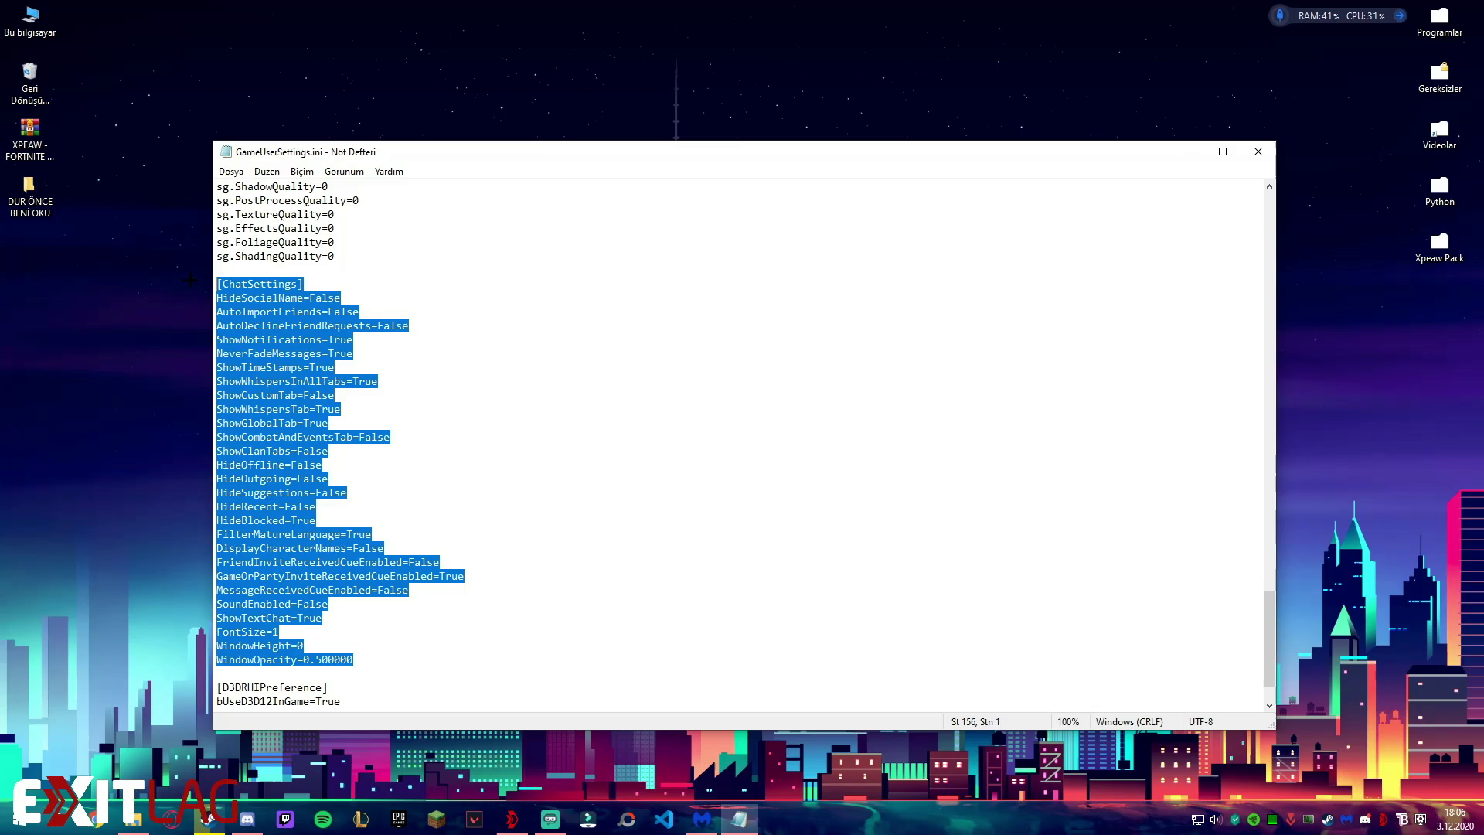
pyautogui.click(428, 563)
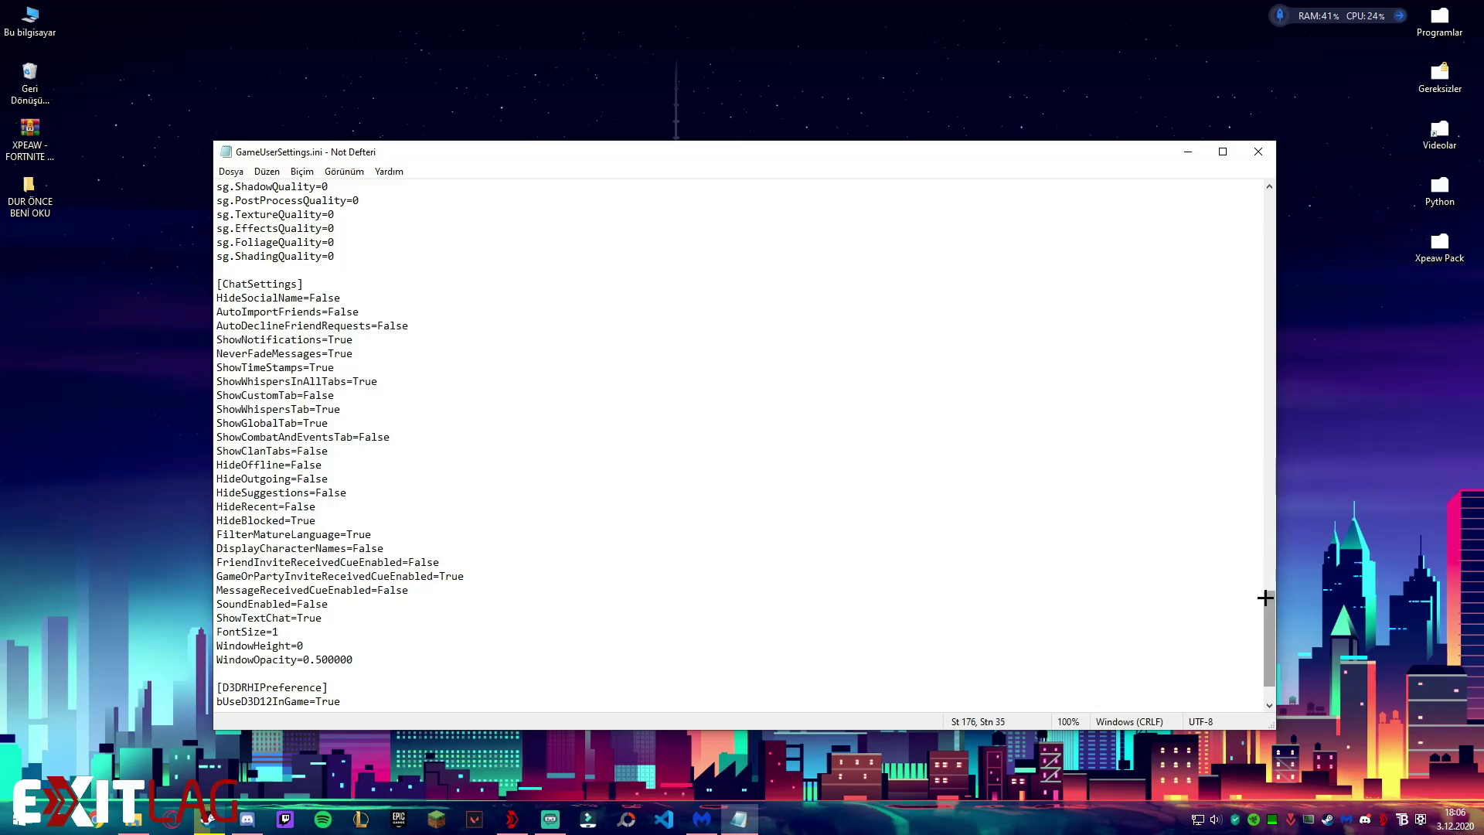
pyautogui.moveTo(1265, 598); pyautogui.dragTo(1272, 553)
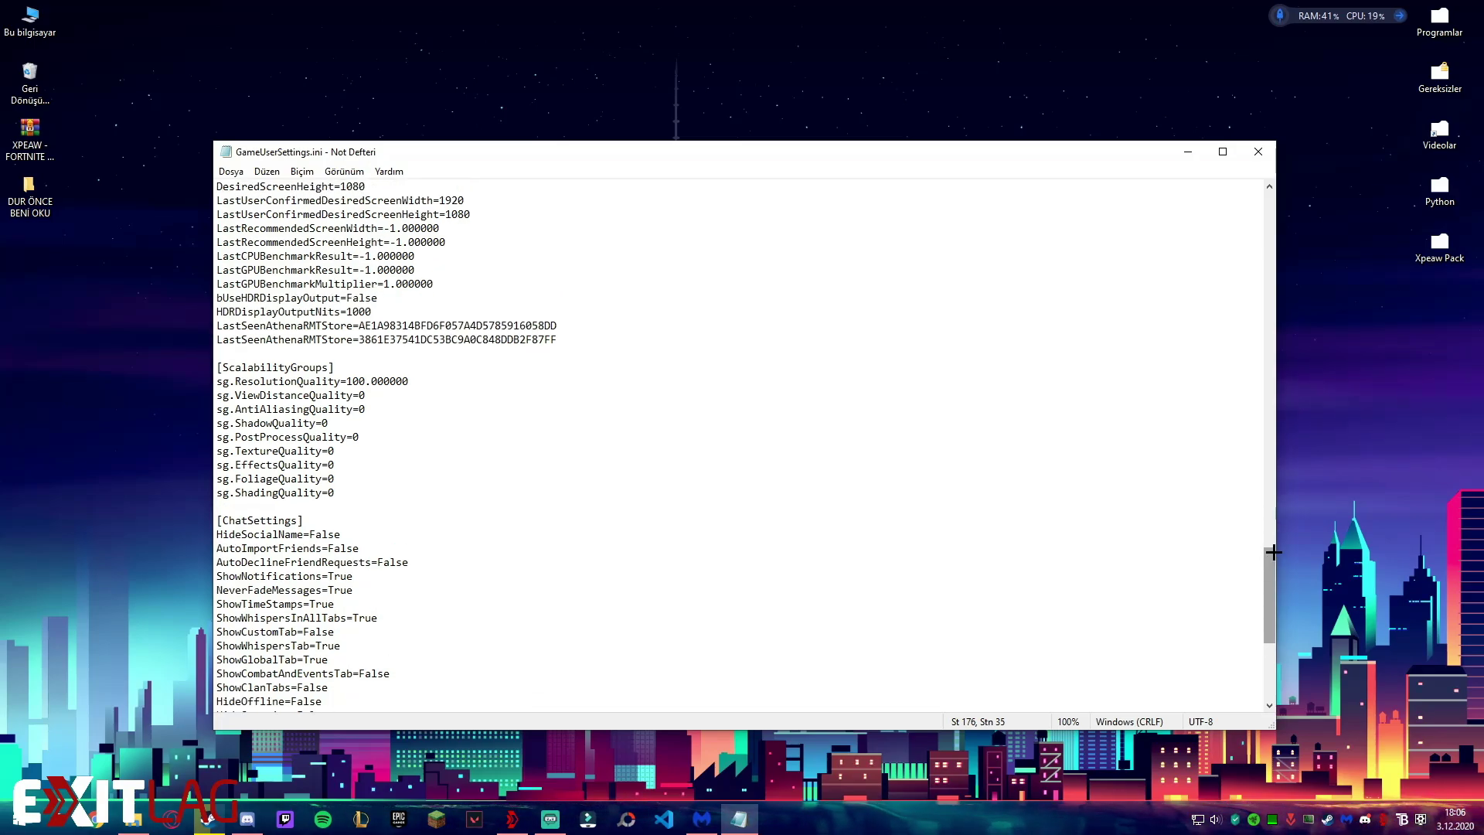
pyautogui.moveTo(391, 591); pyautogui.dragTo(223, 591)
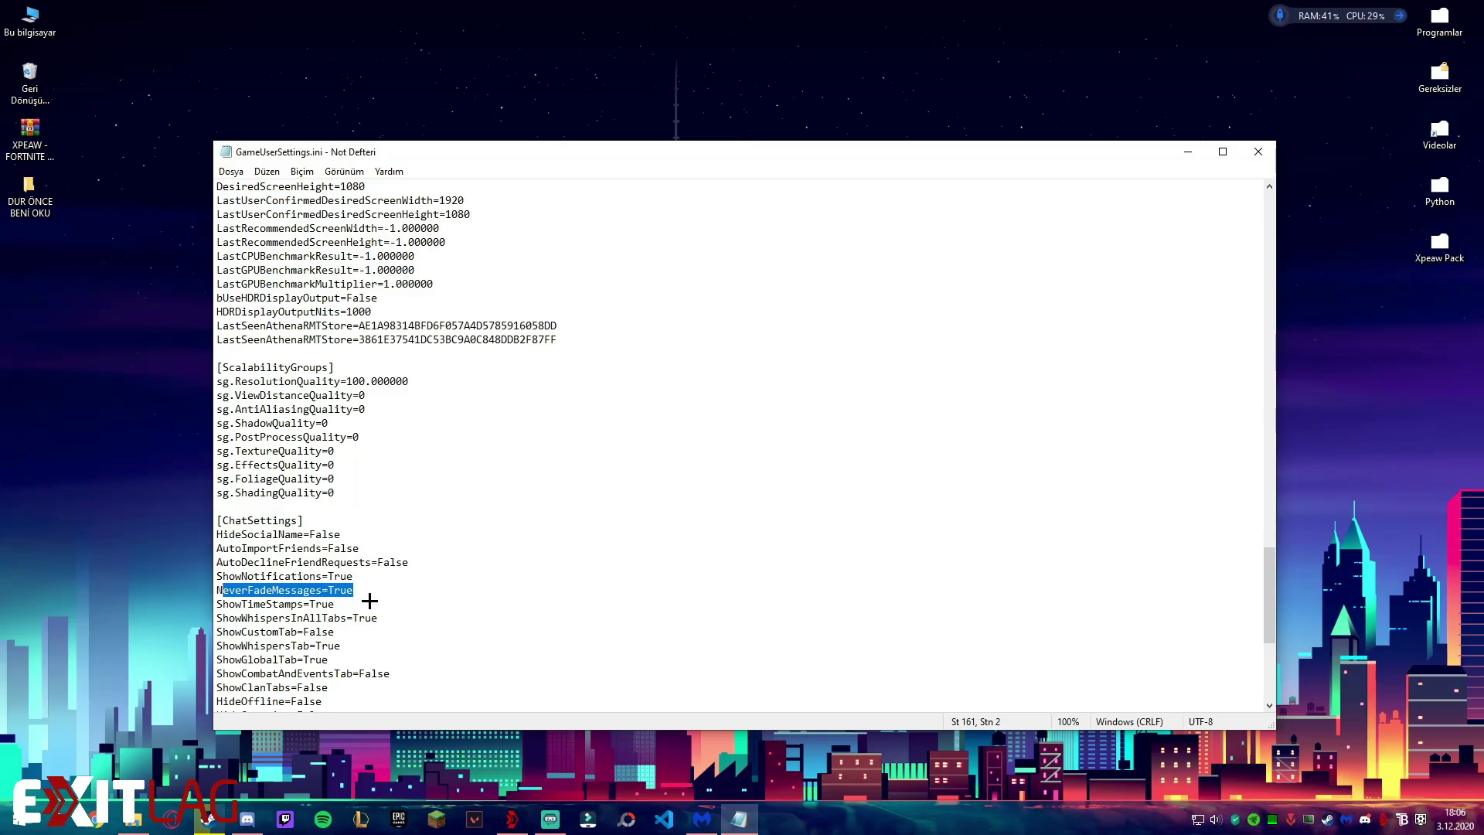
pyautogui.click(456, 419)
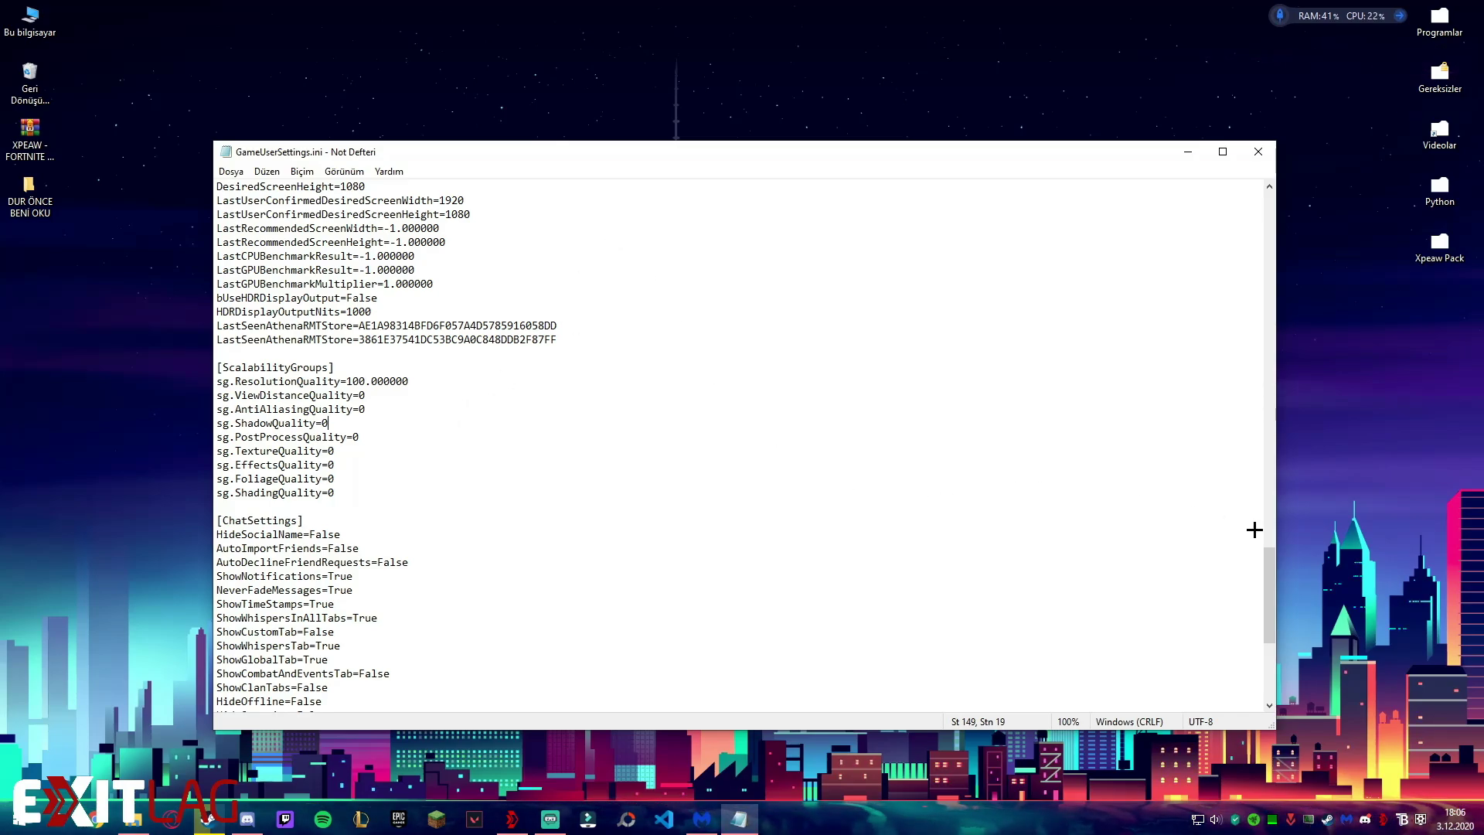
pyautogui.moveTo(1267, 590); pyautogui.dragTo(1182, 204)
pyautogui.click(1255, 151)
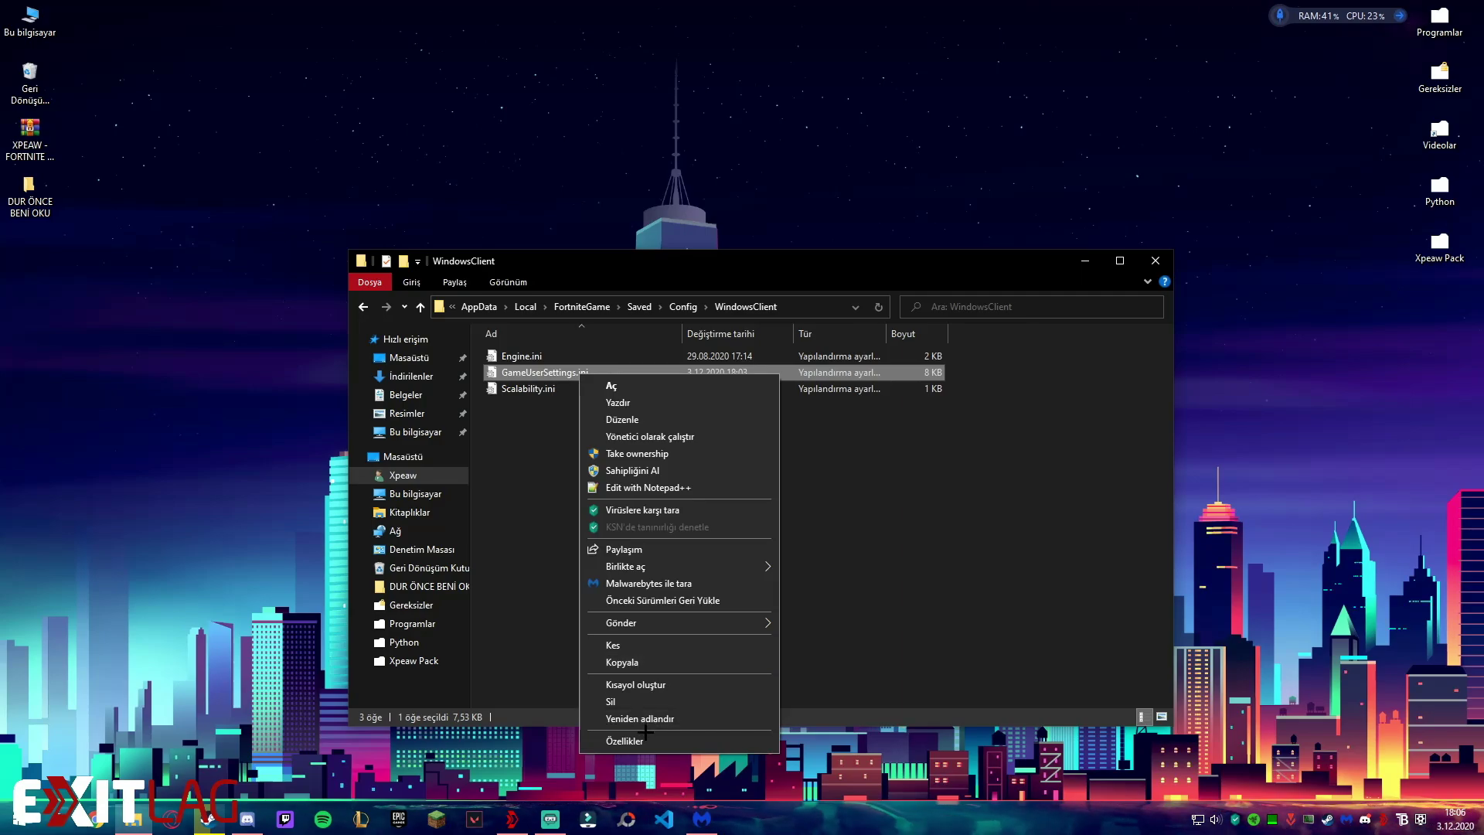
# Open the properties of GameUserSettings.ini, toggle its read-only attribute and confirm the dialog.
pyautogui.click(645, 733)
pyautogui.click(674, 666)
pyautogui.click(766, 752)
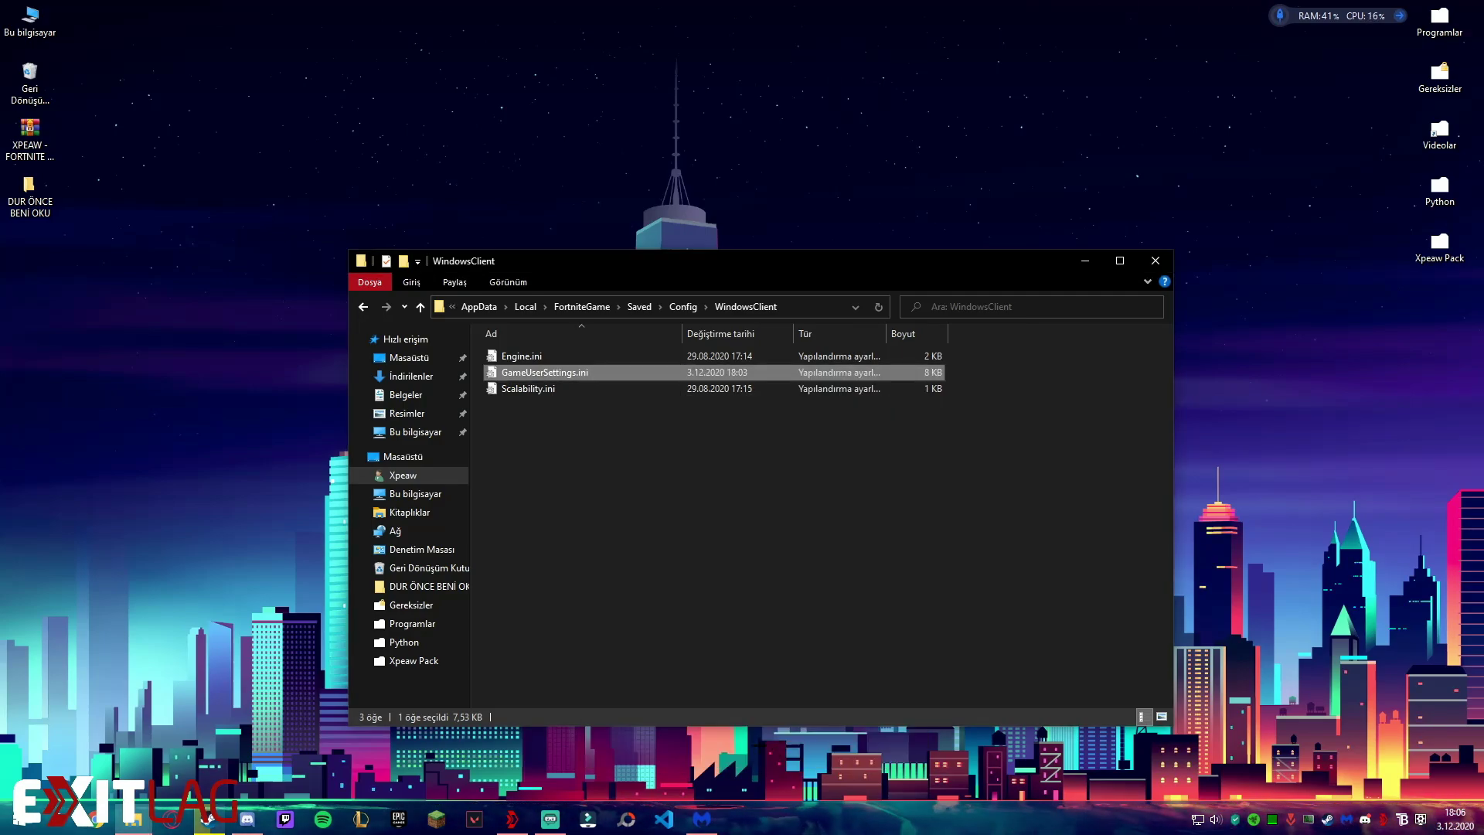
pyautogui.rightClick(320, 387)
pyautogui.click(366, 431)
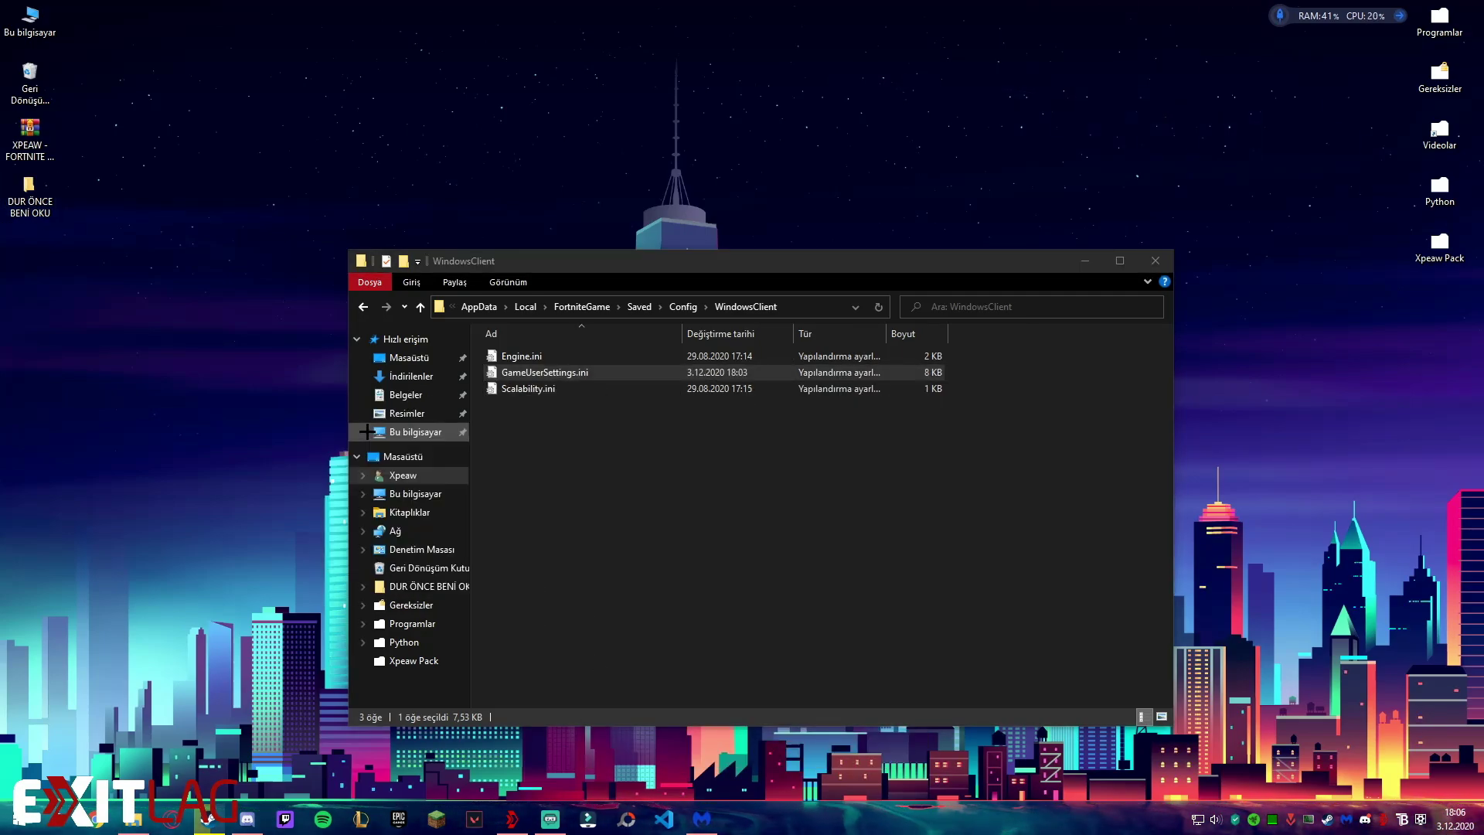
pyautogui.rightClick(257, 363)
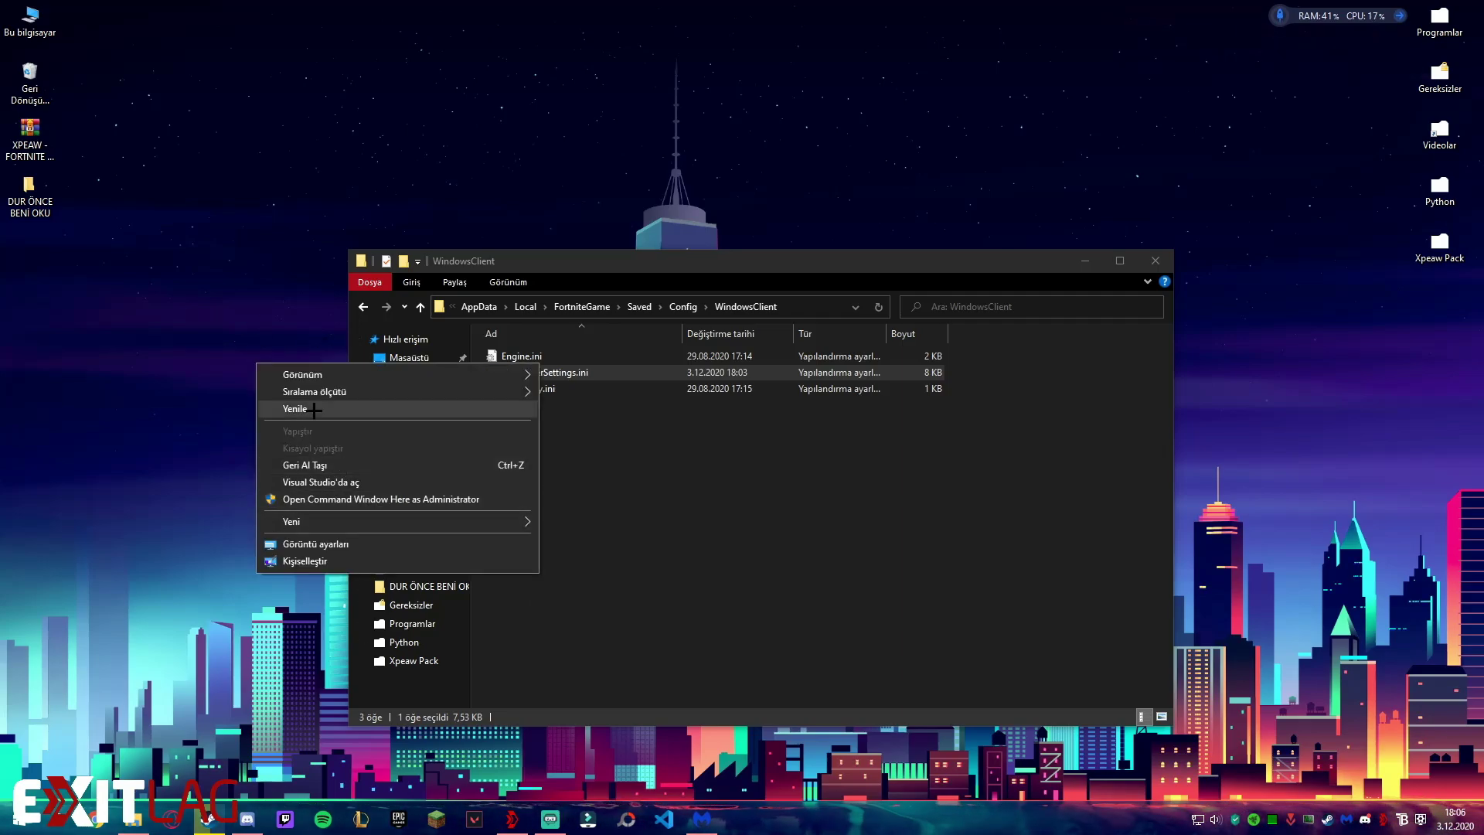
pyautogui.click(355, 408)
pyautogui.rightClick(306, 379)
pyautogui.click(347, 422)
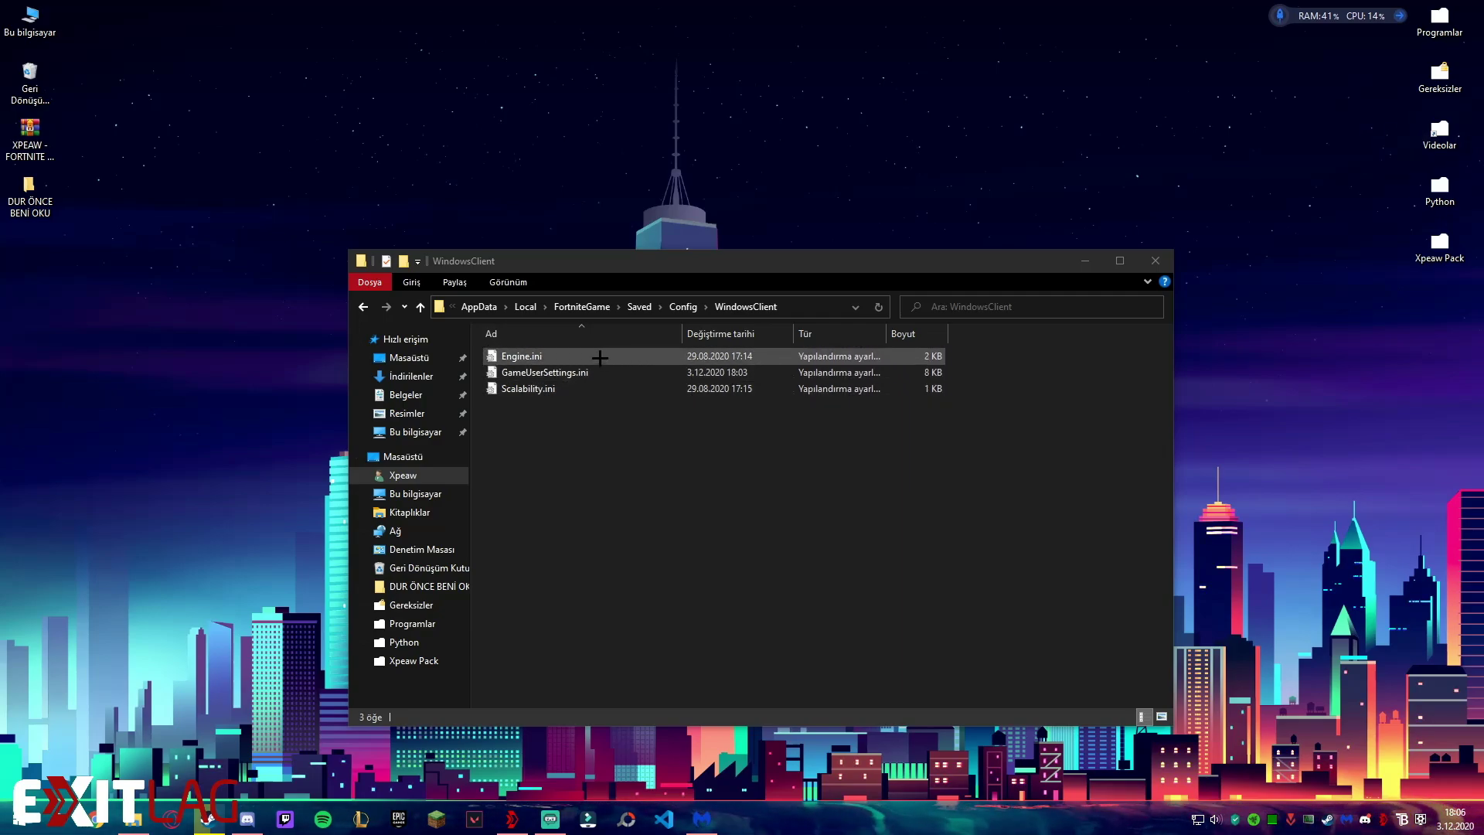
pyautogui.rightClick(592, 210)
pyautogui.click(650, 258)
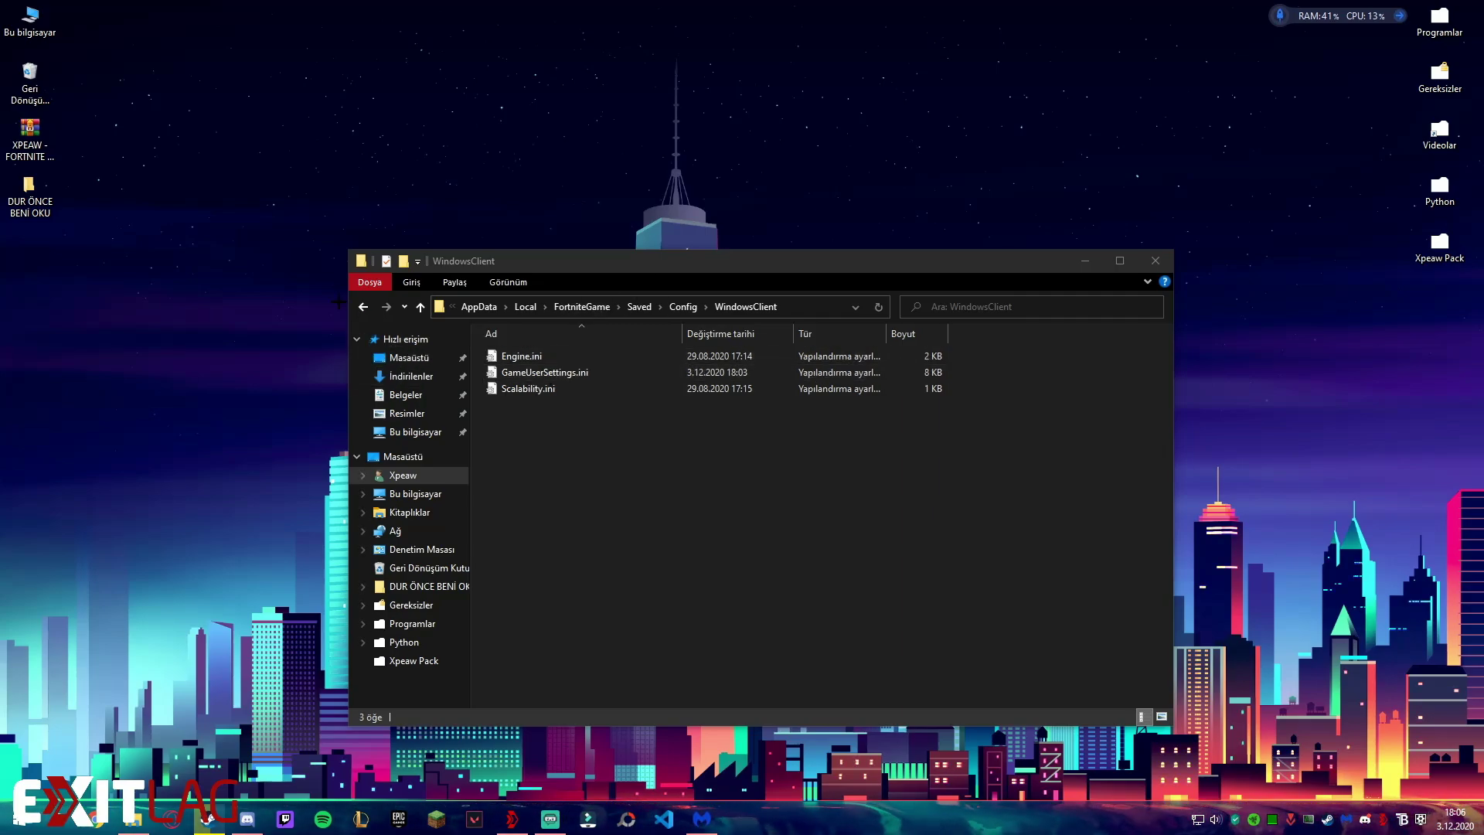
pyautogui.click(362, 307)
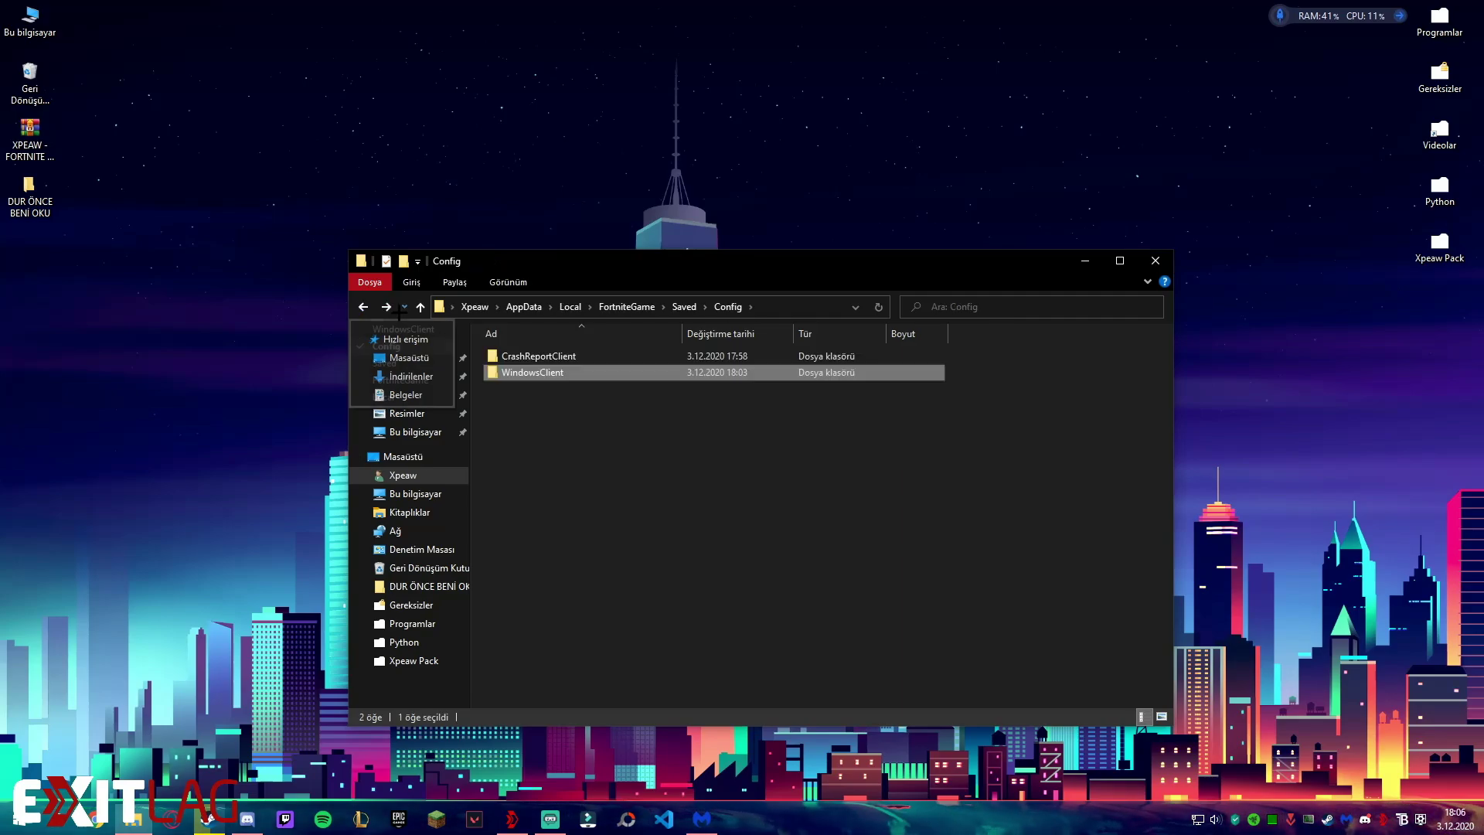
pyautogui.hotkey('alt', 'Right')
pyautogui.rightClick(308, 338)
pyautogui.click(340, 384)
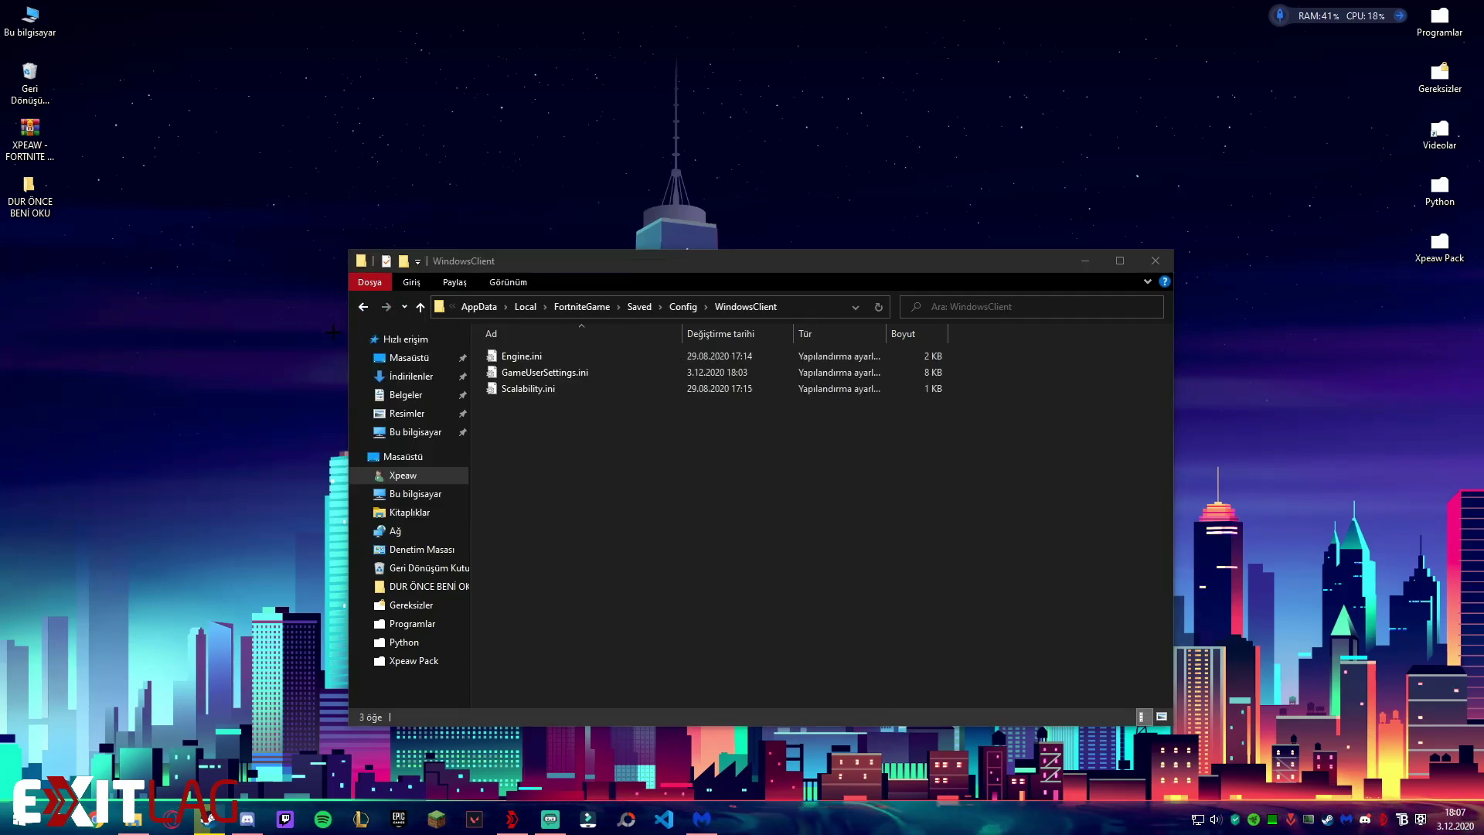
# Go back up to the Saved folder, look inside its Logs folder and close the file window.
pyautogui.click(357, 307)
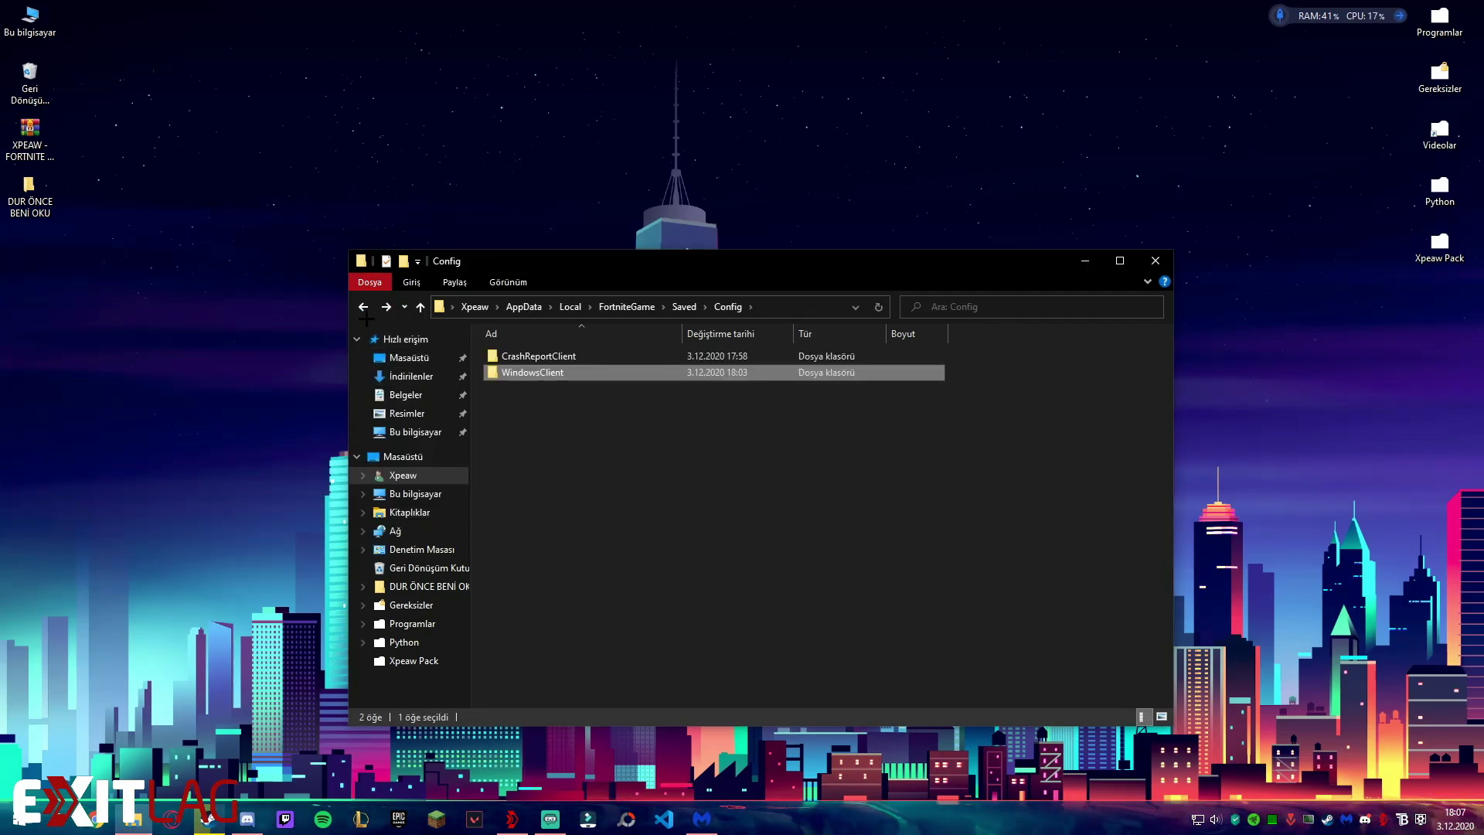
pyautogui.hotkey('alt', 'Left')
pyautogui.click(524, 387)
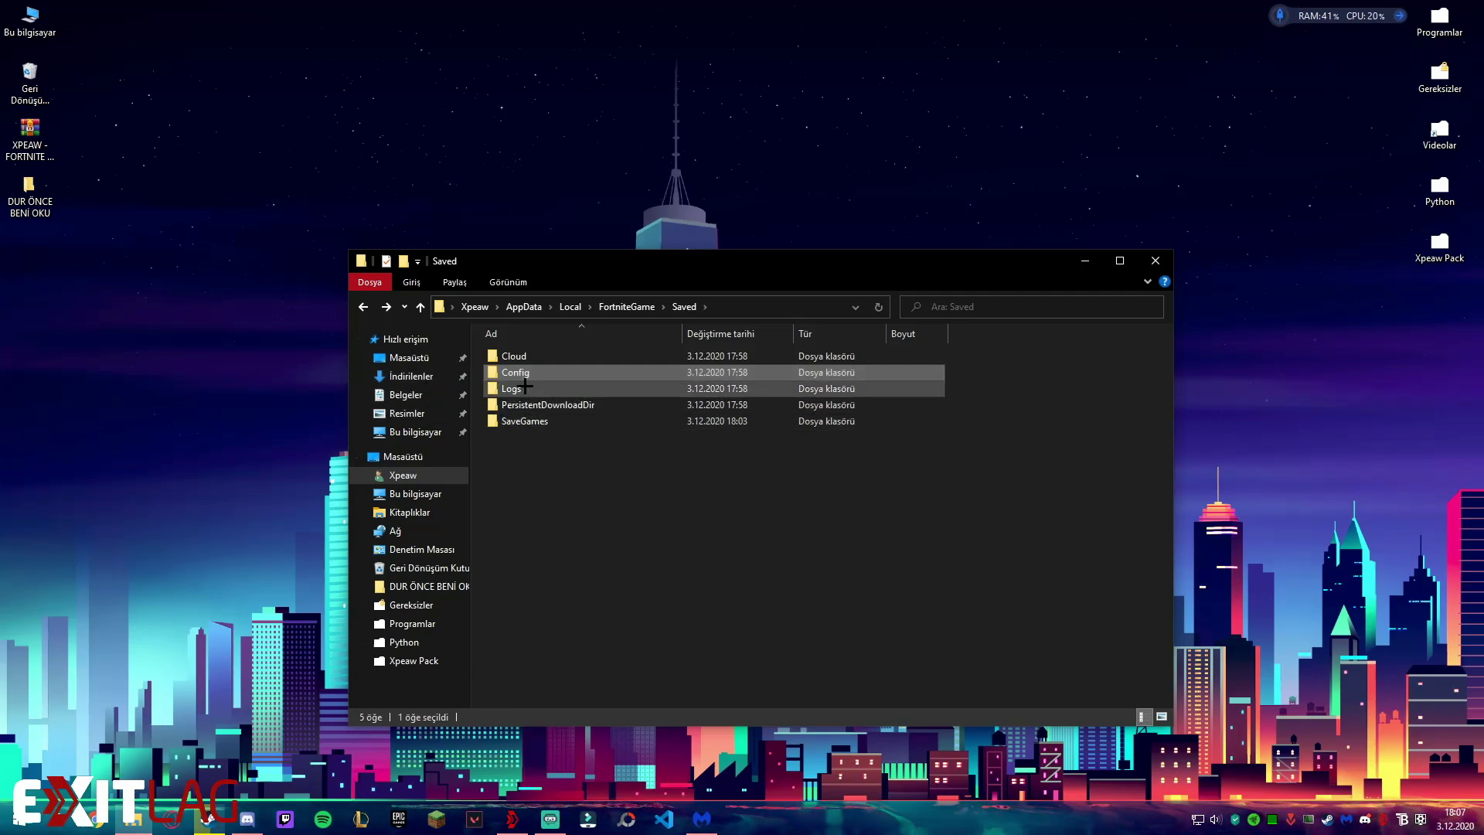
pyautogui.doubleClick(524, 388)
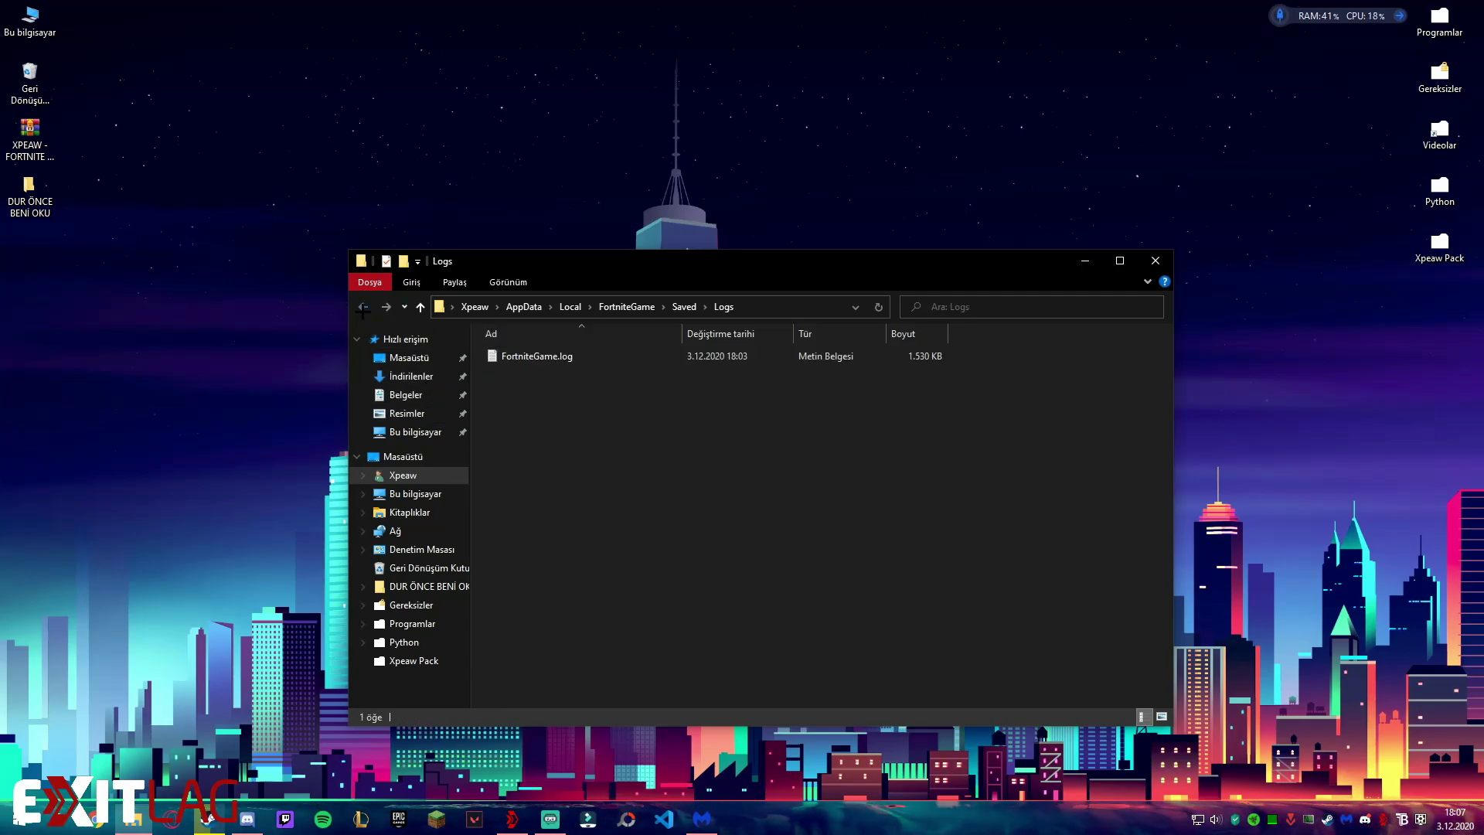
pyautogui.hotkey('alt', 'Left')
pyautogui.click(1155, 261)
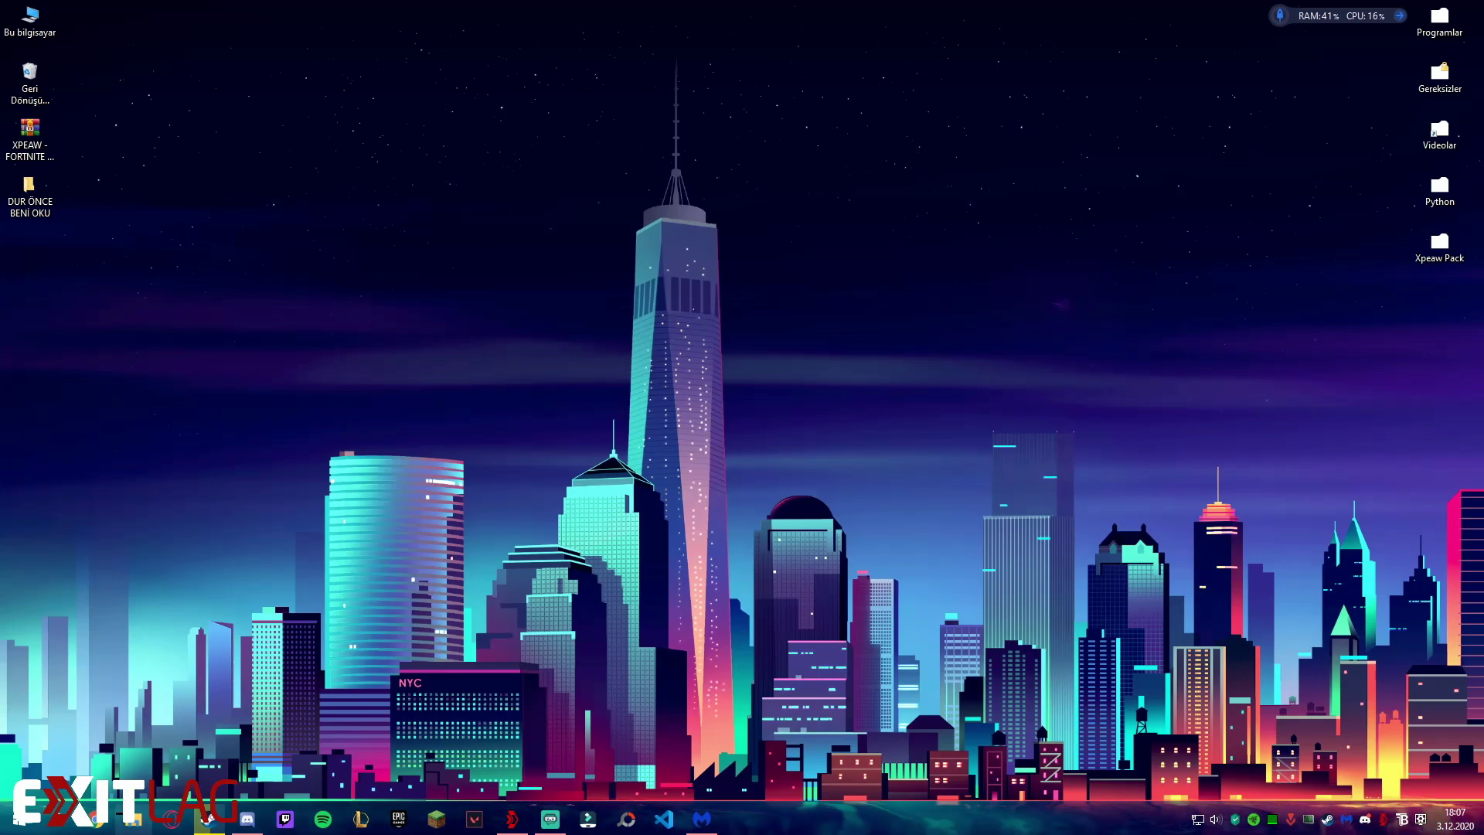
# View the contents of the desktop folder DUR ÖNCE BENİ OKU, close it and refresh the desktop.
pyautogui.doubleClick(40, 190)
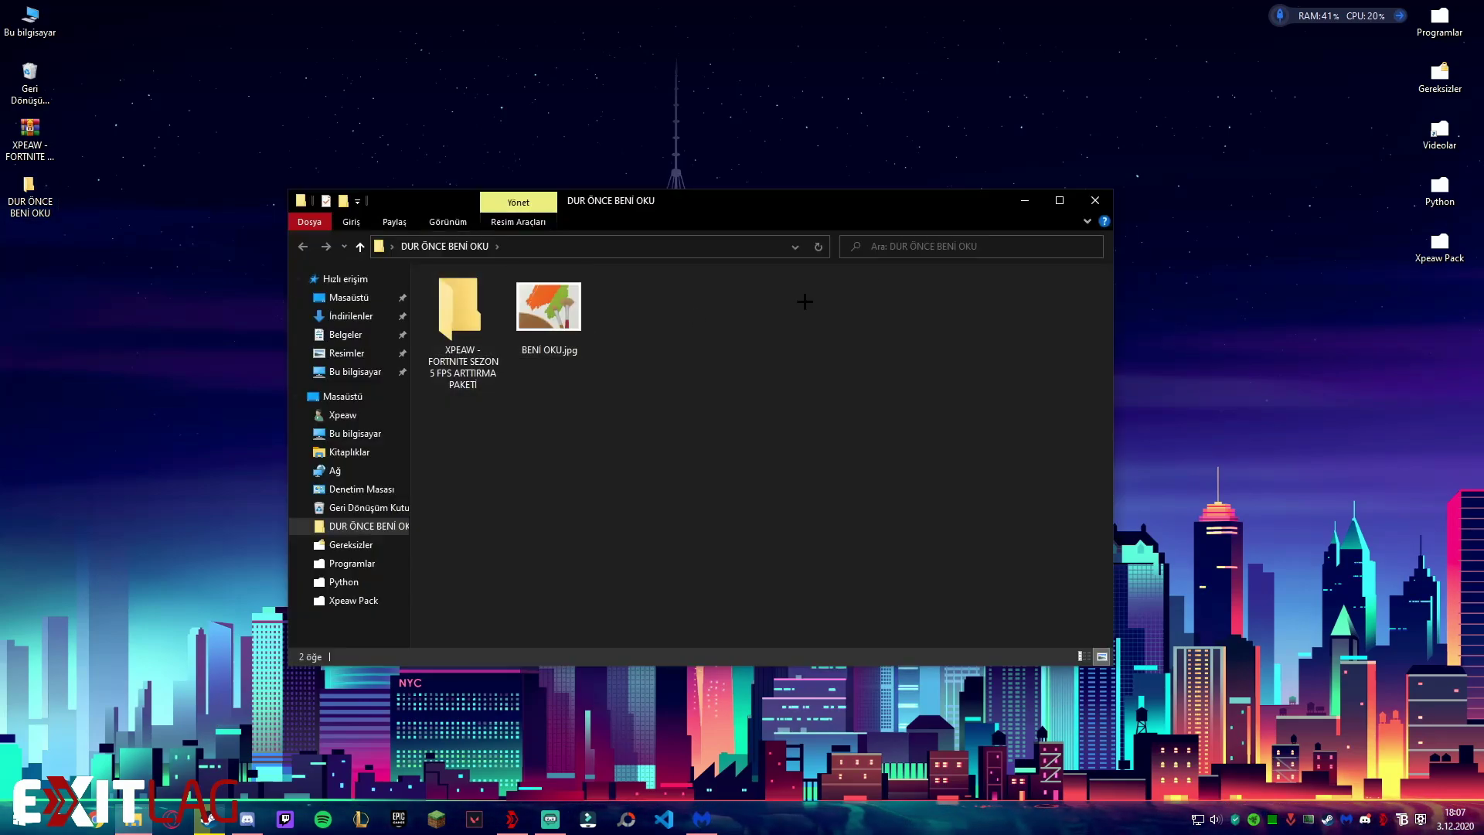
pyautogui.click(1095, 200)
pyautogui.rightClick(540, 292)
pyautogui.rightClick(610, 341)
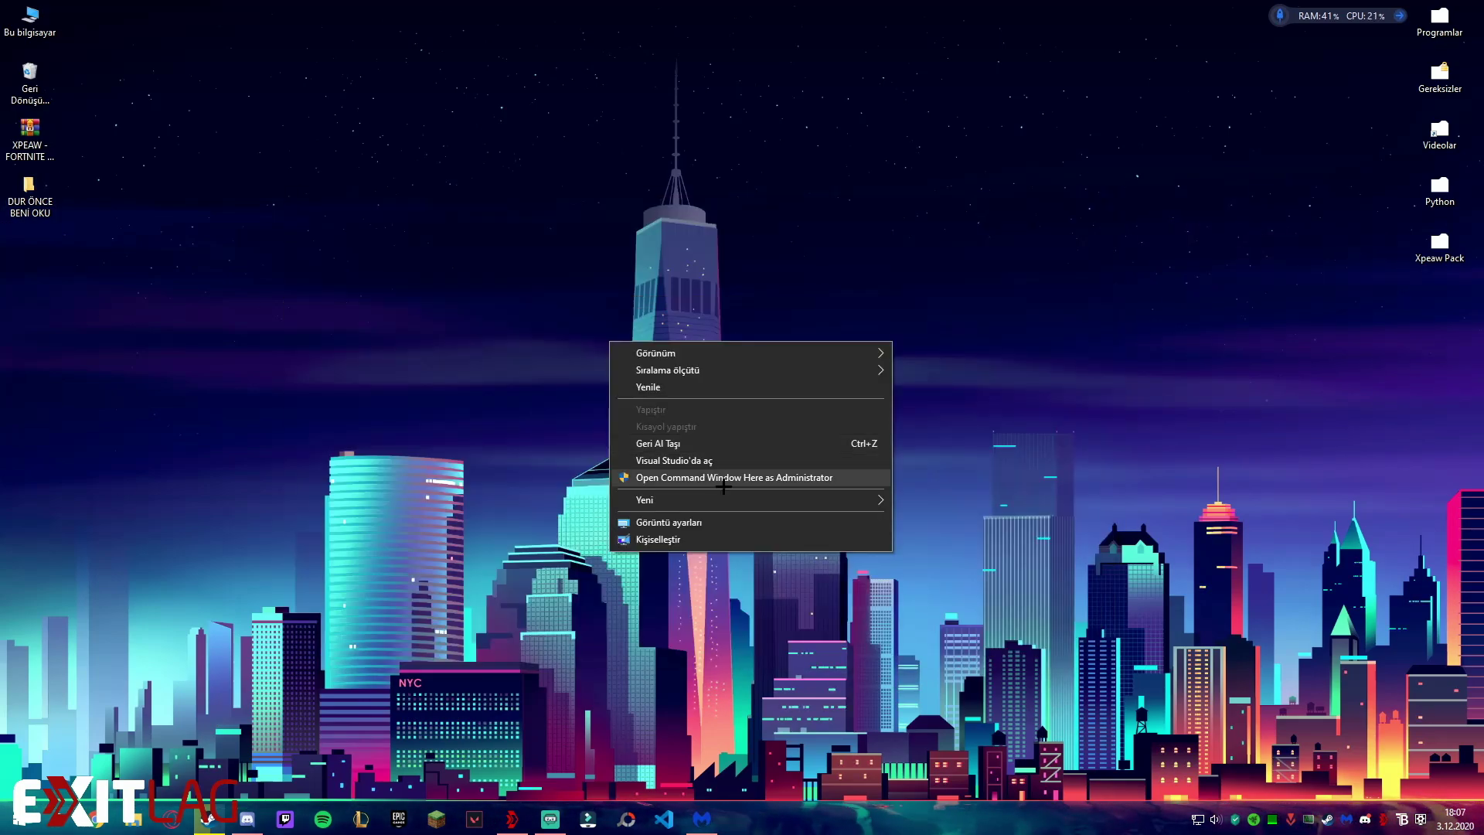
pyautogui.click(689, 391)
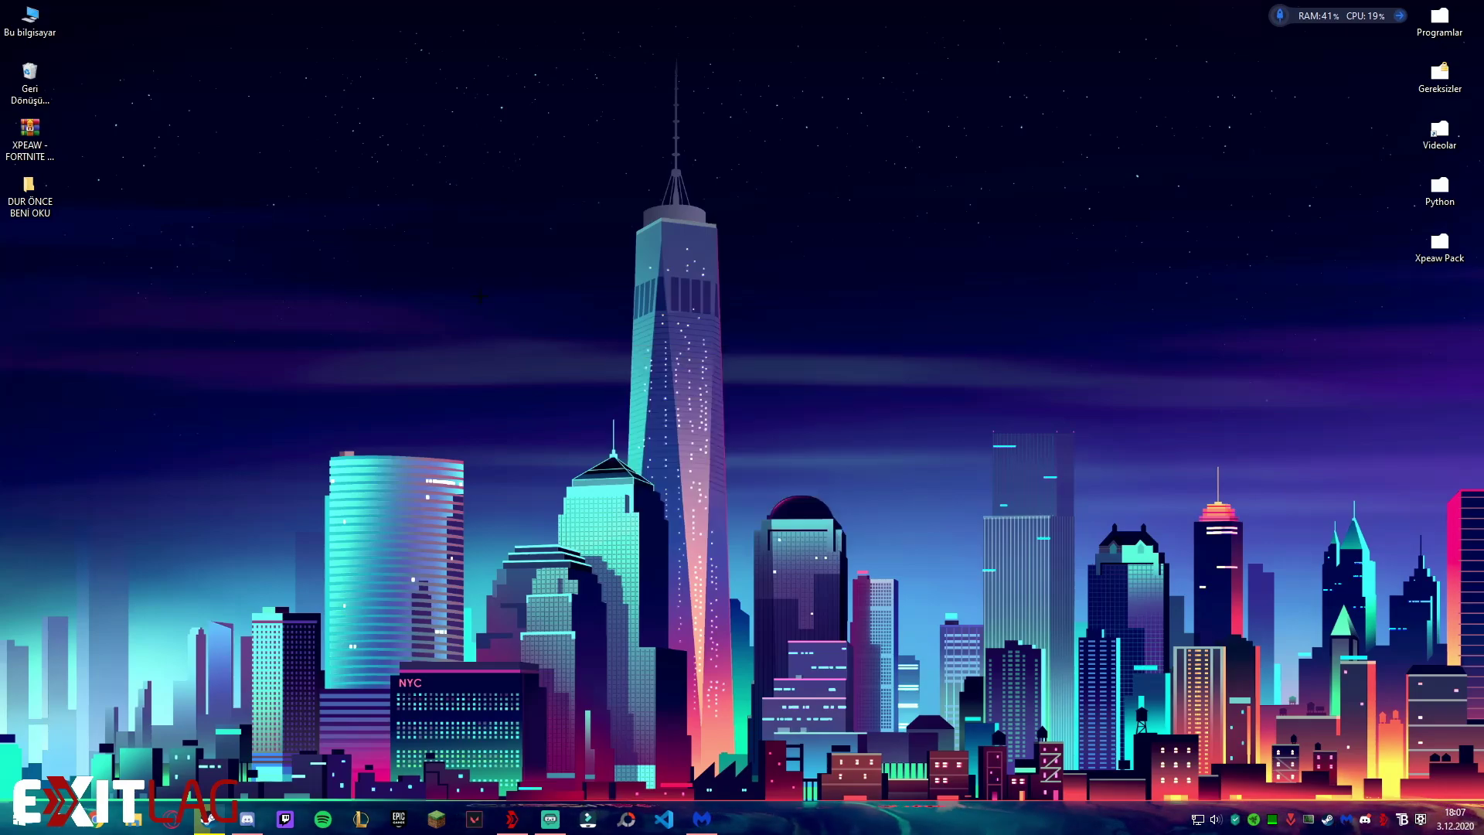
# Switch to Malwarebytes and look through the list of detected items in the Threat Scan results.
pyautogui.click(710, 822)
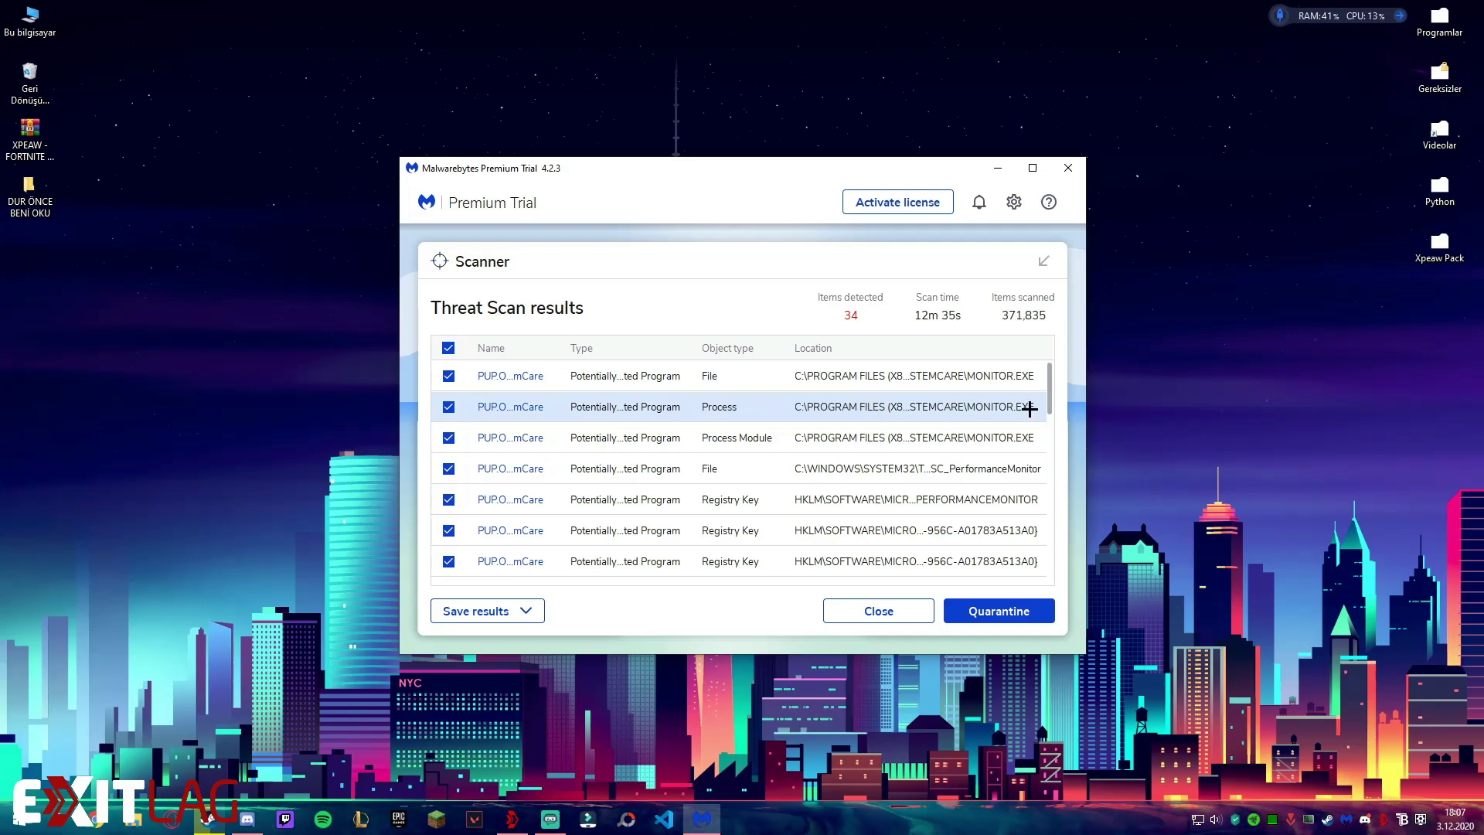
pyautogui.scroll(-2, 1048, 394)
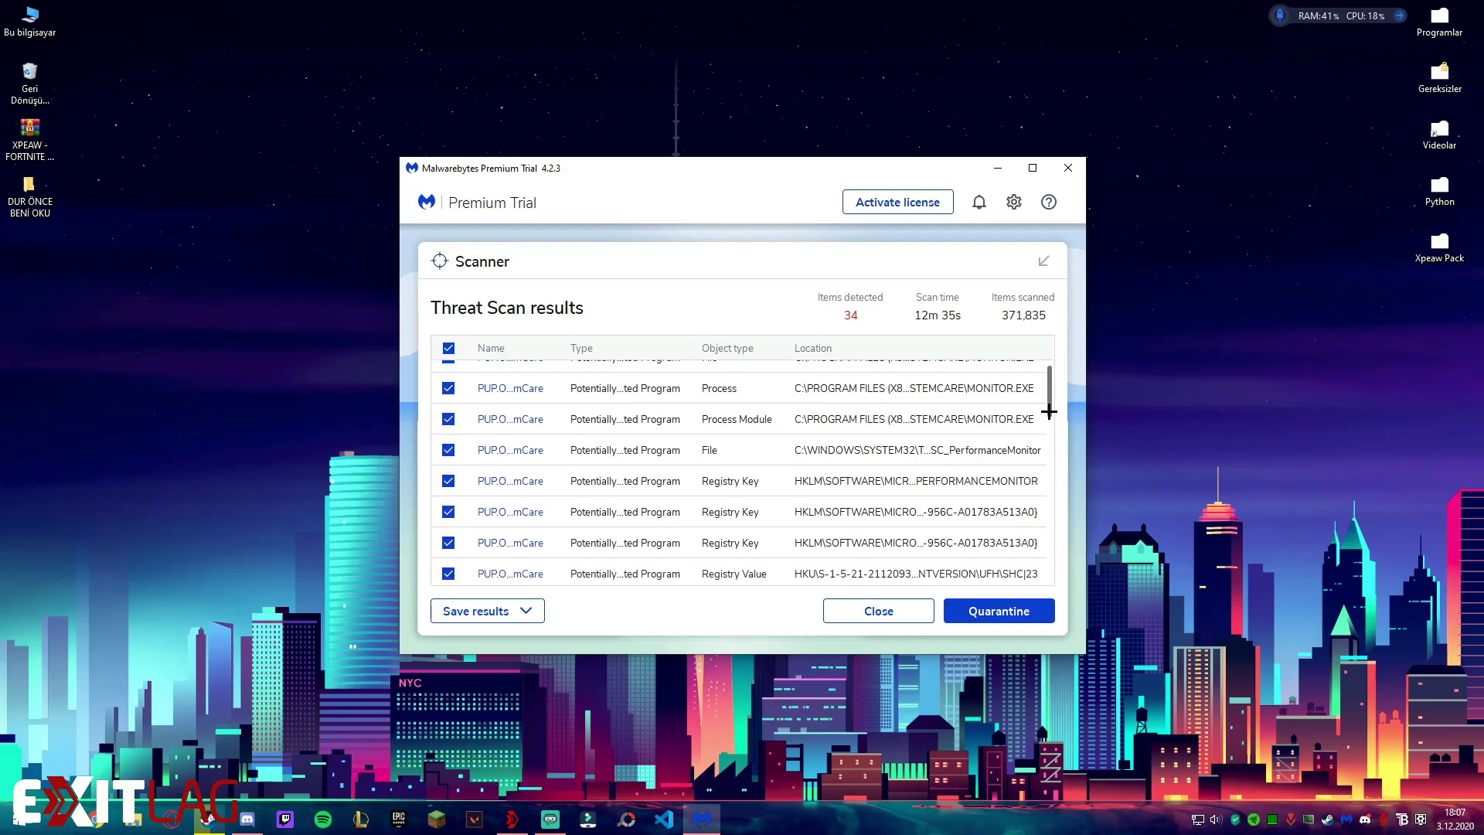
pyautogui.scroll(-2, 1045, 416)
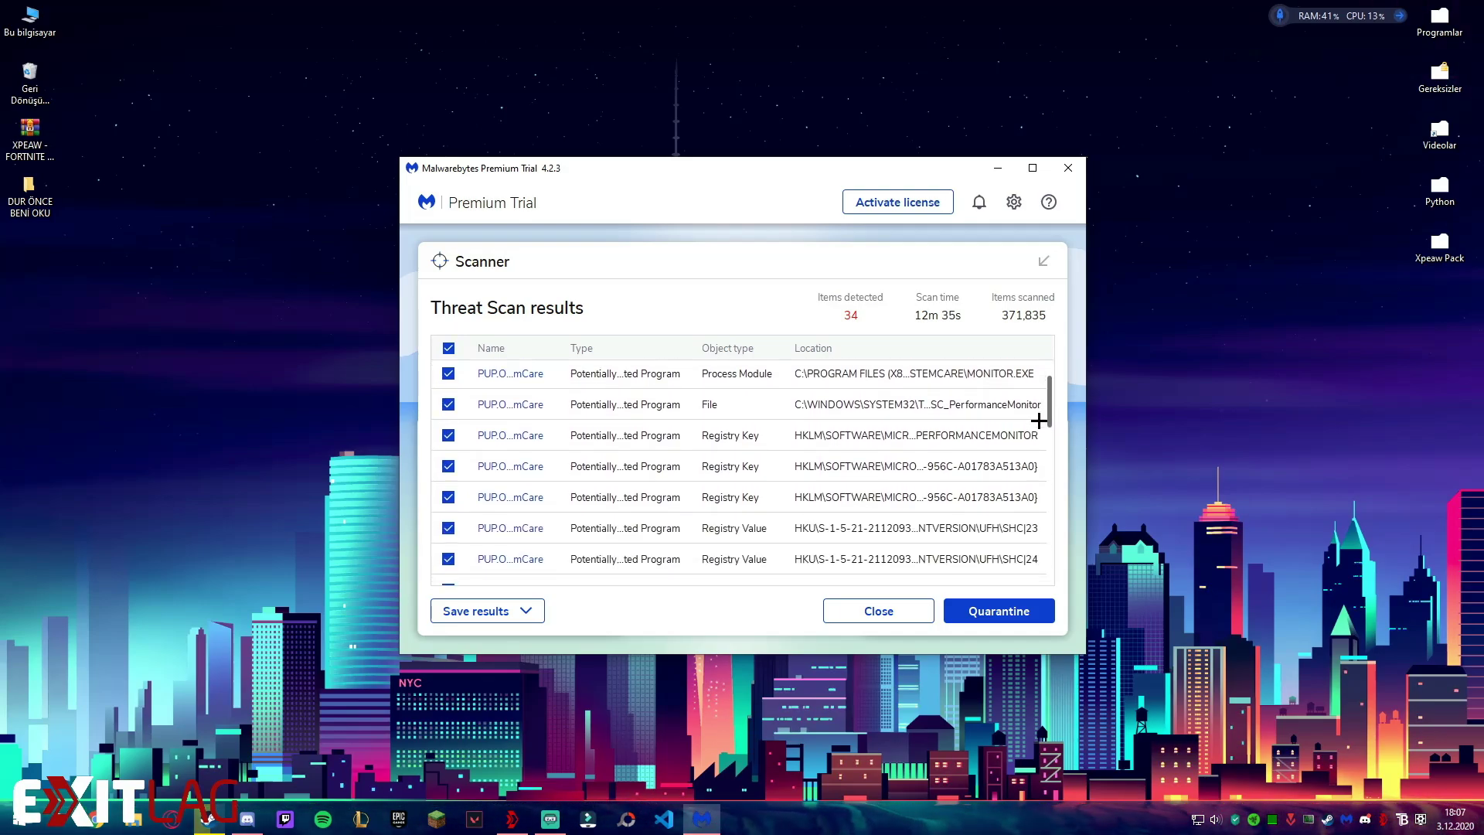
pyautogui.scroll(-5, 1032, 433)
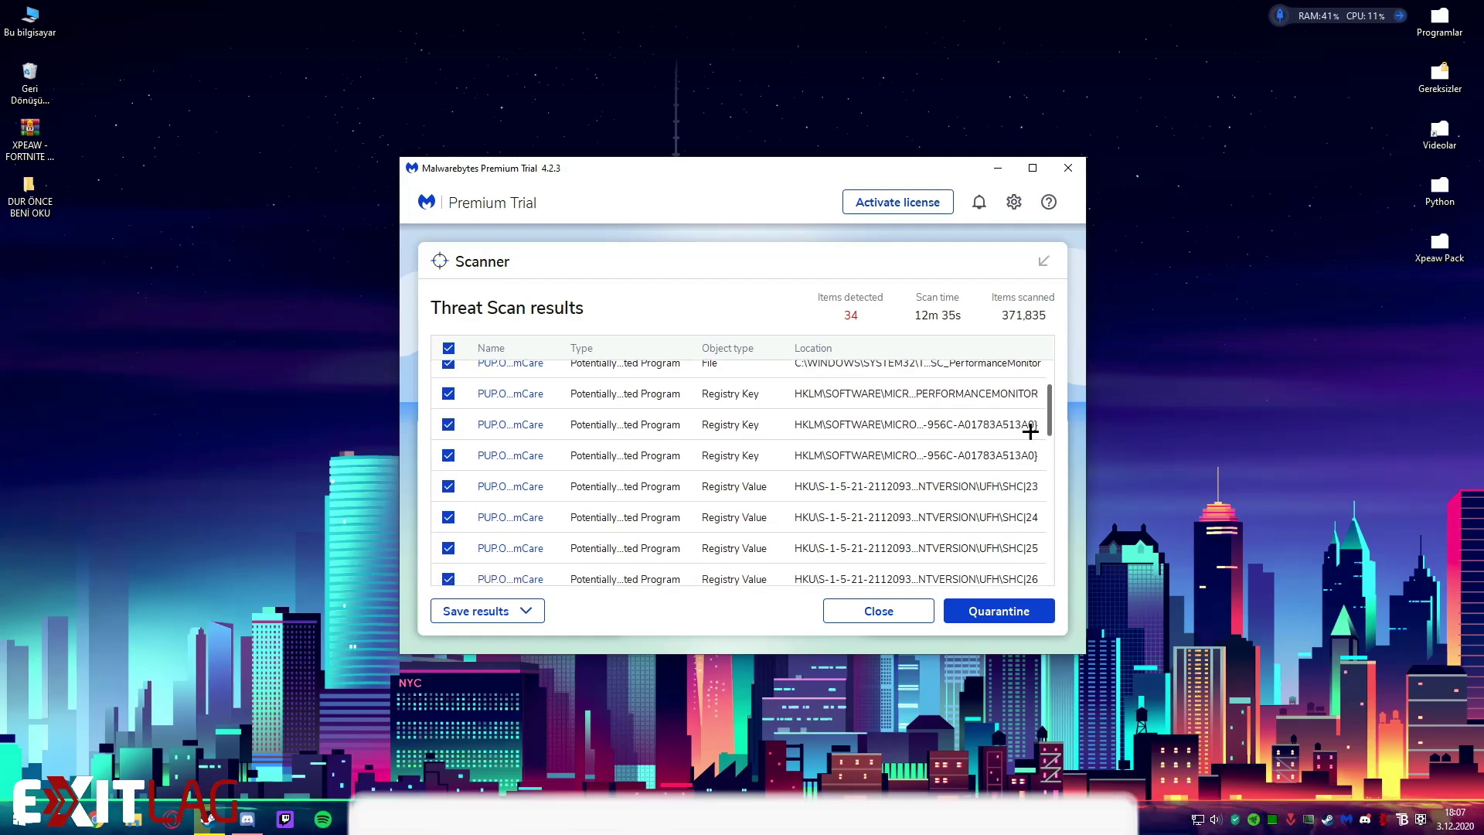
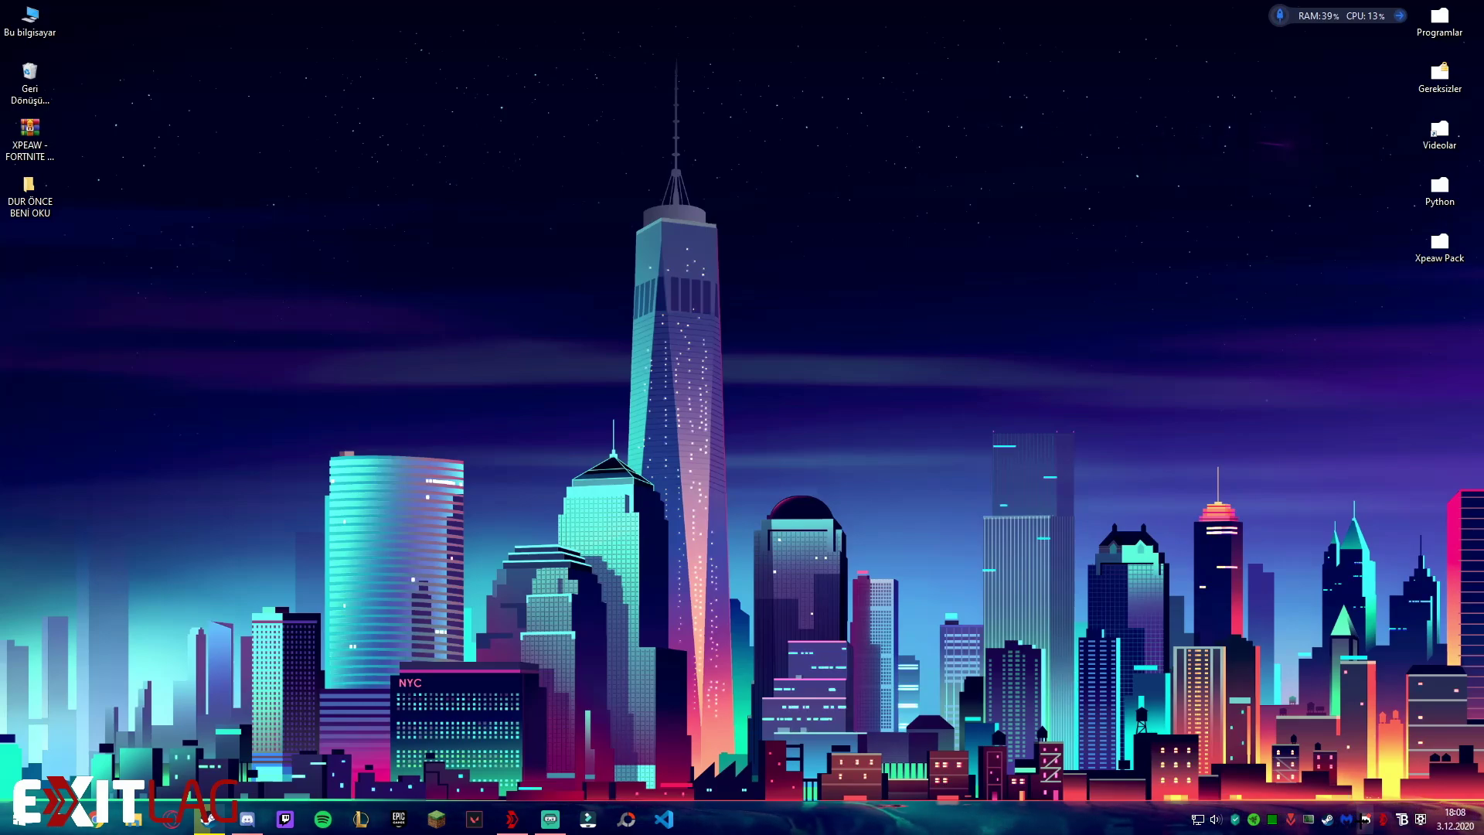
pyautogui.rightClick(620, 388)
pyautogui.click(698, 437)
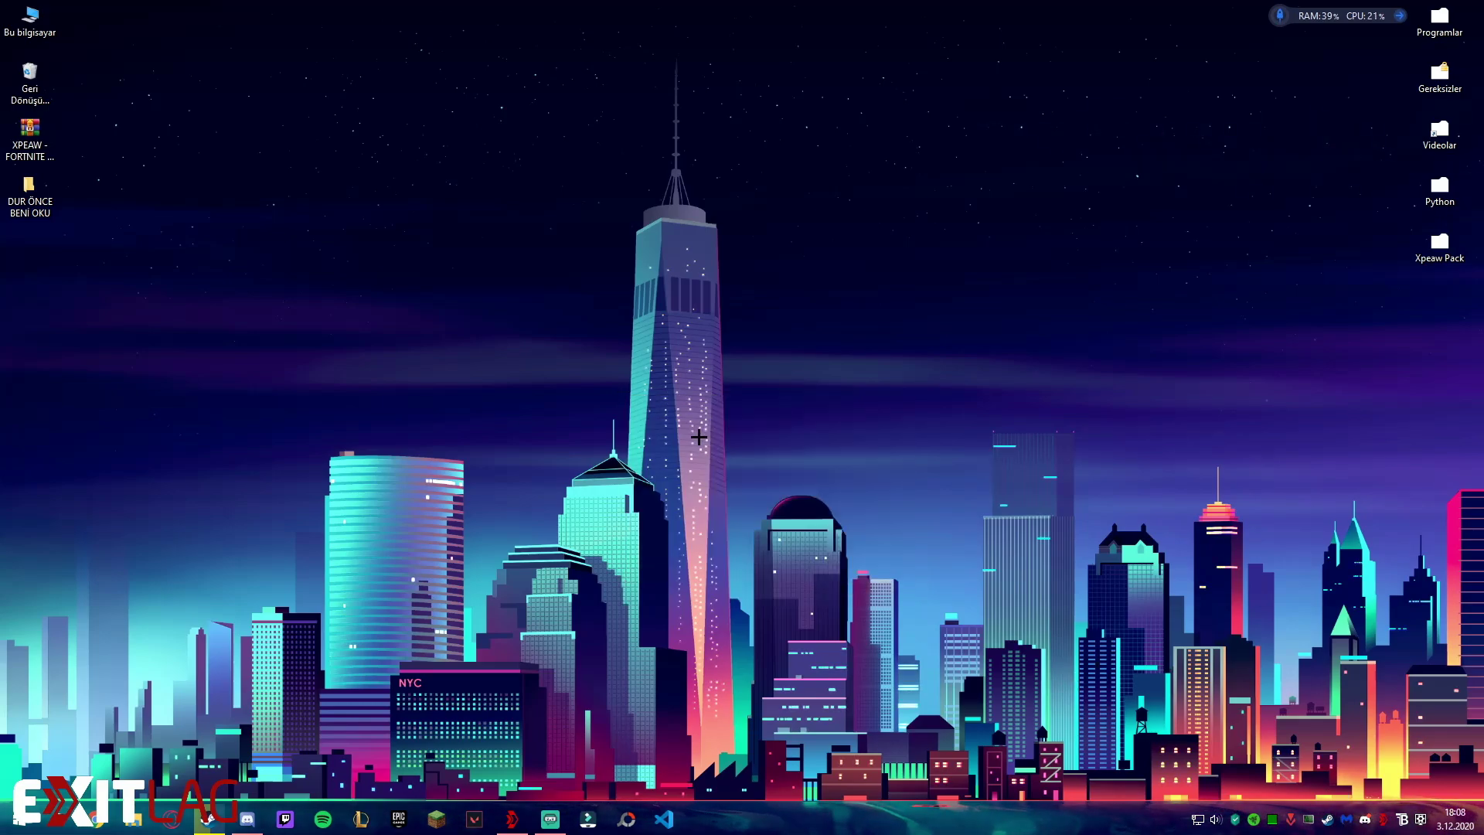
pyautogui.moveTo(1104, 586); pyautogui.dragTo(325, 174)
pyautogui.moveTo(331, 172); pyautogui.dragTo(1057, 630)
pyautogui.rightClick(779, 493)
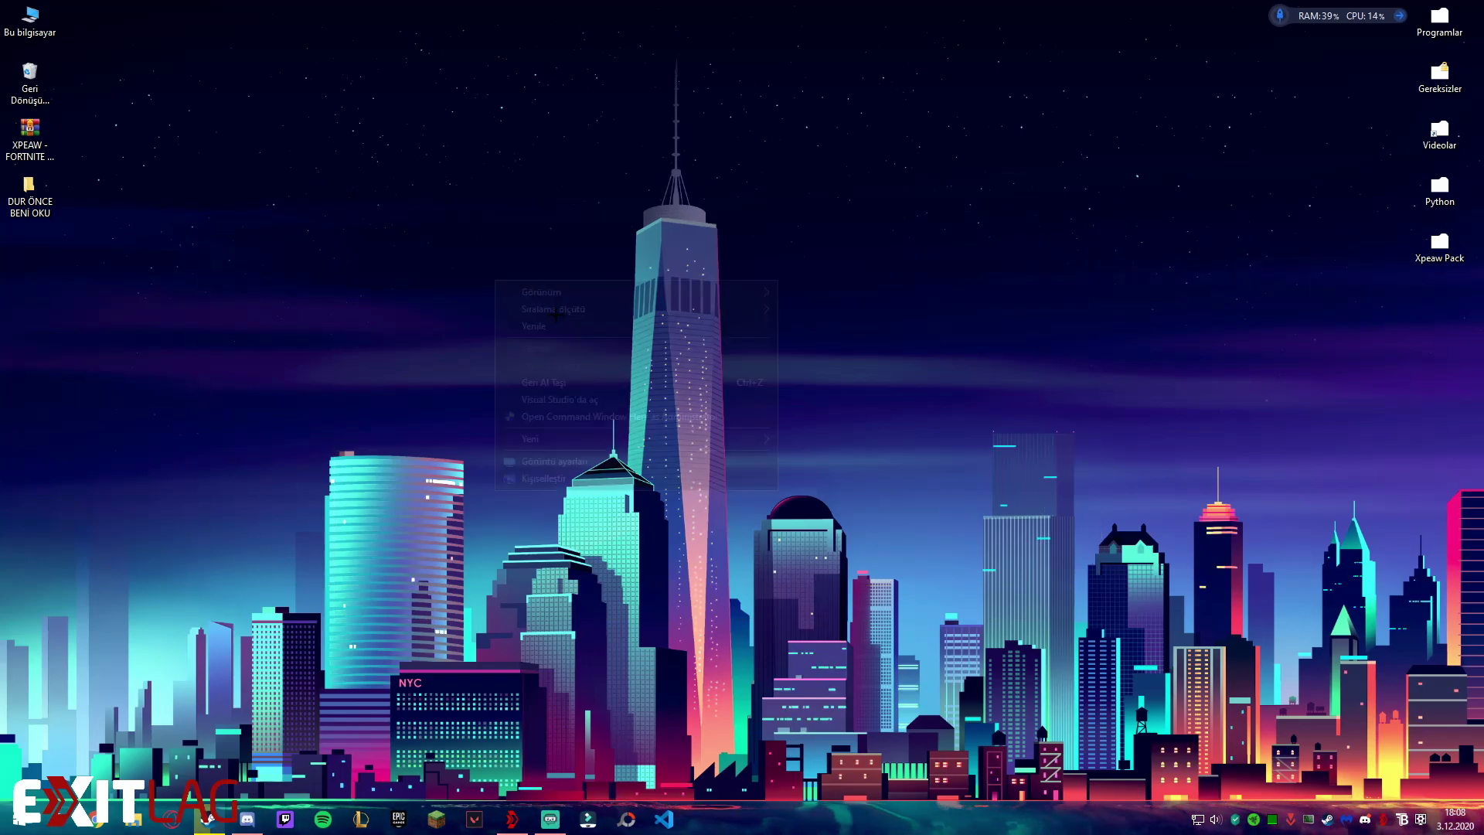
pyautogui.click(610, 323)
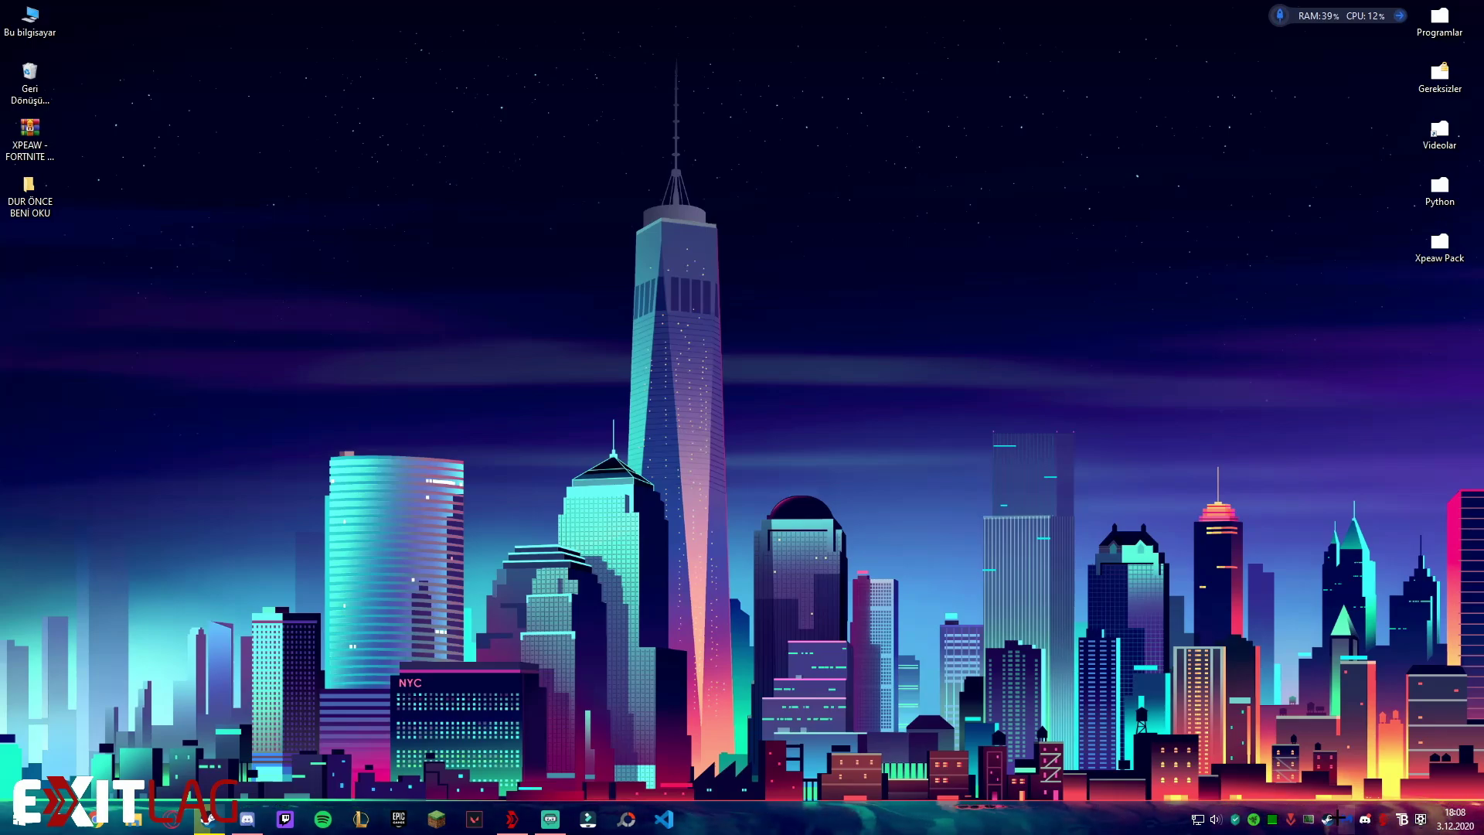
pyautogui.moveTo(211, 203); pyautogui.dragTo(350, 292)
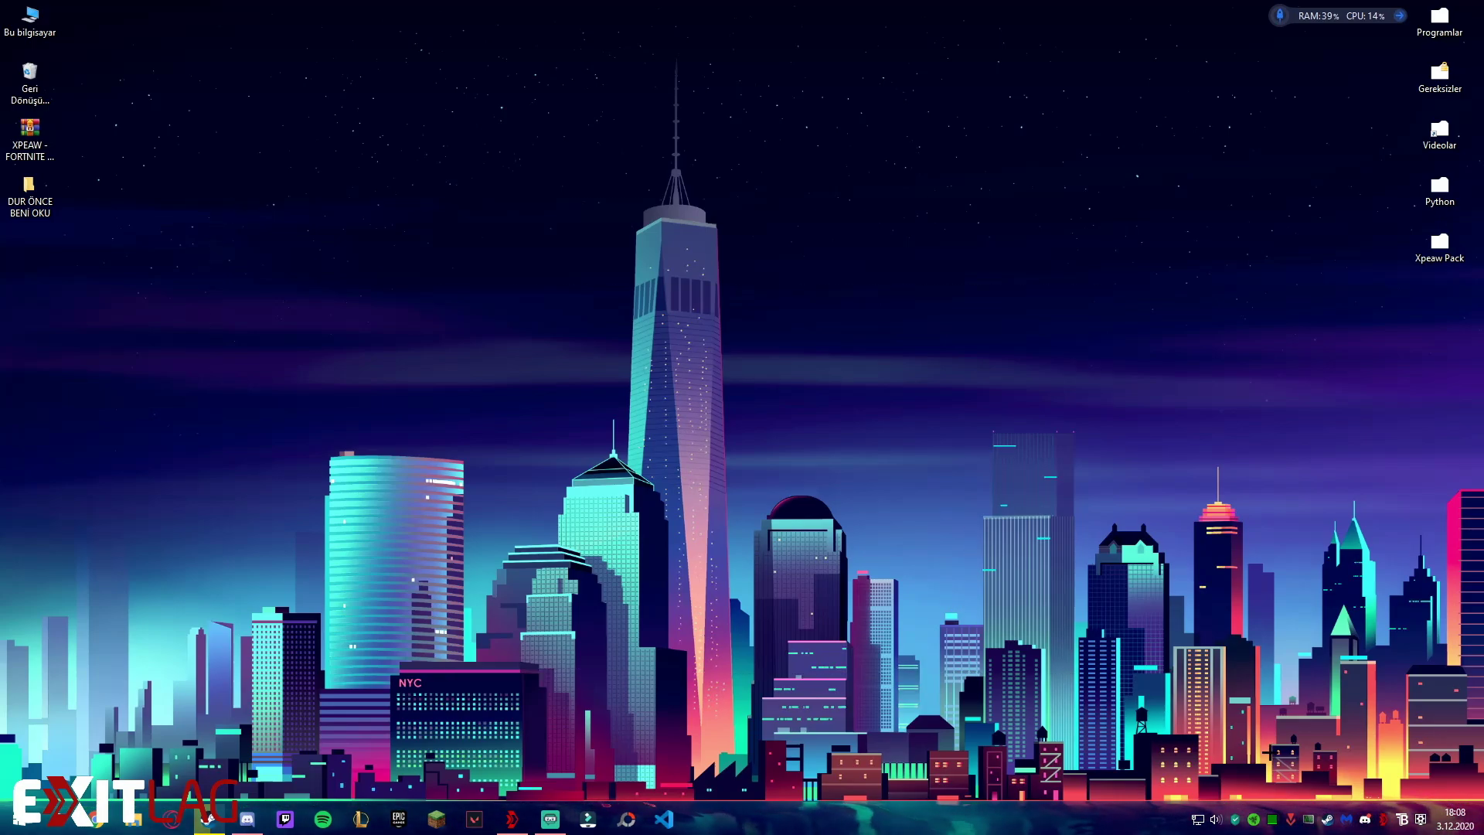
pyautogui.moveTo(467, 348); pyautogui.dragTo(753, 561)
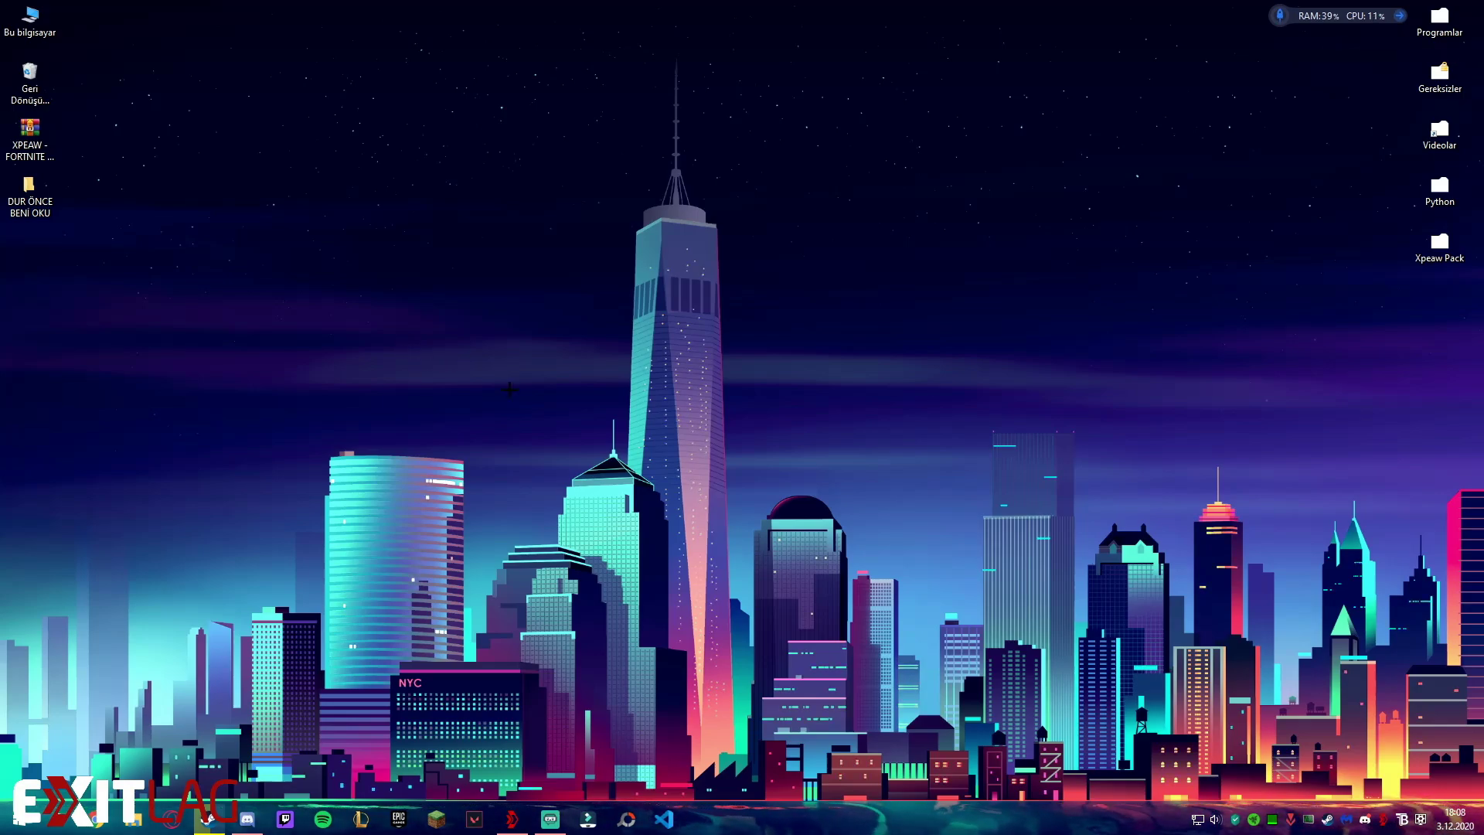
pyautogui.moveTo(447, 204); pyautogui.dragTo(1131, 544)
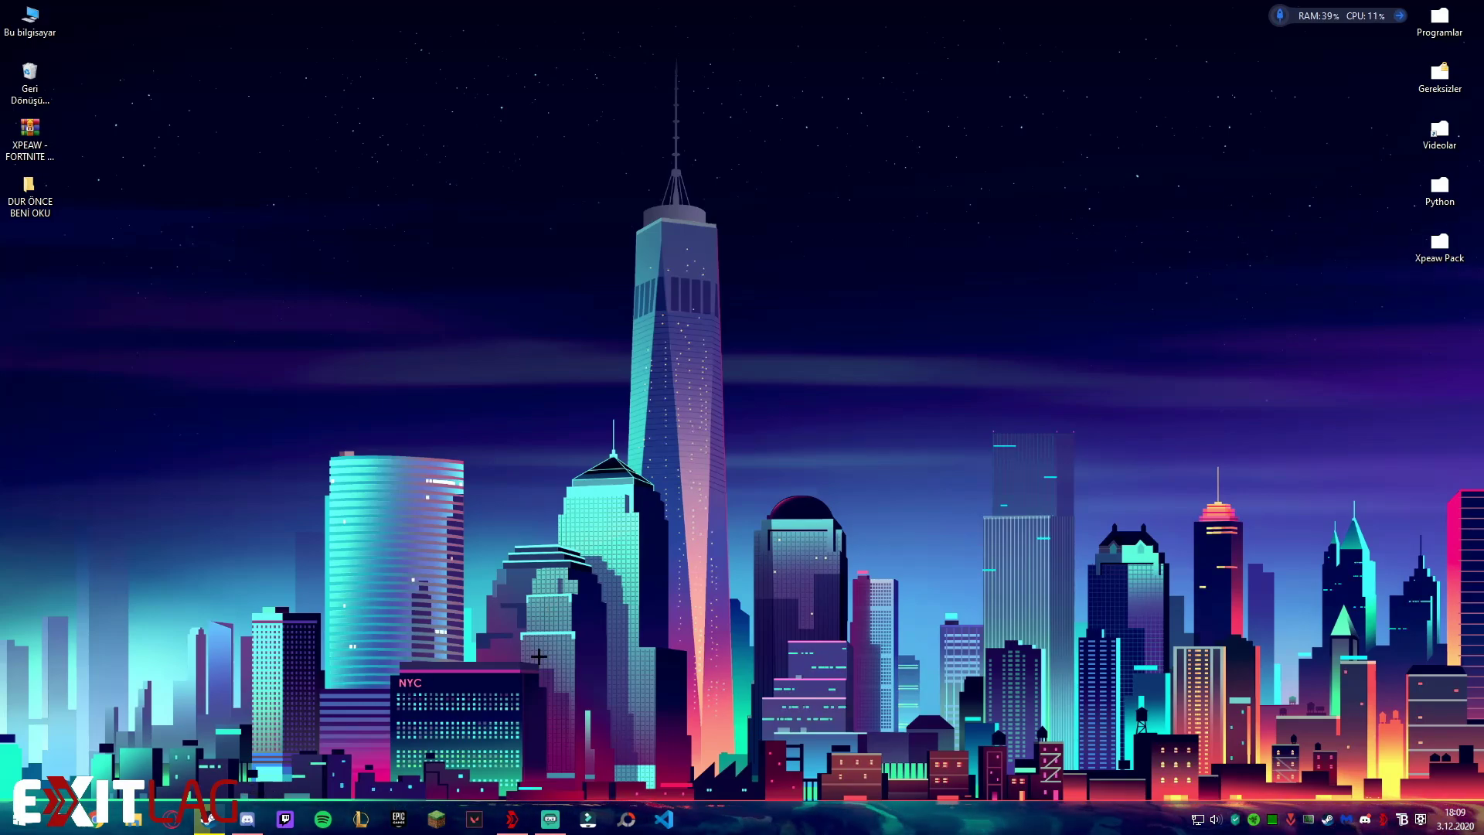
pyautogui.press('super')
pyautogui.write('g')
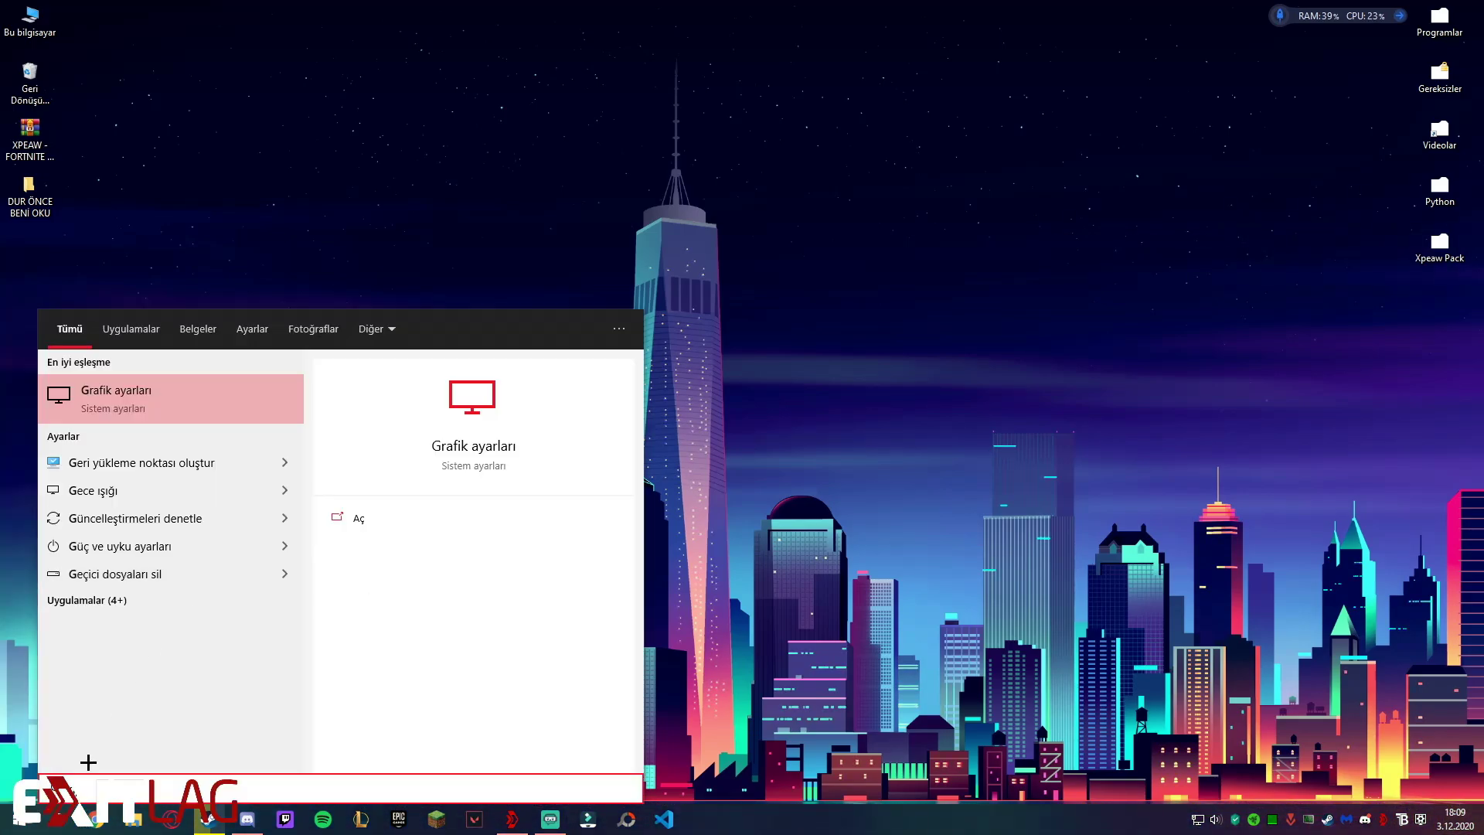
pyautogui.press('super')
pyautogui.press('super')
pyautogui.press('super')
# Run winver to check the installed Windows version and close the version dialog.
pyautogui.press('super')
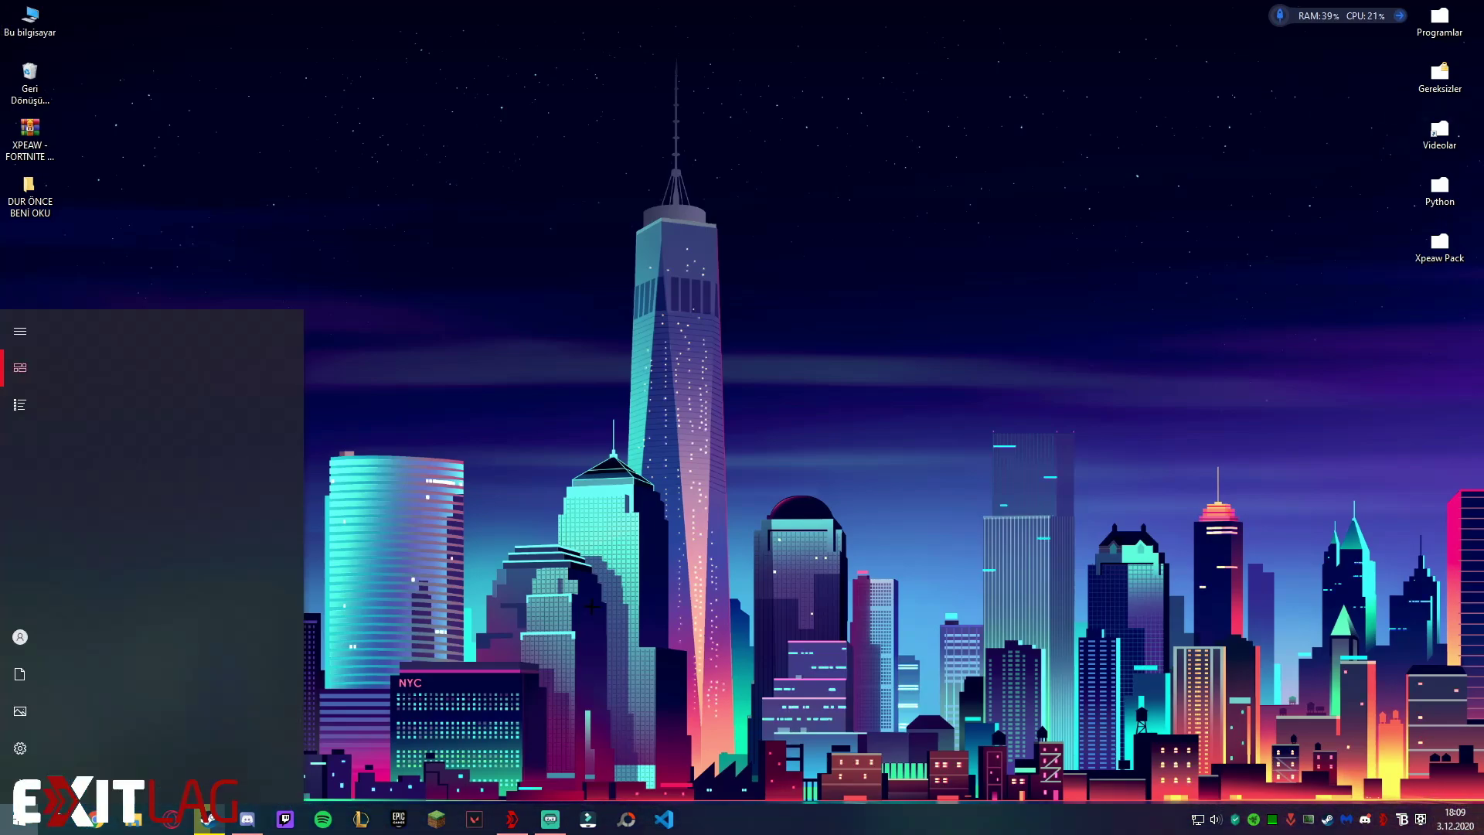
pyautogui.write('winver')
pyautogui.press('Return')
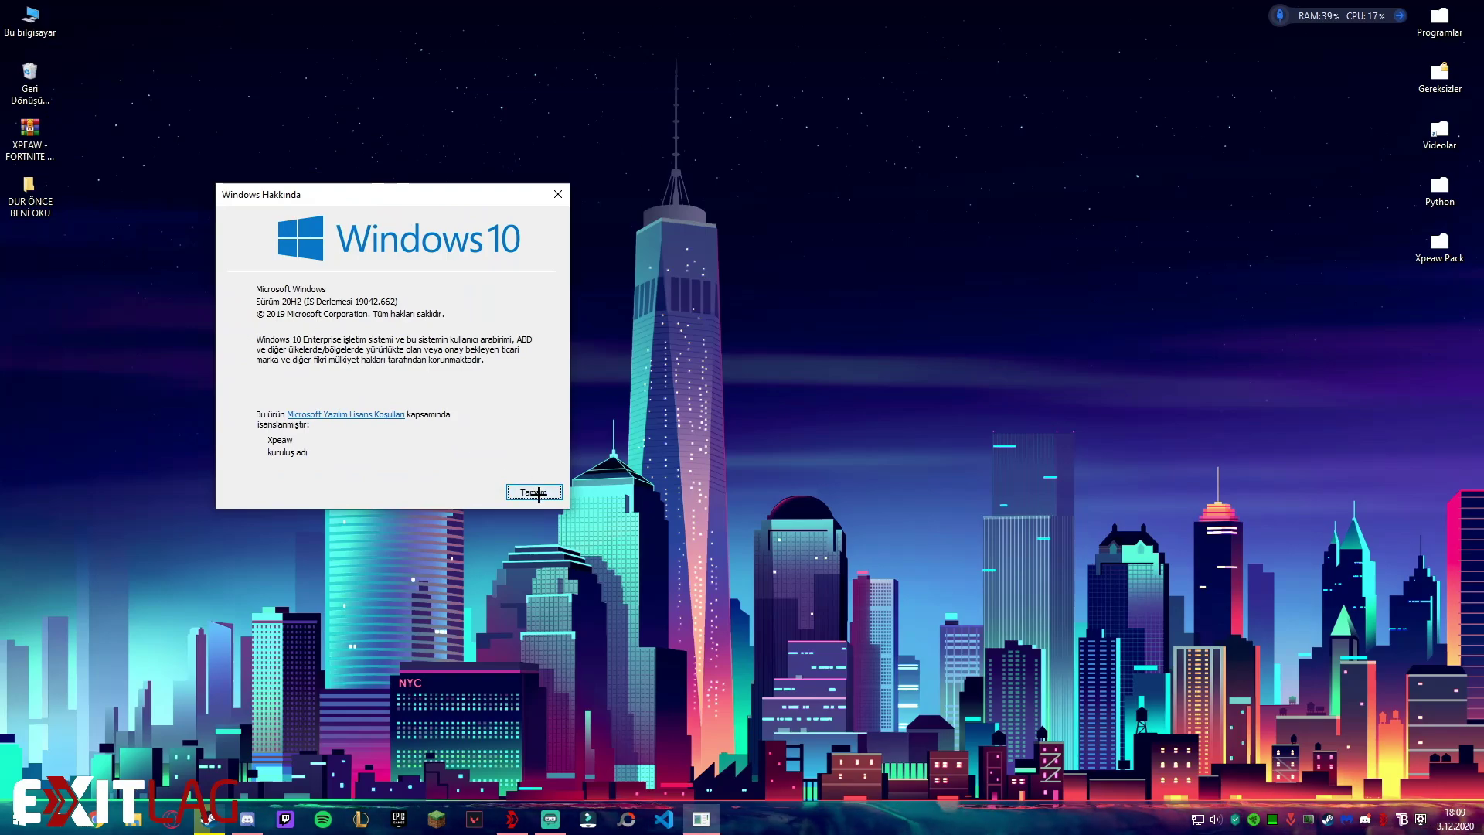
pyautogui.click(533, 492)
pyautogui.doubleClick(565, 479)
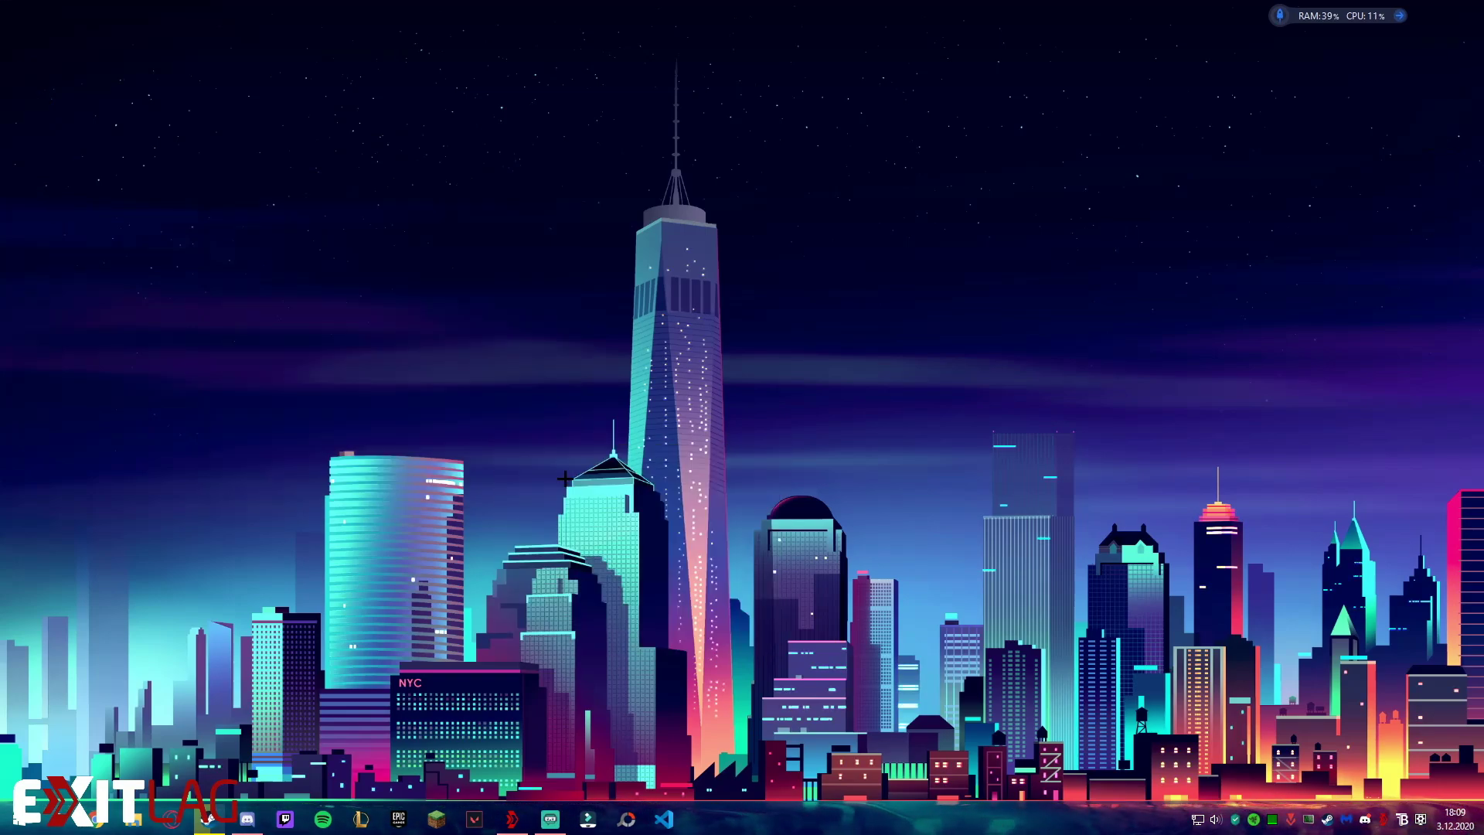
pyautogui.doubleClick(565, 479)
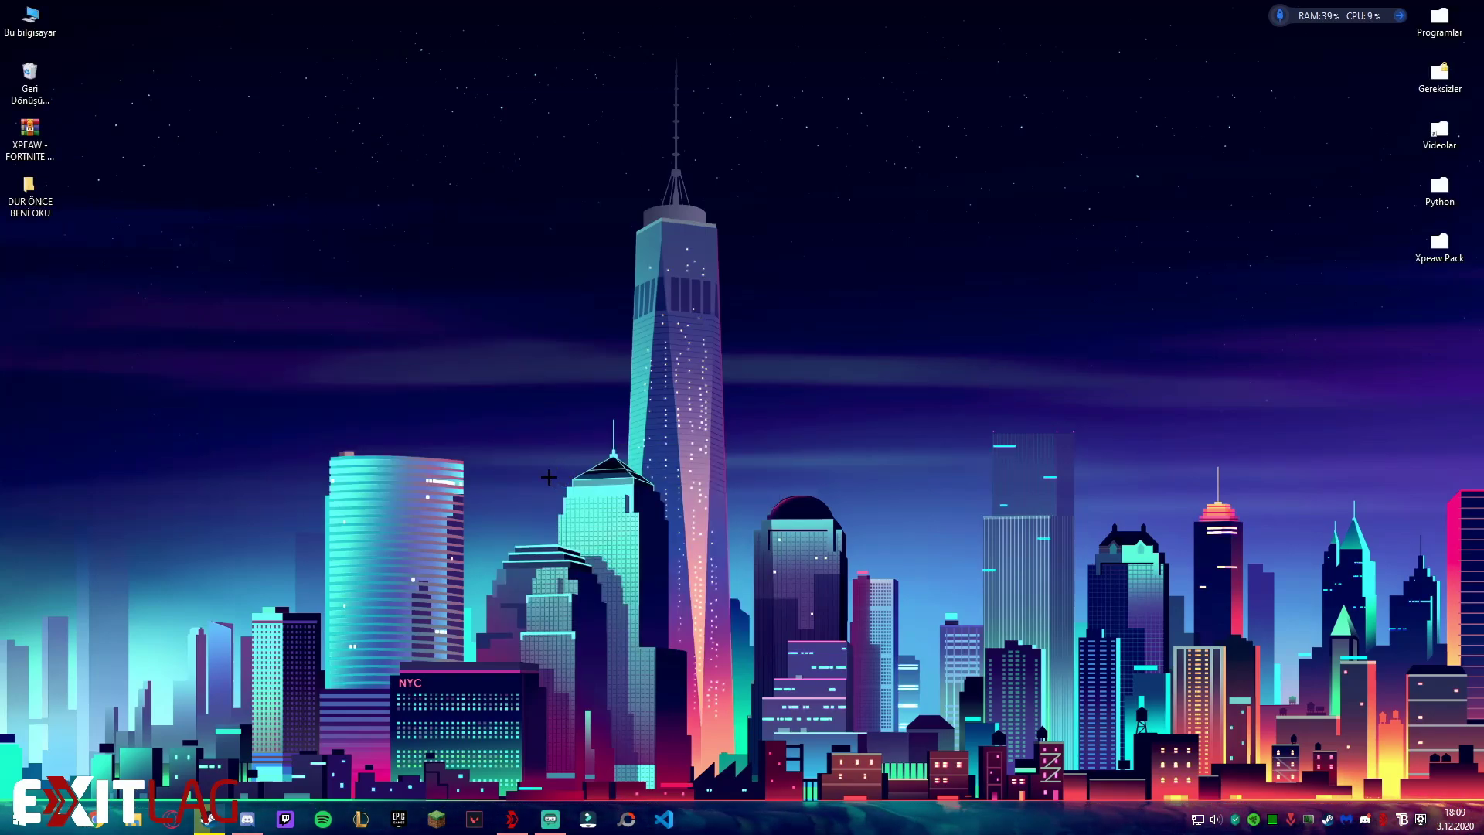
# Search Windows for "grafik", open Grafik ayarları and look over the variable refresh rate setting and the app performance list.
pyautogui.press('super')
pyautogui.write('grafik')
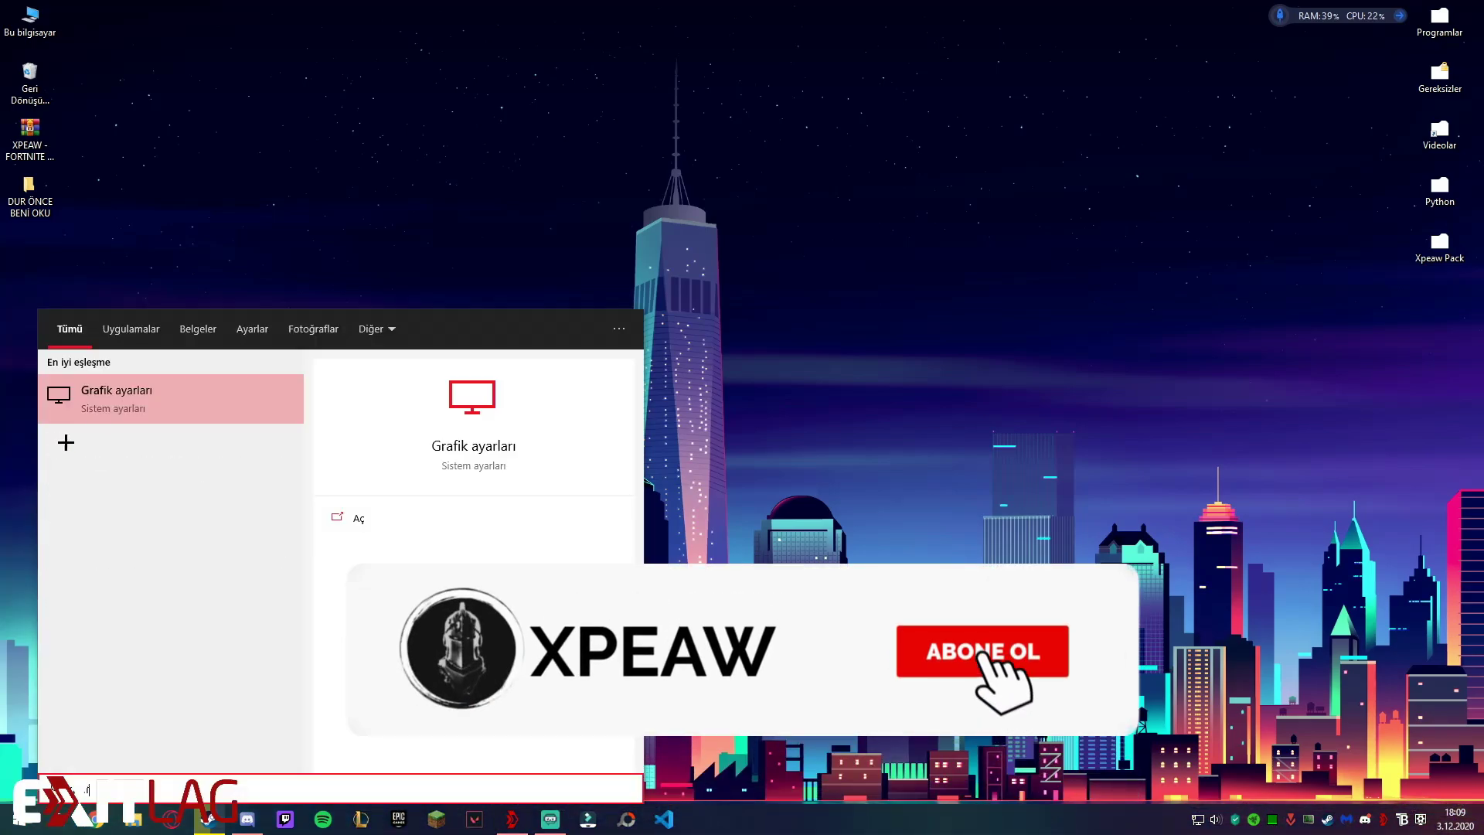
pyautogui.press('Return')
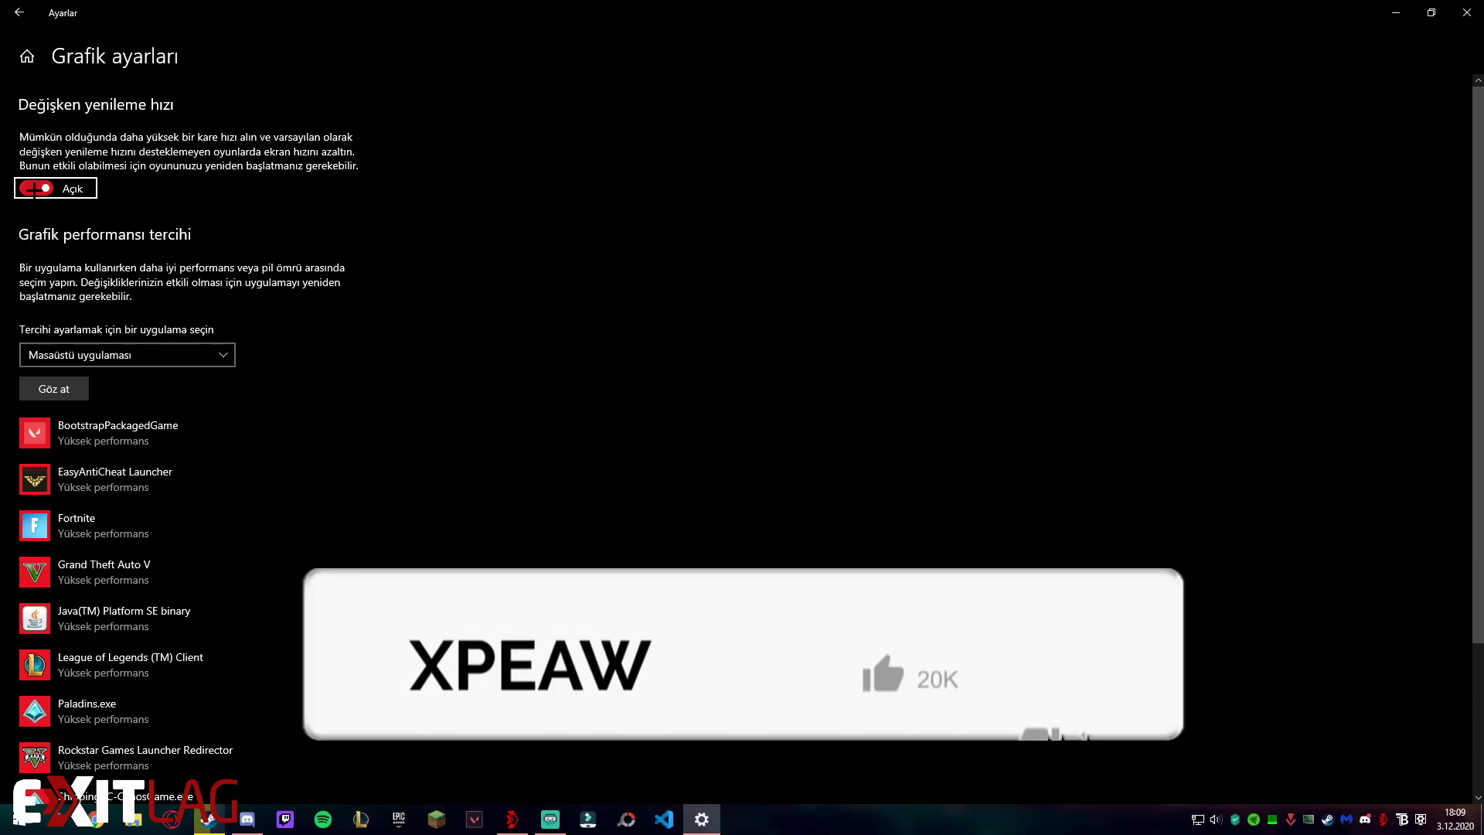
pyautogui.scroll(-2, 116, 502)
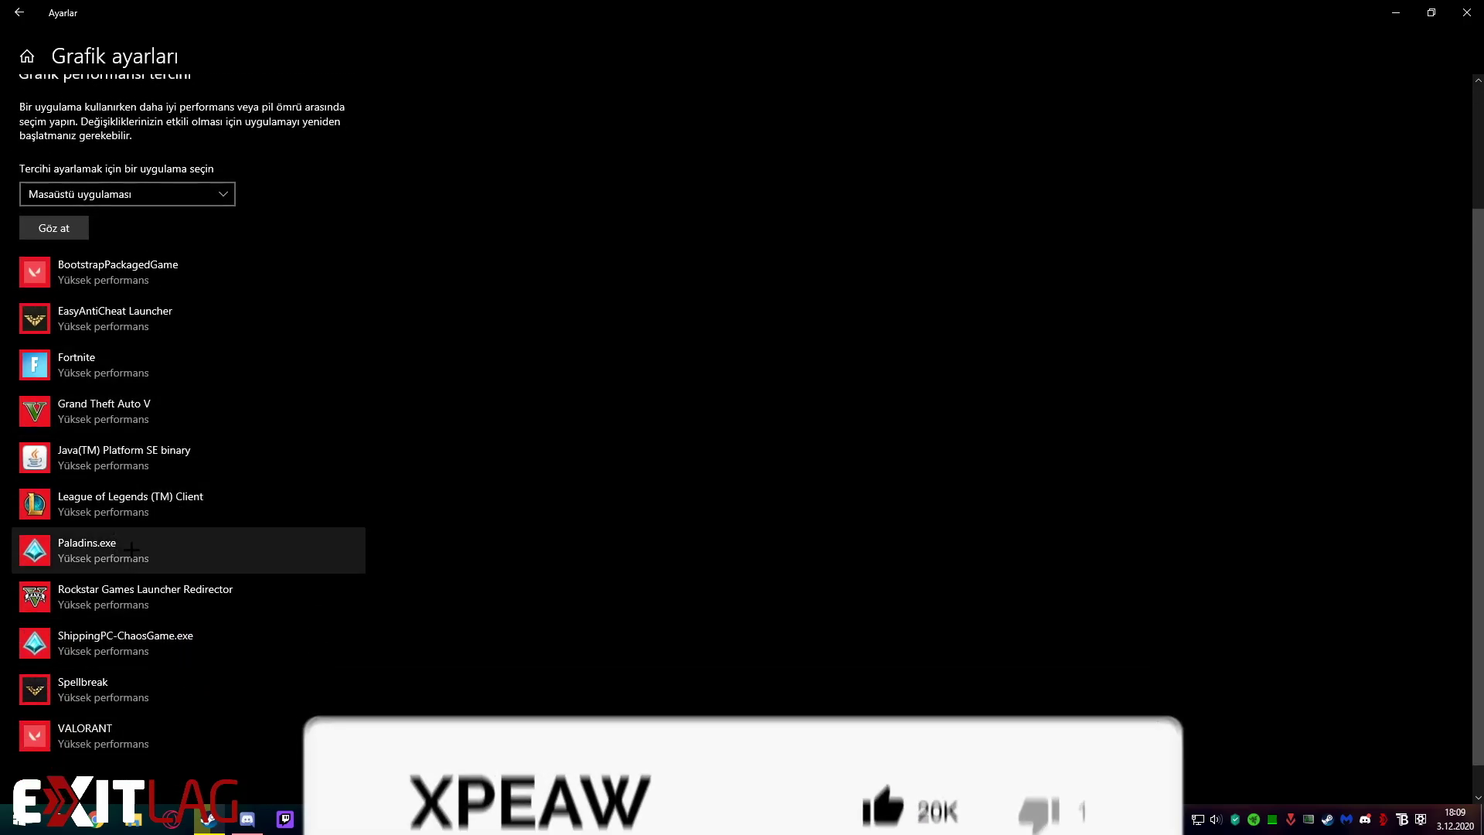
# View Fortnite's graphics preference options, cancel without changing them, close the graphics settings and refresh the desktop.
pyautogui.click(50, 375)
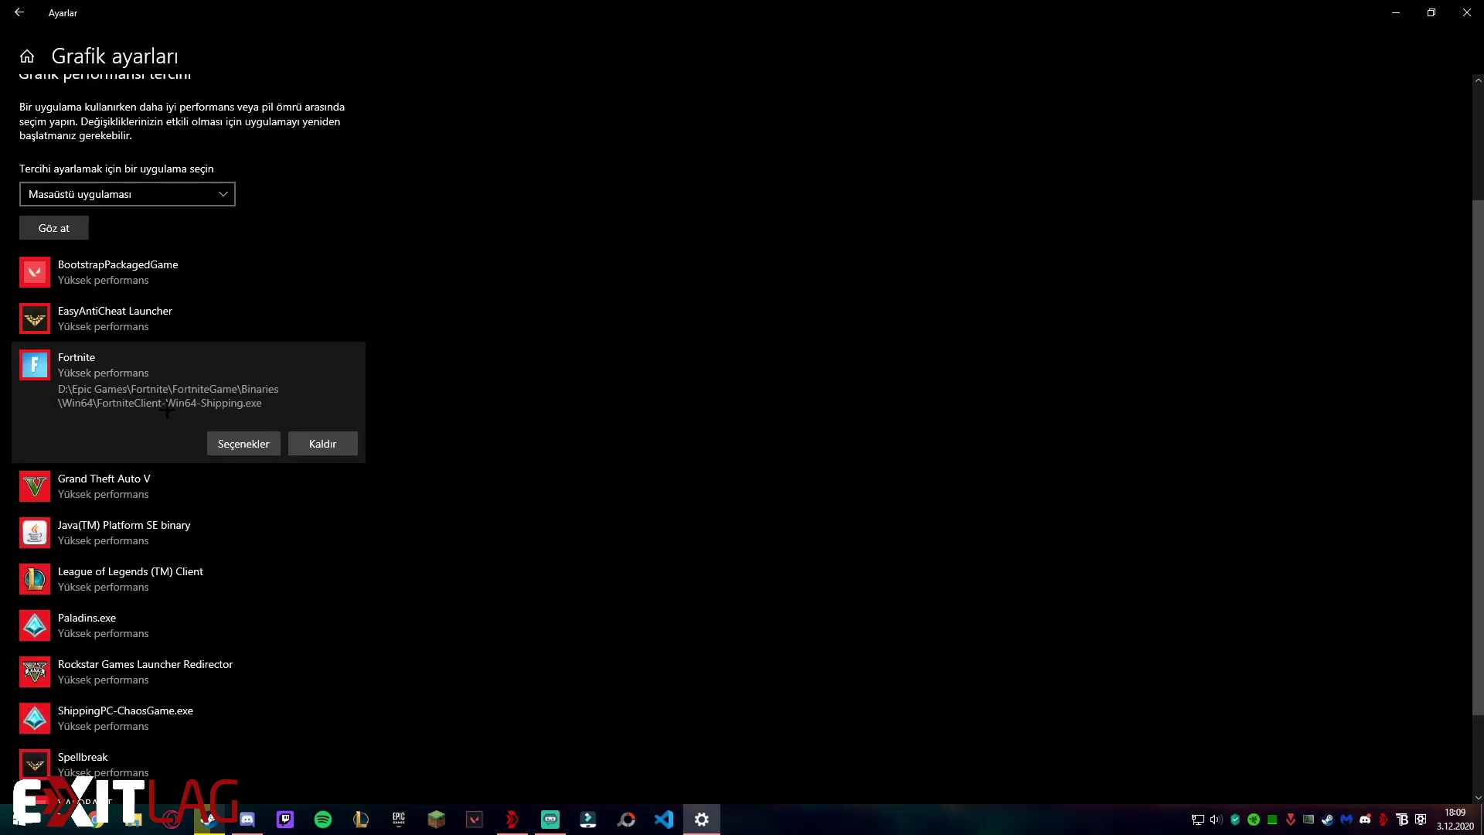
pyautogui.click(222, 444)
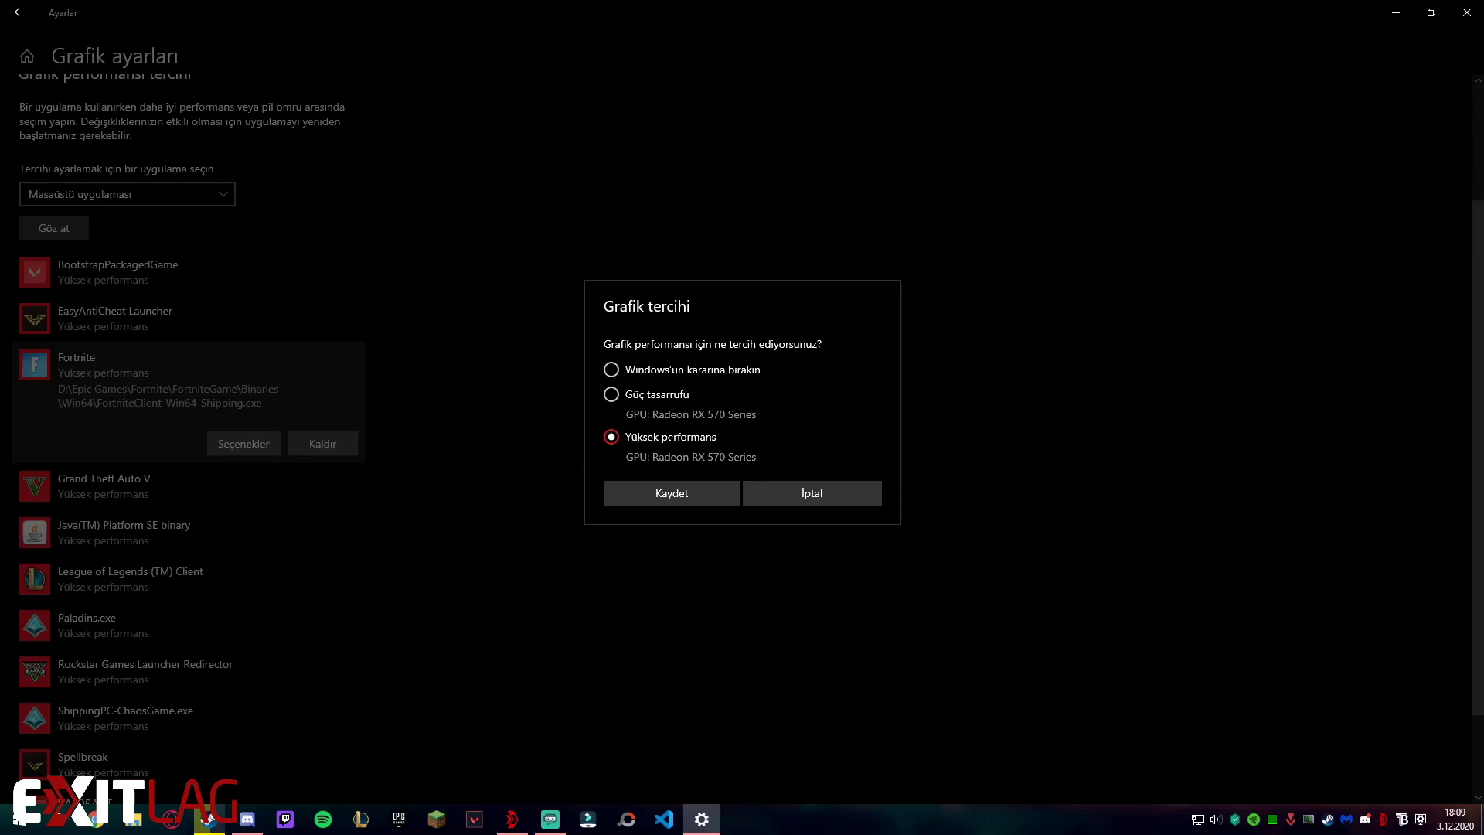
pyautogui.click(811, 493)
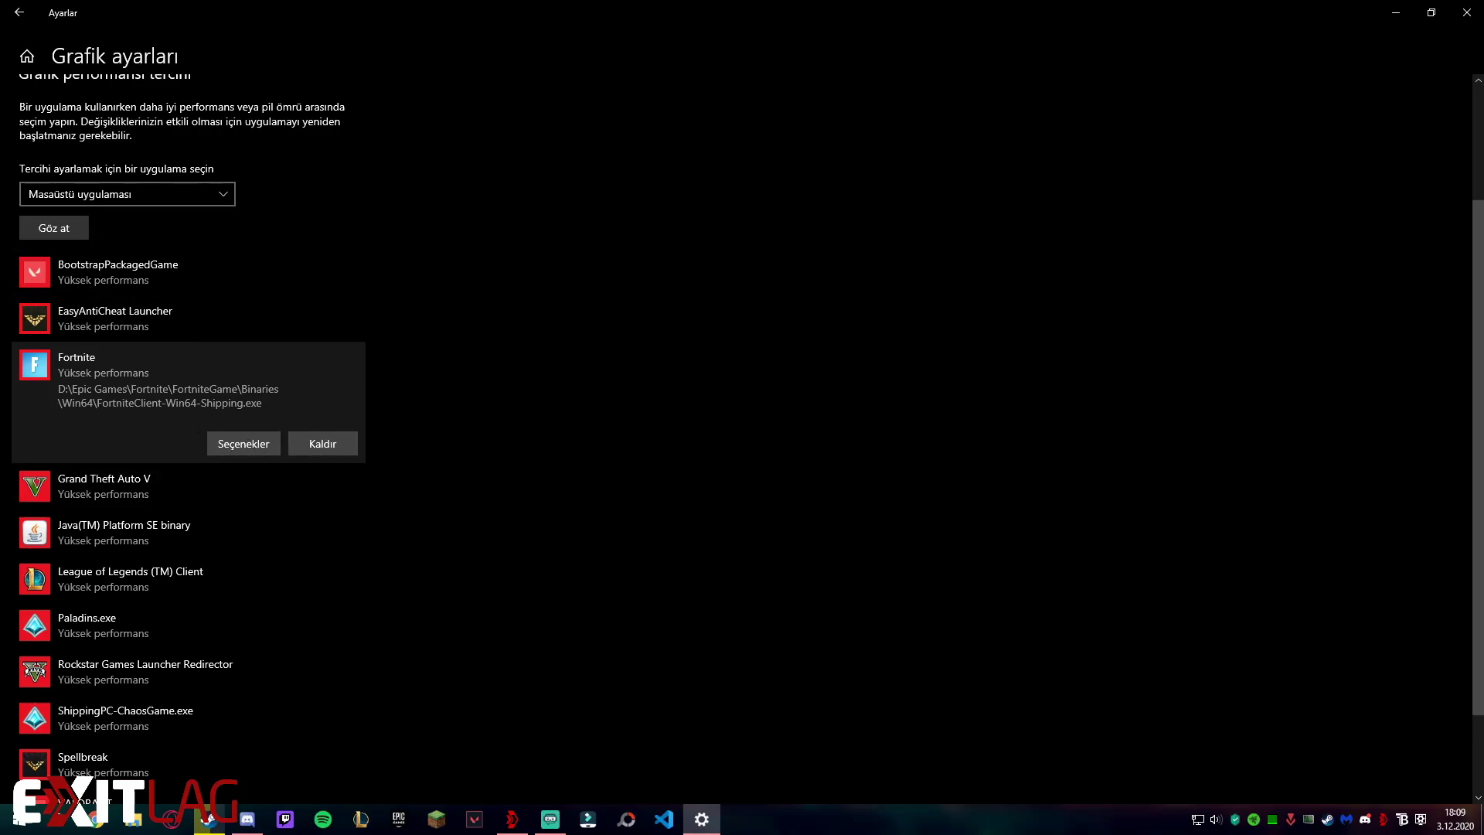
pyautogui.click(1466, 12)
pyautogui.rightClick(391, 368)
pyautogui.click(447, 417)
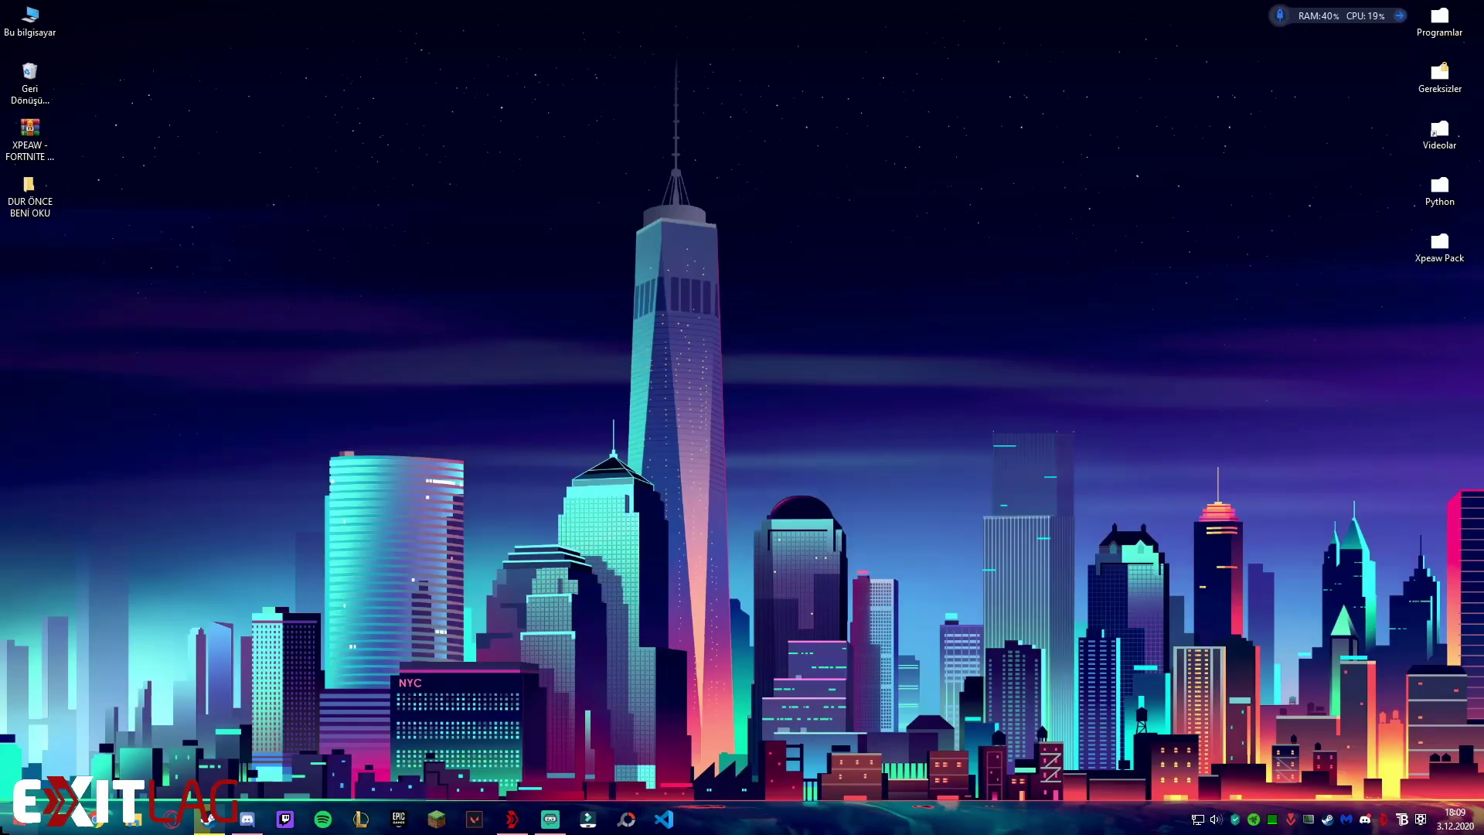
# Open Device Manager, expand Sistem aygıtları and view the available actions for Yüksek duyarlıklı olay süreölçeri without applying any.
pyautogui.rightClick(19, 819)
pyautogui.click(55, 506)
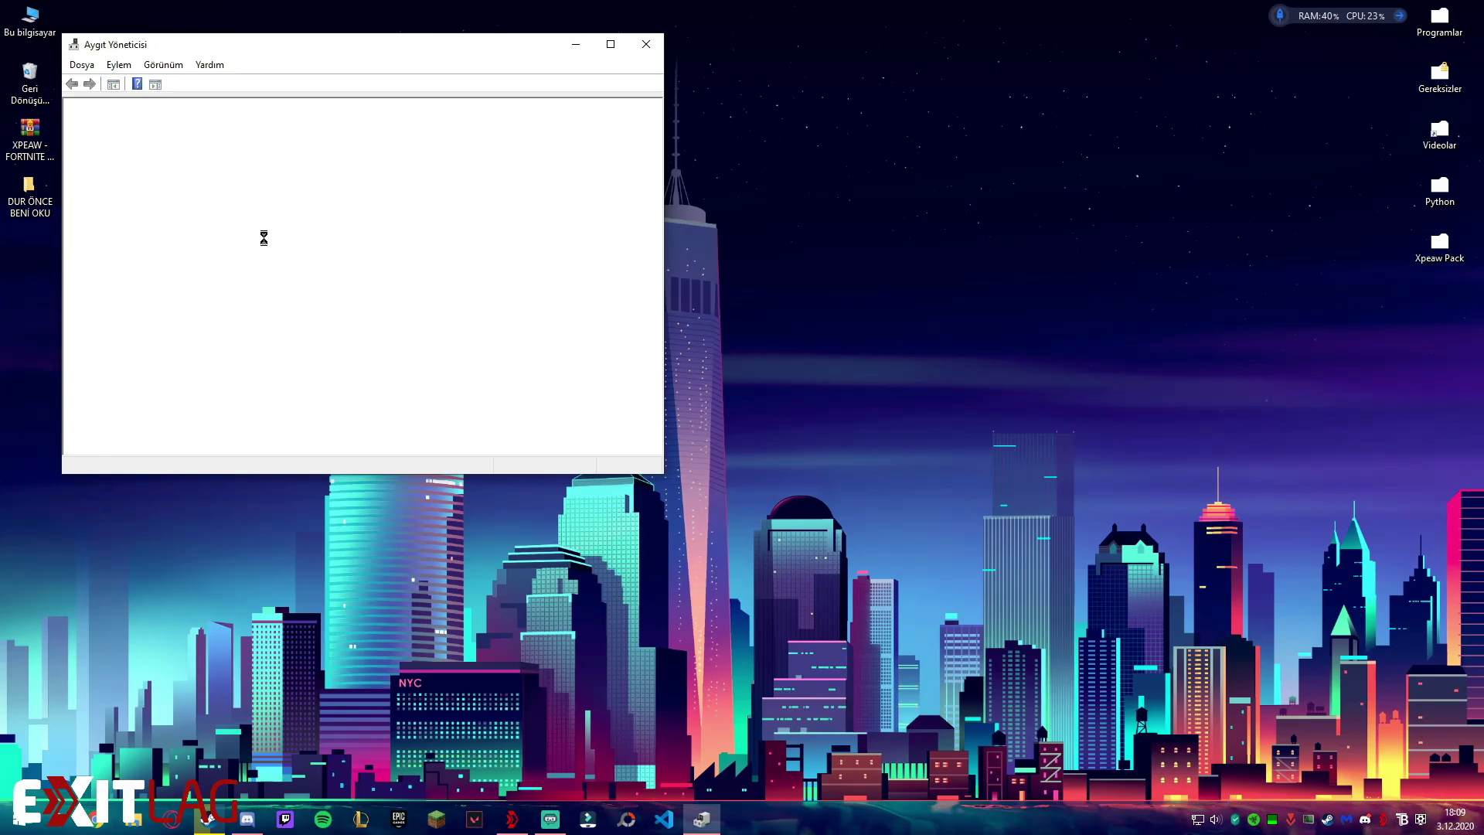
pyautogui.click(143, 341)
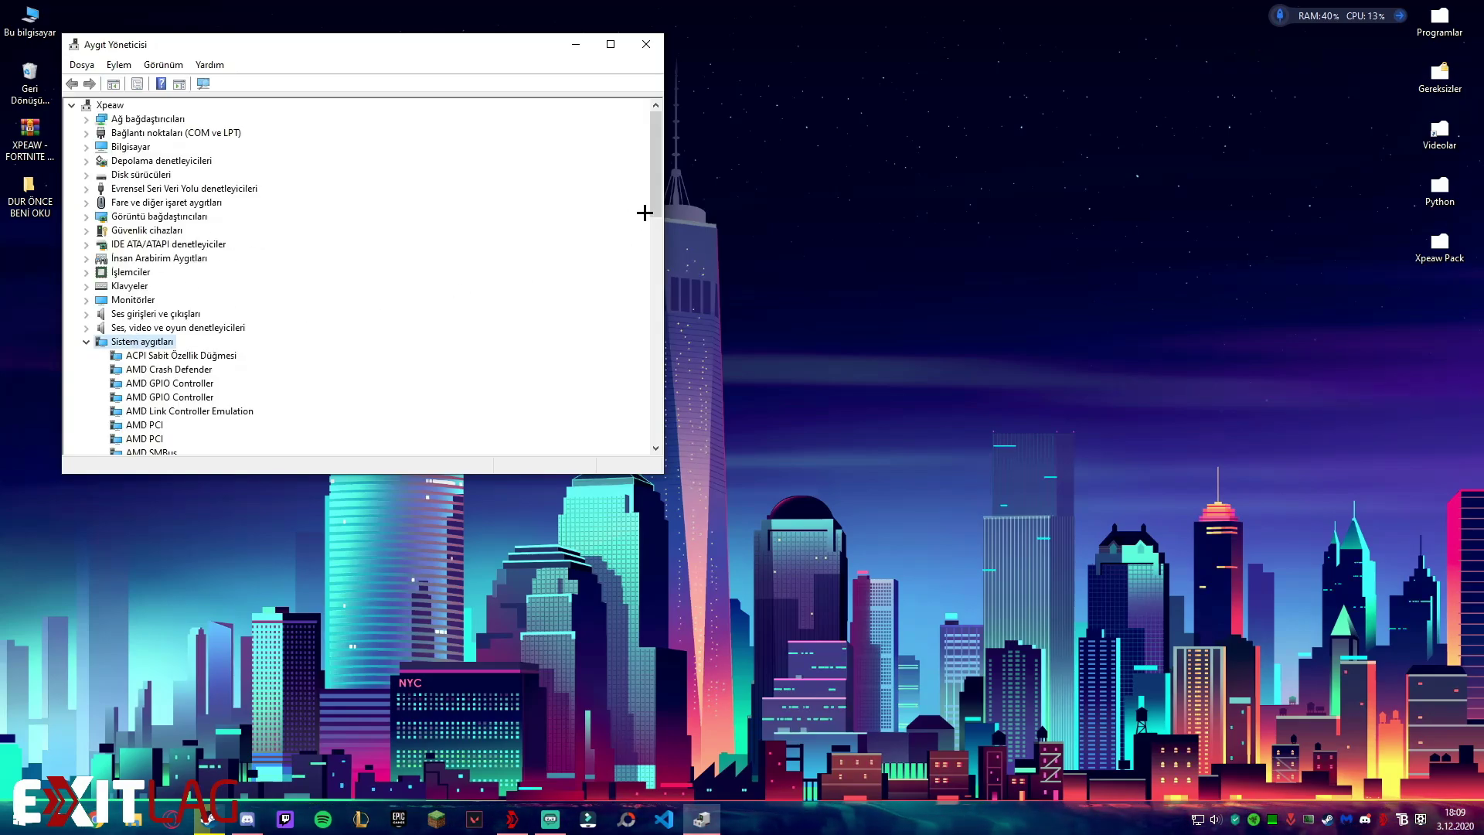
pyautogui.scroll(-15, 645, 212)
pyautogui.click(164, 399)
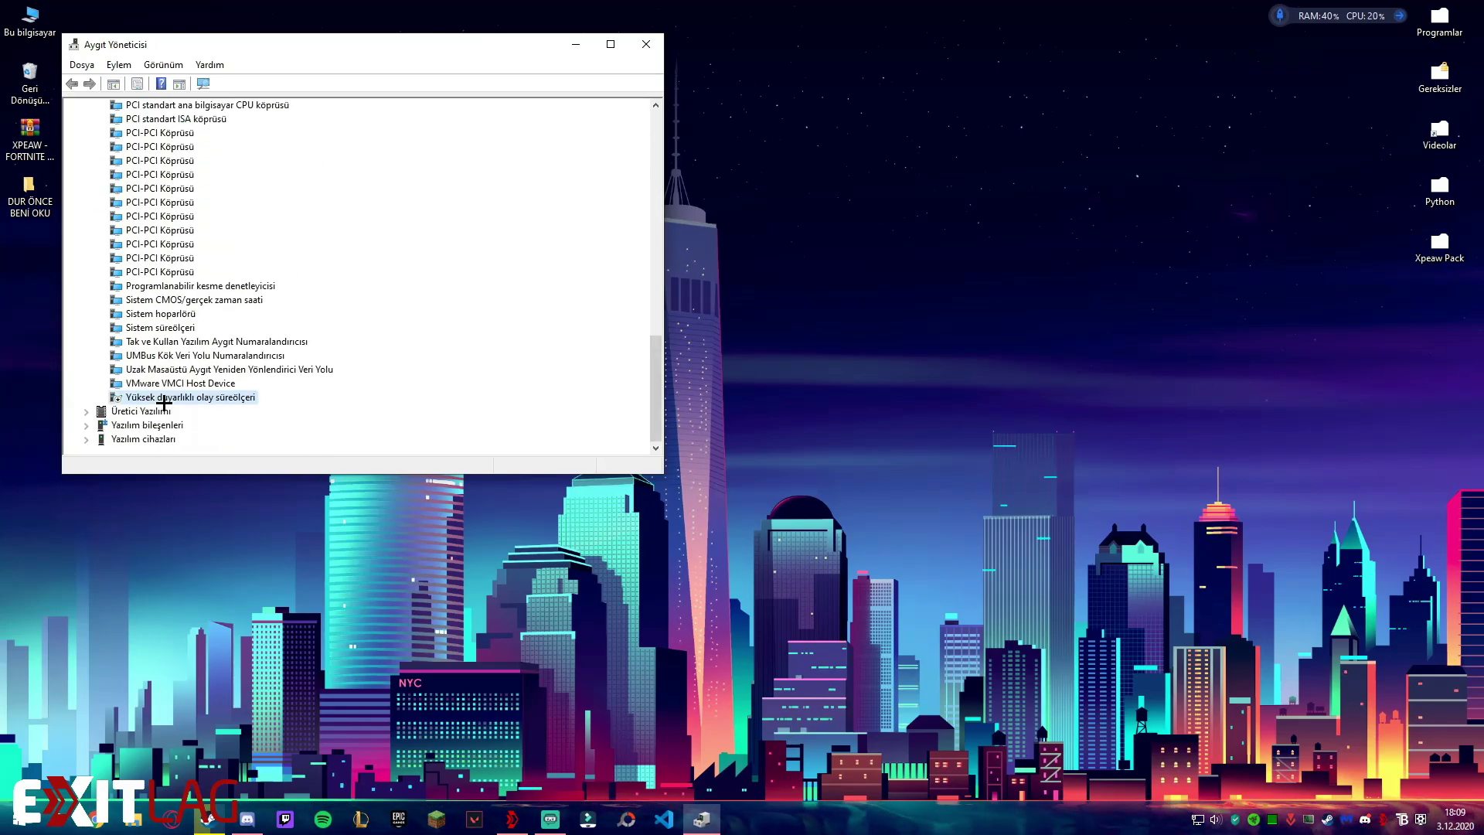
pyautogui.rightClick(223, 400)
pyautogui.press('Escape')
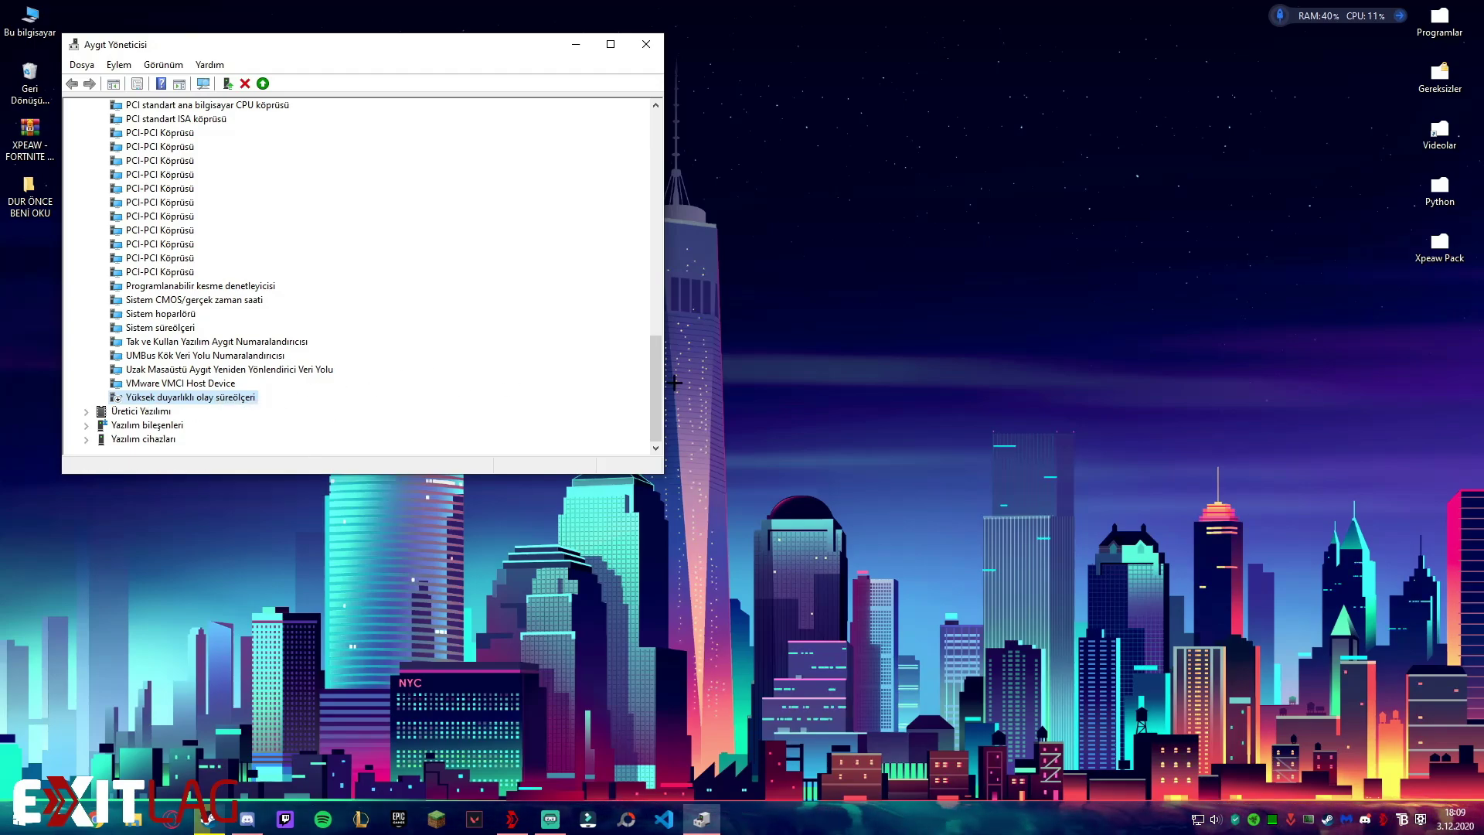
# Expand Disk sürücüleri, view the write-caching policies in the Force MP510 drive's properties and close them.
pyautogui.moveTo(655, 381); pyautogui.dragTo(550, 195)
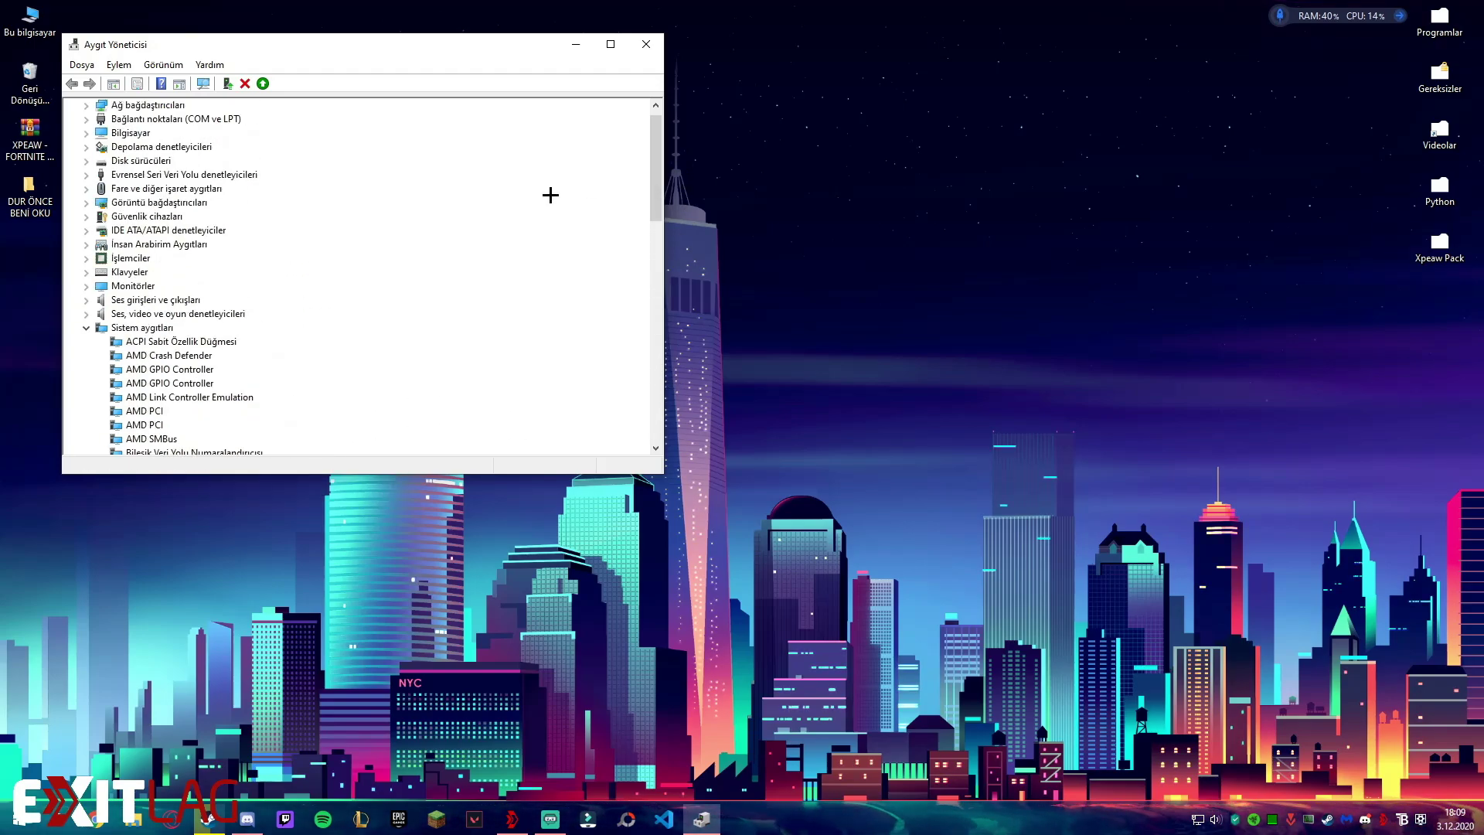
pyautogui.doubleClick(158, 160)
pyautogui.click(136, 174)
pyautogui.rightClick(139, 173)
pyautogui.click(186, 242)
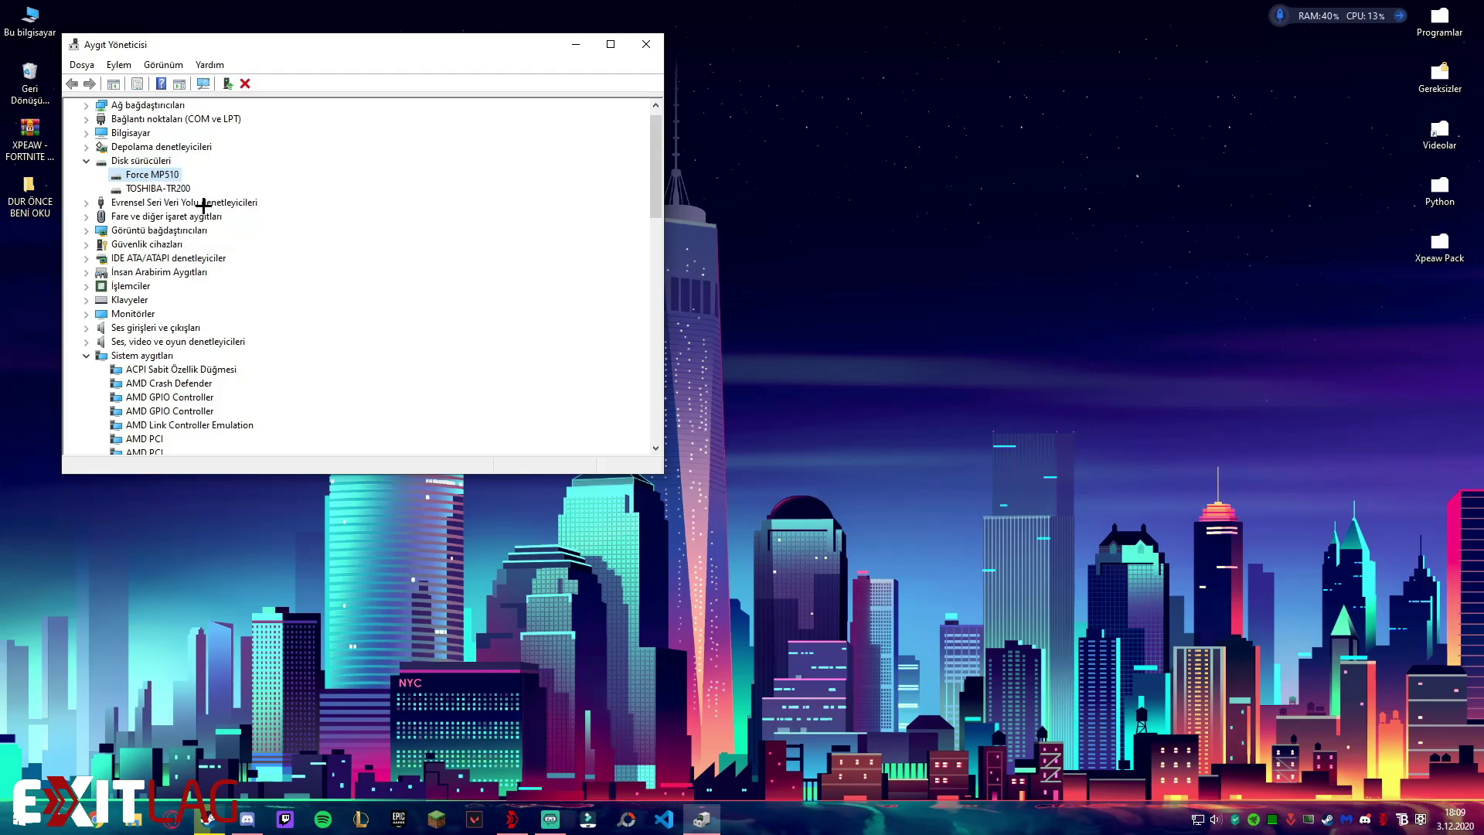
pyautogui.click(261, 115)
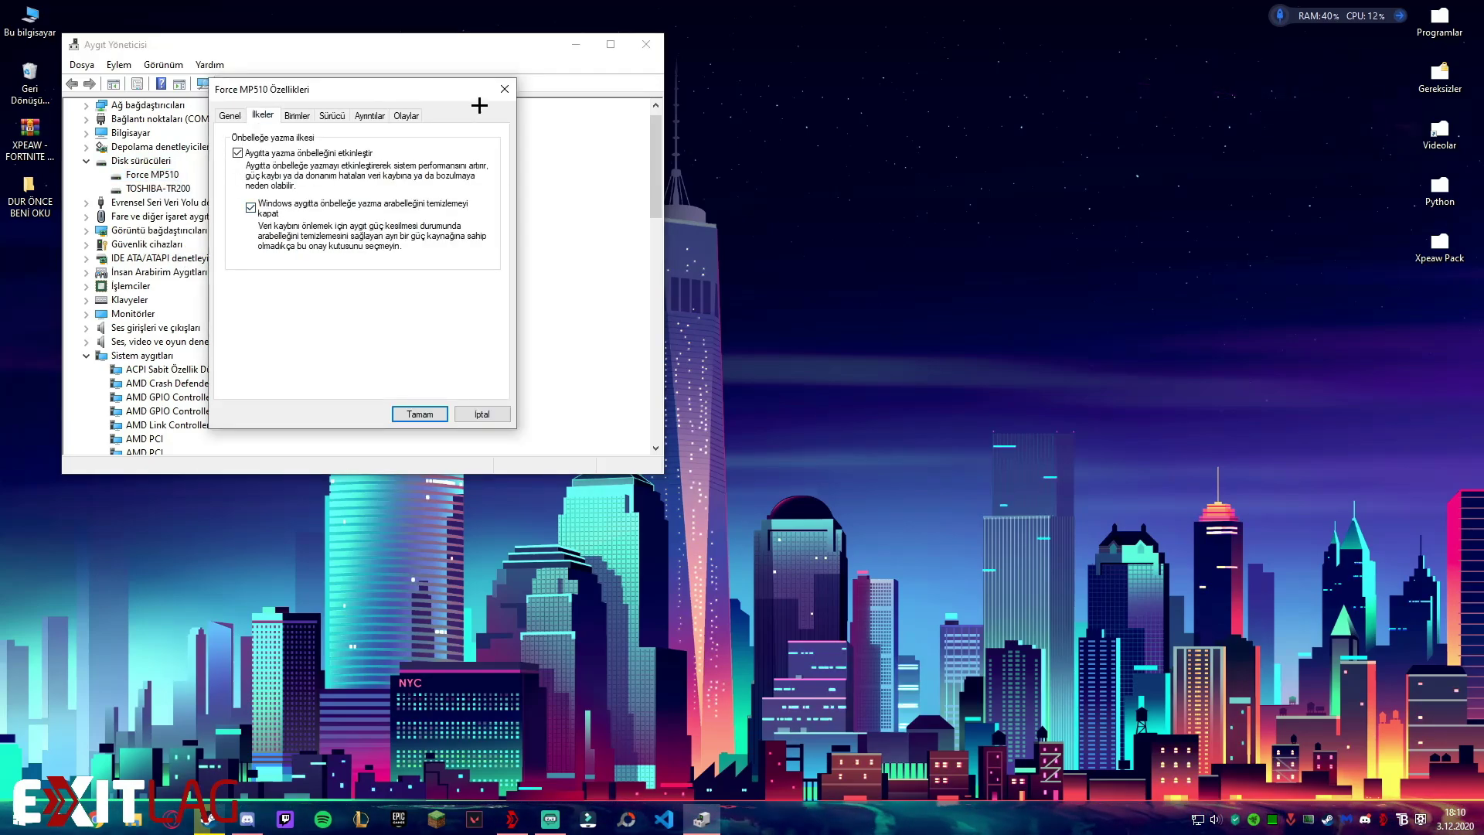
pyautogui.click(505, 89)
# View the write-caching policies of the TOSHIBA-TR200 drive, close its properties and close Device Manager.
pyautogui.rightClick(125, 187)
pyautogui.click(165, 270)
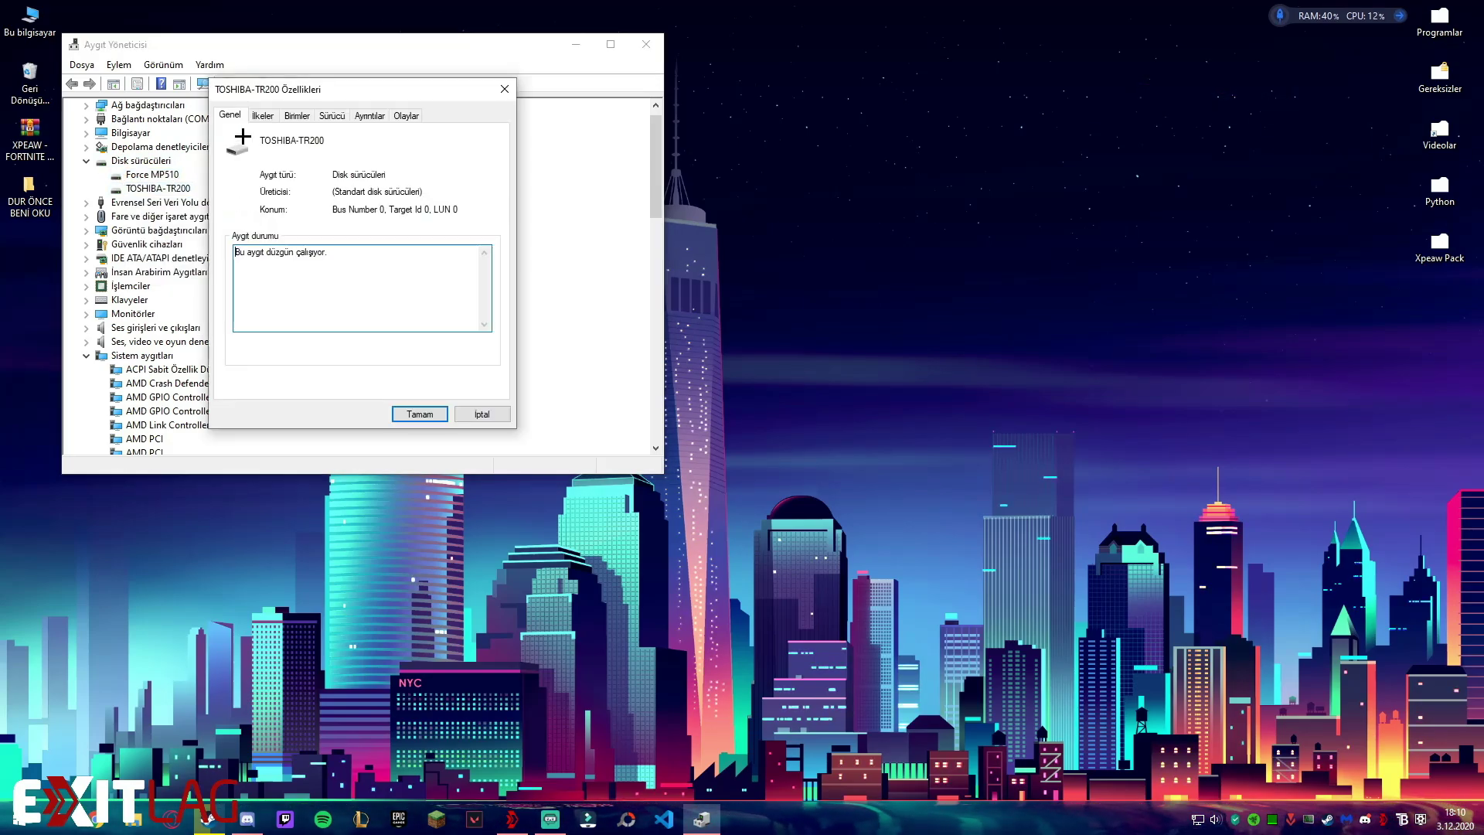
pyautogui.click(262, 115)
pyautogui.click(504, 89)
pyautogui.click(646, 44)
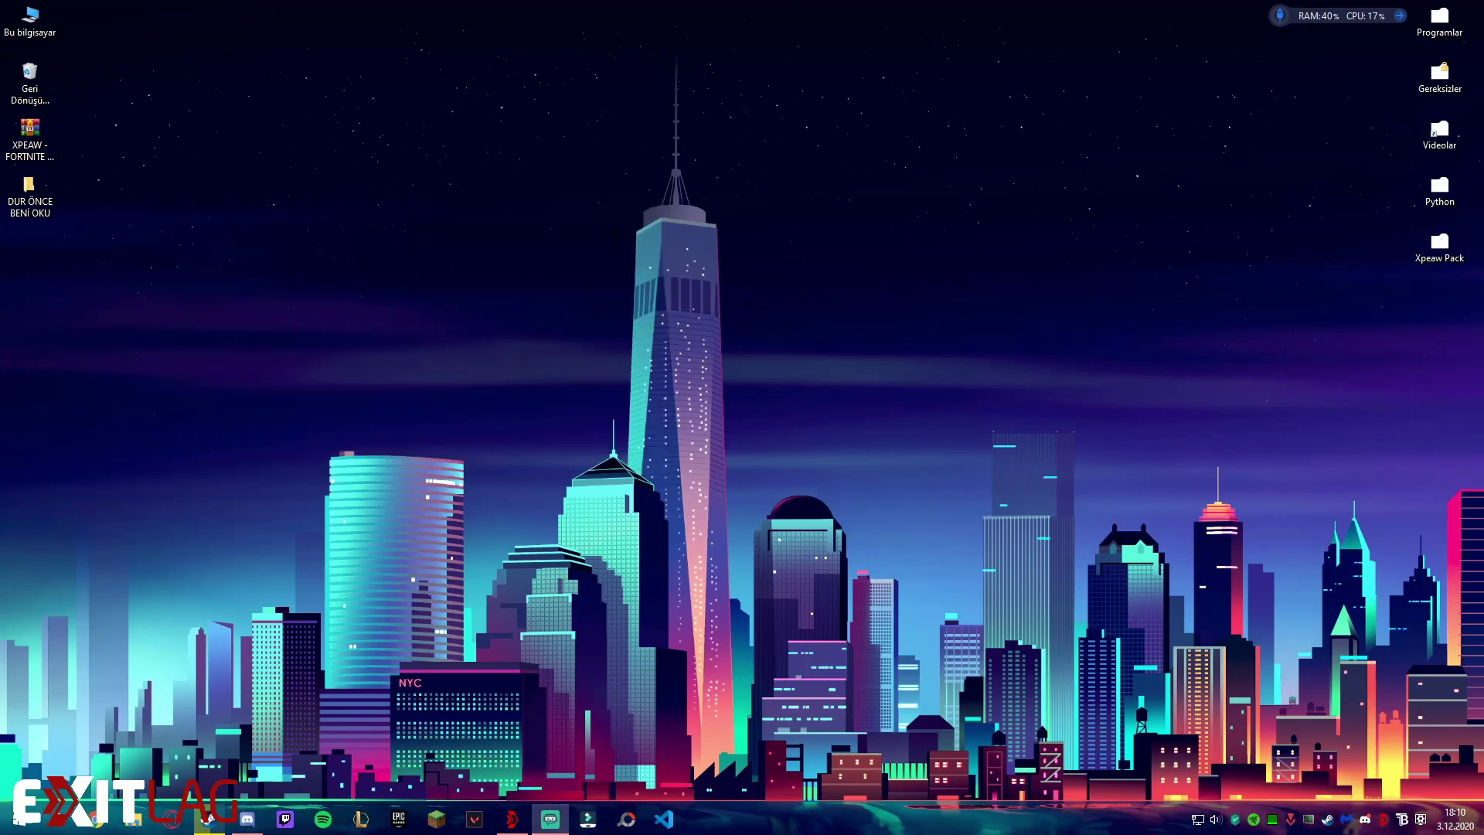
# Open the Windows Sound dialog at Ses Efekti to view the sound scheme, and look over the recording devices.
pyautogui.rightClick(605, 238)
pyautogui.click(632, 279)
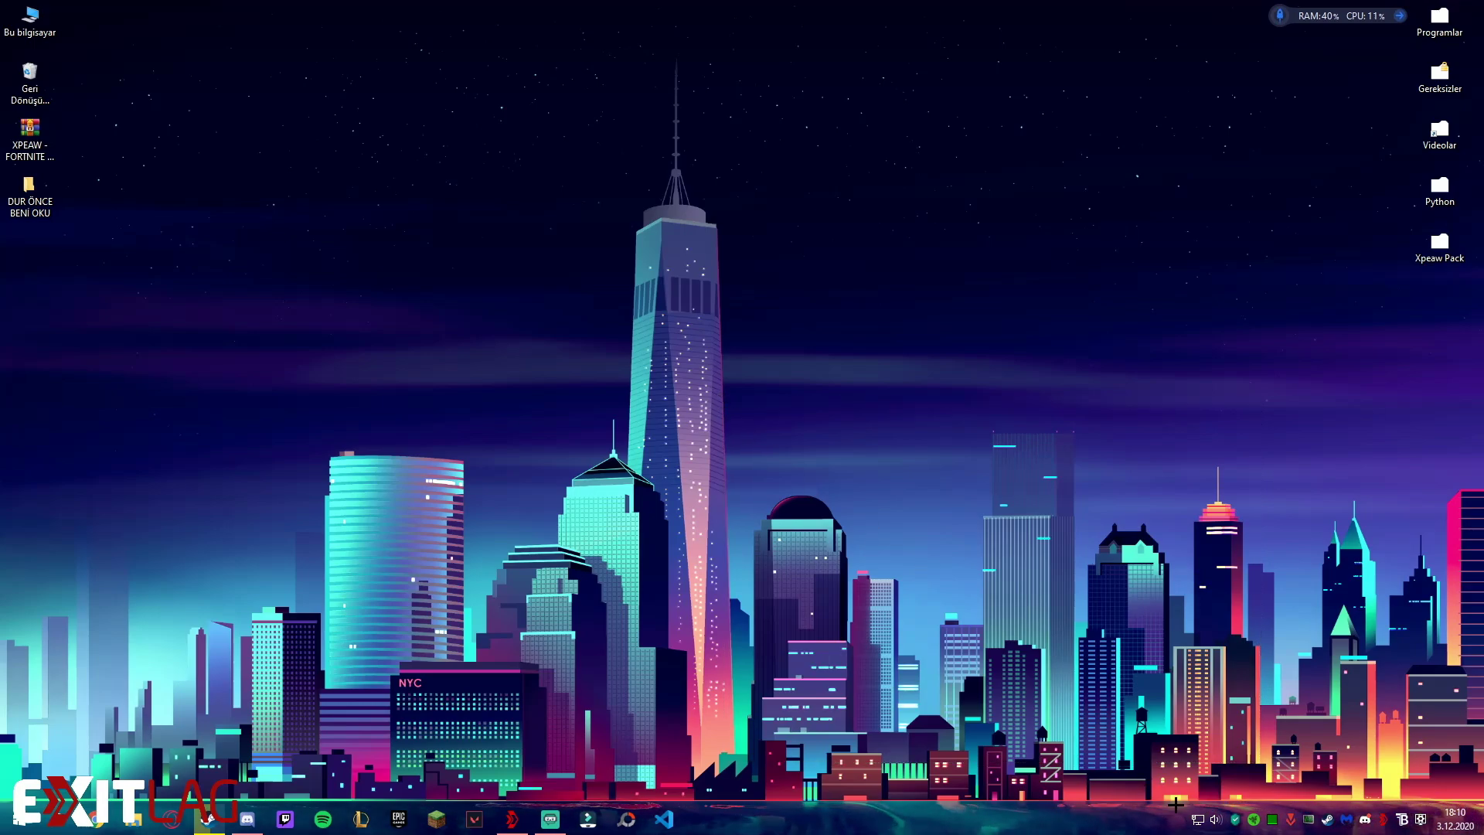
pyautogui.rightClick(1210, 824)
pyautogui.click(1261, 746)
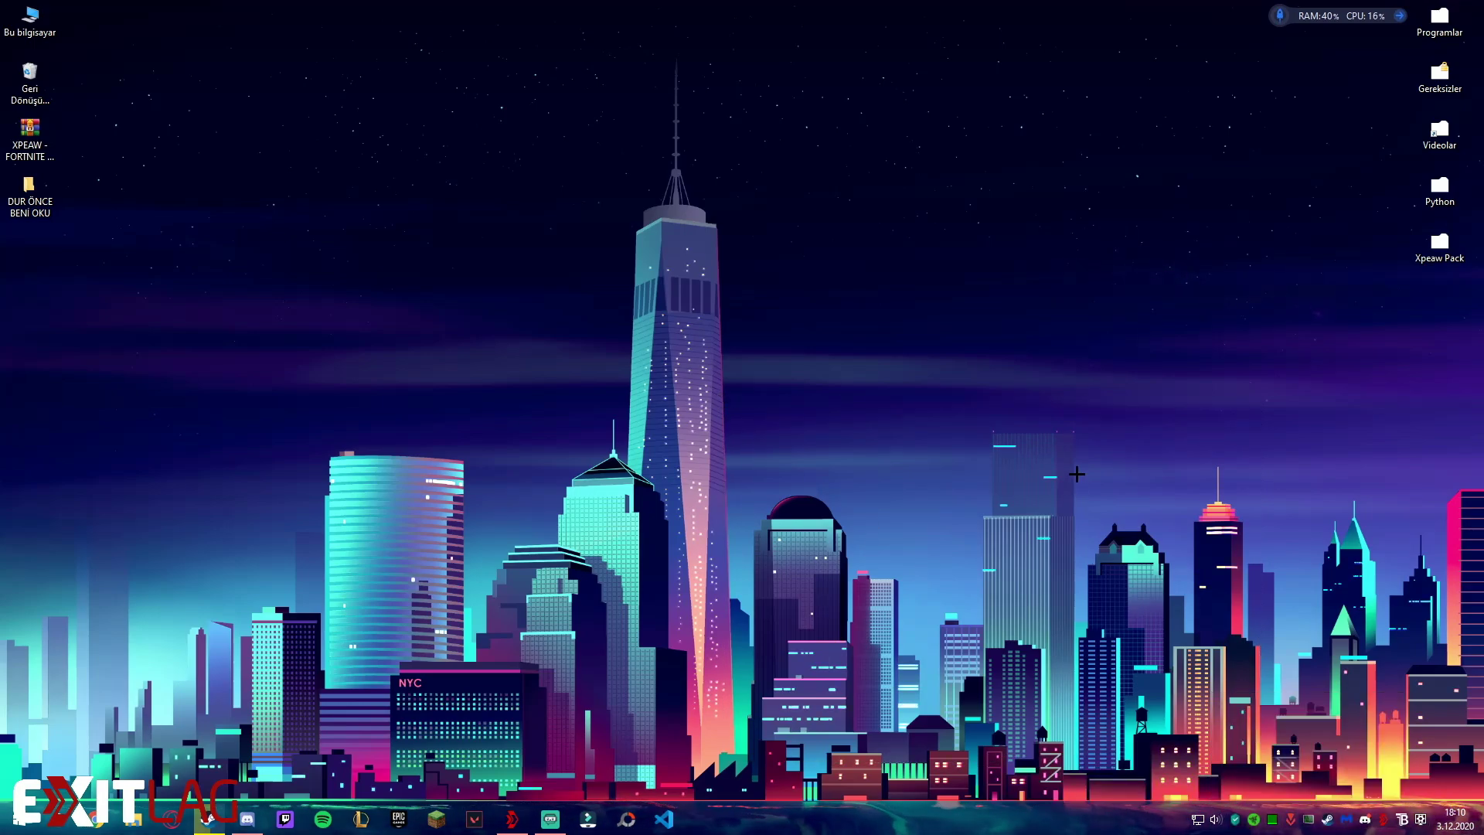
pyautogui.click(1369, 542)
pyautogui.rightClick(1215, 820)
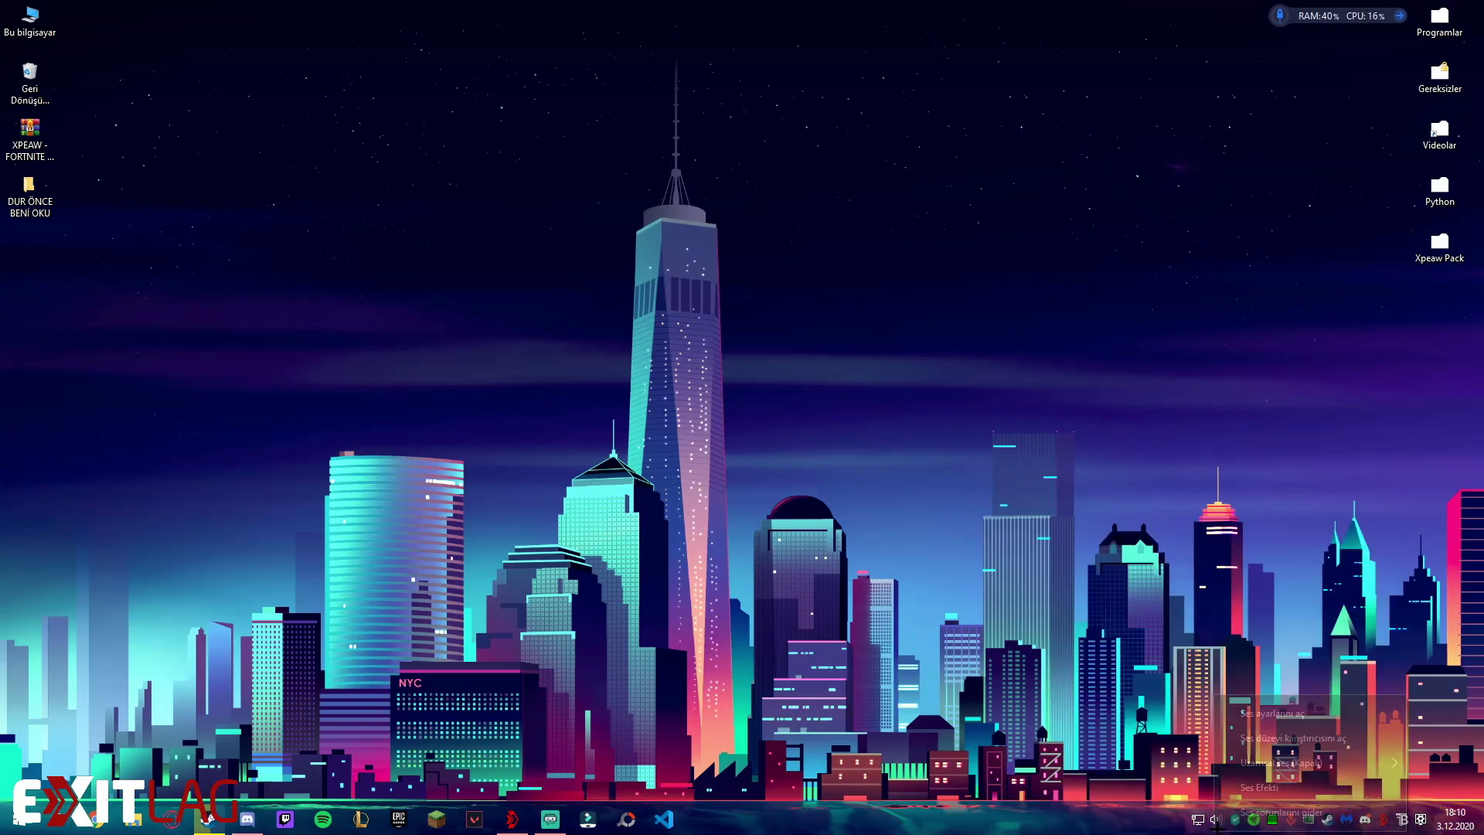
pyautogui.click(1240, 792)
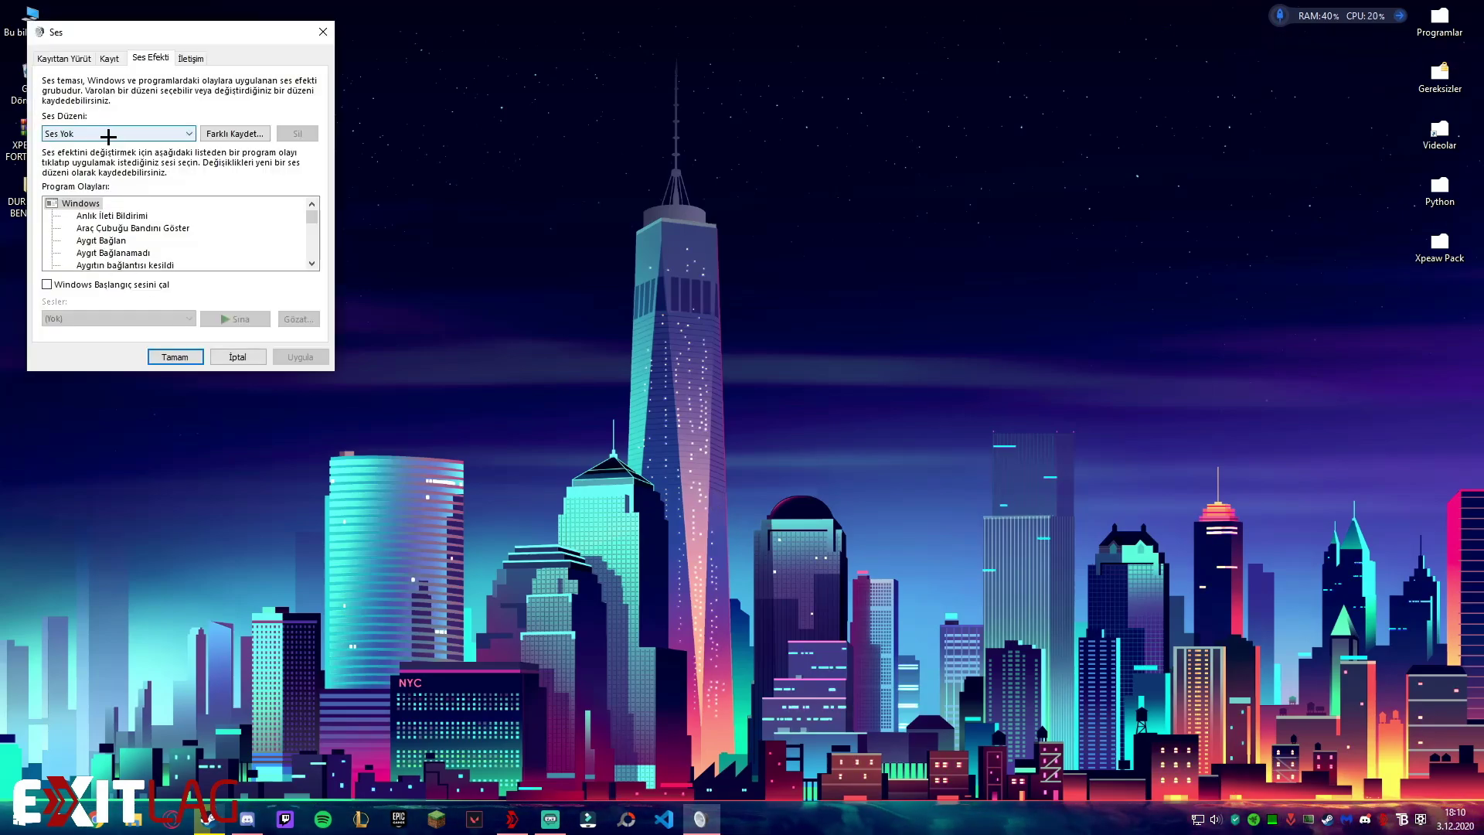
pyautogui.click(106, 58)
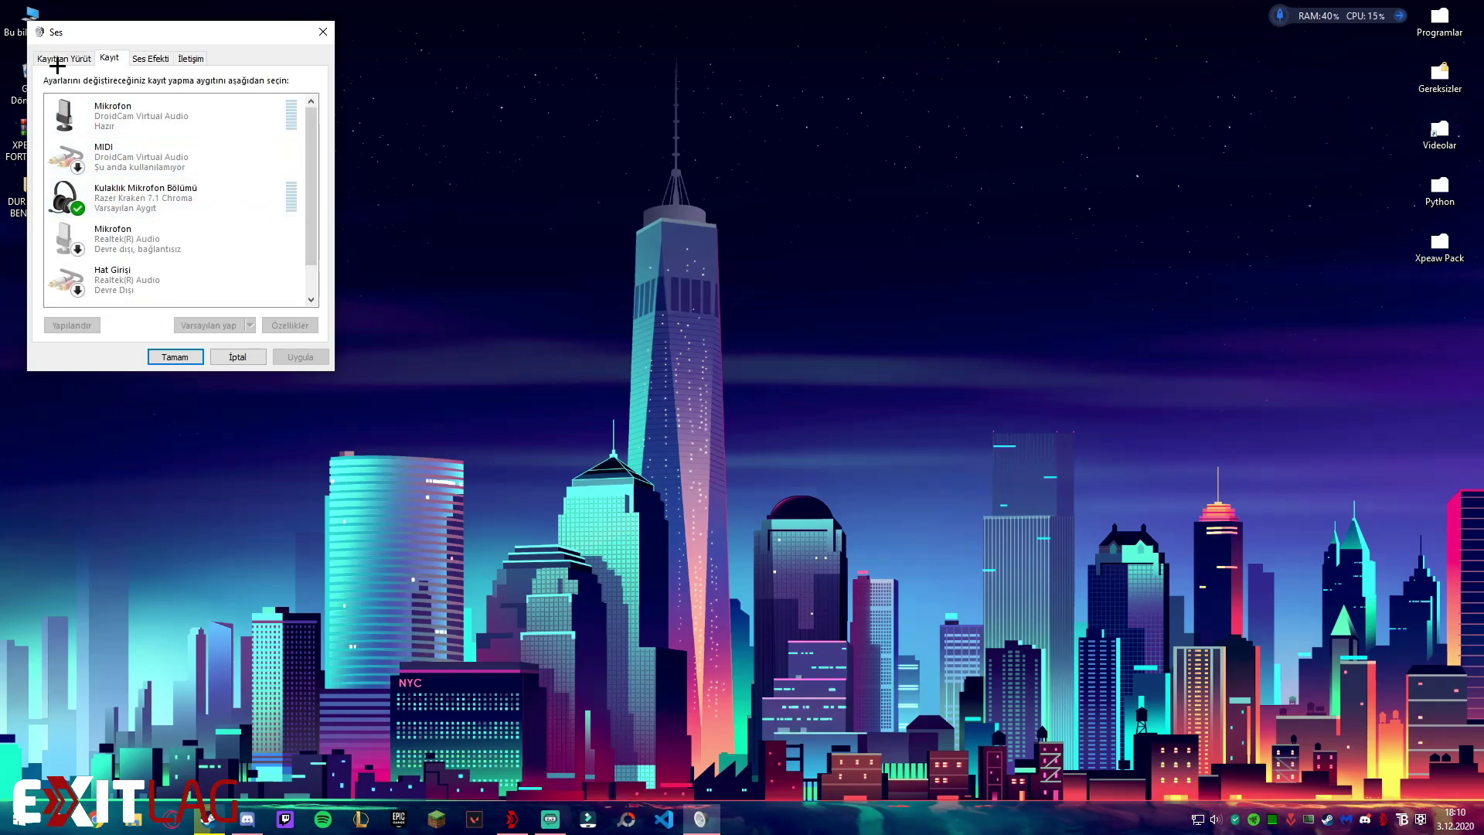
# Examine the default format options in the Razer Kraken 7.1 Chroma playback device's advanced properties and close the sound dialogs.
pyautogui.click(68, 64)
pyautogui.moveTo(308, 159); pyautogui.dragTo(298, 232)
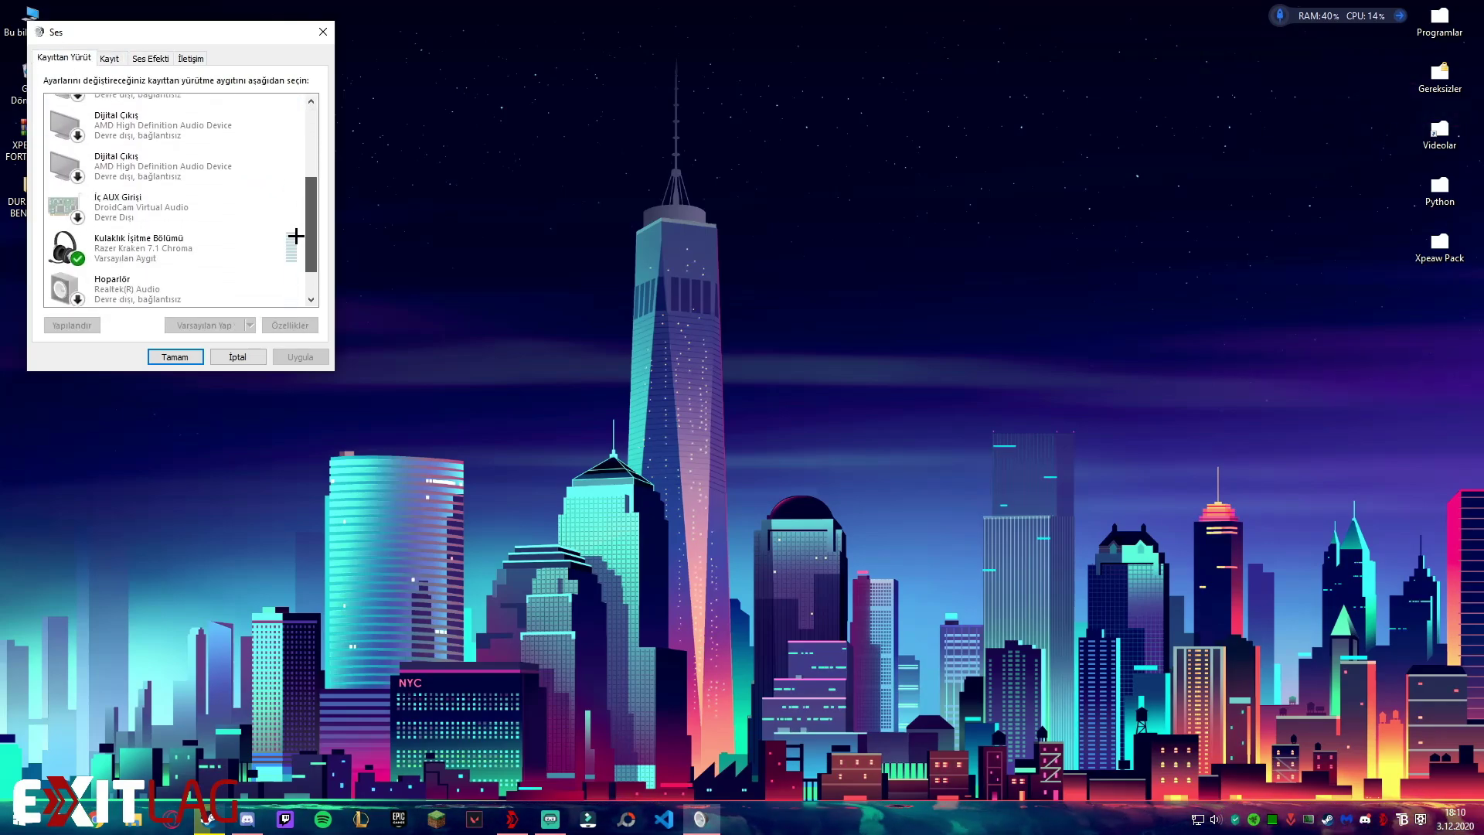
pyautogui.doubleClick(215, 208)
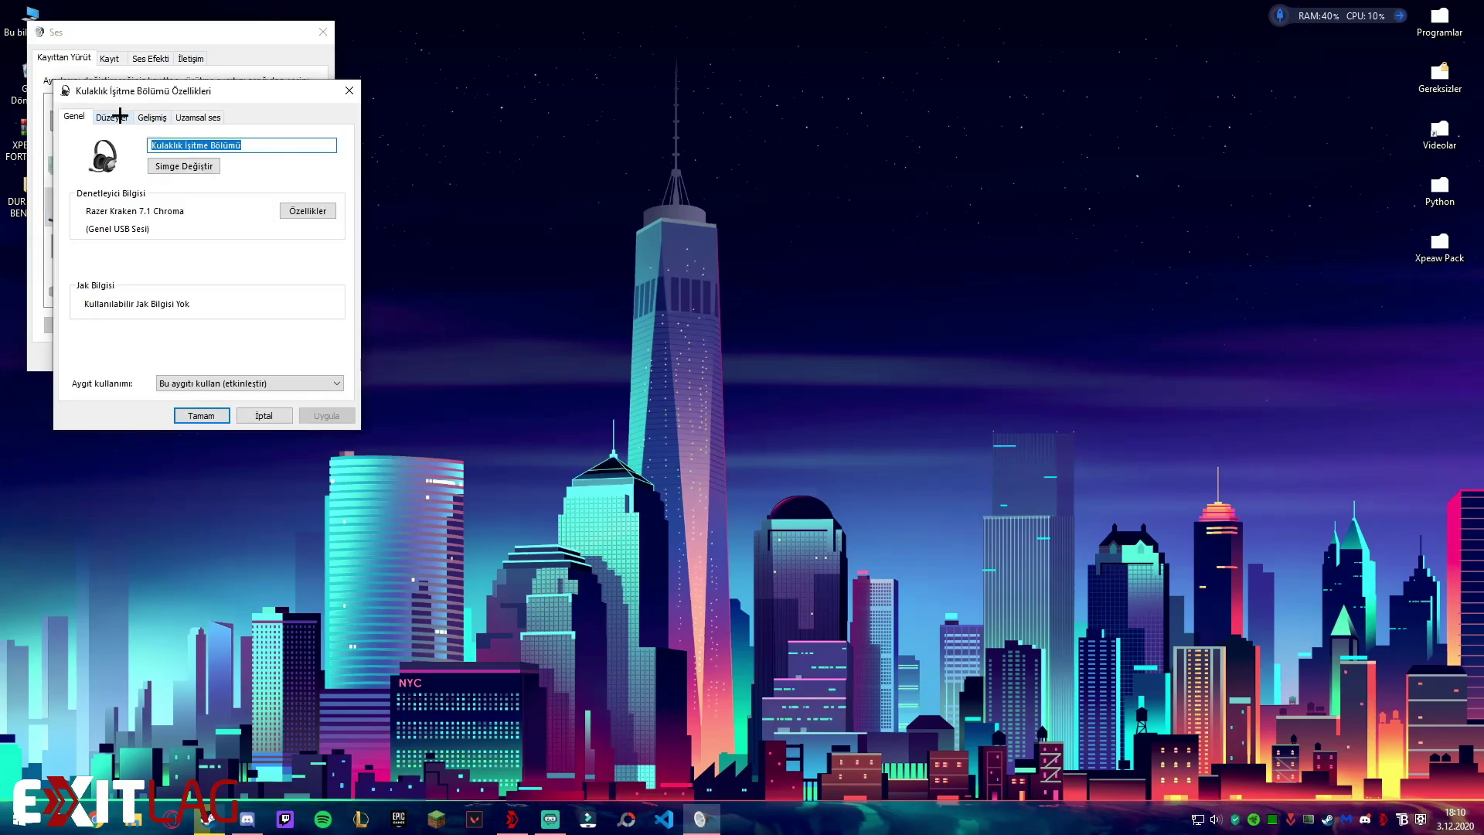
pyautogui.click(112, 117)
pyautogui.click(152, 117)
pyautogui.click(150, 189)
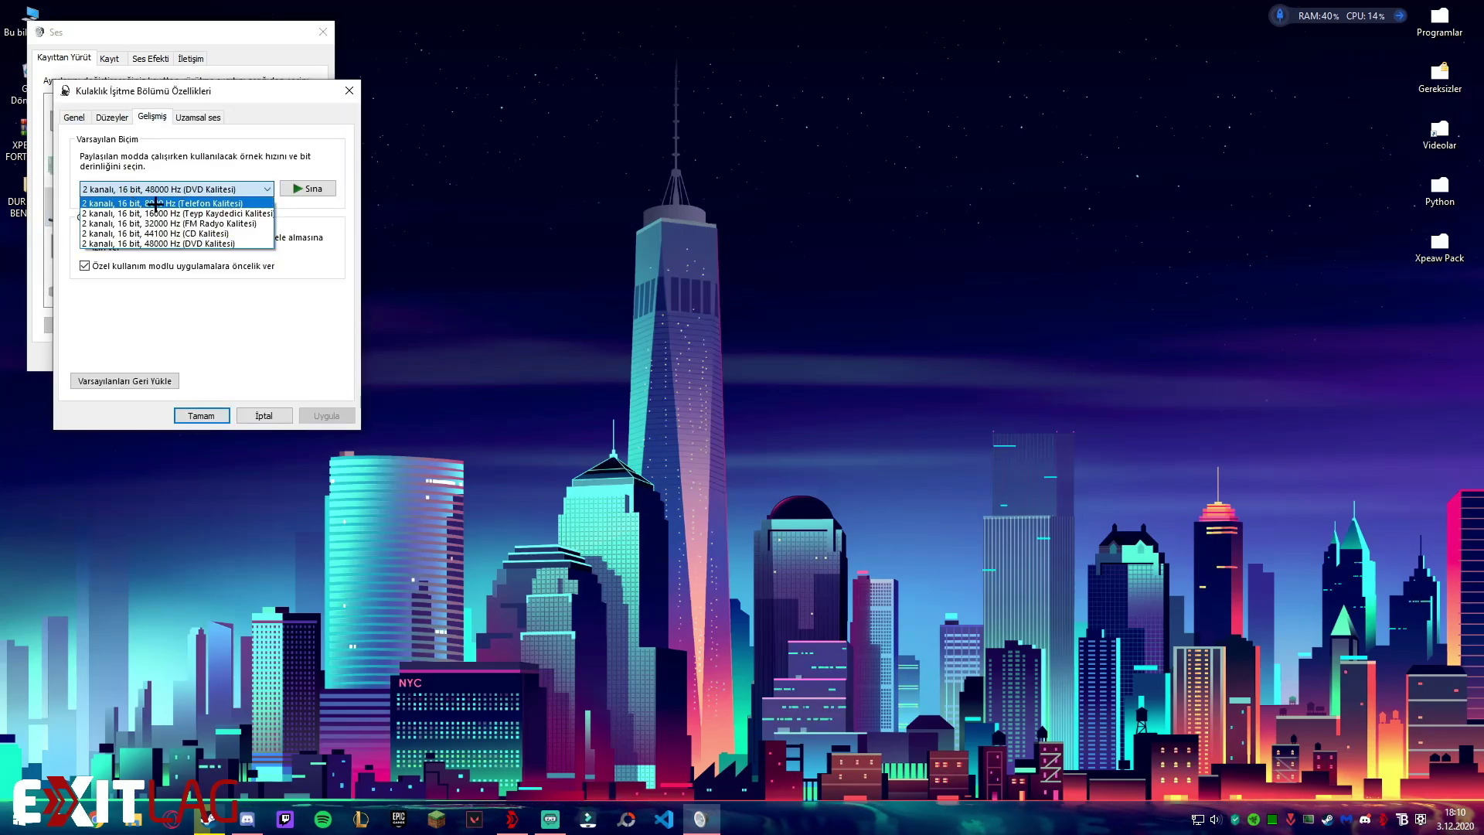
pyautogui.click(187, 190)
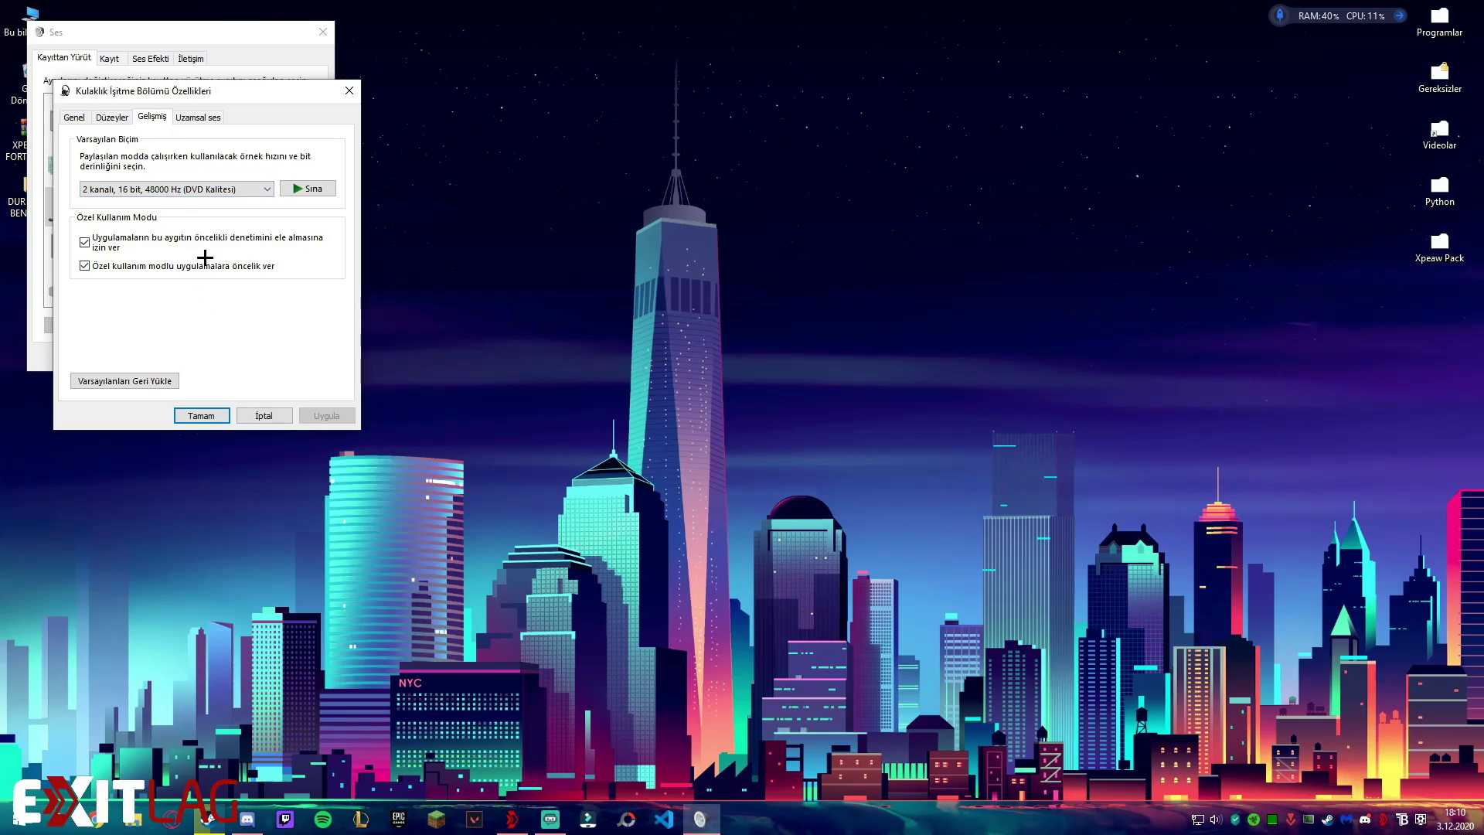
pyautogui.click(349, 91)
pyautogui.click(323, 32)
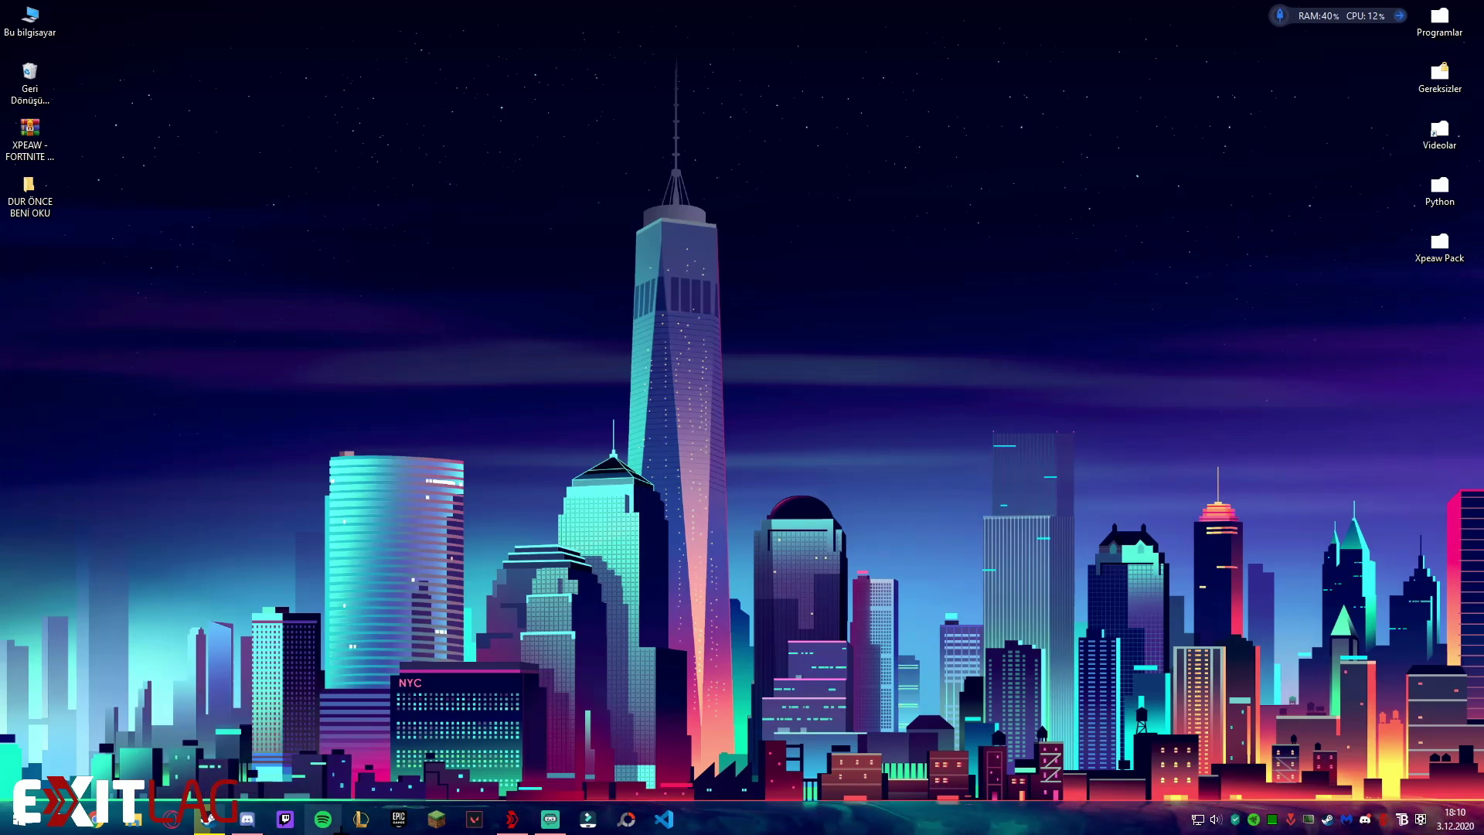
pyautogui.rightClick(306, 363)
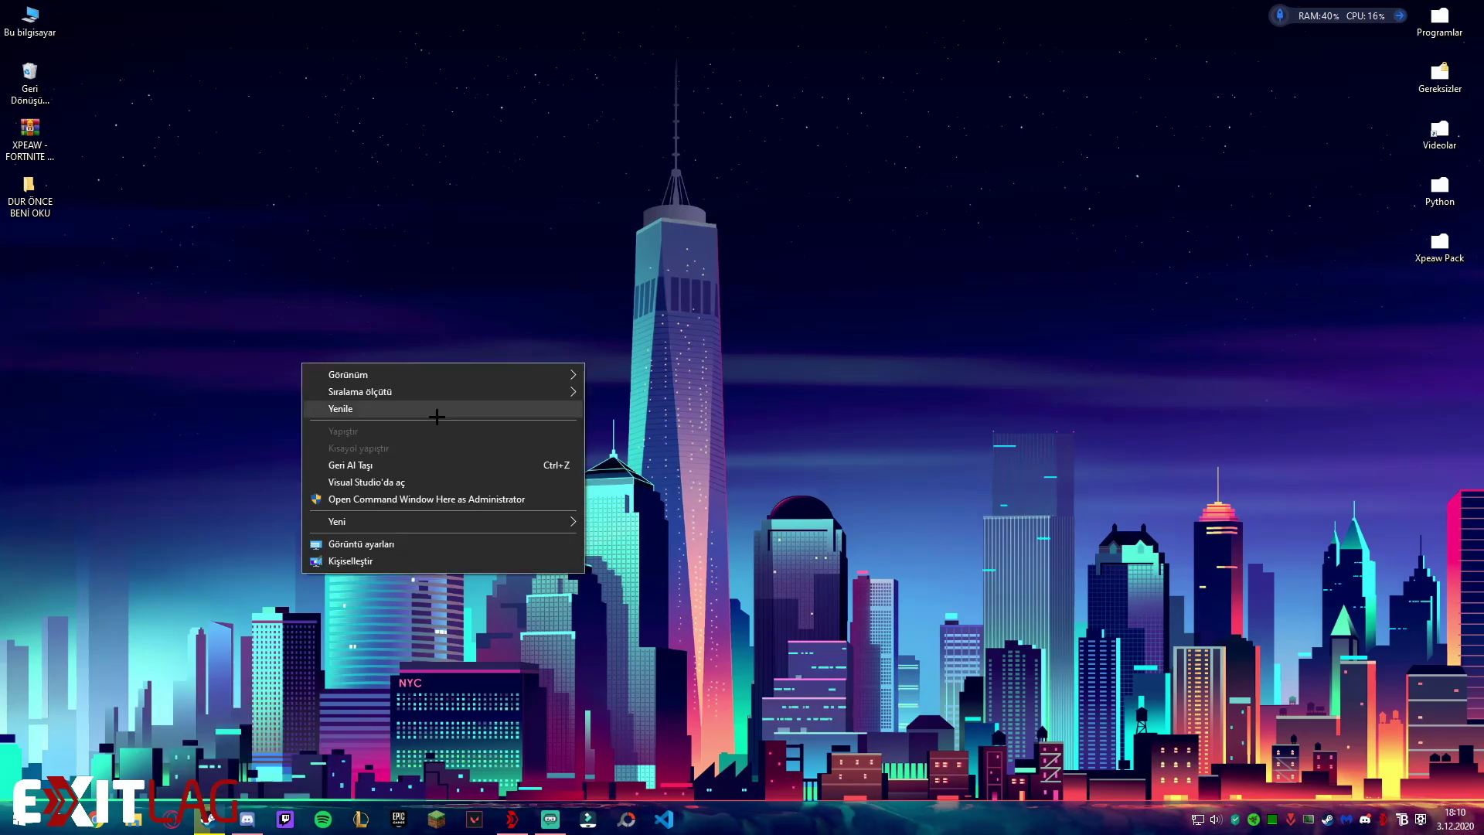
pyautogui.click(325, 380)
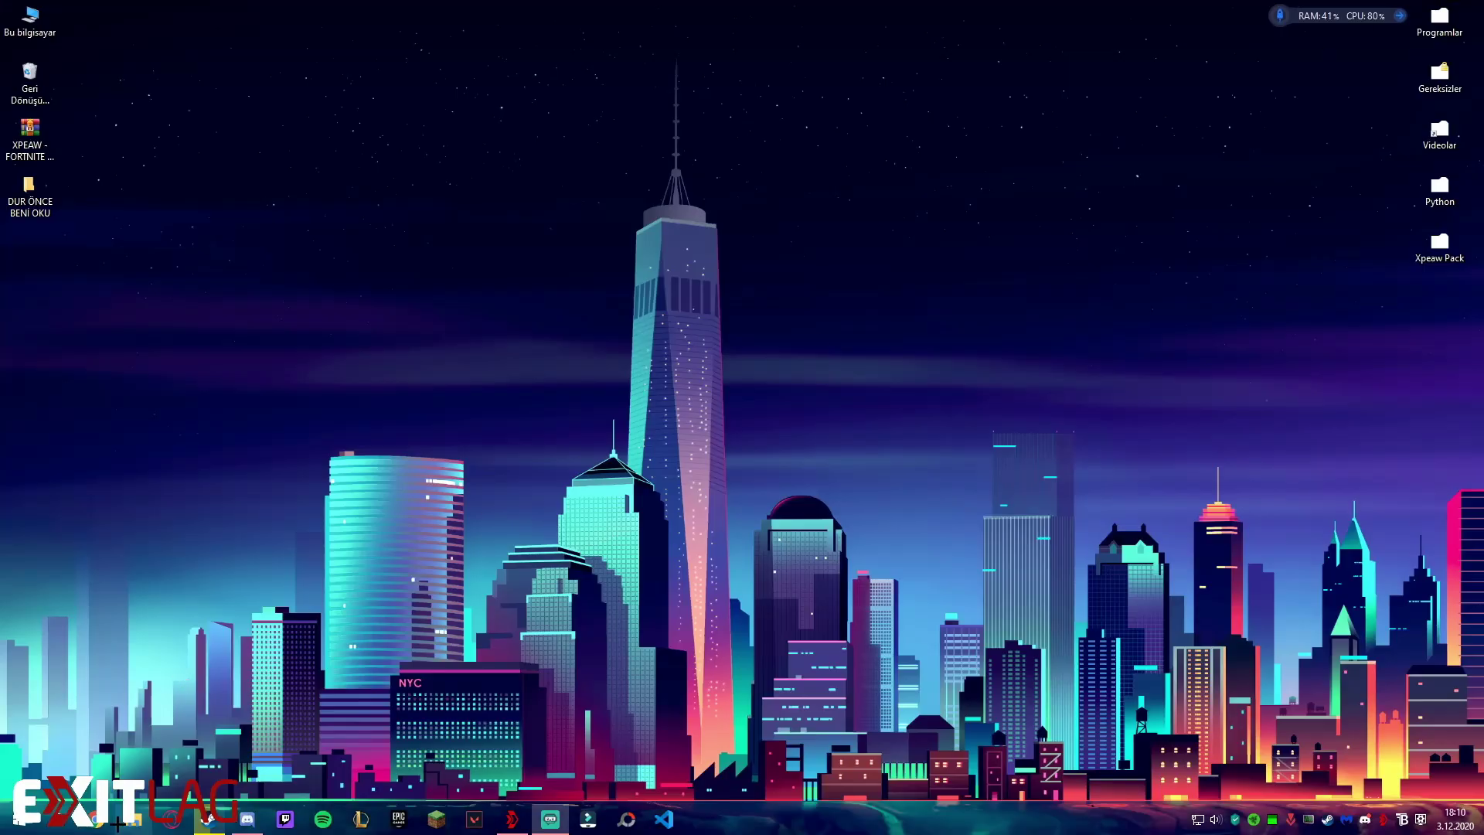
# Open a Chrome incognito window and open the Chrome settings page from it.
pyautogui.rightClick(100, 819)
pyautogui.click(93, 734)
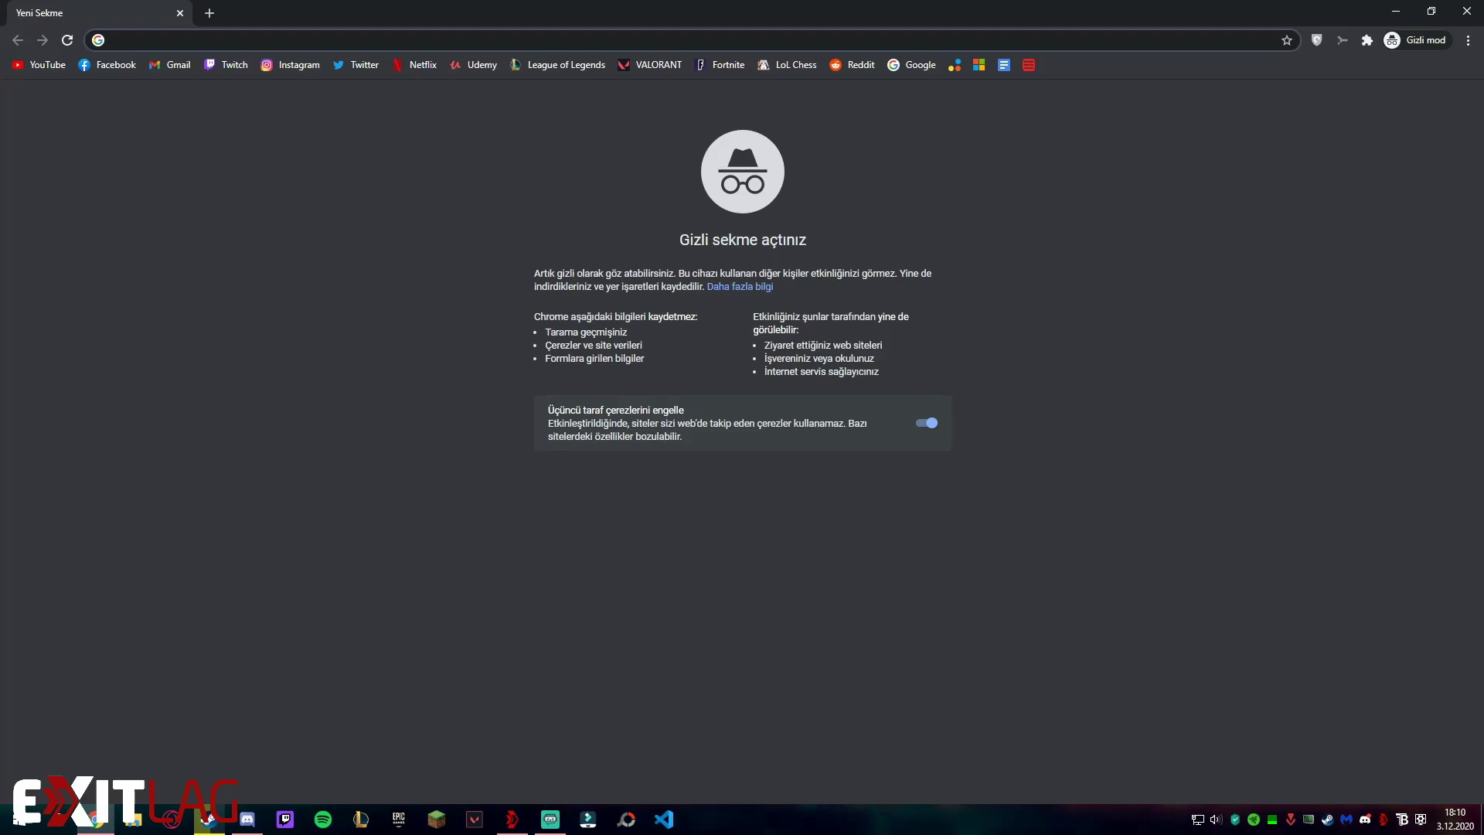
pyautogui.click(1466, 40)
pyautogui.click(1282, 231)
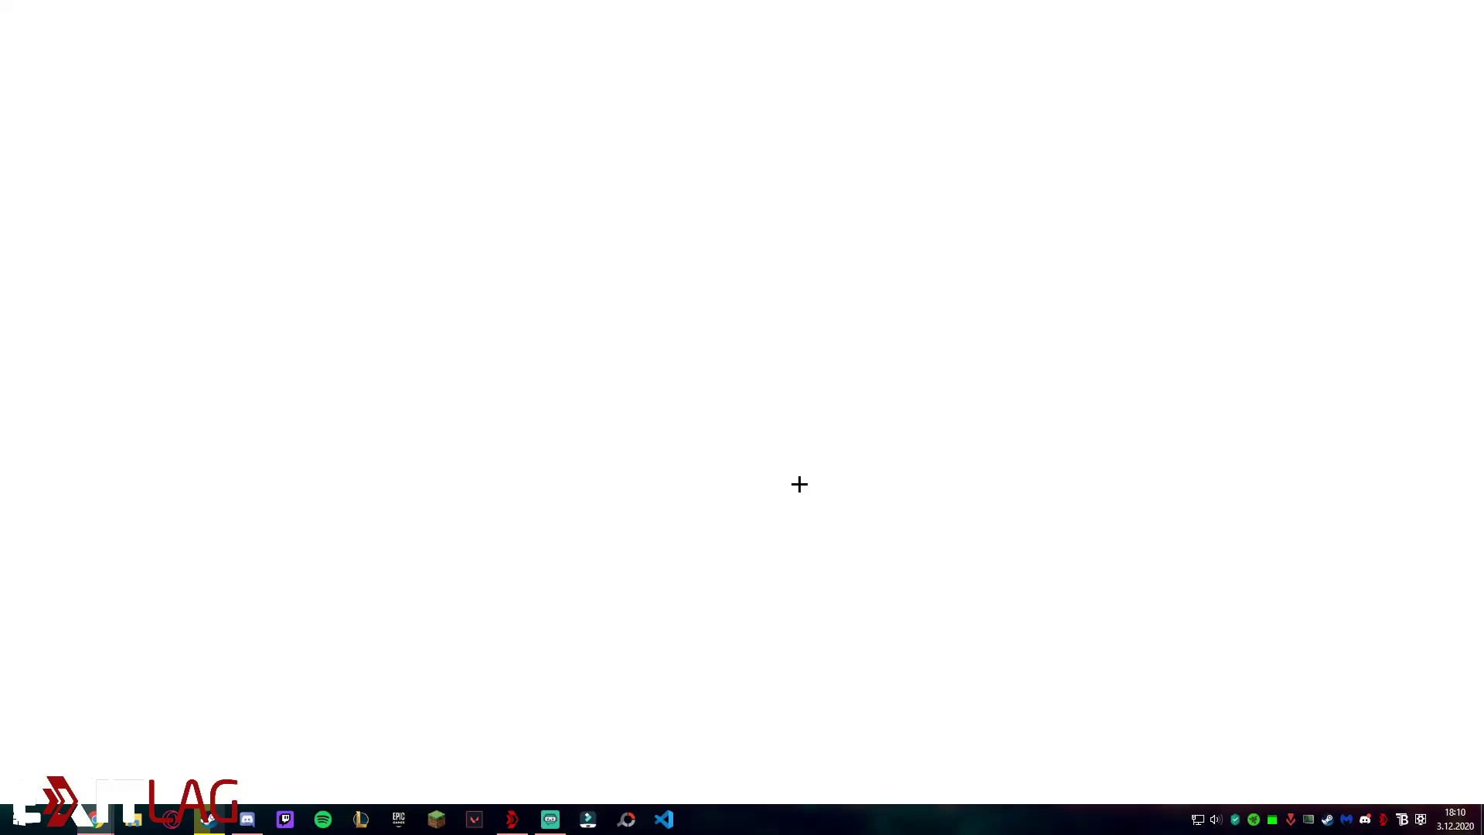
# Expand Chrome's Gelişmiş settings, view the Sistem options for background apps and hardware acceleration, and close the browser windows.
pyautogui.scroll(-15, 726, 730)
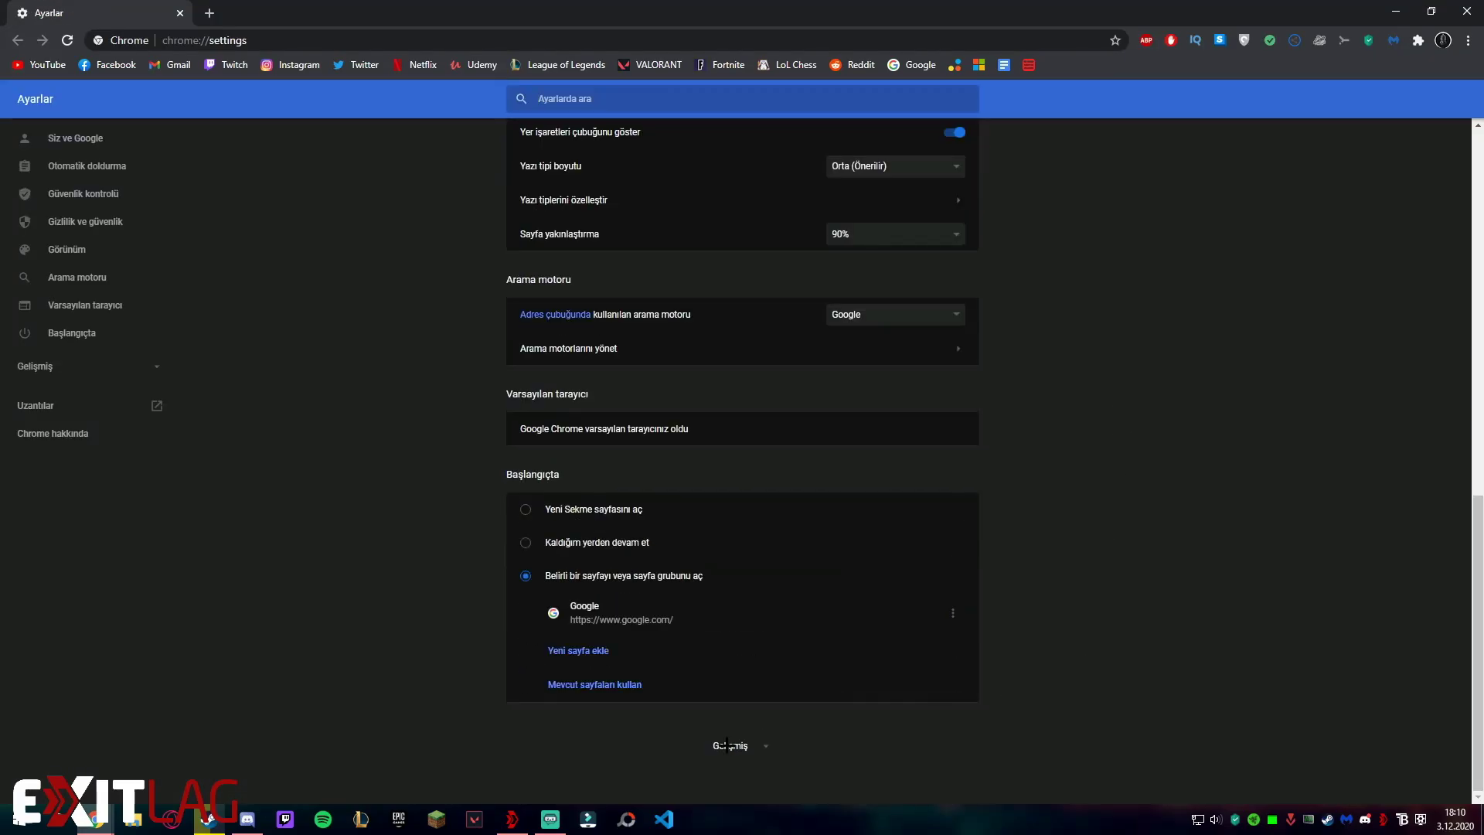
pyautogui.click(725, 744)
pyautogui.scroll(-5, 1065, 587)
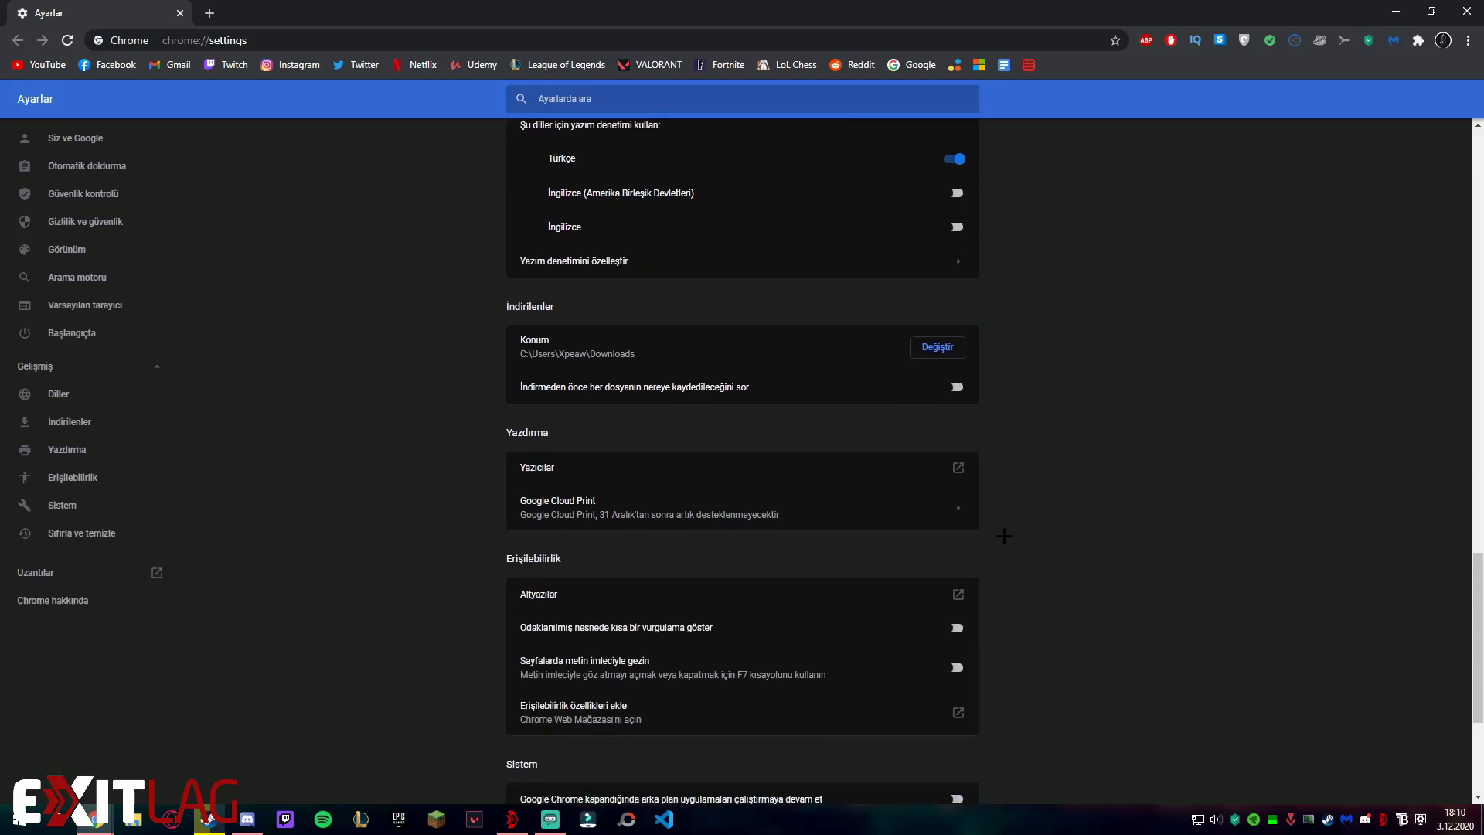
pyautogui.scroll(-2, 998, 593)
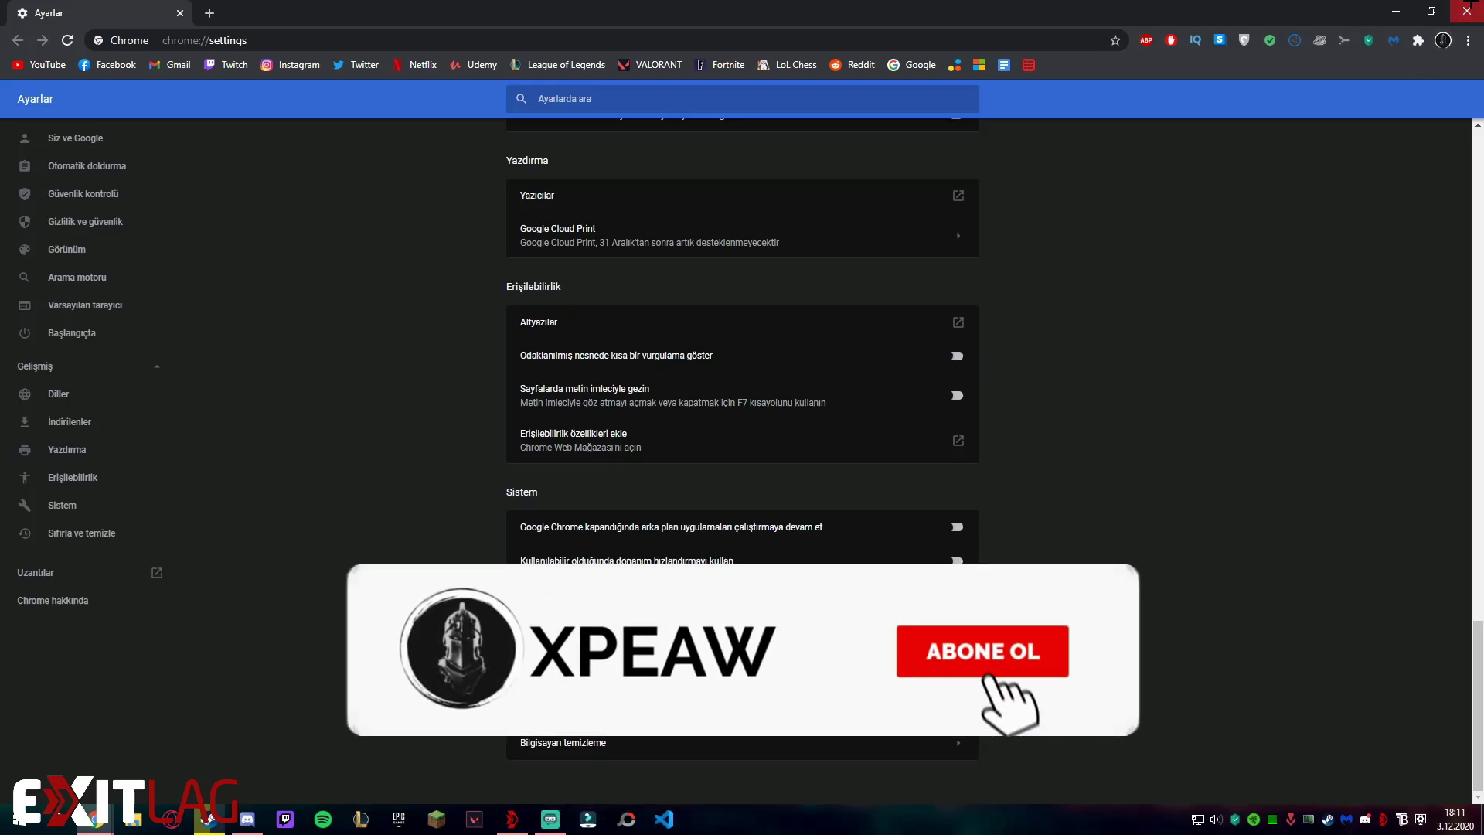
pyautogui.click(1468, 6)
pyautogui.click(1468, 6)
pyautogui.rightClick(488, 354)
pyautogui.moveTo(578, 390)
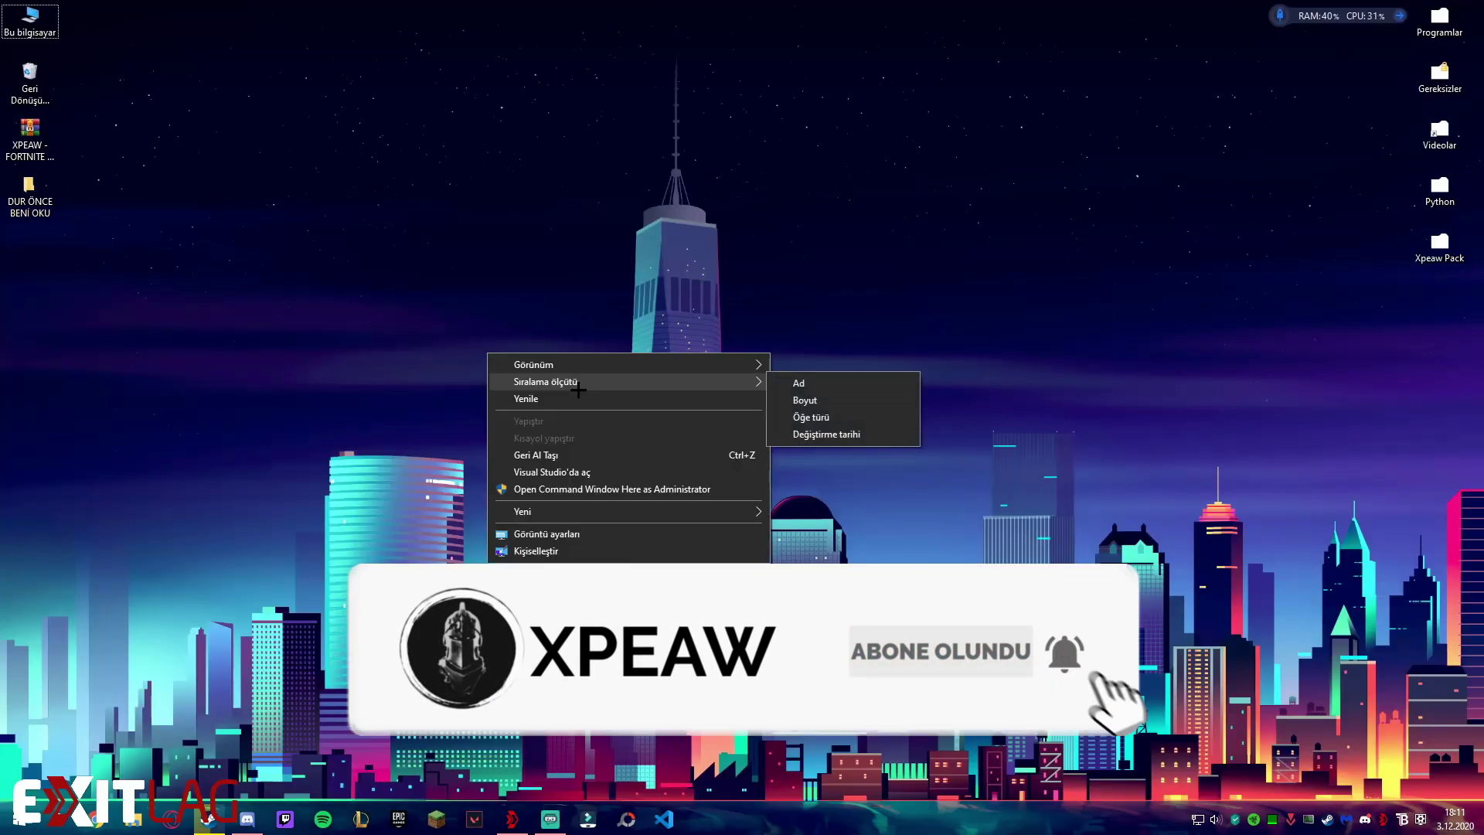
pyautogui.press('Escape')
pyautogui.moveTo(189, 821)
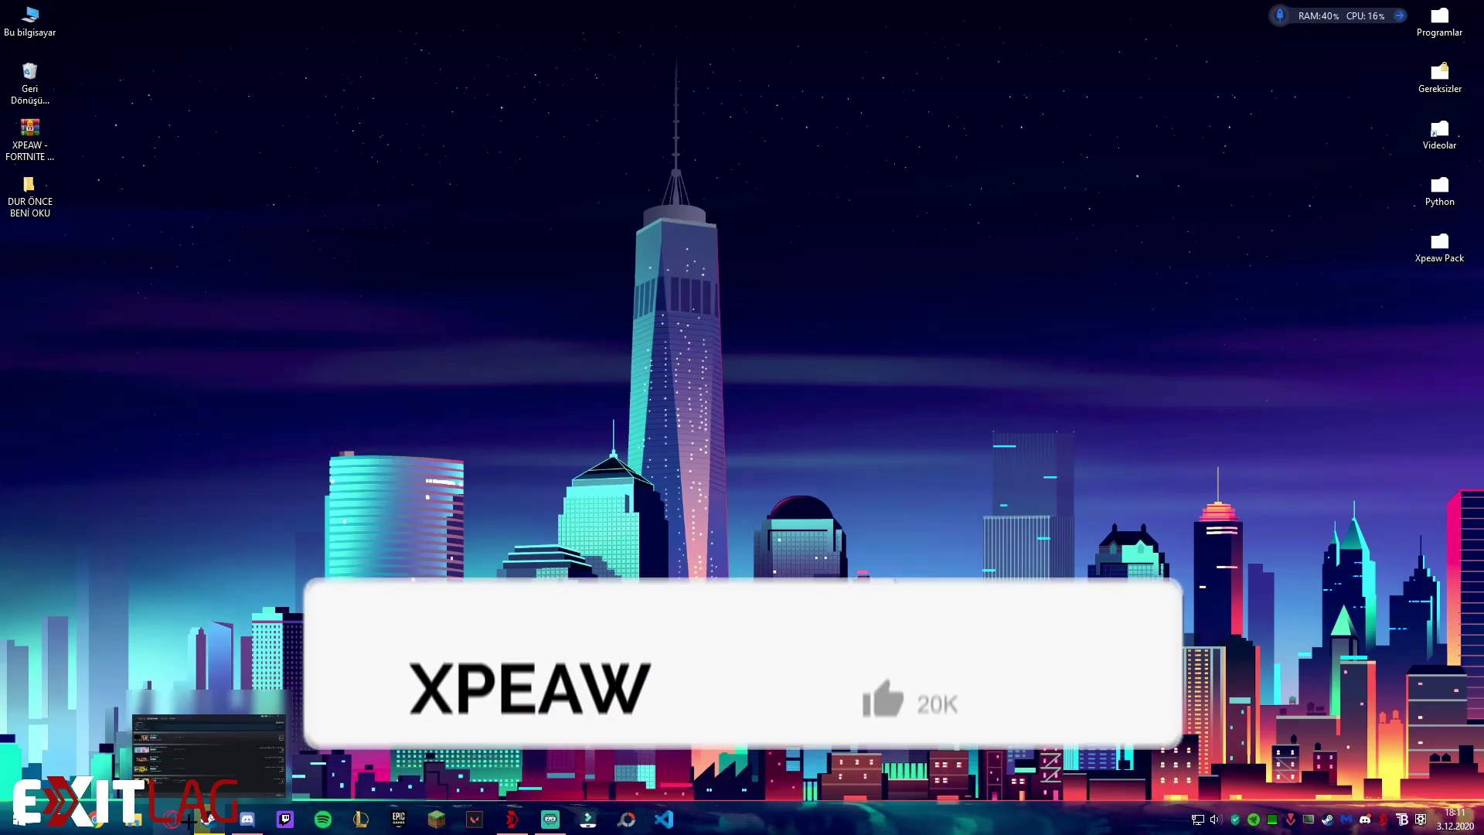
pyautogui.rightClick(524, 418)
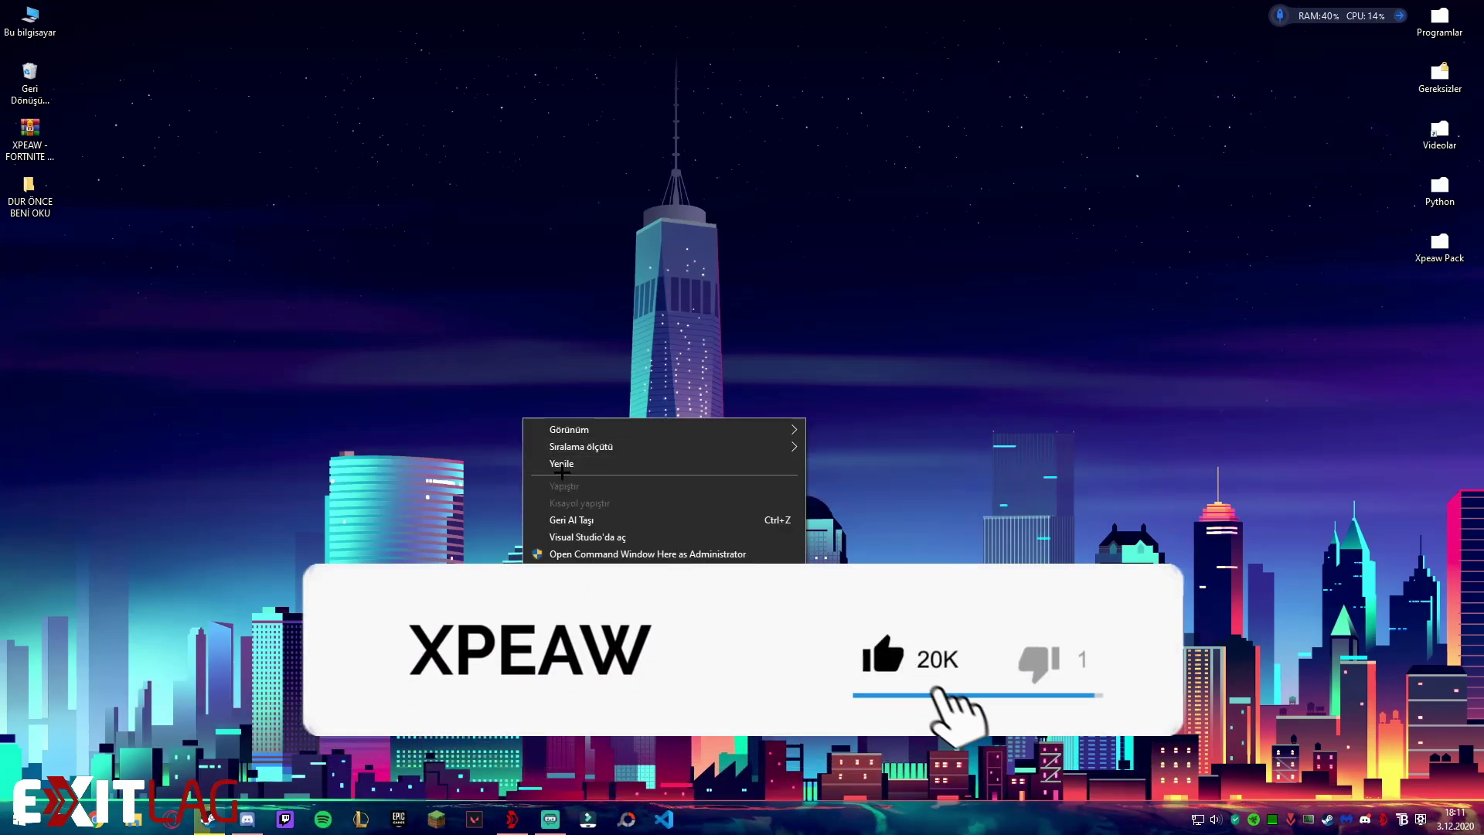
pyautogui.click(562, 468)
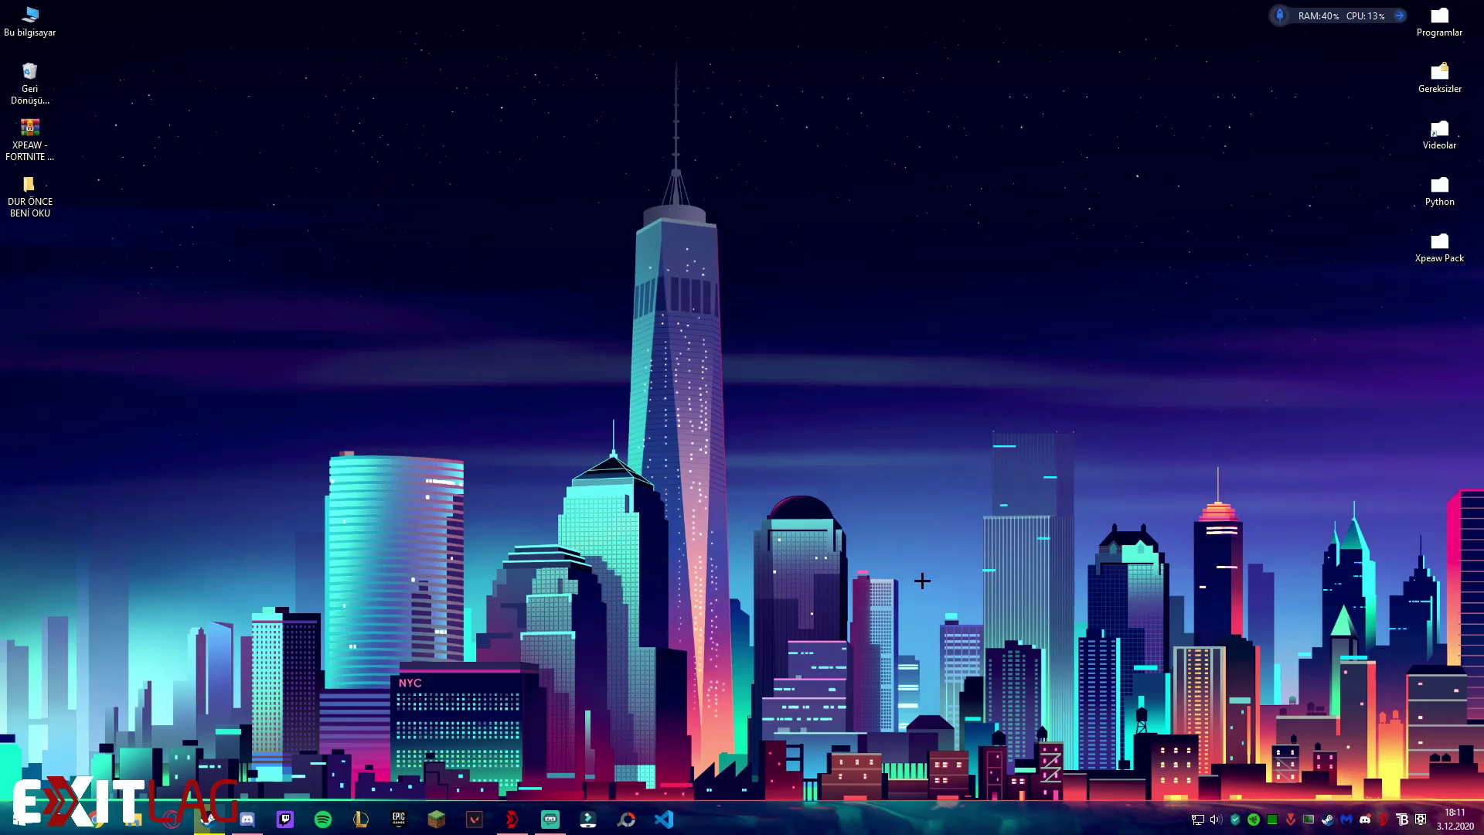
pyautogui.rightClick(524, 330)
pyautogui.rightClick(618, 378)
pyautogui.moveTo(708, 538)
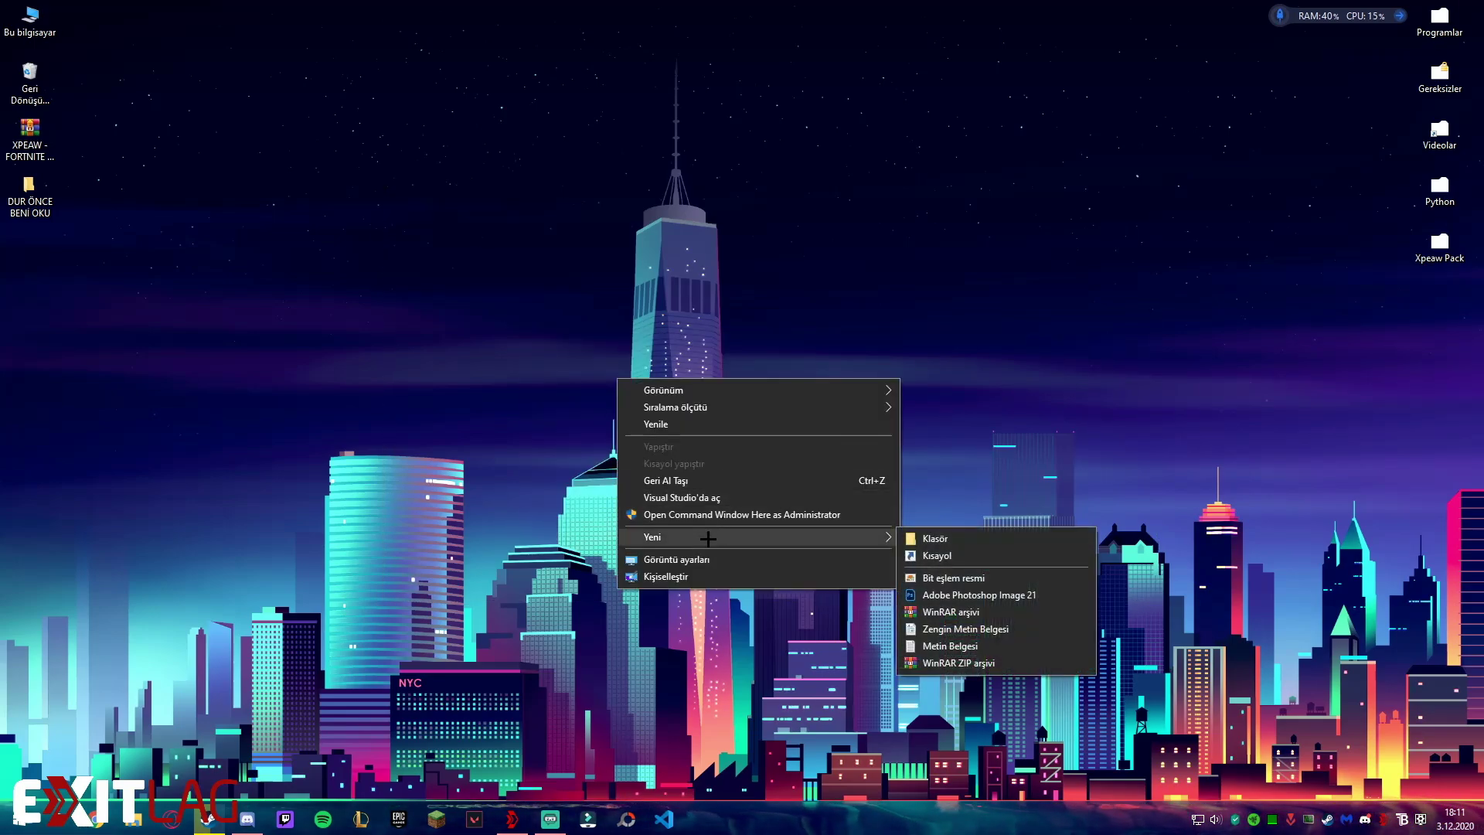
pyautogui.click(703, 424)
pyautogui.rightClick(400, 268)
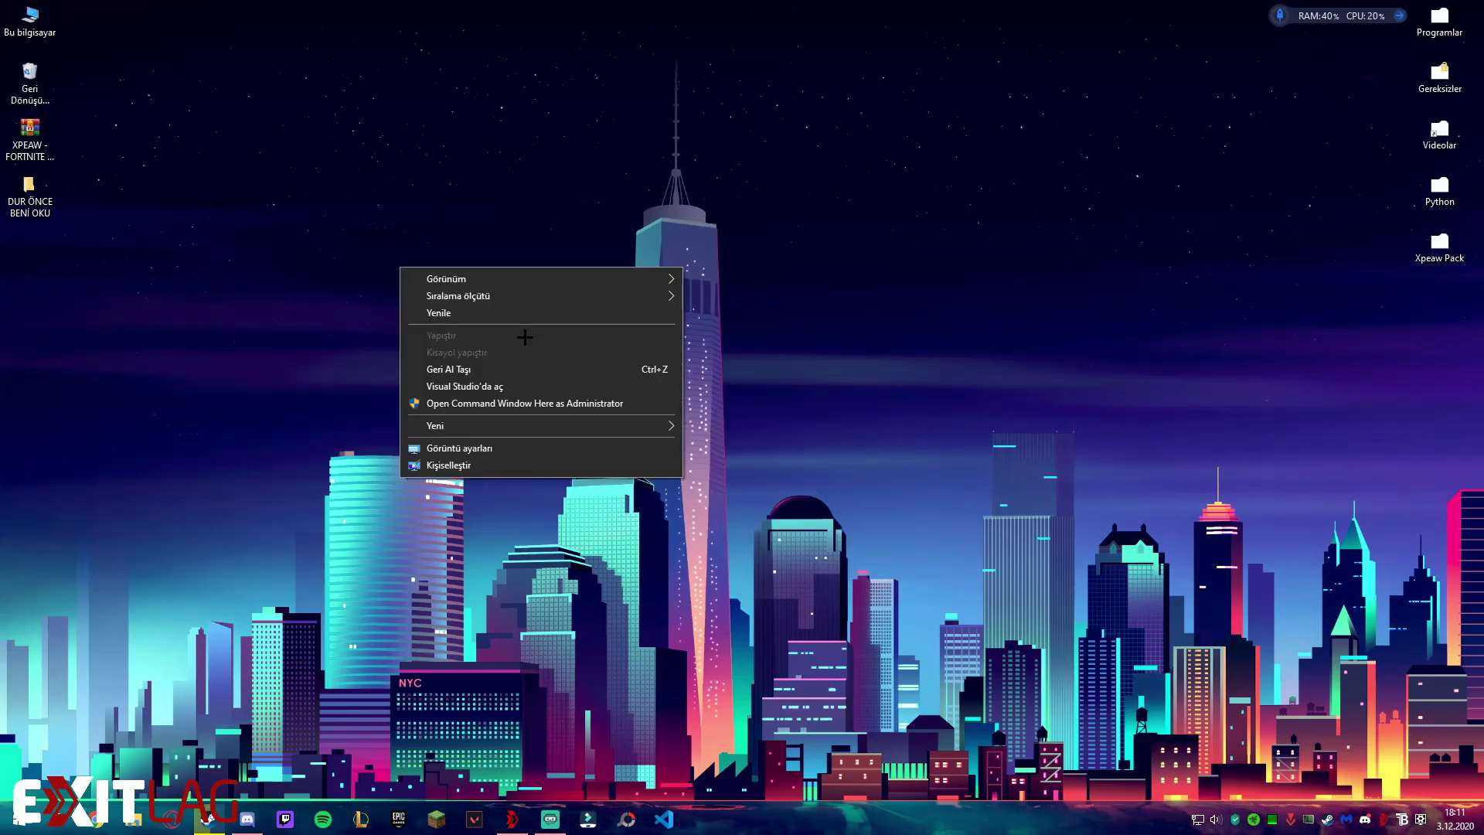
pyautogui.click(533, 312)
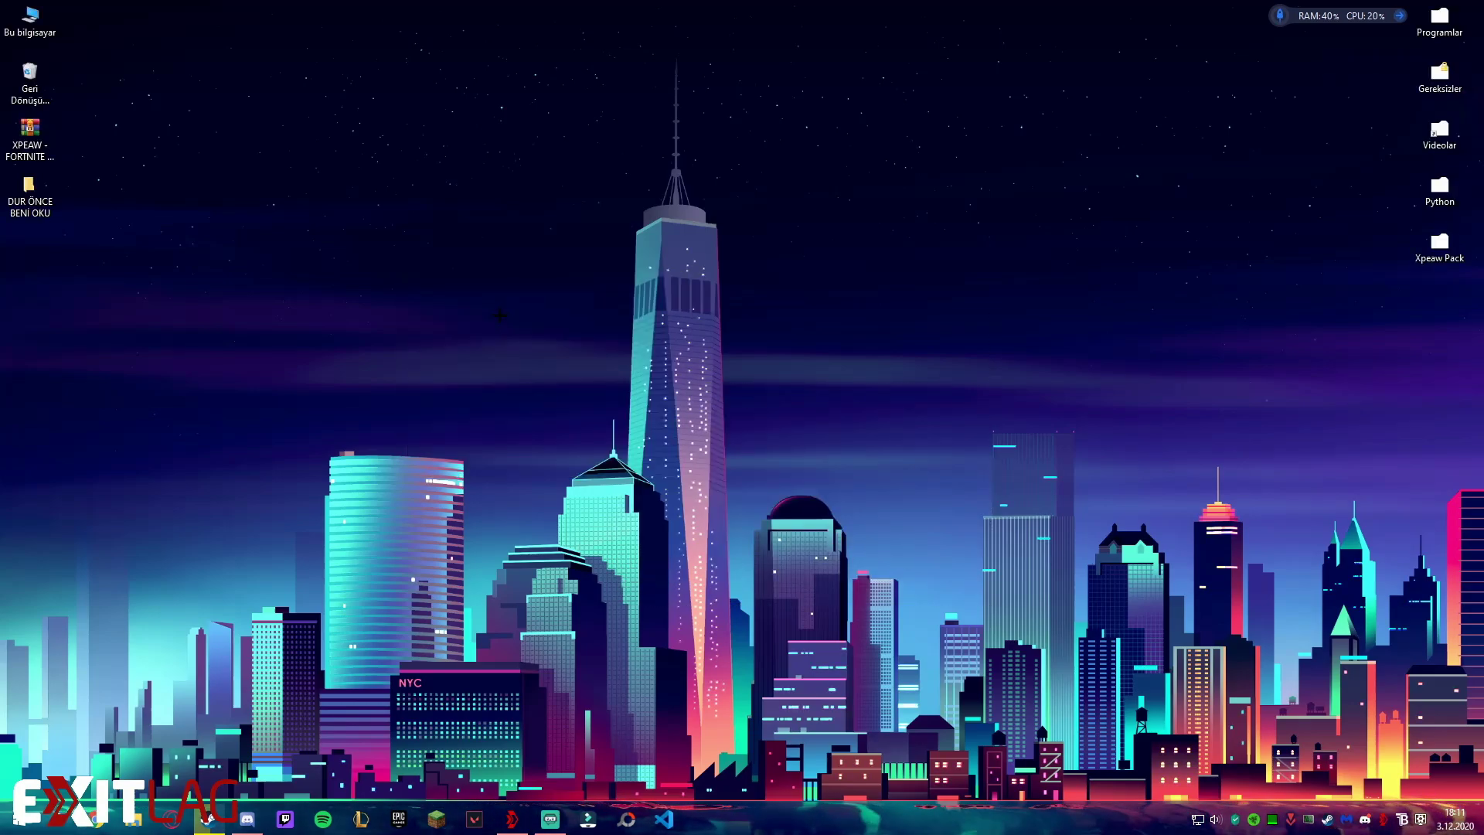
pyautogui.rightClick(519, 357)
pyautogui.click(573, 405)
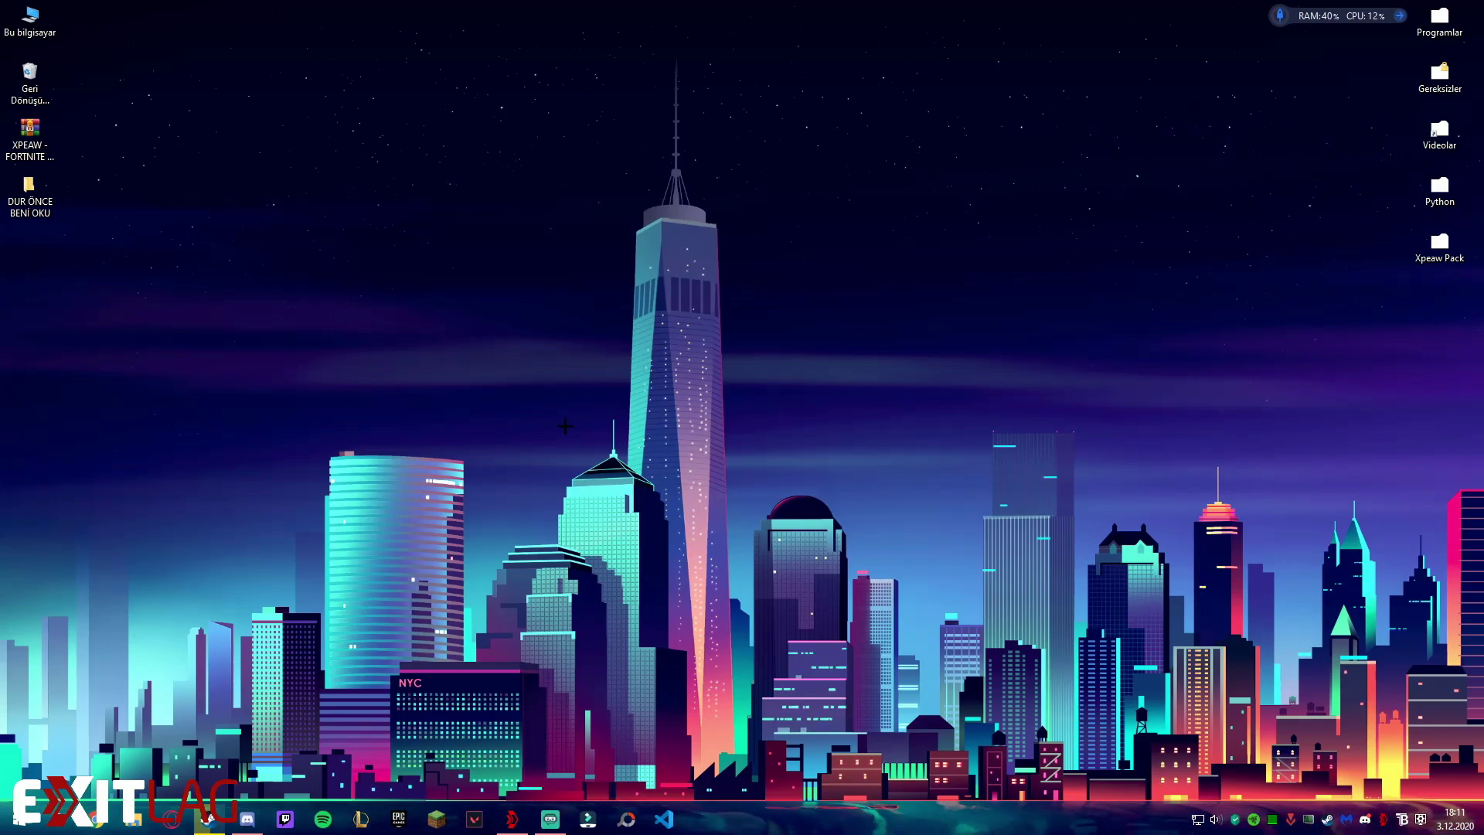
pyautogui.rightClick(526, 348)
pyautogui.click(651, 398)
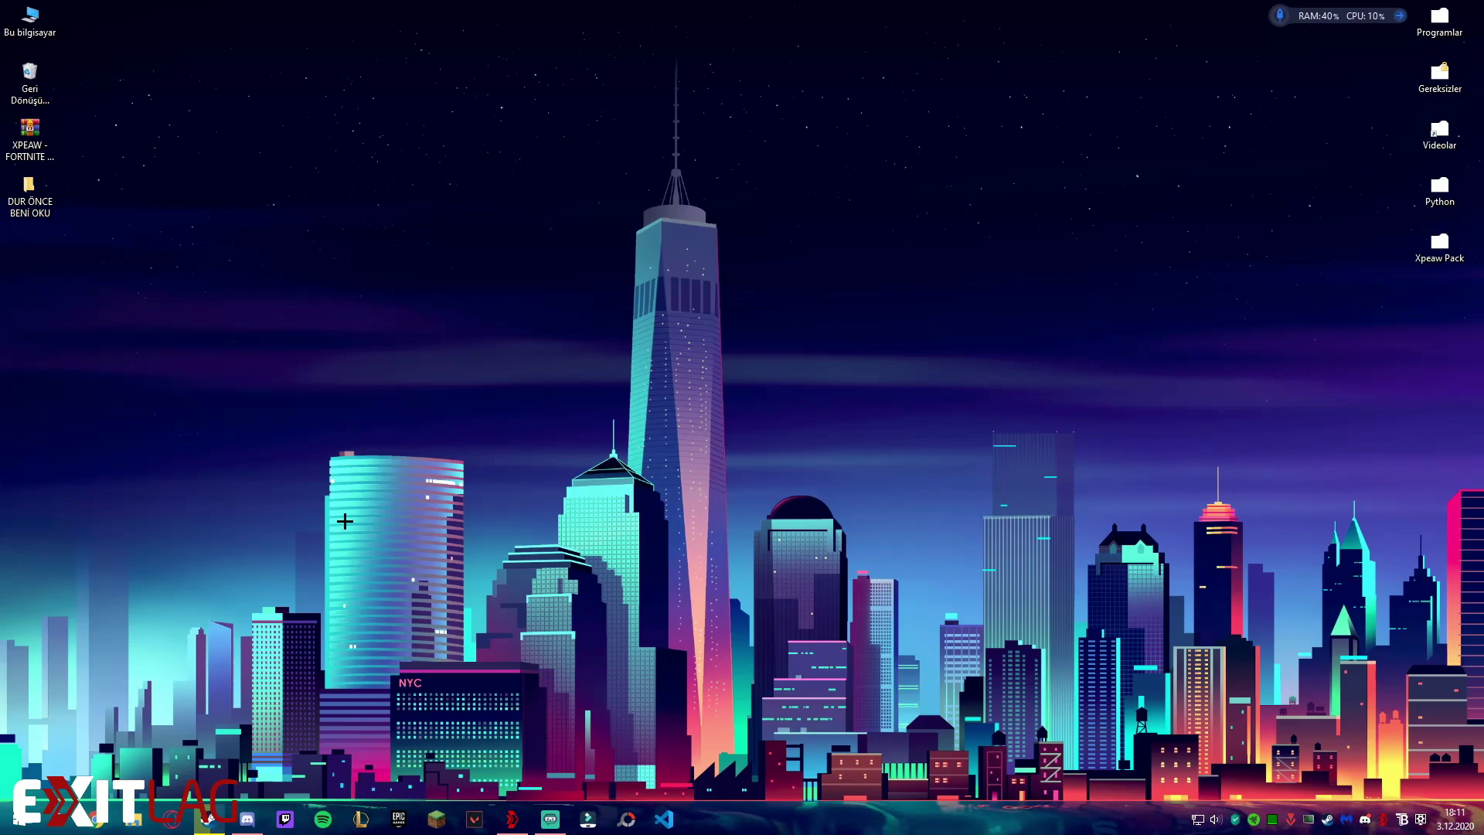
pyautogui.rightClick(305, 353)
pyautogui.click(348, 398)
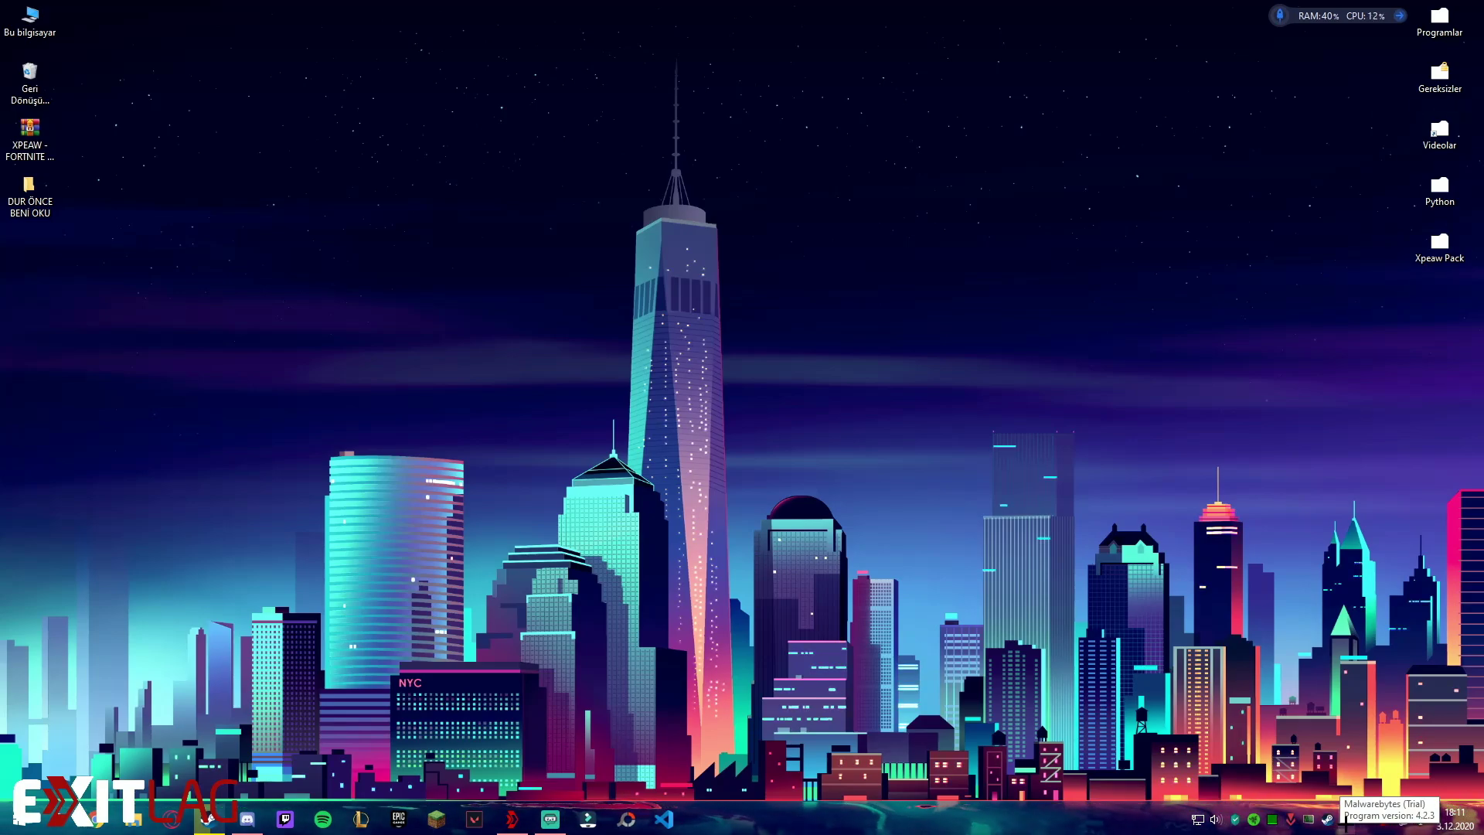
pyautogui.click(571, 397)
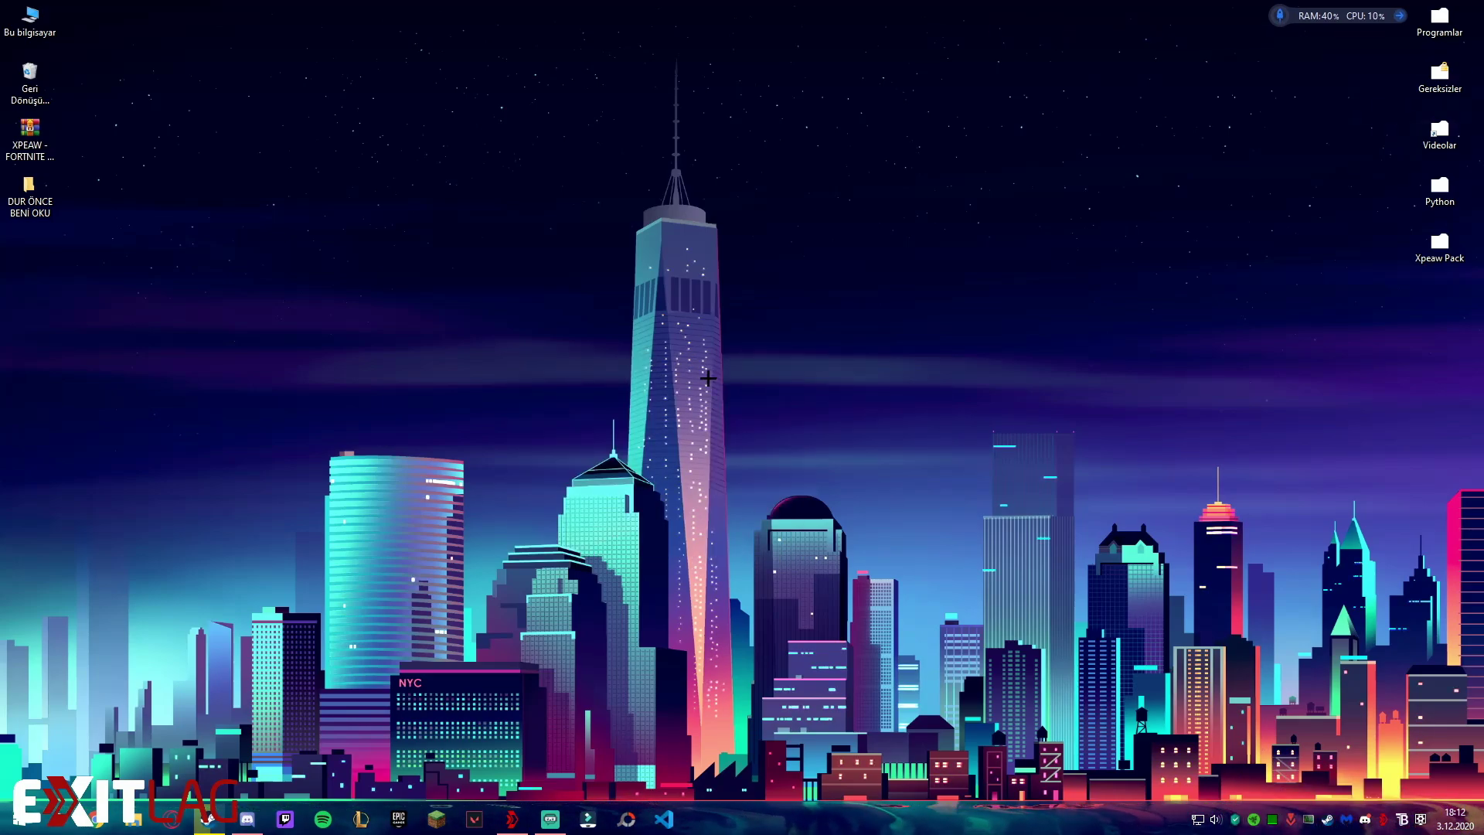
pyautogui.rightClick(669, 346)
pyautogui.click(717, 397)
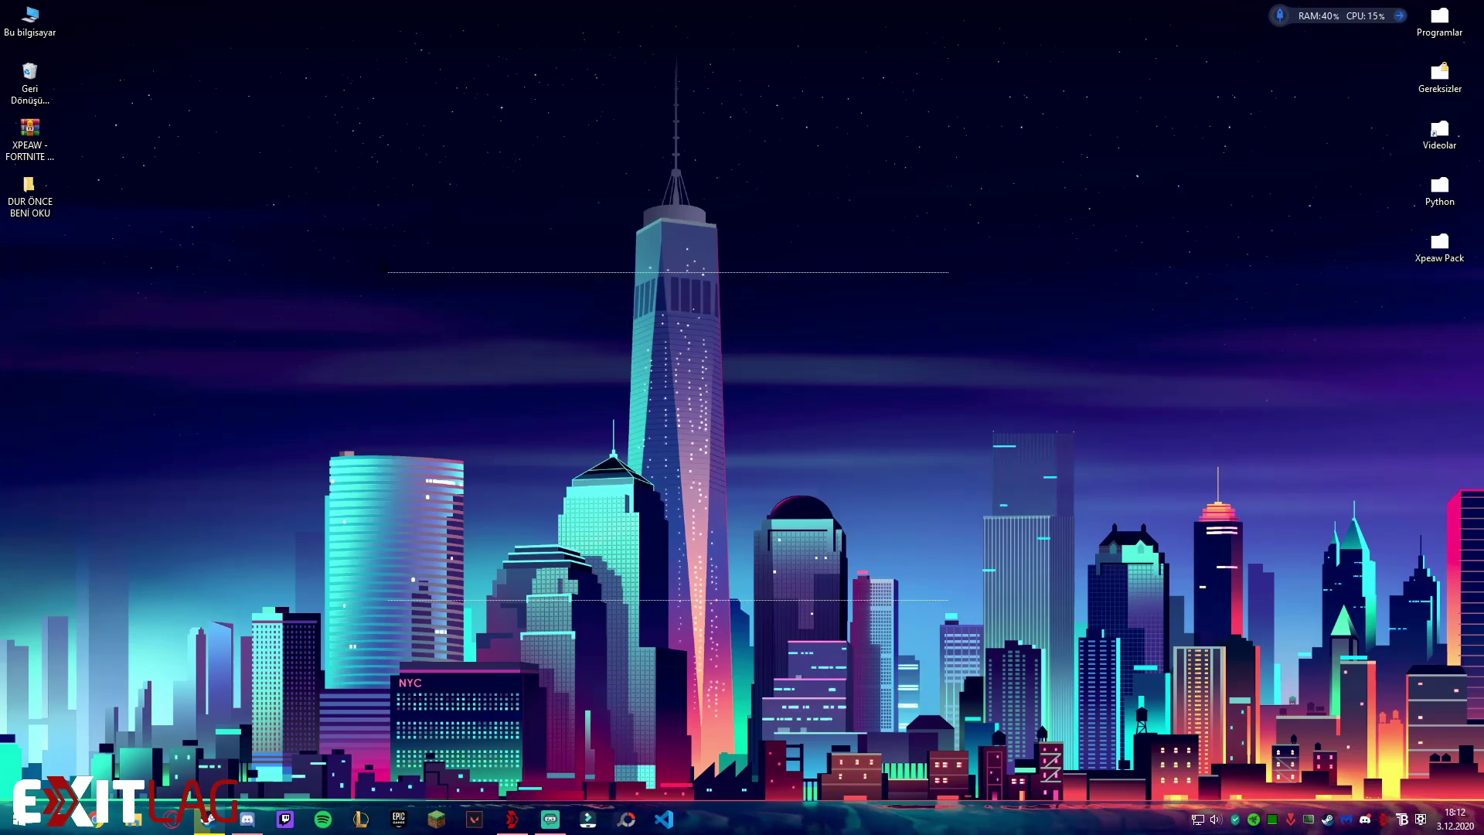
pyautogui.rightClick(605, 261)
pyautogui.click(692, 307)
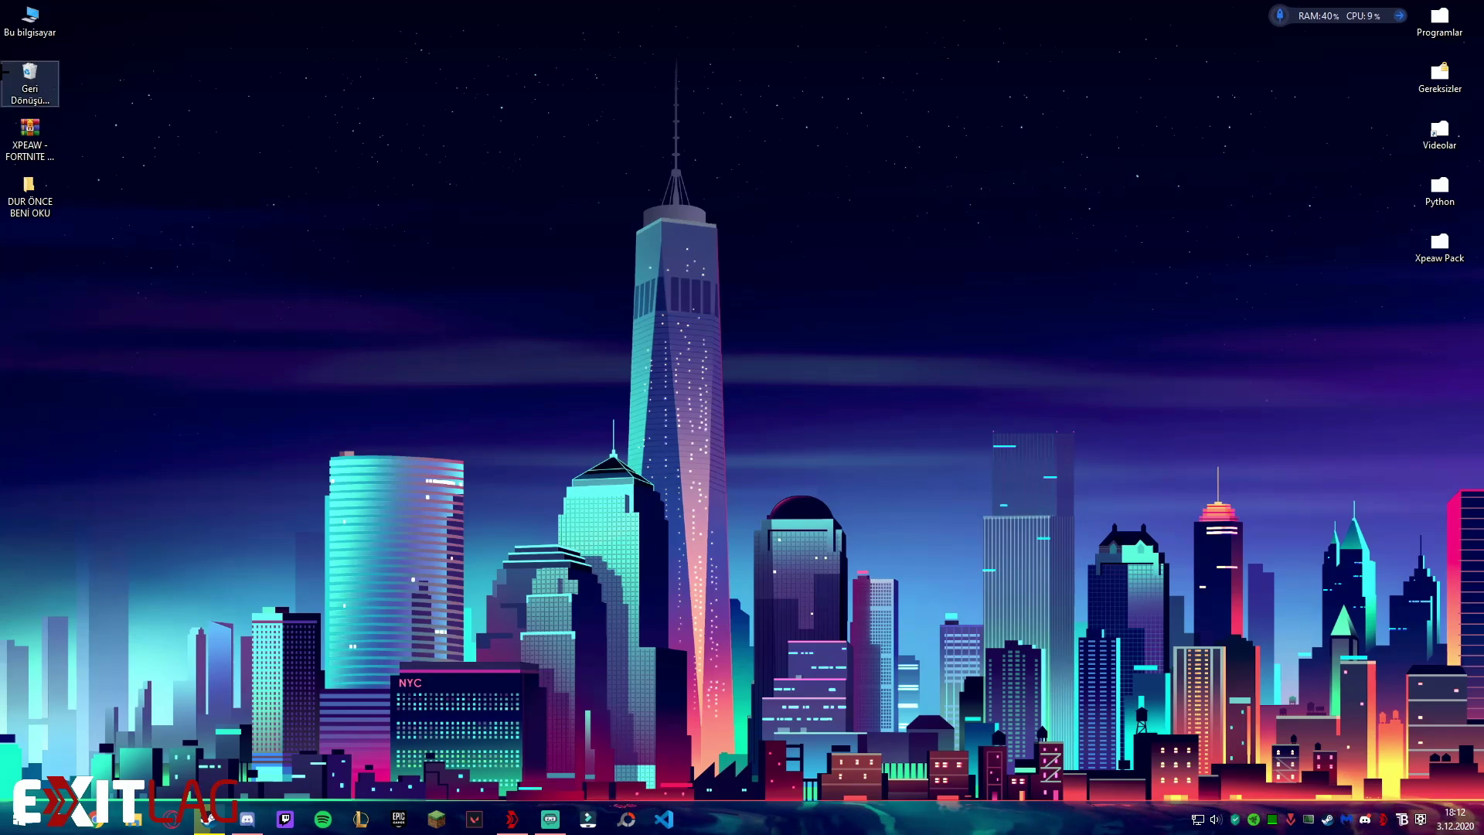
pyautogui.click(29, 136)
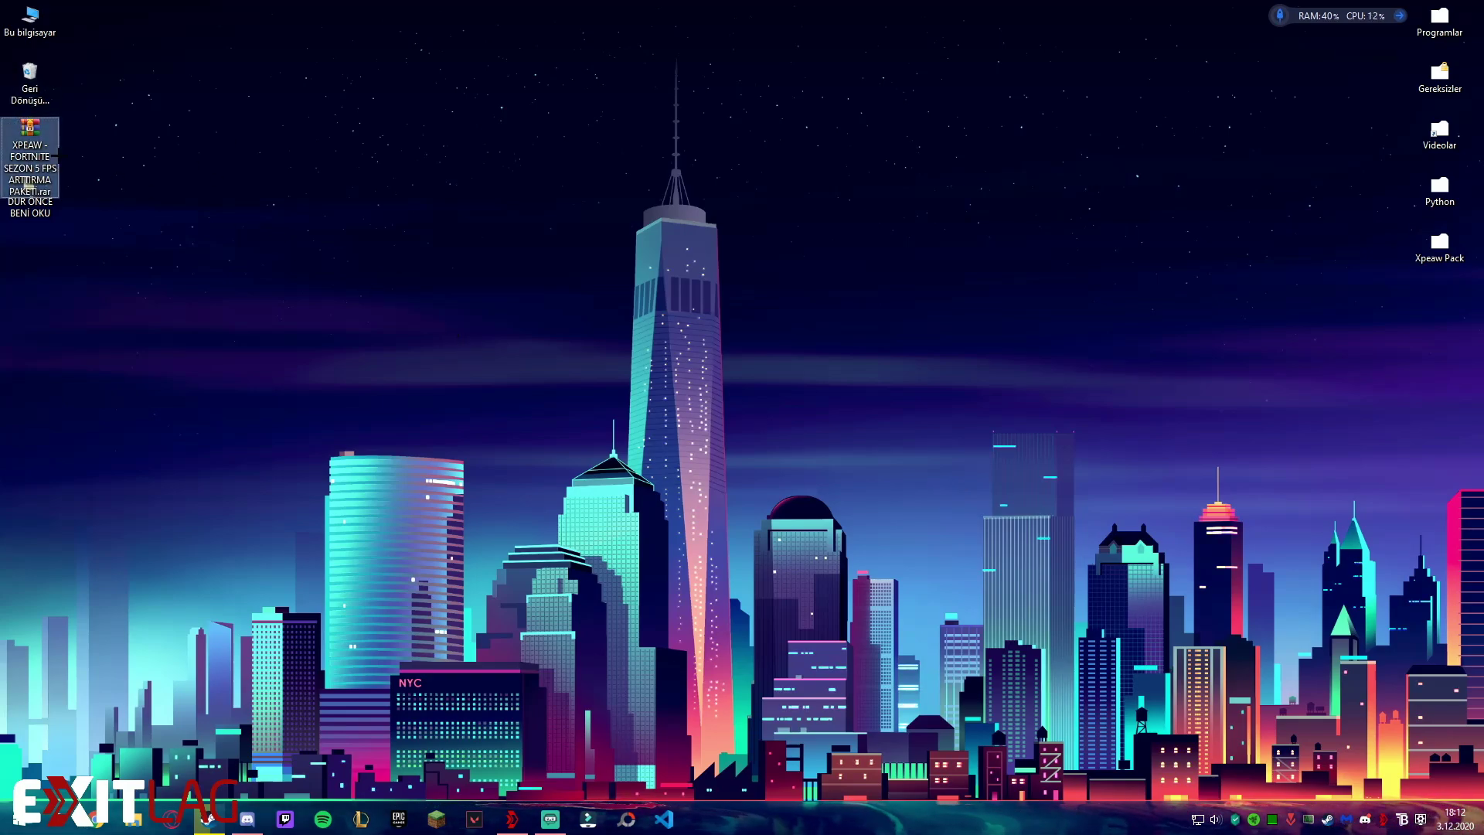
pyautogui.click(431, 325)
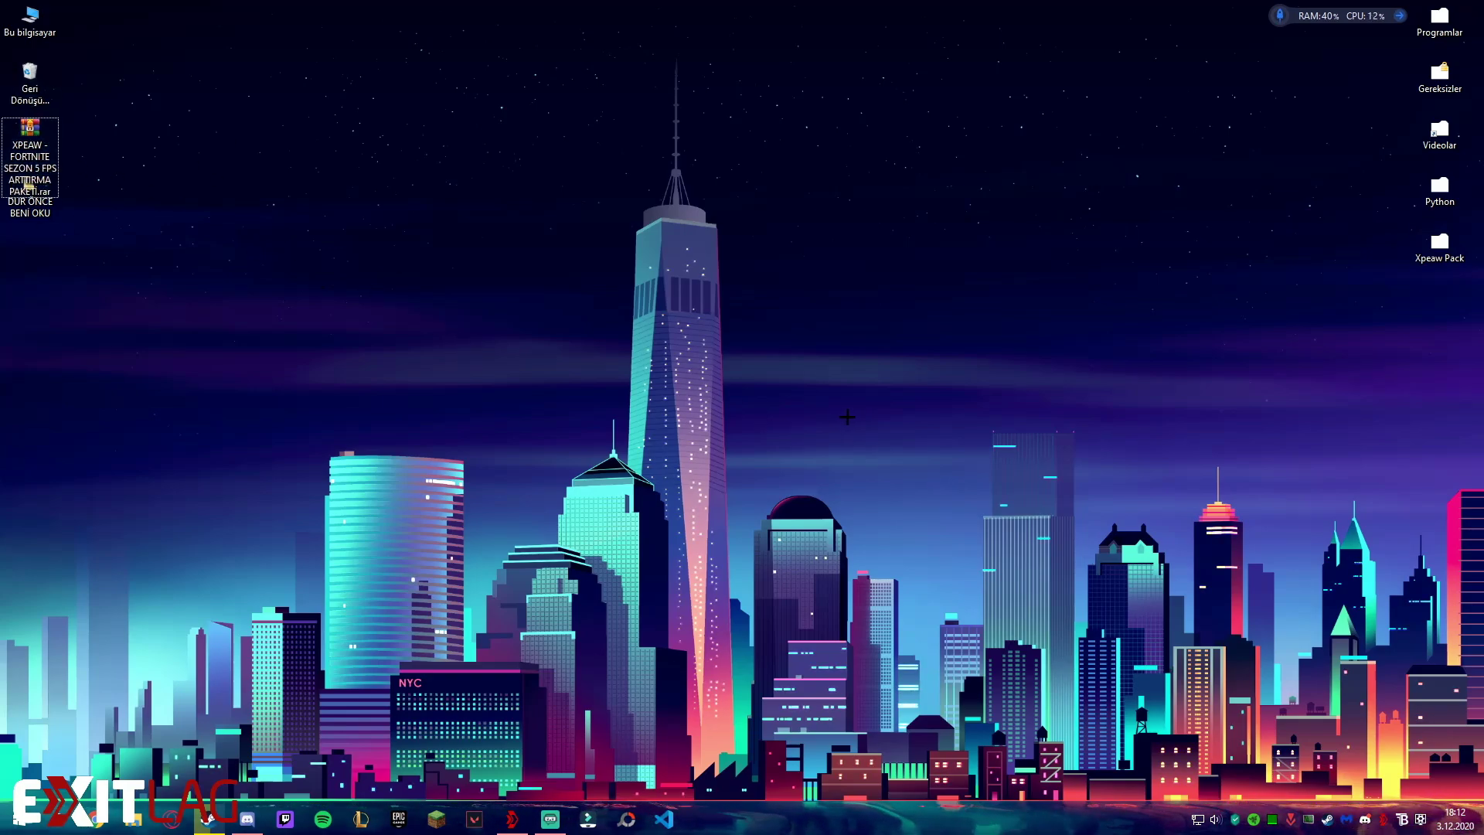
pyautogui.moveTo(165, 97); pyautogui.dragTo(1242, 649)
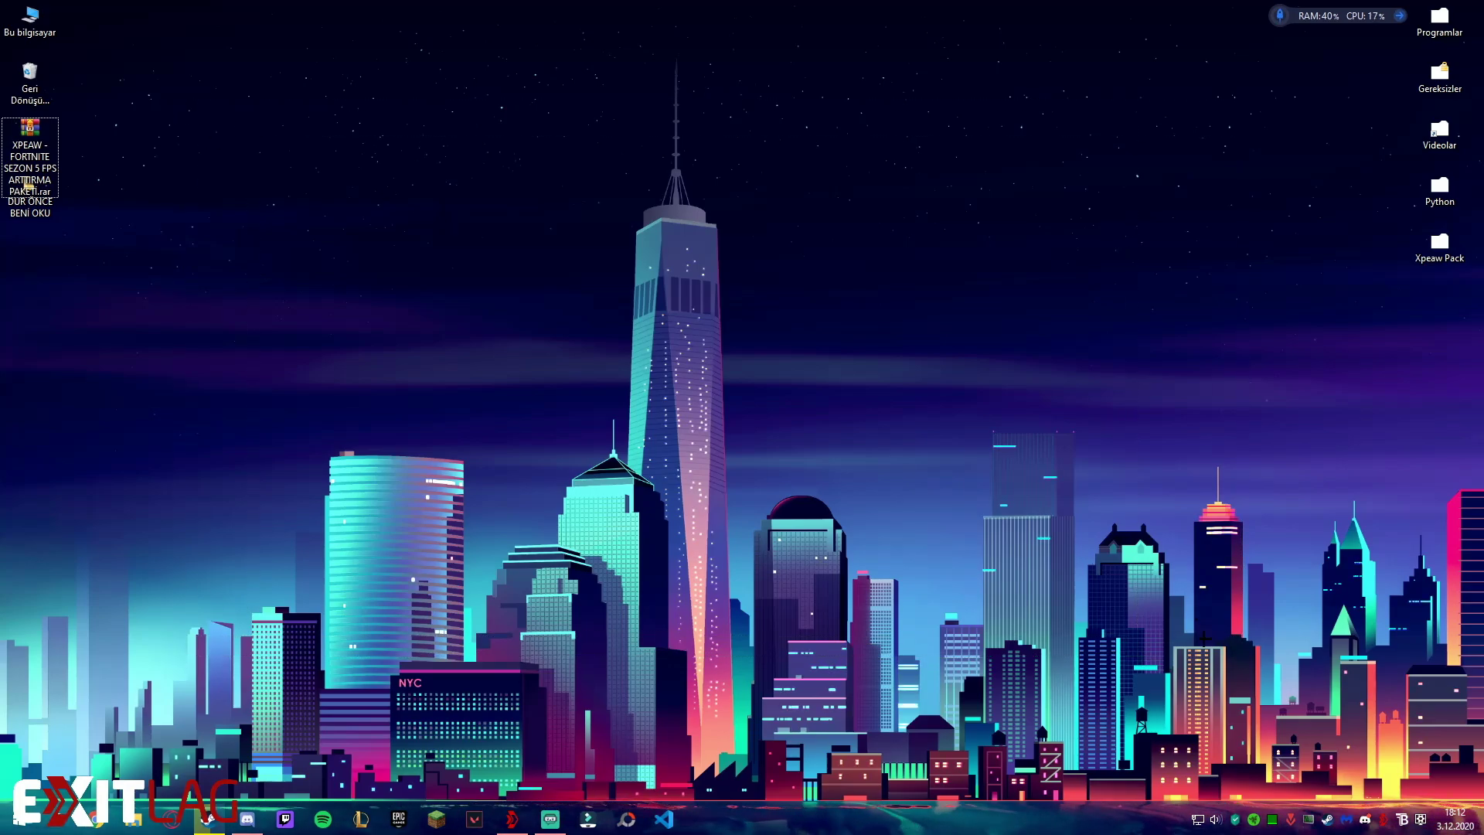